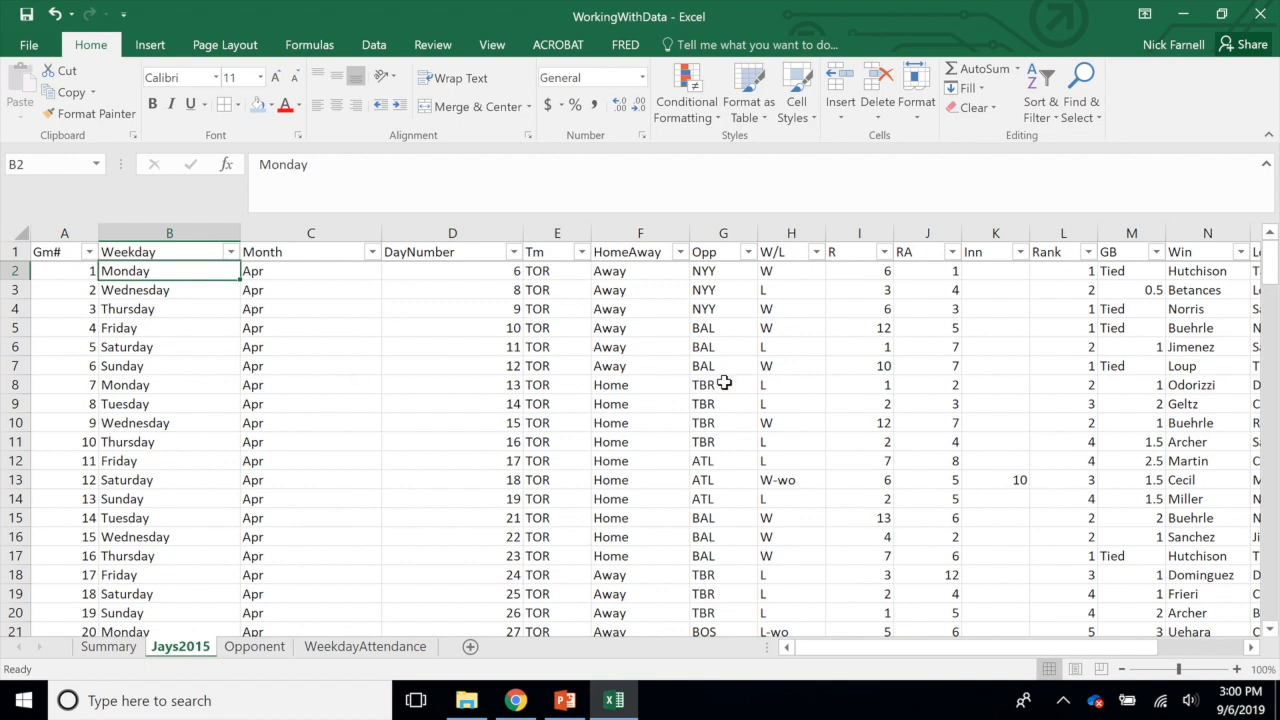
# Review the Summary sheet's result formulas, then view the Opponent and WeekdayAttendance sheets of the WorkingWithData workbook
pyautogui.click(108, 647)
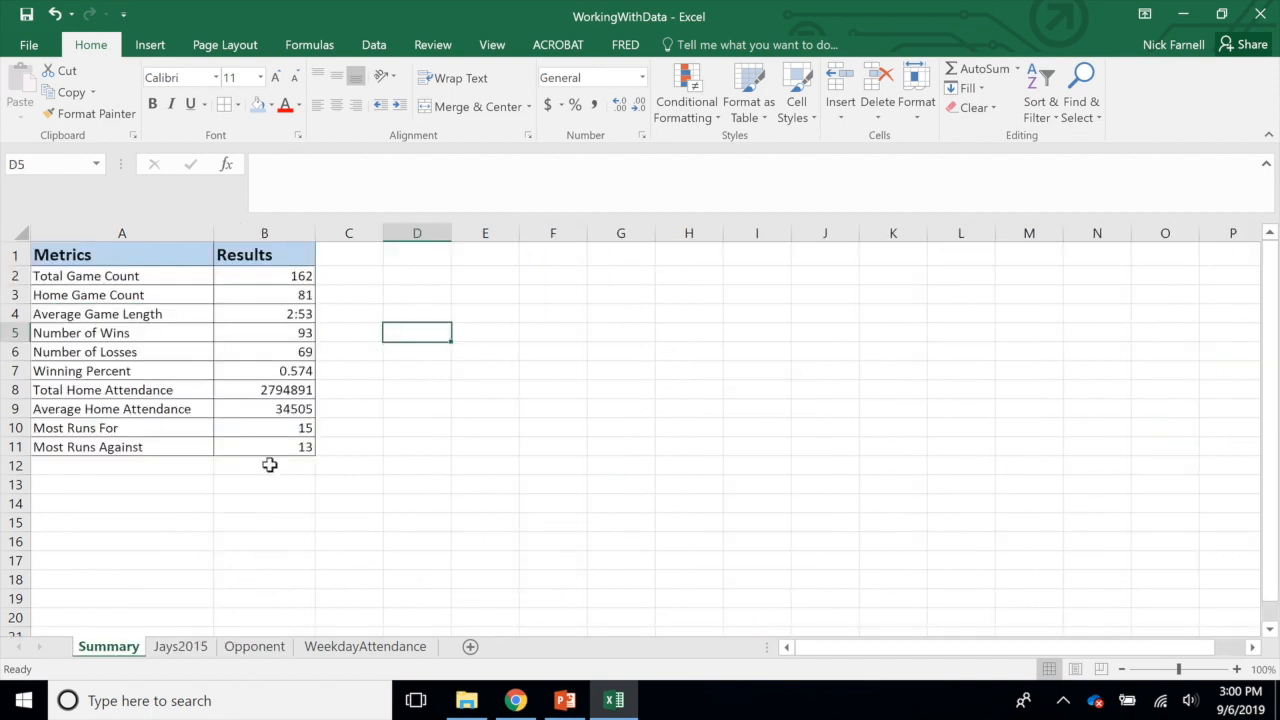
pyautogui.click(267, 275)
pyautogui.click(266, 295)
pyautogui.click(266, 314)
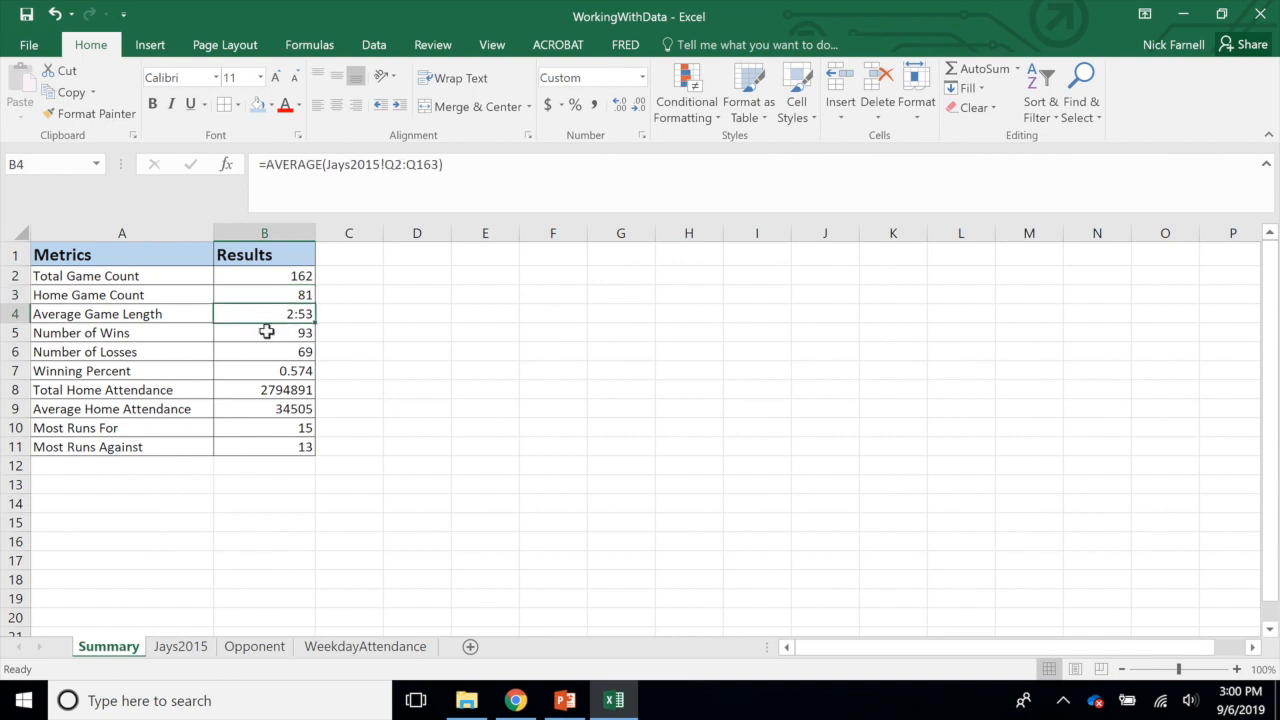
pyautogui.click(267, 332)
pyautogui.click(271, 353)
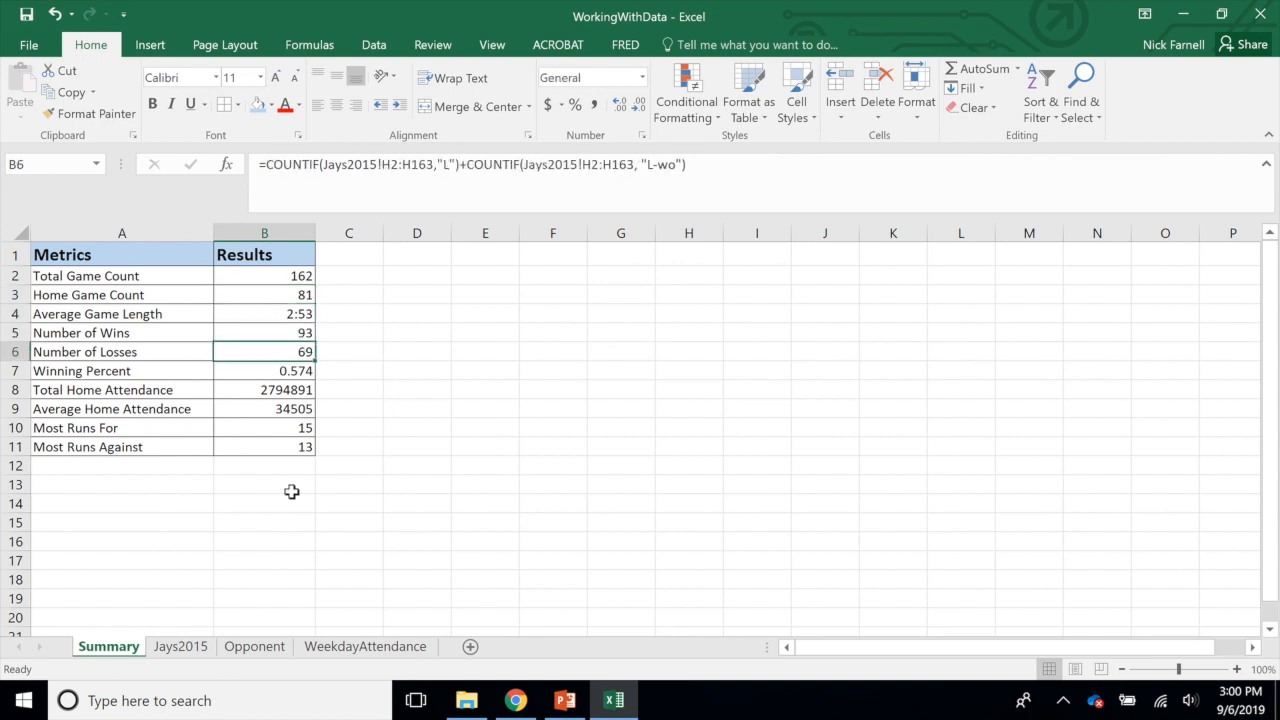
pyautogui.click(254, 647)
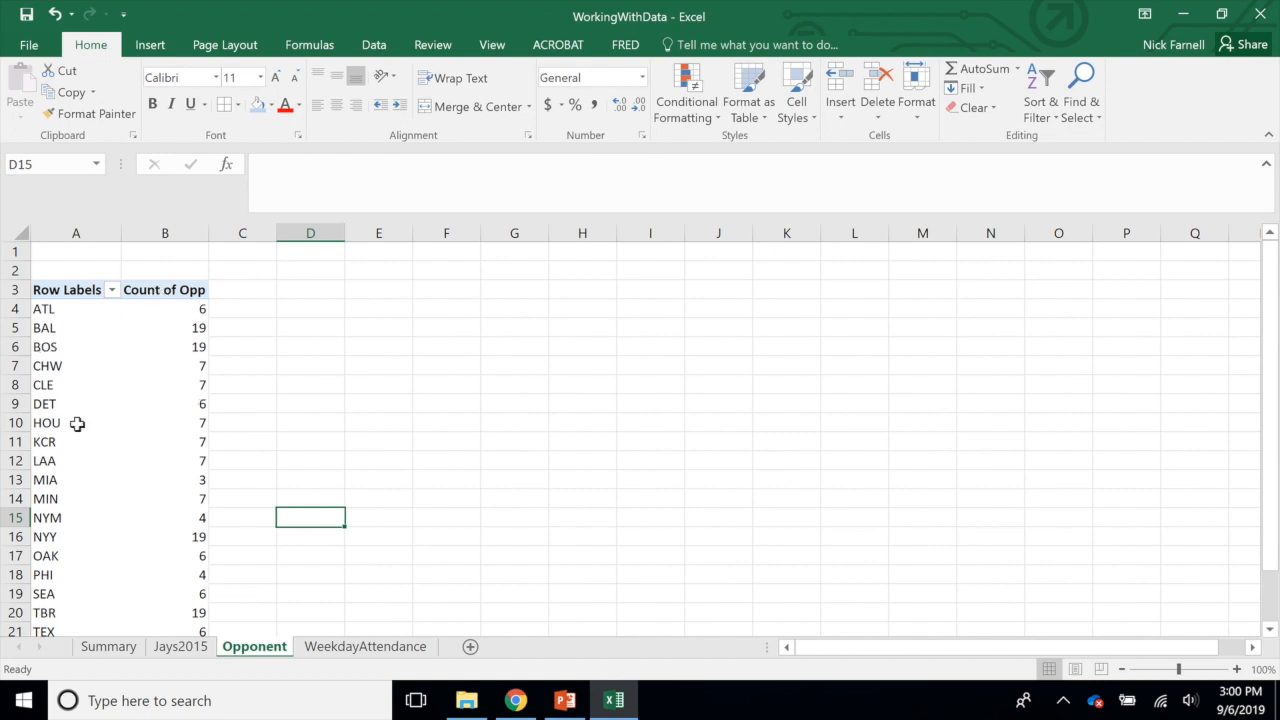
pyautogui.click(374, 648)
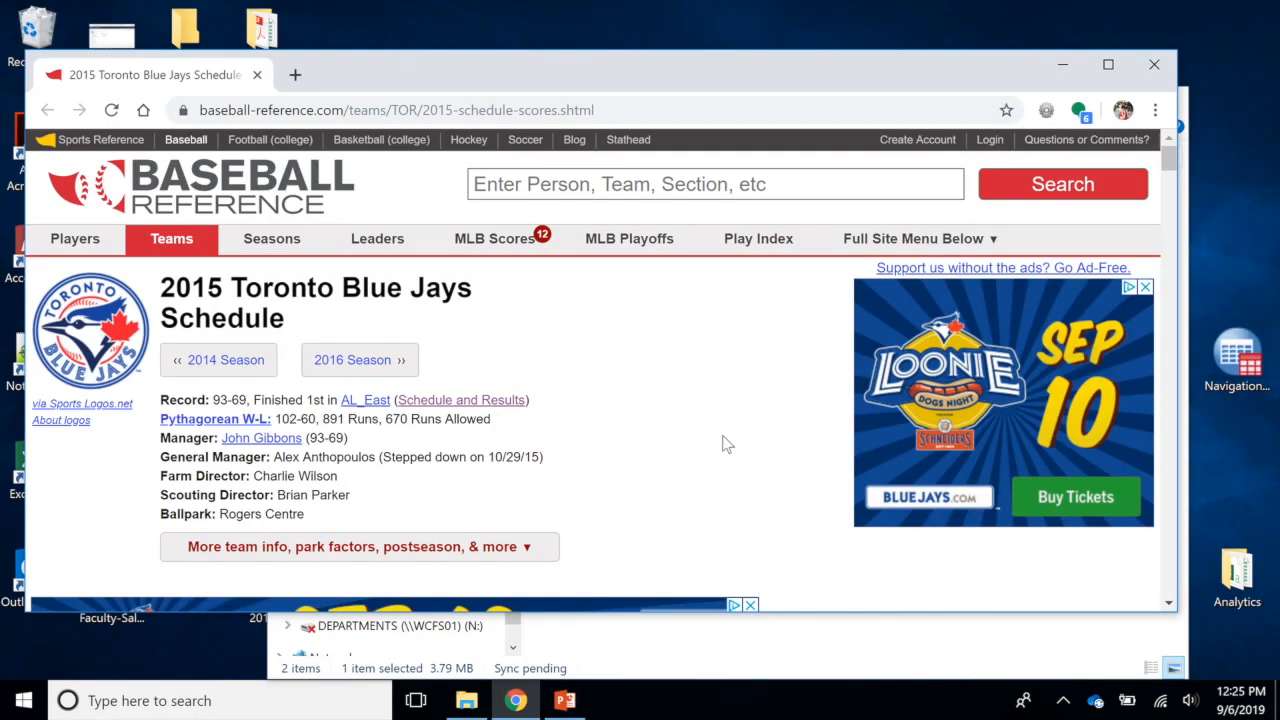
# Launch Excel 2016 and create a blank workbook
pyautogui.click(88, 700)
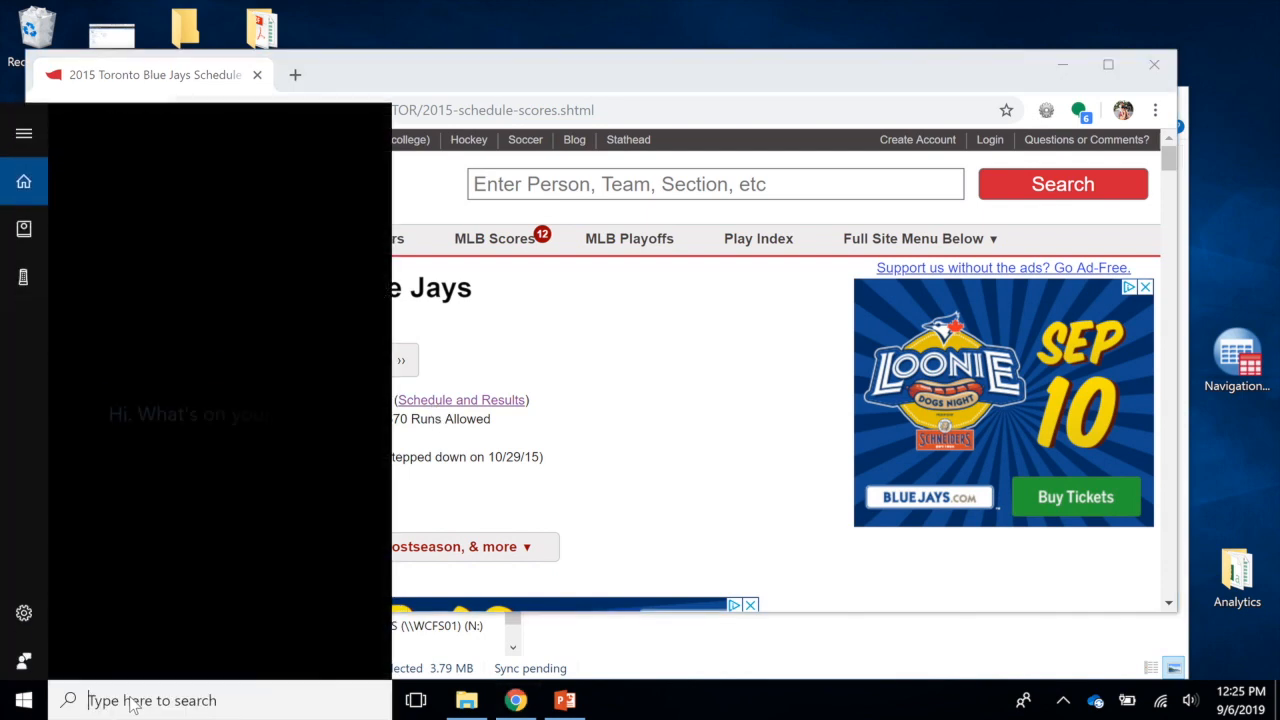
pyautogui.write('exce')
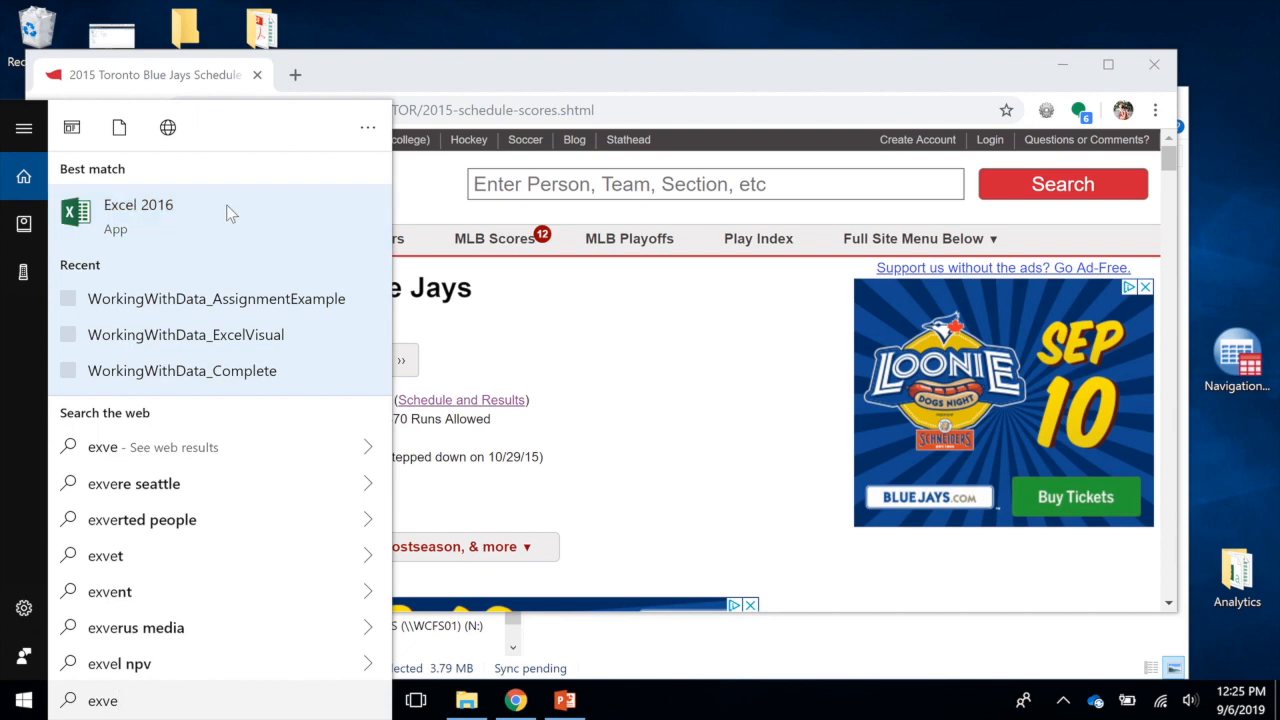
pyautogui.click(136, 224)
pyautogui.moveTo(172, 238)
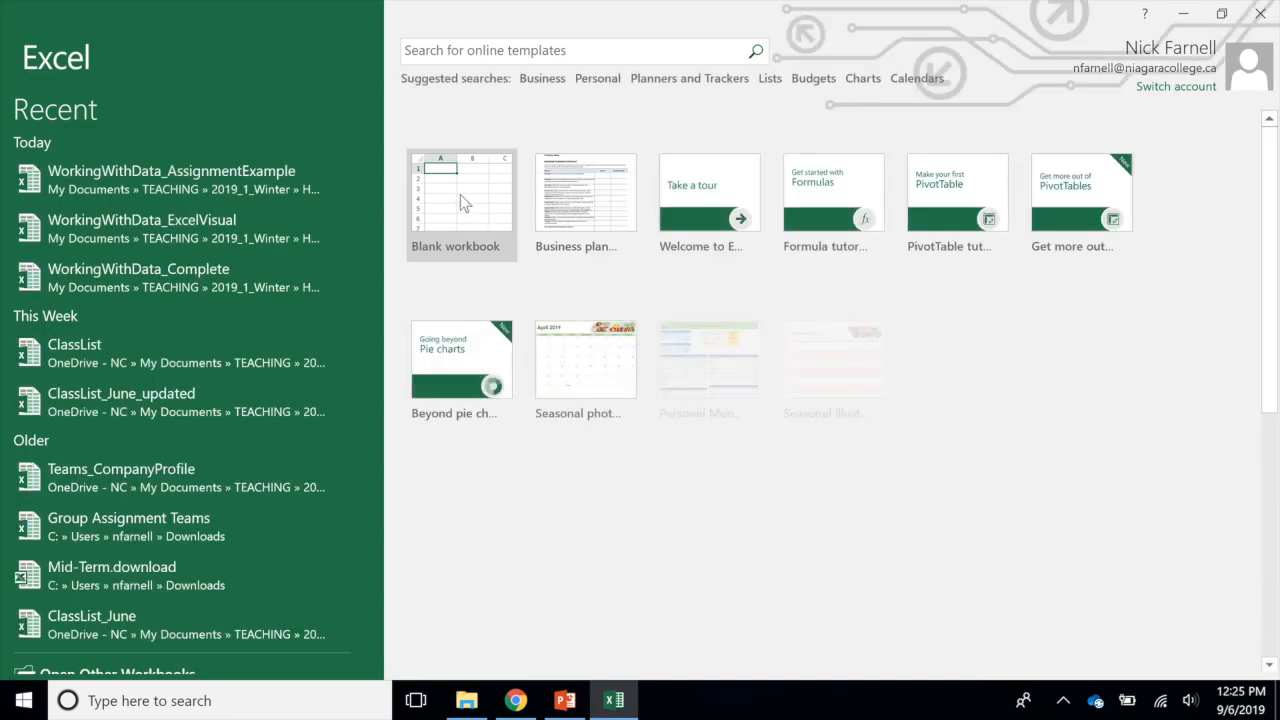
pyautogui.click(460, 194)
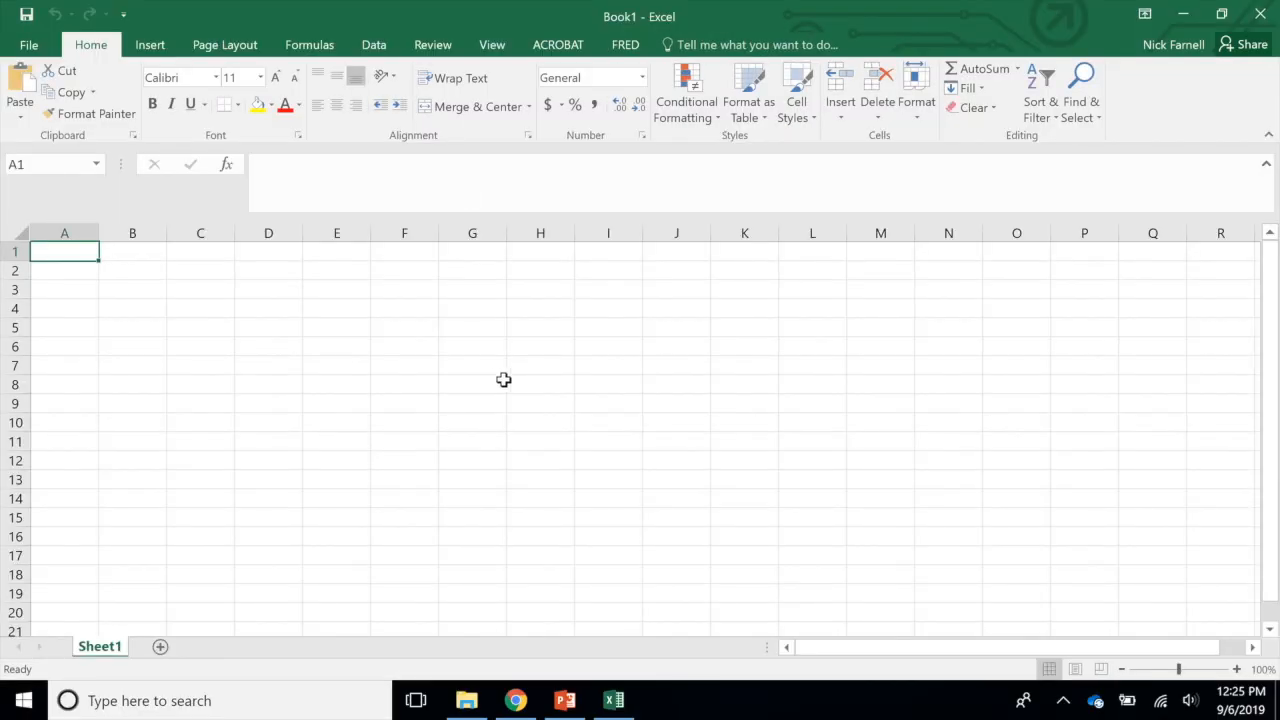
# Switch to Chrome and copy the entire Team Game-by-Game Schedule table, from its header row through the final row after game 162
pyautogui.click(516, 700)
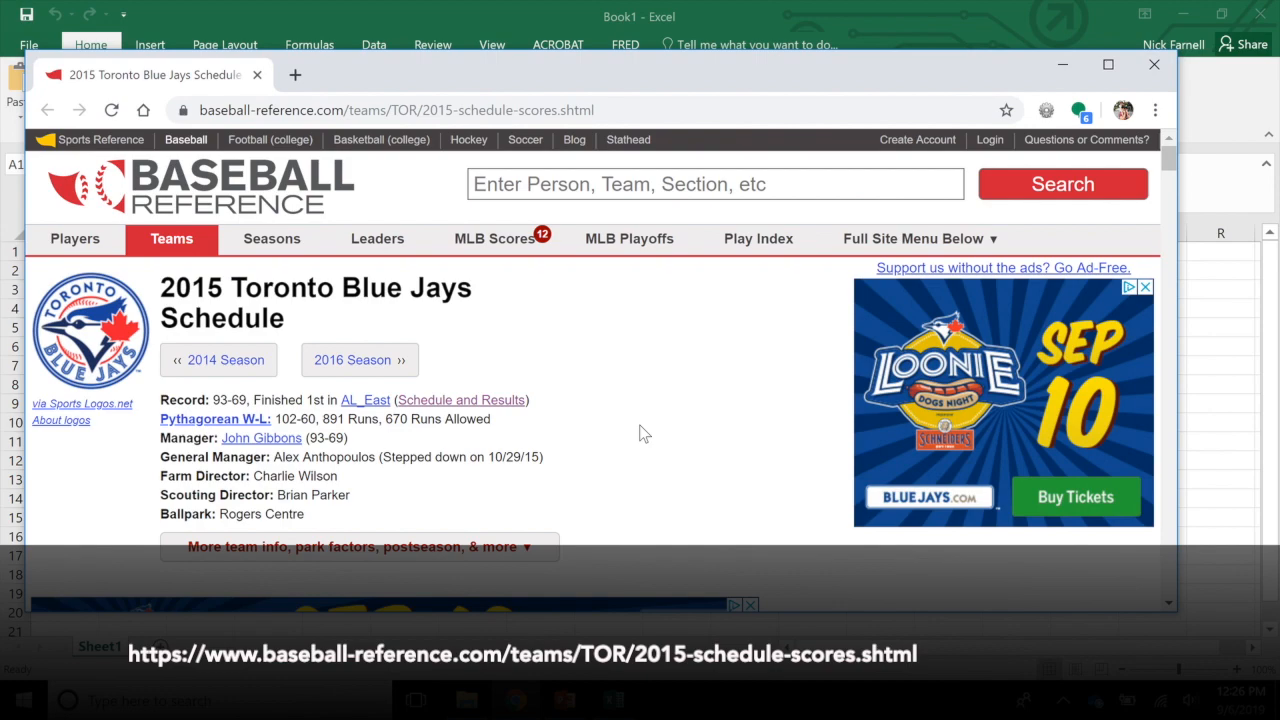
pyautogui.moveTo(1169, 165); pyautogui.dragTo(1168, 268)
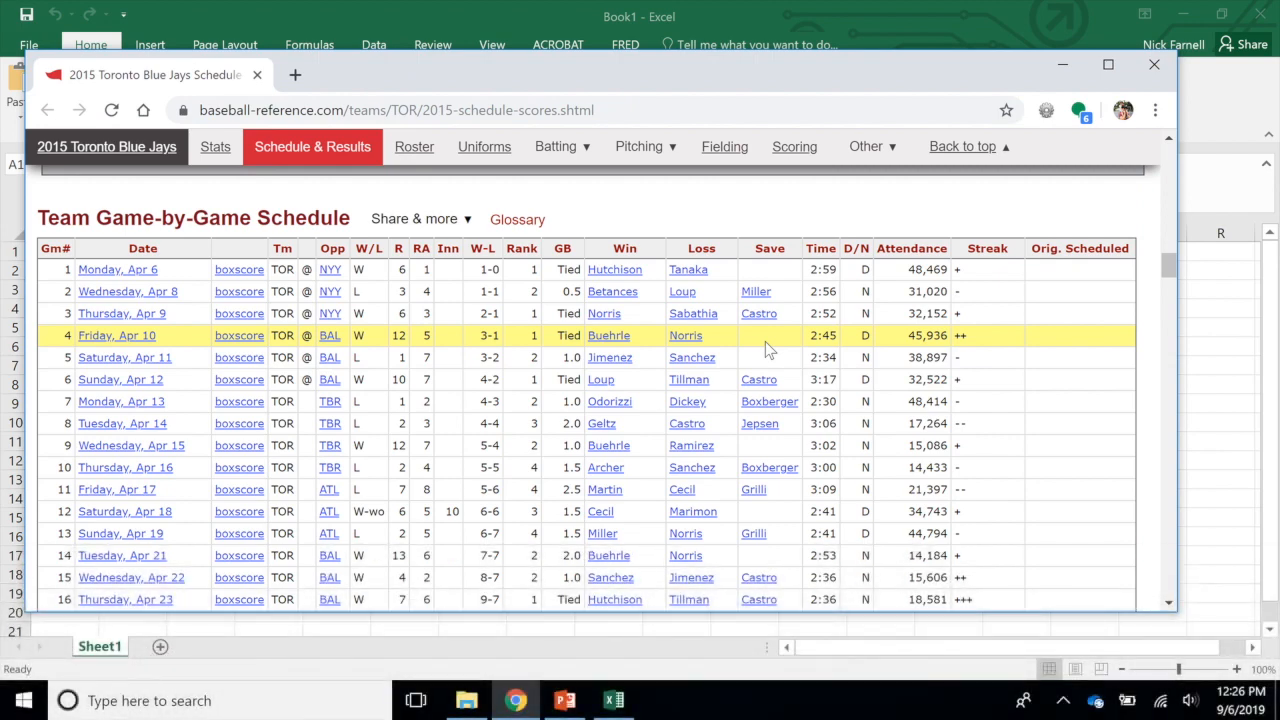
pyautogui.moveTo(1171, 276)
pyautogui.mouseDown()
pyautogui.moveTo(1150, 433)
pyautogui.moveTo(1160, 460)
pyautogui.moveTo(1184, 255)
pyautogui.moveTo(1182, 266)
pyautogui.mouseUp()
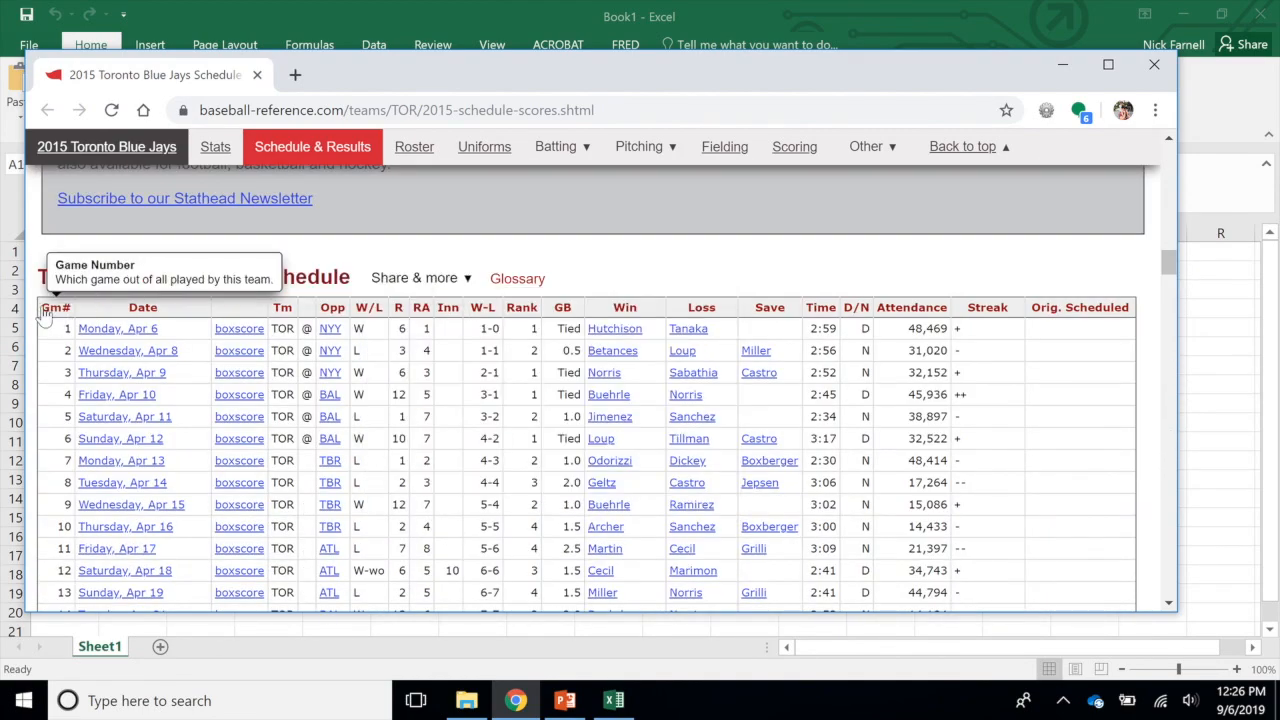
pyautogui.moveTo(99, 319); pyautogui.dragTo(1110, 515)
pyautogui.scroll(-2, 450, 450)
pyautogui.scroll(-9, 897, 508)
pyautogui.scroll(-9, 897, 508)
pyautogui.scroll(-10, 897, 508)
pyautogui.scroll(-5, 992, 502)
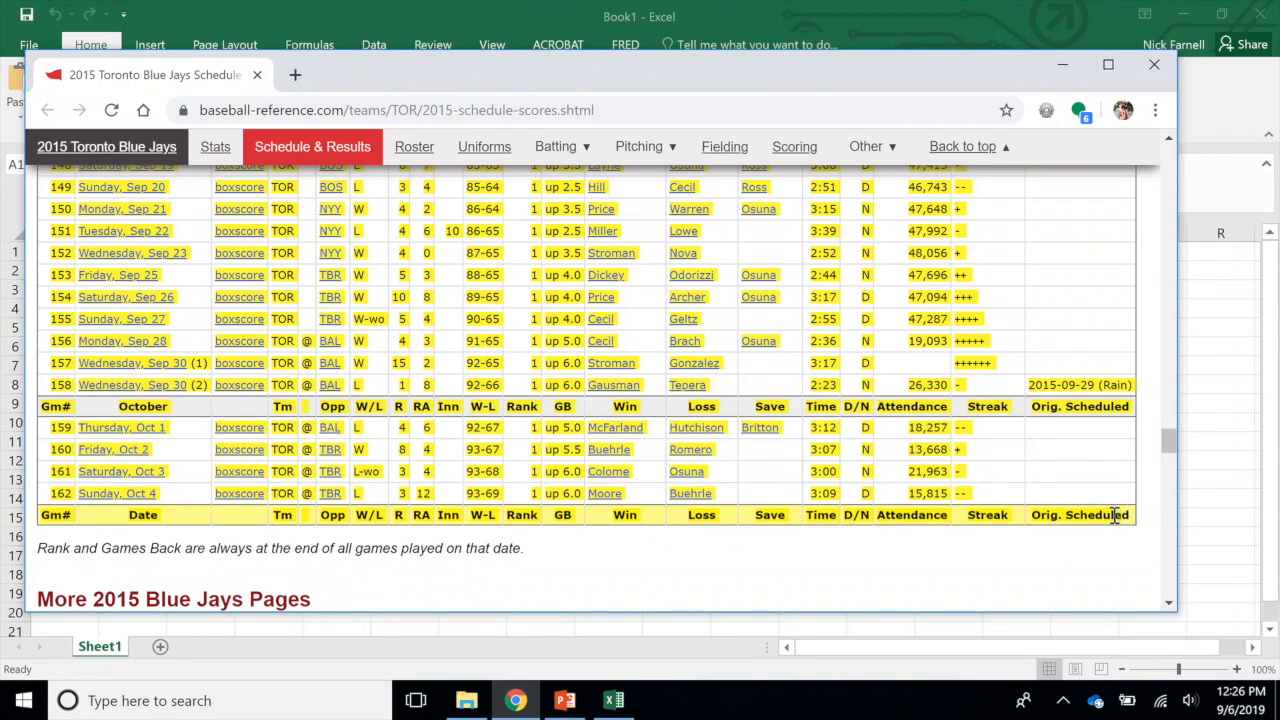
pyautogui.rightClick(1117, 519)
pyautogui.click(797, 534)
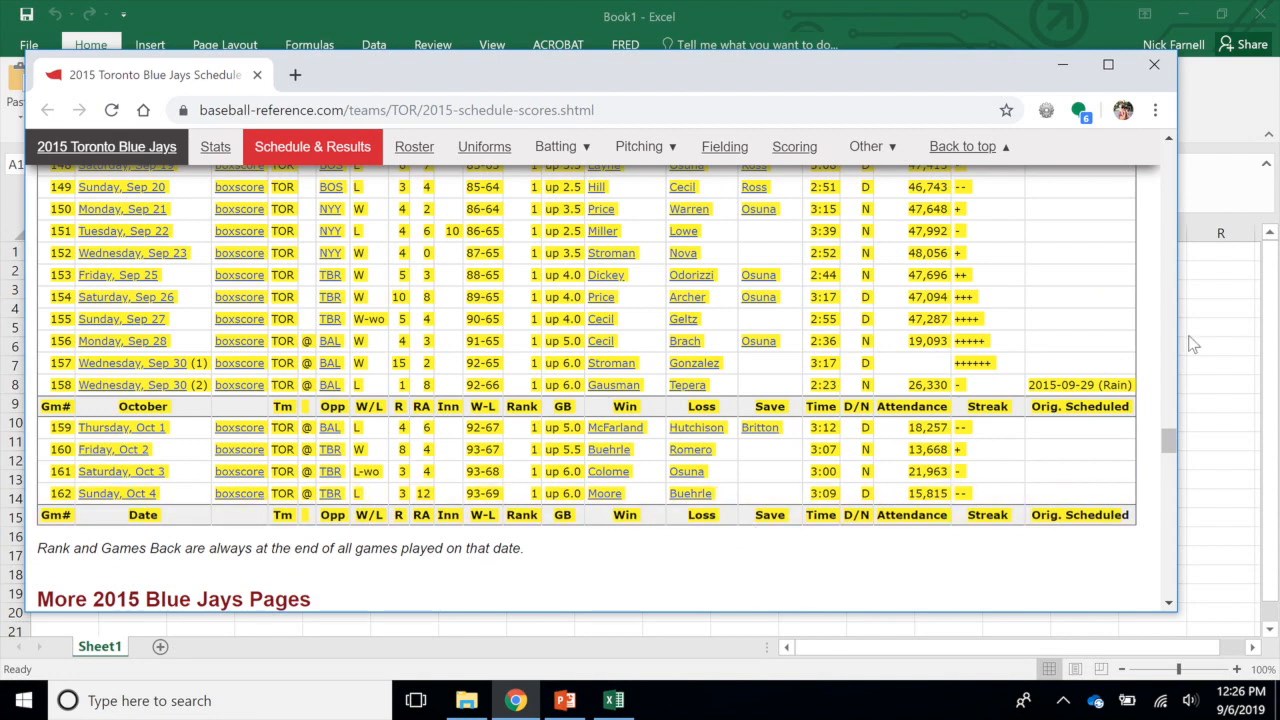
# Switch to Excel and paste the copied schedule into cell A1 as unformatted Text with Paste Special
pyautogui.click(1218, 318)
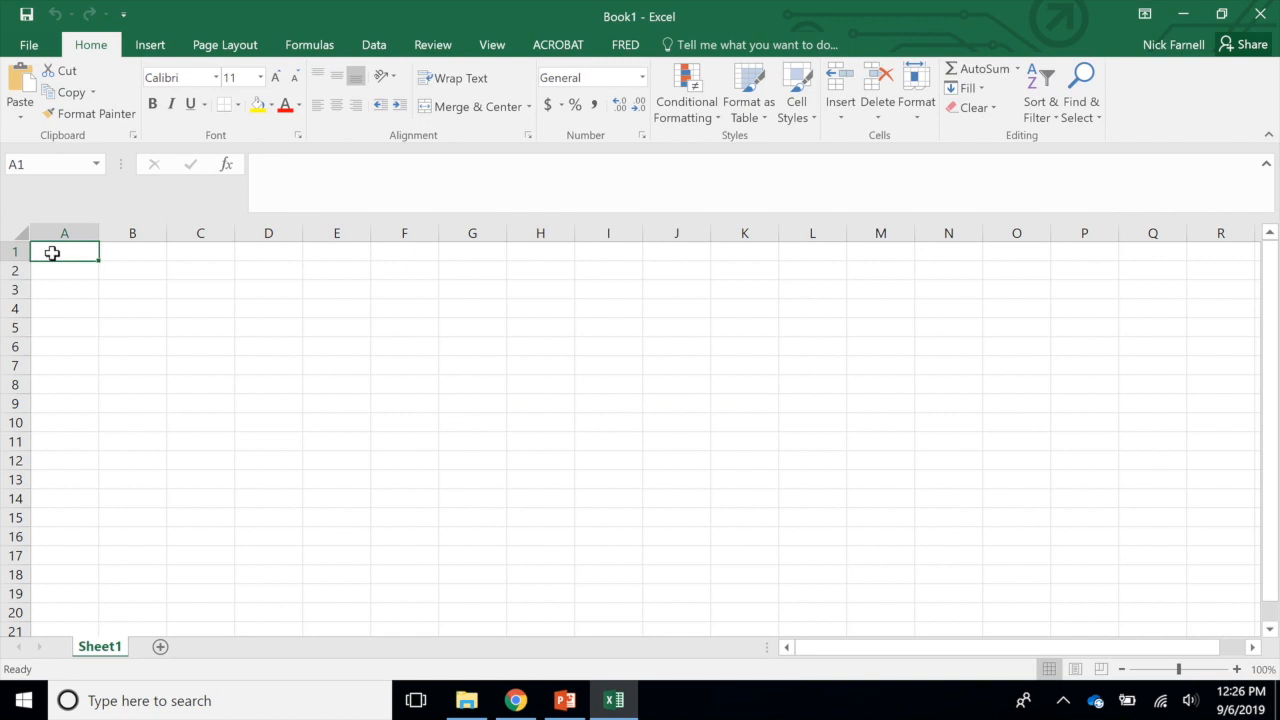
pyautogui.rightClick(52, 253)
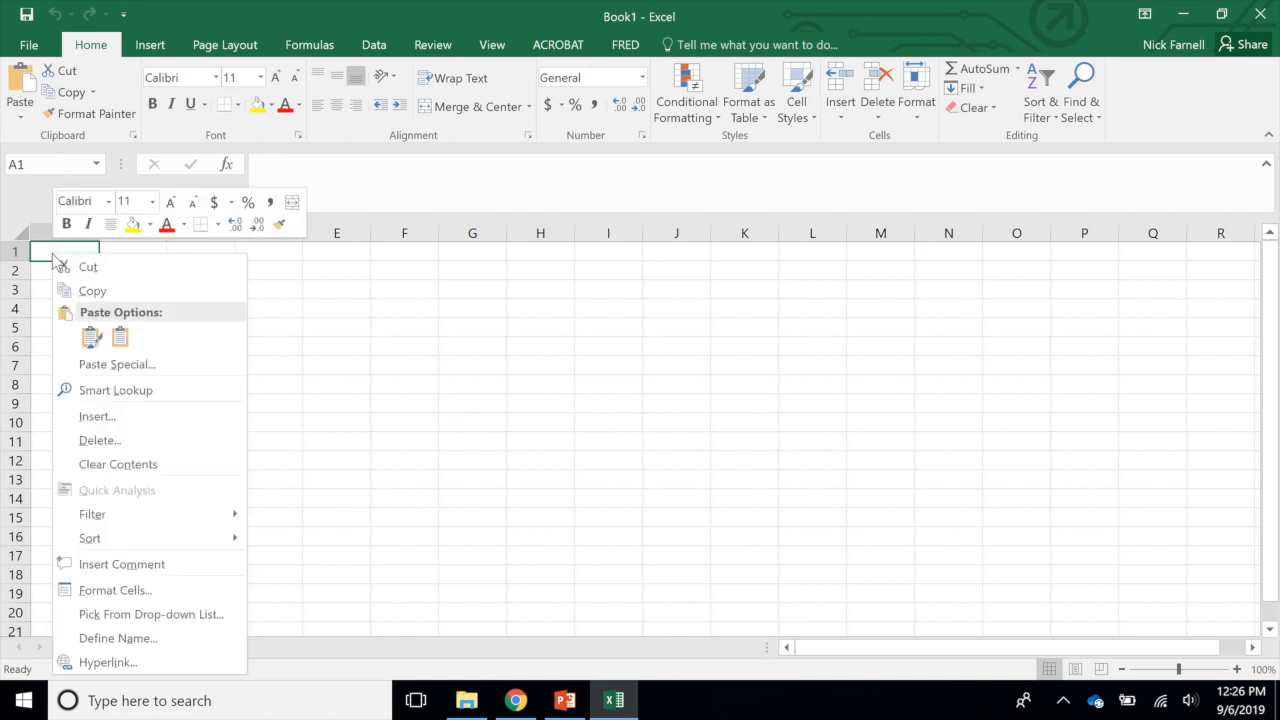
pyautogui.click(118, 365)
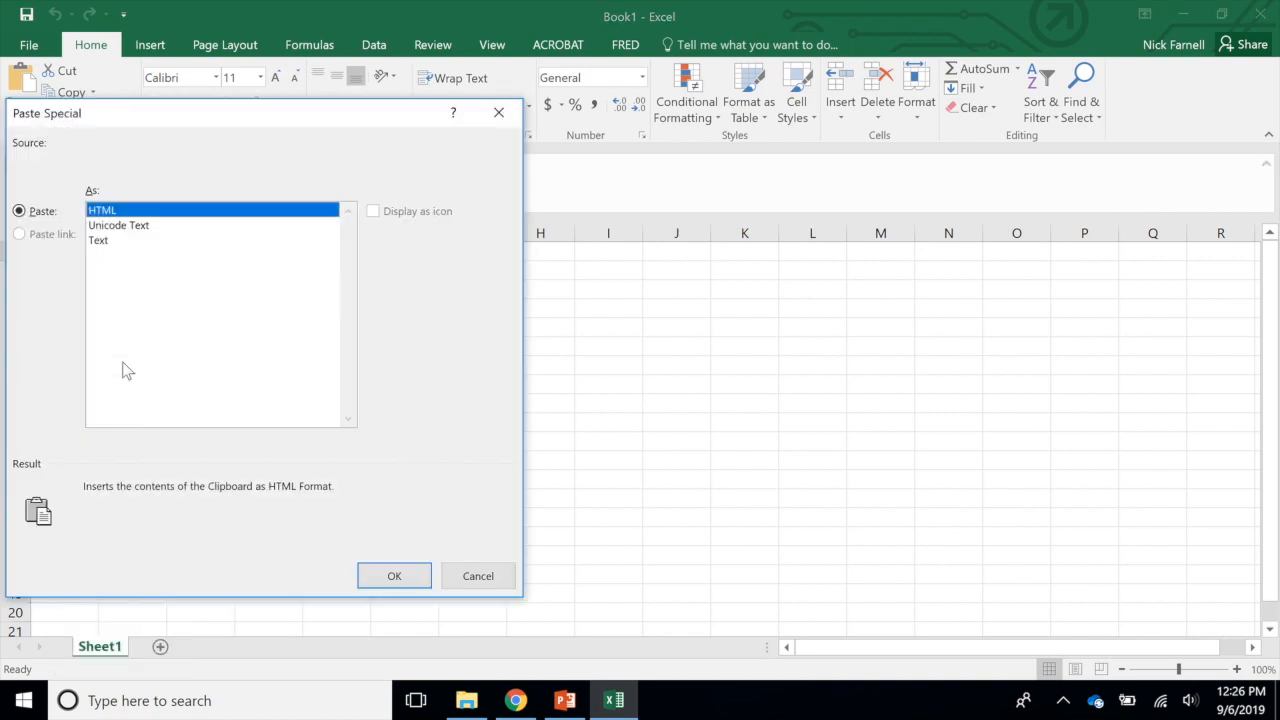
pyautogui.click(103, 243)
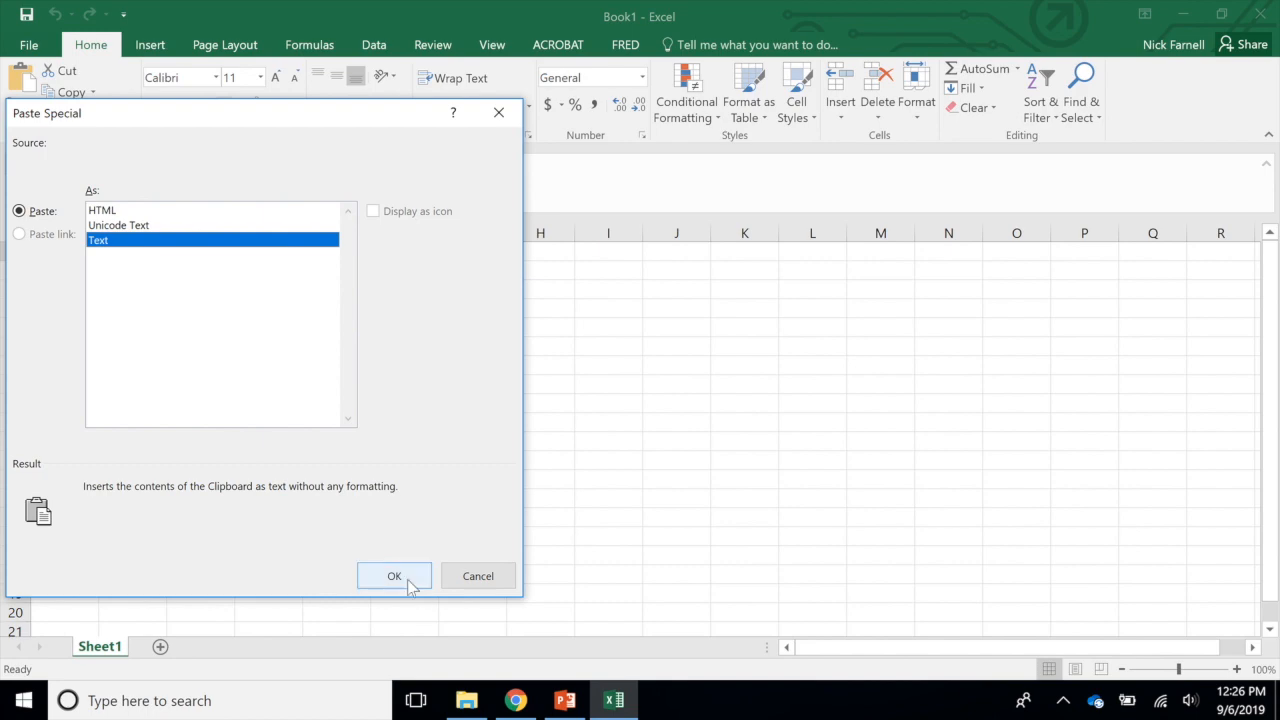
pyautogui.click(394, 576)
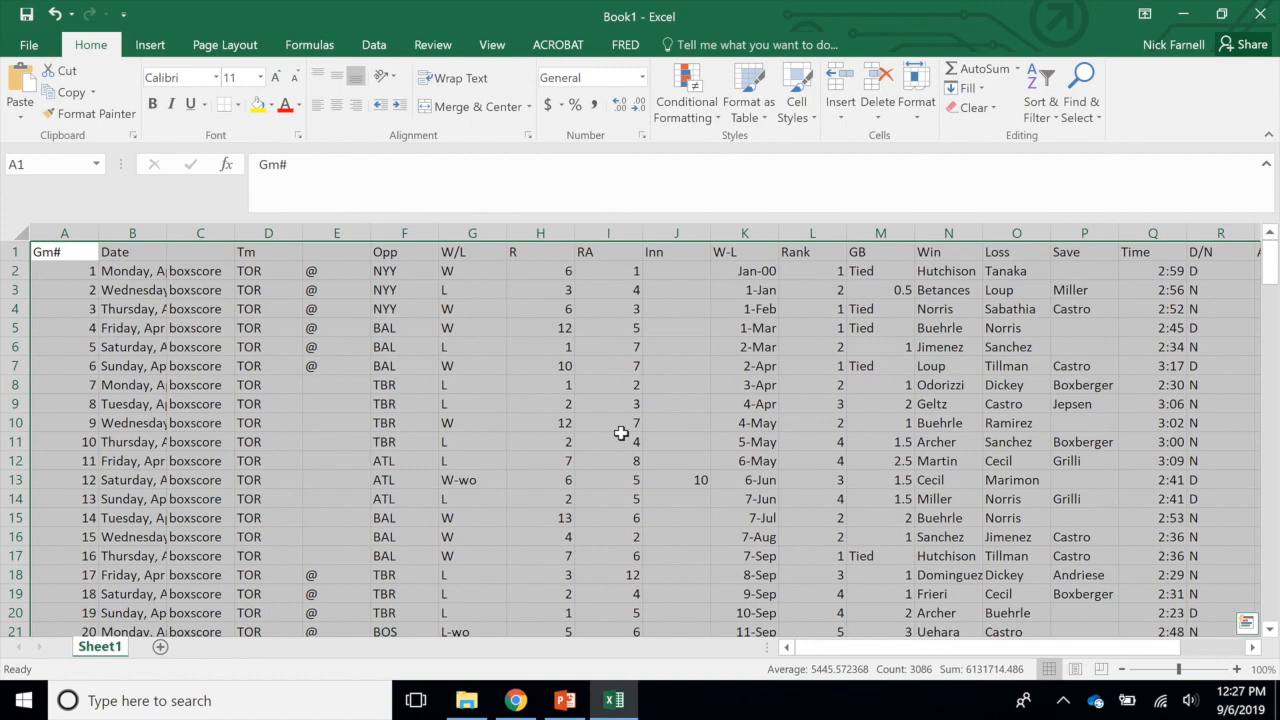
# Examine the repeated header rows within the pasted schedule, including those for June, July and August
pyautogui.click(676, 425)
pyautogui.moveTo(1270, 278); pyautogui.dragTo(1270, 372)
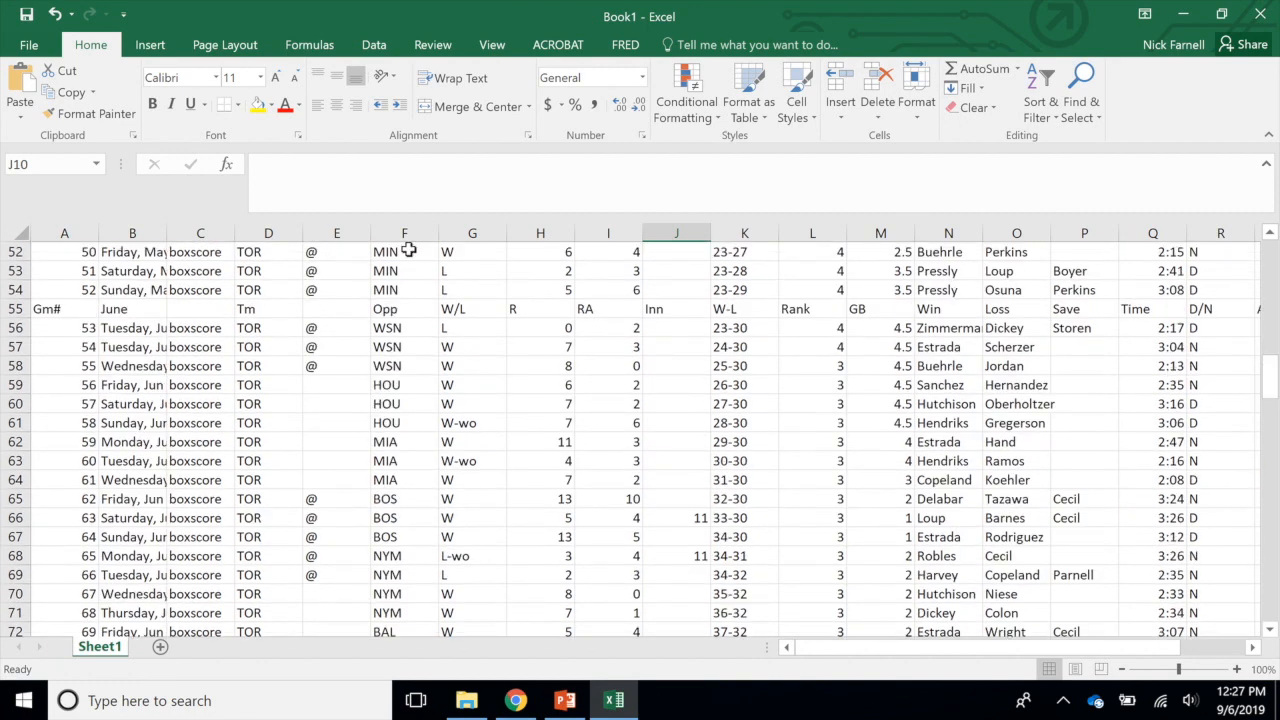
pyautogui.click(15, 309)
pyautogui.scroll(-7, 191, 363)
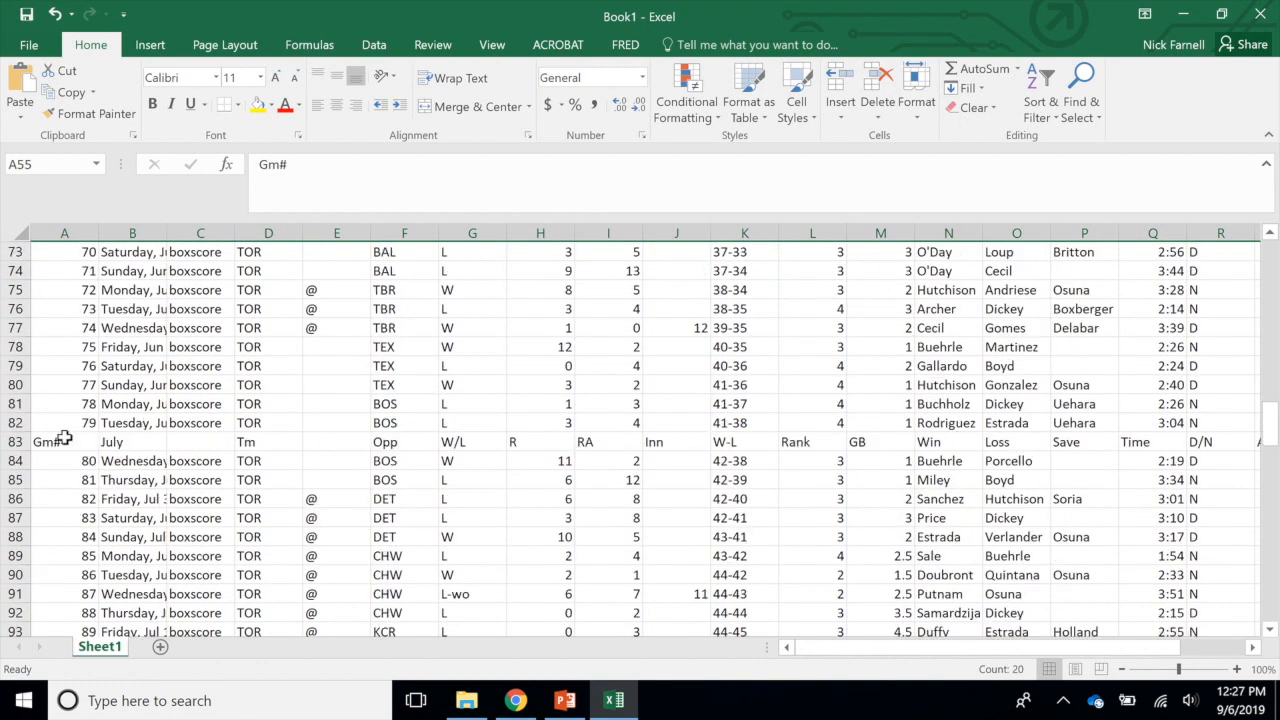
pyautogui.click(15, 442)
pyautogui.scroll(-7, 314, 444)
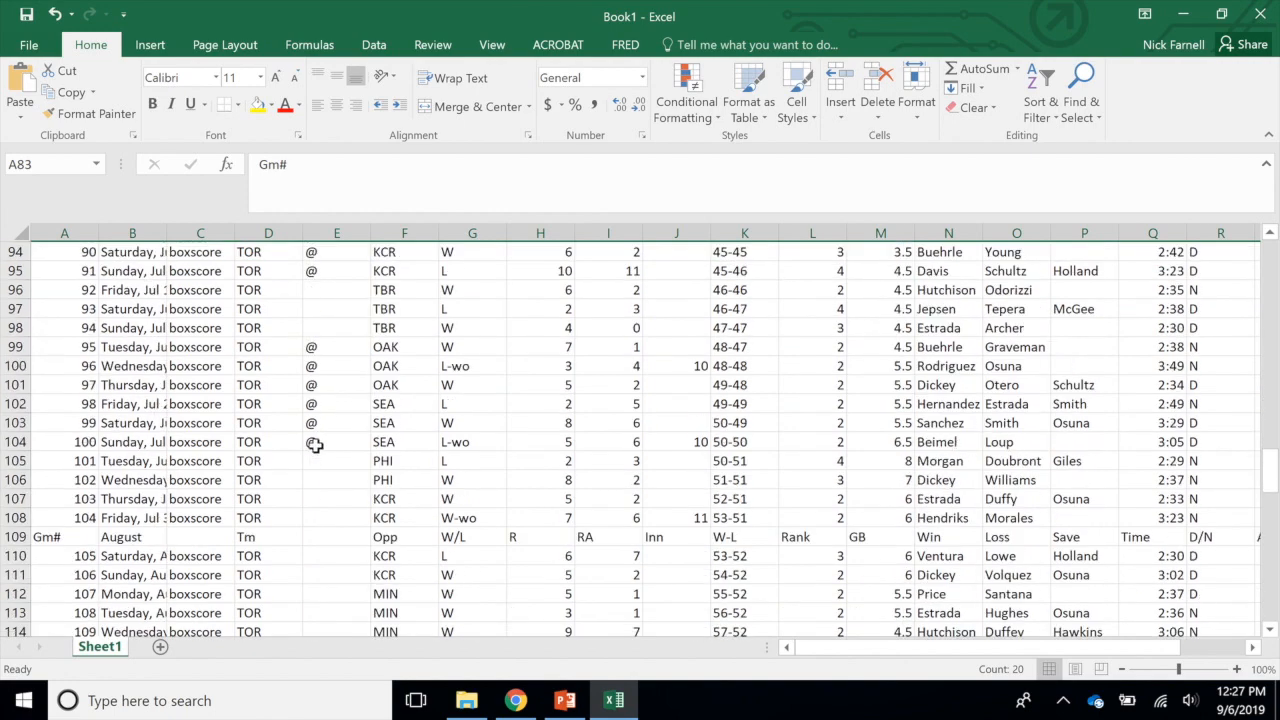
pyautogui.scroll(-3, 314, 444)
pyautogui.click(15, 366)
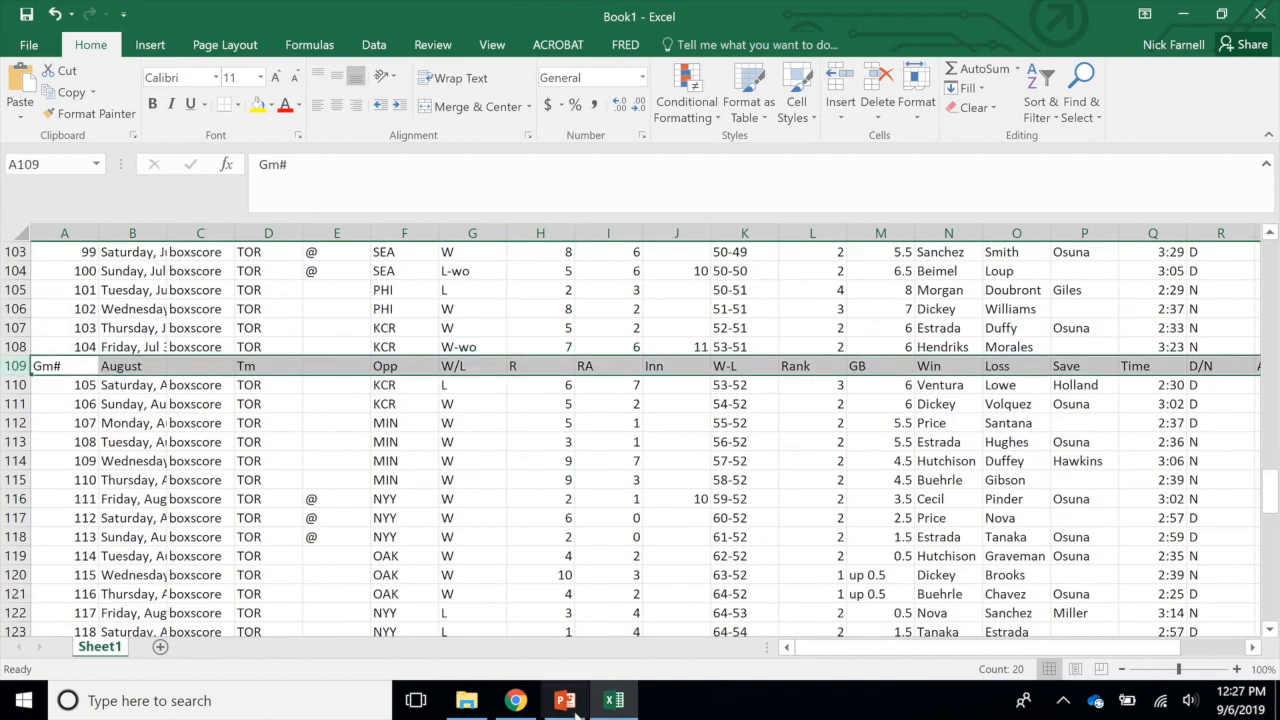
# Switch to Chrome and compare the August and September header rows in the web schedule table
pyautogui.click(515, 700)
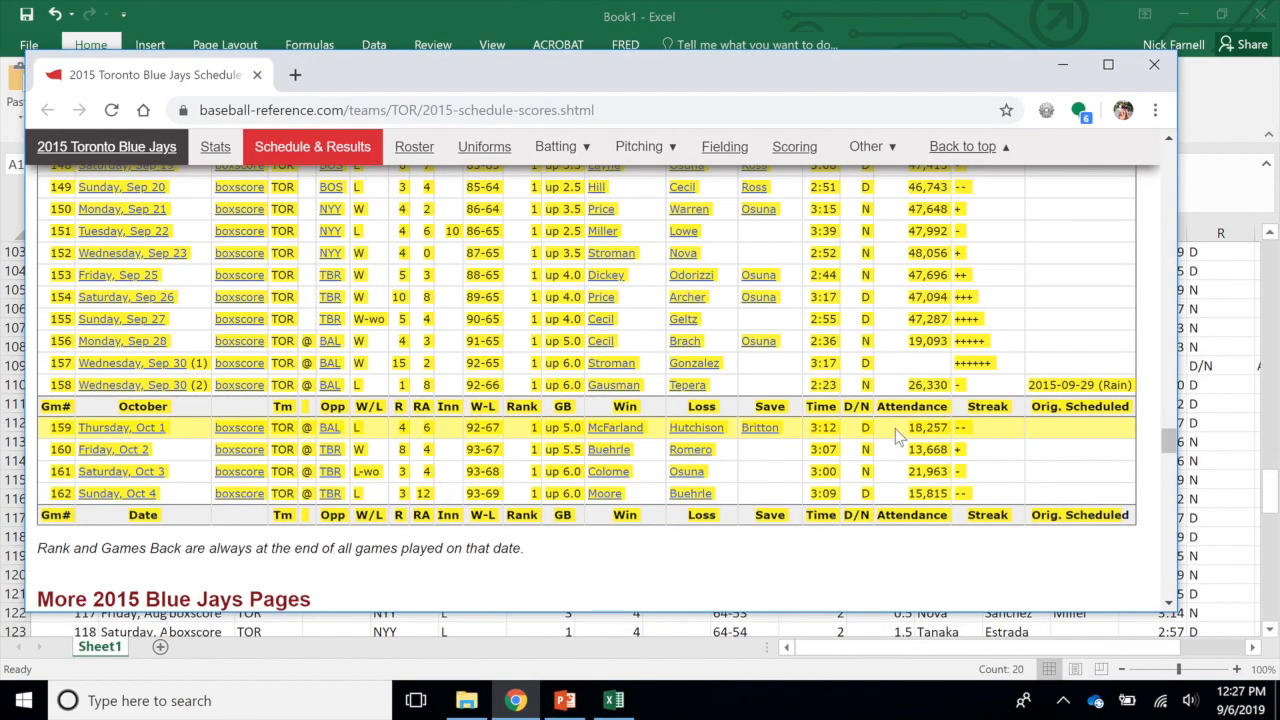
pyautogui.scroll(9, 896, 435)
pyautogui.scroll(3, 896, 435)
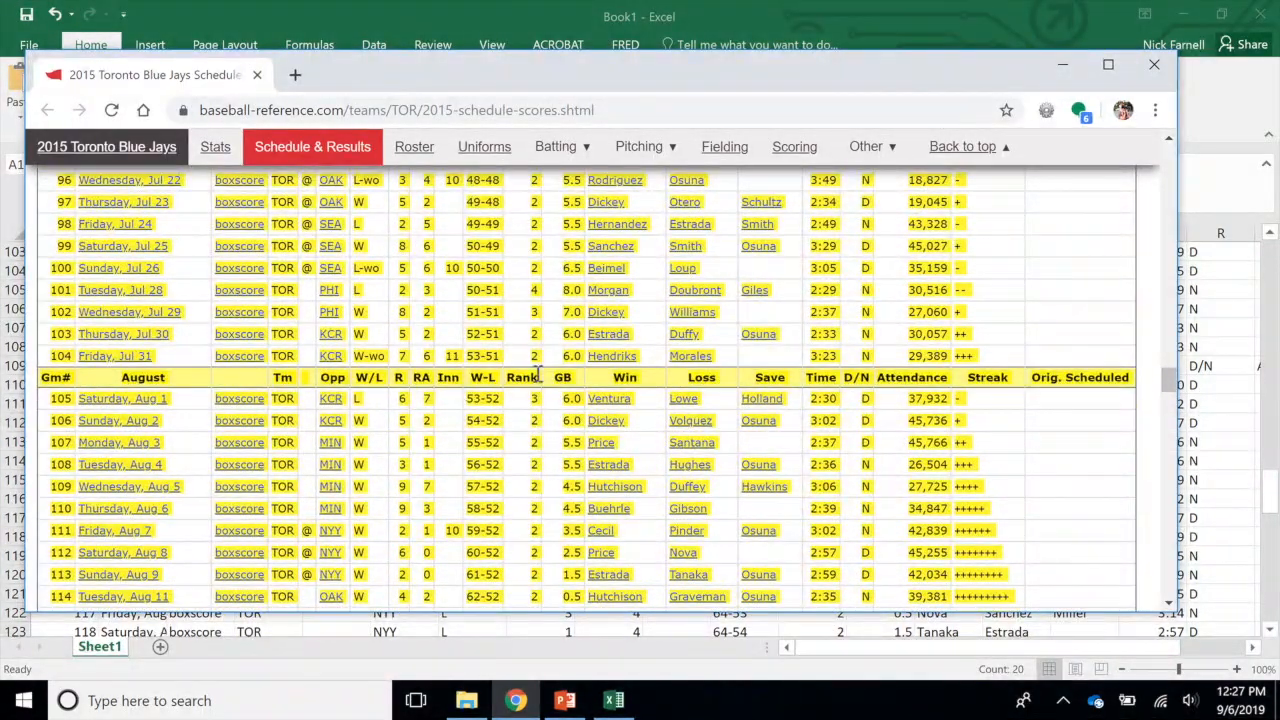
pyautogui.scroll(-1, 872, 390)
pyautogui.scroll(-4, 872, 390)
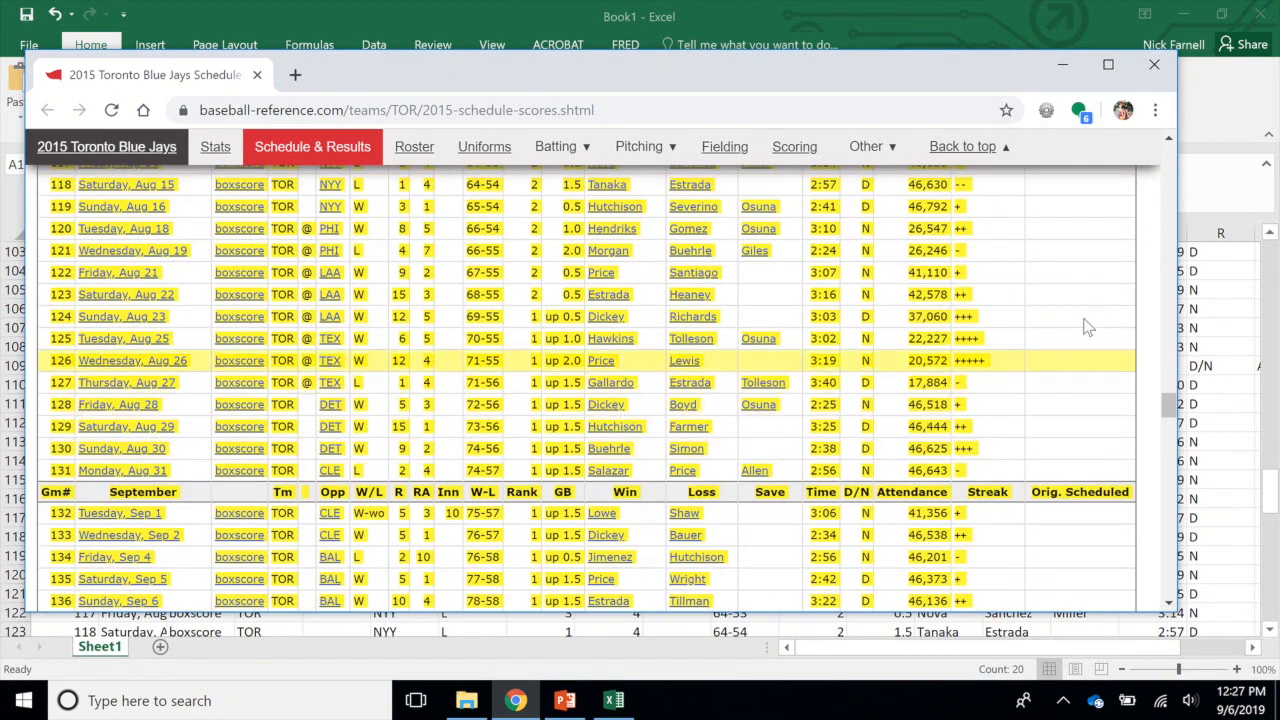
# Switch back to Excel and rename Sheet1 as RawData
pyautogui.click(948, 9)
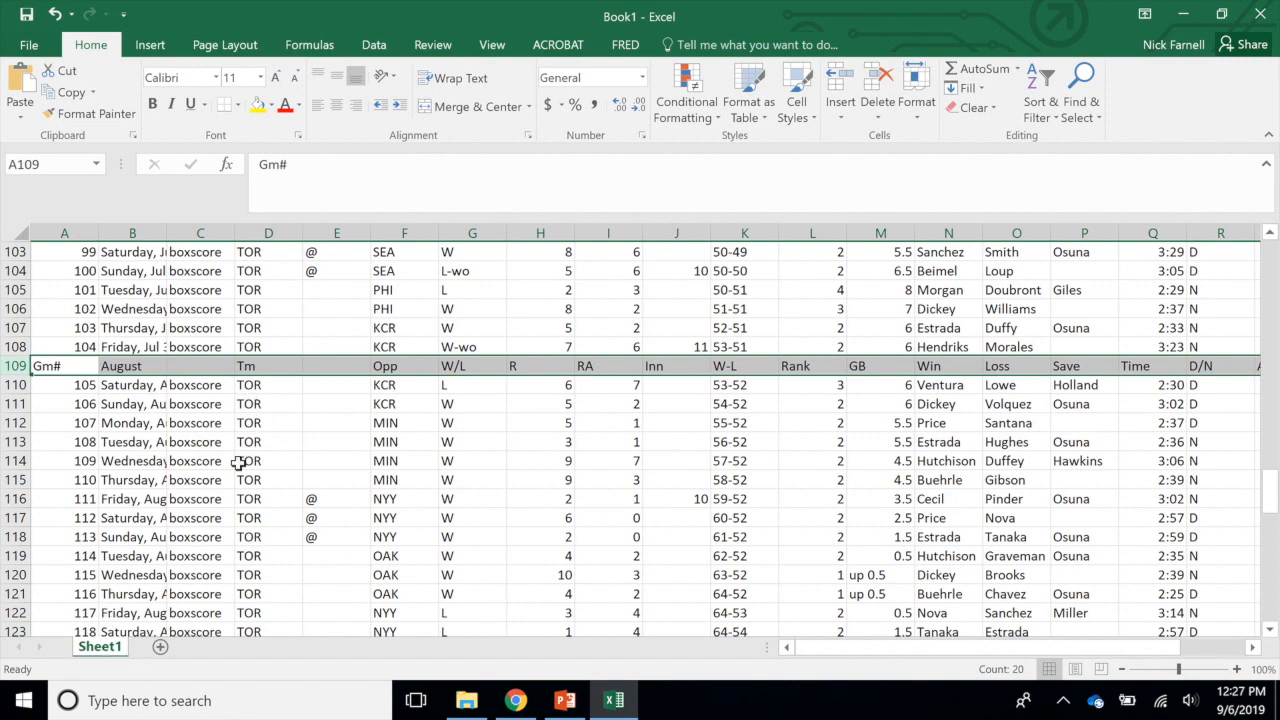
pyautogui.scroll(1, 238, 462)
pyautogui.doubleClick(106, 648)
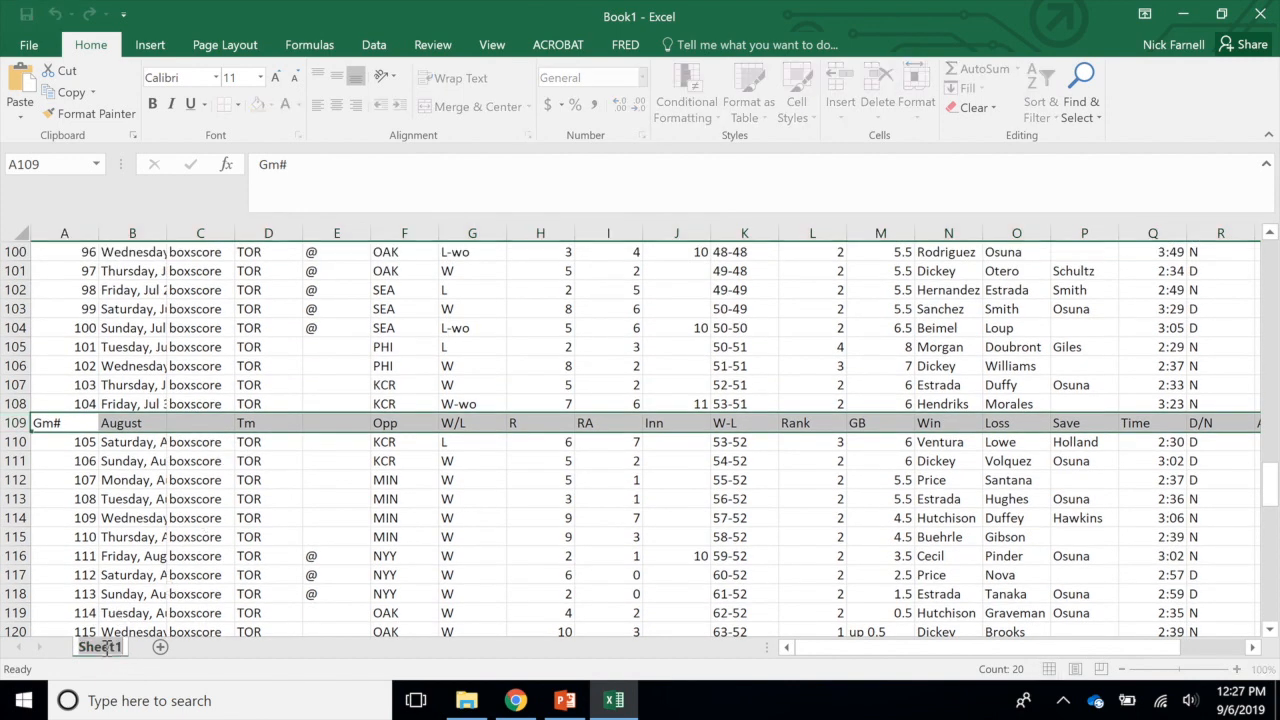
pyautogui.write('Raw')
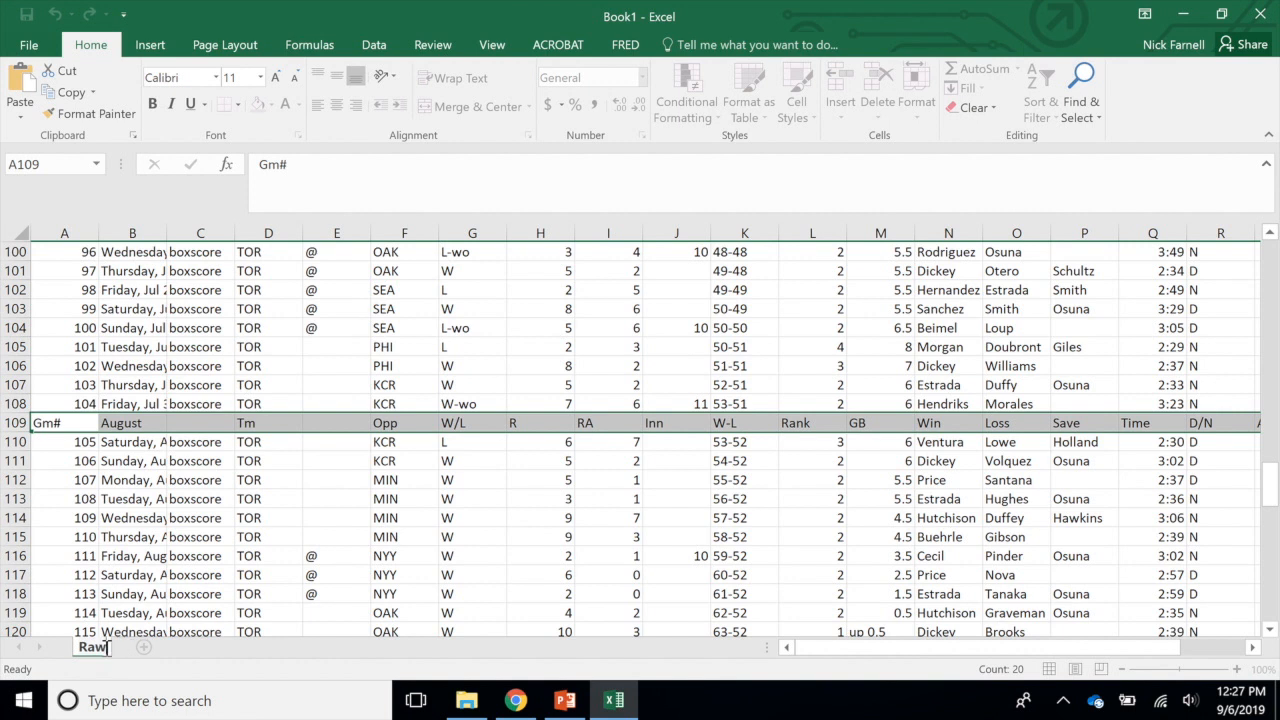
pyautogui.write('Data')
pyautogui.click(185, 593)
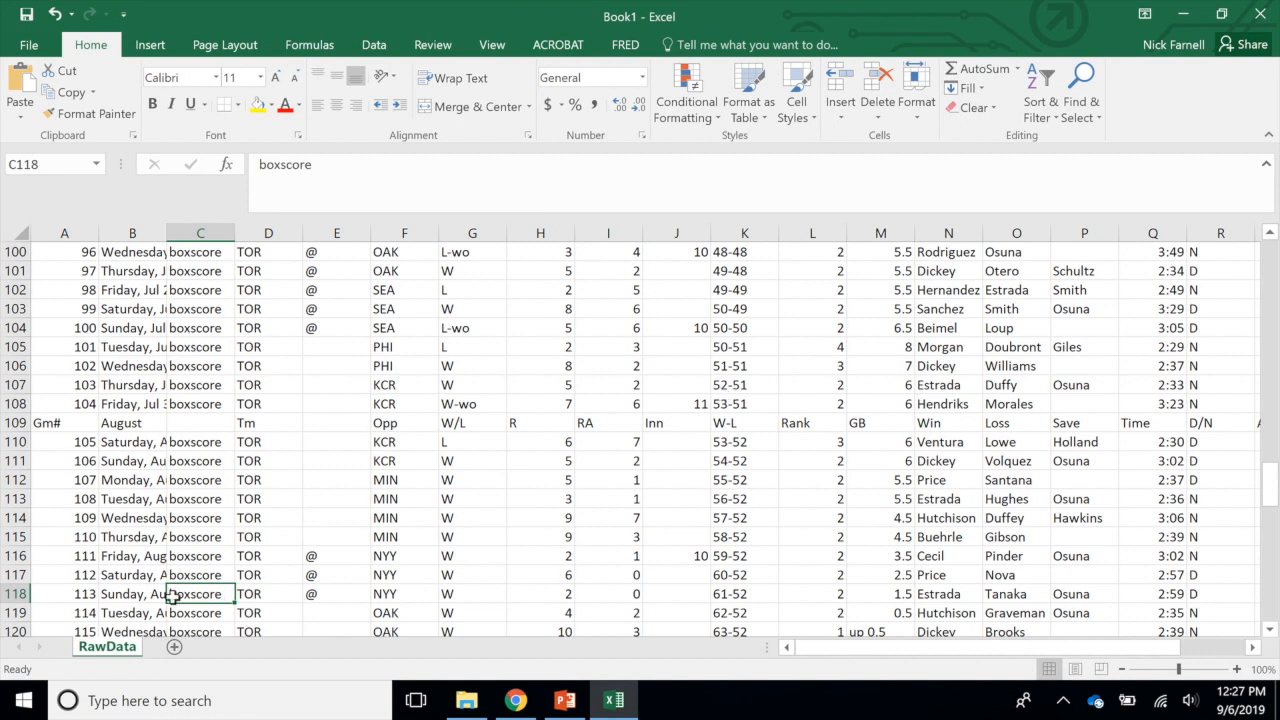
# Create a copy of the RawData sheet in Book1, placed before RawData
pyautogui.rightClick(121, 656)
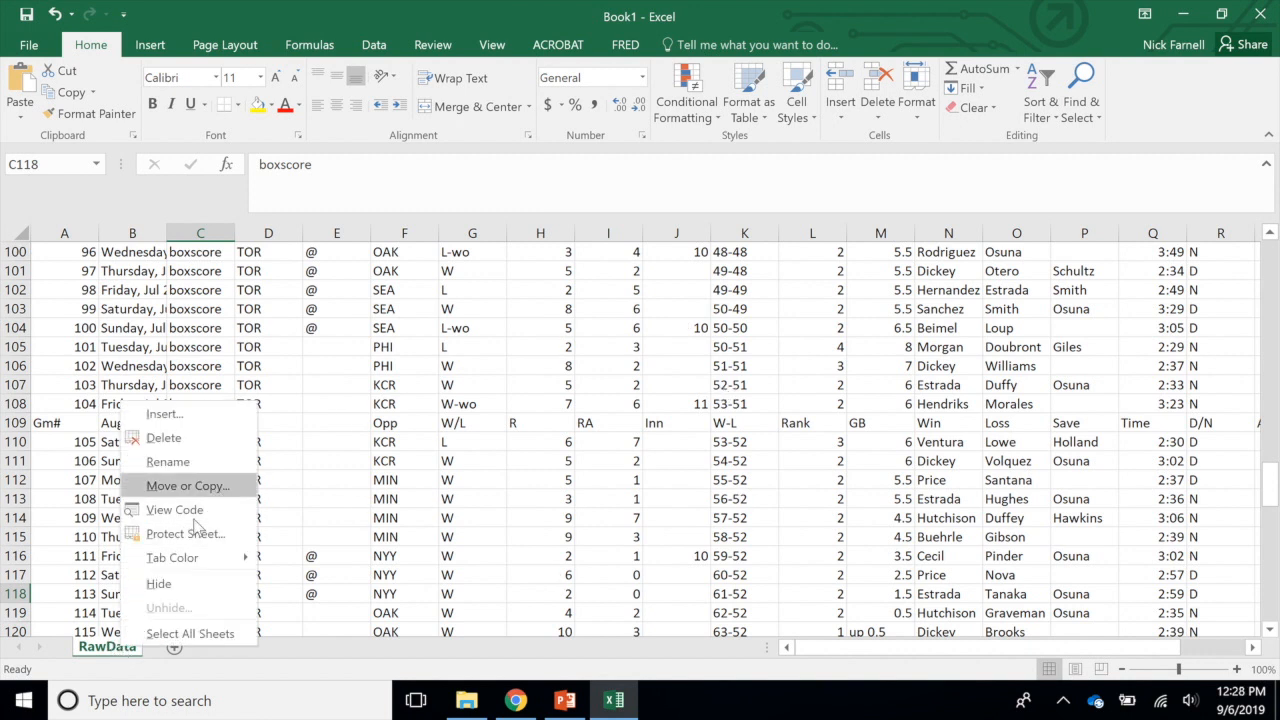
pyautogui.click(110, 655)
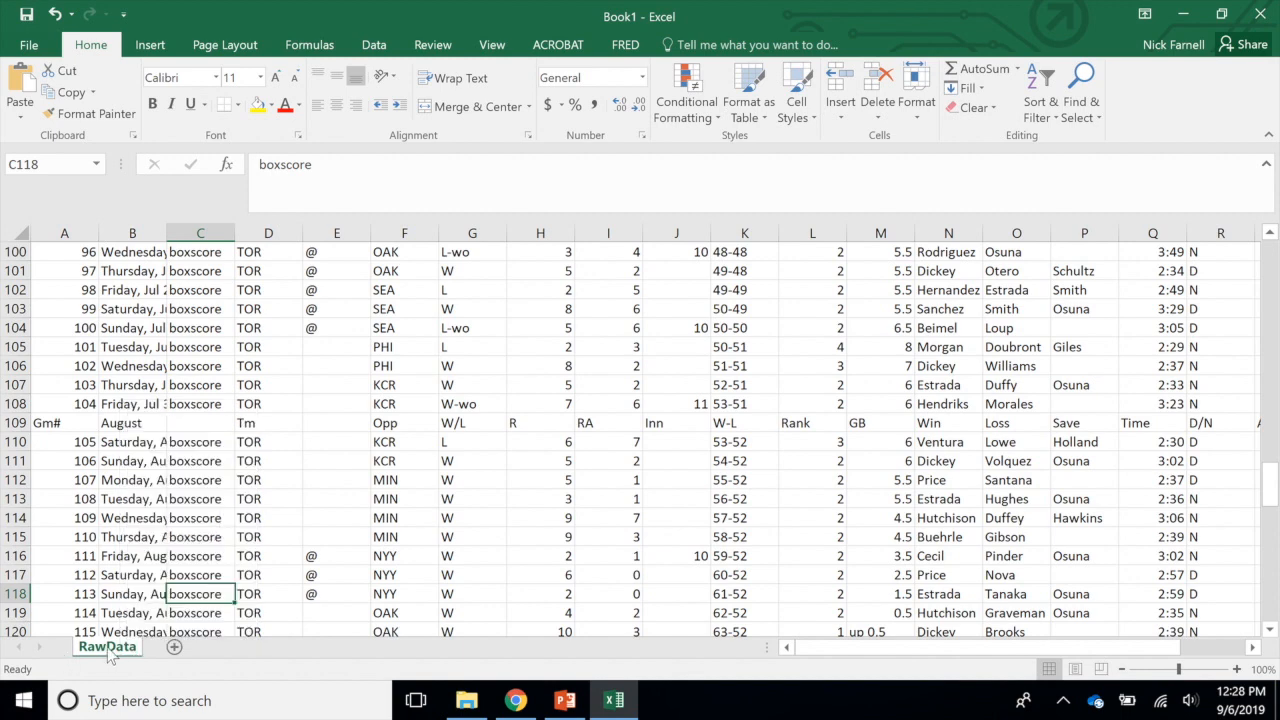
pyautogui.rightClick(121, 656)
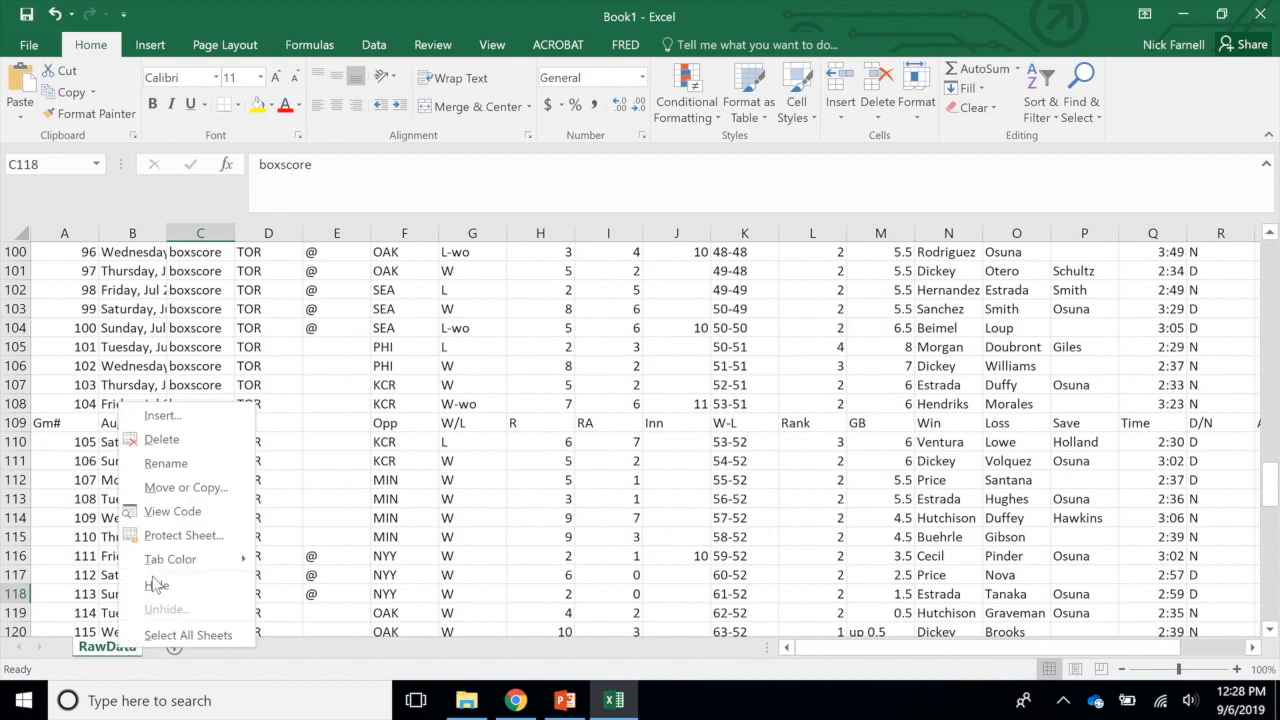
pyautogui.click(200, 490)
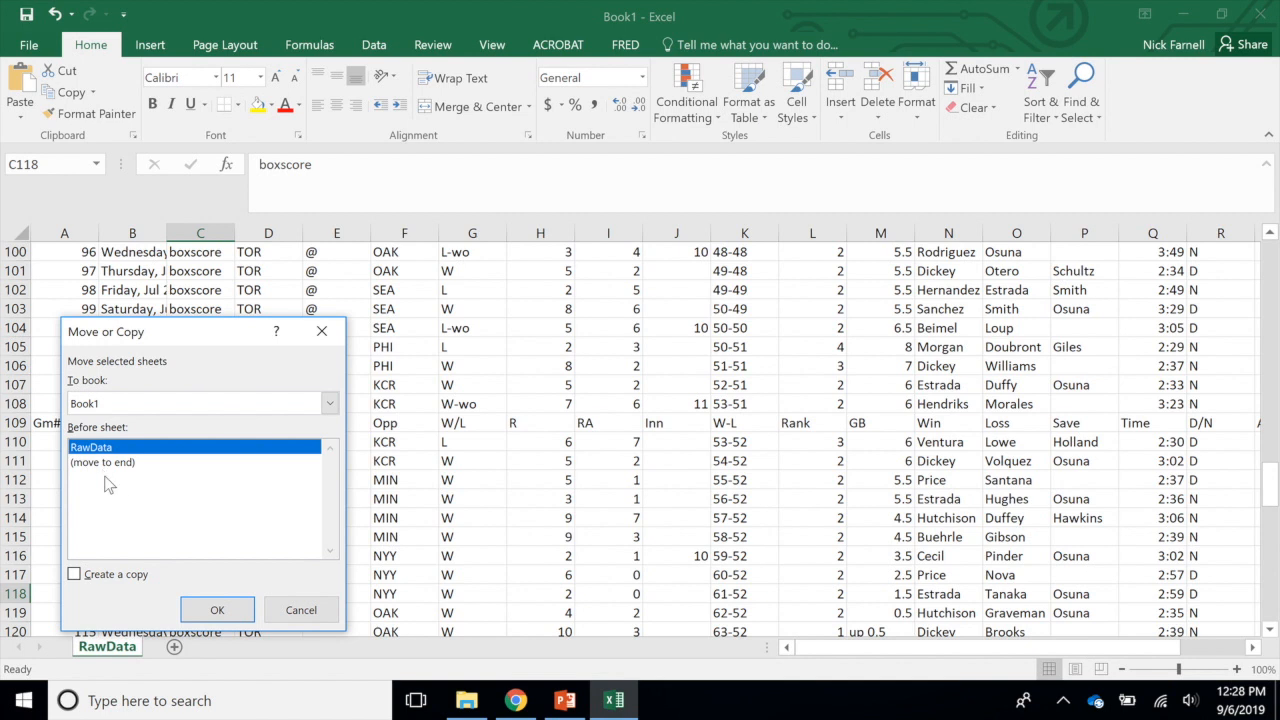
pyautogui.click(76, 579)
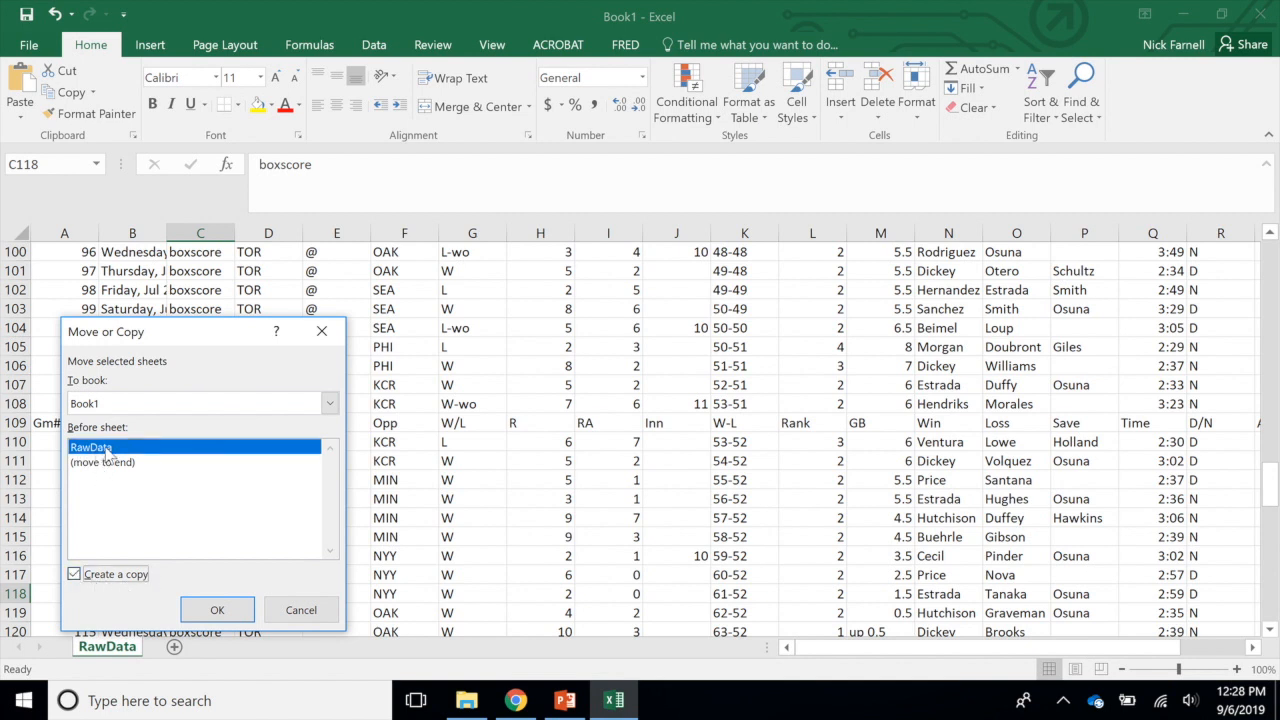
pyautogui.click(222, 611)
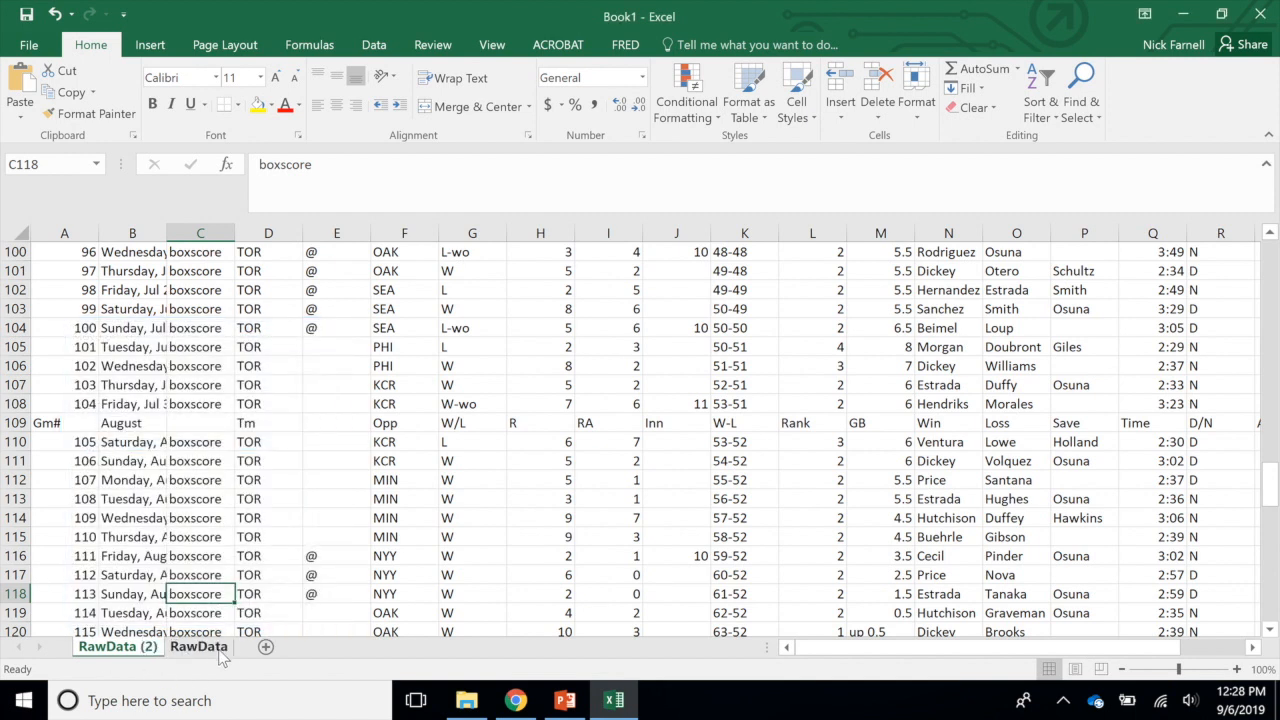
# Rename the copied sheet, RawData (2), as Jays2015
pyautogui.rightClick(125, 655)
pyautogui.click(184, 468)
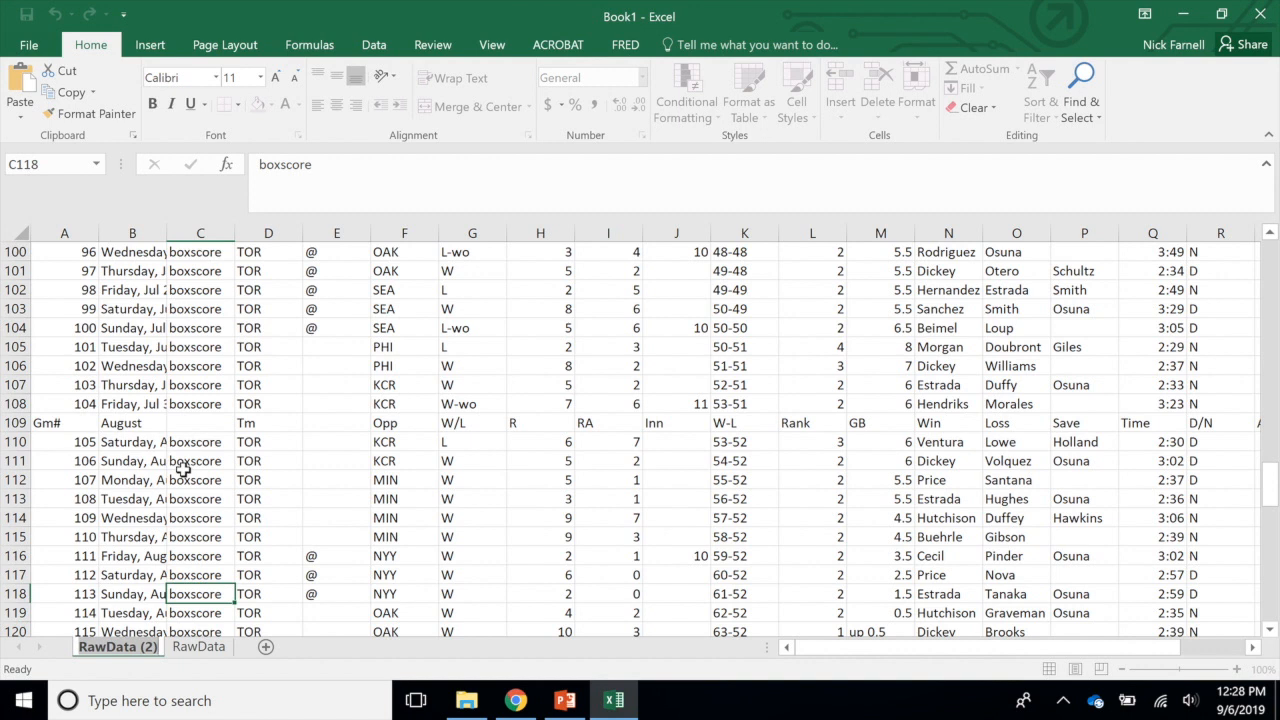
pyautogui.write('Jays20')
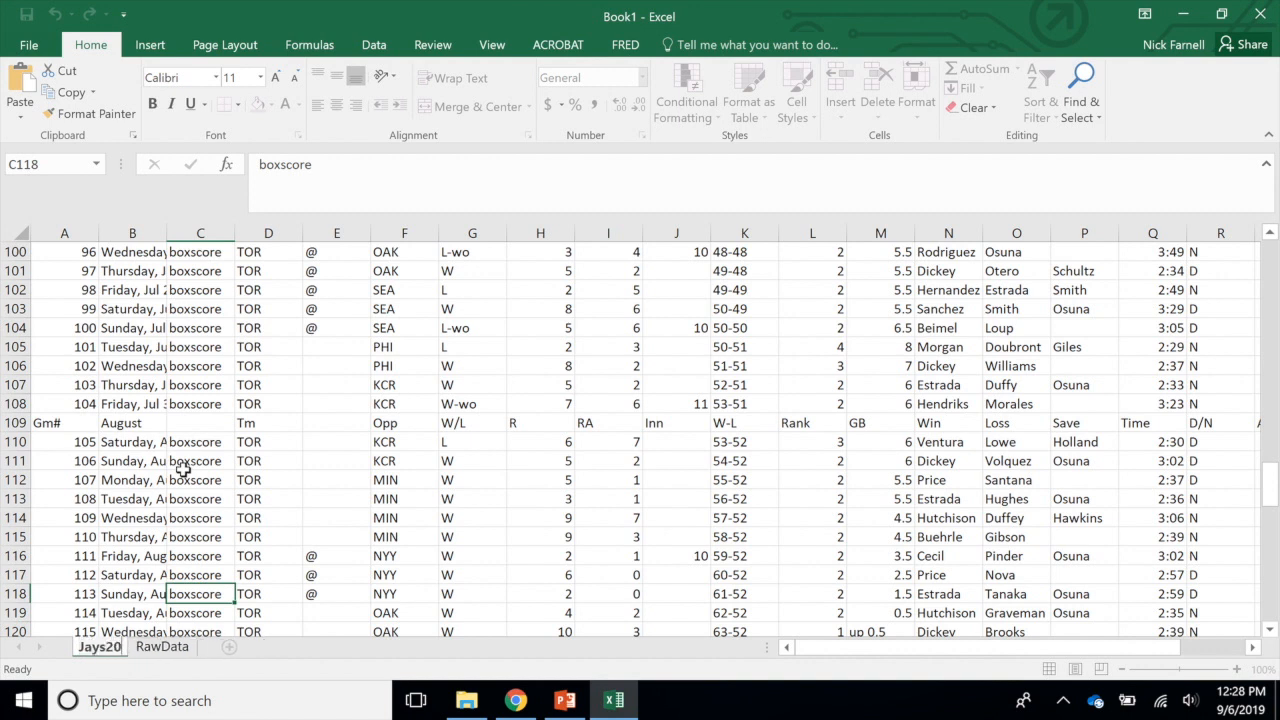
pyautogui.write('15')
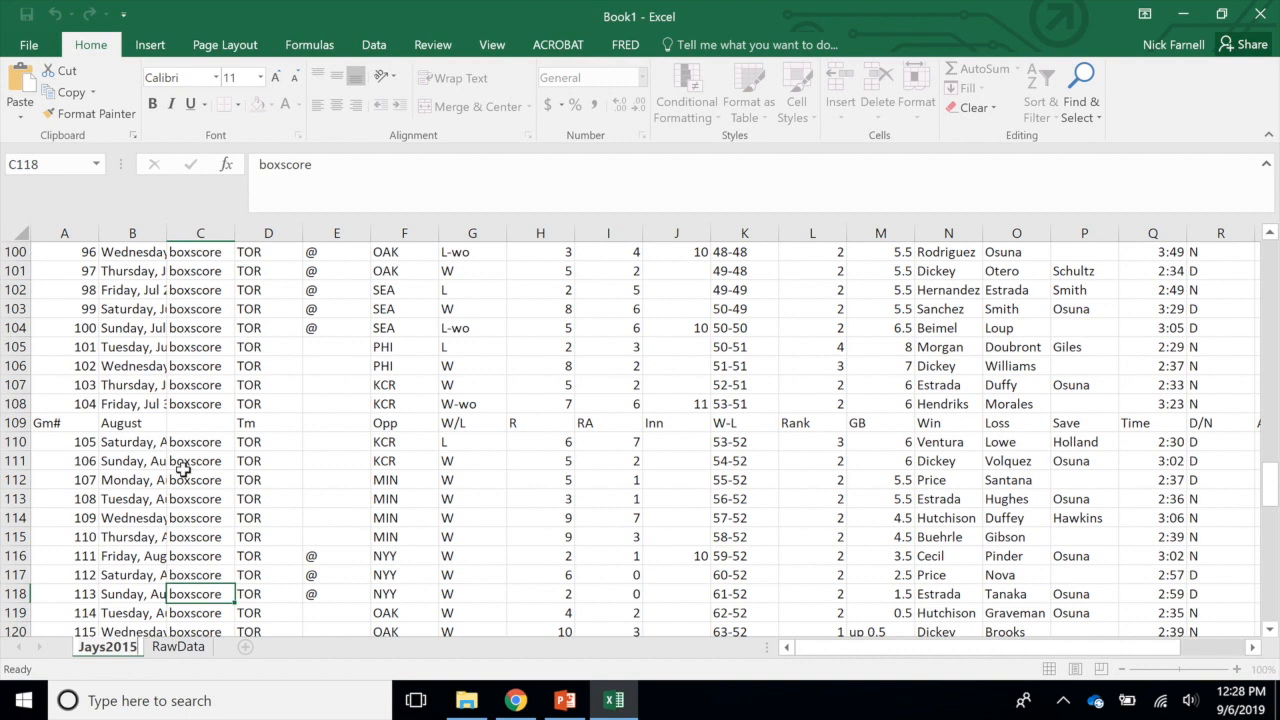
pyautogui.press('Return')
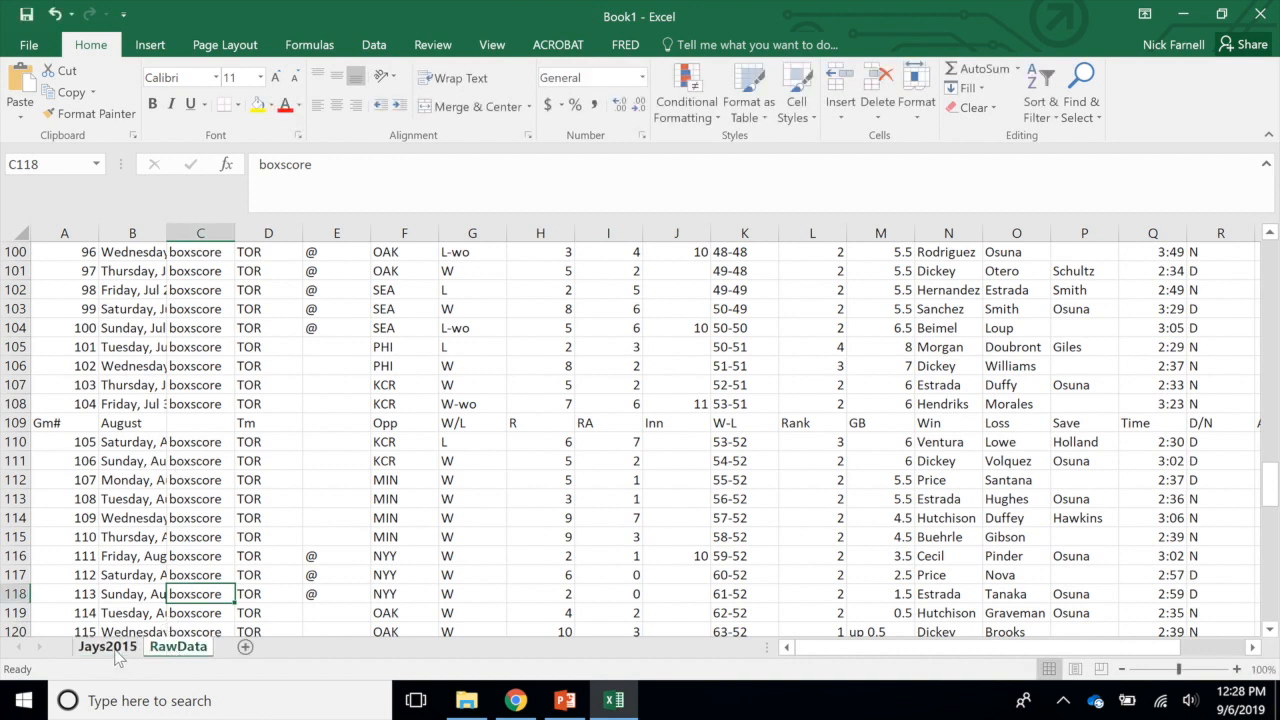
# Compare the Jays2015 and RawData sheets, and hide the RawData sheet
pyautogui.click(180, 648)
pyautogui.click(132, 650)
pyautogui.click(174, 648)
pyautogui.click(125, 650)
pyautogui.scroll(20, 241, 490)
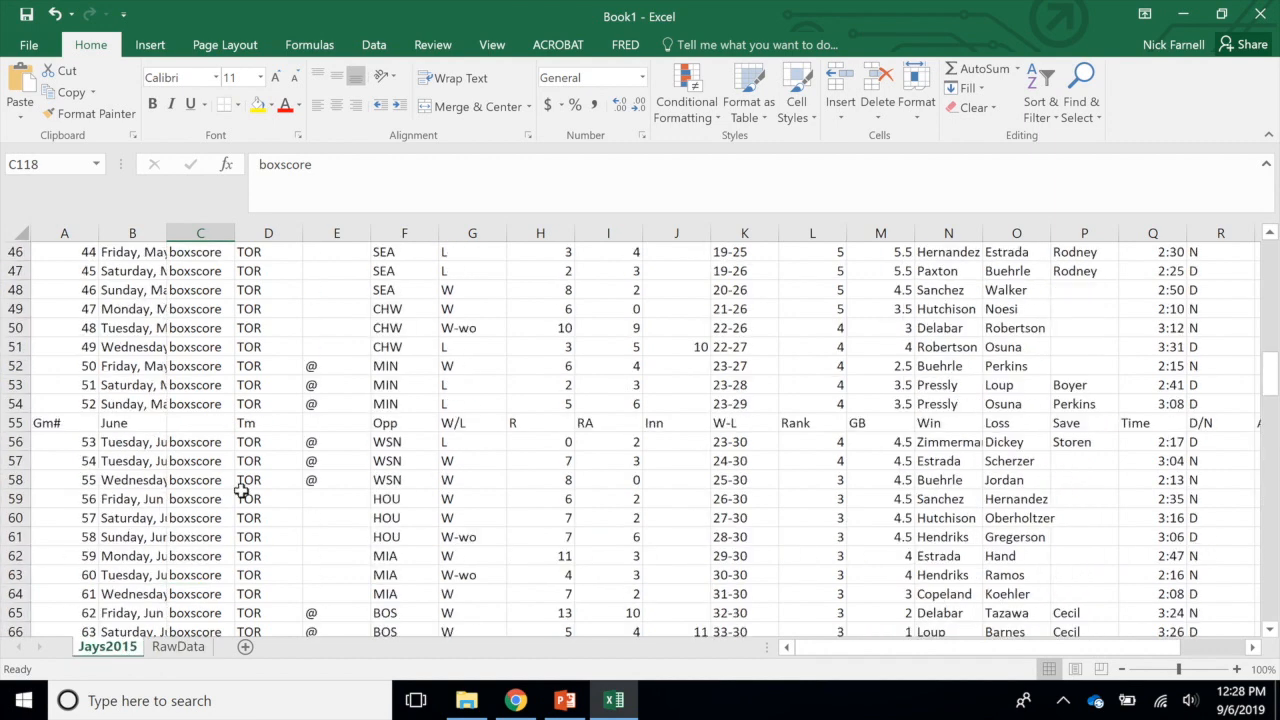
pyautogui.scroll(8, 241, 490)
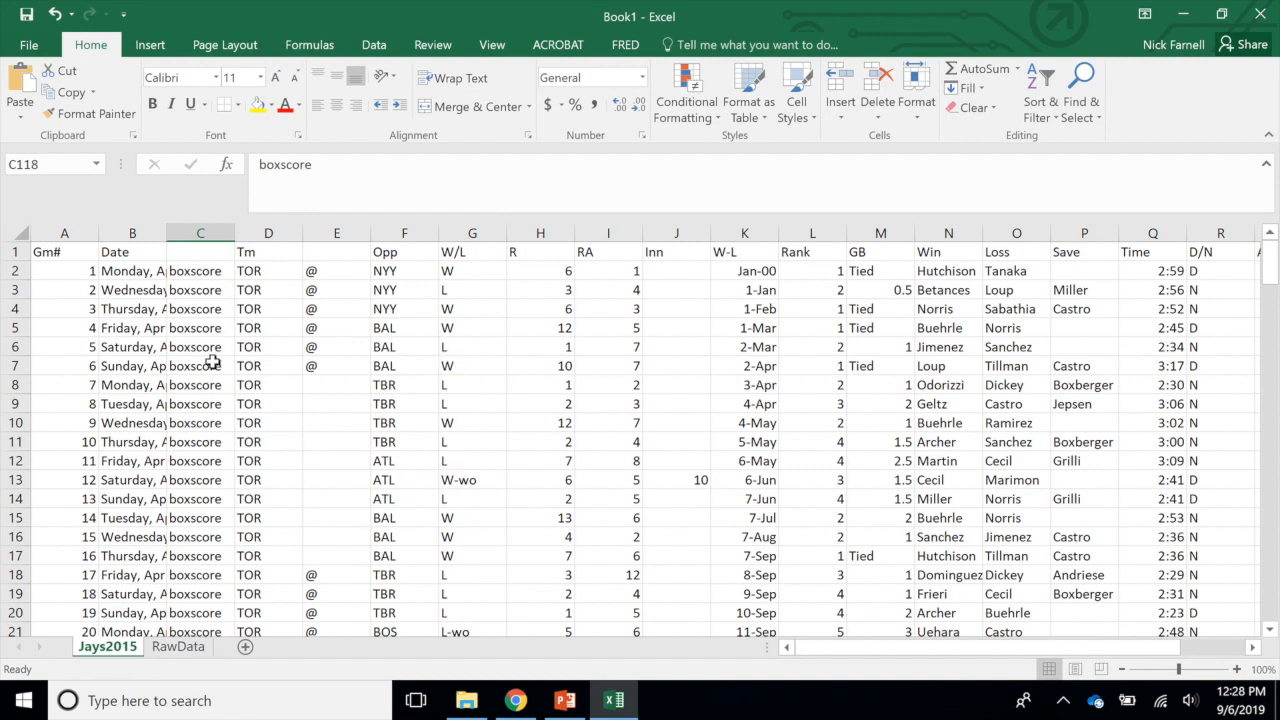
pyautogui.rightClick(195, 651)
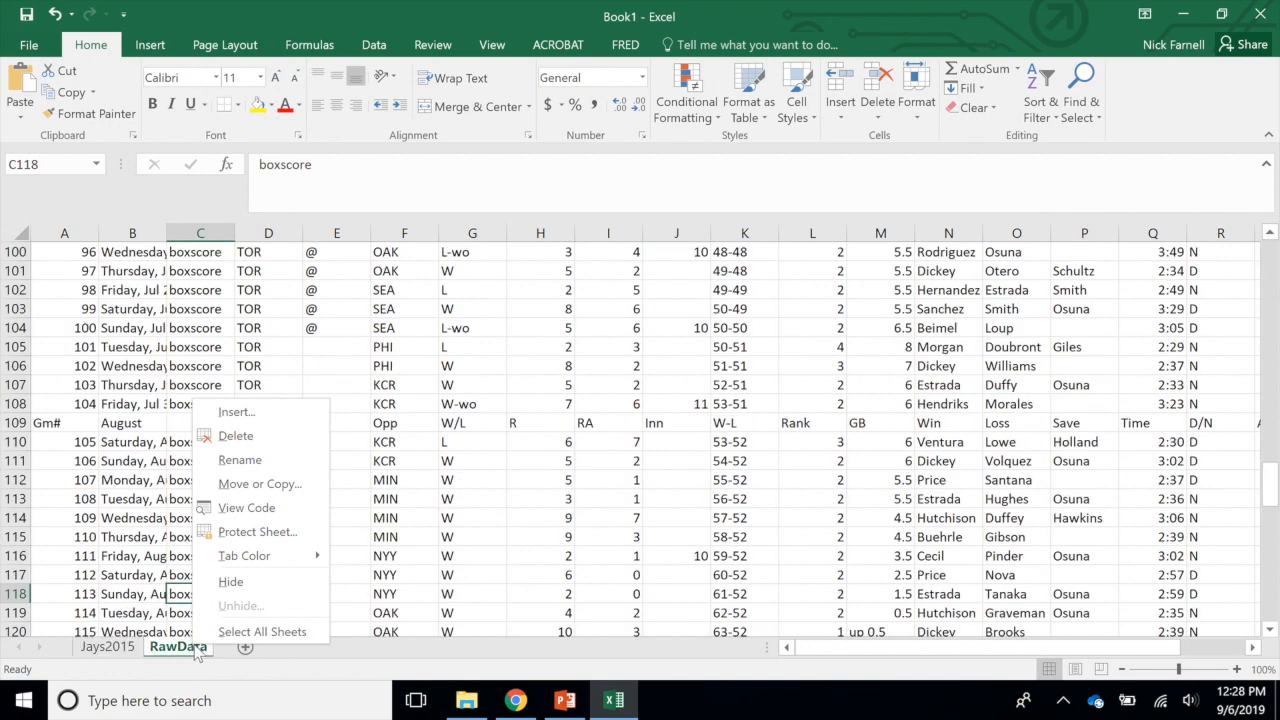
pyautogui.click(243, 582)
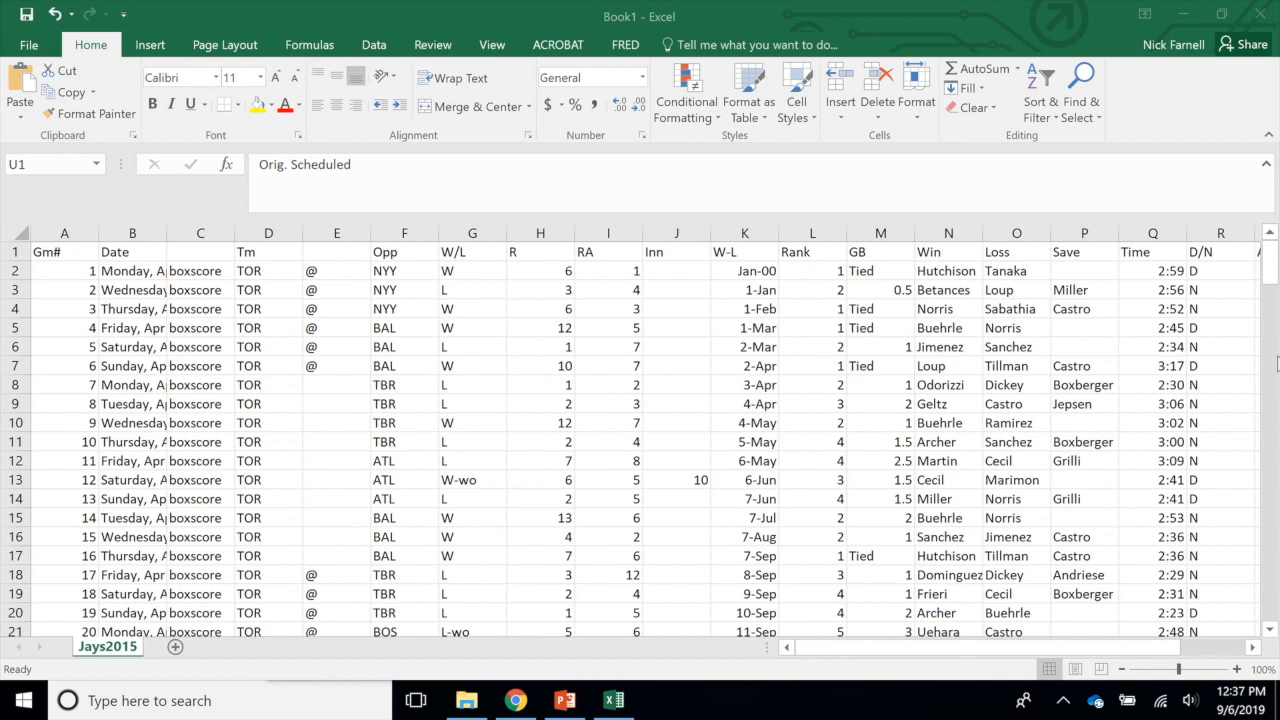
pyautogui.click(1272, 272)
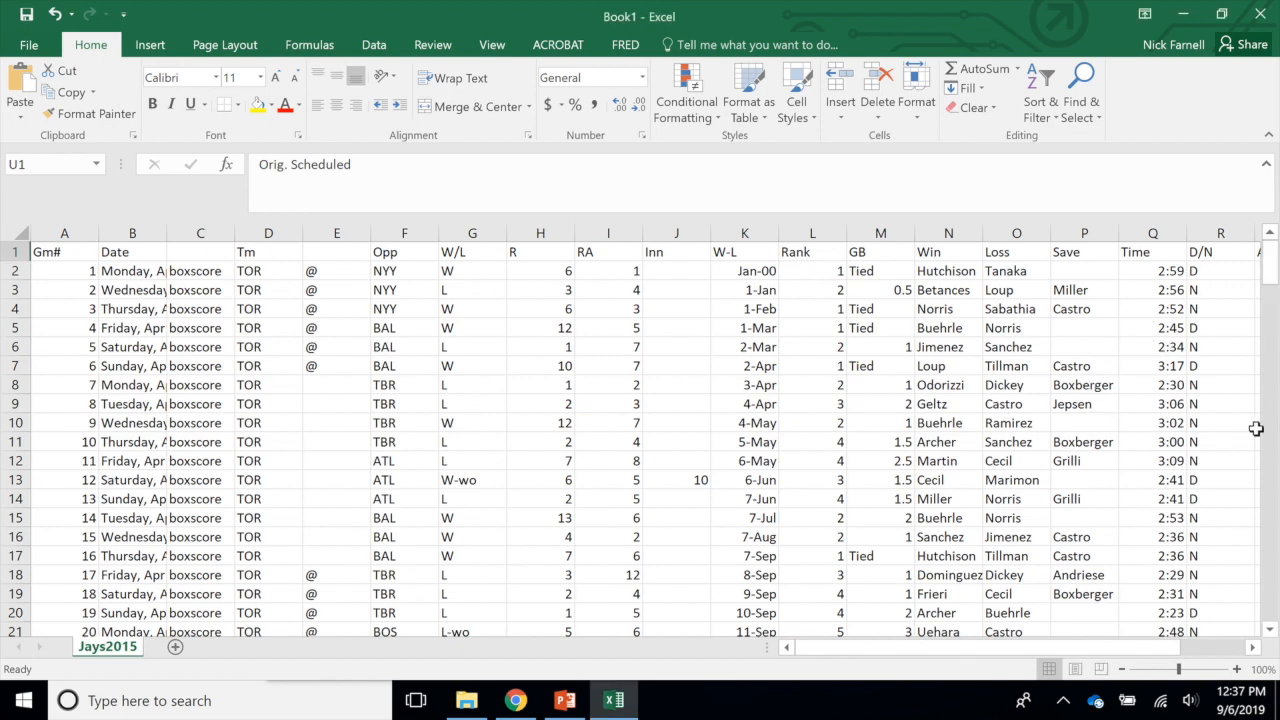
pyautogui.moveTo(1272, 272)
pyautogui.mouseDown()
pyautogui.moveTo(1270, 622)
pyautogui.moveTo(1270, 272)
pyautogui.mouseUp()
pyautogui.moveTo(1270, 269)
pyautogui.mouseDown()
pyautogui.moveTo(1272, 612)
pyautogui.moveTo(1270, 266)
pyautogui.mouseUp()
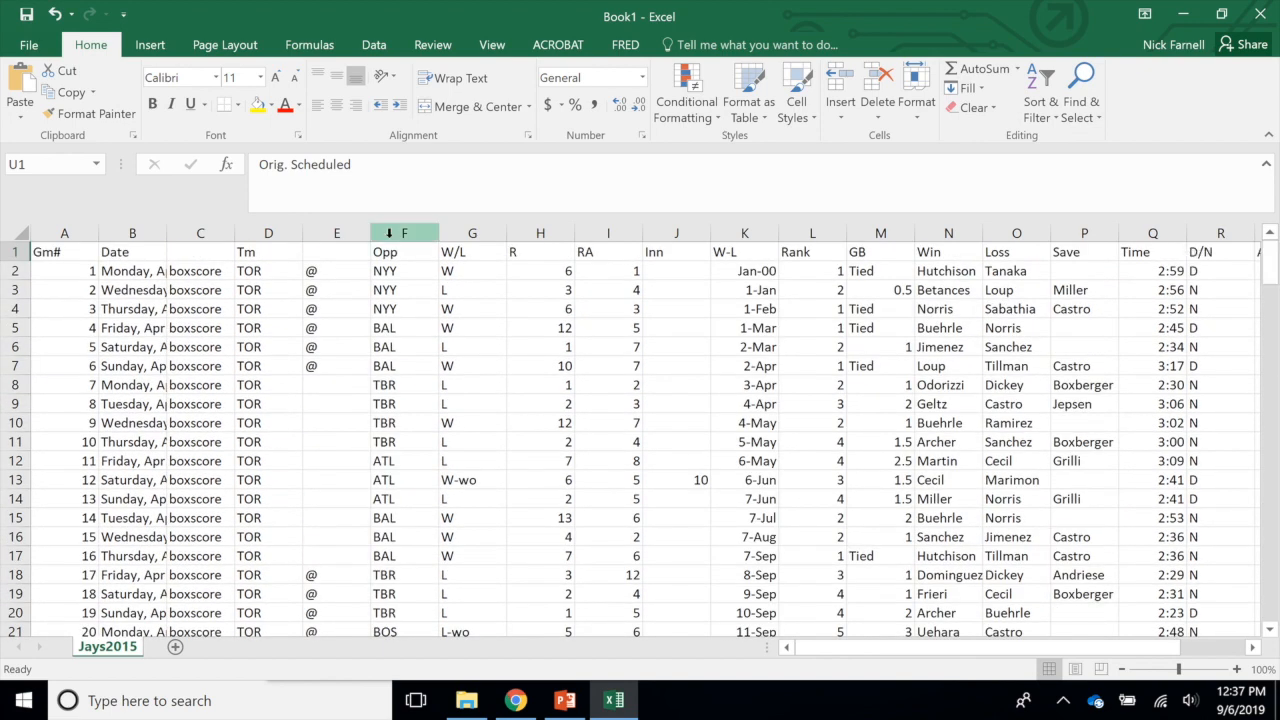
# Examine the schedule columns from Date through Loss, including the unlabelled columns C and E, Inn, W-L, Rank and GB
pyautogui.click(134, 273)
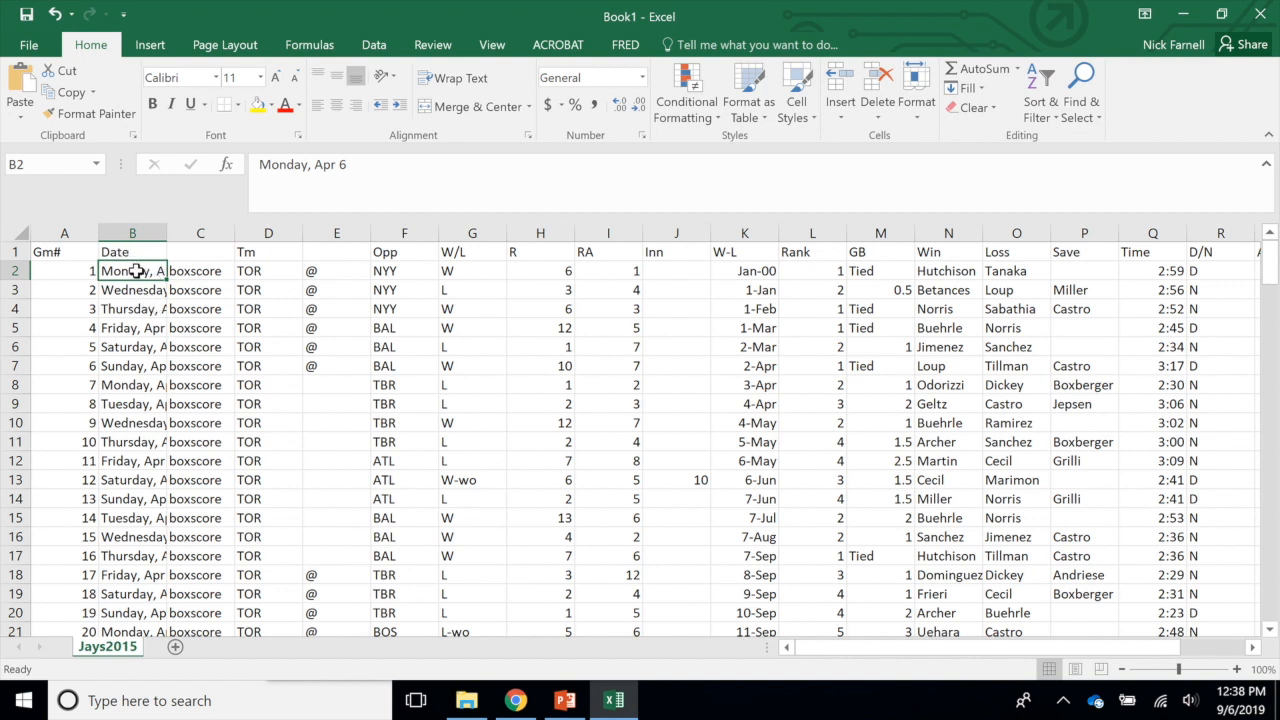
pyautogui.click(203, 254)
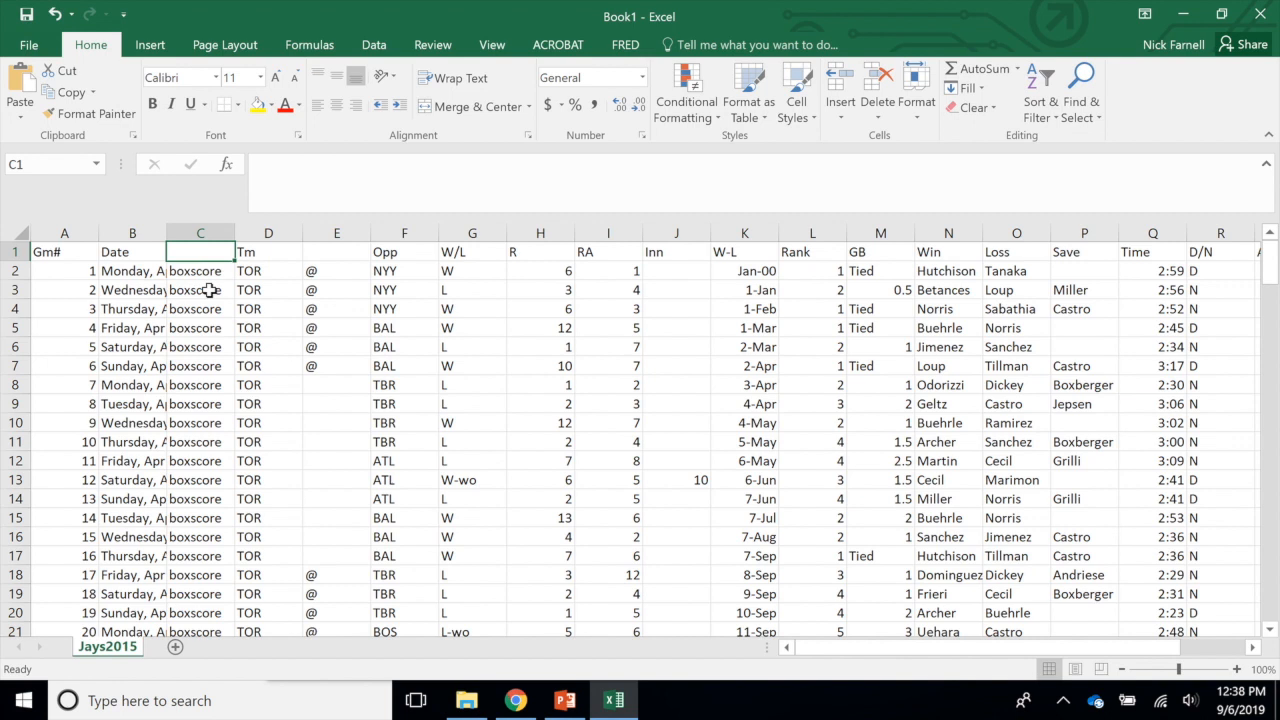
pyautogui.click(275, 256)
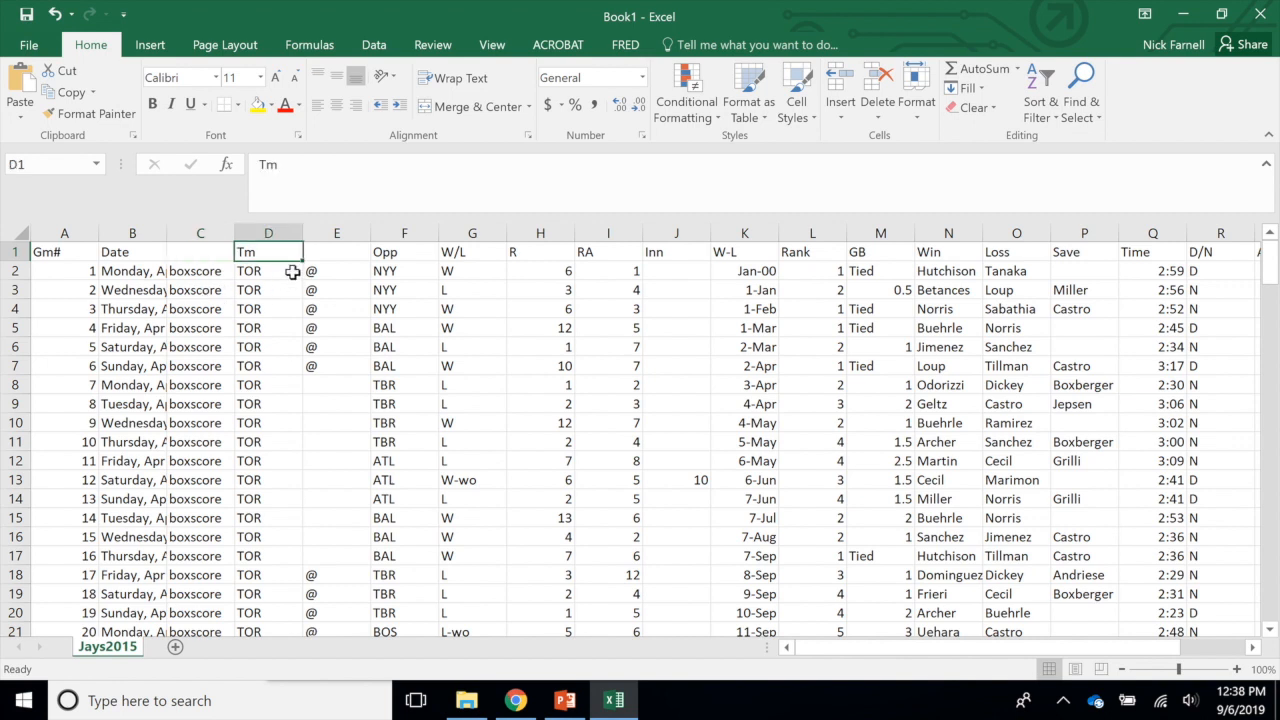
pyautogui.click(341, 253)
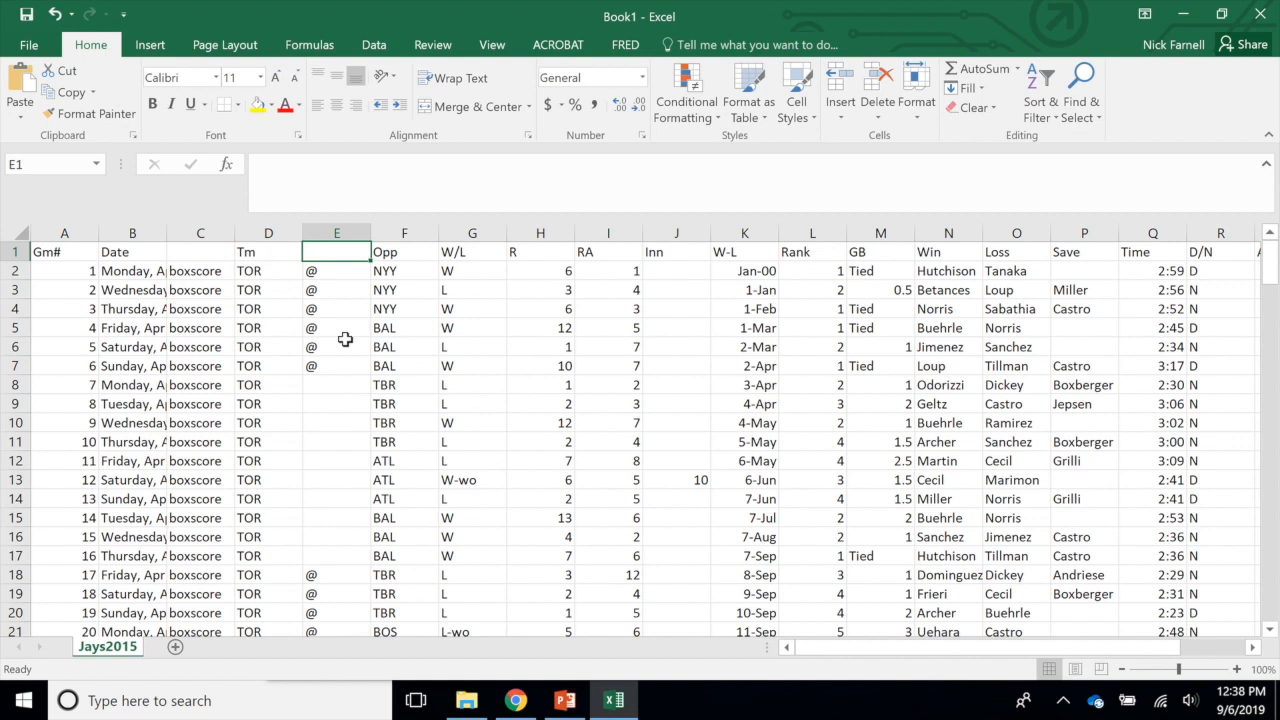
pyautogui.click(396, 256)
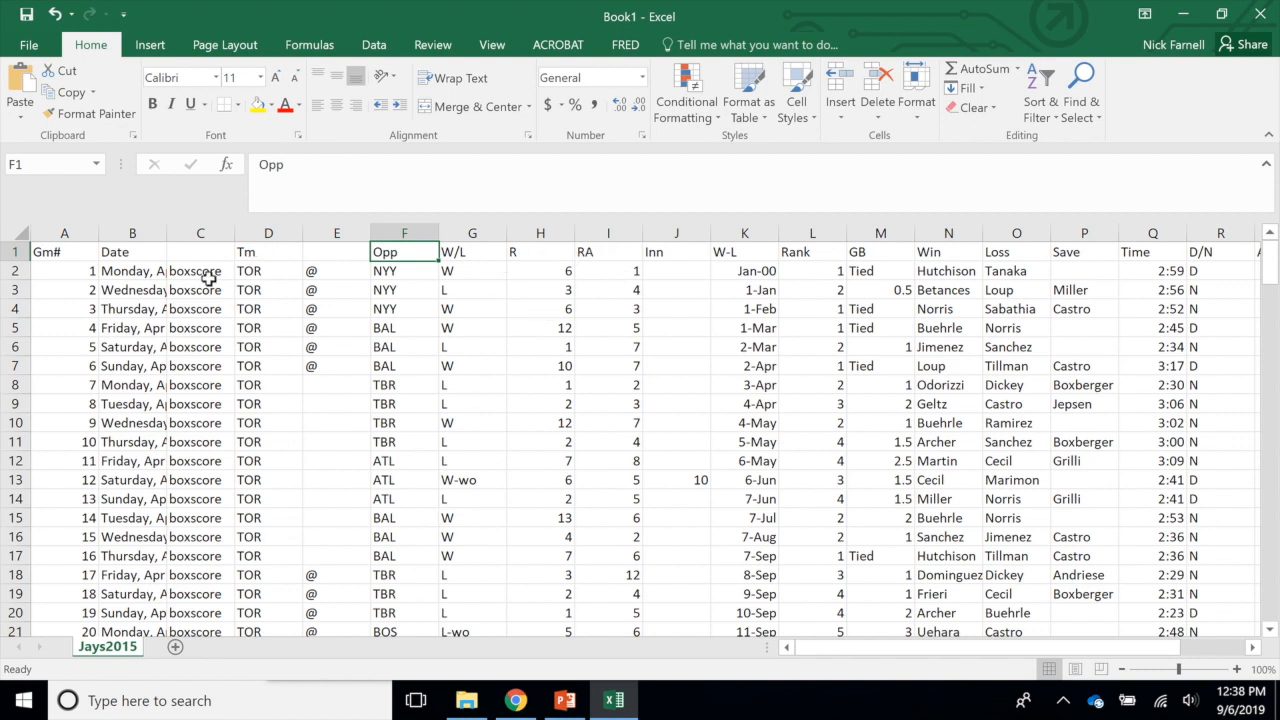
pyautogui.click(686, 268)
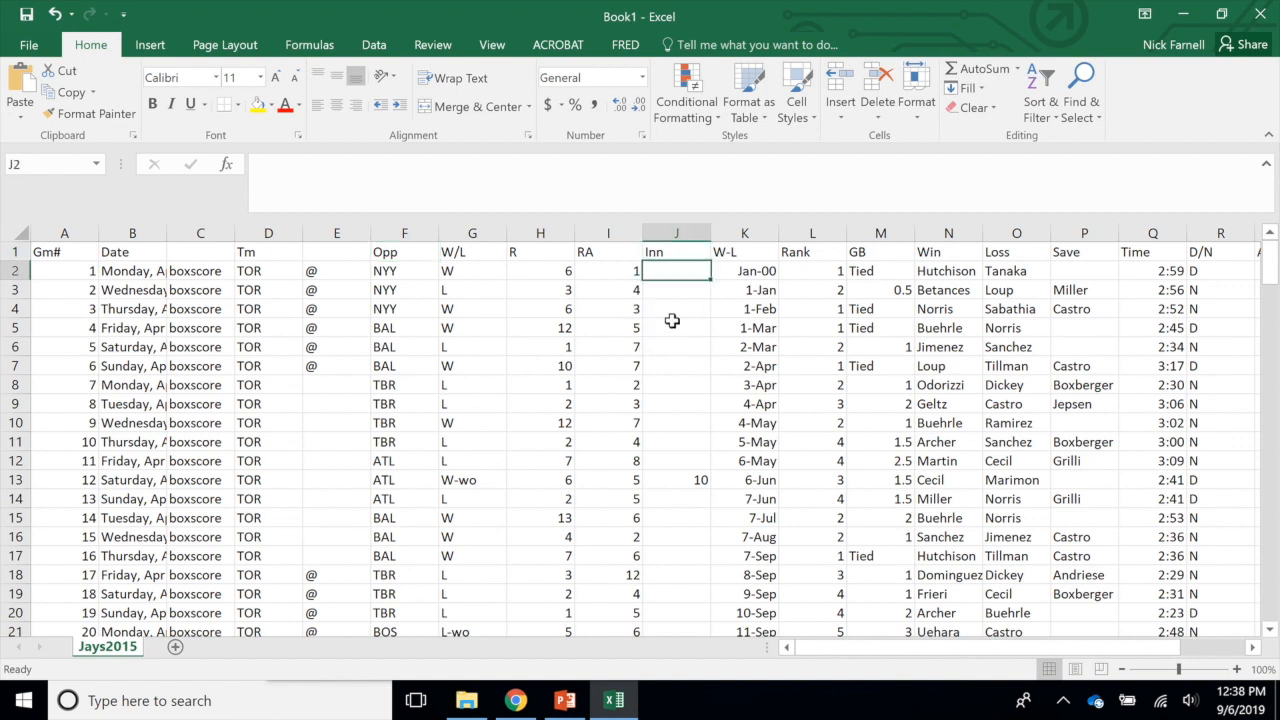
pyautogui.click(694, 483)
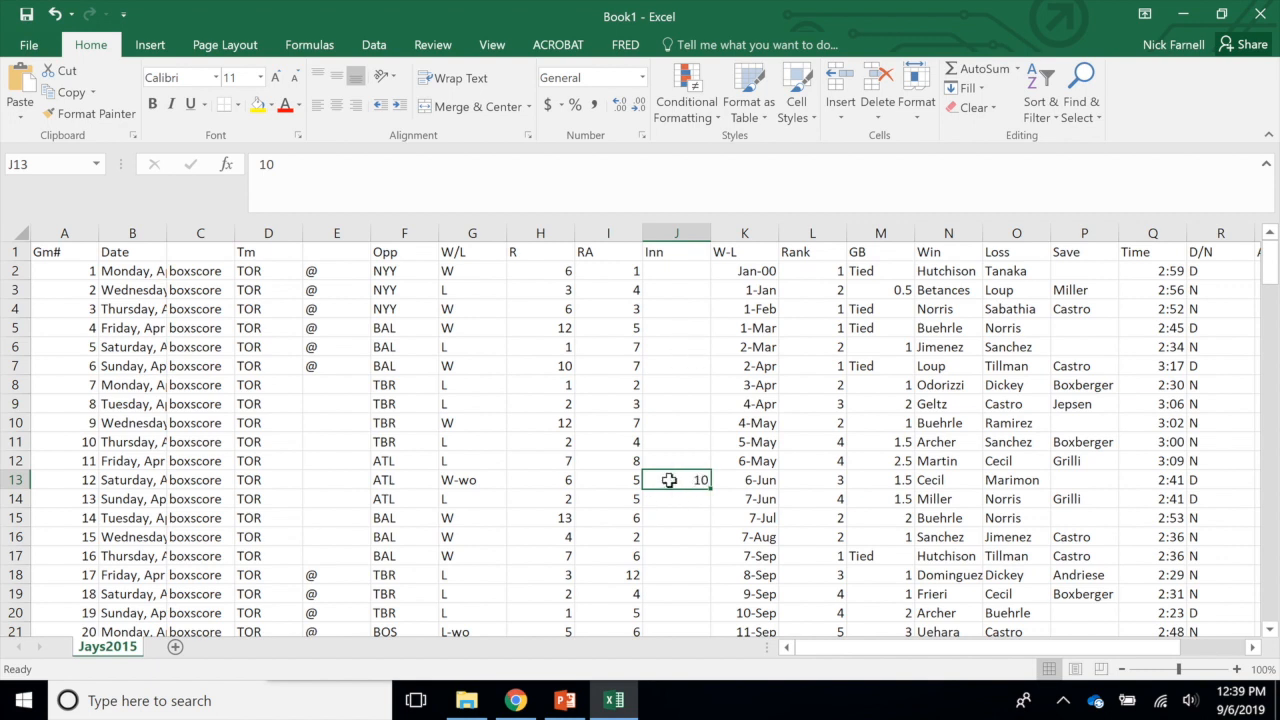
pyautogui.click(748, 254)
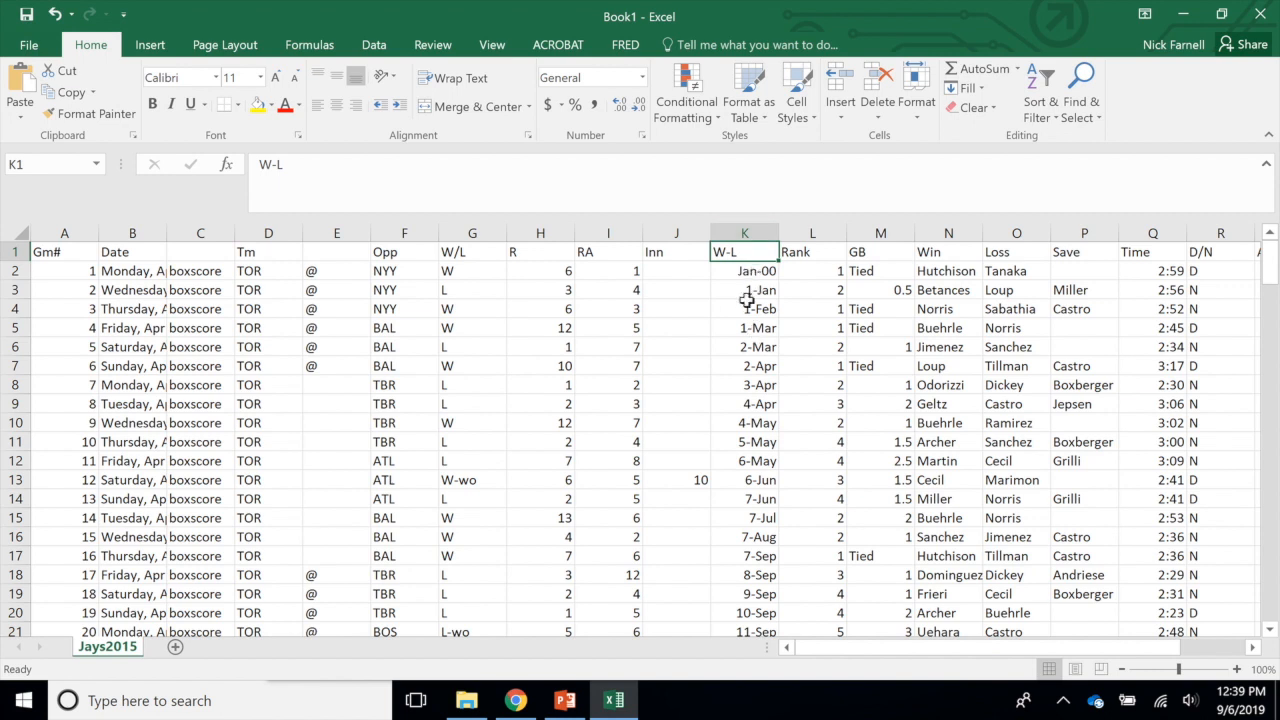
pyautogui.click(826, 272)
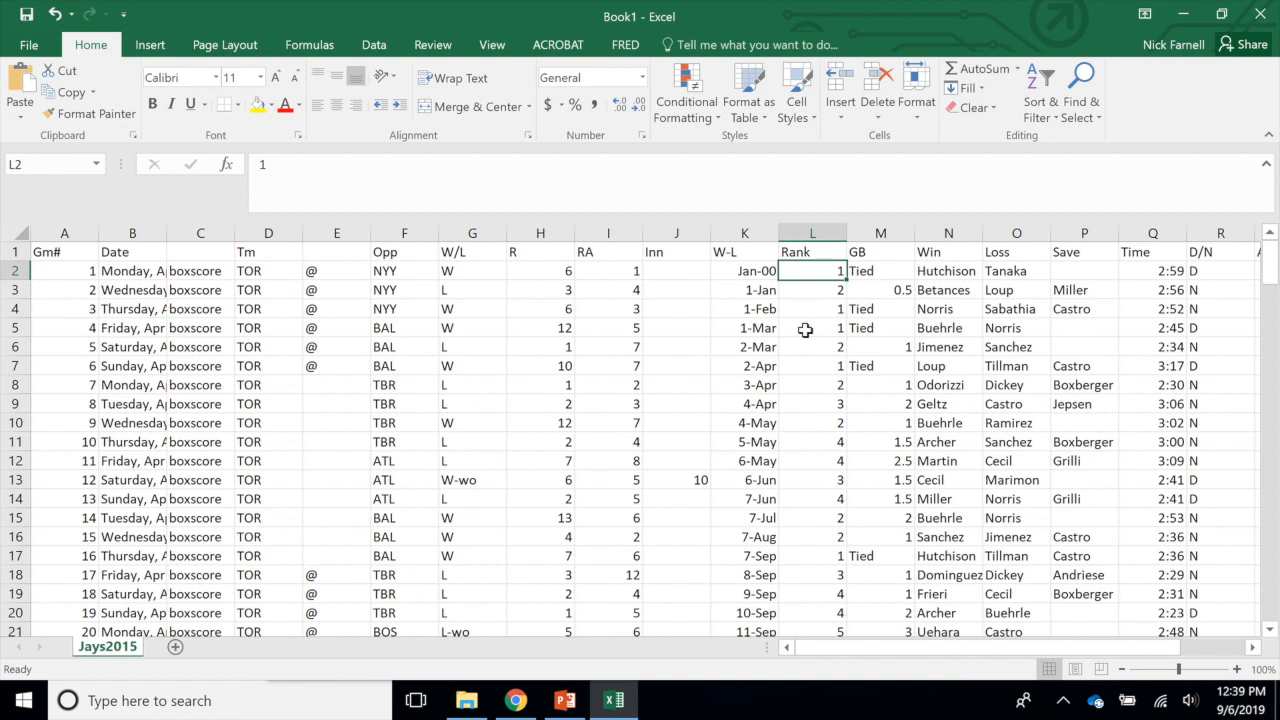
pyautogui.click(901, 290)
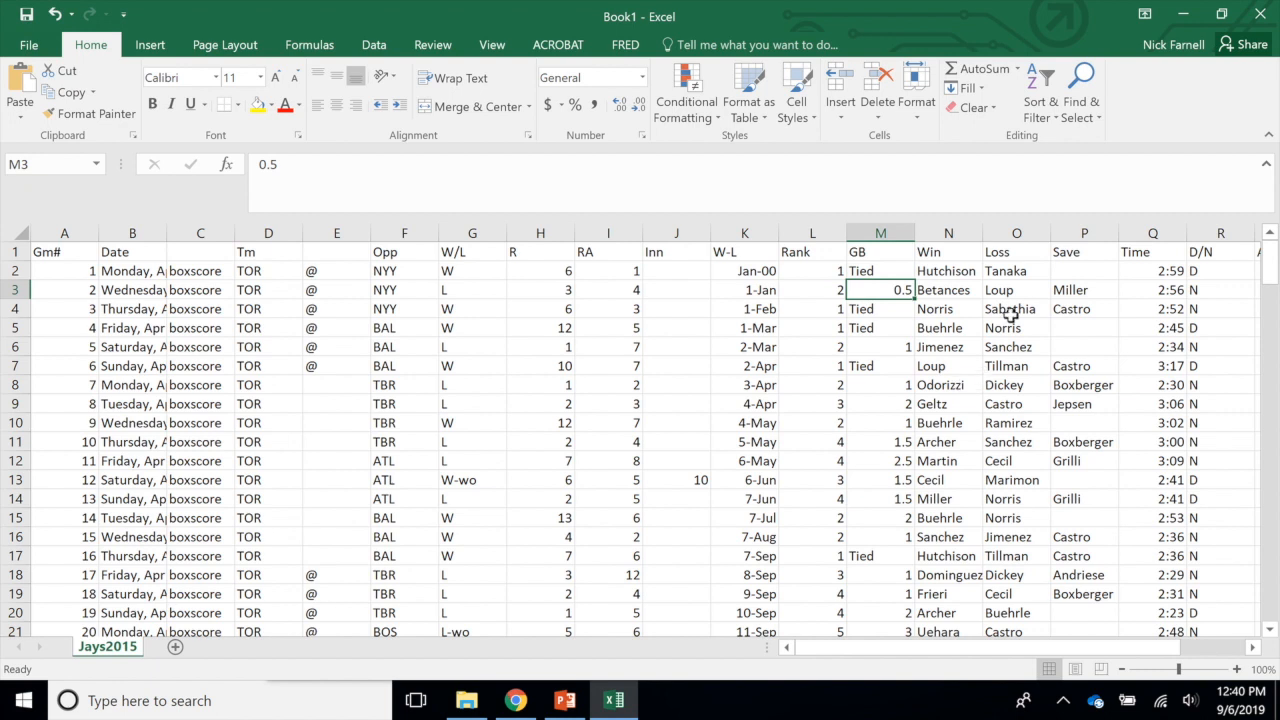
pyautogui.click(1021, 254)
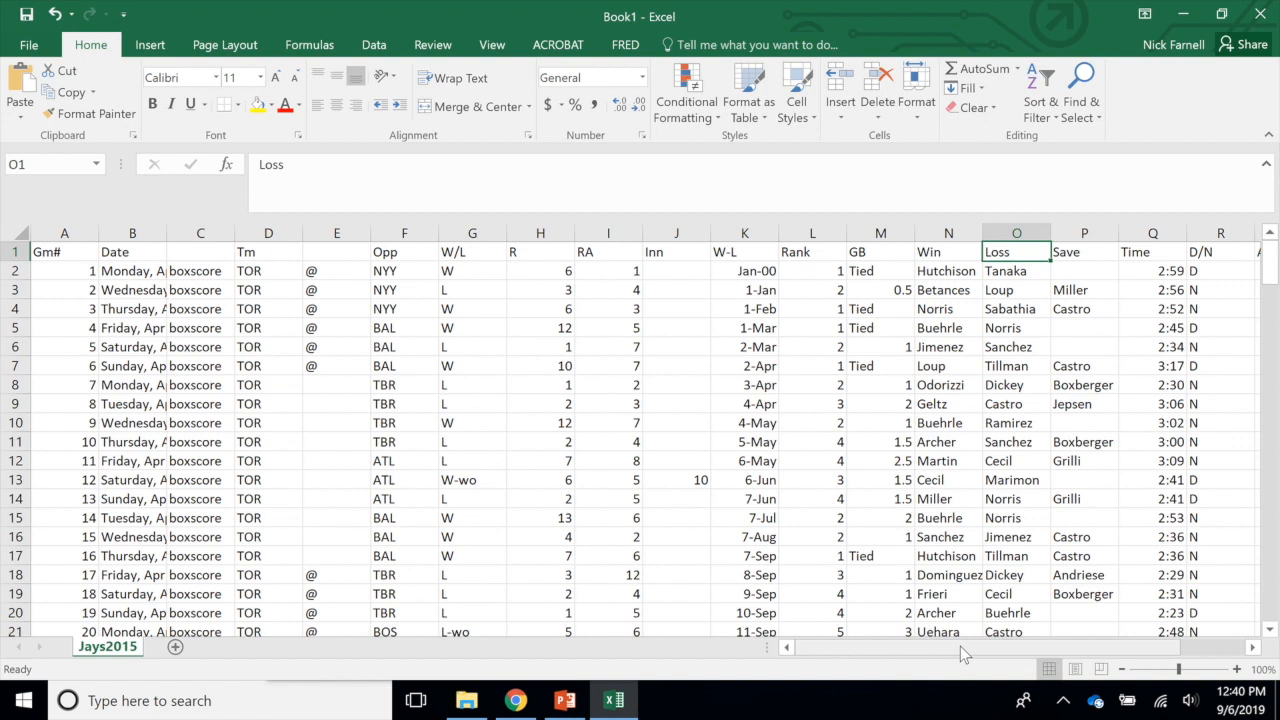
# Examine the remaining schedule columns D/N, Attendance, Streak and Orig. Scheduled, and return to the first columns
pyautogui.moveTo(960, 646); pyautogui.dragTo(1030, 646)
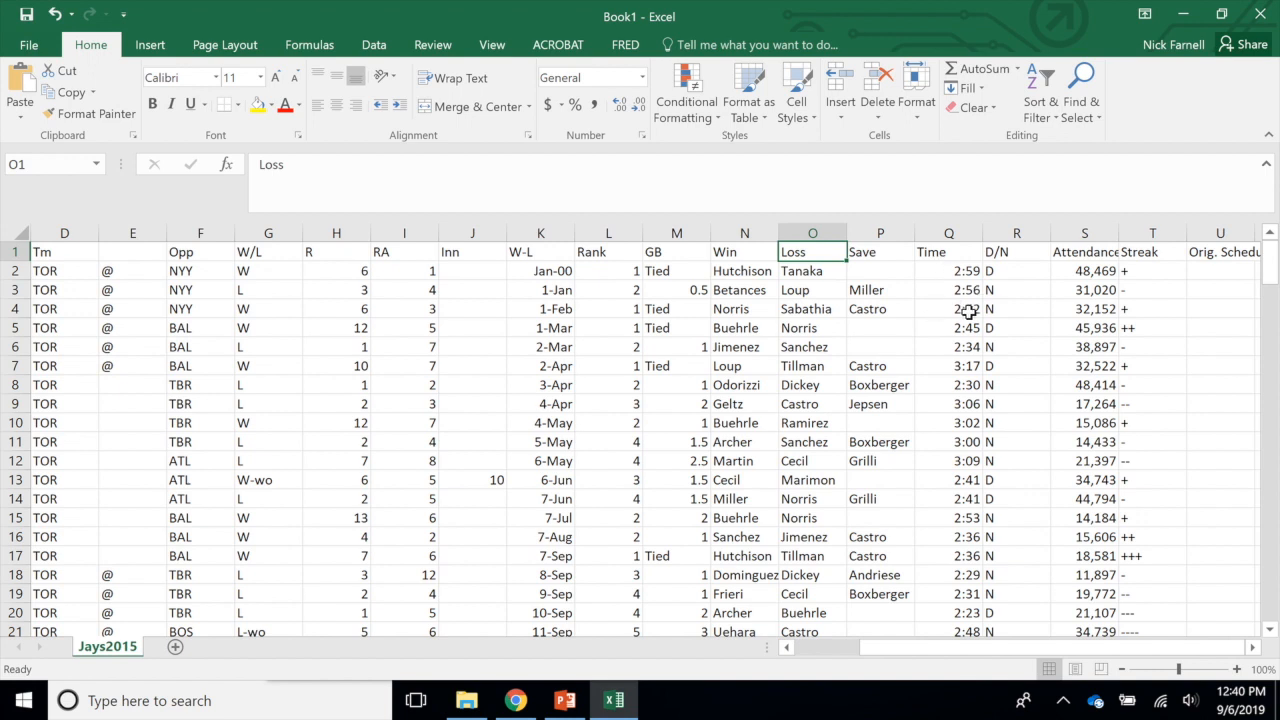
pyautogui.click(1030, 276)
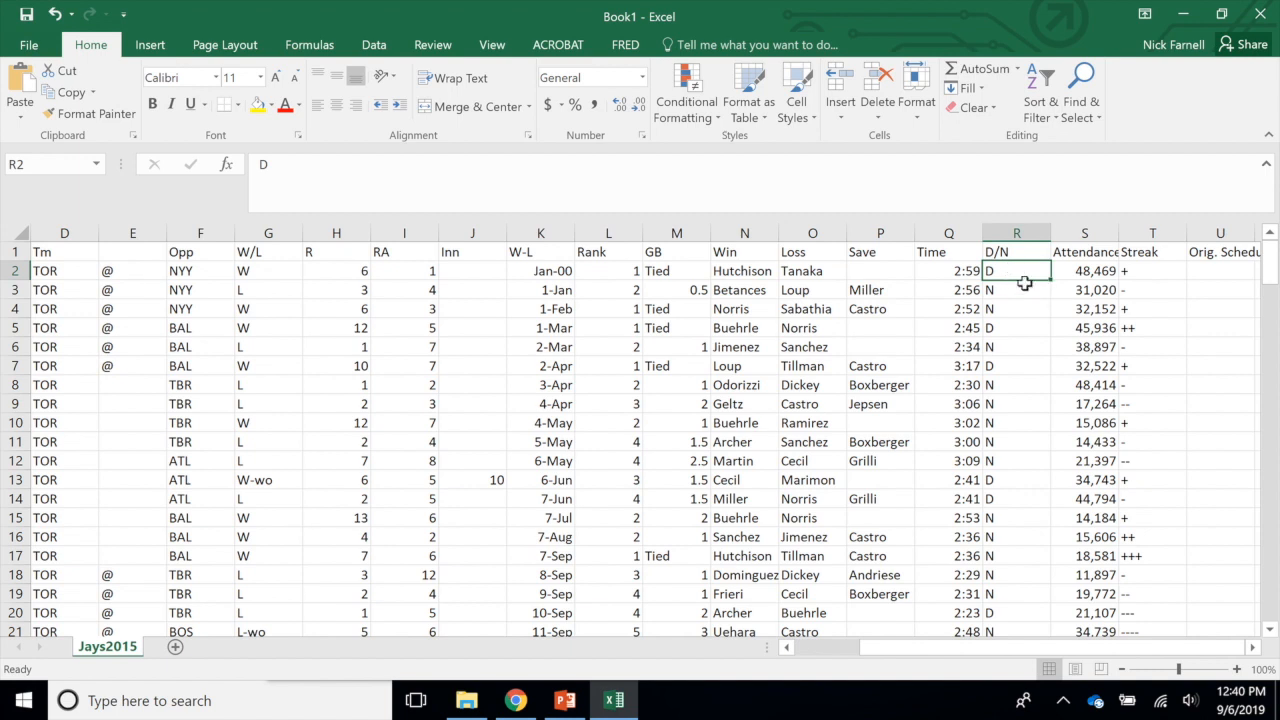
pyautogui.click(1106, 275)
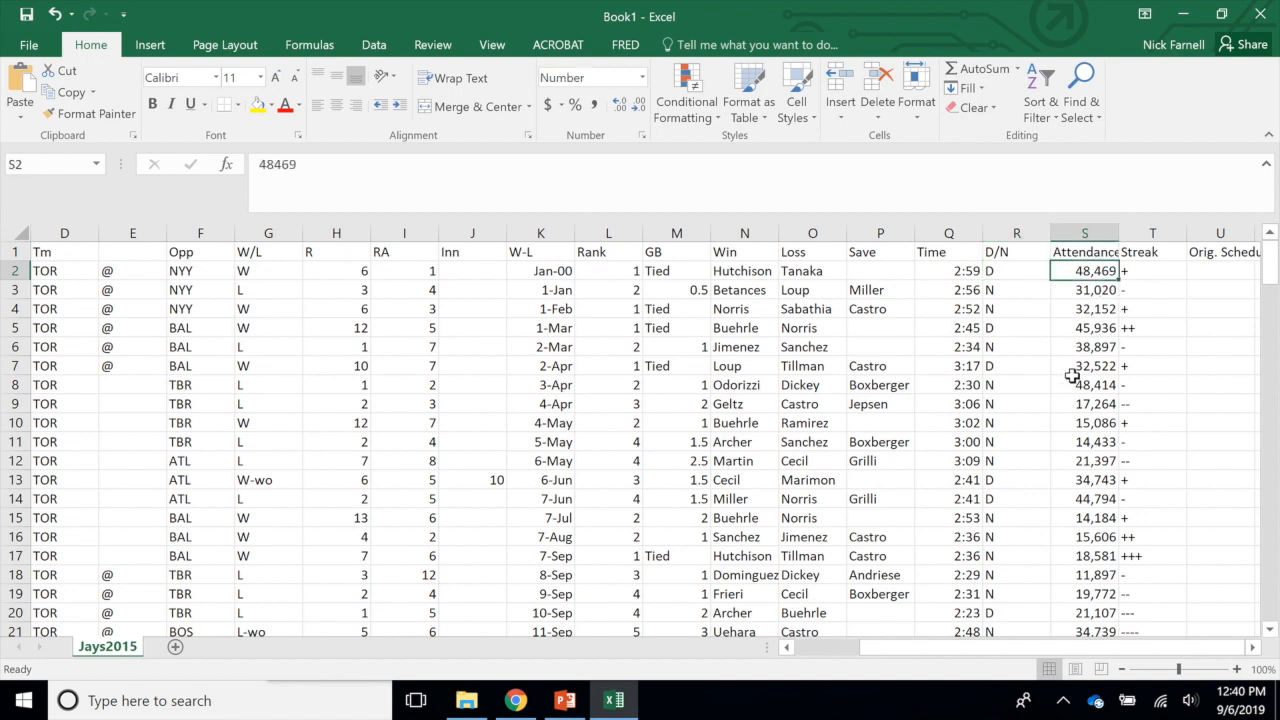
pyautogui.click(1165, 268)
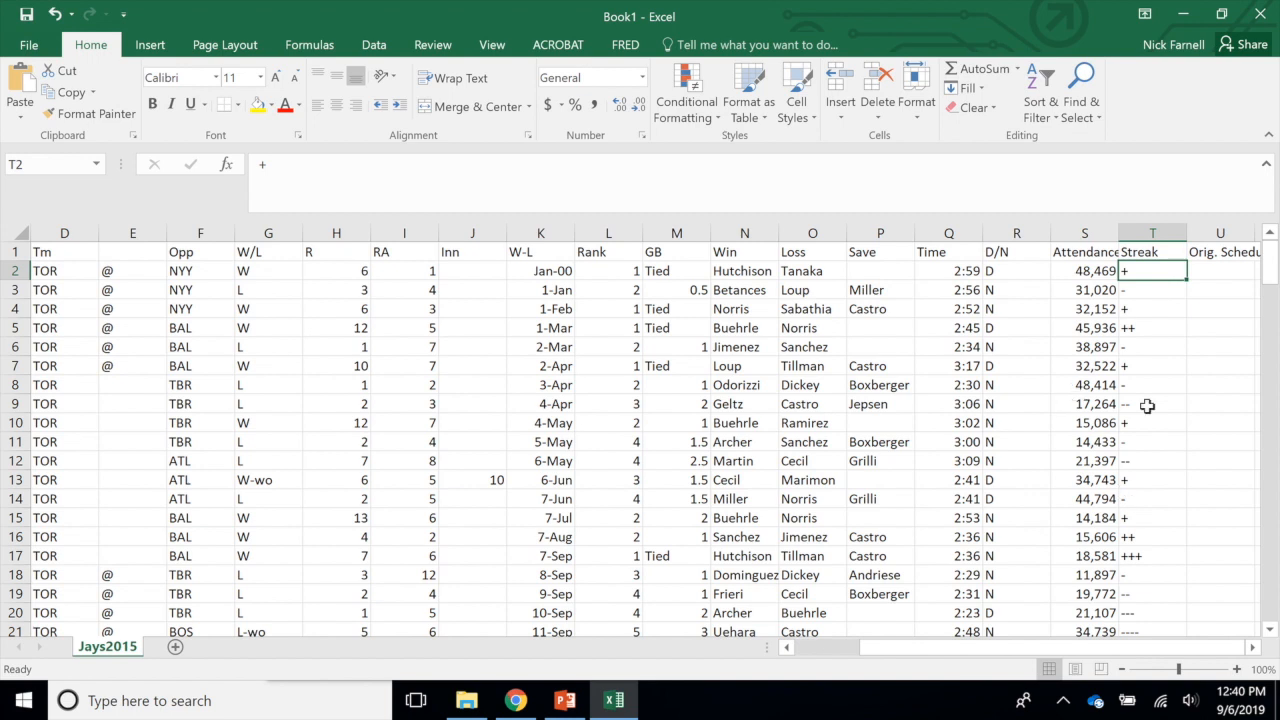
pyautogui.click(1146, 329)
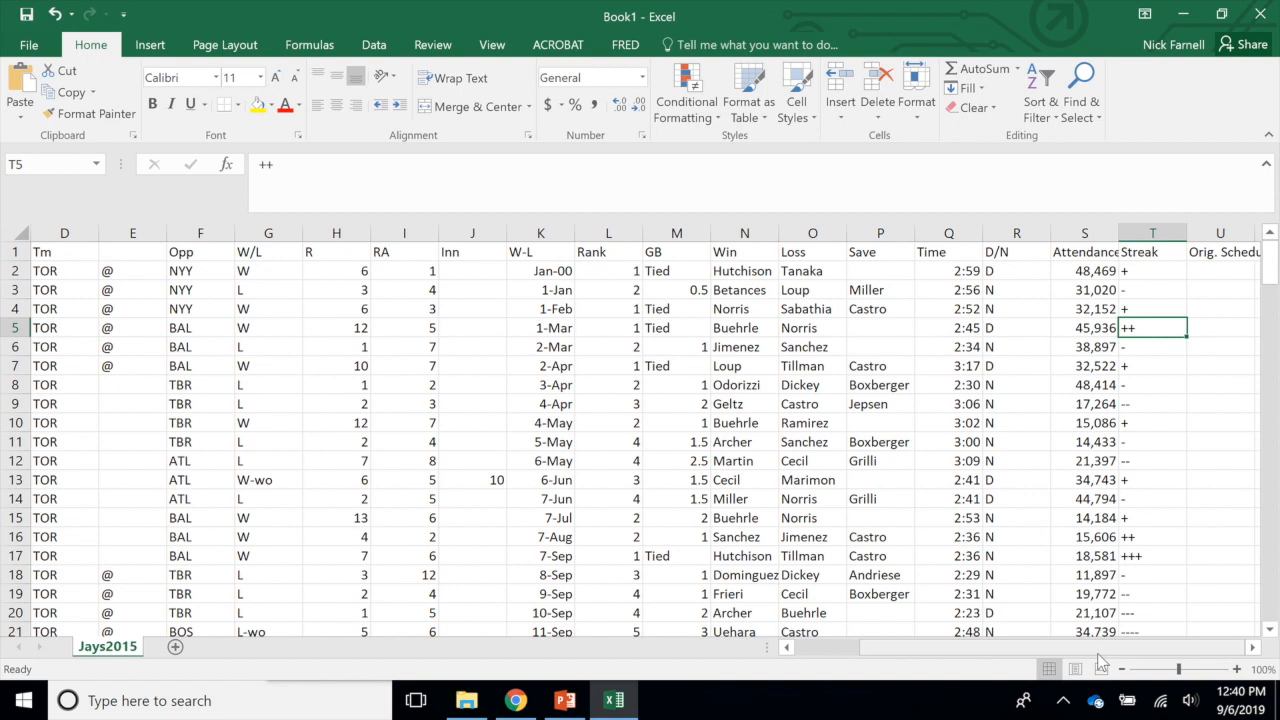
pyautogui.click(1219, 262)
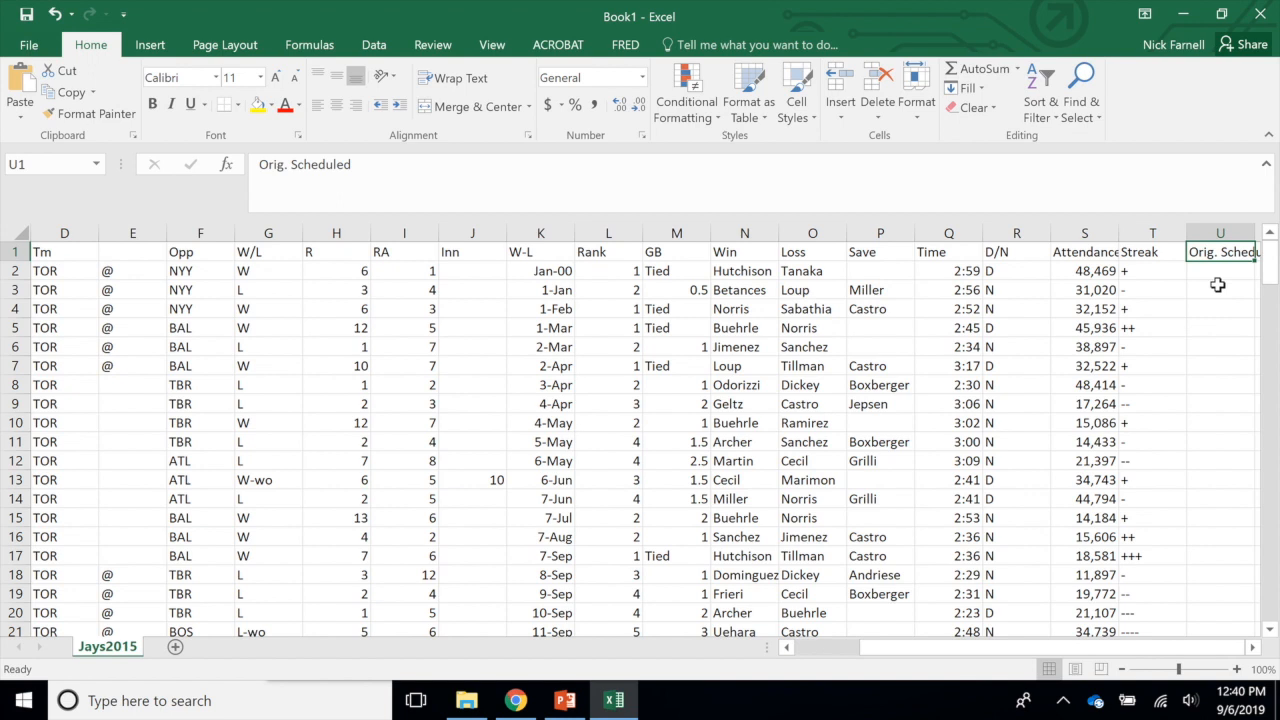
pyautogui.moveTo(1182, 648); pyautogui.dragTo(975, 632)
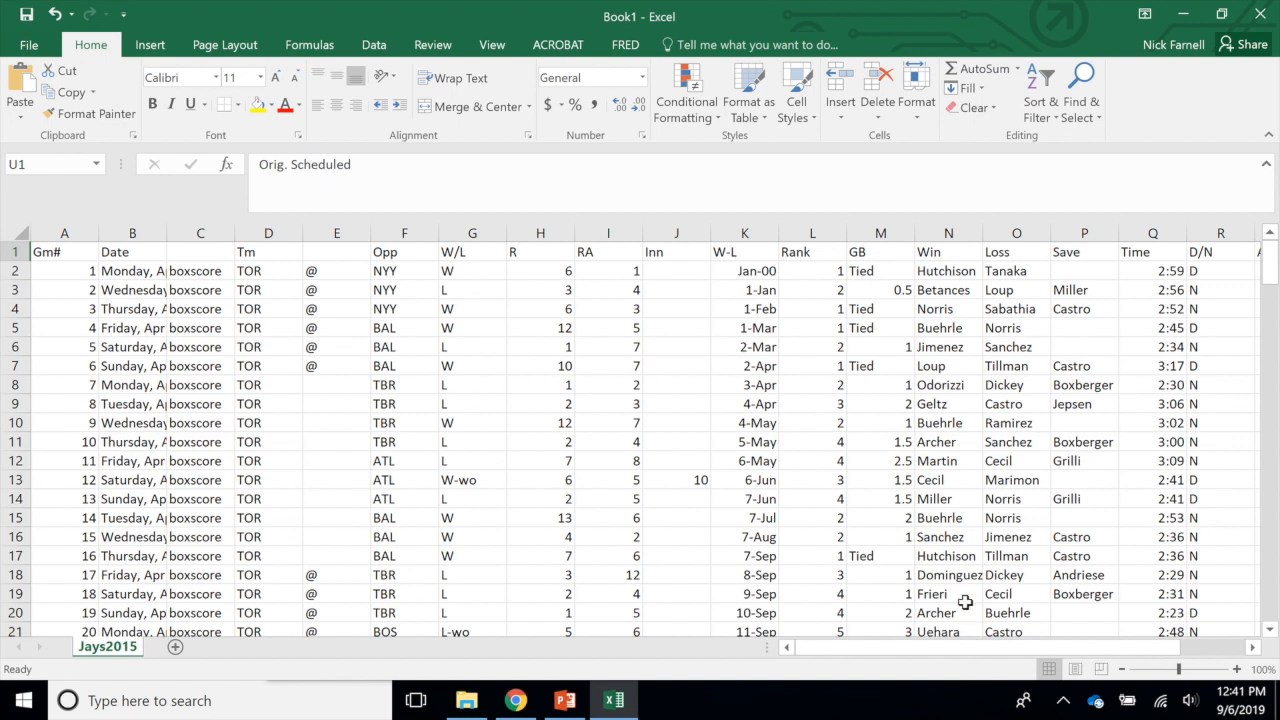
# Delete the W-L column and the unlabelled column of boxscore entries from the Jays2015 sheet
pyautogui.click(755, 232)
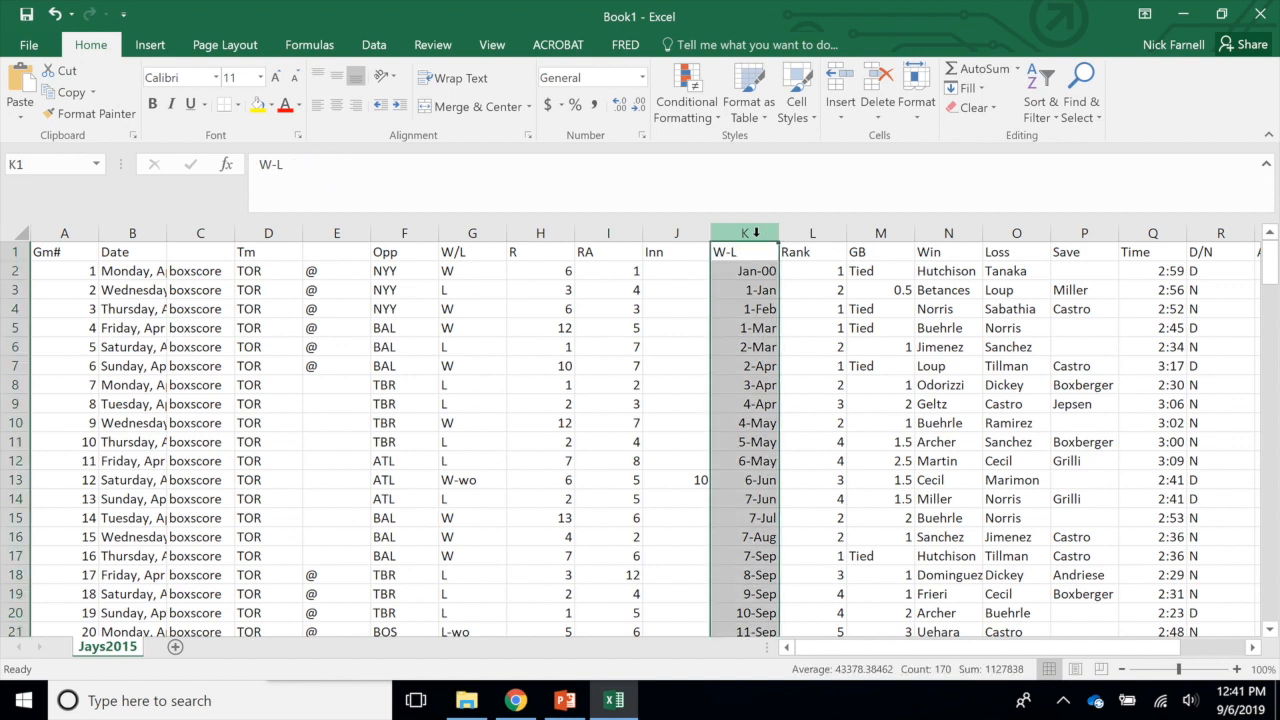
pyautogui.rightClick(755, 232)
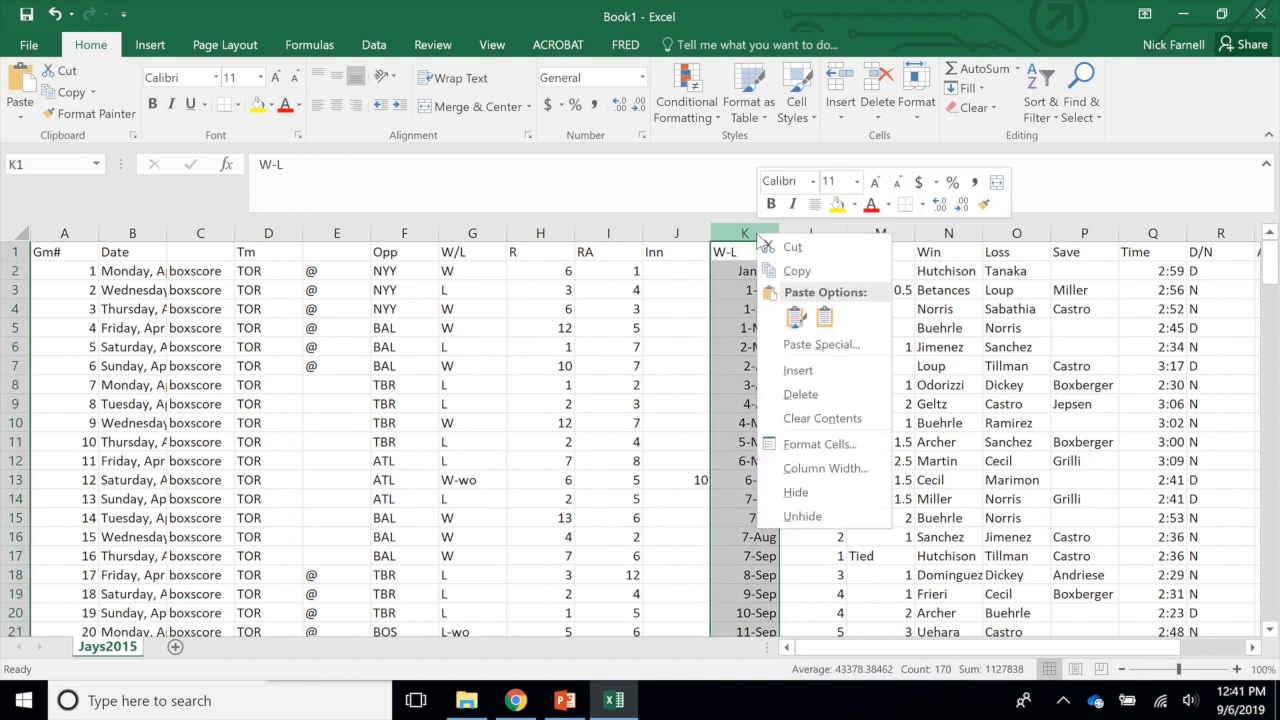
pyautogui.click(837, 395)
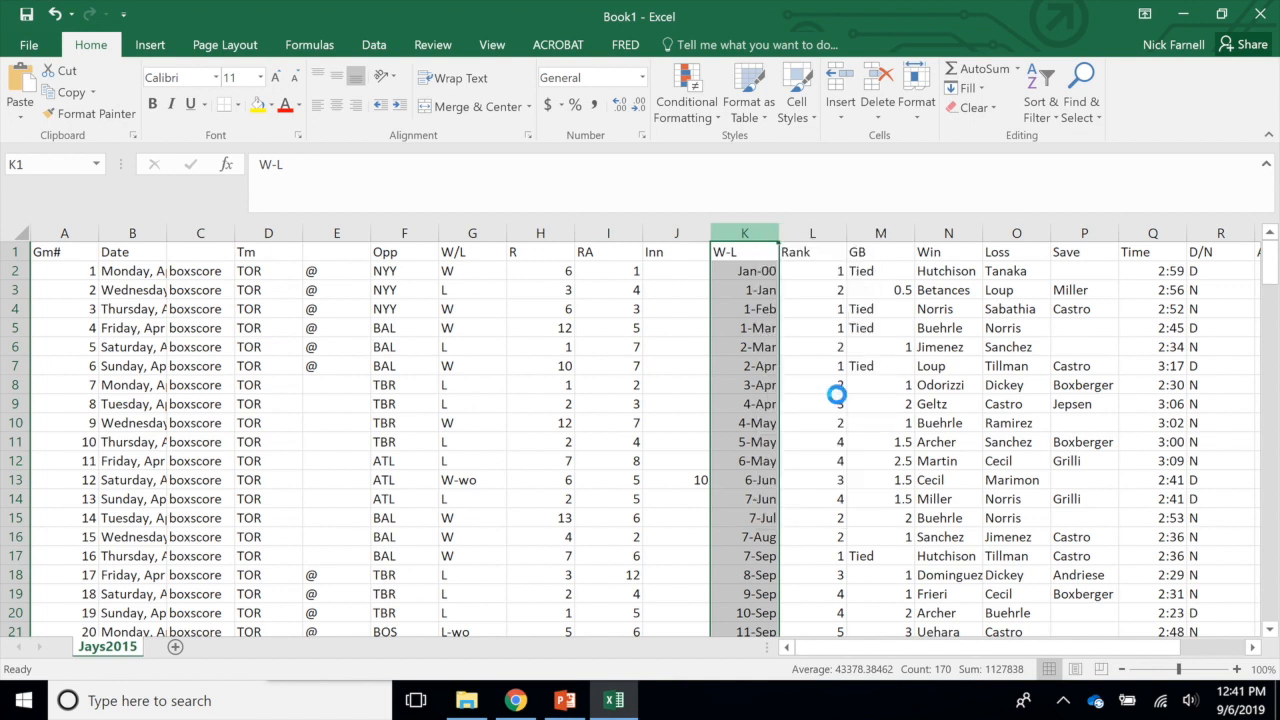
pyautogui.click(203, 233)
pyautogui.rightClick(214, 233)
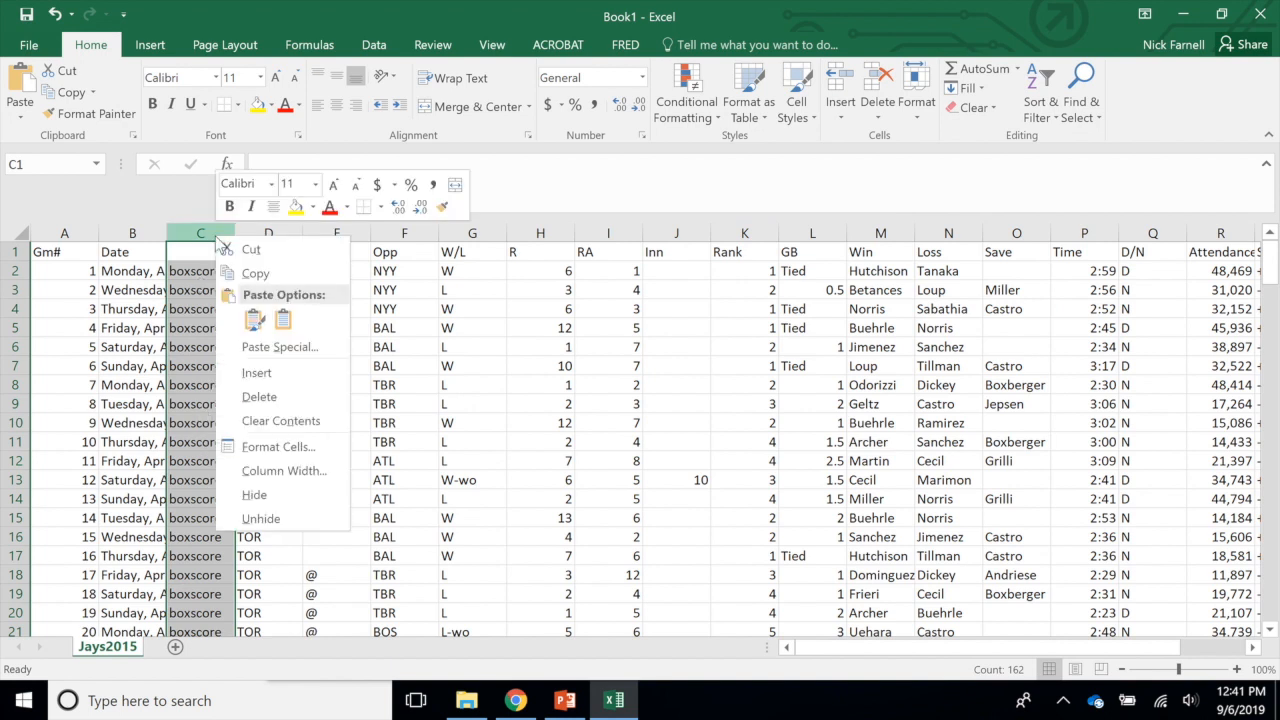
pyautogui.click(299, 401)
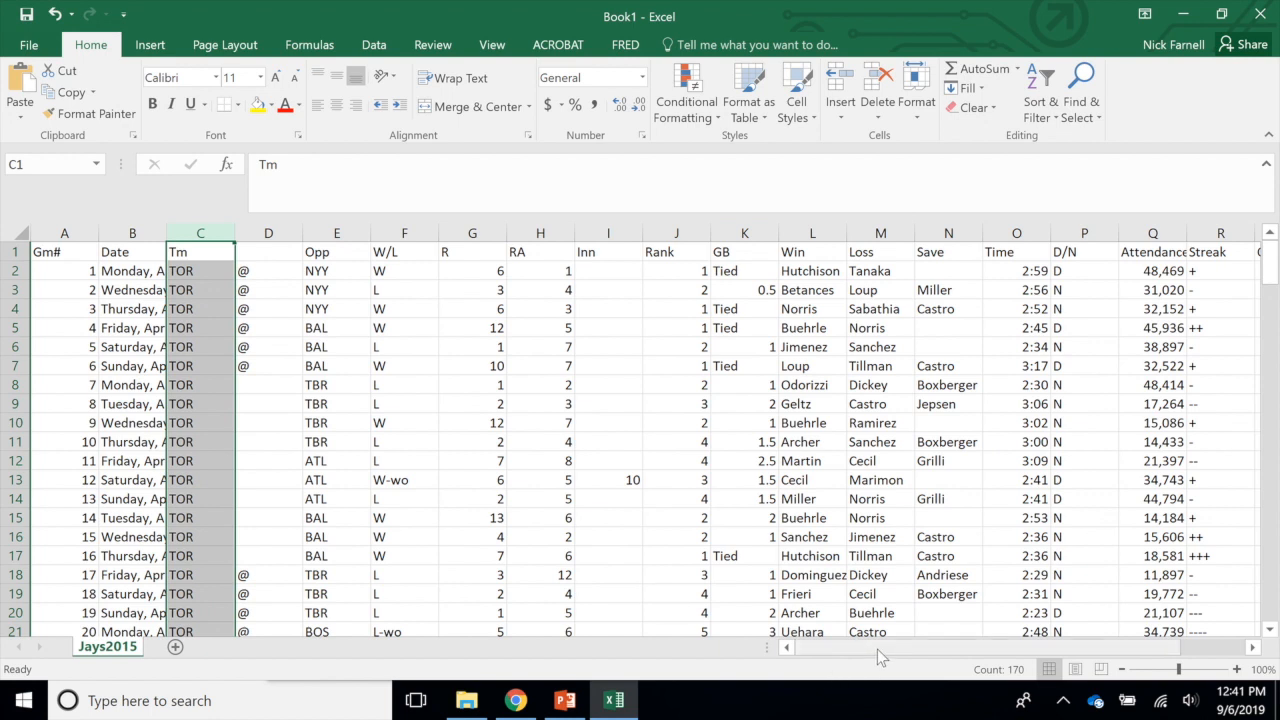
# Hide the Orig. Scheduled column, column S
pyautogui.hscroll(1, 877, 649)
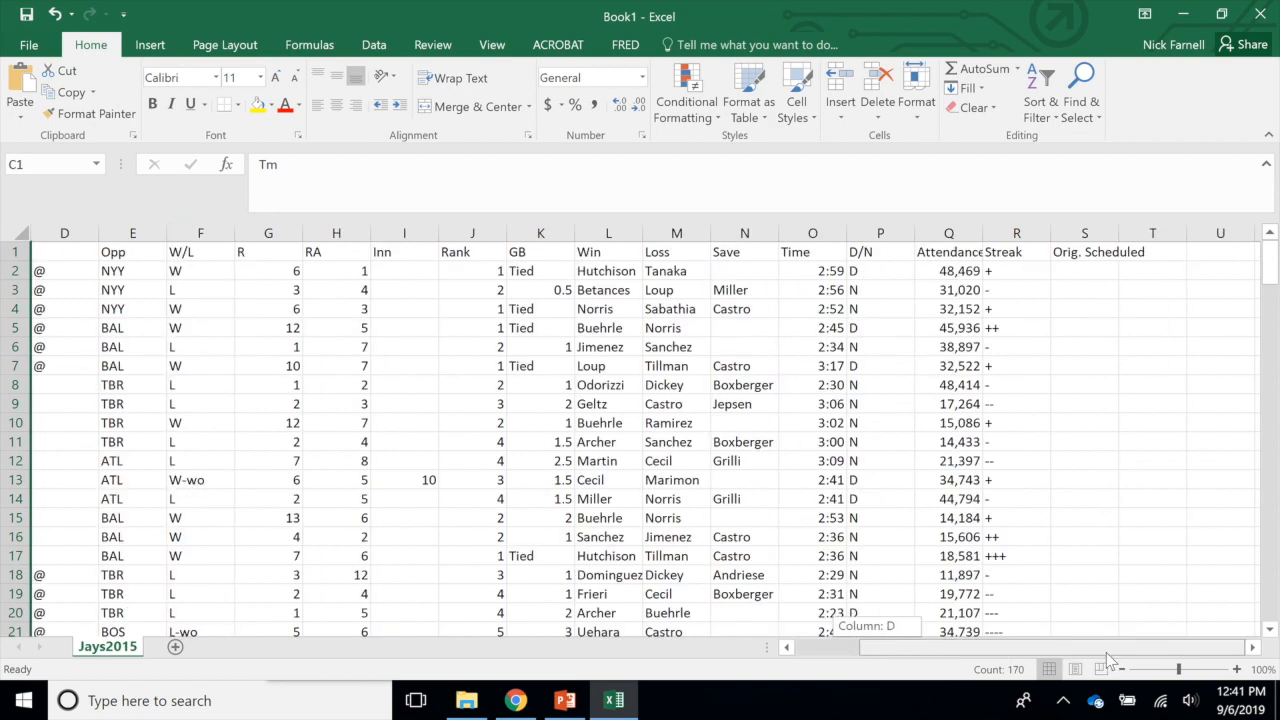
pyautogui.click(1083, 255)
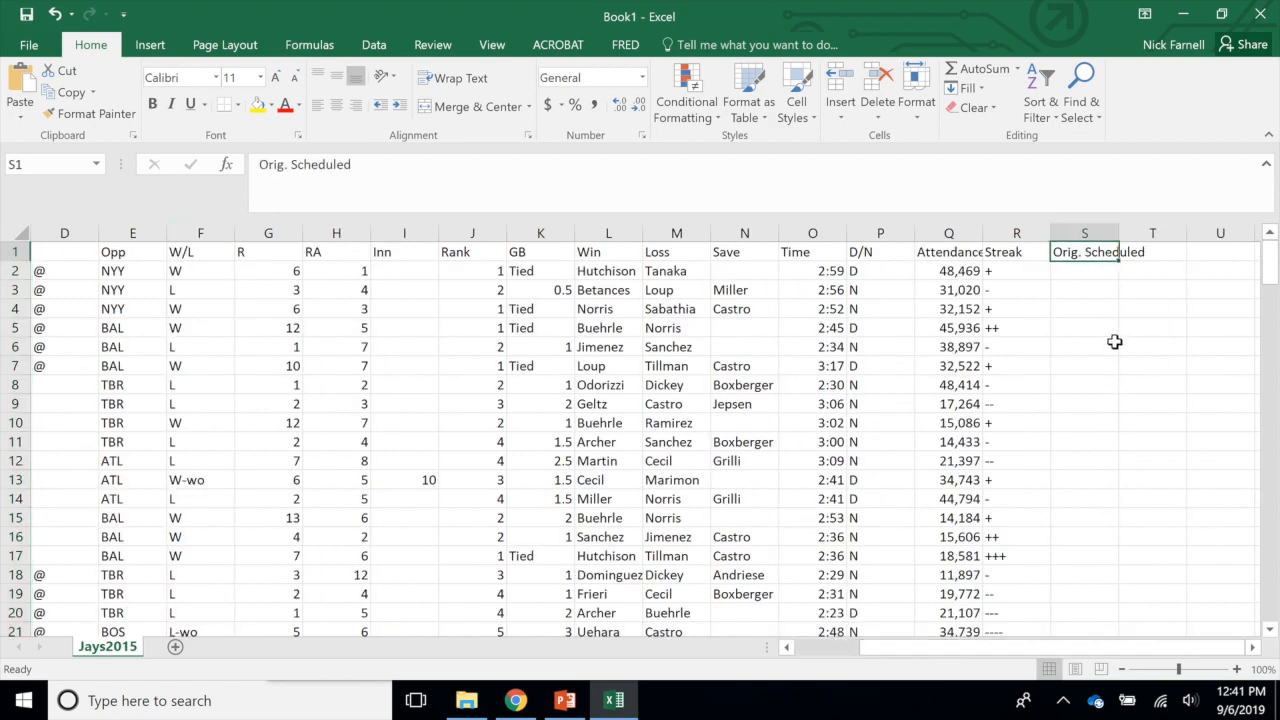
pyautogui.rightClick(1088, 240)
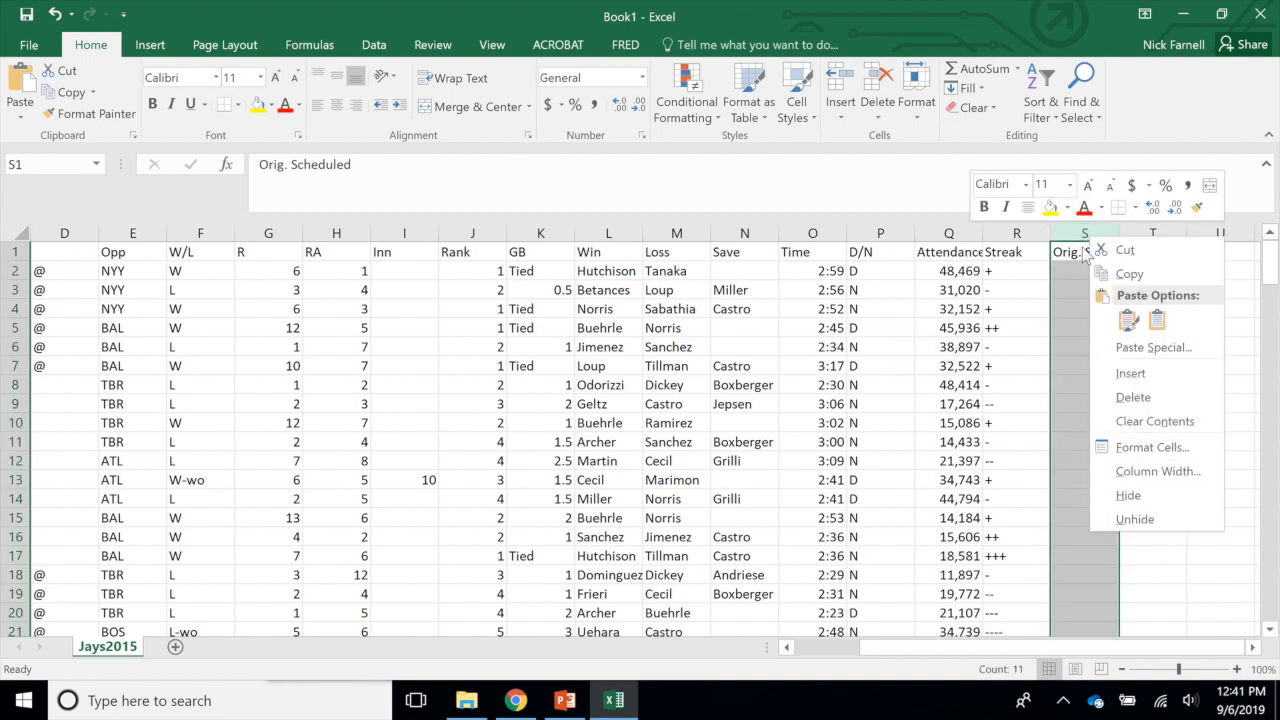
pyautogui.press('Escape')
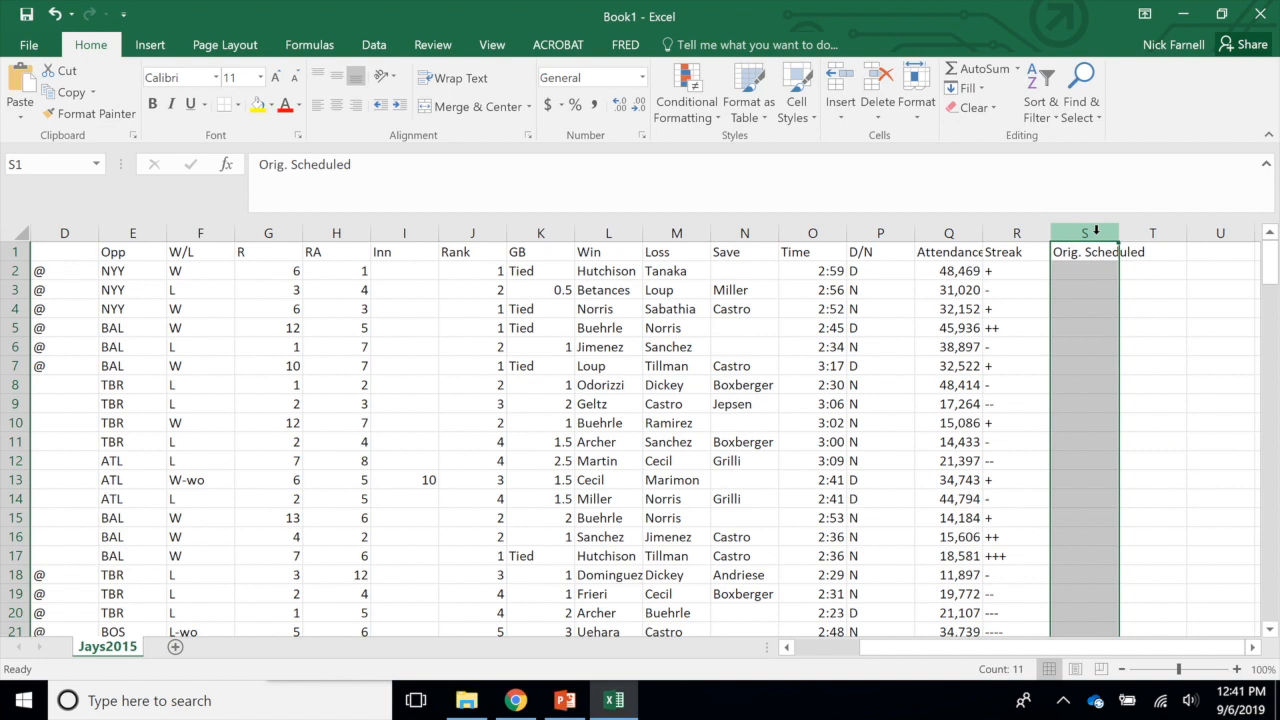
pyautogui.rightClick(1090, 232)
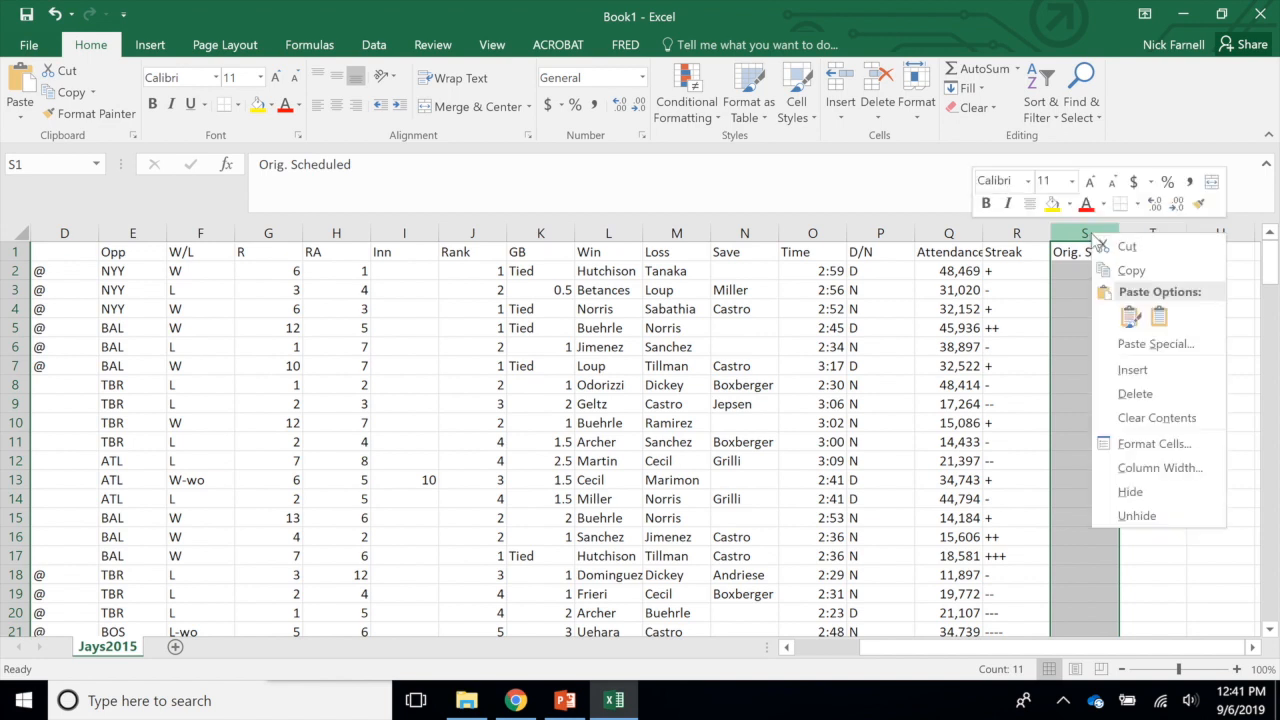
pyautogui.click(1137, 493)
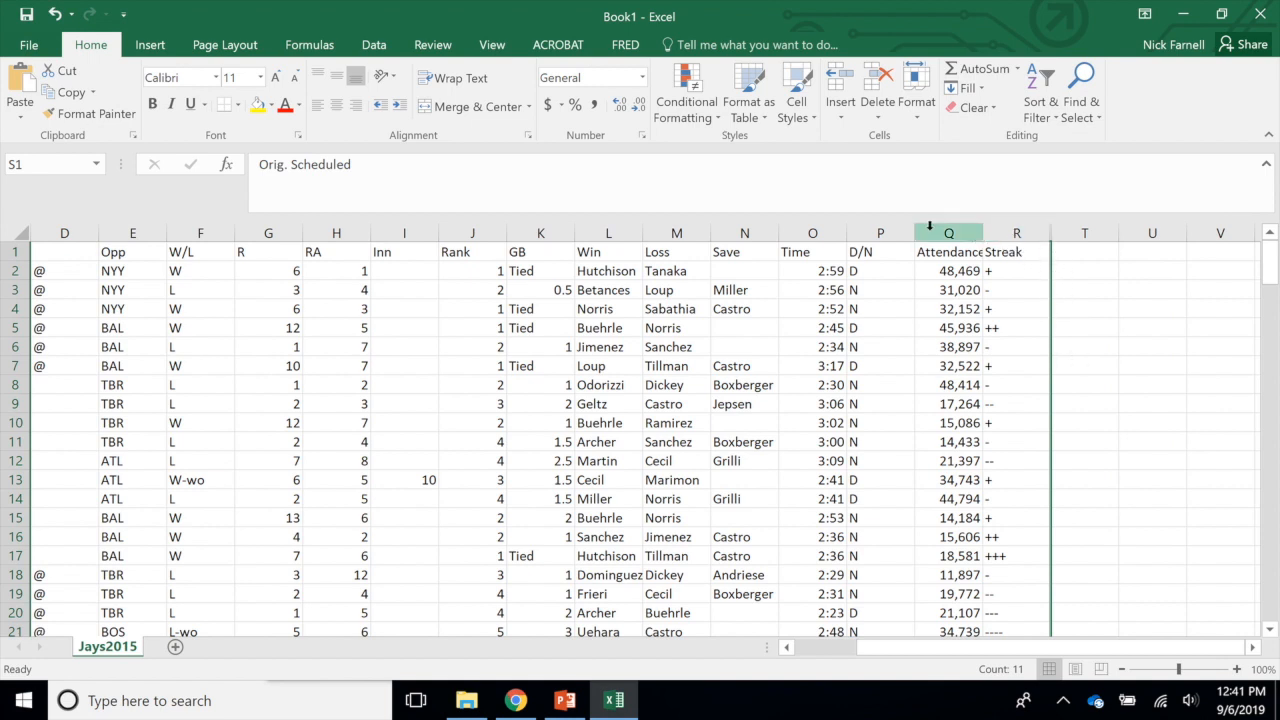
# Unhide column S by selecting its neighbouring columns R and T together
pyautogui.rightClick(1071, 231)
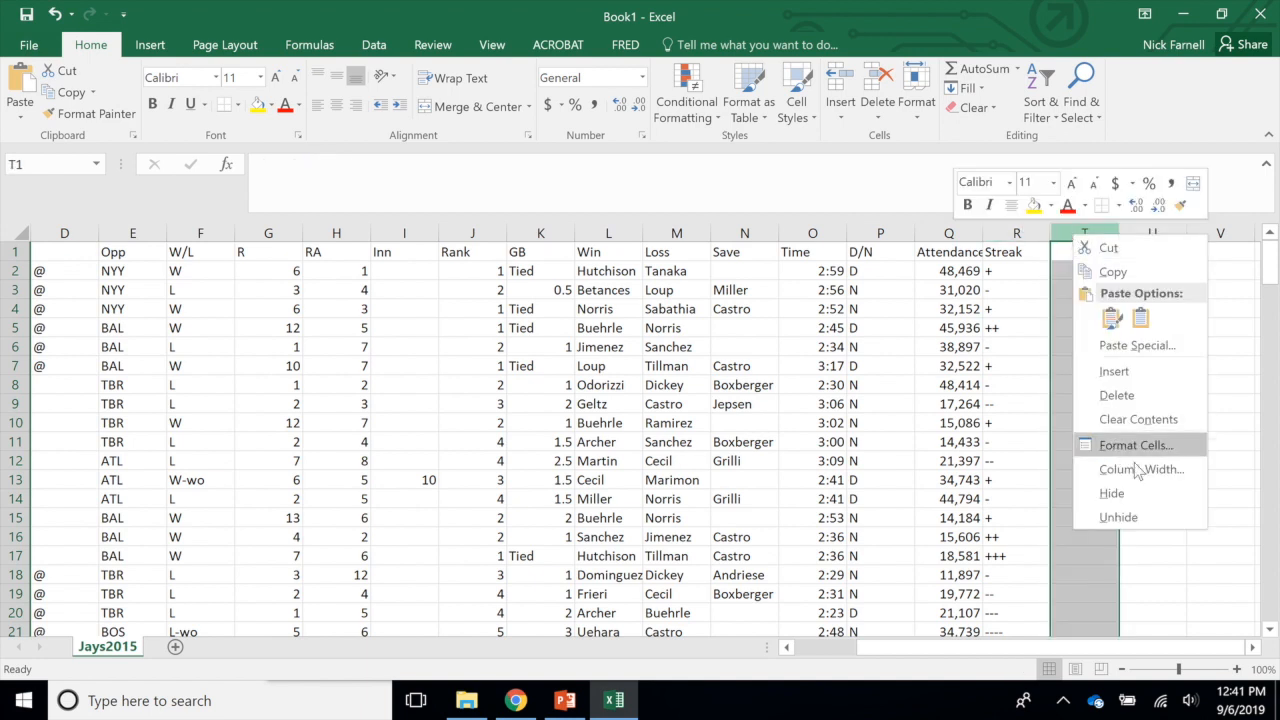
pyautogui.click(1164, 515)
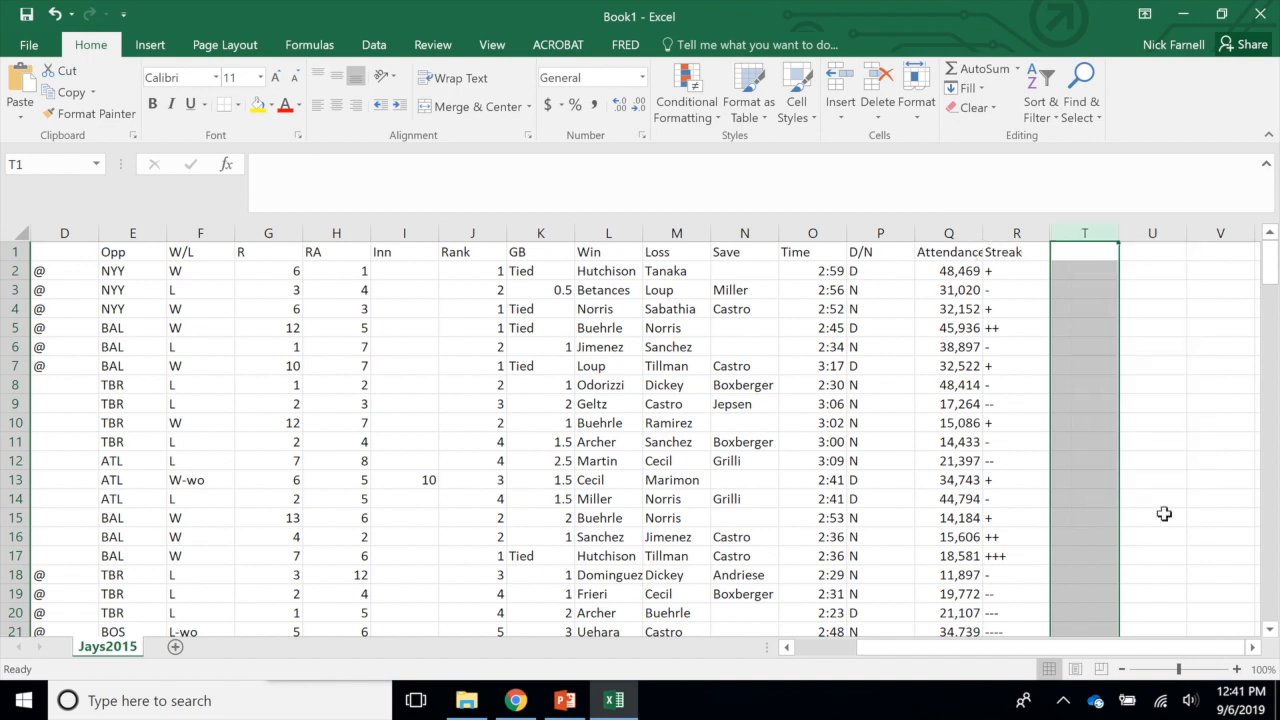
pyautogui.moveTo(1071, 224); pyautogui.dragTo(1017, 231)
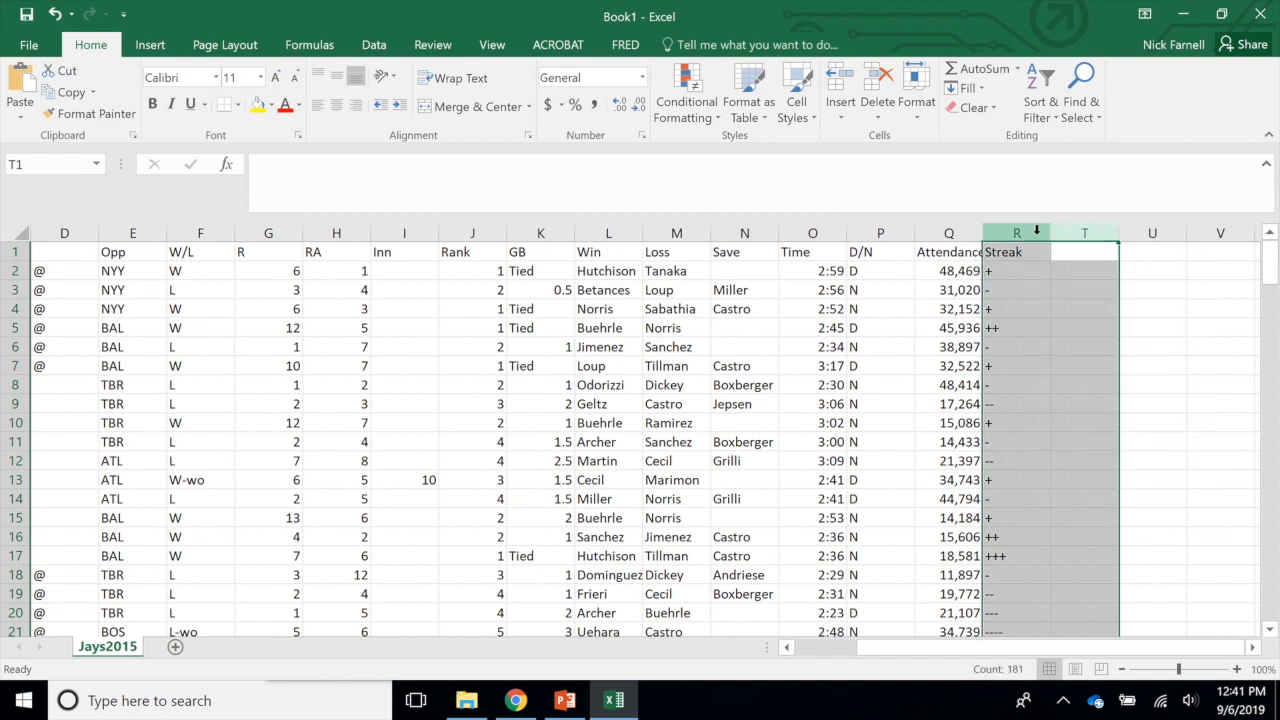
pyautogui.rightClick(1036, 237)
pyautogui.click(1082, 517)
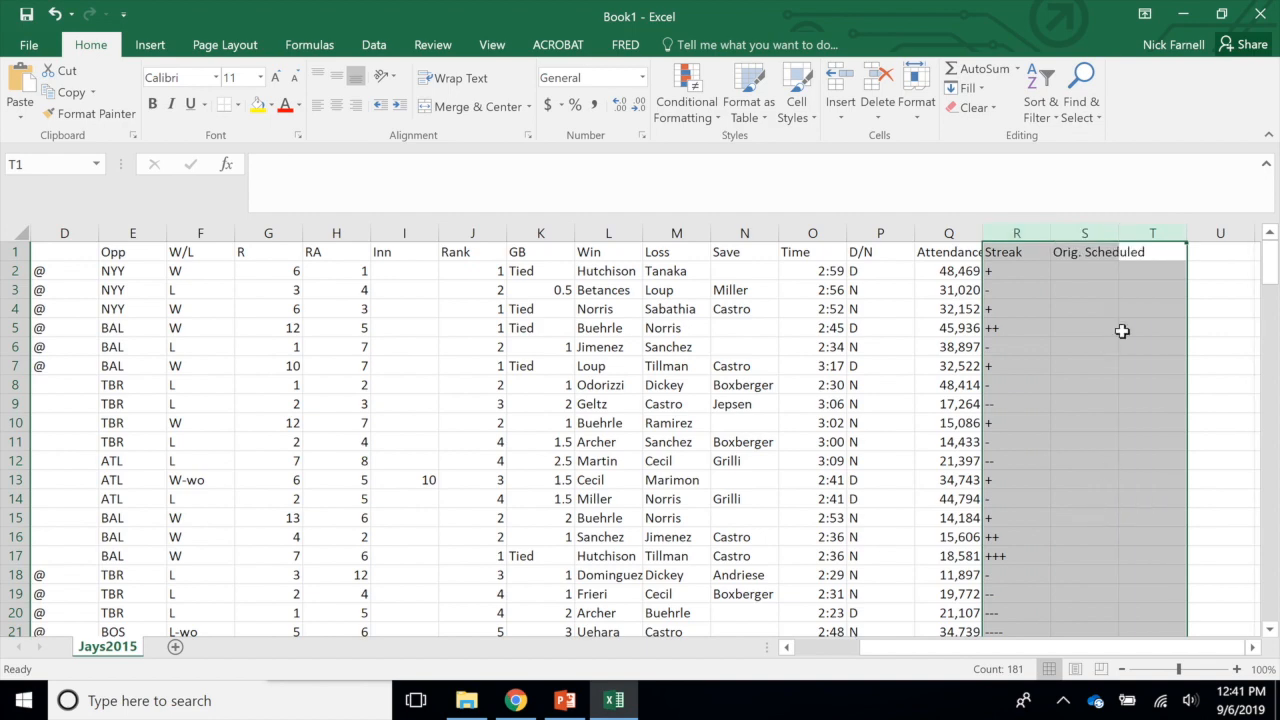
# Hide the Orig. Scheduled column again
pyautogui.click(1122, 330)
pyautogui.click(1076, 224)
pyautogui.rightClick(1078, 228)
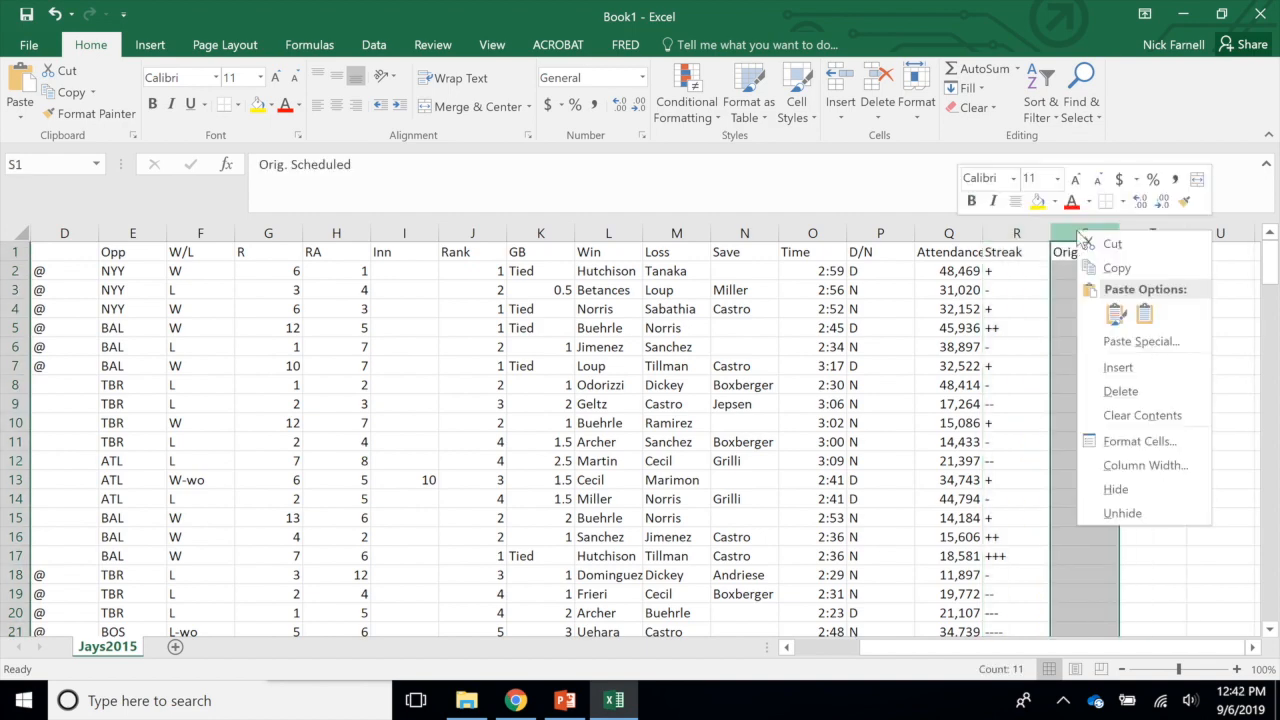
pyautogui.click(1136, 490)
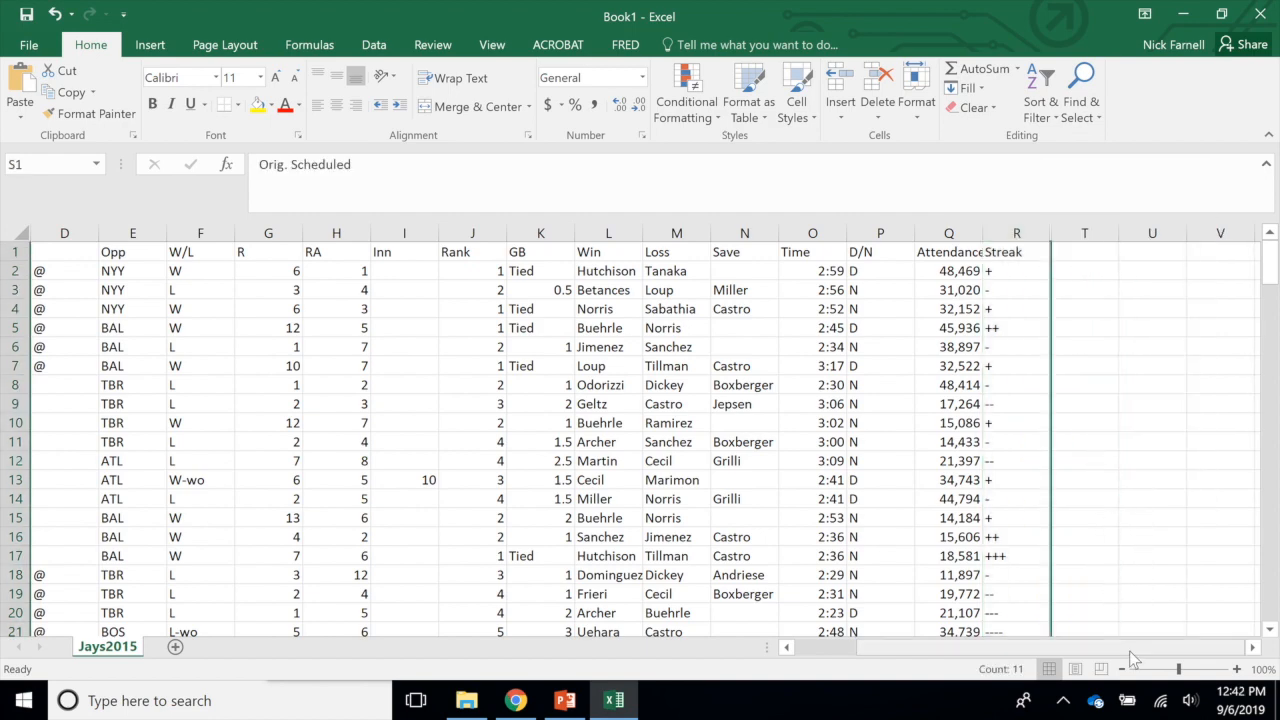
# Examine the repeated header rows near the end of the schedule, rows 165 and 170, and the R column cells G161:G170
pyautogui.hscroll(-3, 1130, 647)
pyautogui.scroll(-10, 609, 449)
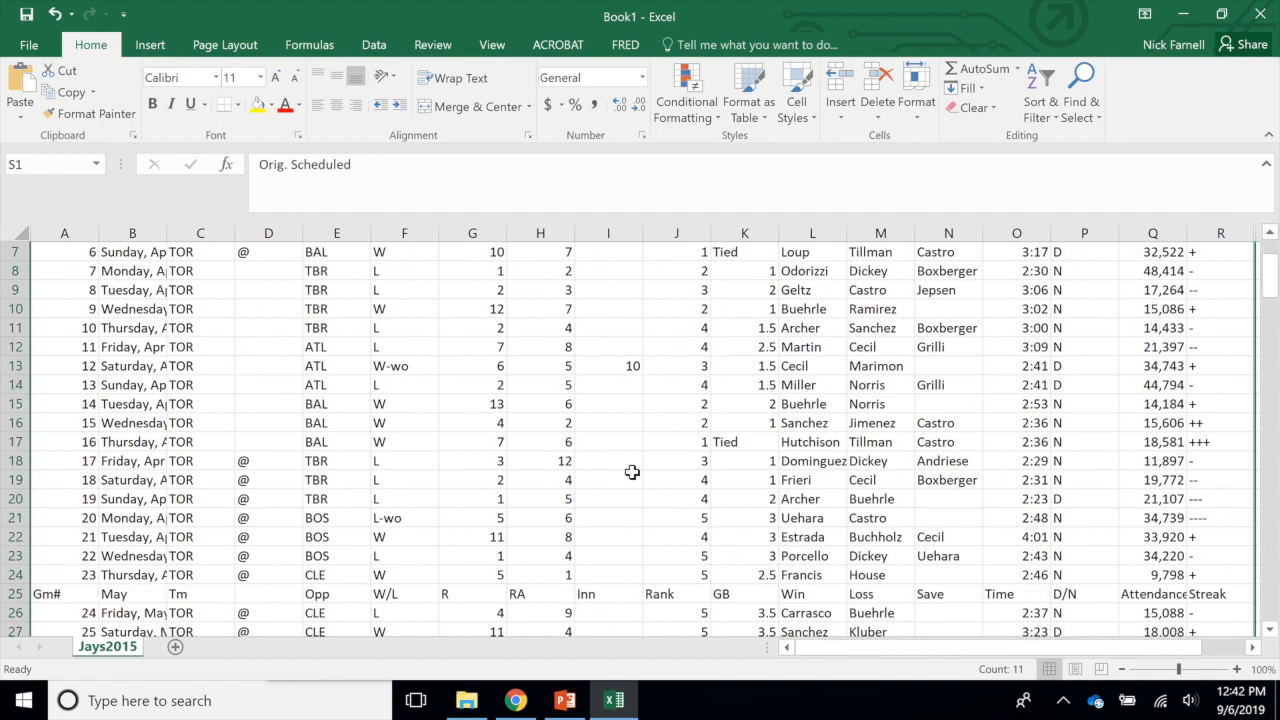
pyautogui.moveTo(1272, 352); pyautogui.dragTo(1275, 628)
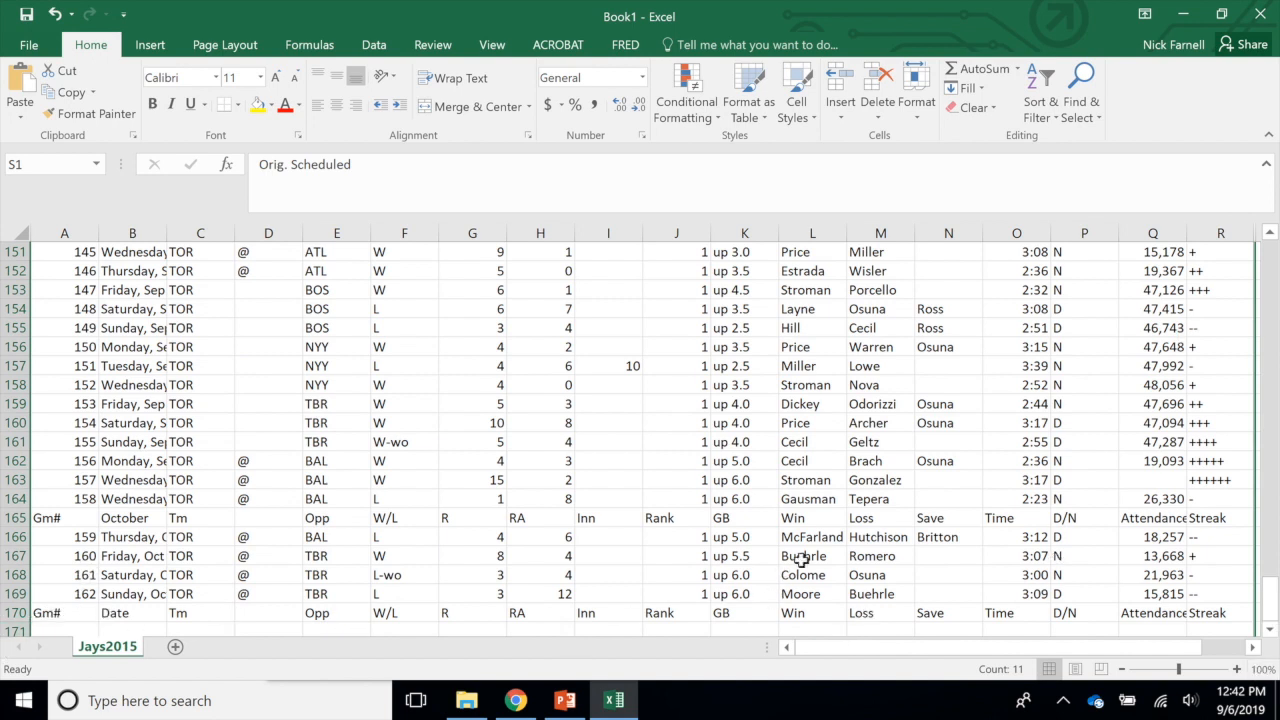
pyautogui.click(10, 517)
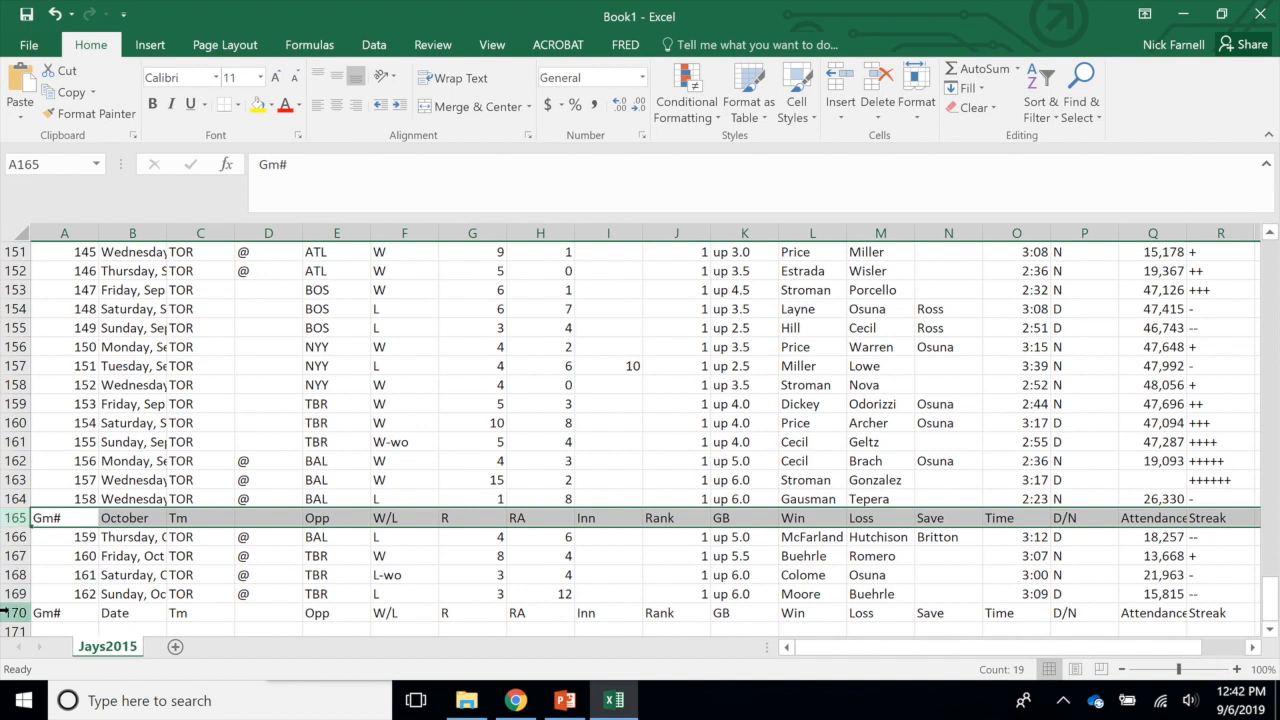
pyautogui.click(12, 612)
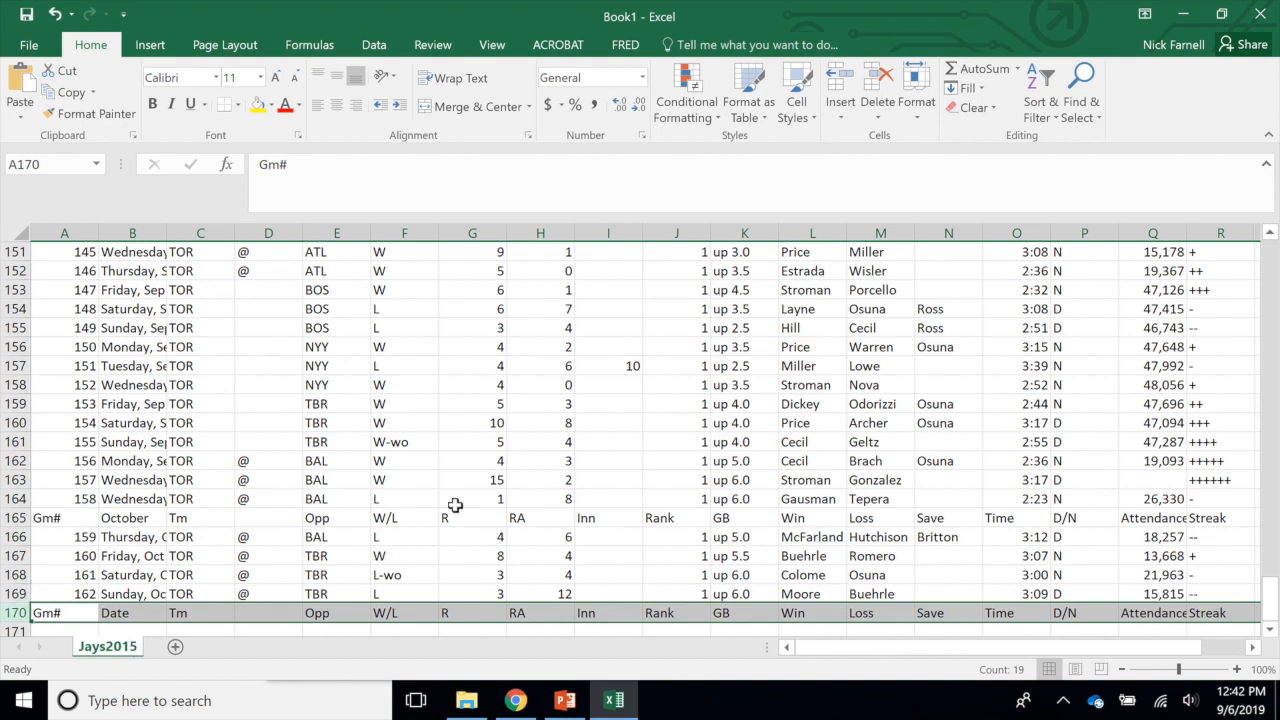
pyautogui.click(487, 447)
pyautogui.moveTo(489, 488); pyautogui.dragTo(480, 614)
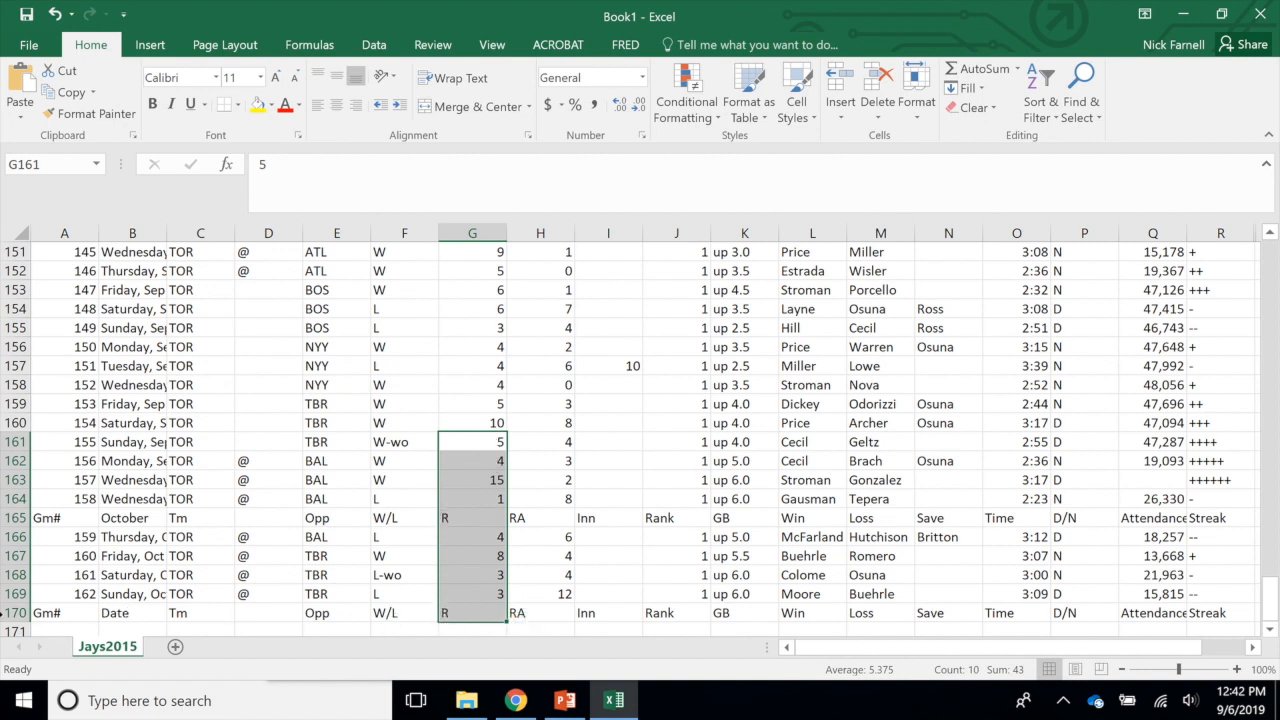
# Delete the repeated header row at the end of the data, row 170, and the October header row, row 165
pyautogui.click(8, 613)
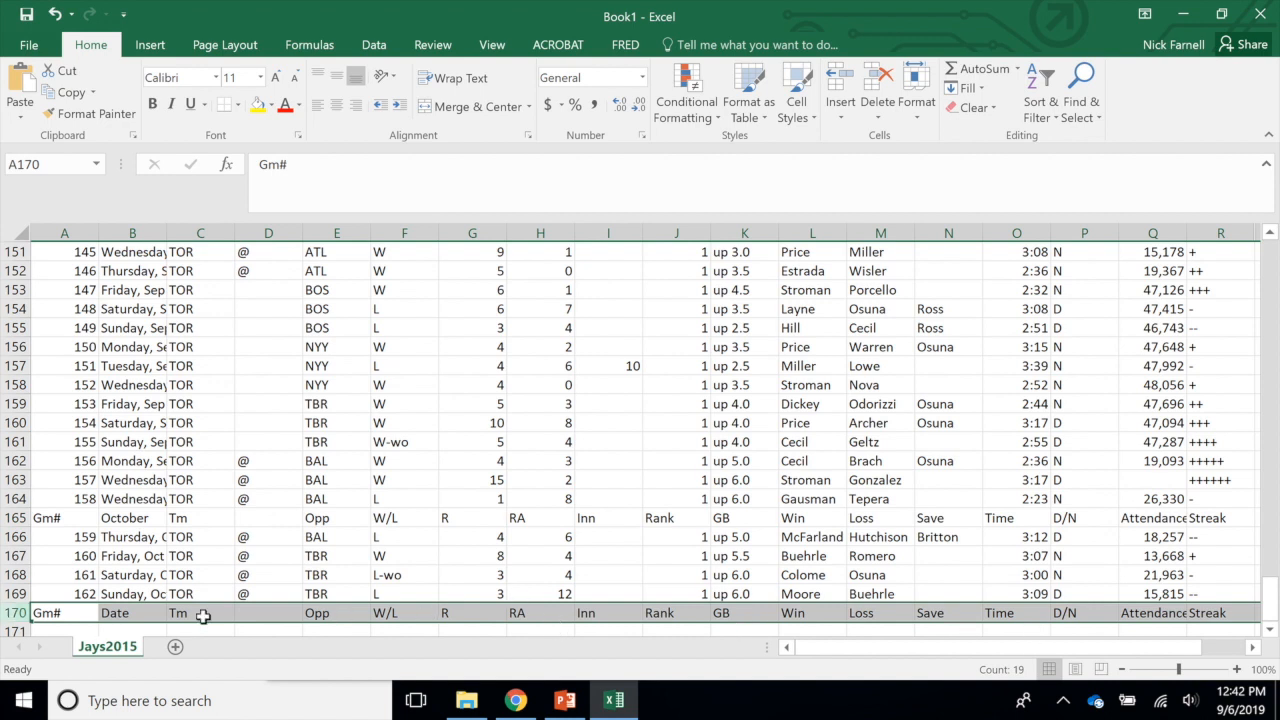
pyautogui.rightClick(12, 613)
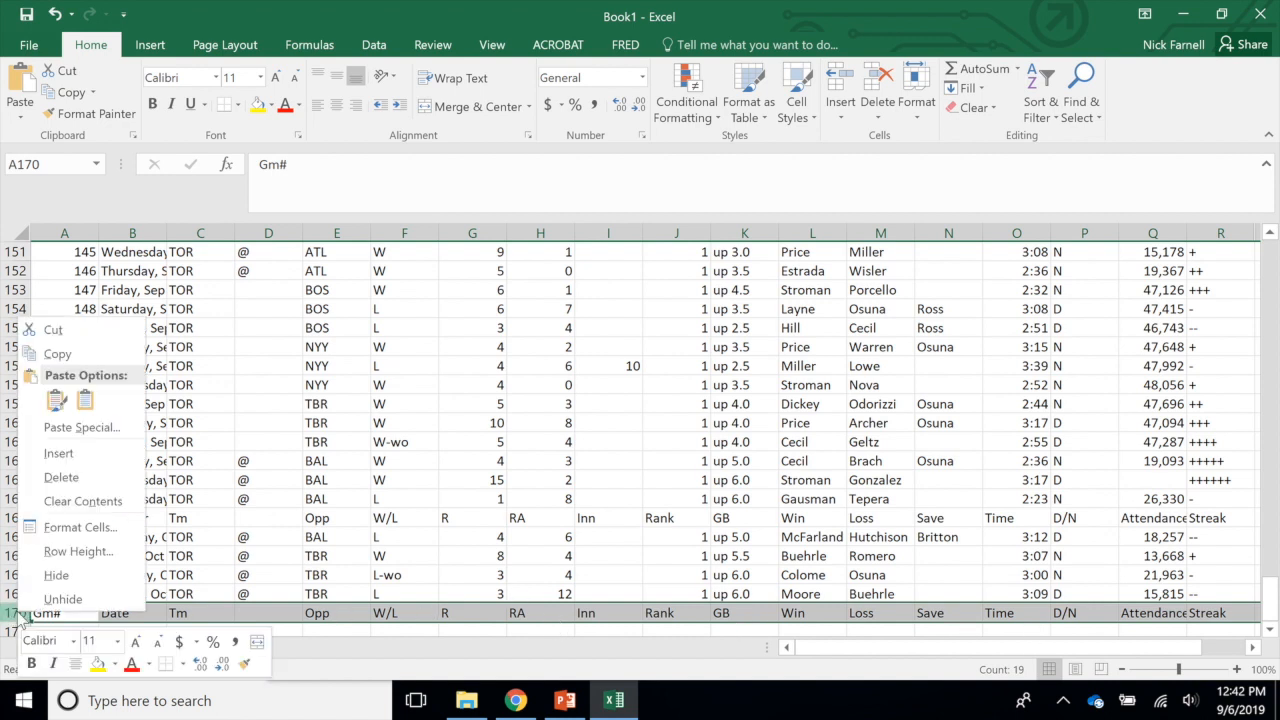
pyautogui.click(86, 490)
pyautogui.click(13, 518)
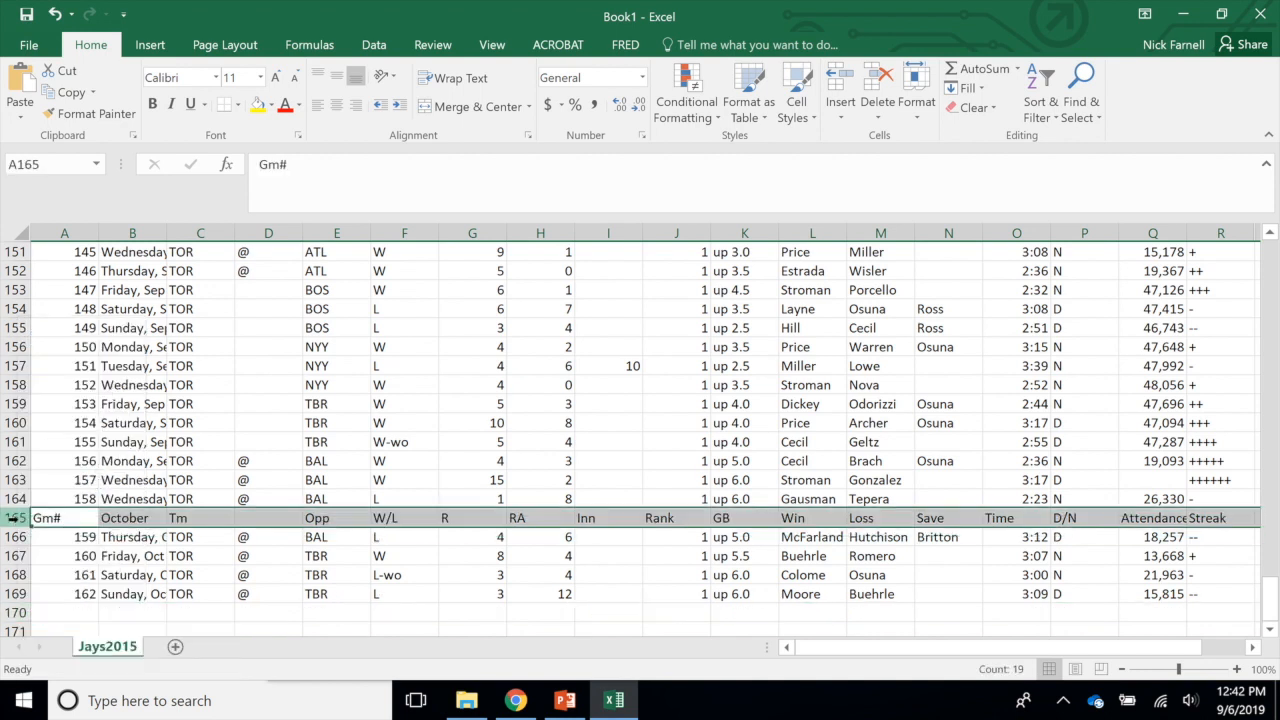
pyautogui.rightClick(13, 518)
pyautogui.click(60, 394)
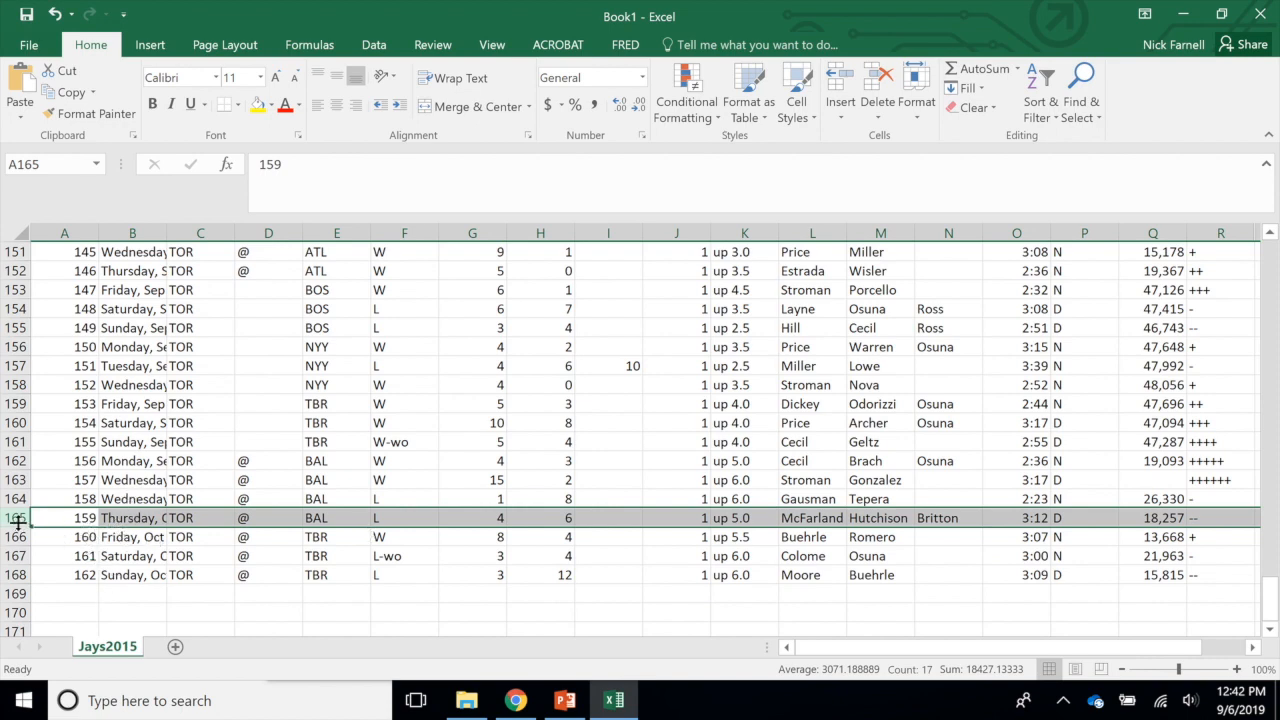
# Delete the repeated September header row, row 137
pyautogui.scroll(1, 146, 515)
pyautogui.scroll(6, 146, 515)
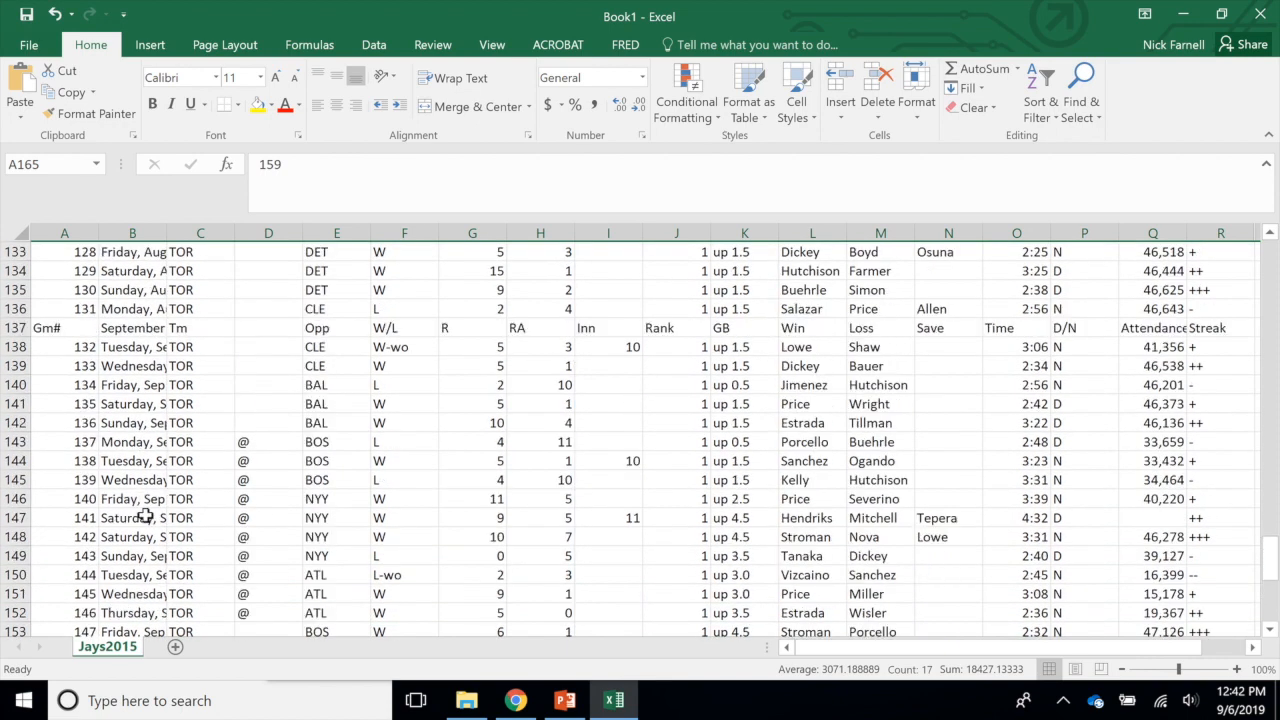
pyautogui.click(163, 388)
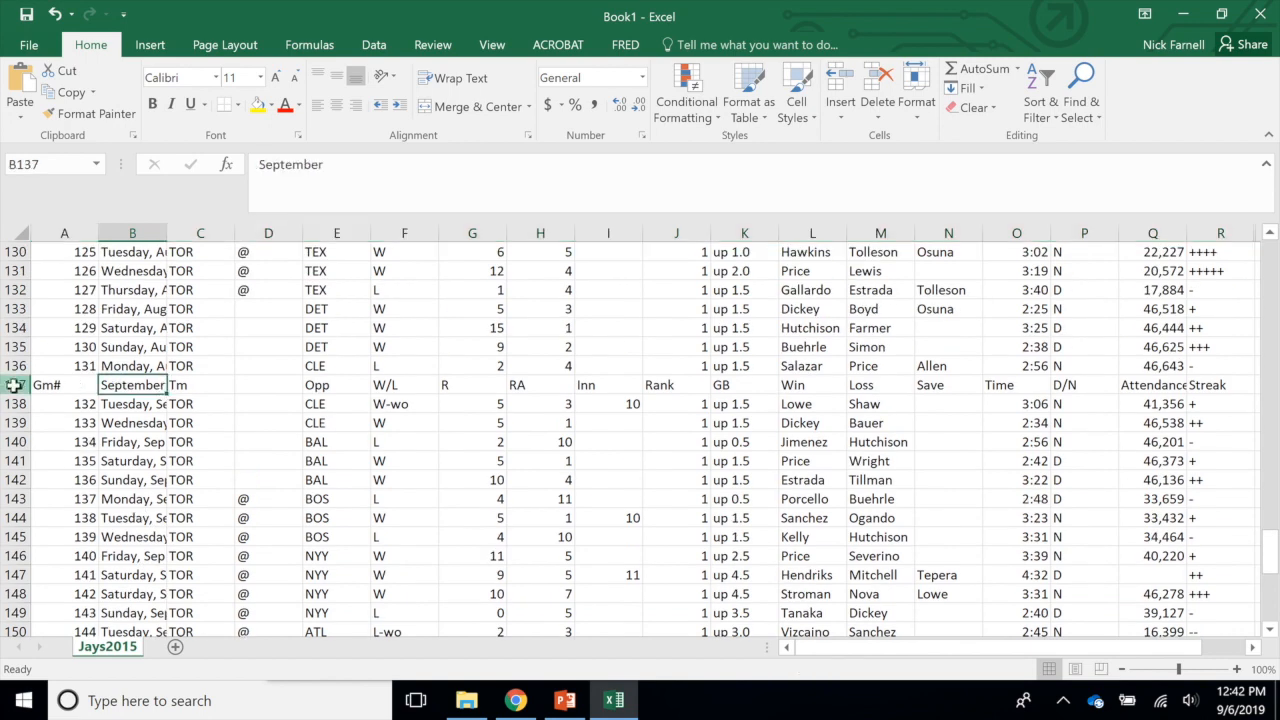
pyautogui.rightClick(14, 385)
pyautogui.click(88, 250)
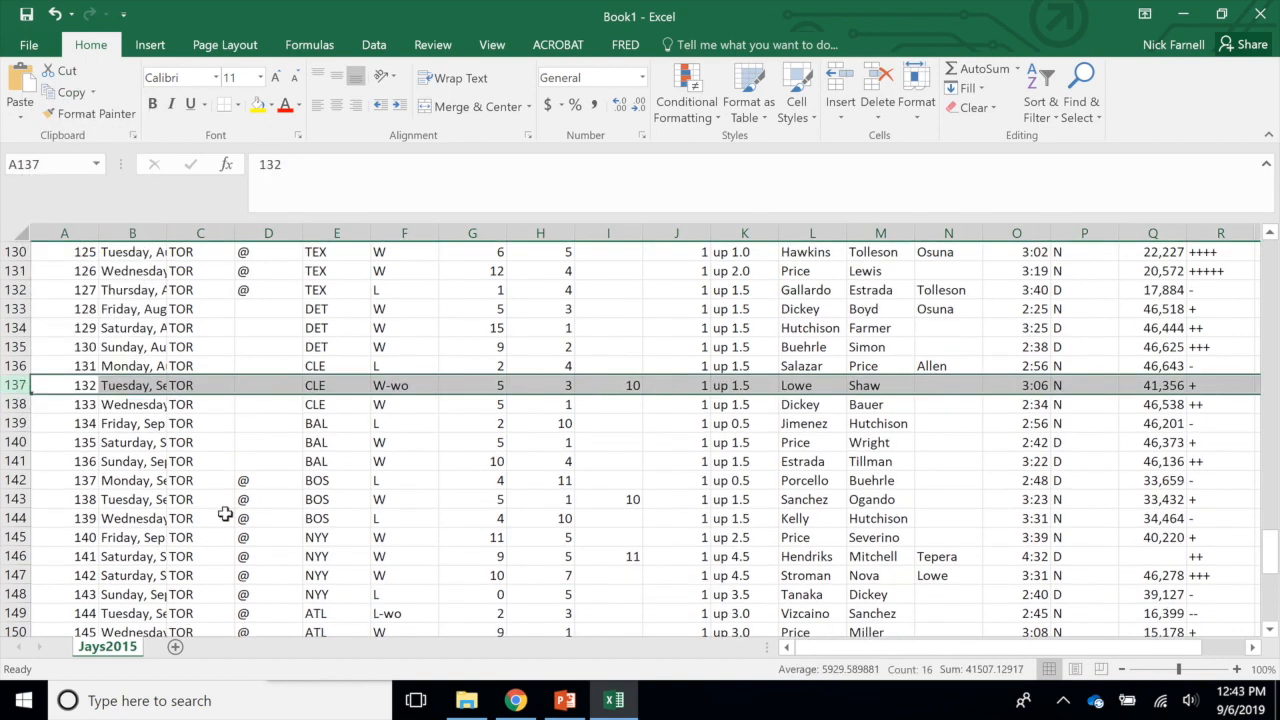
# Delete the repeated August header row, row 109
pyautogui.scroll(6, 170, 475)
pyautogui.scroll(4, 170, 475)
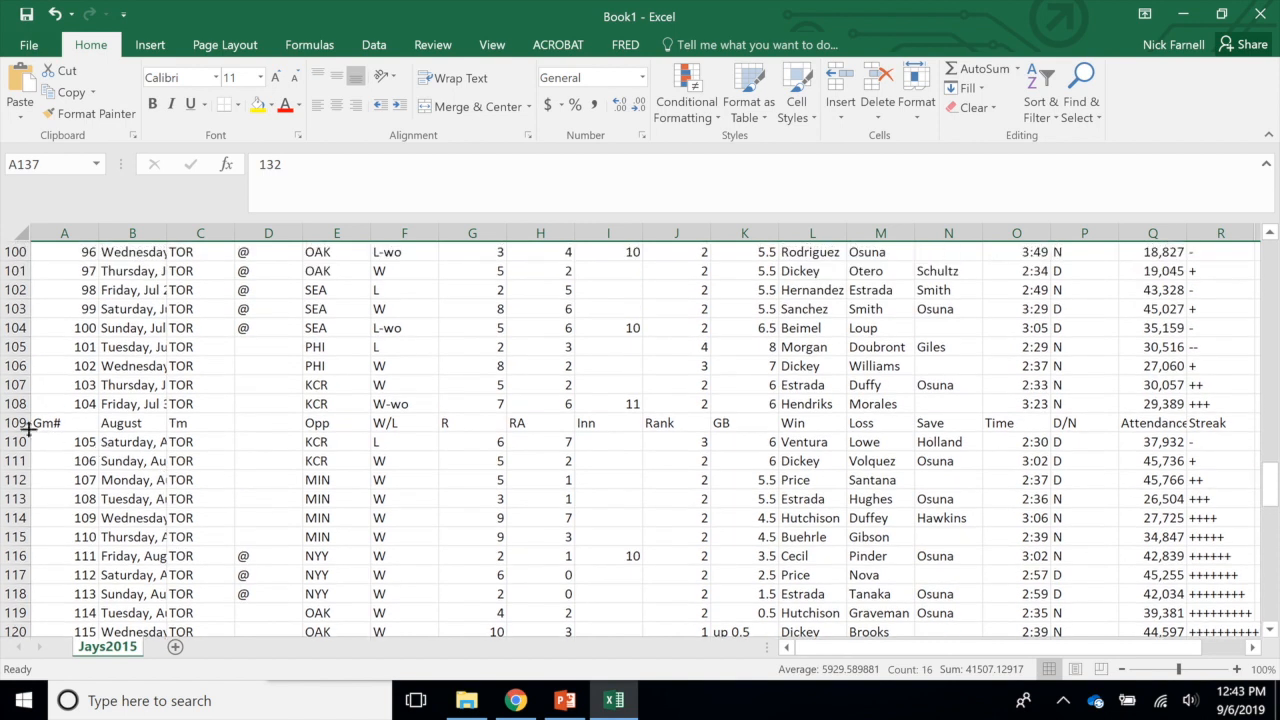
pyautogui.click(16, 423)
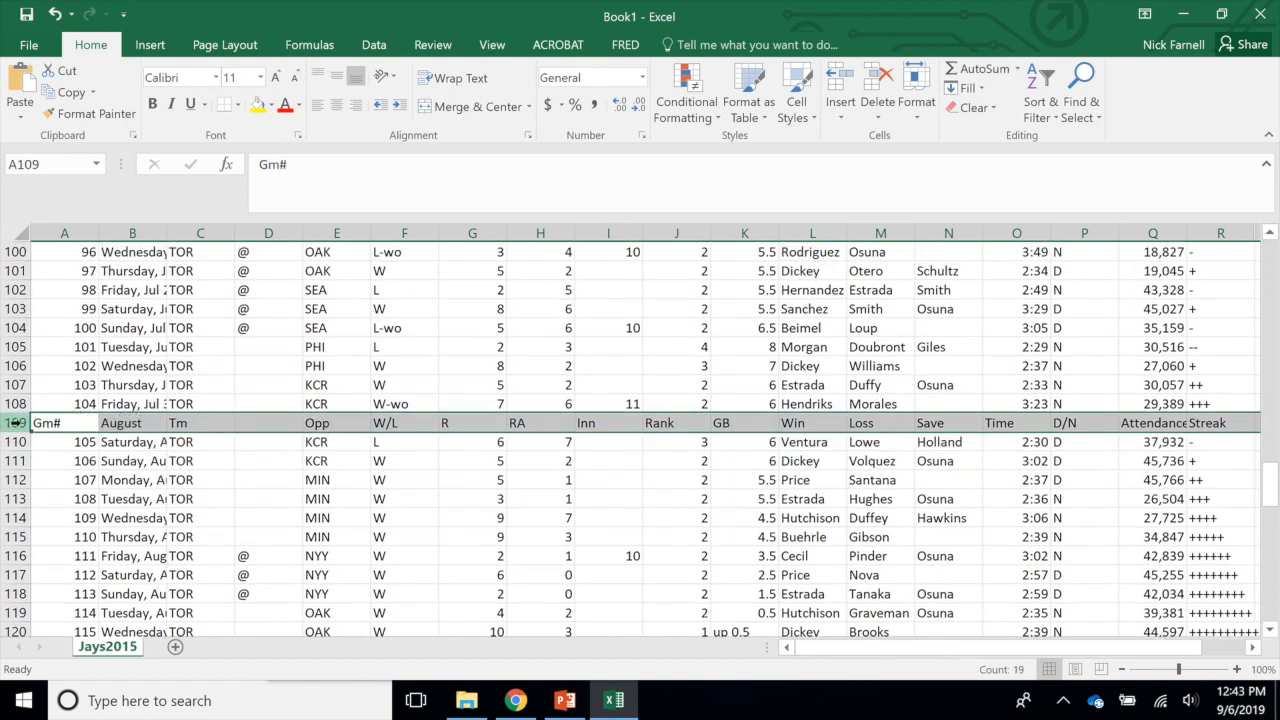
pyautogui.rightClick(40, 424)
pyautogui.click(62, 289)
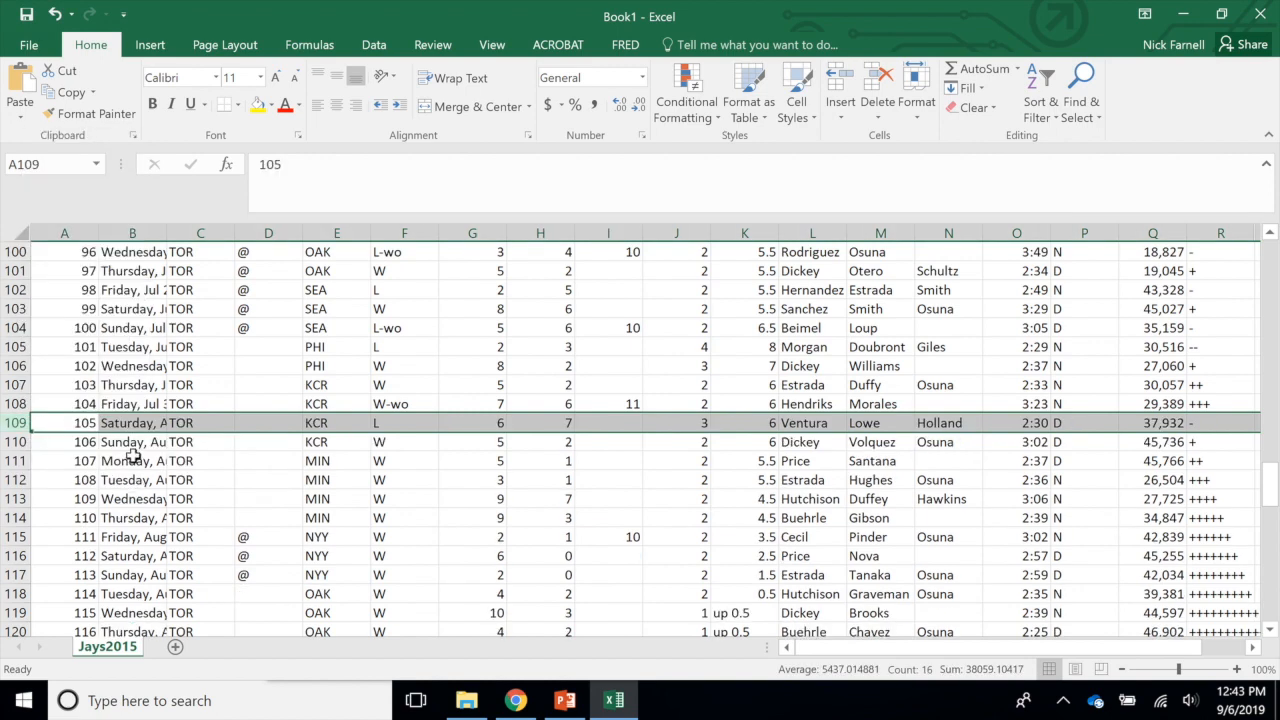
# Delete the repeated July header row, row 83
pyautogui.scroll(9, 90, 450)
pyautogui.click(15, 442)
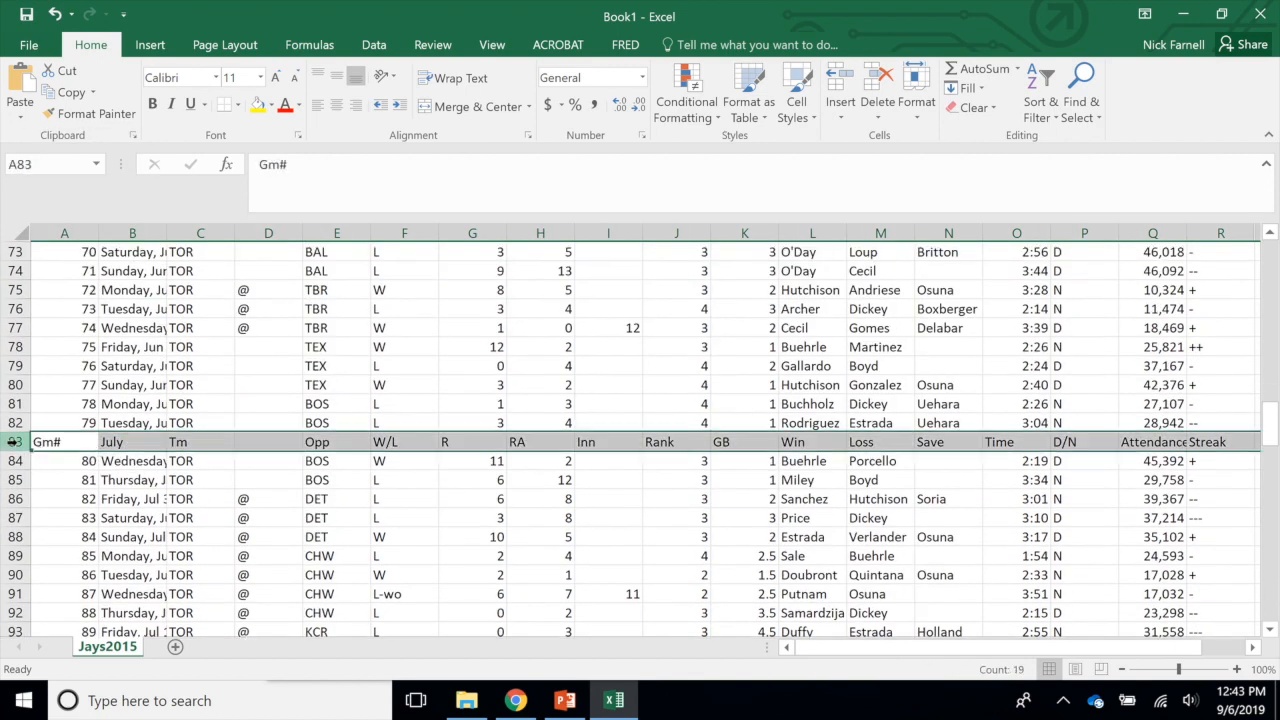
pyautogui.rightClick(15, 442)
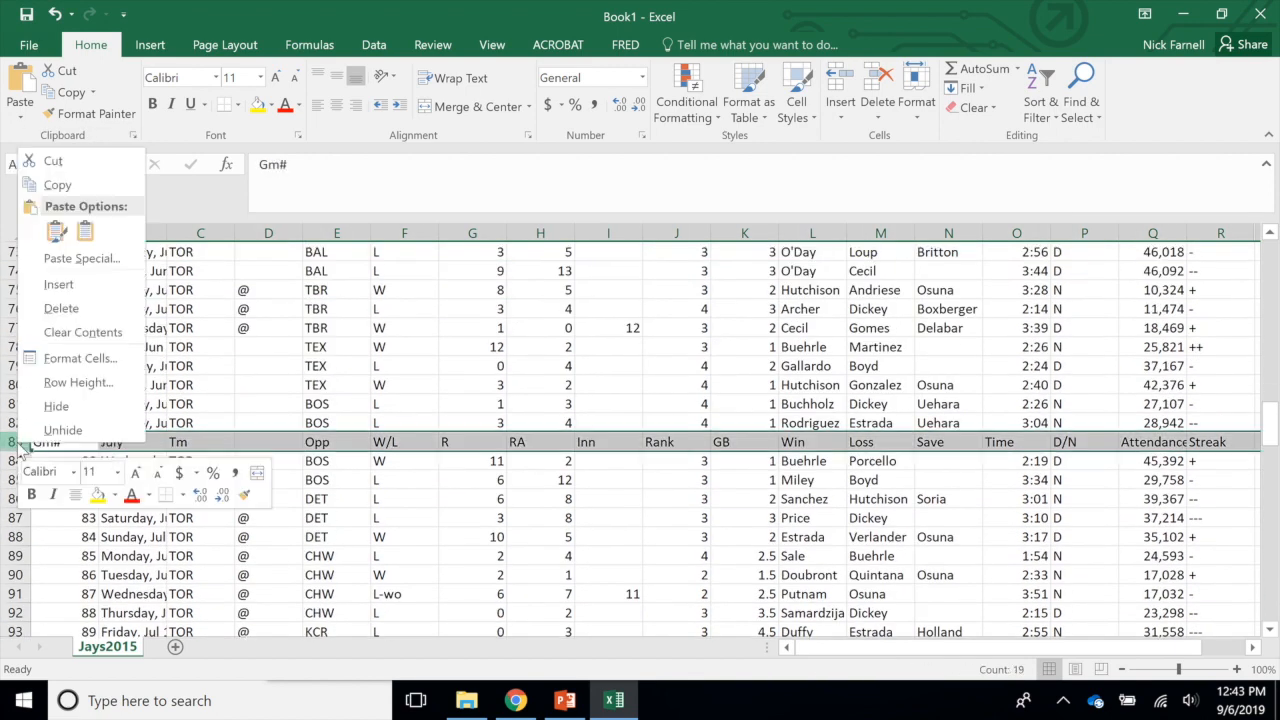
pyautogui.click(61, 308)
# Delete the repeated June header row, row 55
pyautogui.scroll(4, 202, 484)
pyautogui.scroll(5, 202, 484)
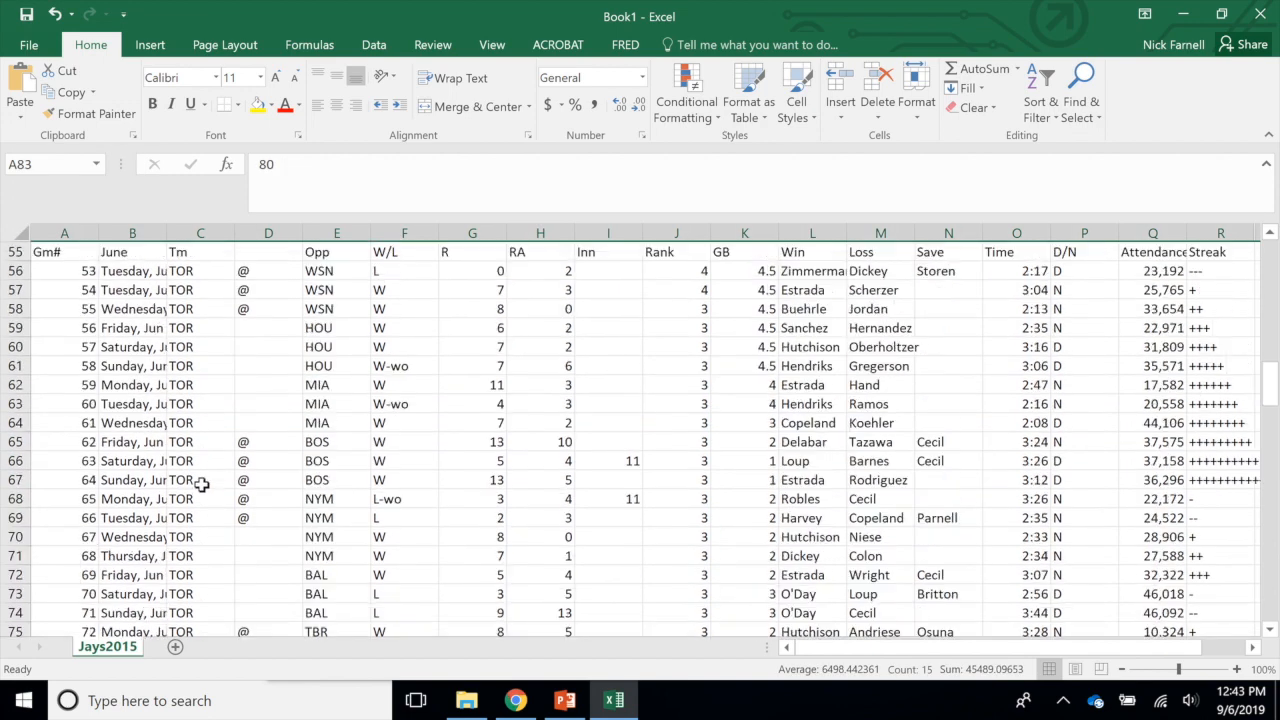
pyautogui.click(18, 423)
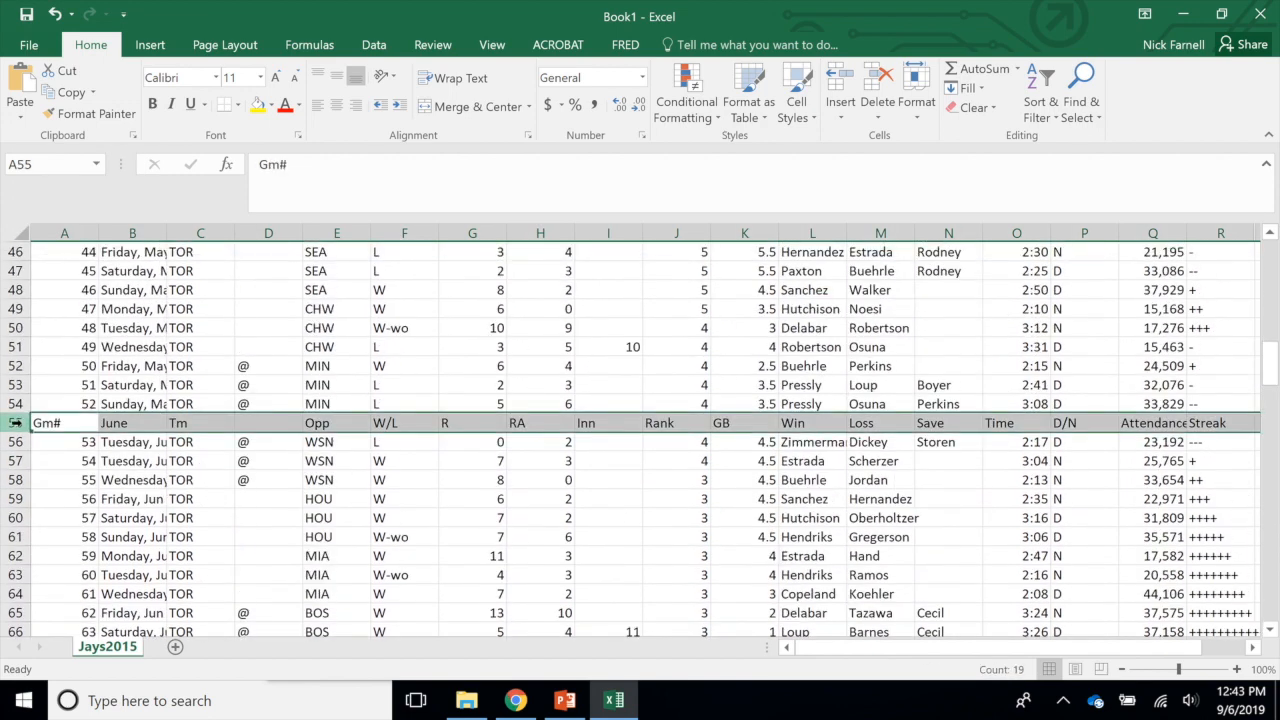
pyautogui.rightClick(18, 423)
pyautogui.click(97, 294)
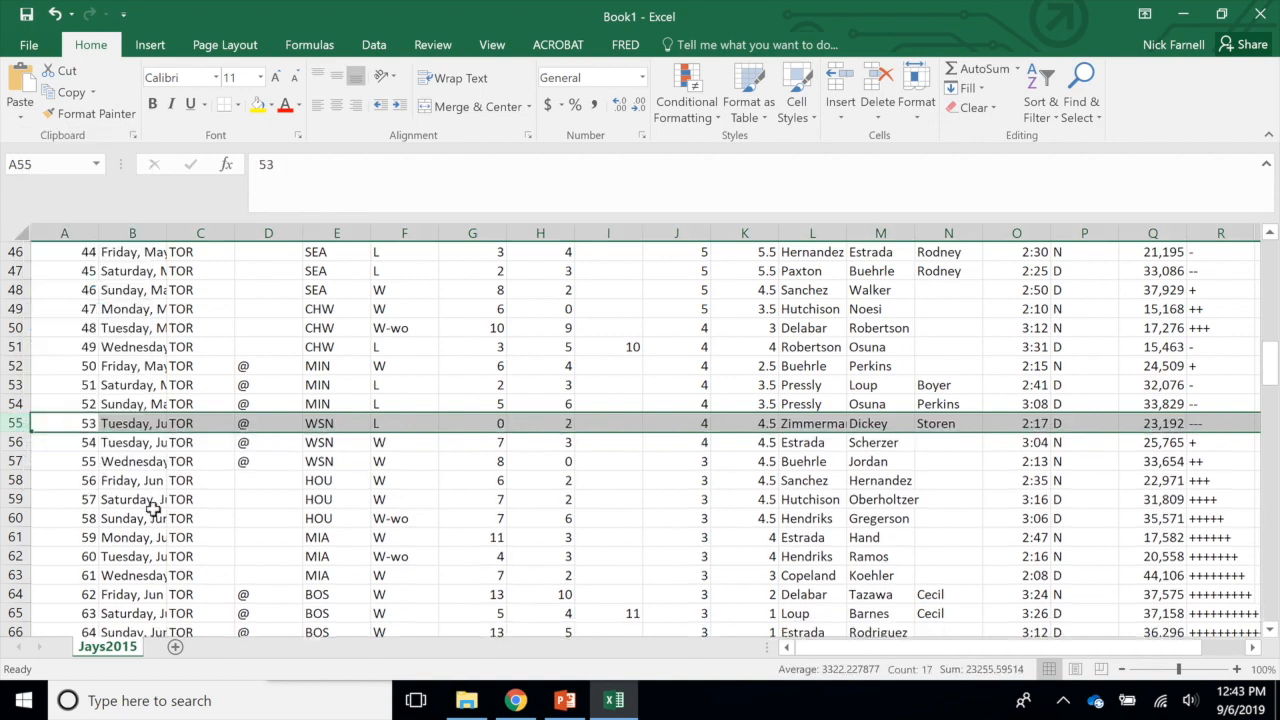
# Delete the repeated May header row, row 25
pyautogui.scroll(10, 152, 509)
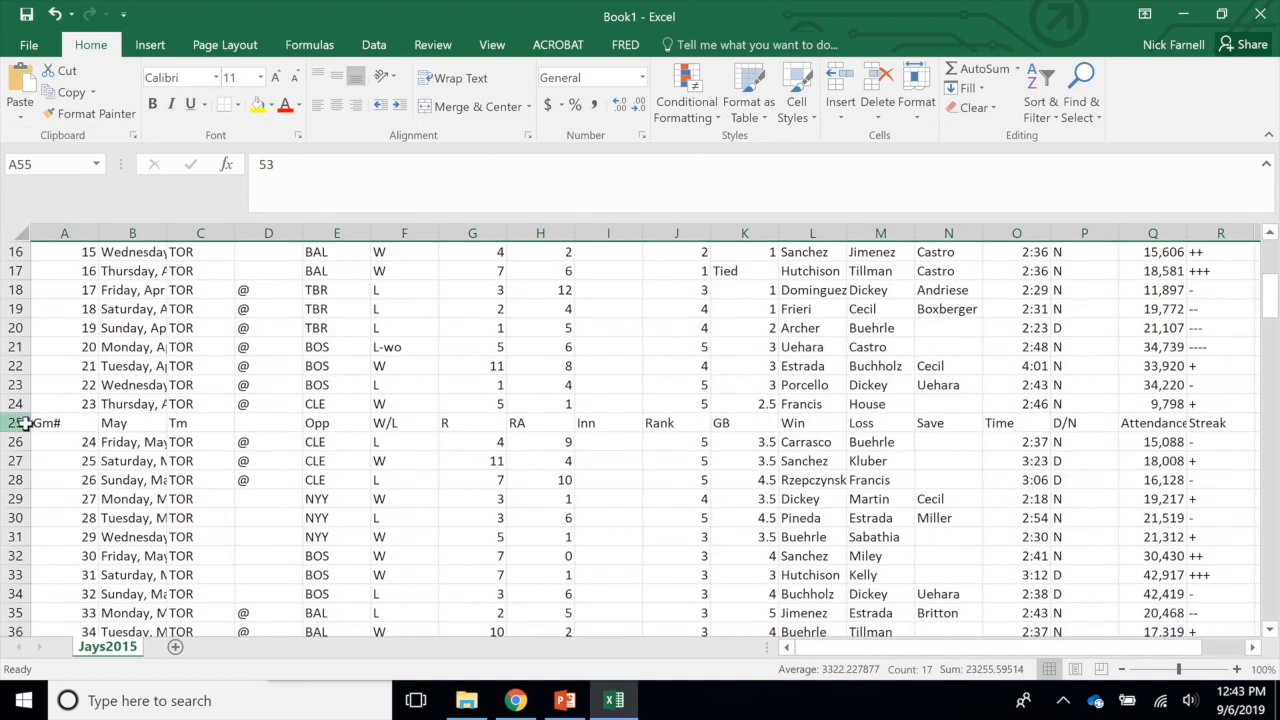
pyautogui.click(28, 425)
pyautogui.rightClick(28, 425)
pyautogui.click(80, 290)
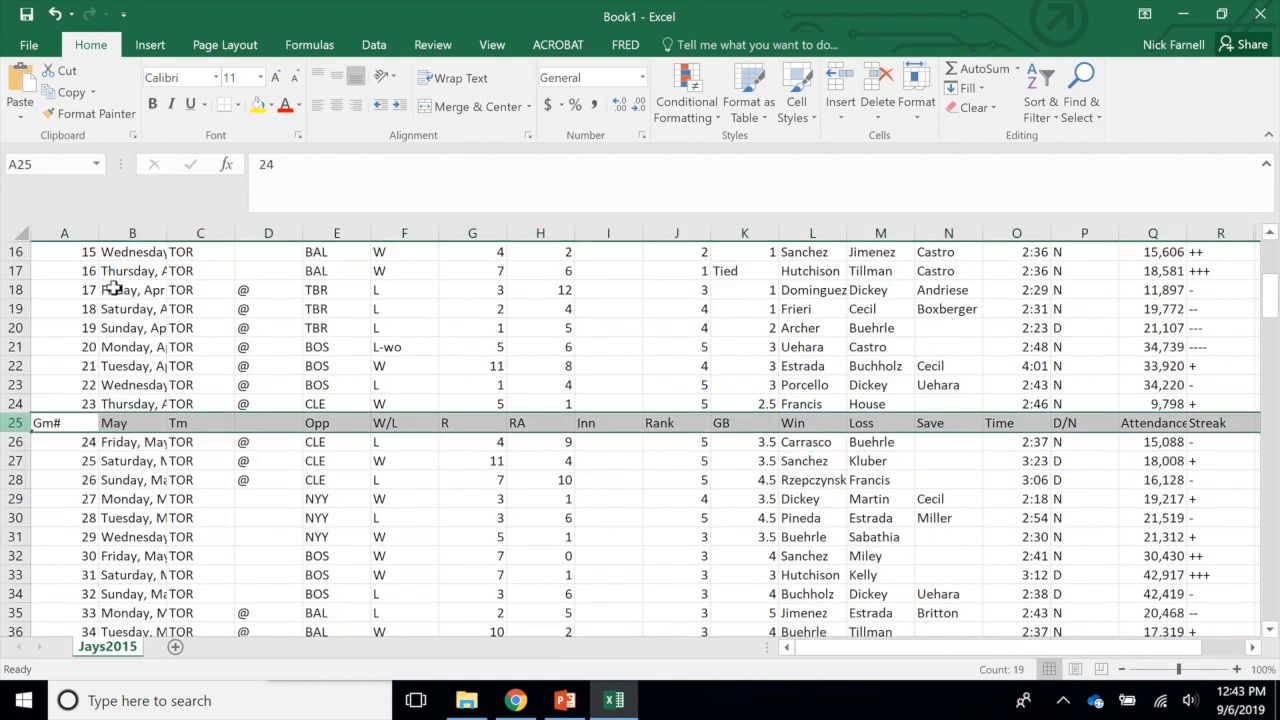
# Widen the Date, Win and Loss columns to fit their contents
pyautogui.scroll(5, 143, 443)
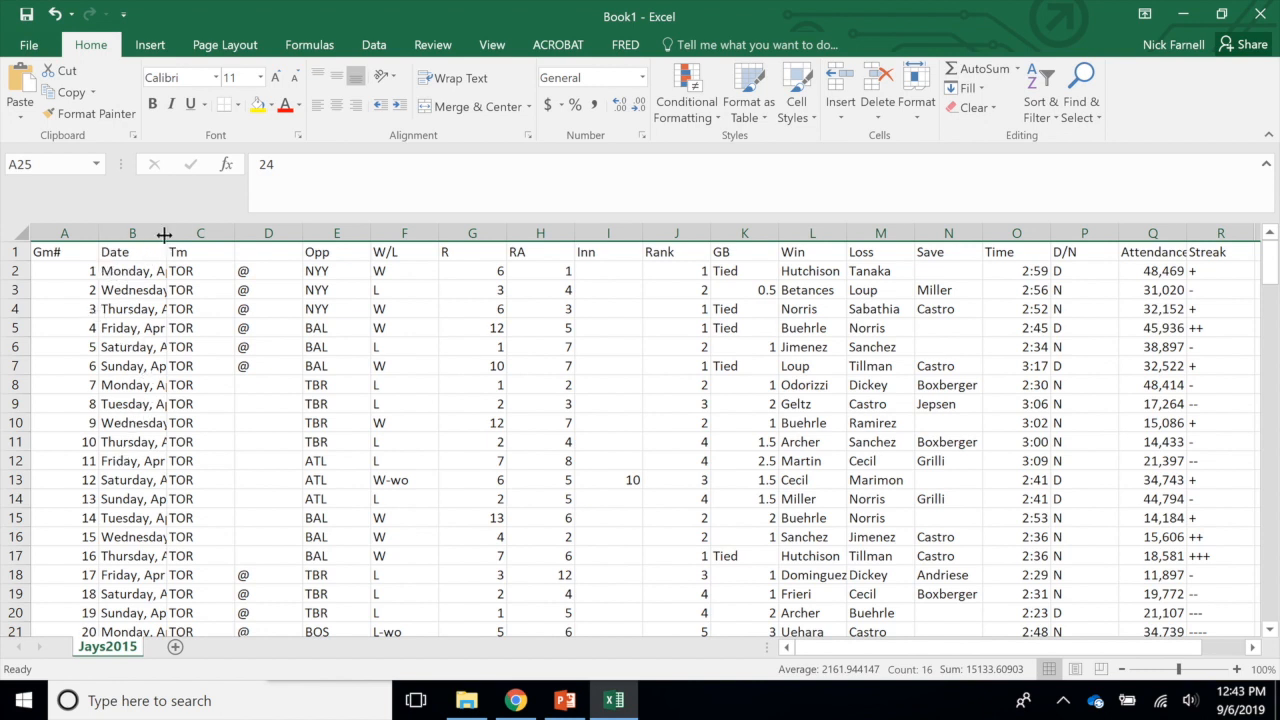
pyautogui.moveTo(166, 232); pyautogui.dragTo(261, 232)
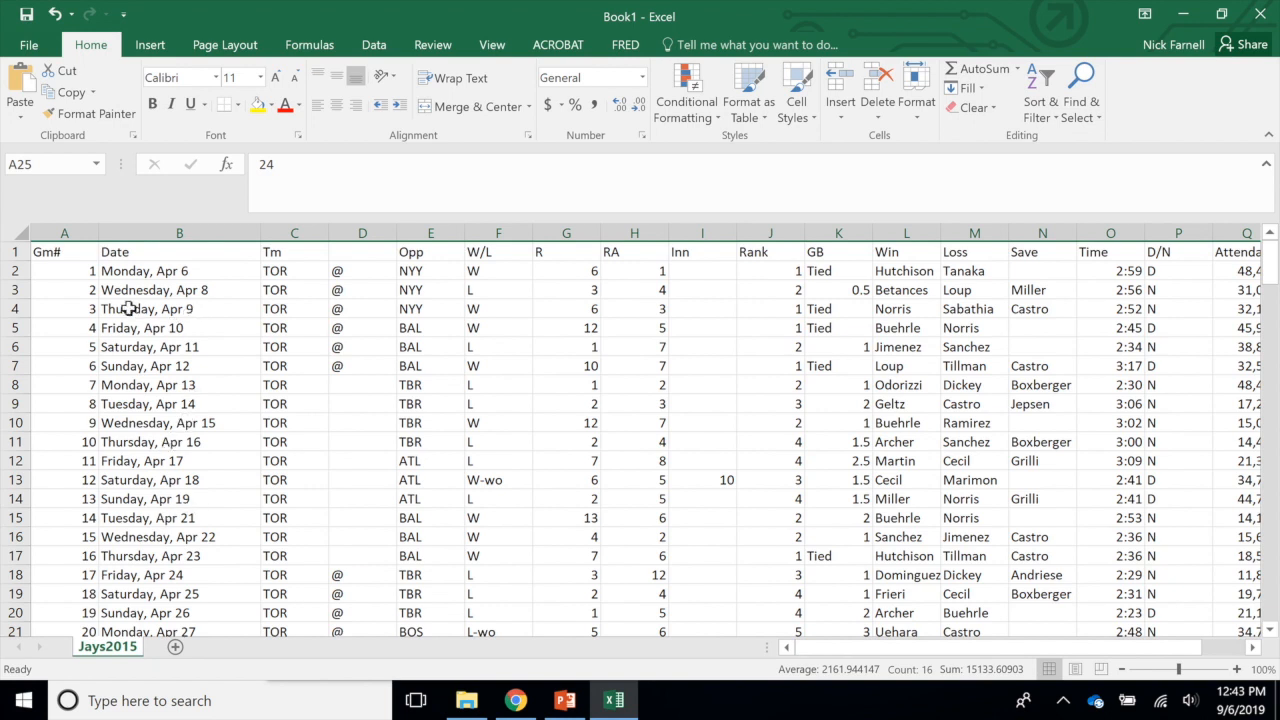
pyautogui.doubleClick(260, 231)
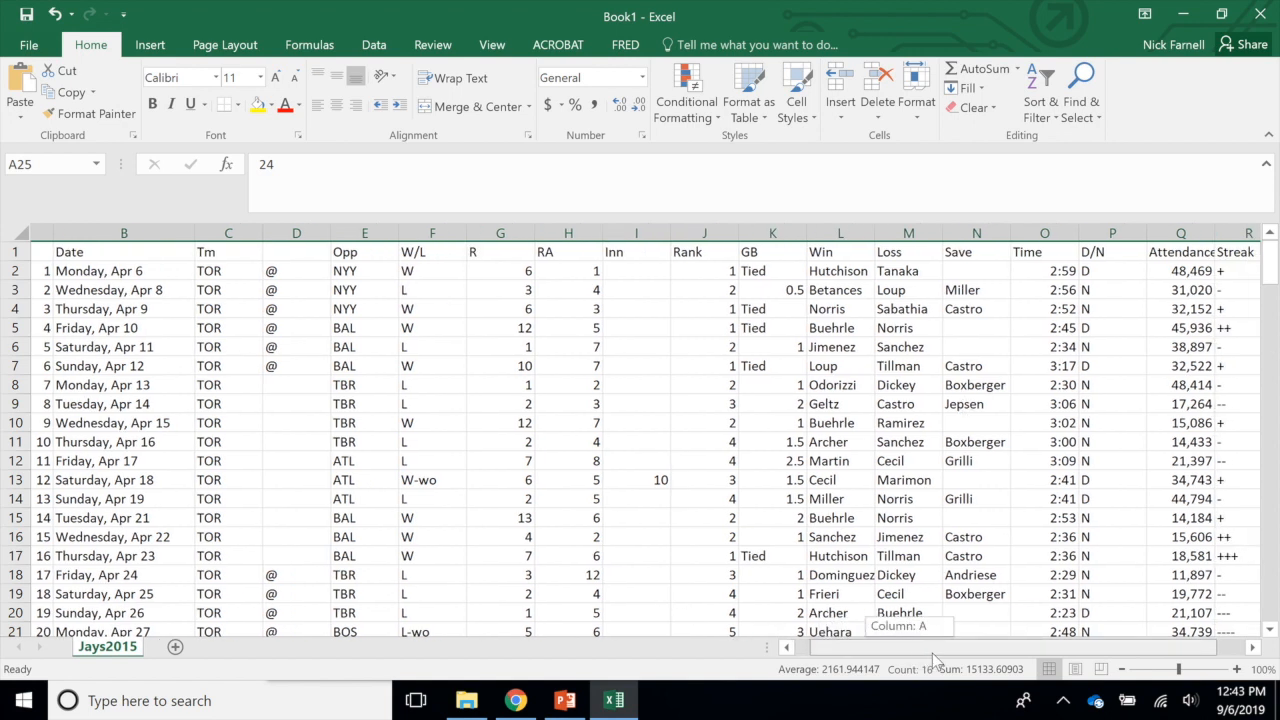
pyautogui.moveTo(924, 653); pyautogui.dragTo(950, 648)
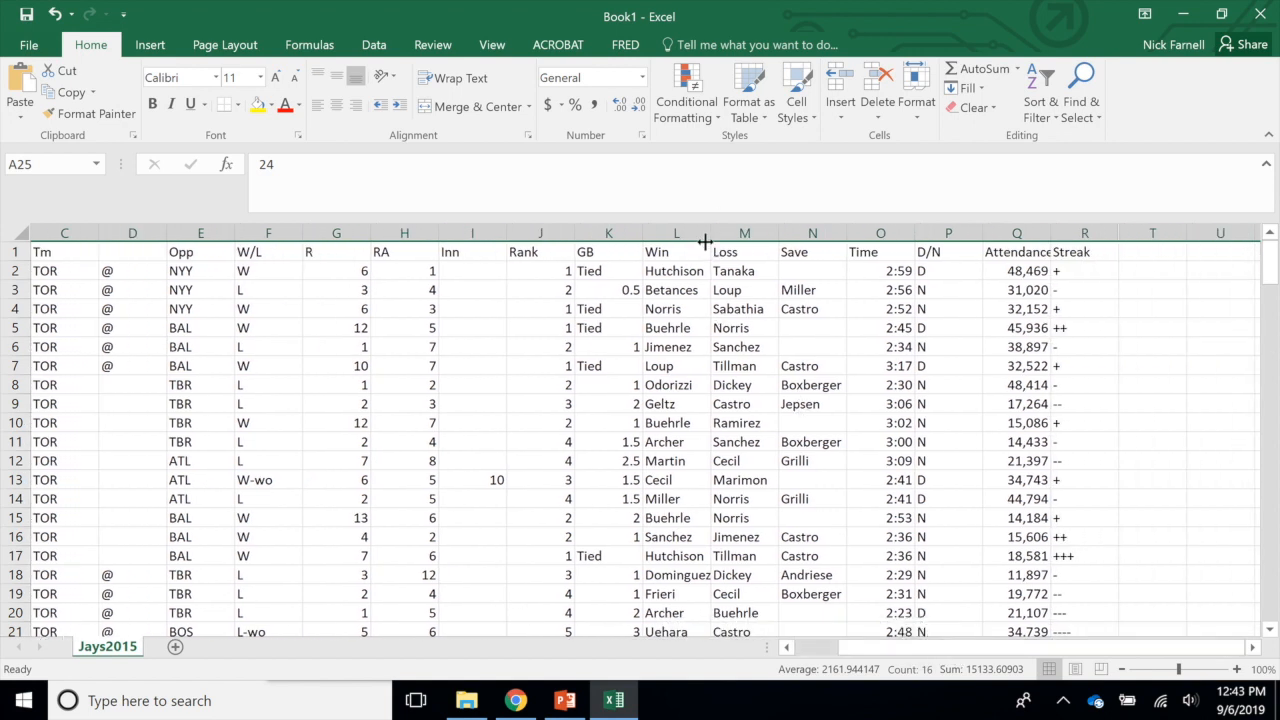
pyautogui.doubleClick(710, 240)
pyautogui.doubleClick(795, 230)
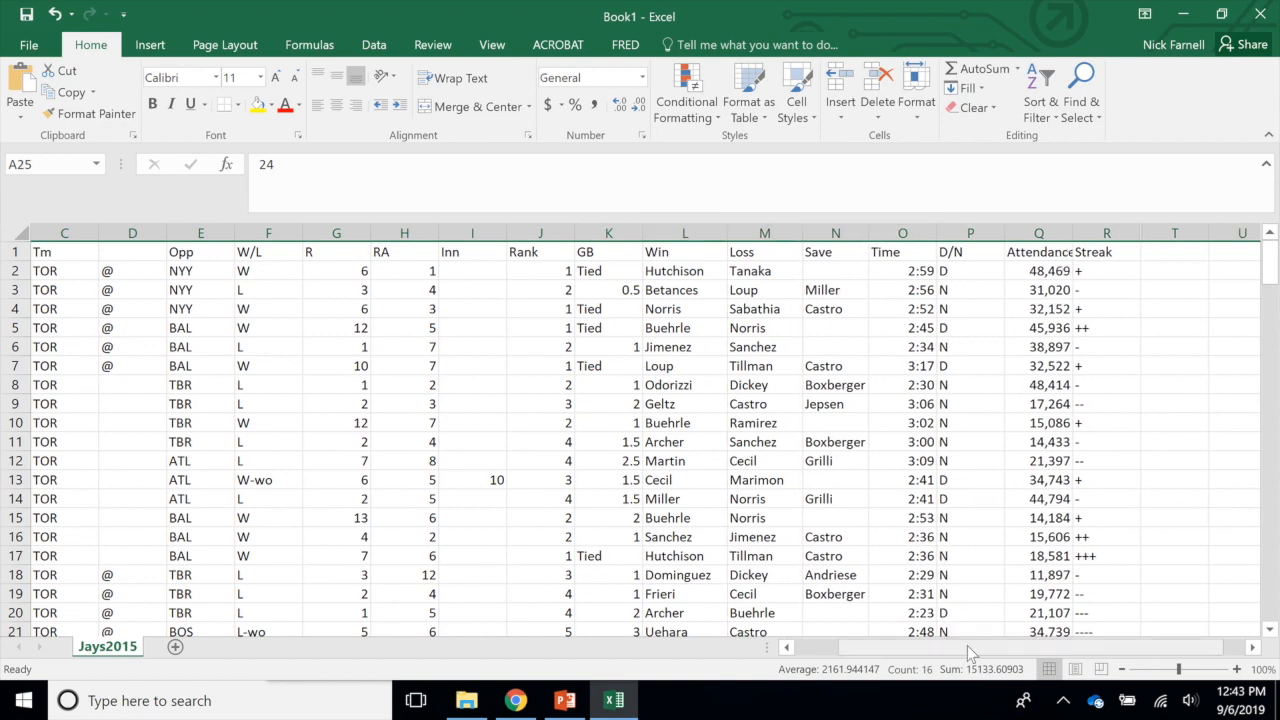
pyautogui.moveTo(967, 645); pyautogui.dragTo(925, 647)
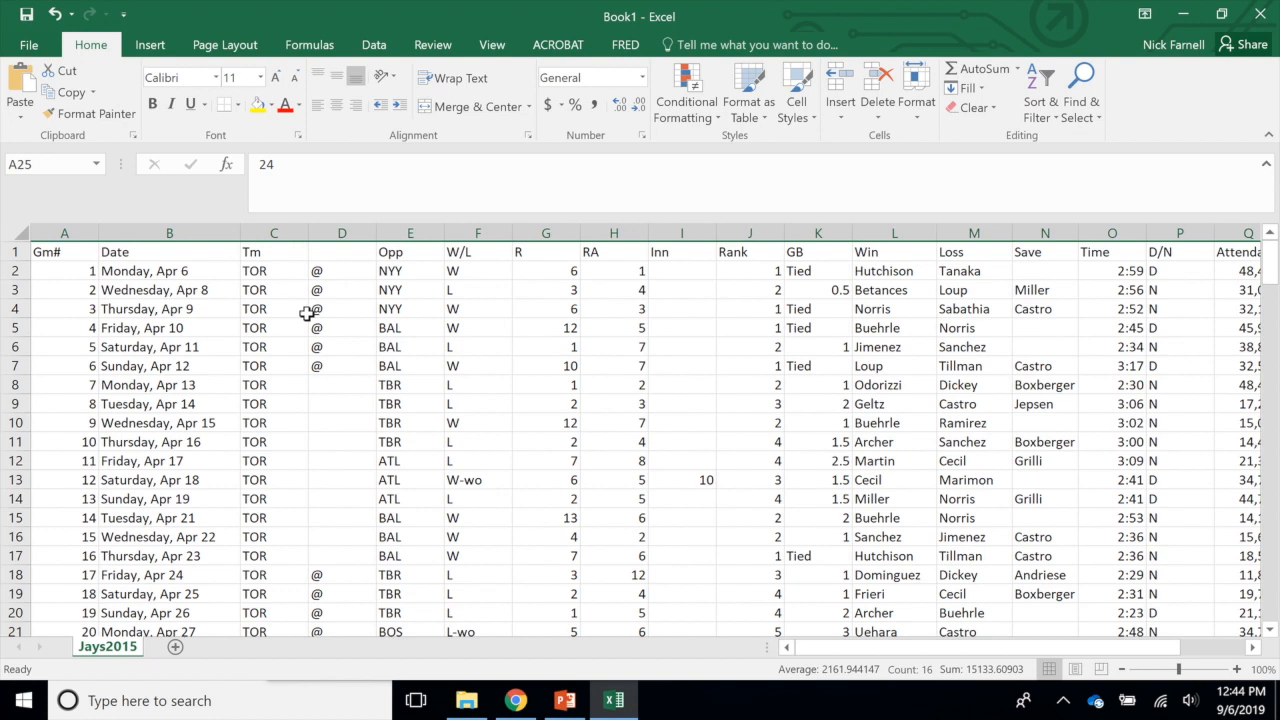
pyautogui.rightClick(246, 234)
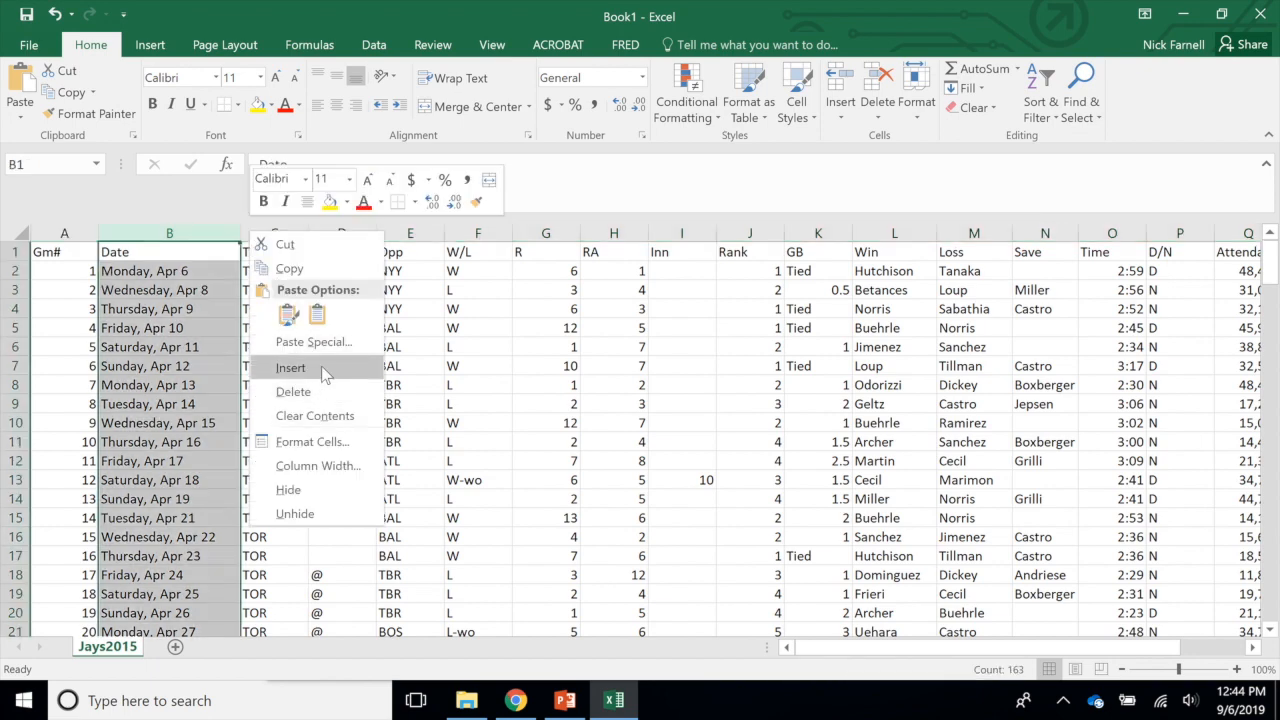
pyautogui.click(290, 368)
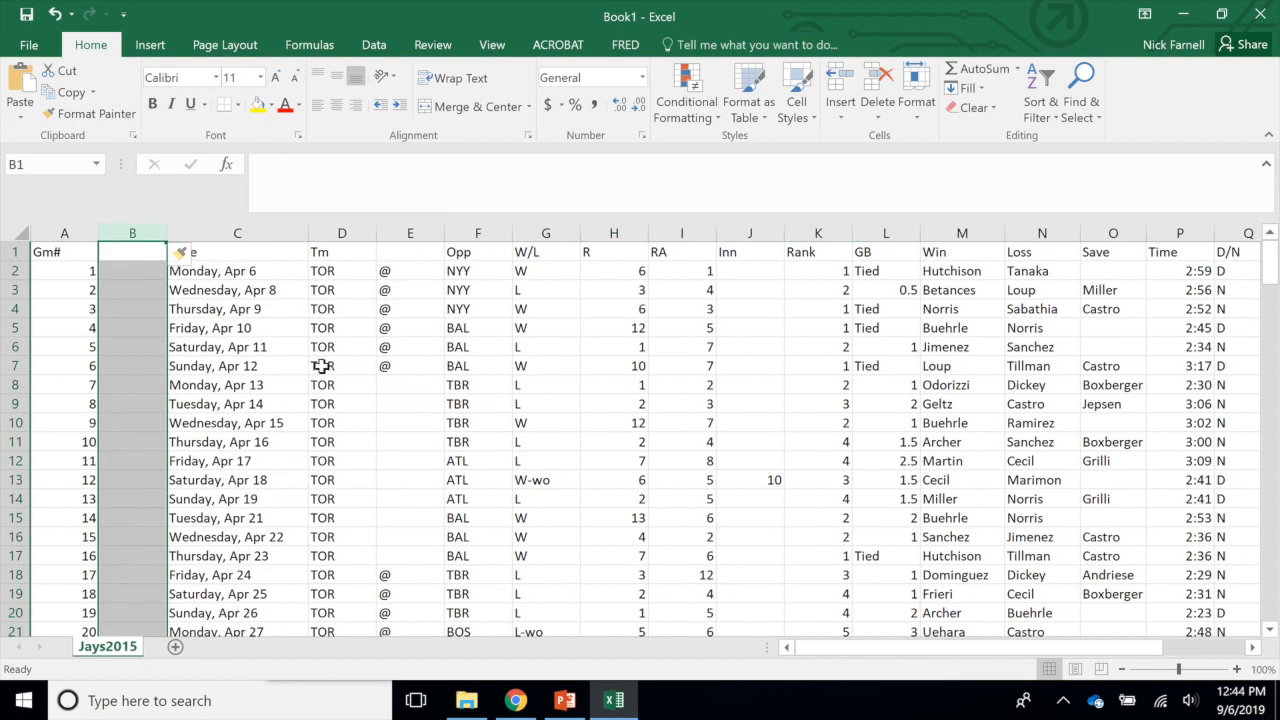
pyautogui.rightClick(152, 224)
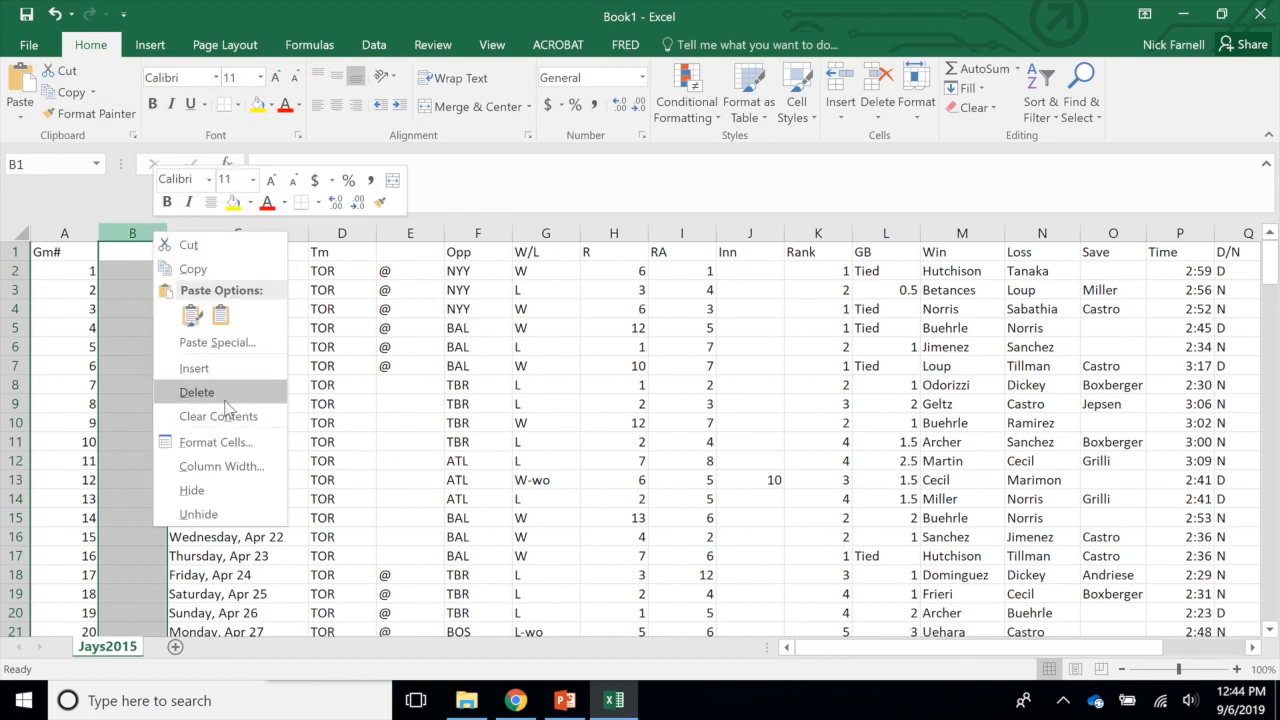
pyautogui.click(210, 385)
# Insert a new column between Date and Tm and give it the header Weekday
pyautogui.click(265, 224)
pyautogui.rightClick(252, 225)
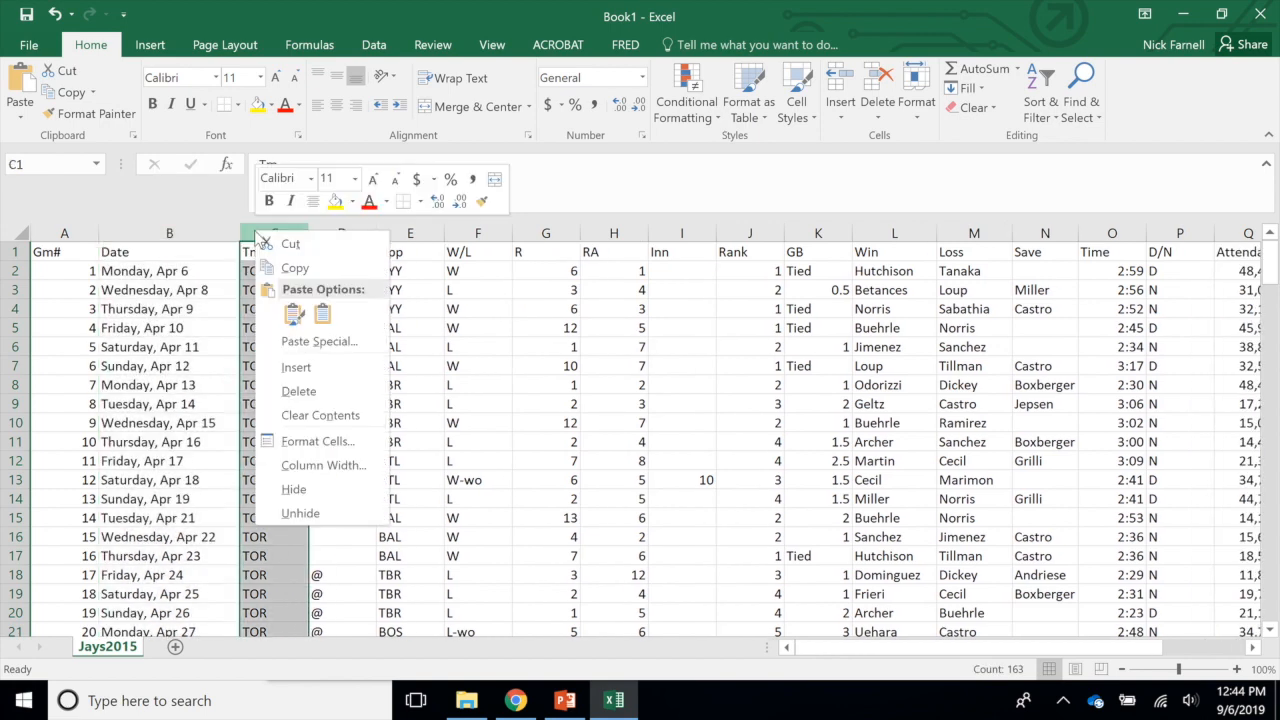
pyautogui.click(320, 369)
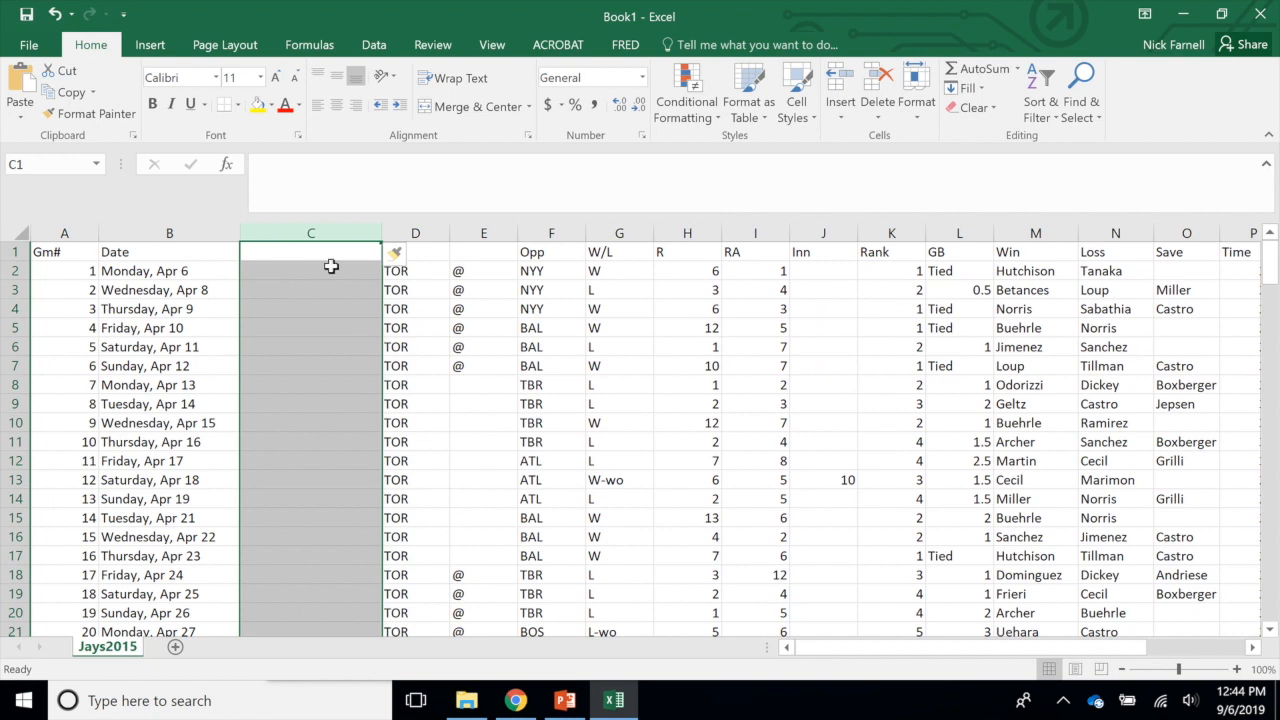
pyautogui.click(331, 255)
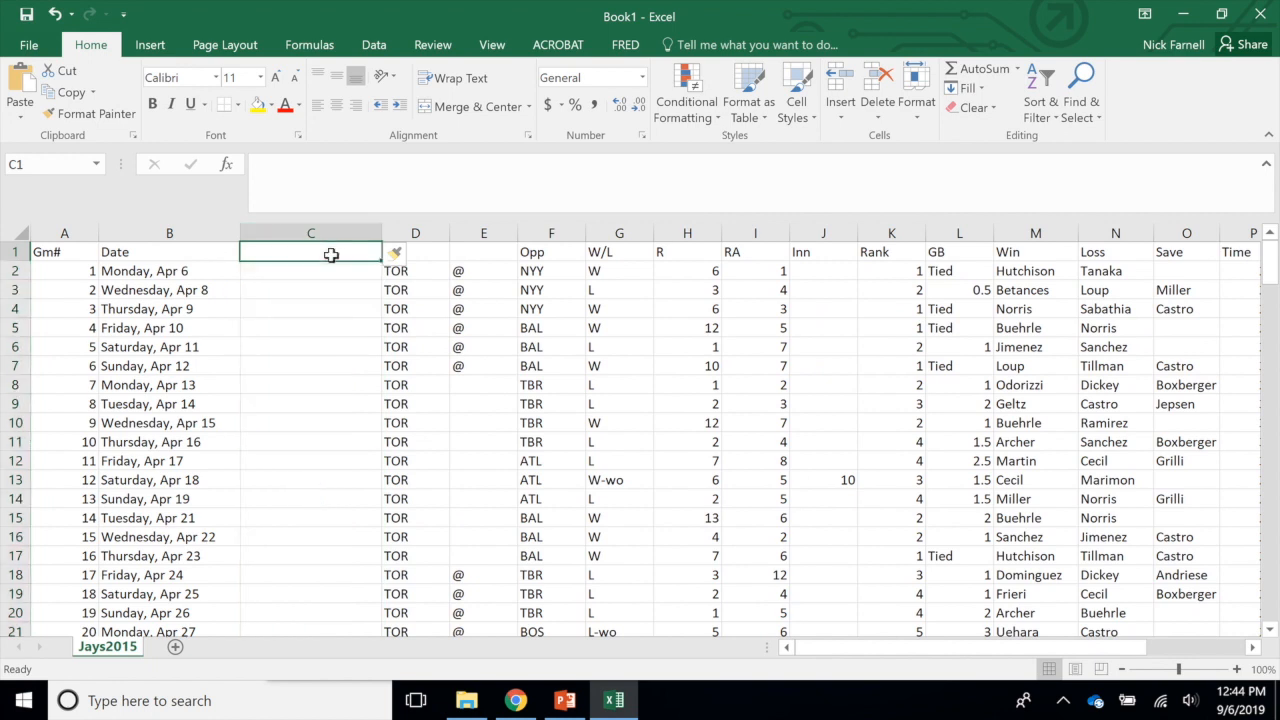
pyautogui.write('Weekday')
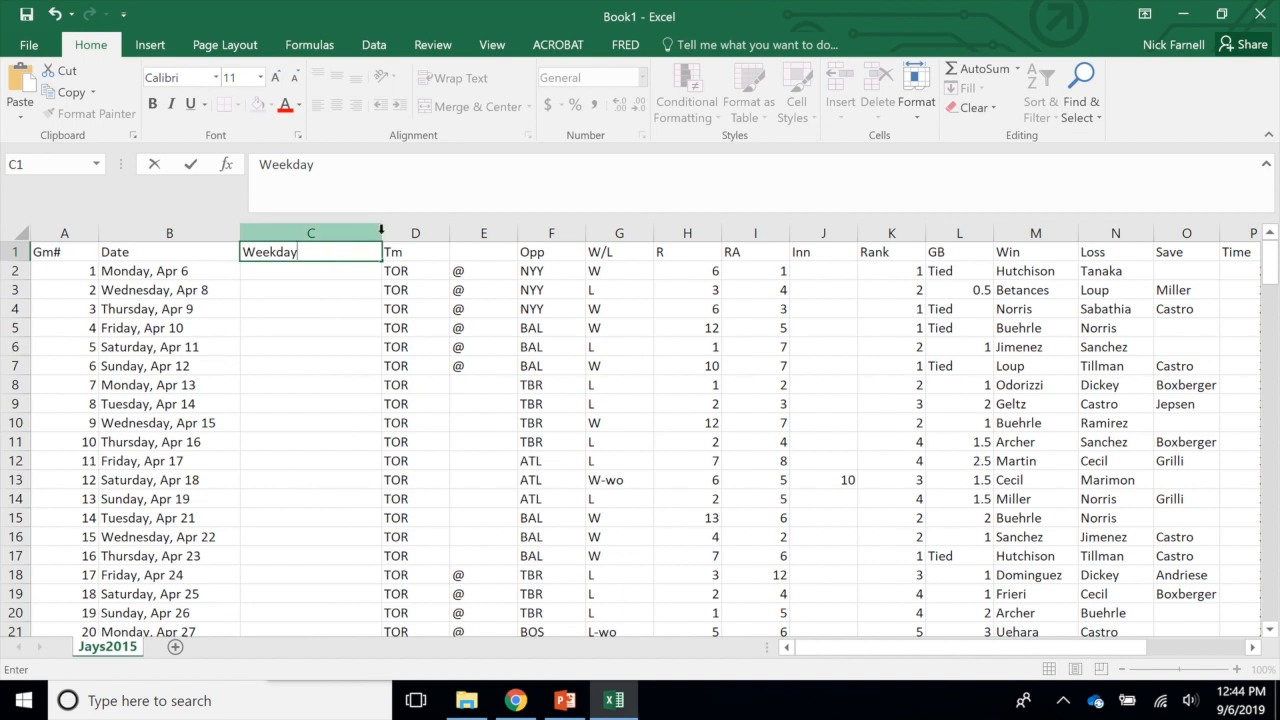
# Insert a column after Weekday and give it the header Month
pyautogui.click(410, 233)
pyautogui.rightClick(404, 237)
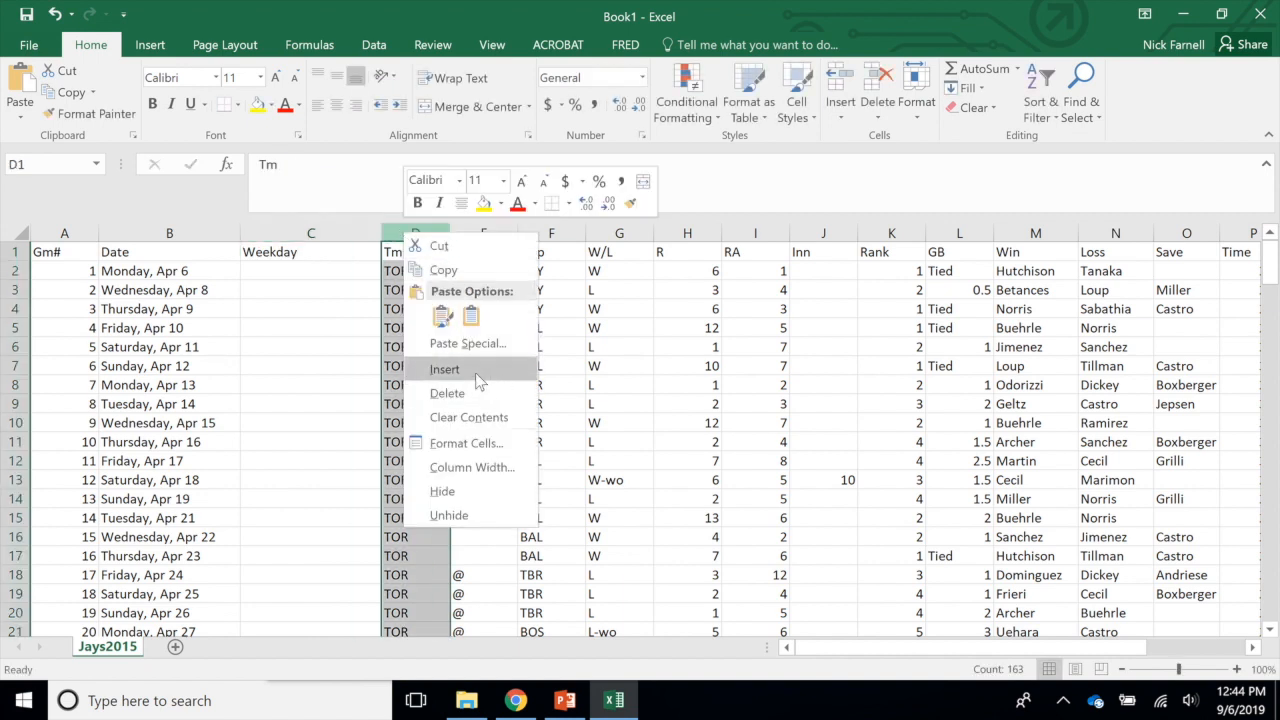
pyautogui.click(446, 369)
pyautogui.write('Month')
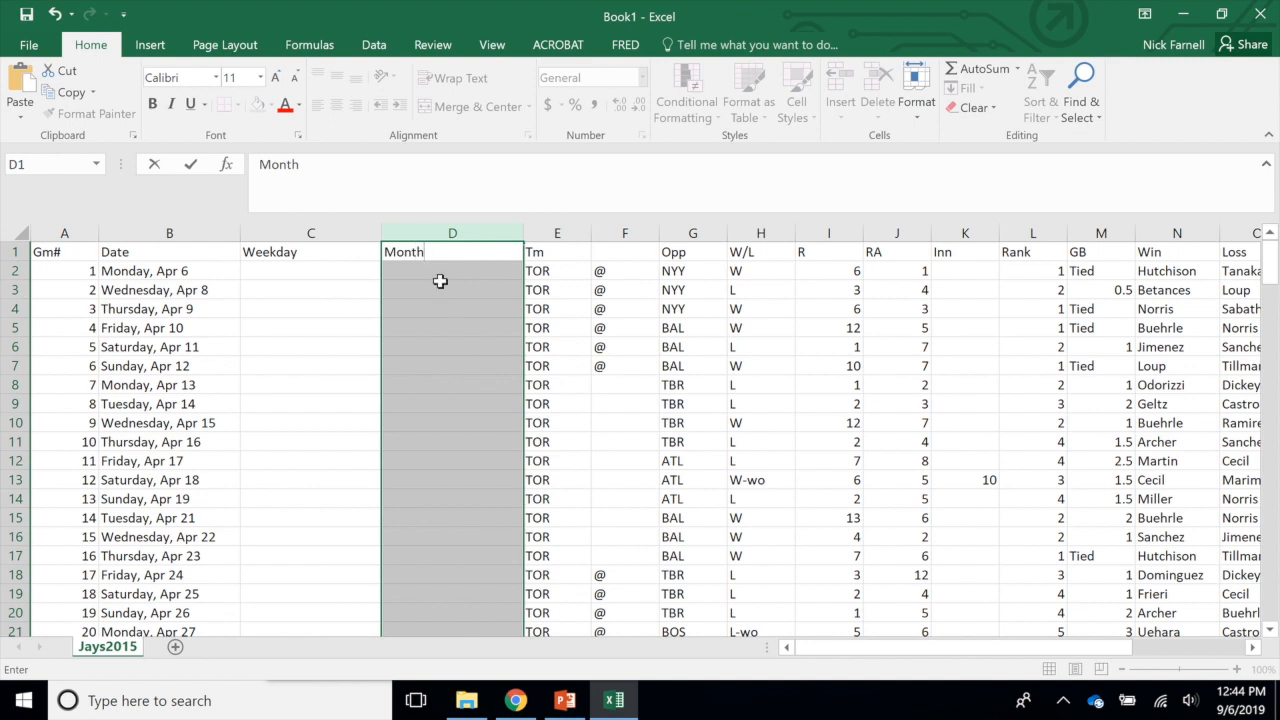
# Insert a column after Month and give it the header Day
pyautogui.click(535, 232)
pyautogui.rightClick(535, 232)
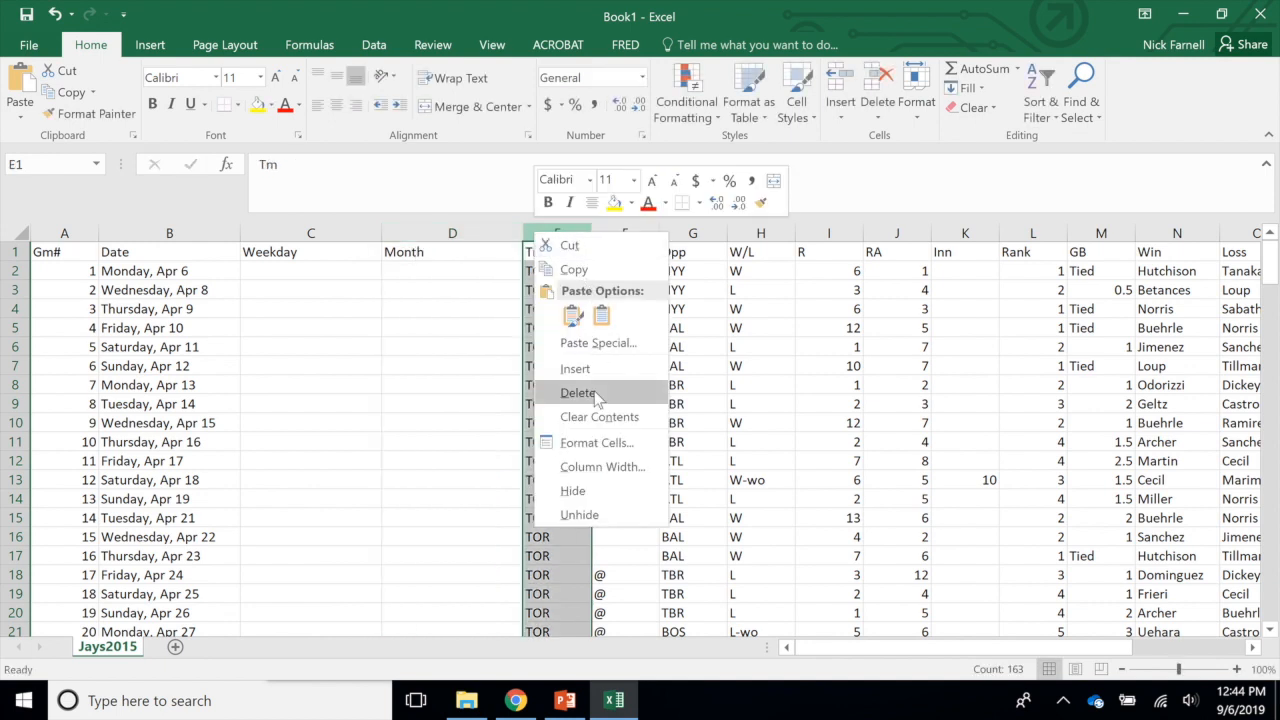
pyautogui.click(580, 368)
pyautogui.write('Day')
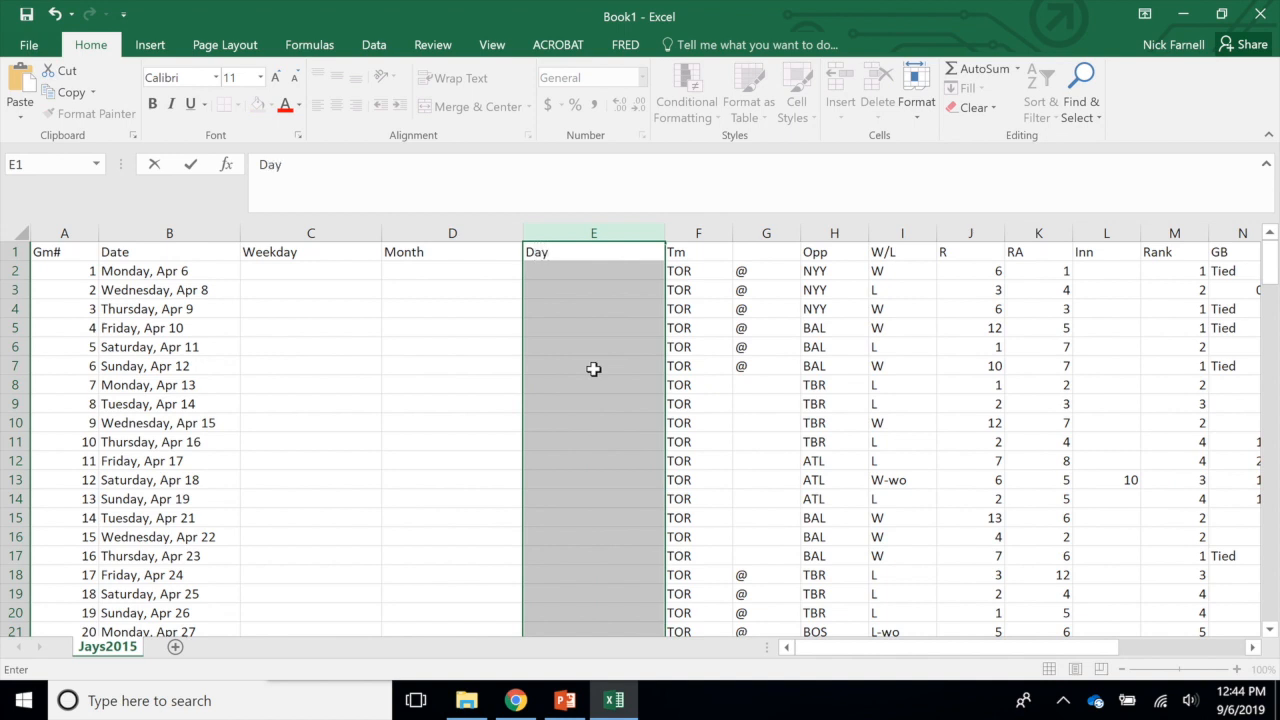
pyautogui.press('Return')
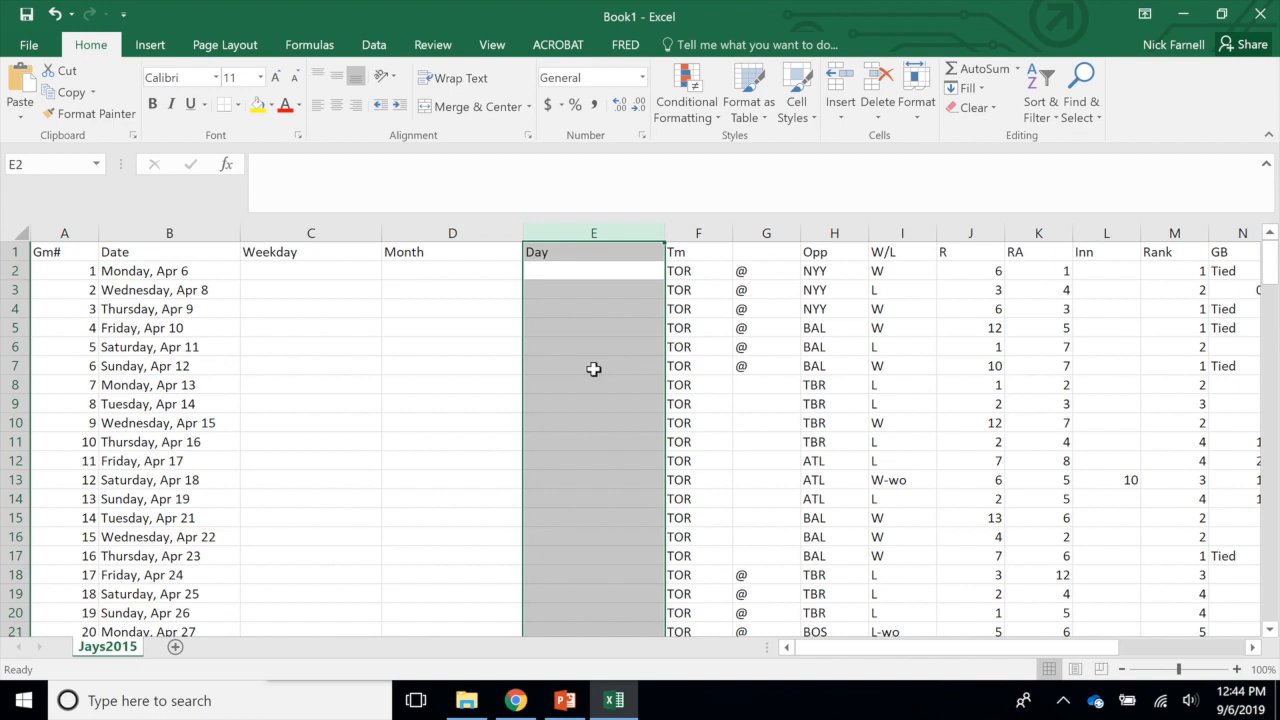
pyautogui.click(168, 309)
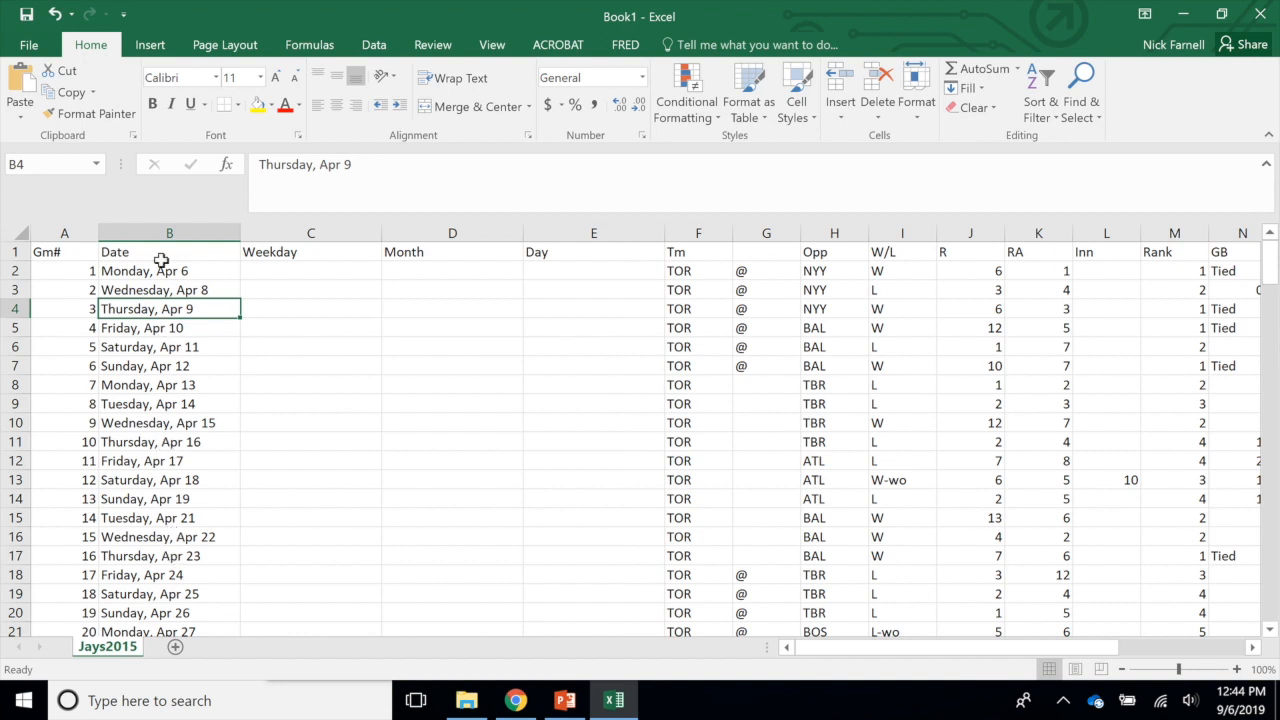
pyautogui.click(180, 233)
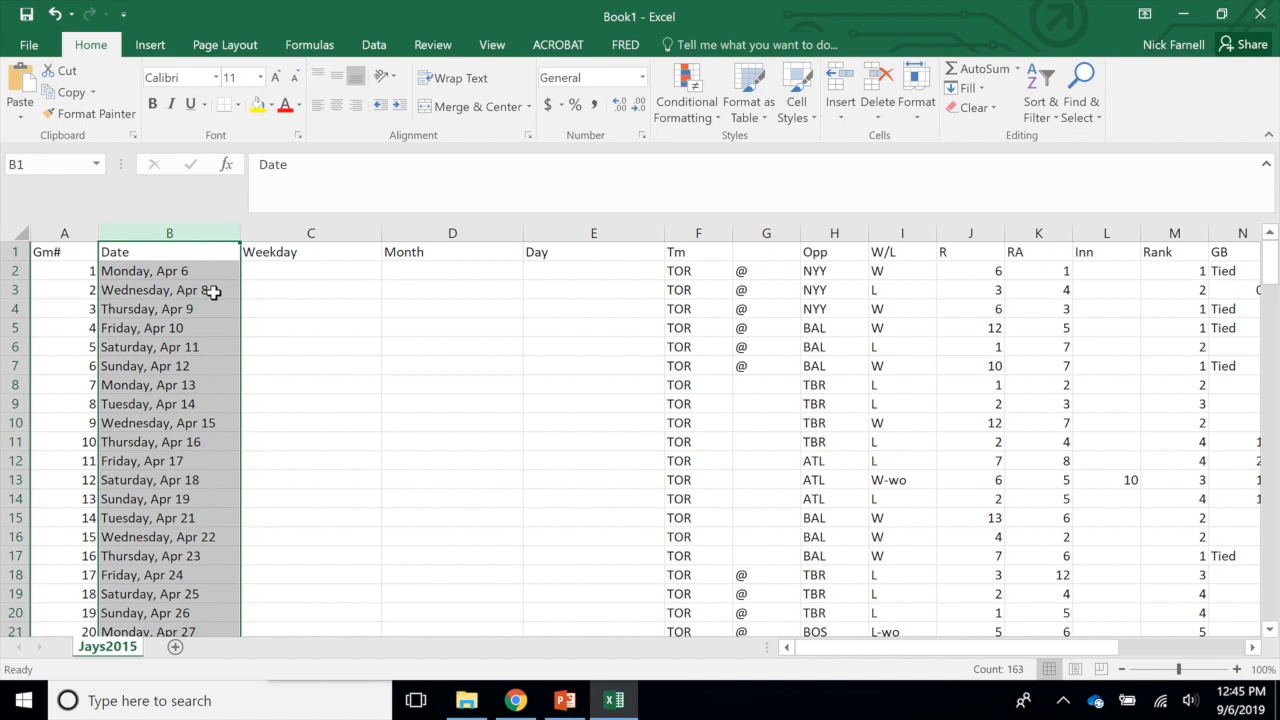
# Enter HomeAway as the header of the unlabelled column before Opp and widen the column to show the full header
pyautogui.click(773, 250)
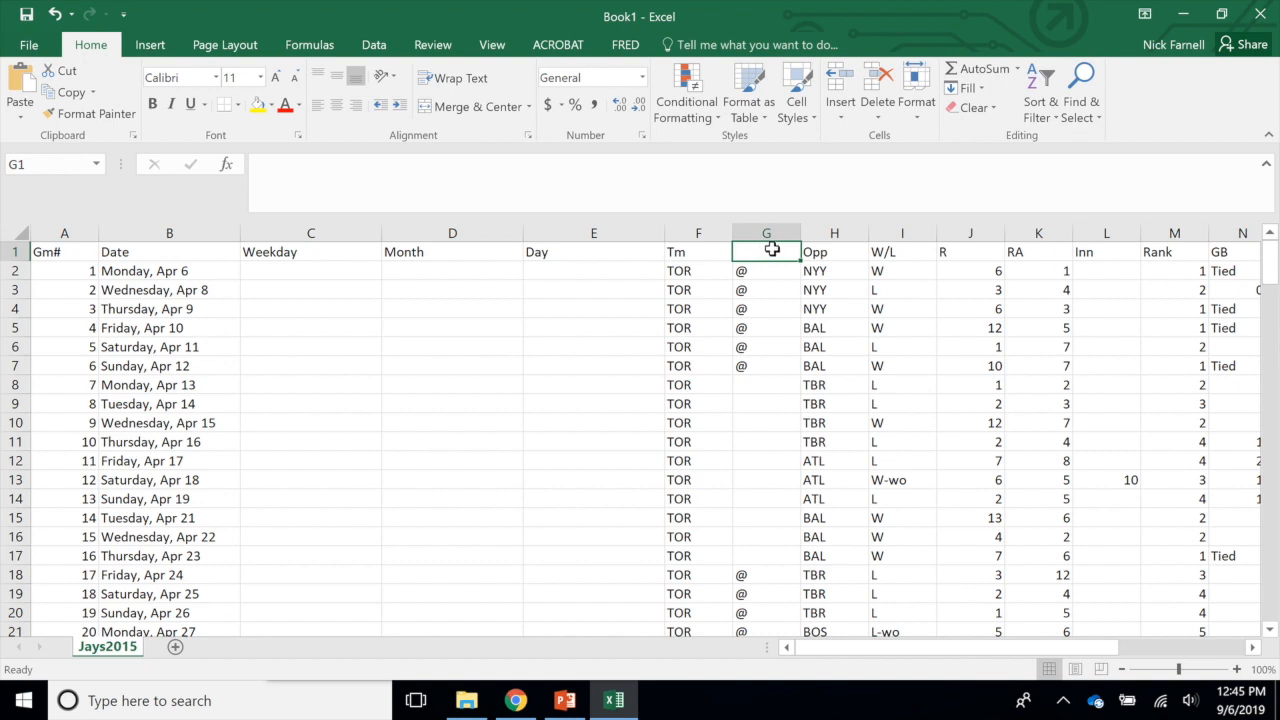
pyautogui.write('HomeA')
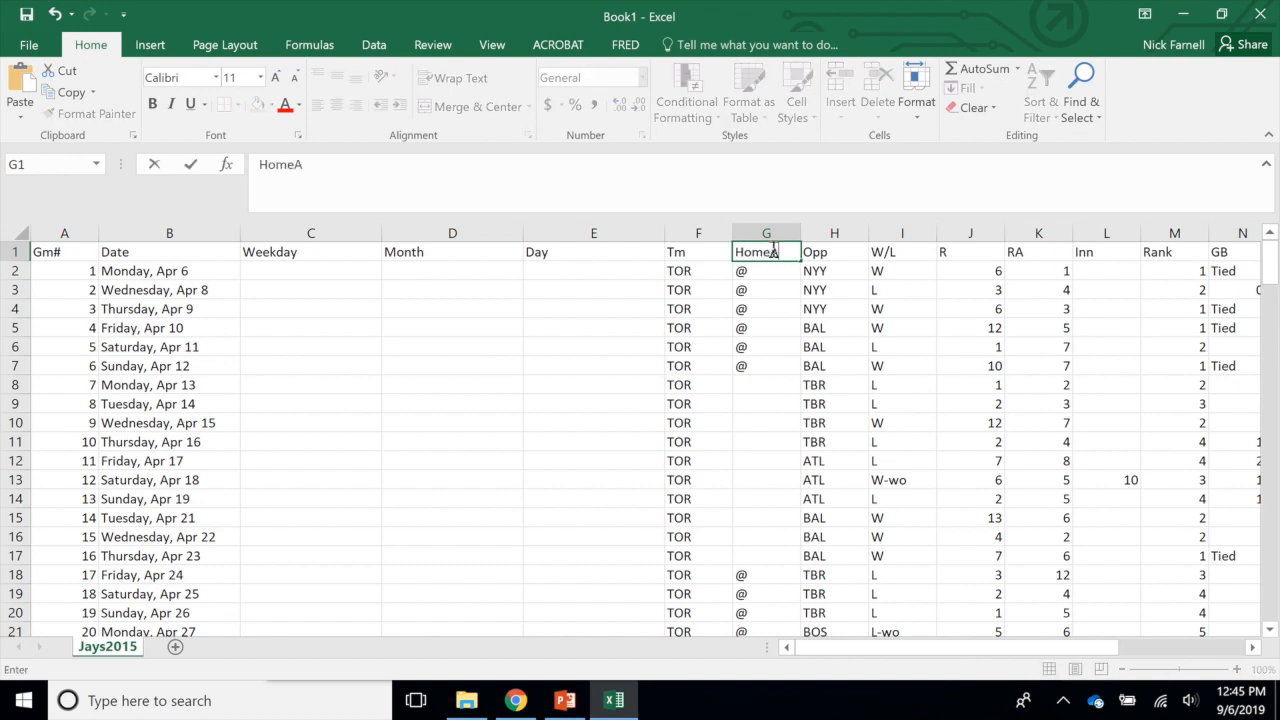
pyautogui.write('way')
pyautogui.click(781, 342)
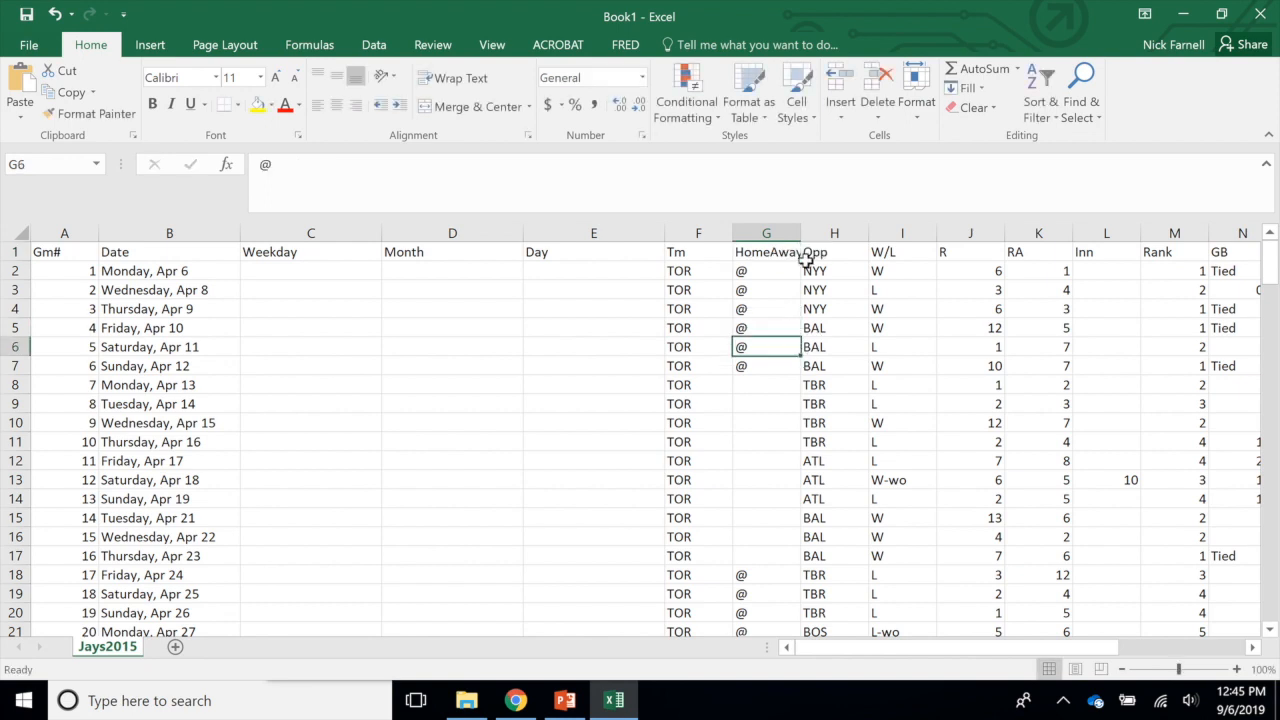
pyautogui.moveTo(801, 233); pyautogui.dragTo(824, 233)
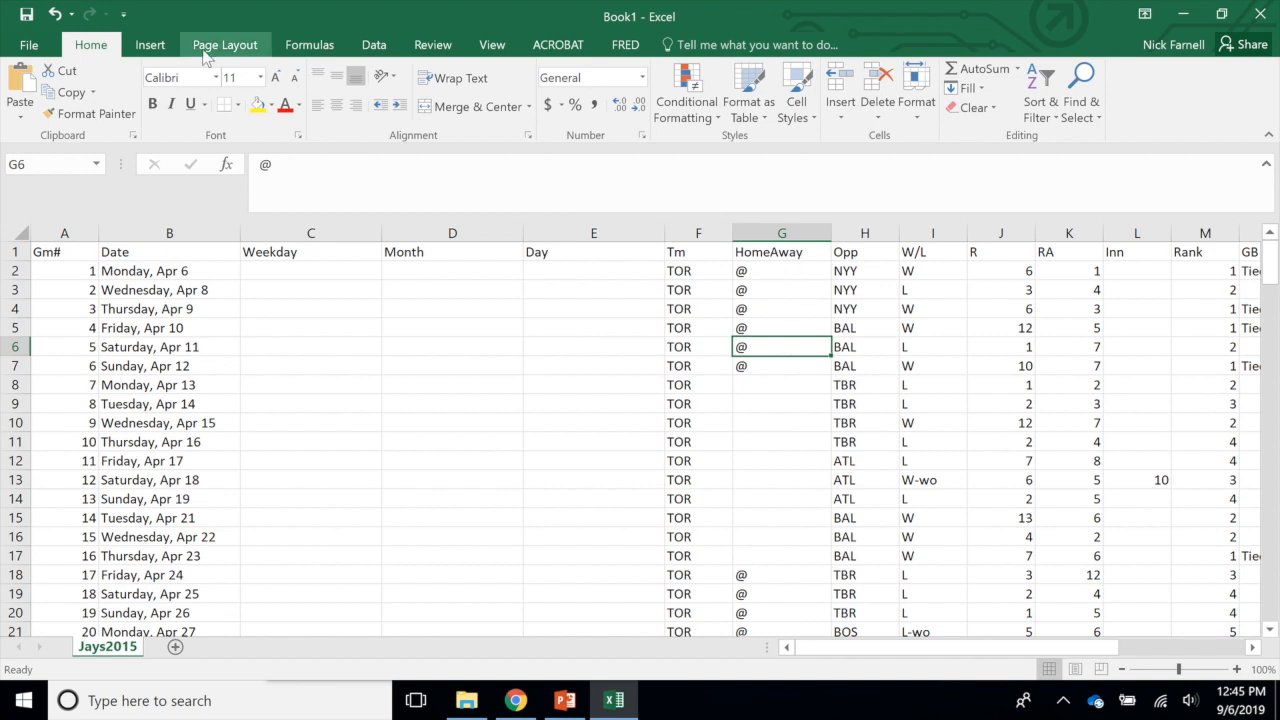
# Add filters to all the column headers in row 1
pyautogui.click(14, 252)
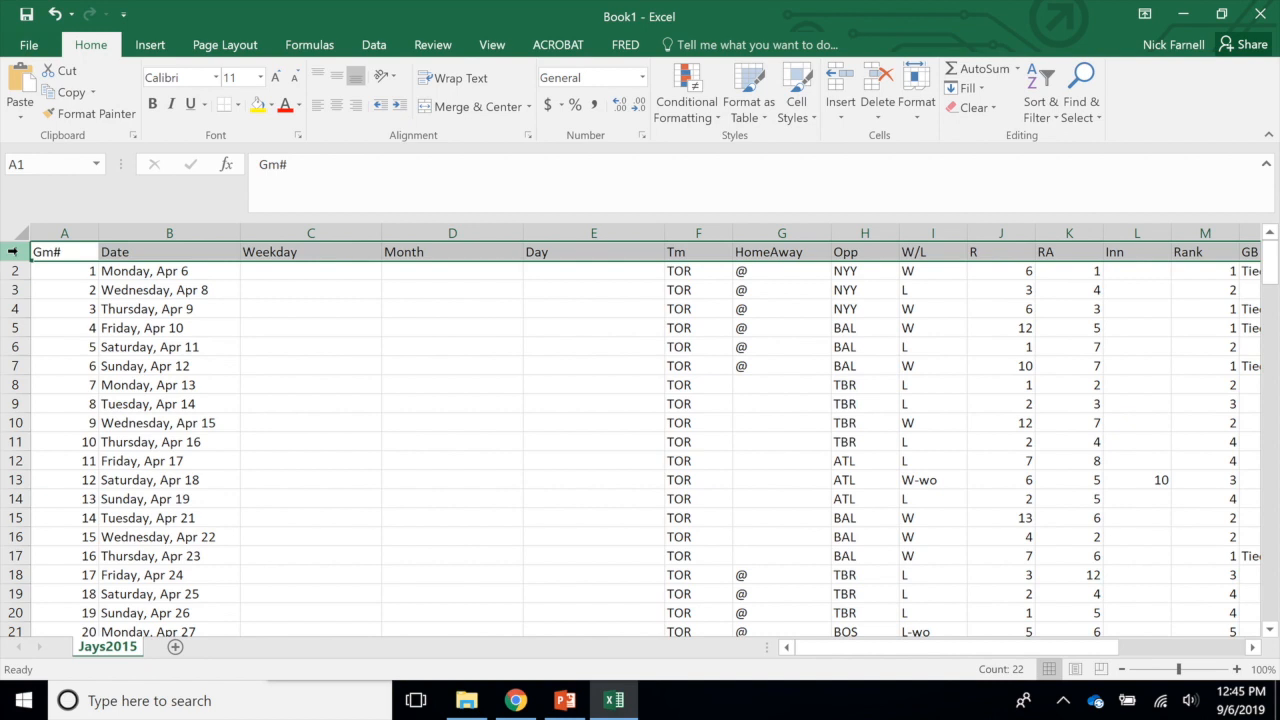
pyautogui.rightClick(14, 252)
pyautogui.press('Escape')
pyautogui.click(1054, 108)
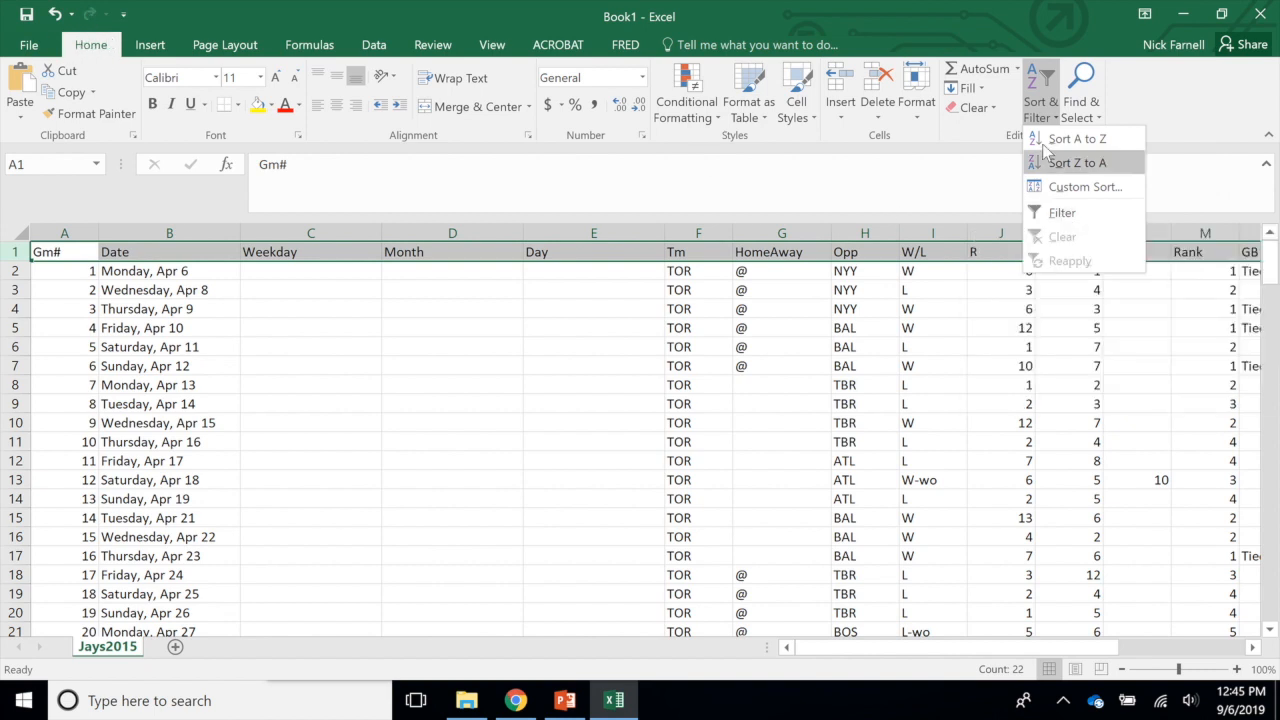
pyautogui.click(1062, 213)
pyautogui.click(608, 328)
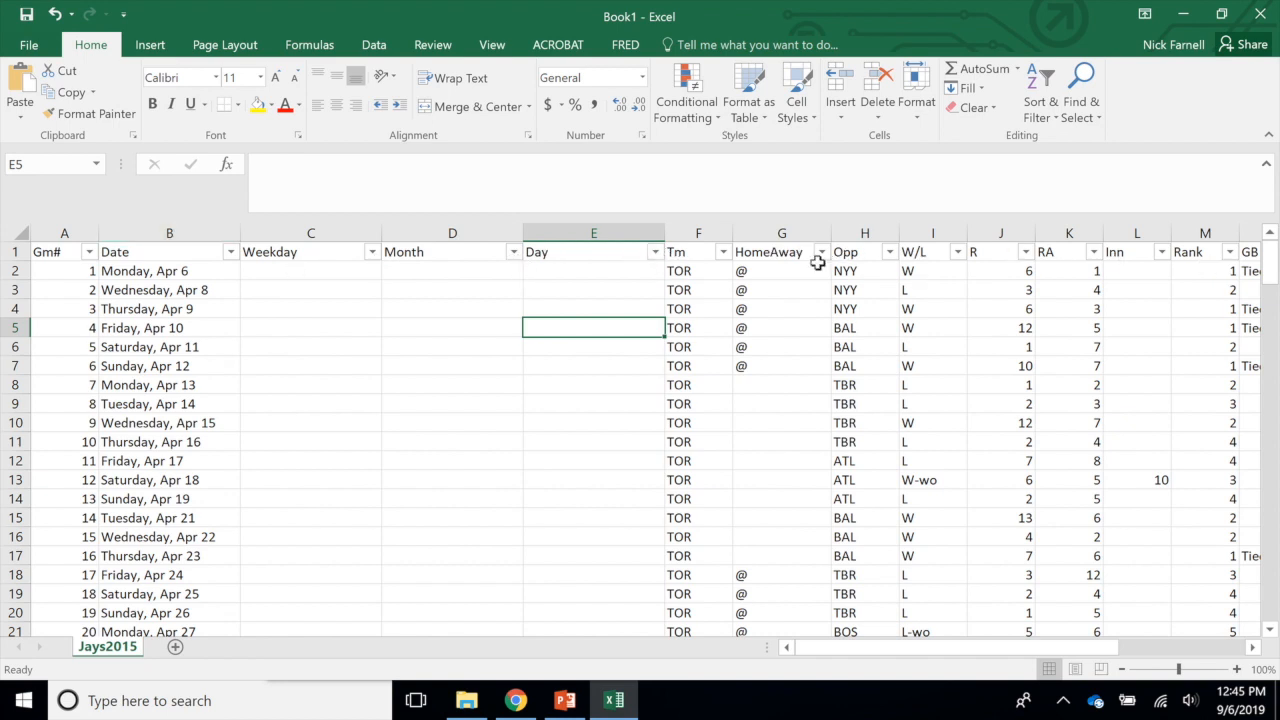
# Examine the filter options of the RA column without applying any, and look through the schedule rows further down
pyautogui.click(1094, 252)
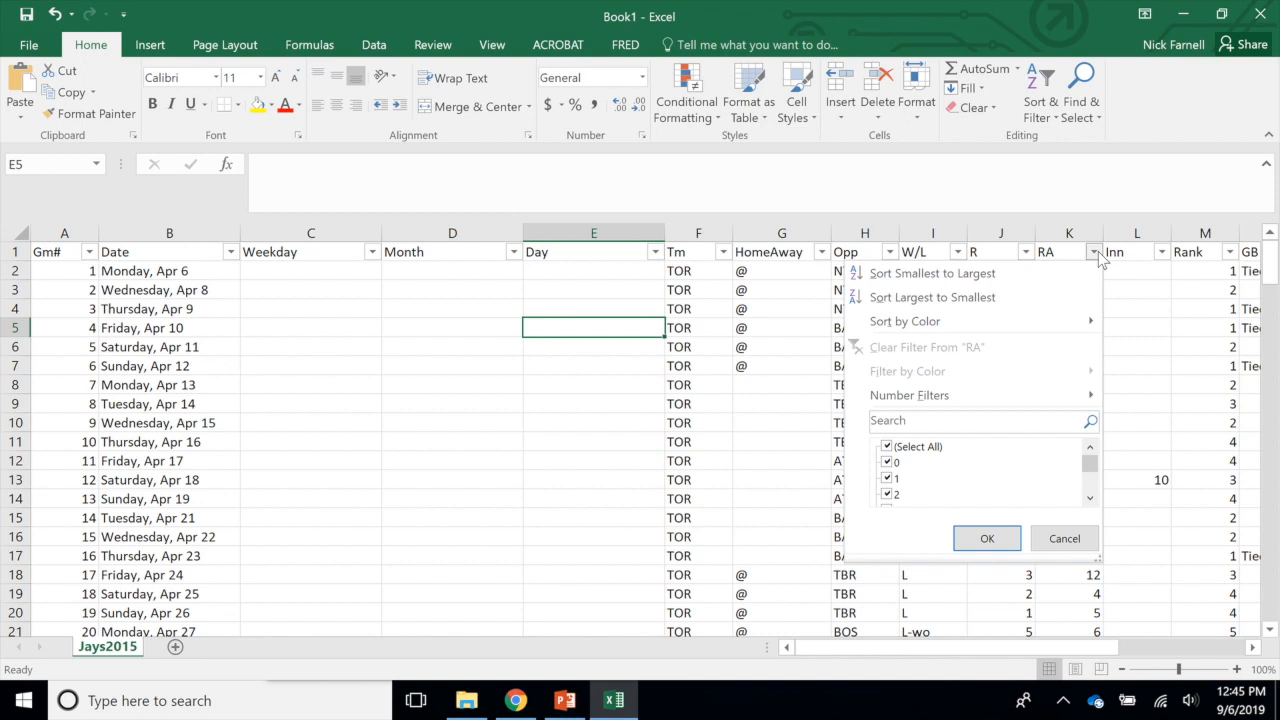
pyautogui.moveTo(1090, 463)
pyautogui.mouseDown()
pyautogui.moveTo(1092, 482)
pyautogui.moveTo(1091, 448)
pyautogui.mouseUp()
pyautogui.click(1064, 538)
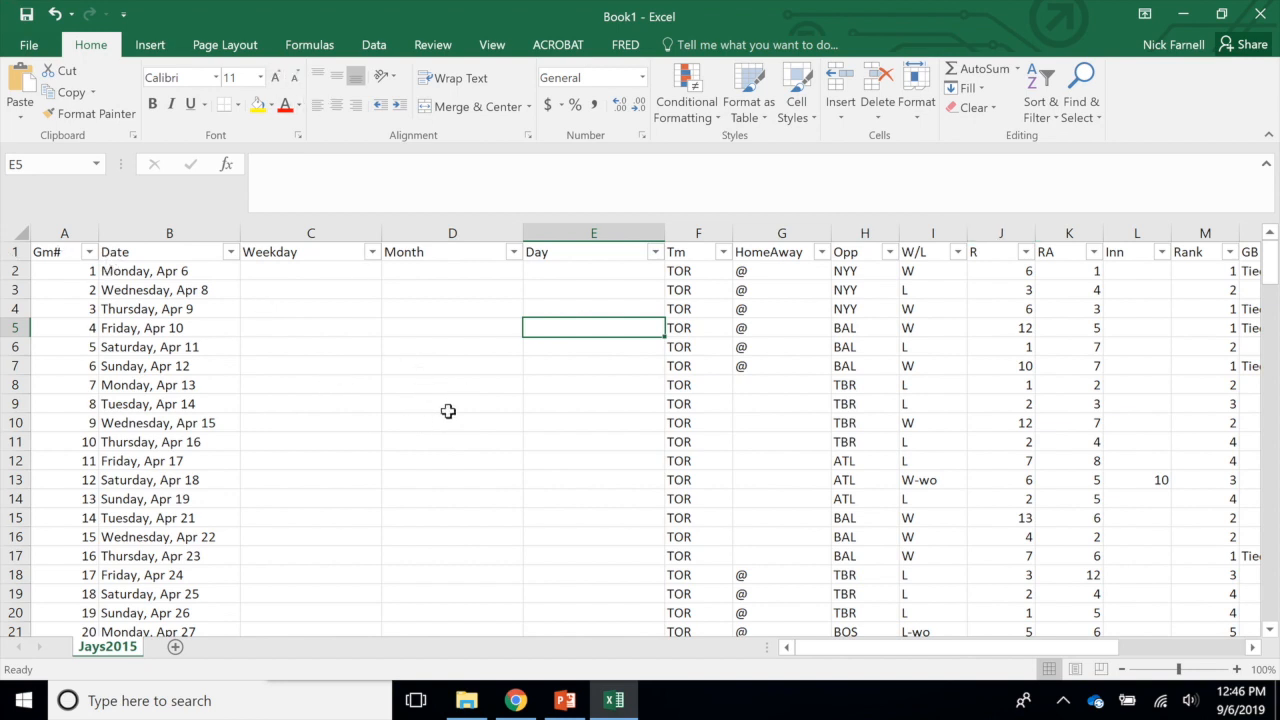
pyautogui.scroll(-20, 448, 411)
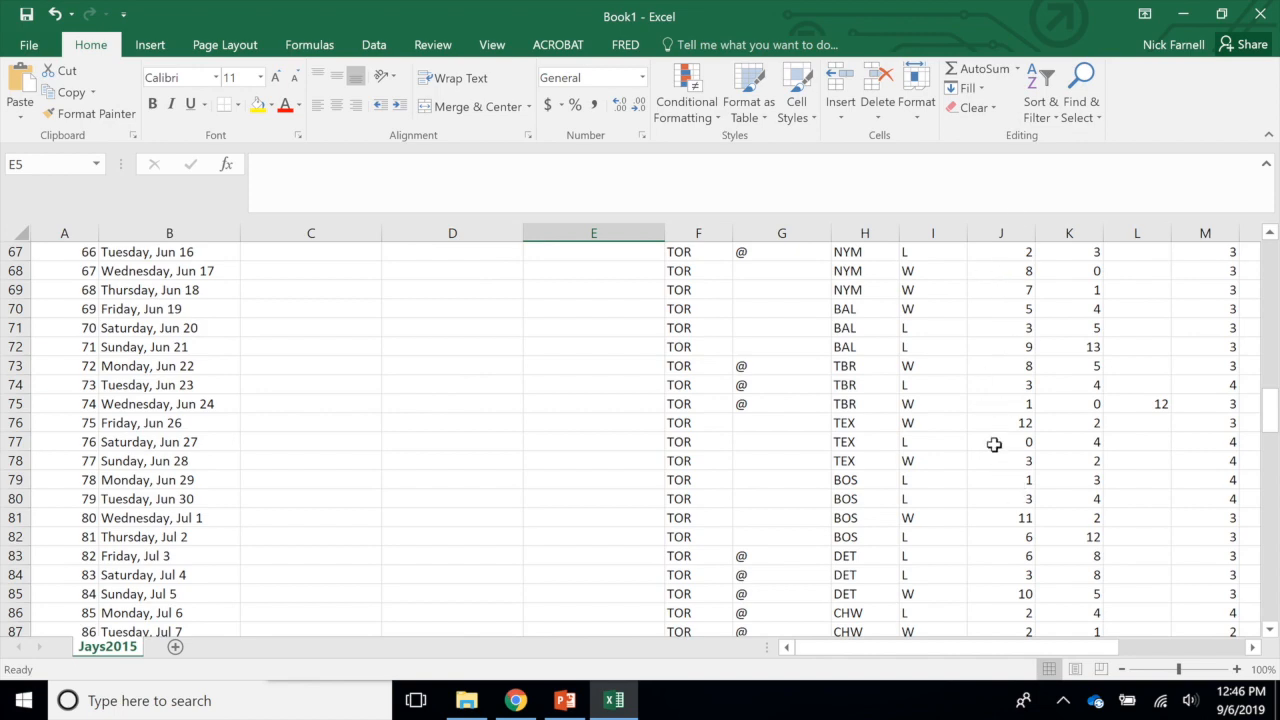
# Freeze the top row of the sheet so the headers remain in view, and scroll through the schedule to check it
pyautogui.scroll(6, 1007, 297)
pyautogui.scroll(16, 1007, 297)
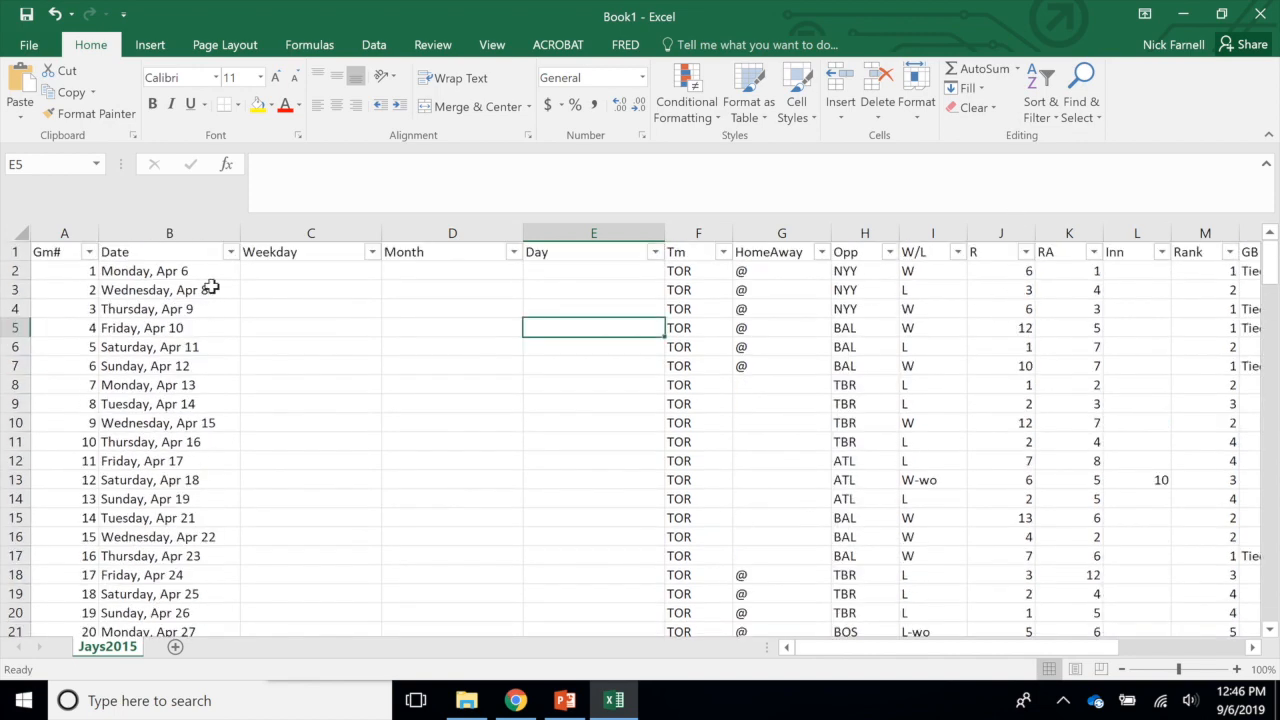
pyautogui.click(14, 252)
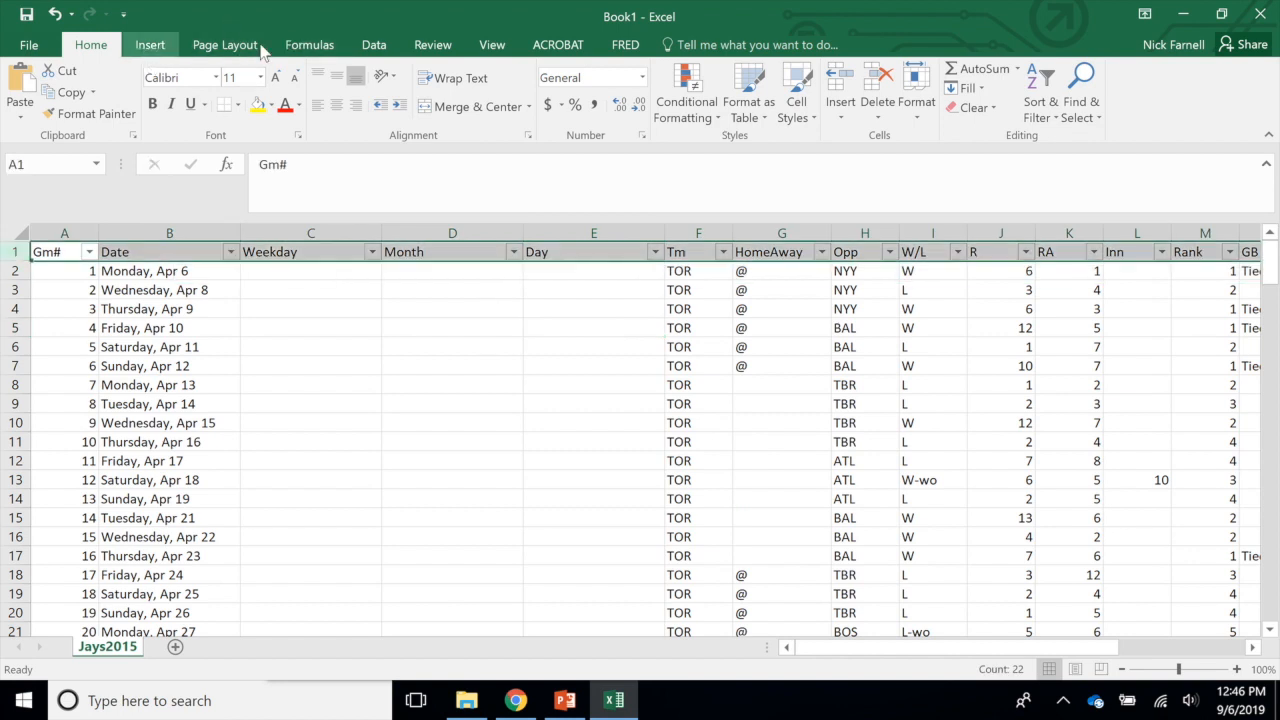
pyautogui.click(491, 45)
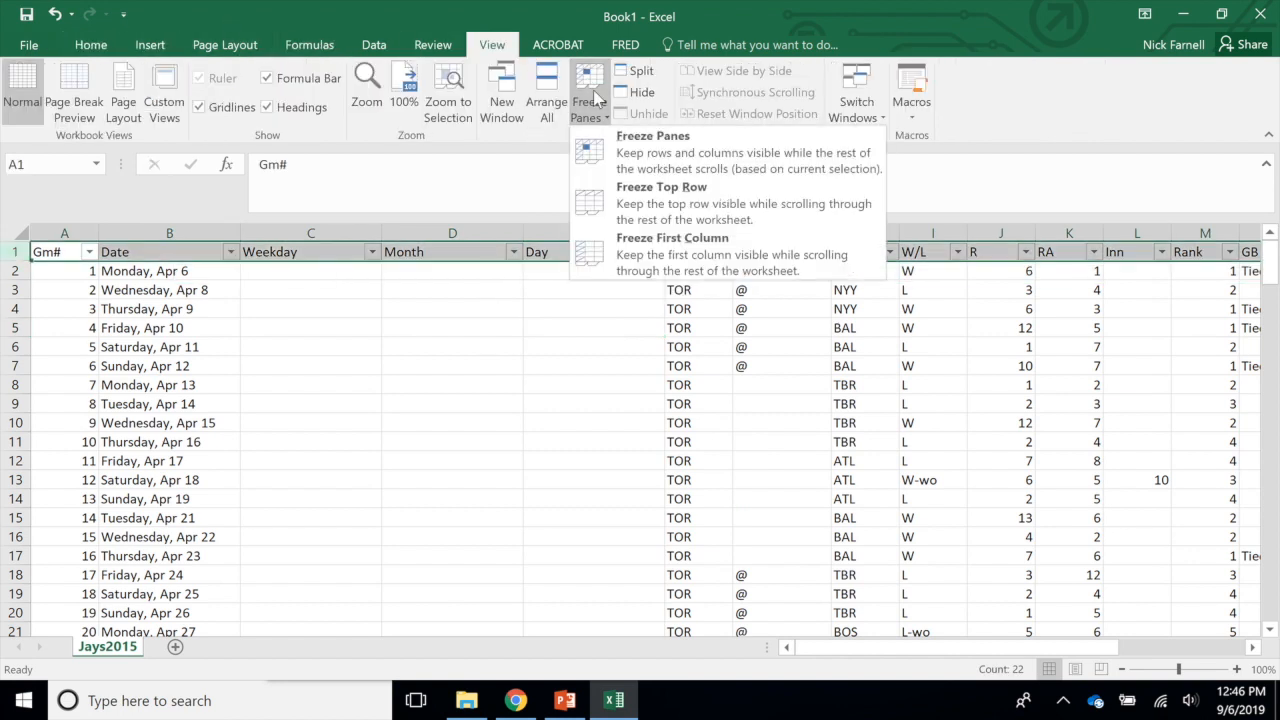
pyautogui.click(688, 203)
pyautogui.scroll(-7, 400, 386)
pyautogui.scroll(-13, 399, 389)
pyautogui.scroll(8, 403, 392)
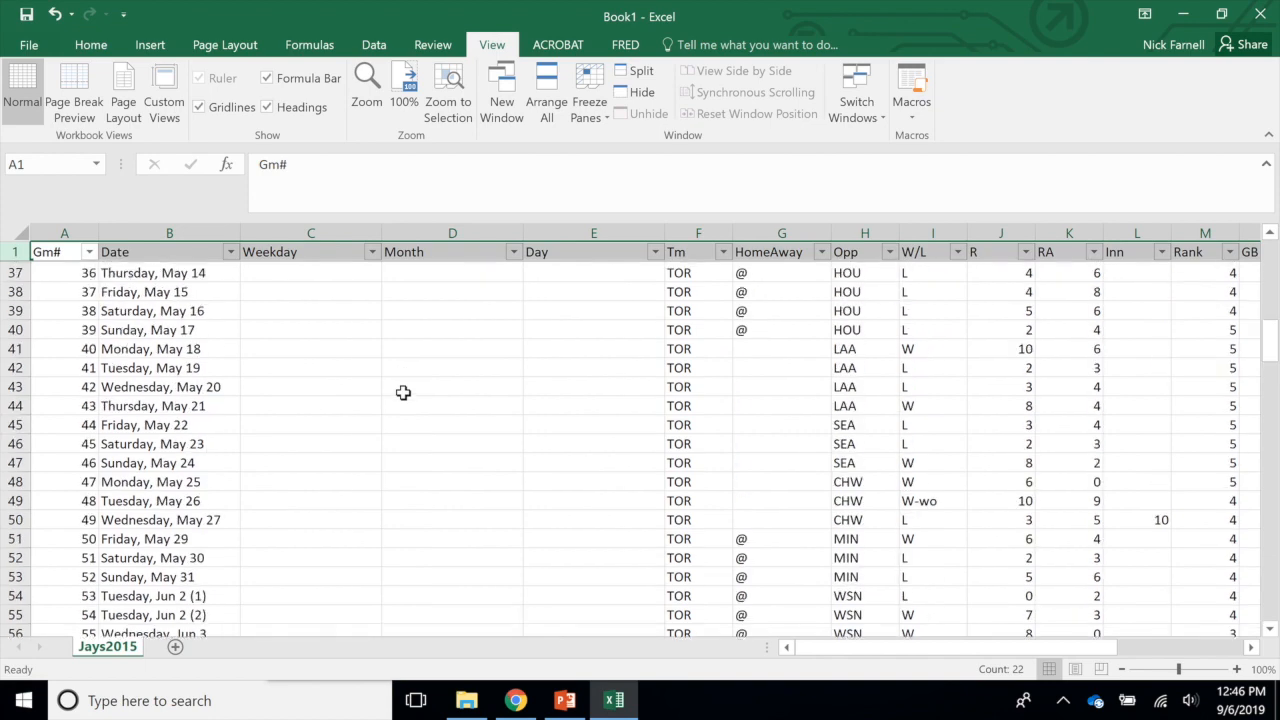
pyautogui.scroll(12, 403, 392)
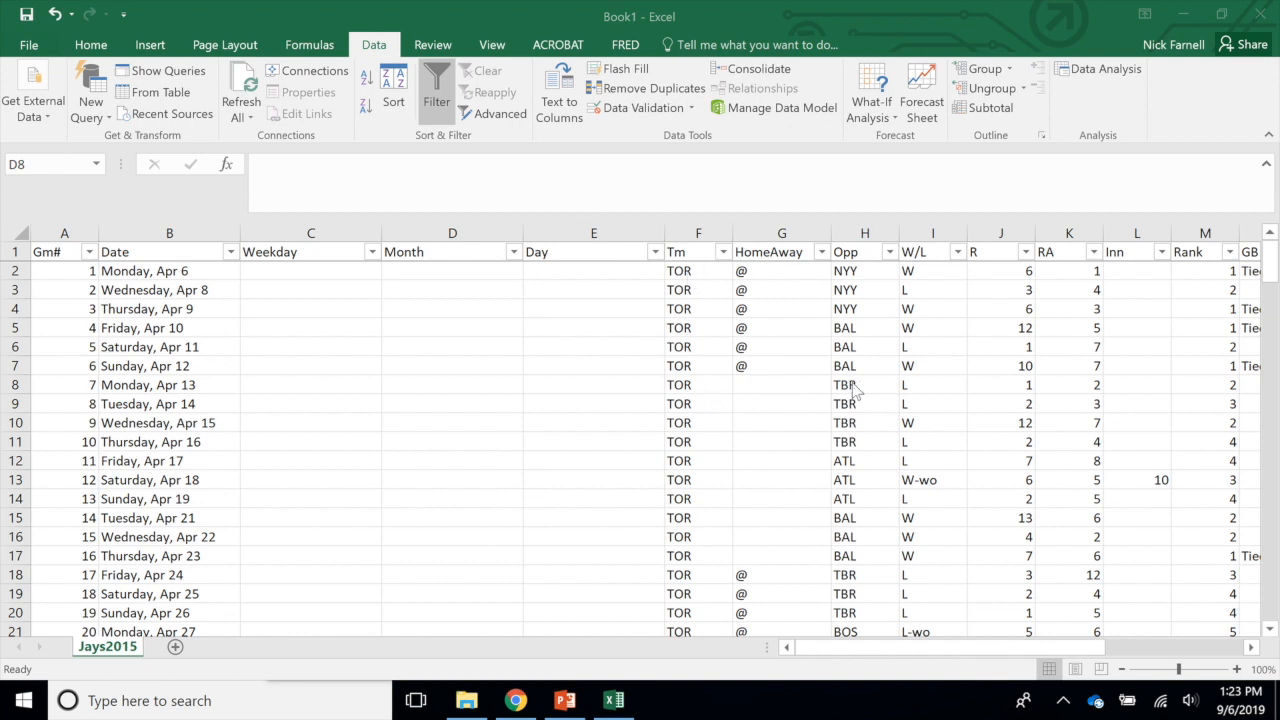
pyautogui.click(155, 271)
pyautogui.click(173, 272)
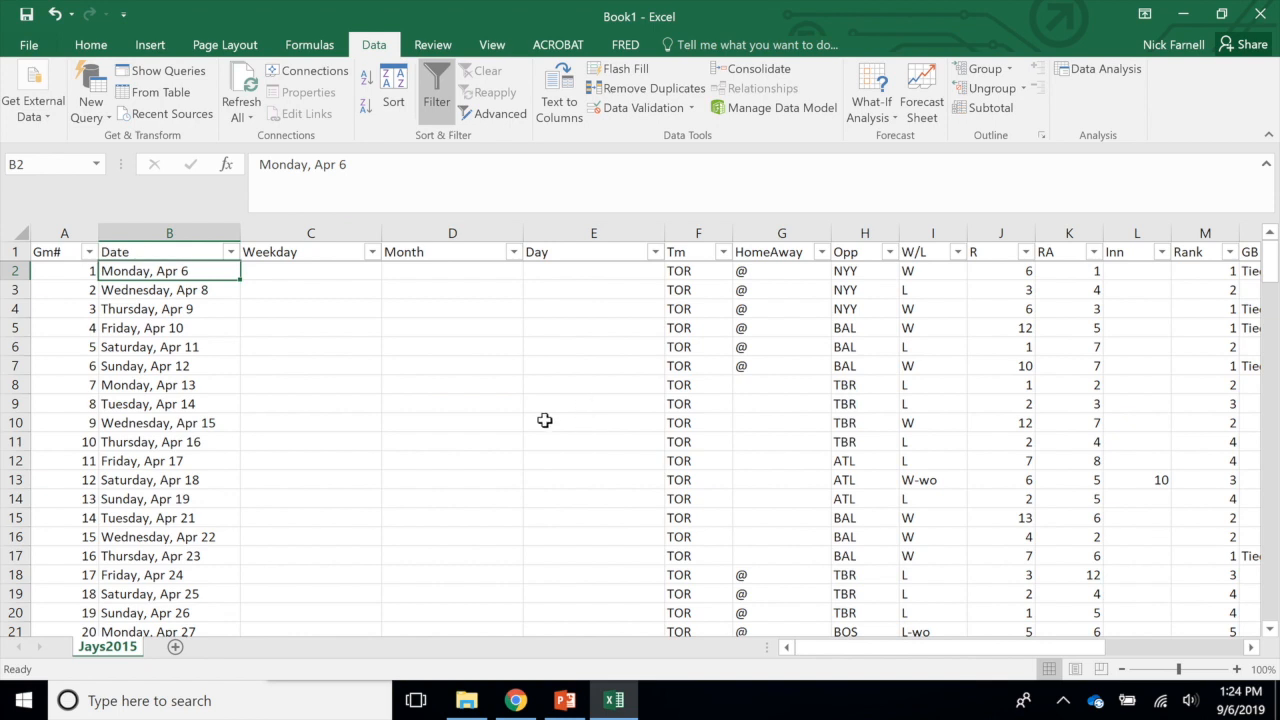
pyautogui.click(163, 232)
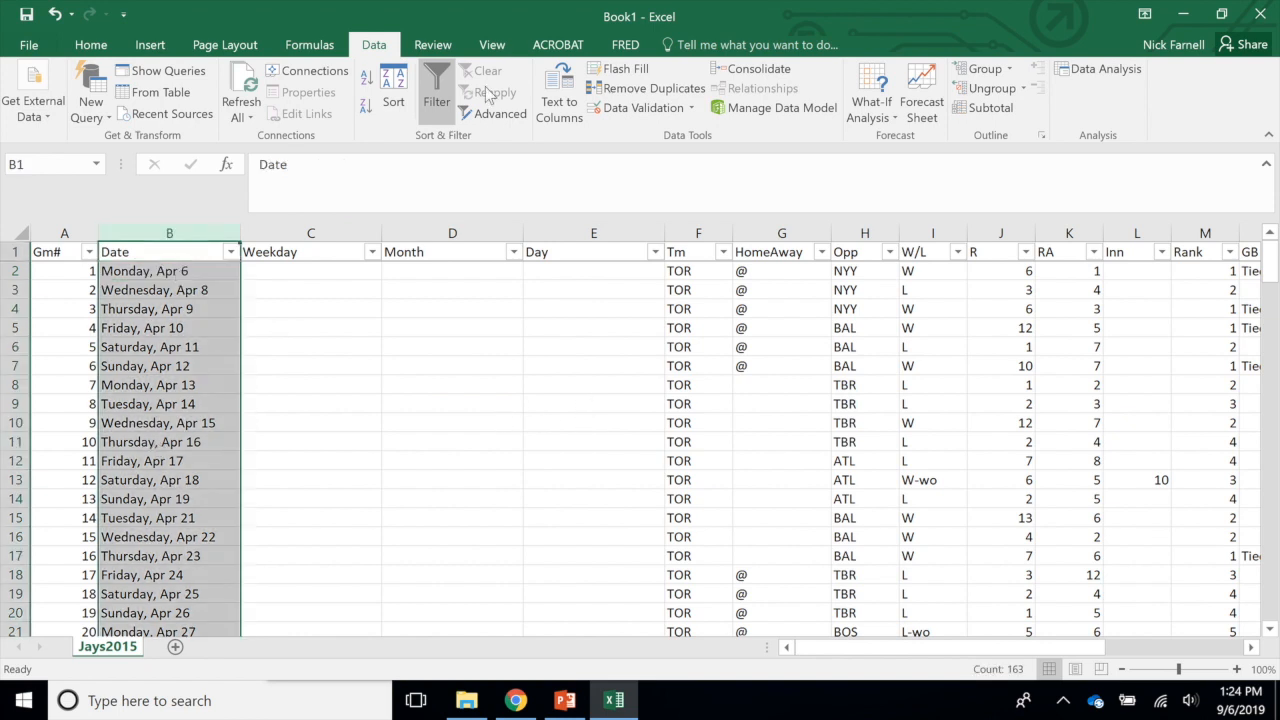
pyautogui.click(570, 90)
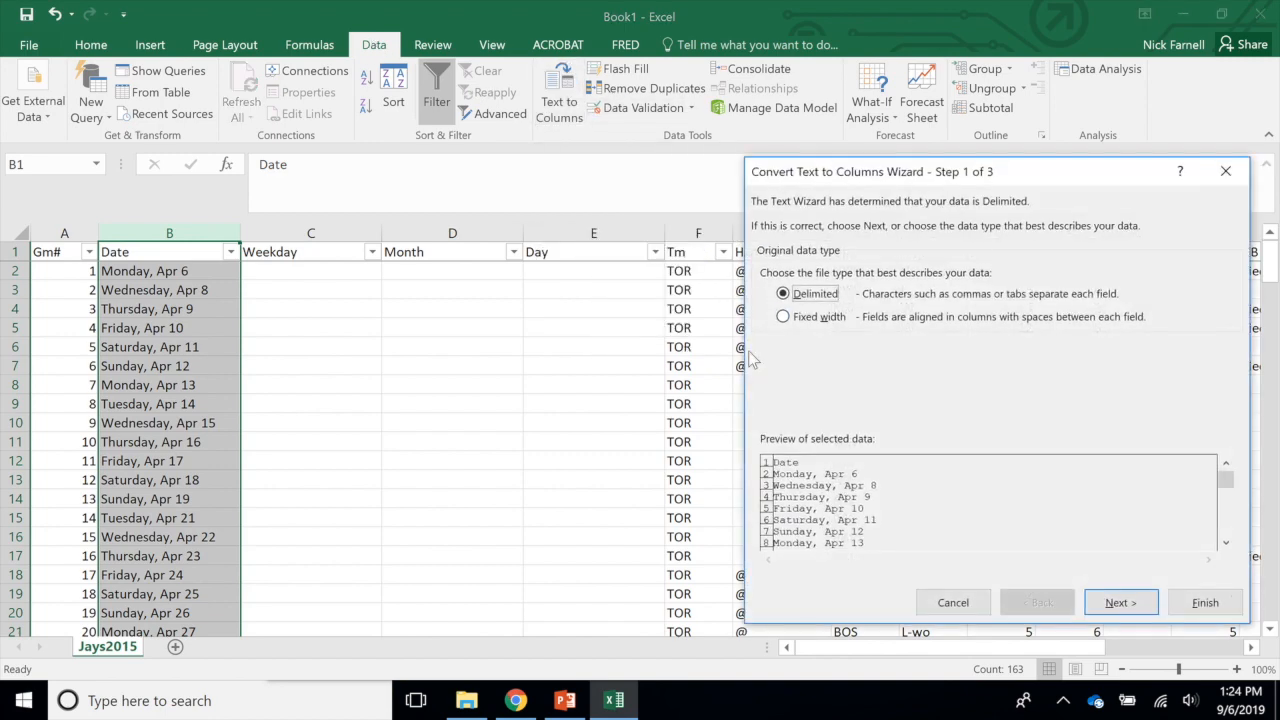
pyautogui.moveTo(985, 175); pyautogui.dragTo(863, 114)
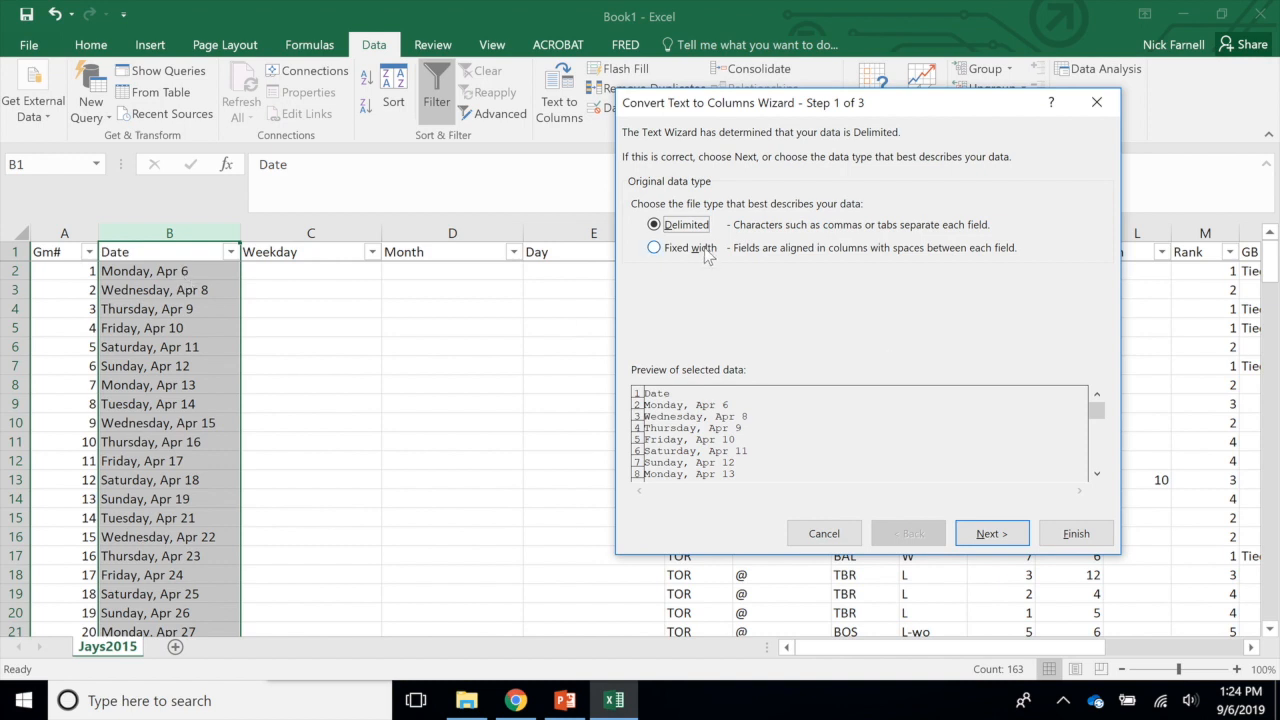
pyautogui.click(990, 534)
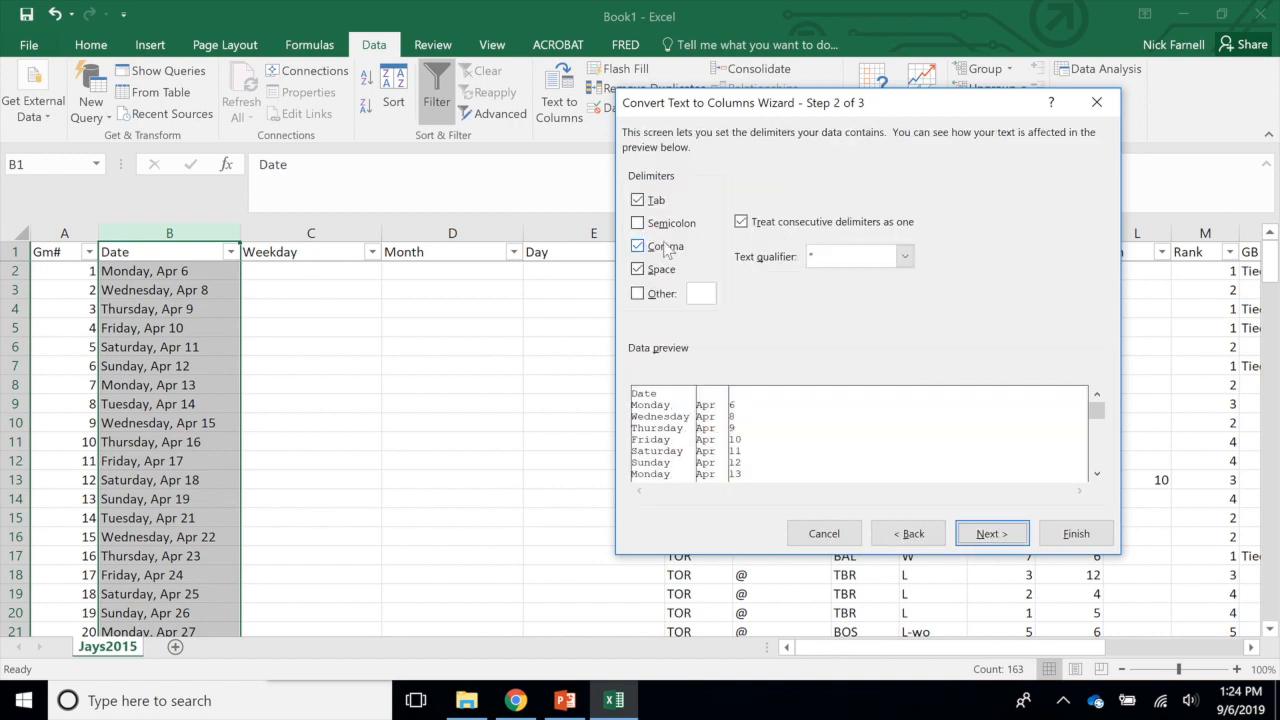
pyautogui.click(663, 250)
pyautogui.click(637, 268)
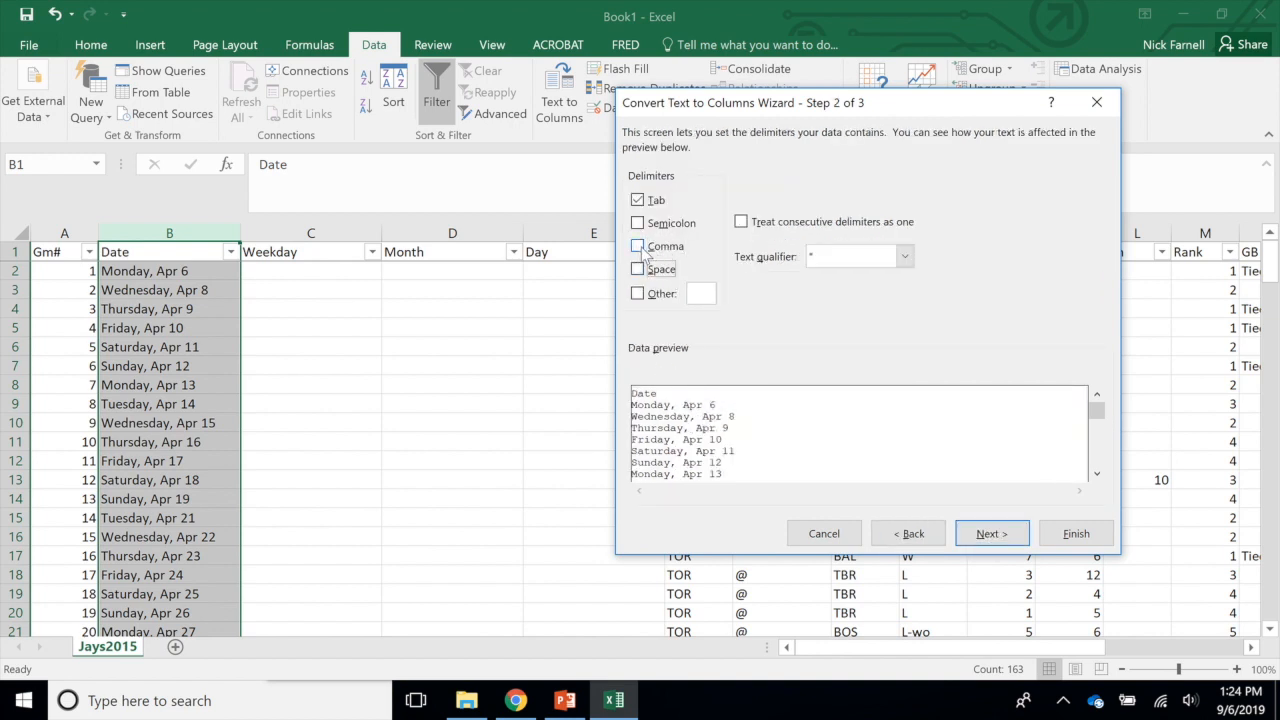
pyautogui.click(658, 250)
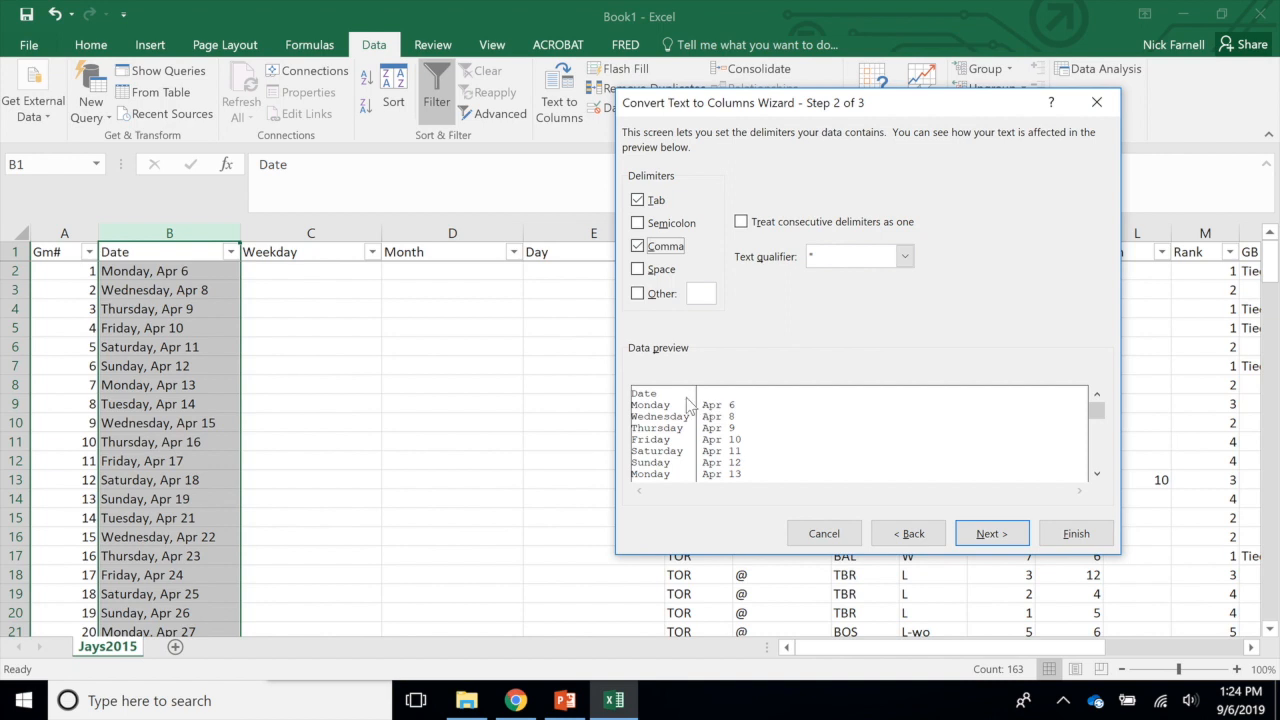
pyautogui.click(638, 270)
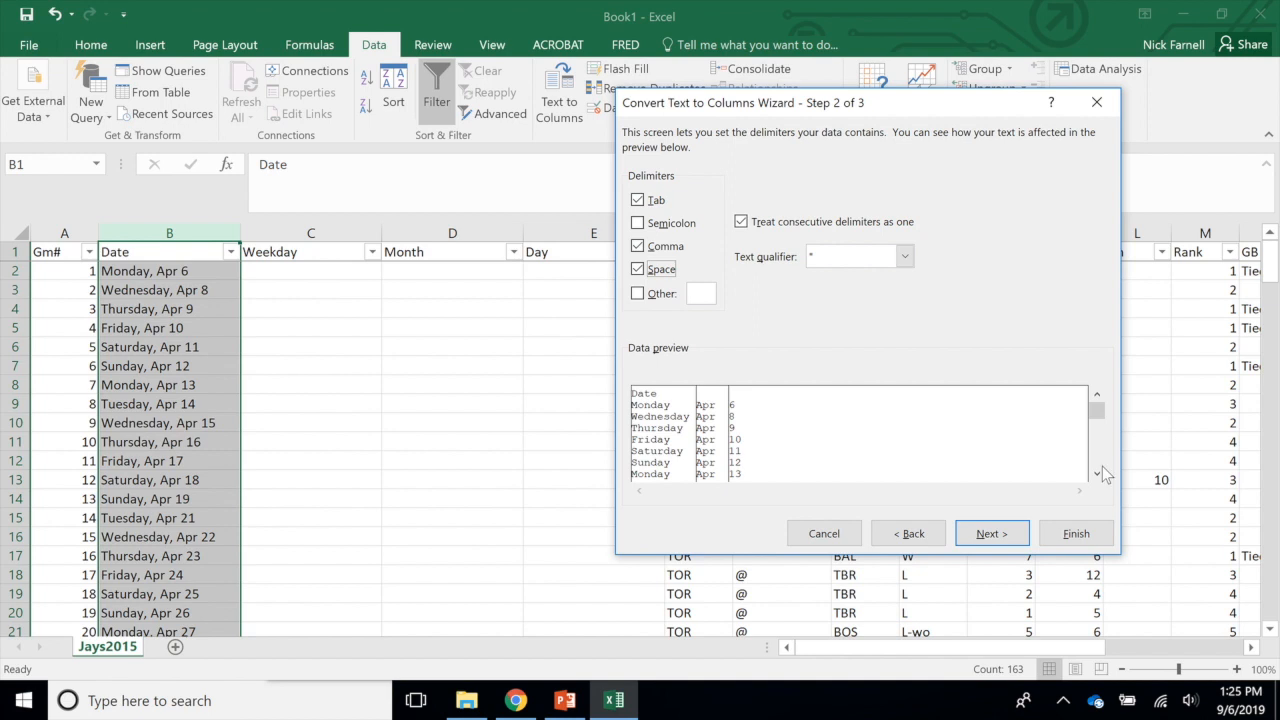
pyautogui.scroll(-10, 1097, 455)
pyautogui.scroll(-4, 1100, 467)
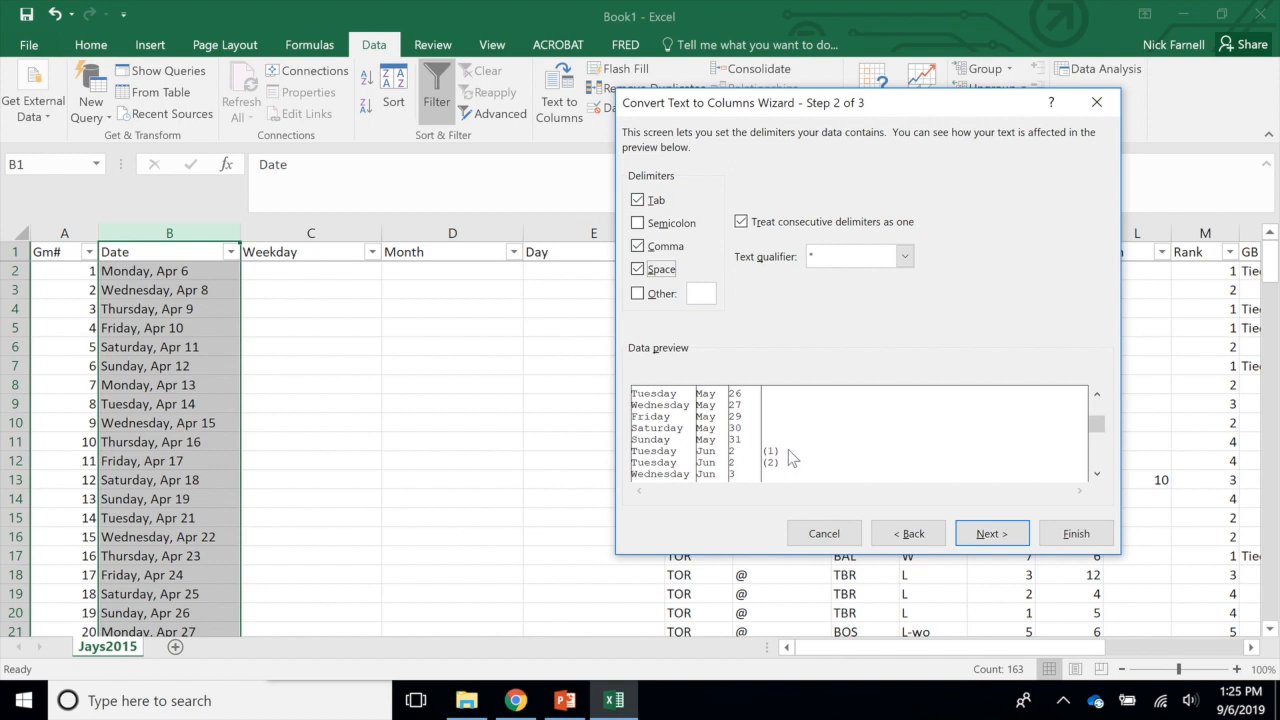
pyautogui.click(842, 543)
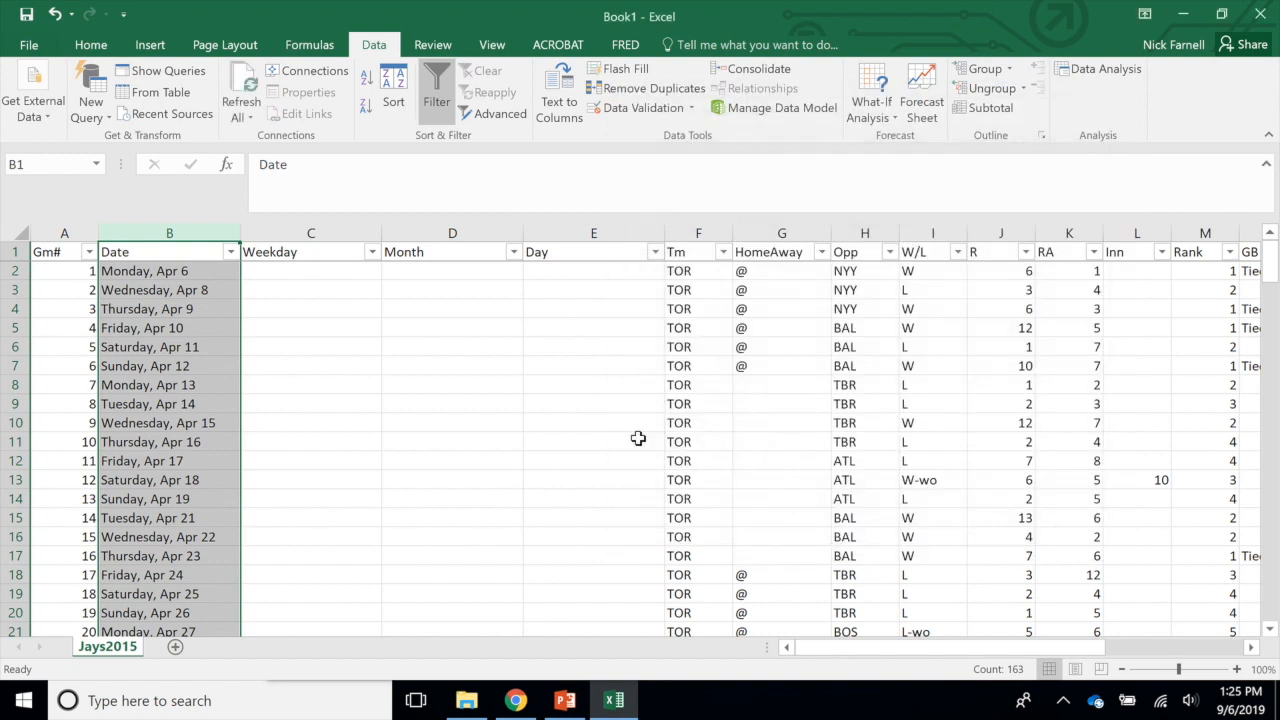
# Insert a column before Tm and give it the header GameDayNum
pyautogui.rightClick(637, 226)
pyautogui.press('Escape')
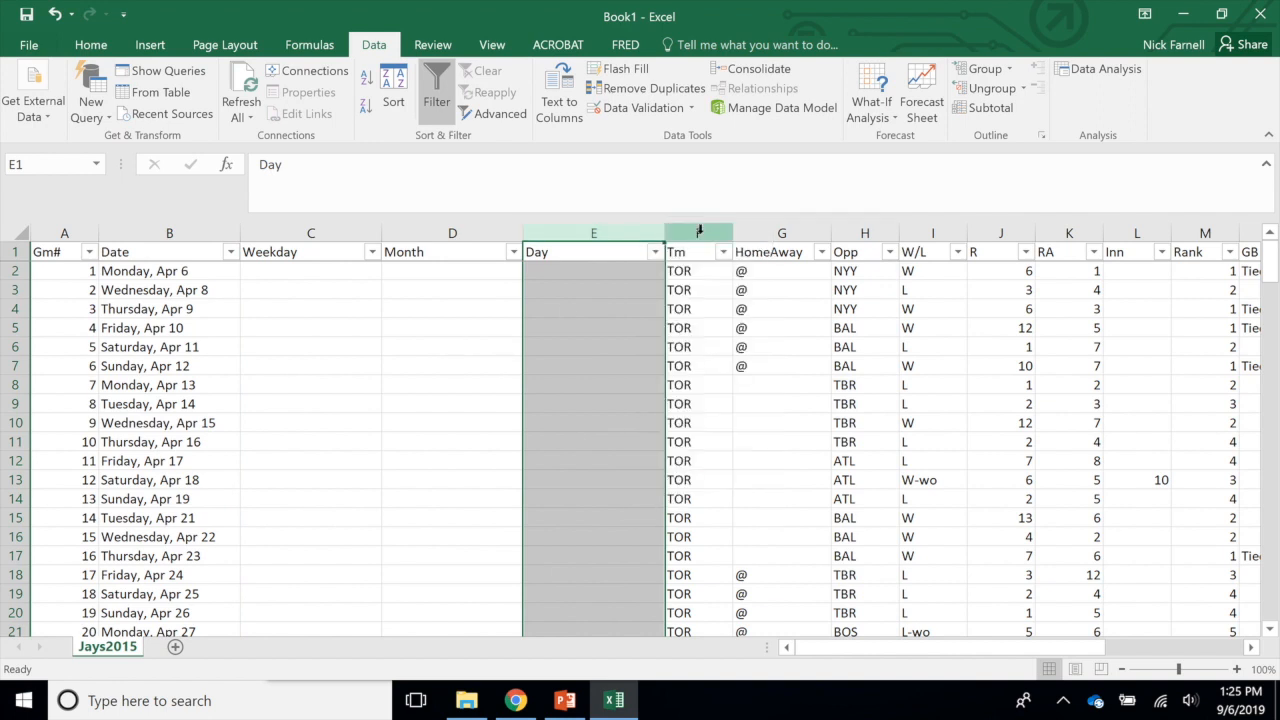
pyautogui.click(698, 232)
pyautogui.rightClick(690, 230)
pyautogui.click(760, 368)
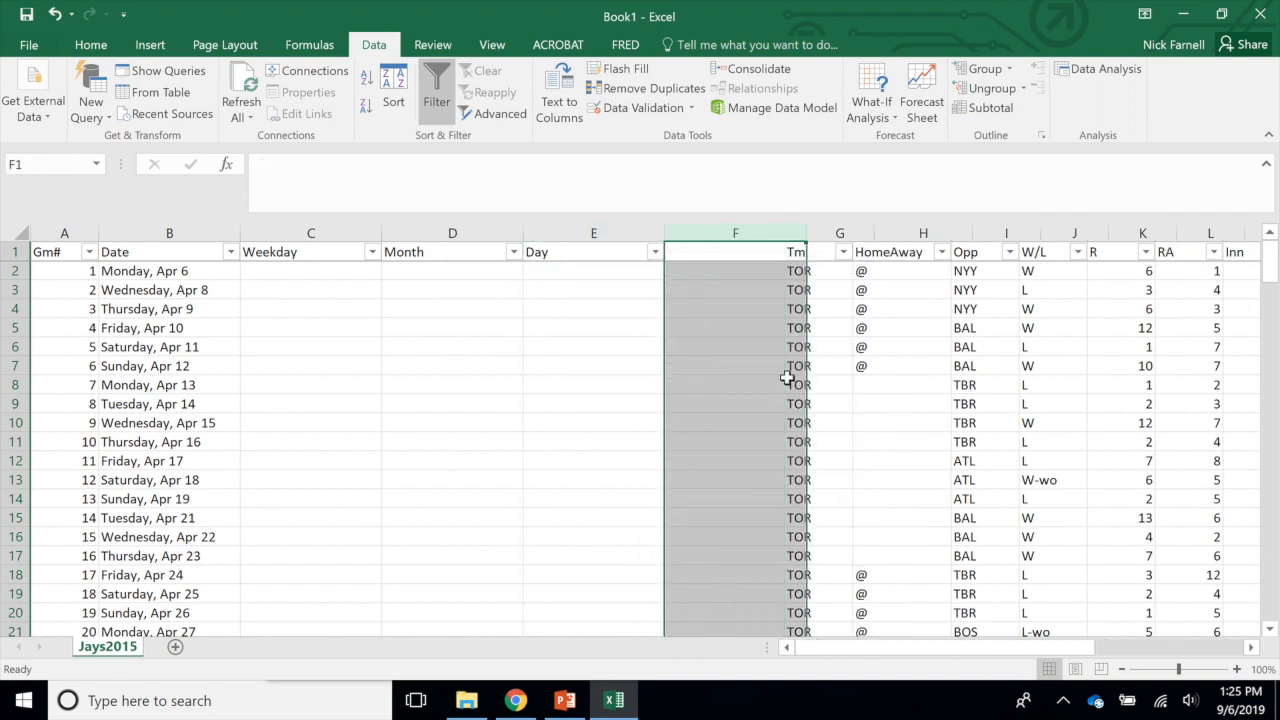
pyautogui.click(729, 257)
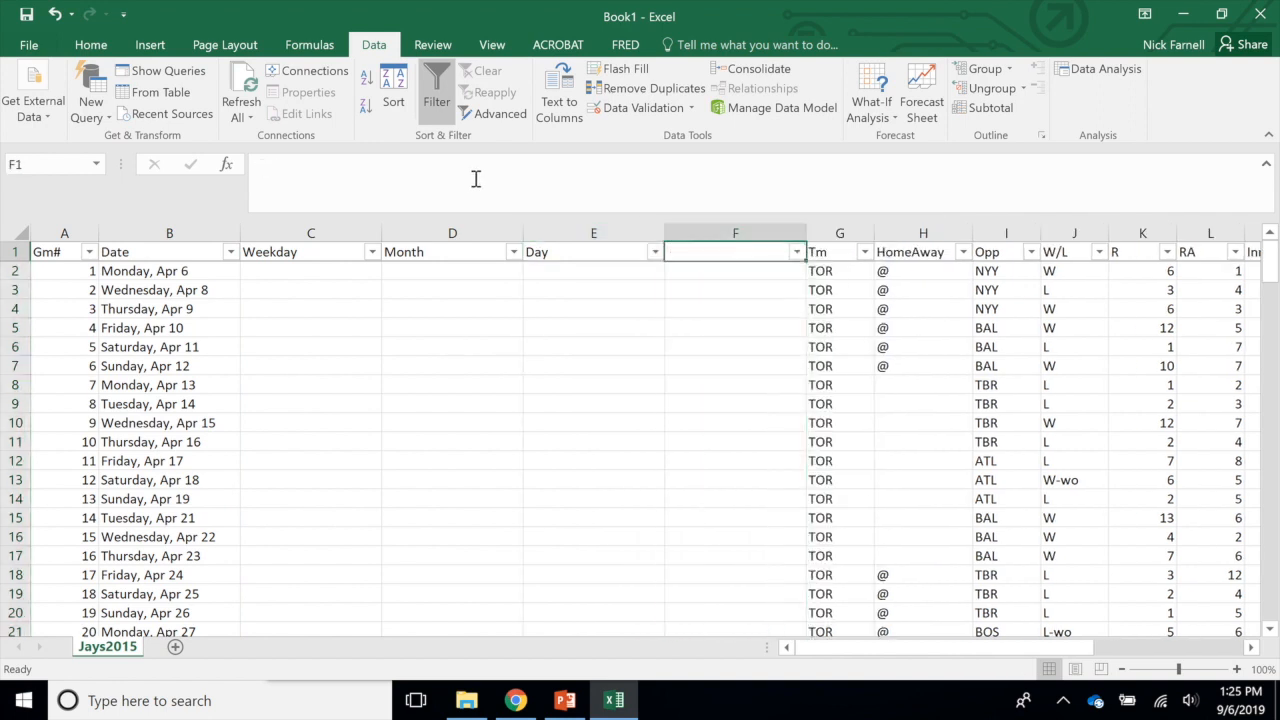
pyautogui.click(476, 179)
pyautogui.write('Game')
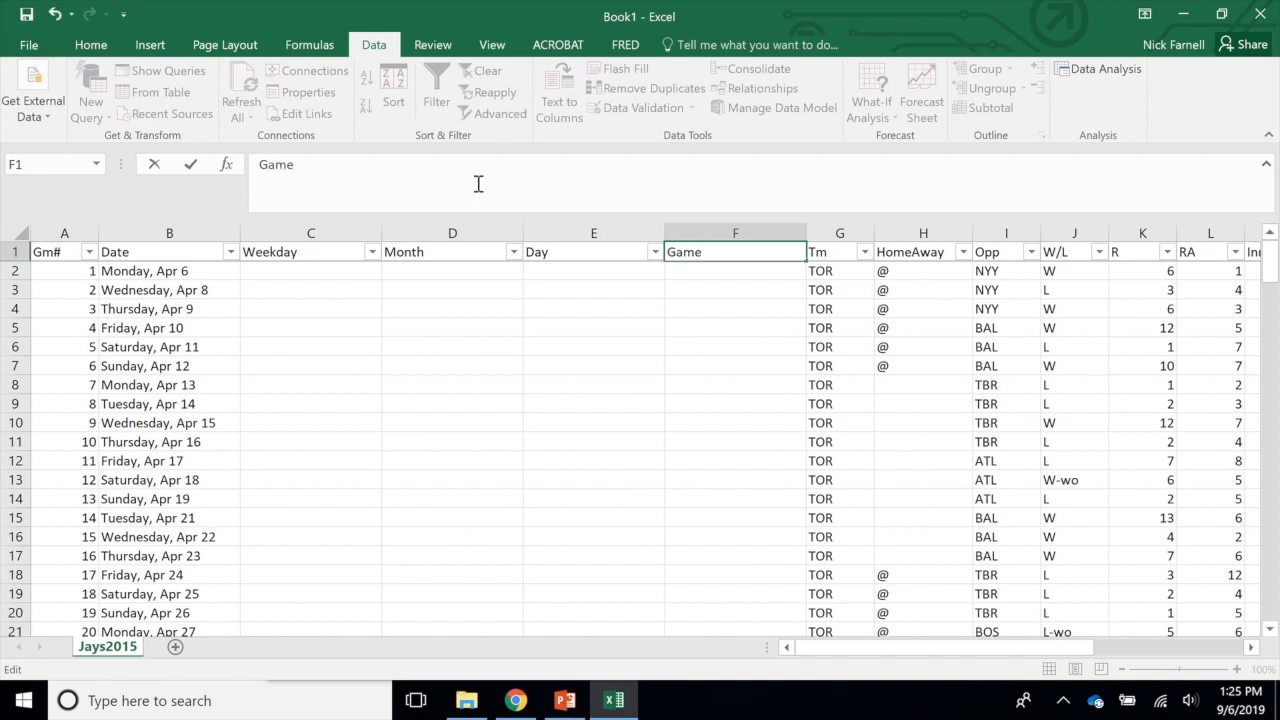
pyautogui.write('DayNum')
pyautogui.press('Return')
pyautogui.click(690, 382)
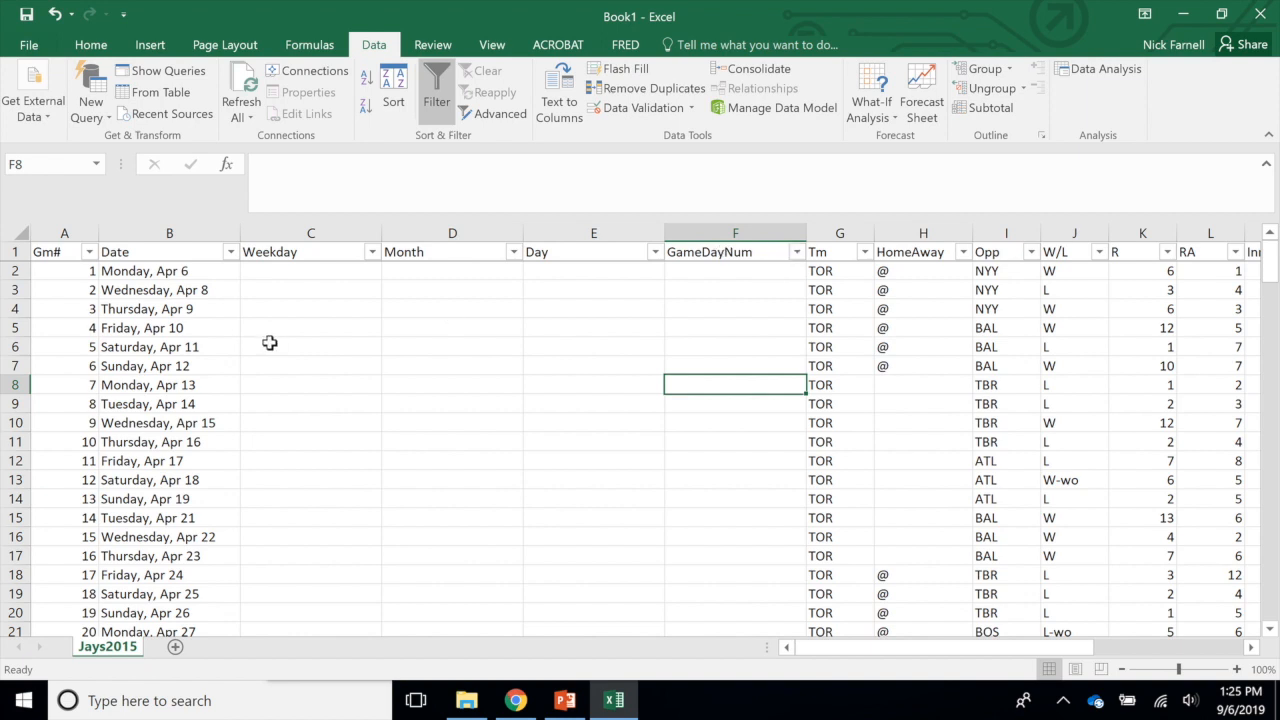
# Split the Date column with Text to Columns using tab, comma and space delimiters, replacing the existing data in the neighbouring columns
pyautogui.click(166, 236)
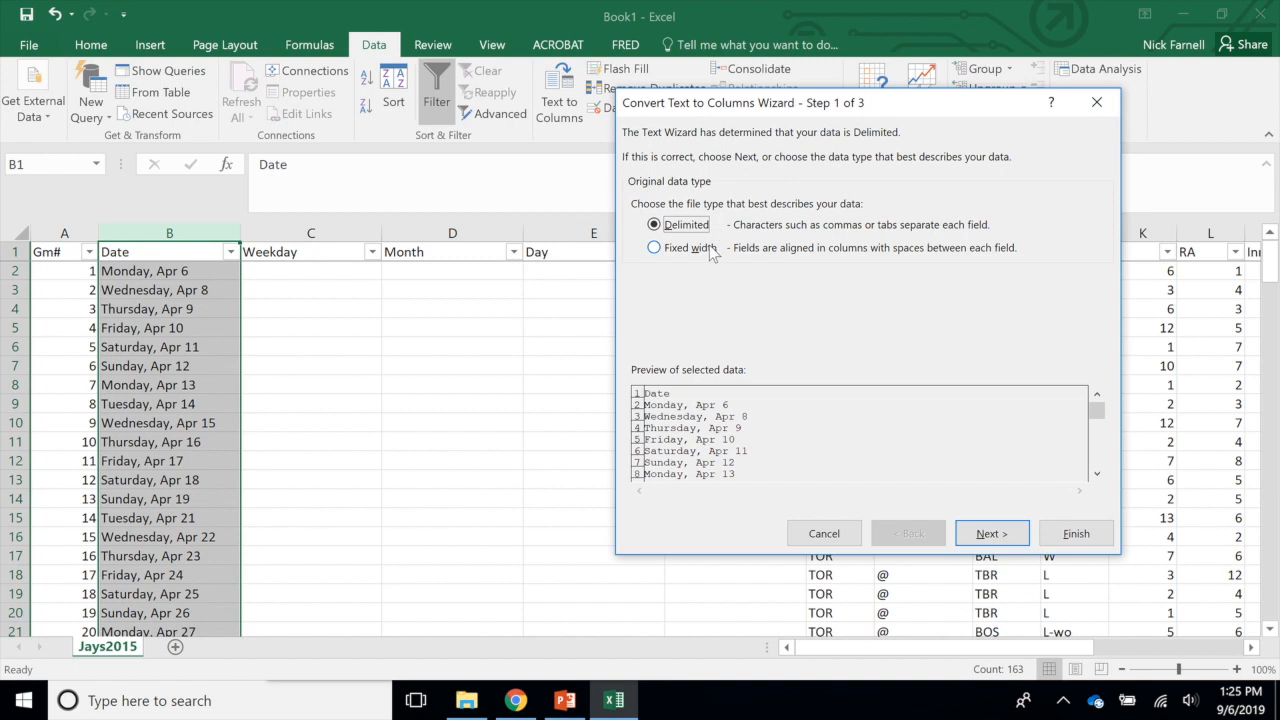
pyautogui.click(991, 533)
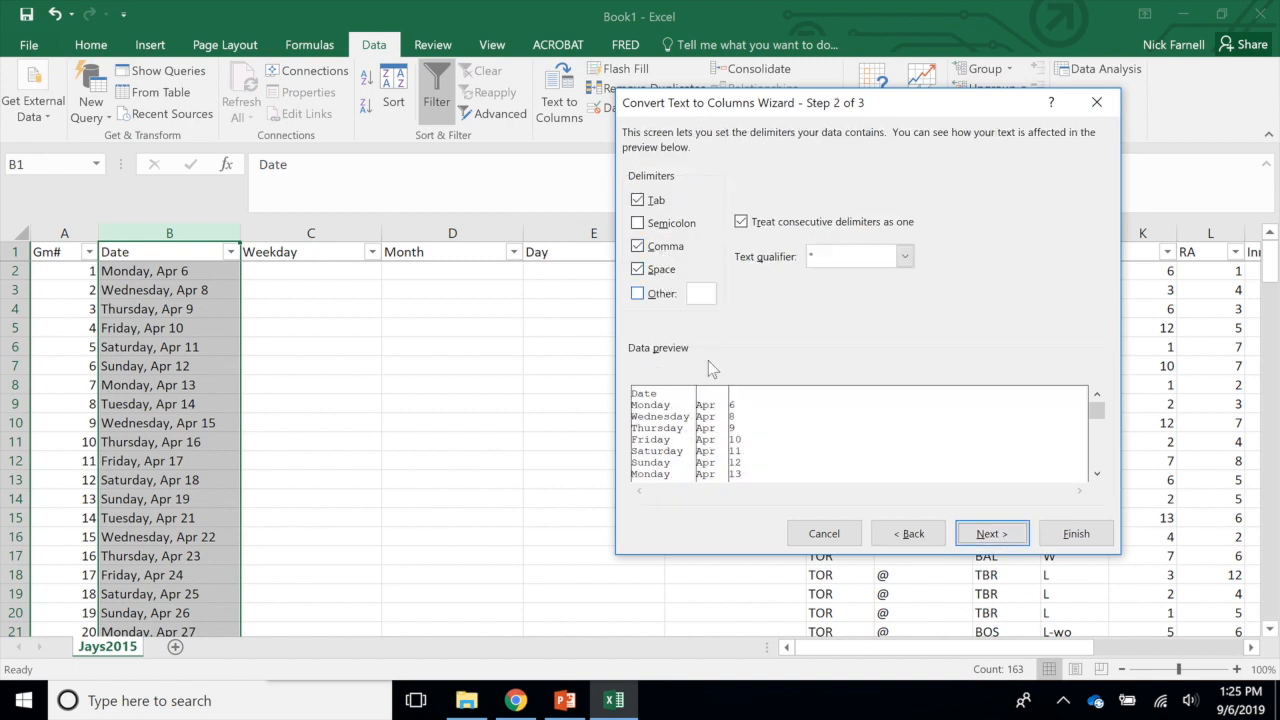
pyautogui.click(1080, 537)
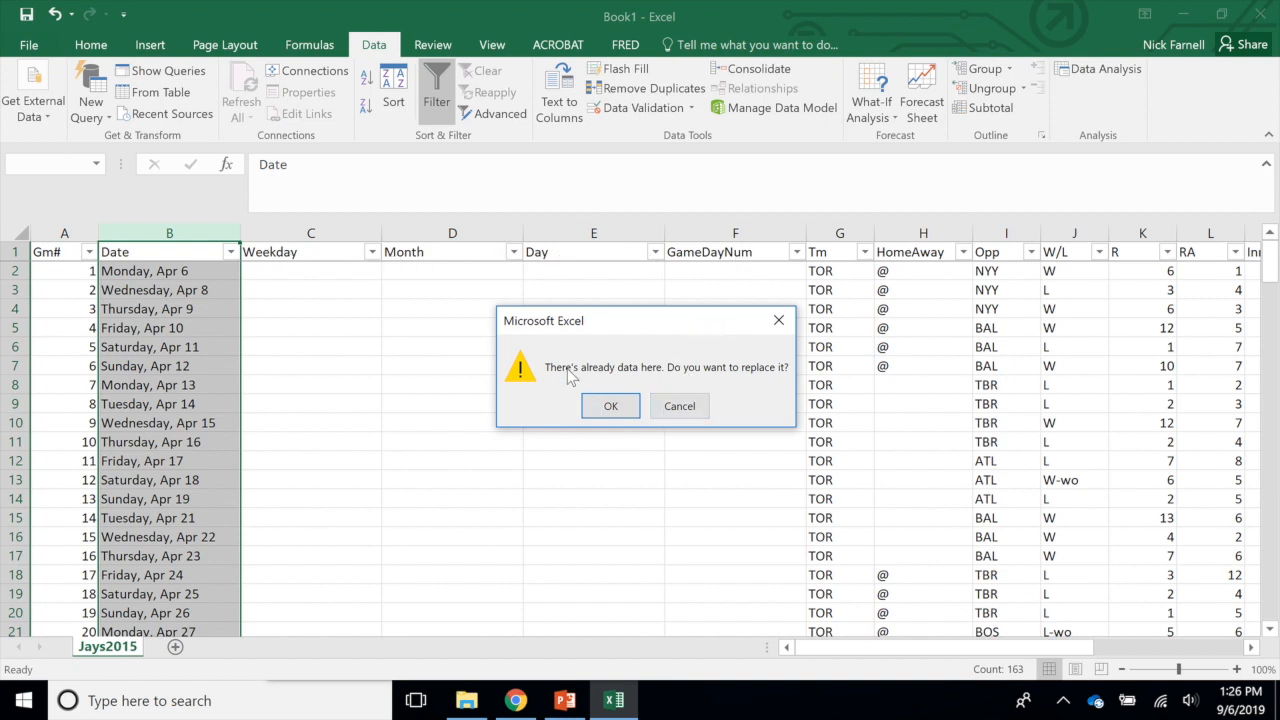
pyautogui.click(605, 406)
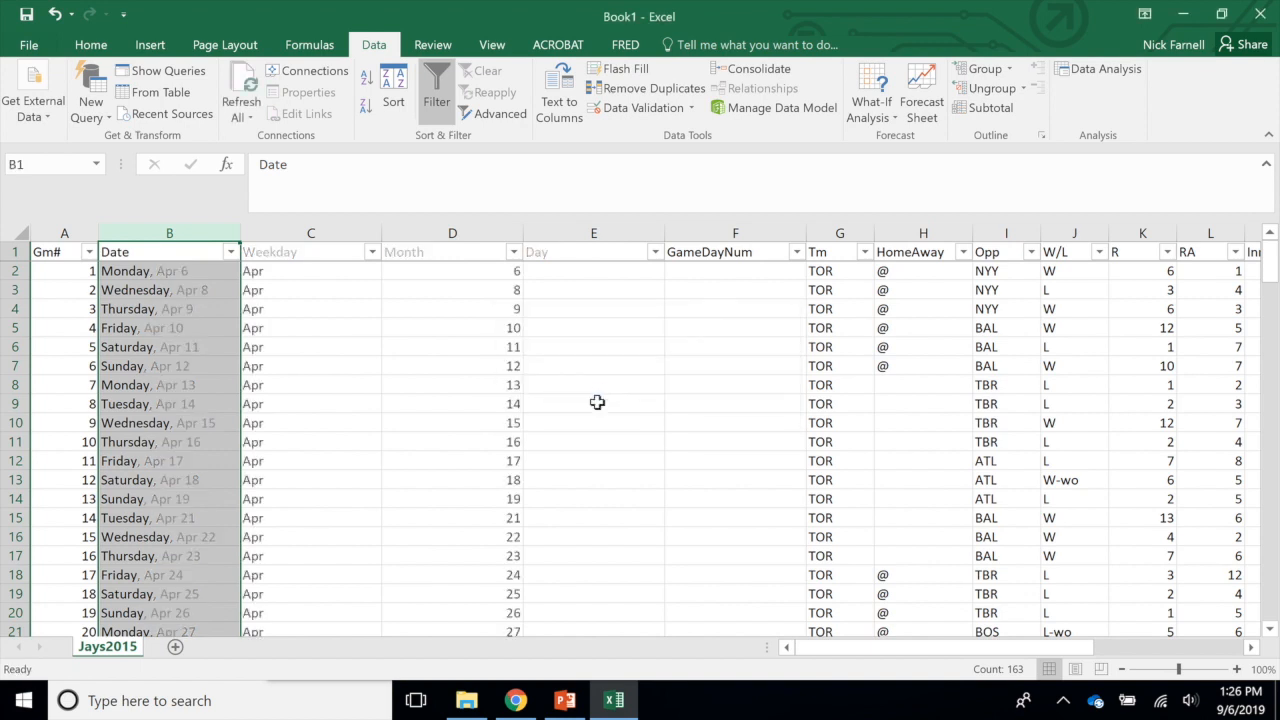
# Examine the split weekday, month and day values, including the extra column for the Jun 2 doubleheader games
pyautogui.click(152, 290)
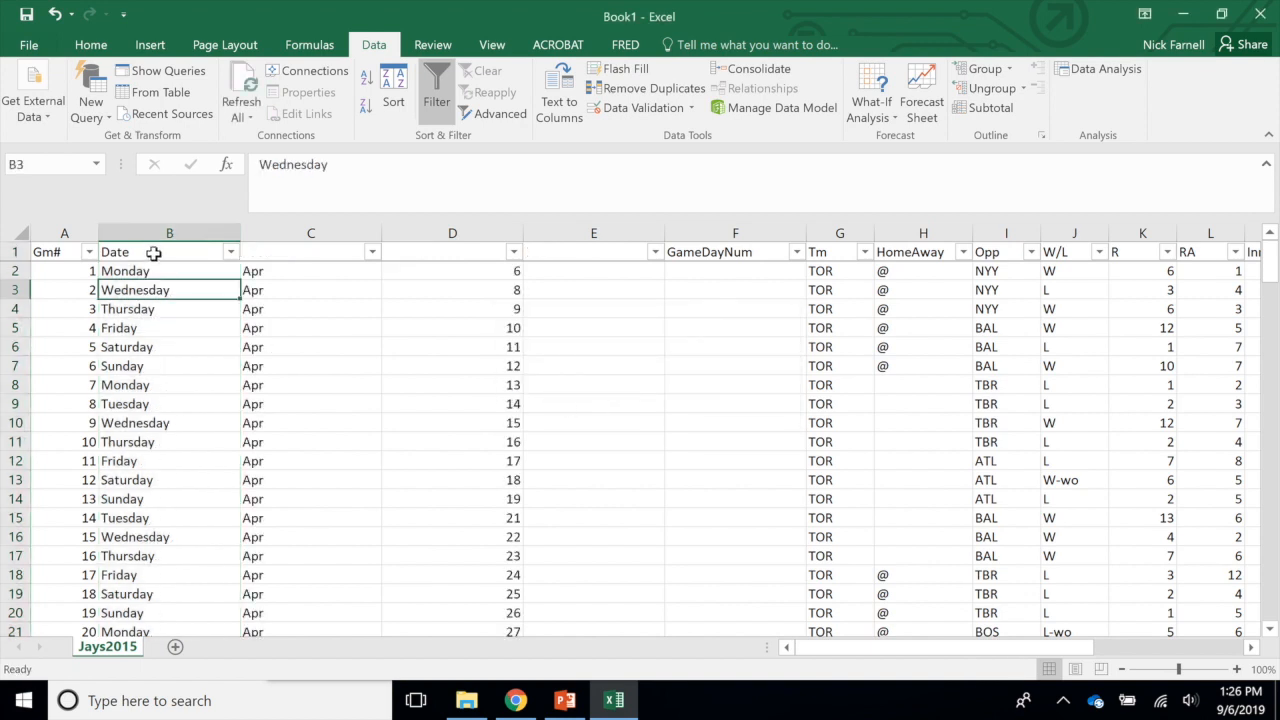
pyautogui.click(143, 574)
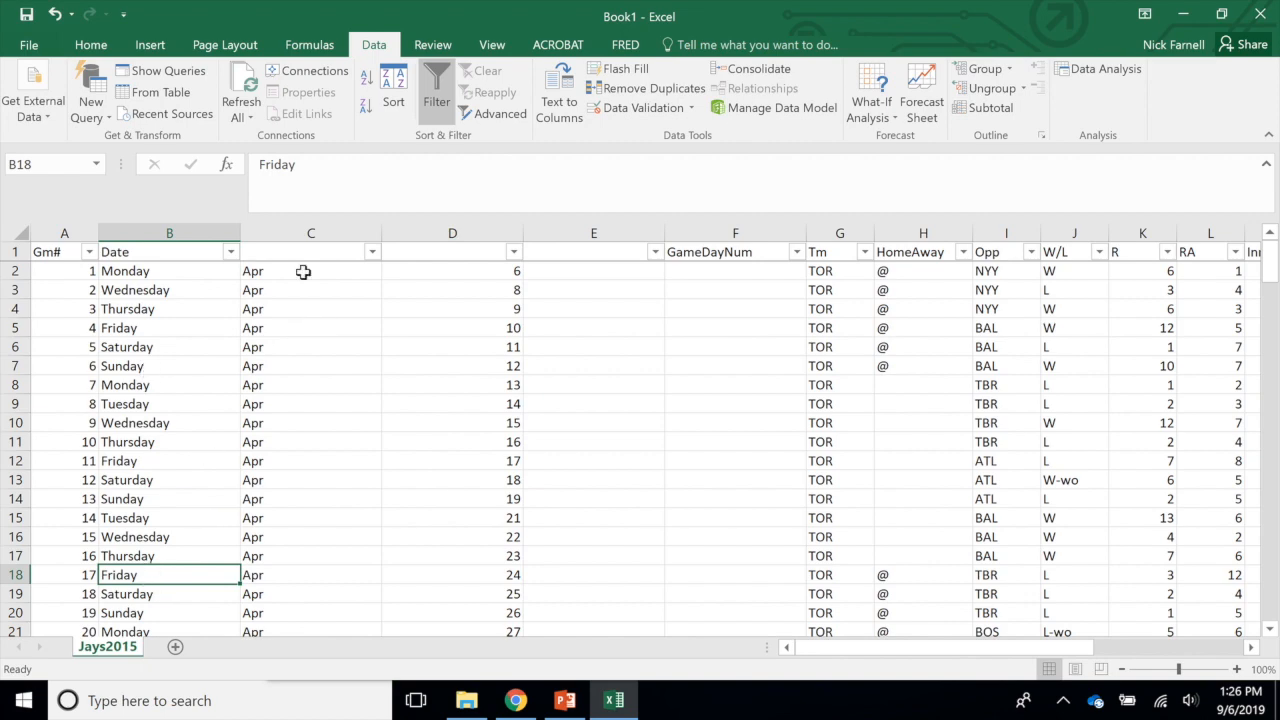
pyautogui.scroll(-3, 580, 376)
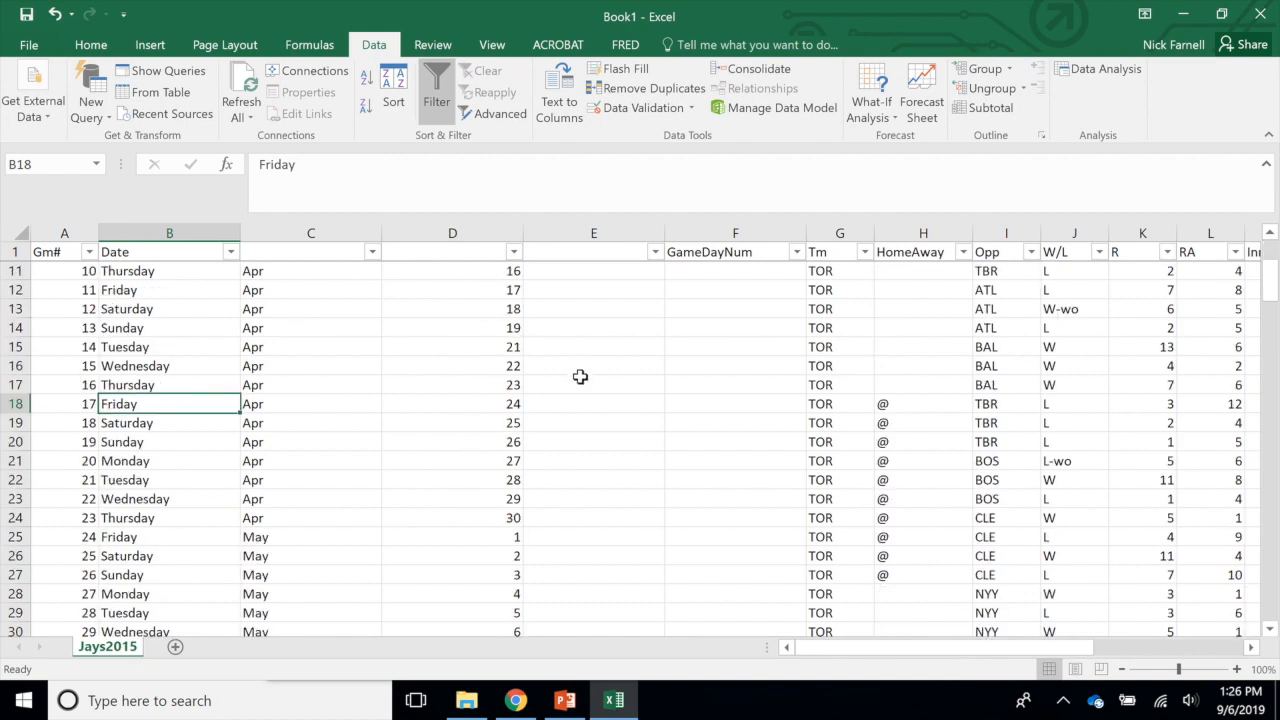
pyautogui.scroll(-12, 580, 376)
pyautogui.click(634, 406)
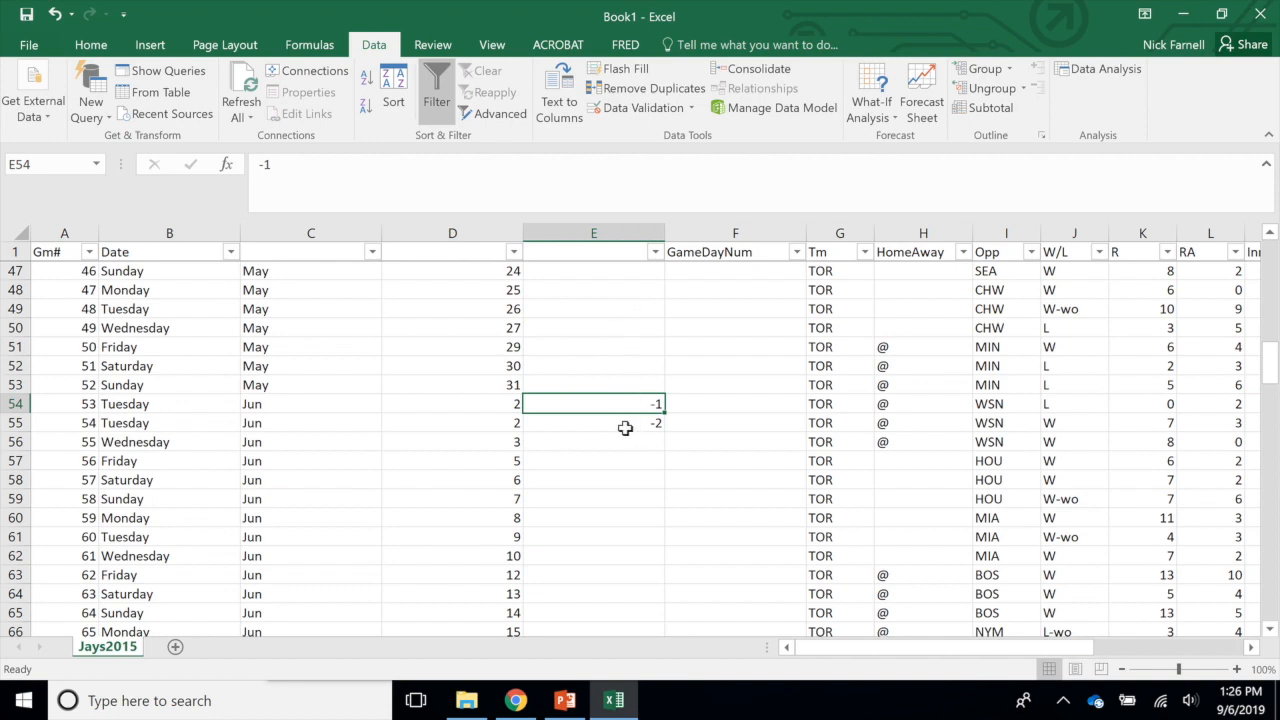
pyautogui.scroll(15, 628, 408)
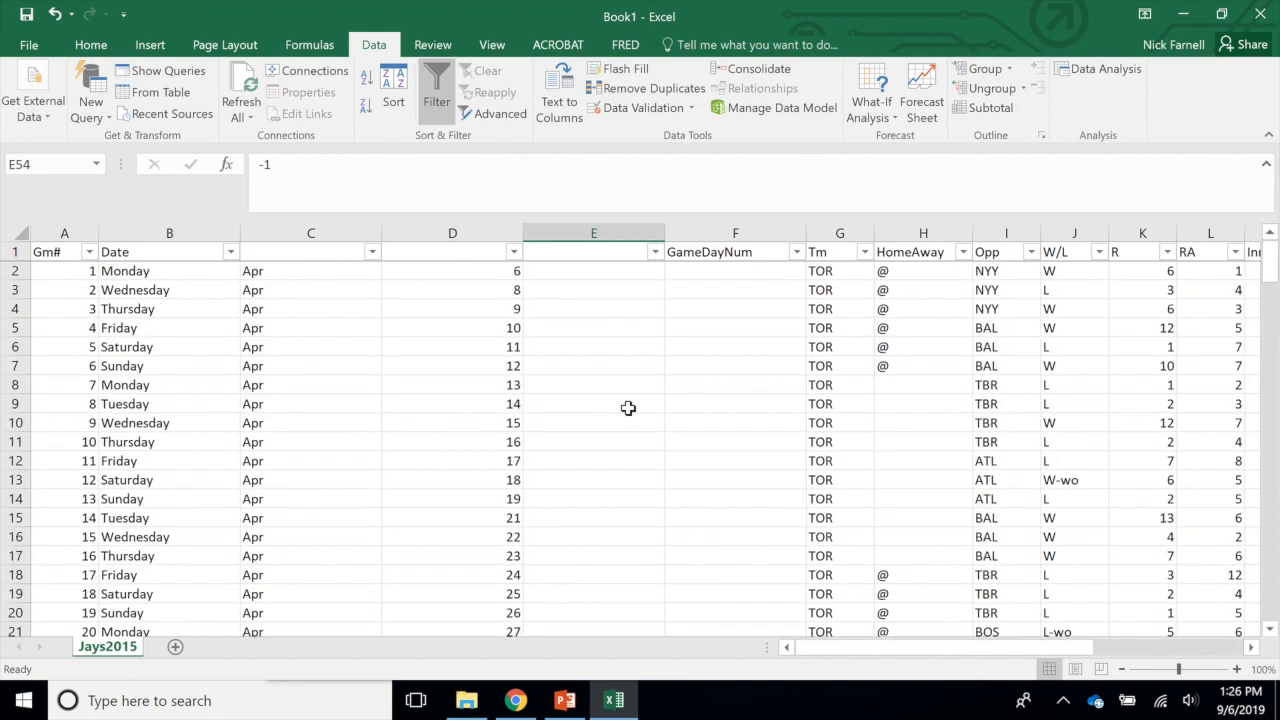
pyautogui.click(648, 346)
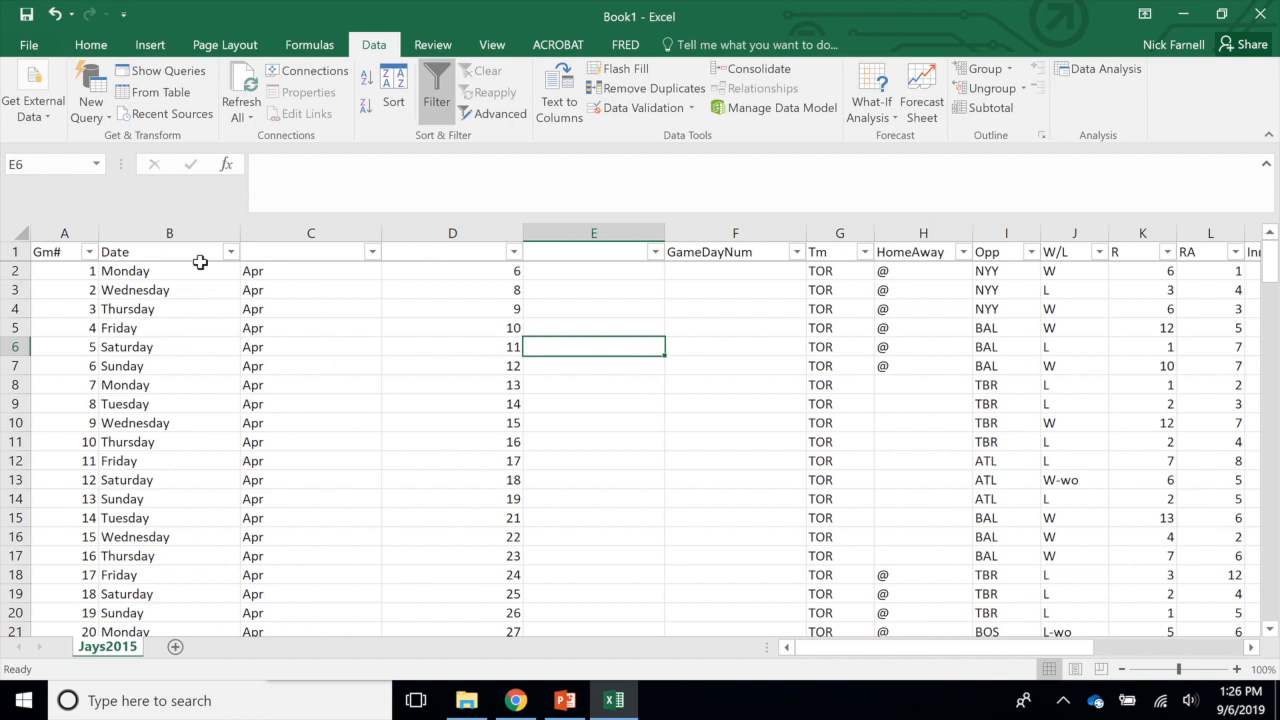
# Label the three split date columns with the headers Weekday, Month and DayNumber
pyautogui.click(140, 257)
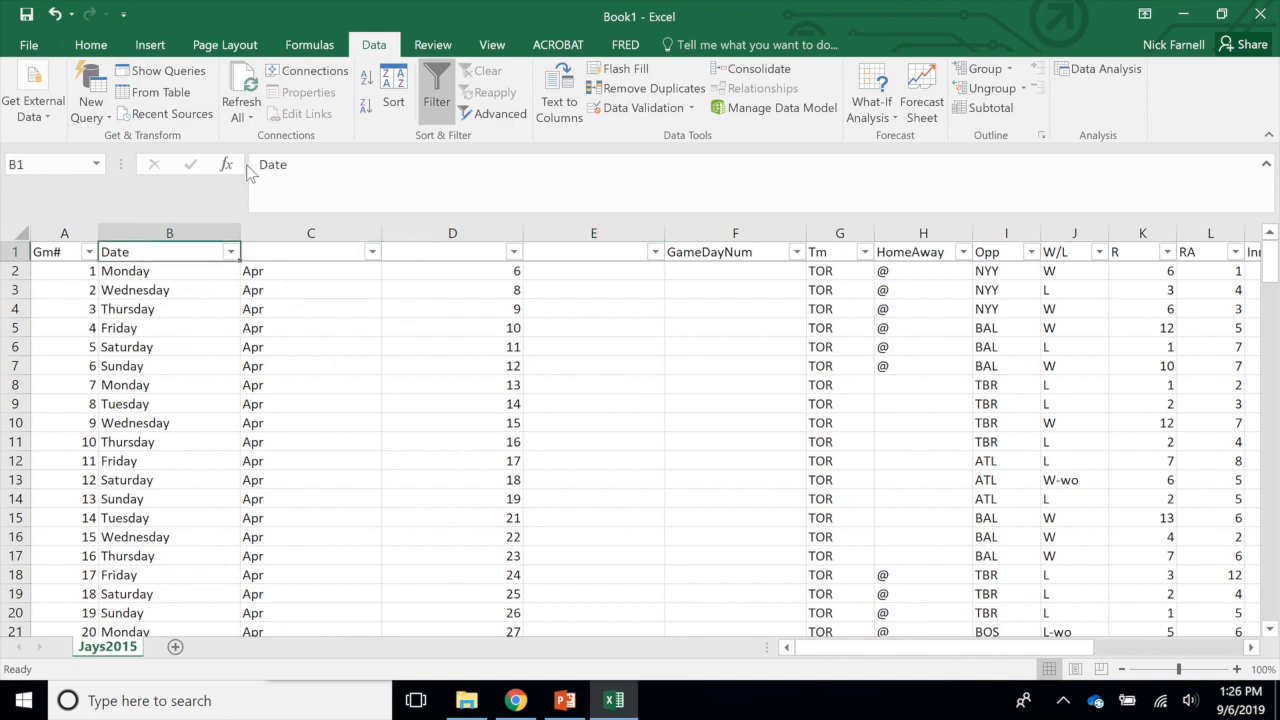
pyautogui.doubleClick(315, 169)
pyautogui.write('Weekday')
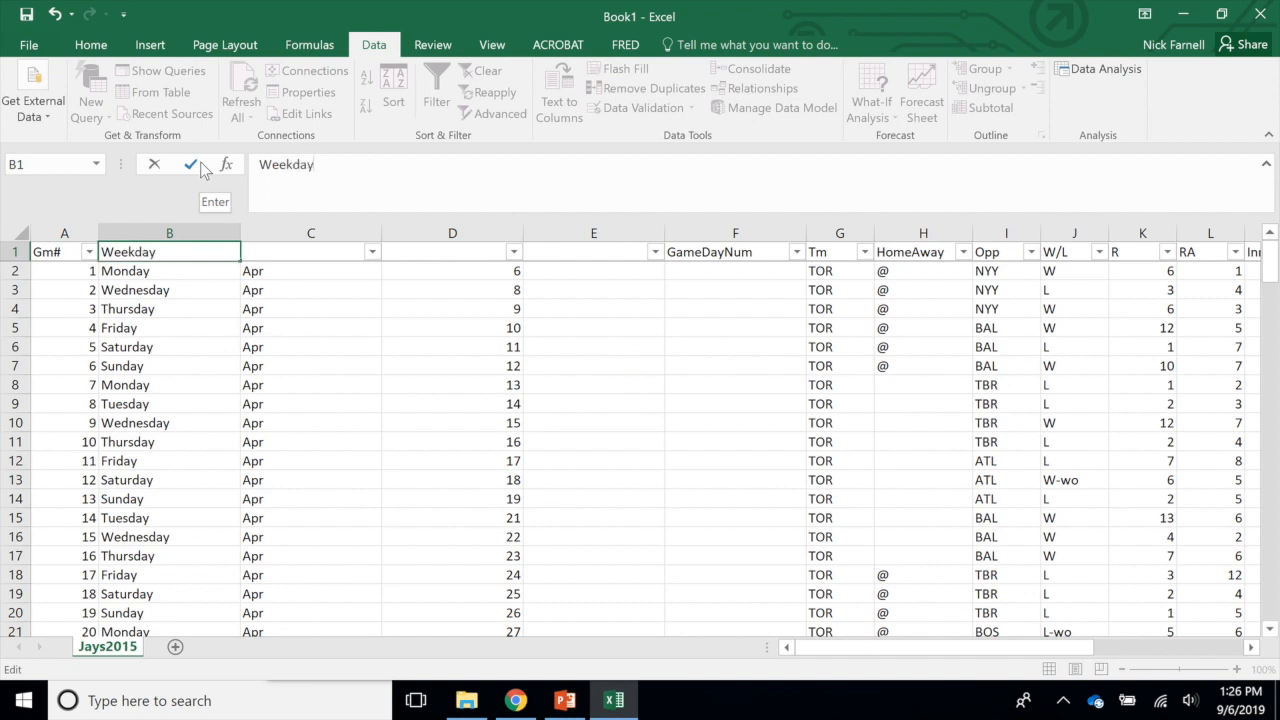
pyautogui.click(288, 257)
pyautogui.click(343, 188)
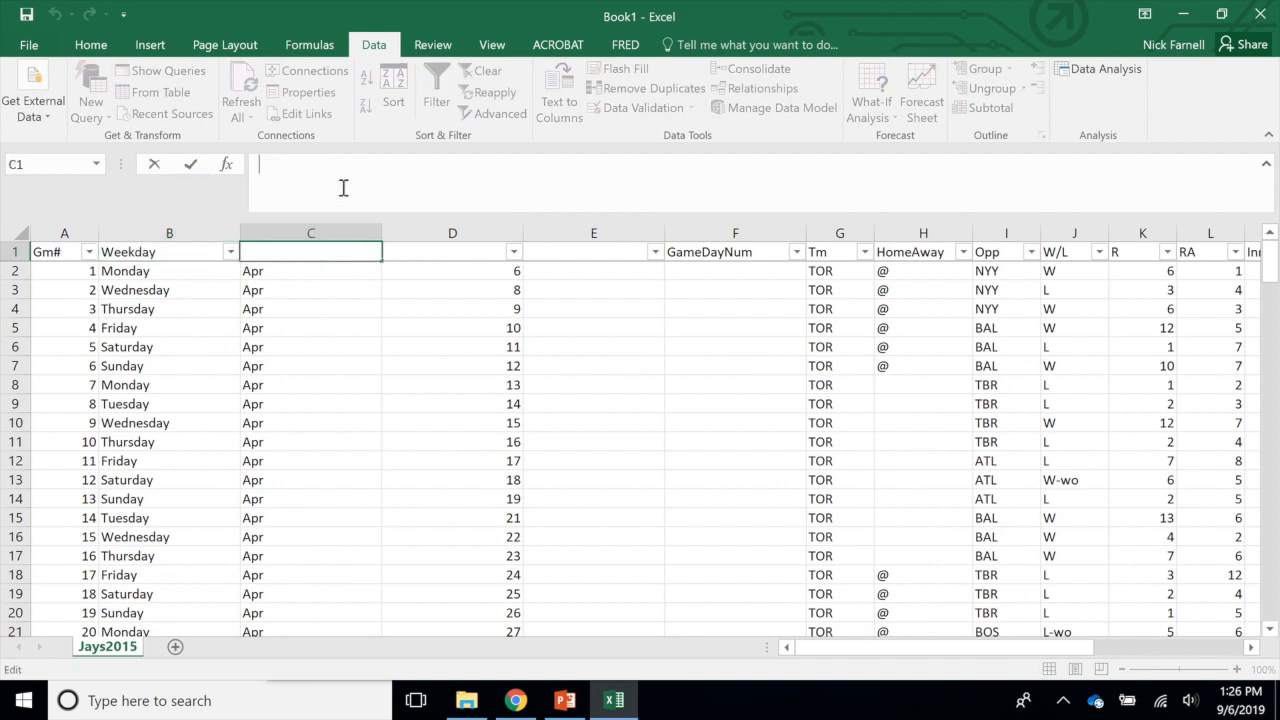
pyautogui.write('Month')
pyautogui.click(434, 252)
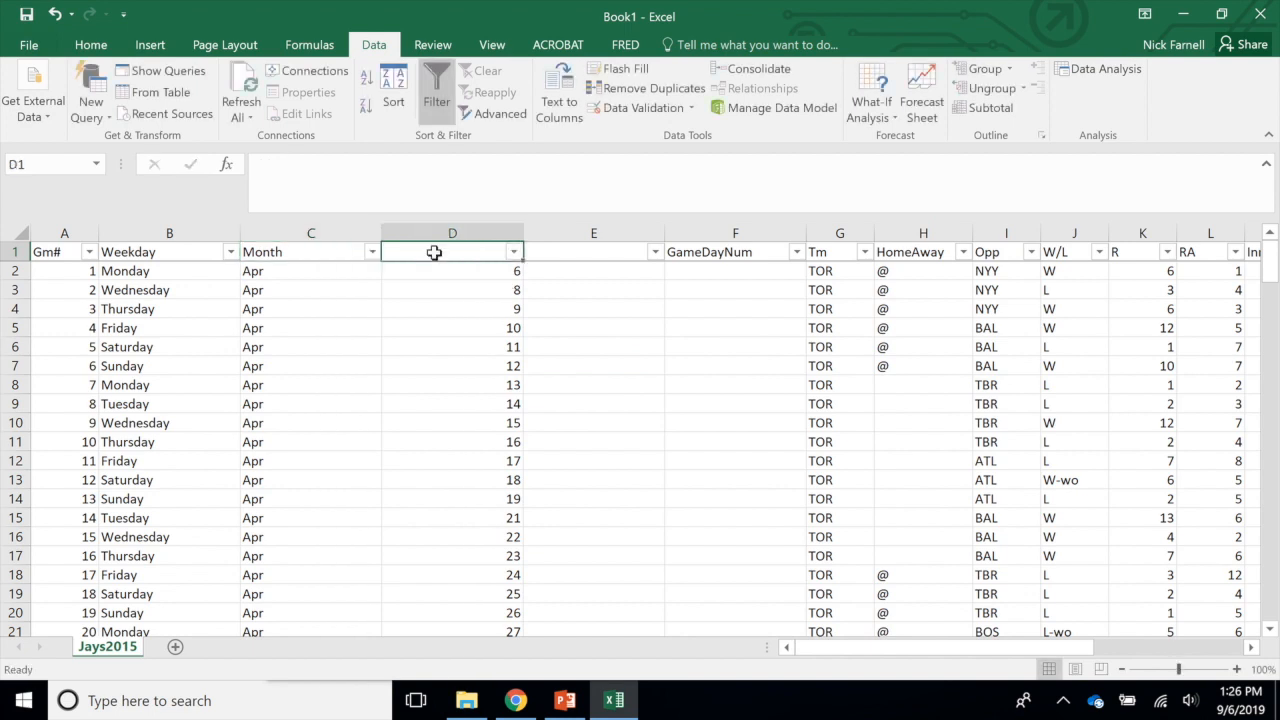
pyautogui.write('DayNumber')
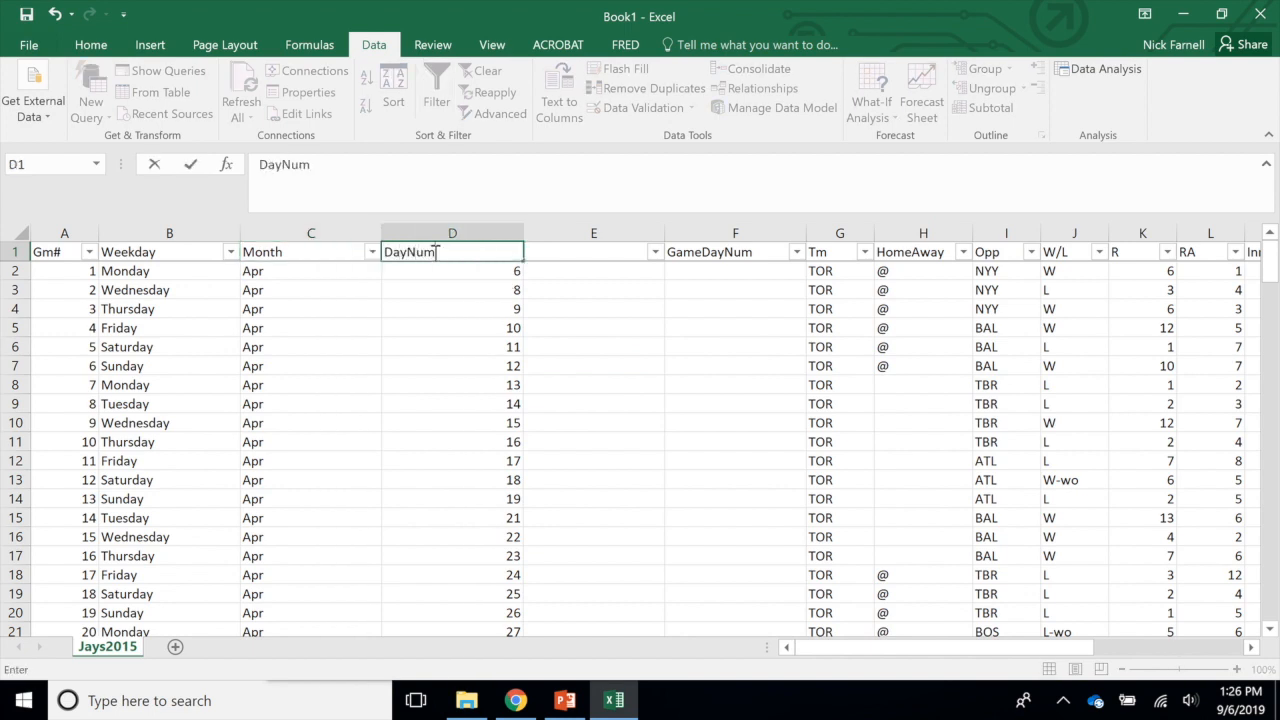
pyautogui.click(569, 322)
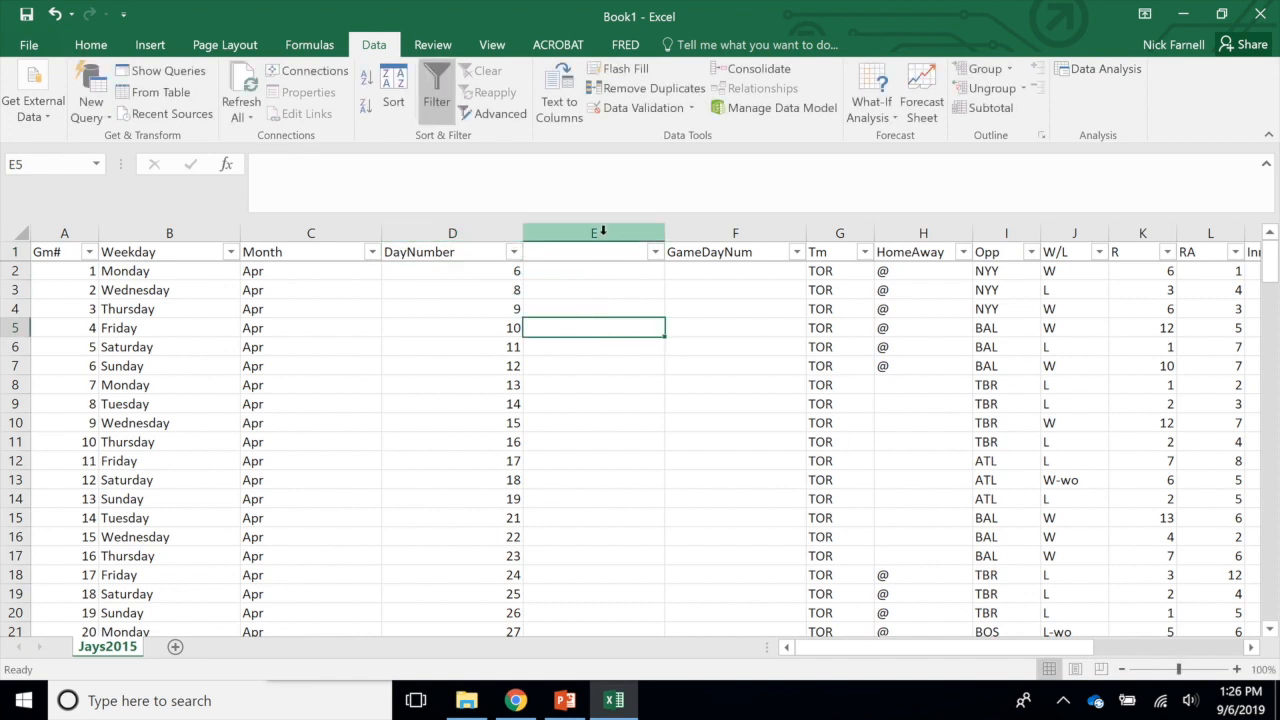
# Delete the unnamed column after DayNumber together with the GameDayNum column
pyautogui.moveTo(640, 224); pyautogui.dragTo(745, 230)
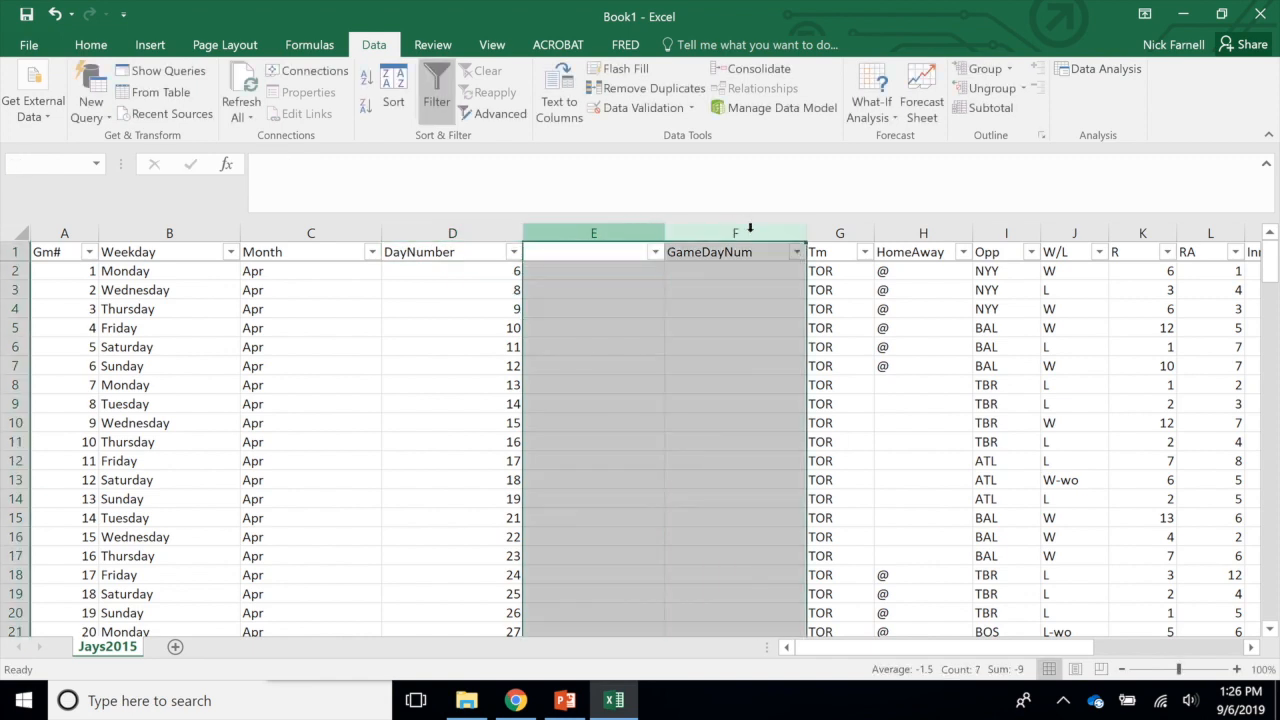
pyautogui.rightClick(744, 231)
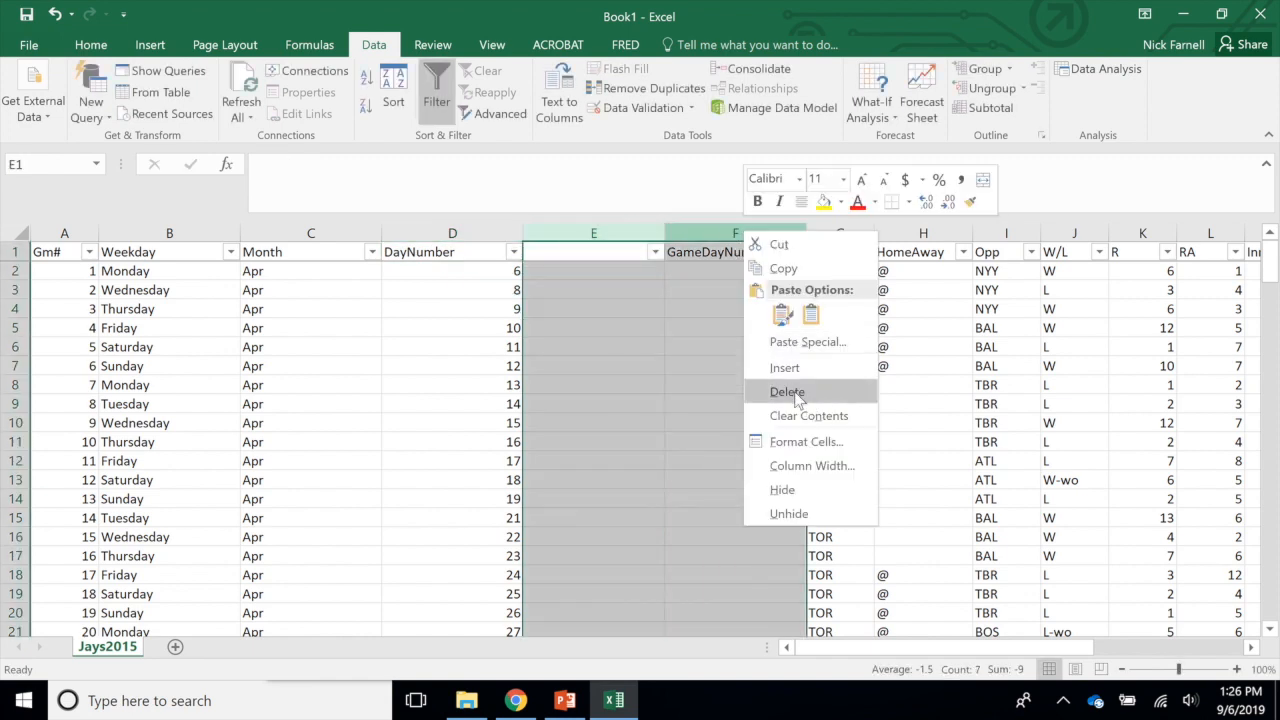
pyautogui.click(787, 392)
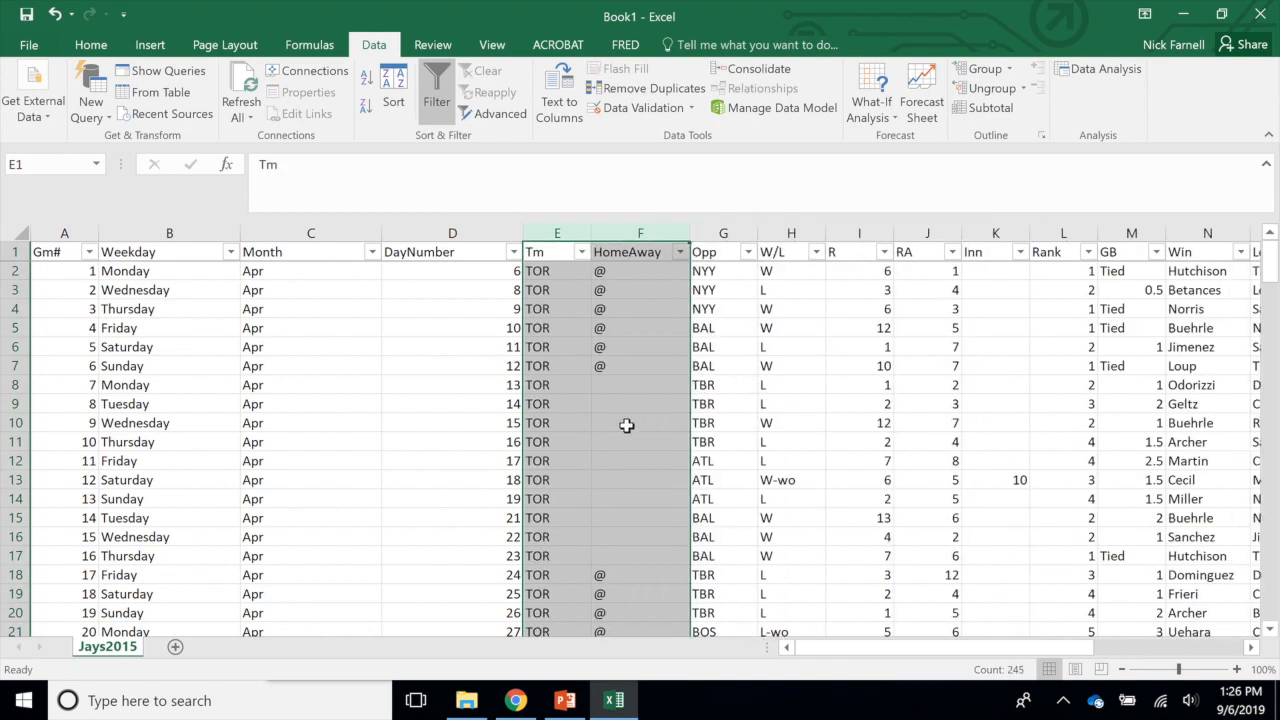
pyautogui.click(626, 423)
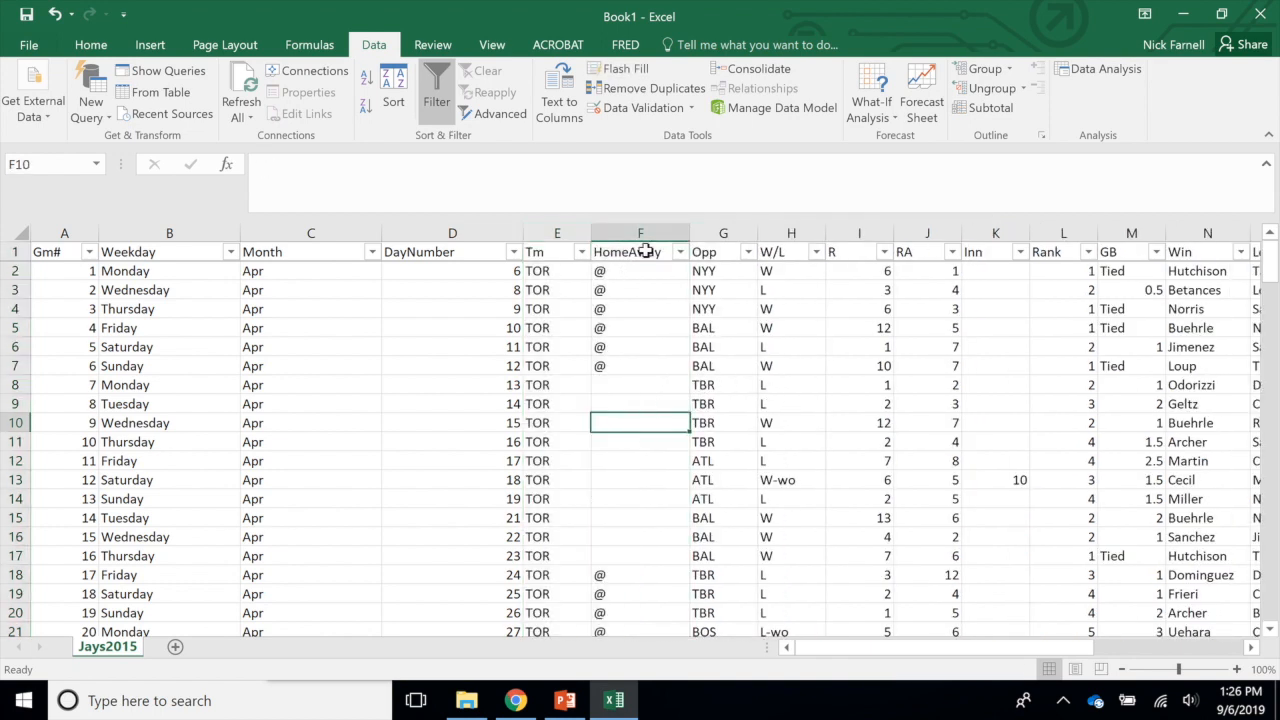
# Check on the baseball-reference schedule page in Chrome what the home-or-away column's symbols mean, and return to Excel
pyautogui.click(614, 385)
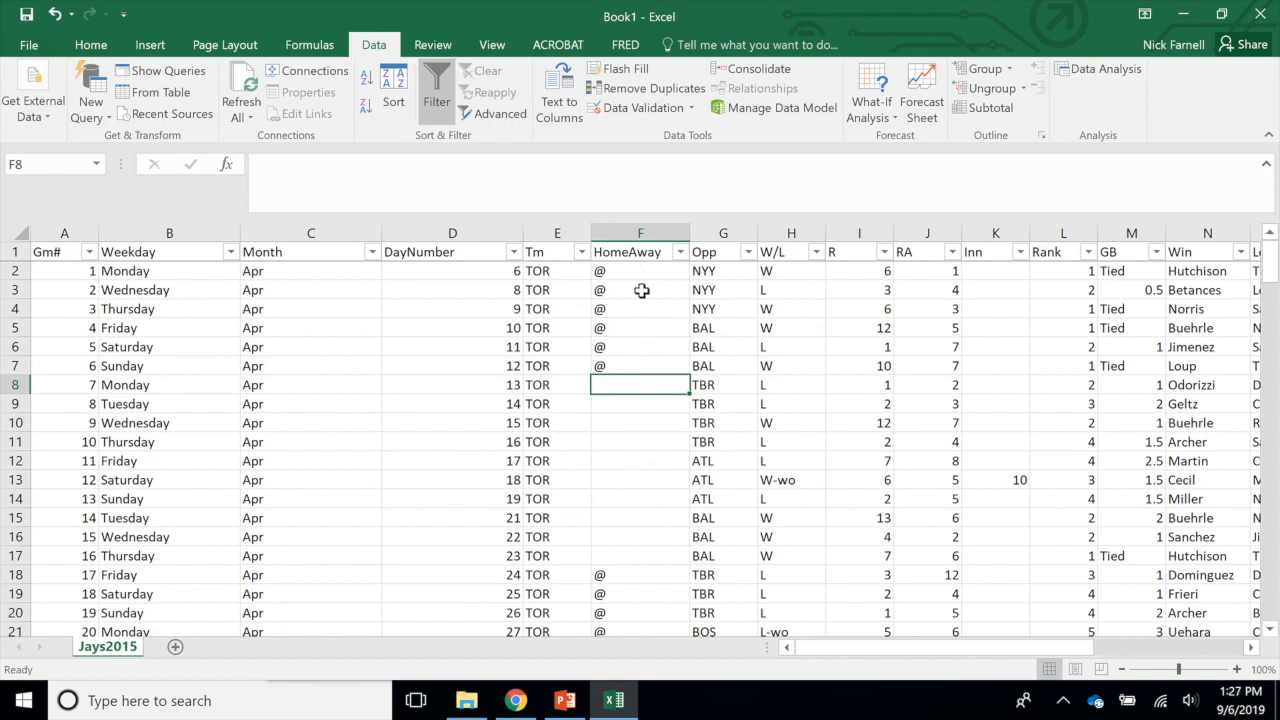
pyautogui.click(515, 700)
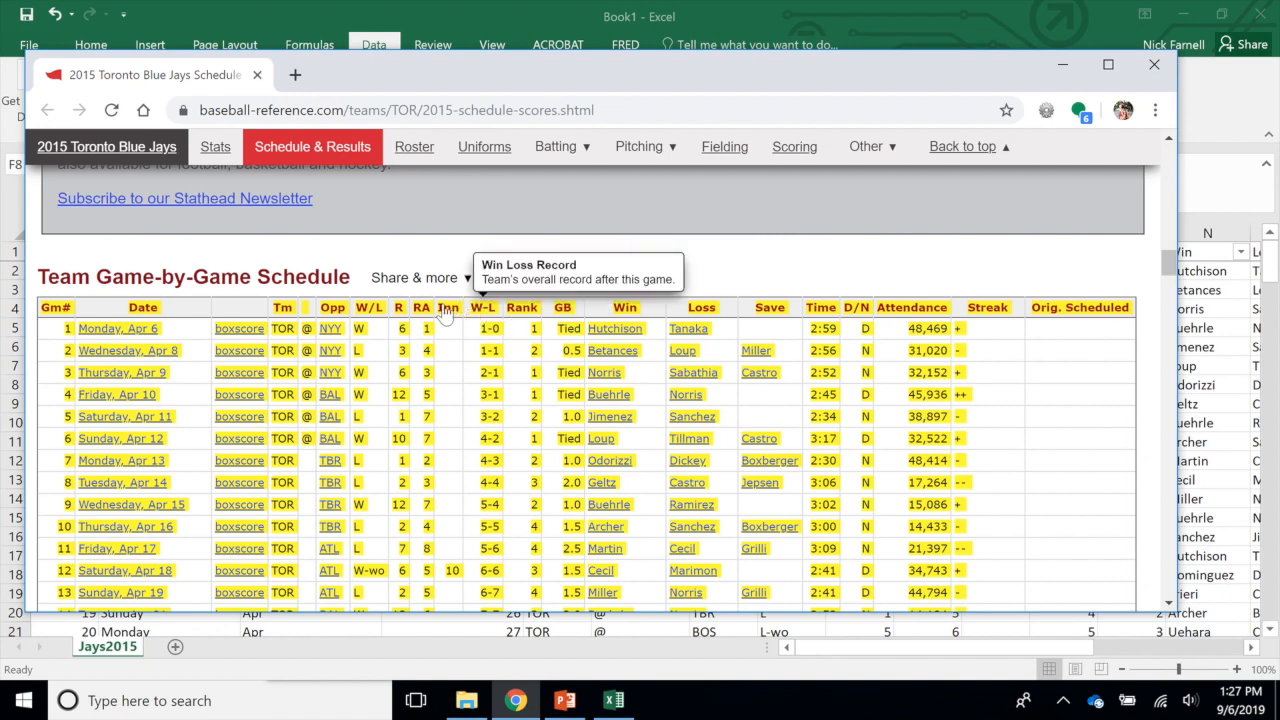
pyautogui.moveTo(370, 312)
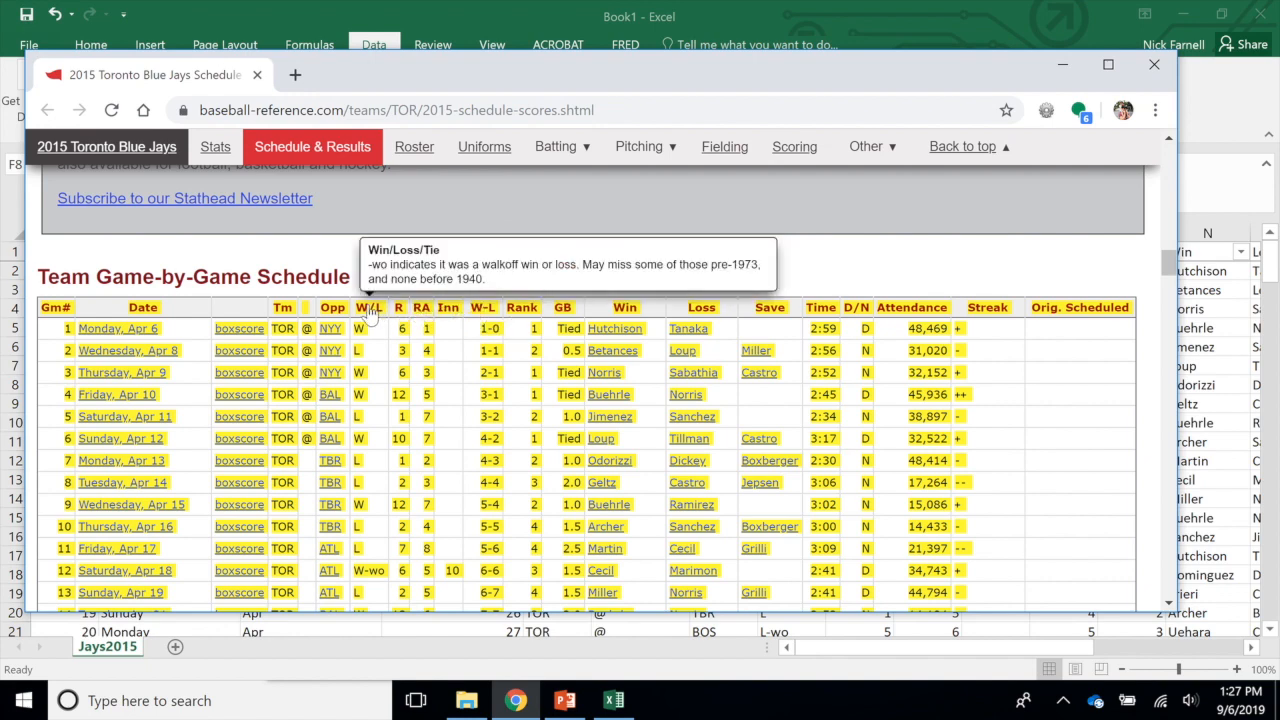
pyautogui.moveTo(307, 314)
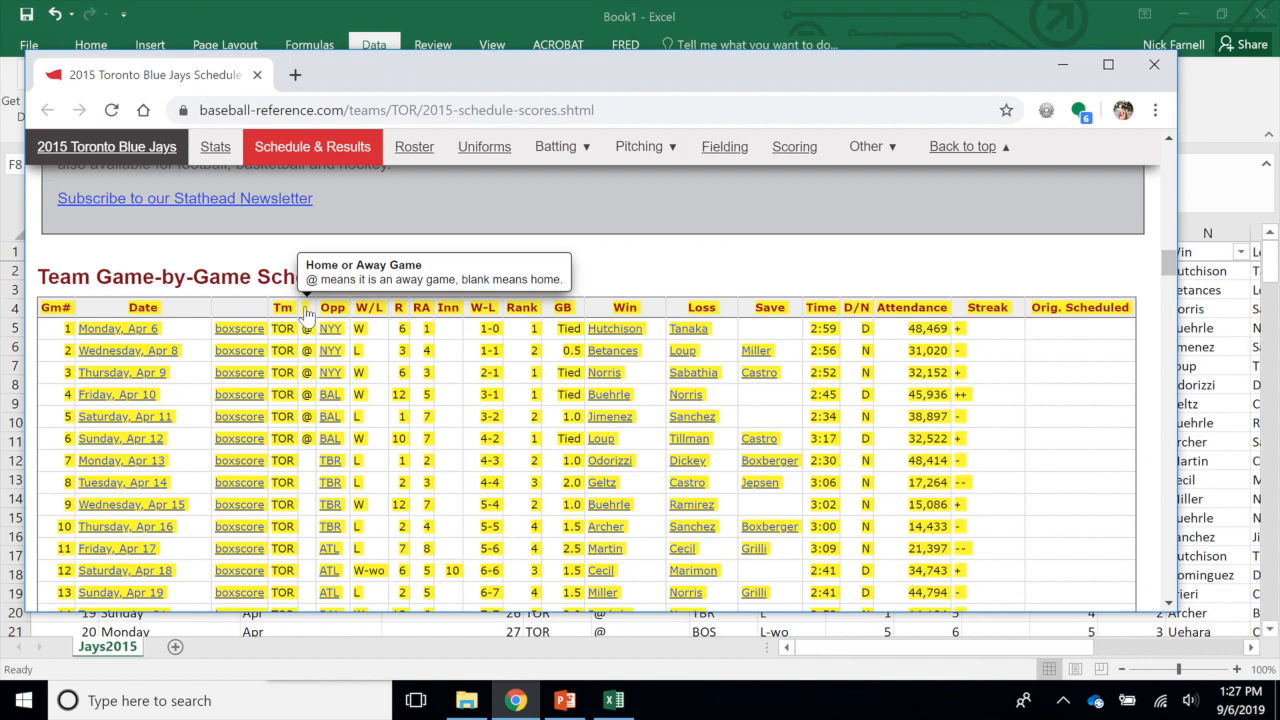
pyautogui.click(965, 12)
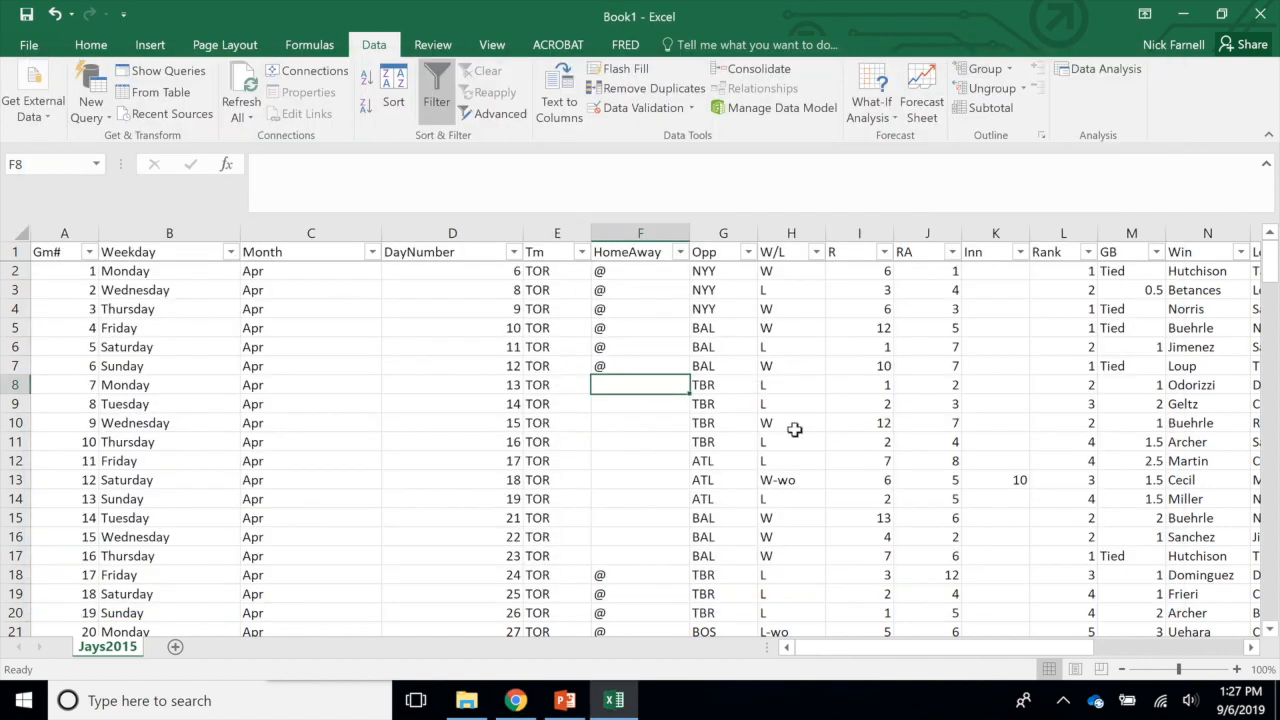
pyautogui.click(548, 271)
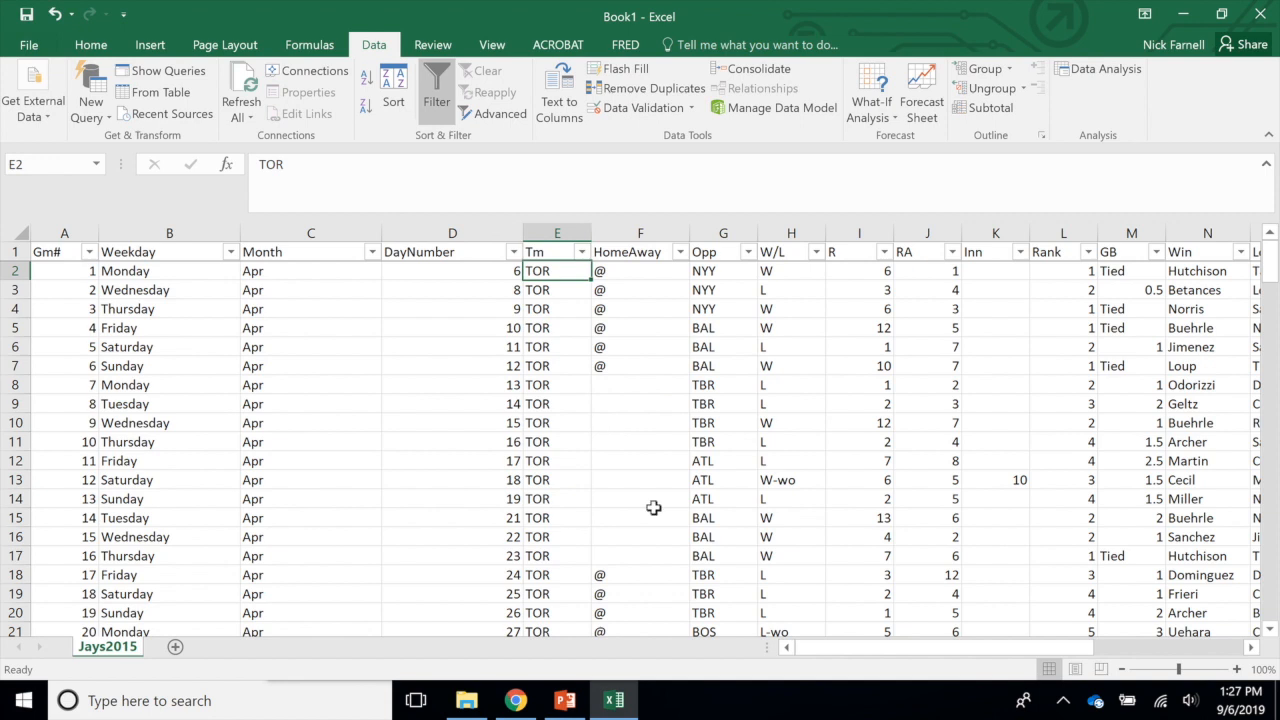
pyautogui.click(631, 277)
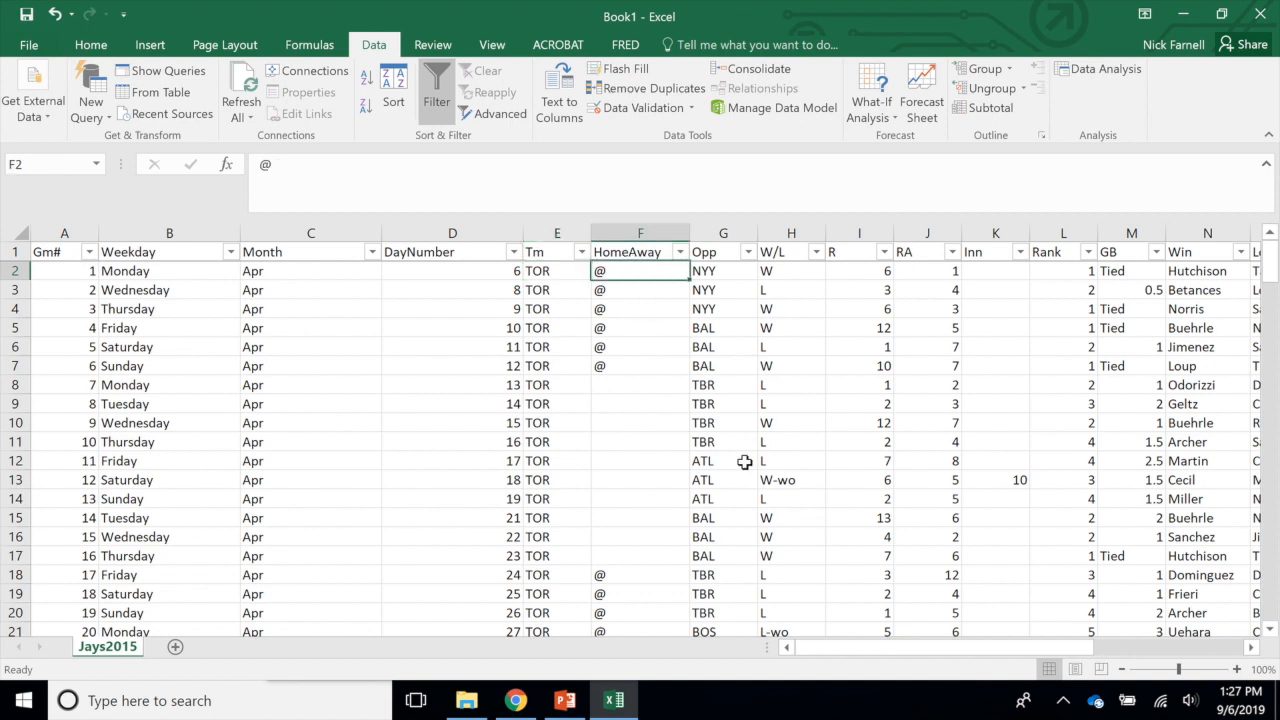
pyautogui.write('Away')
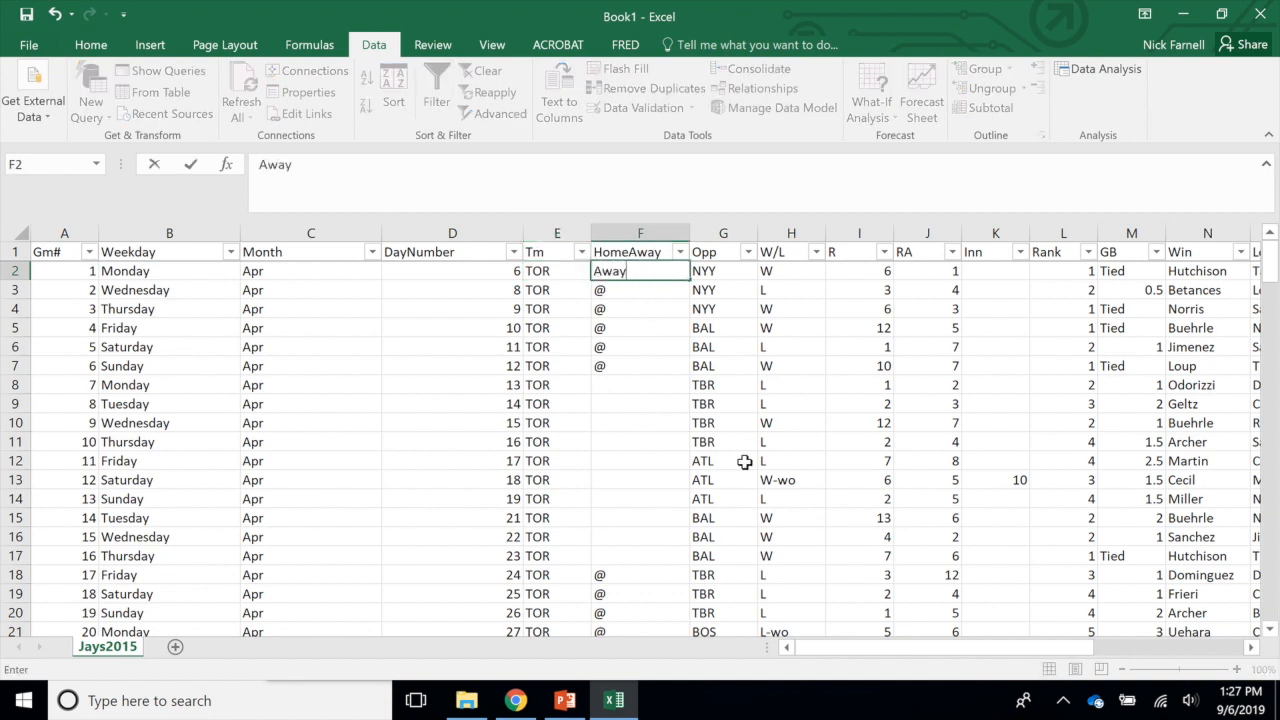
pyautogui.press('Return')
pyautogui.write('Away')
pyautogui.press('Return')
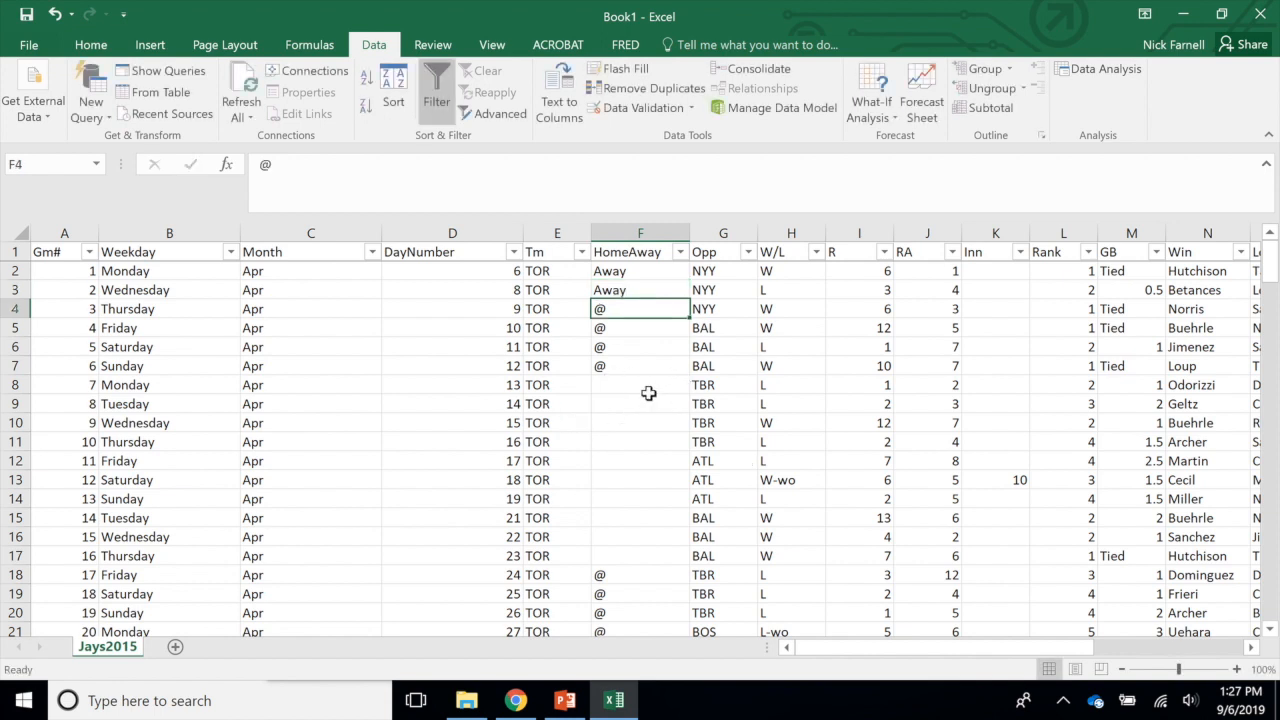
pyautogui.hotkey('ctrl', 'z')
pyautogui.hotkey('ctrl', 'z')
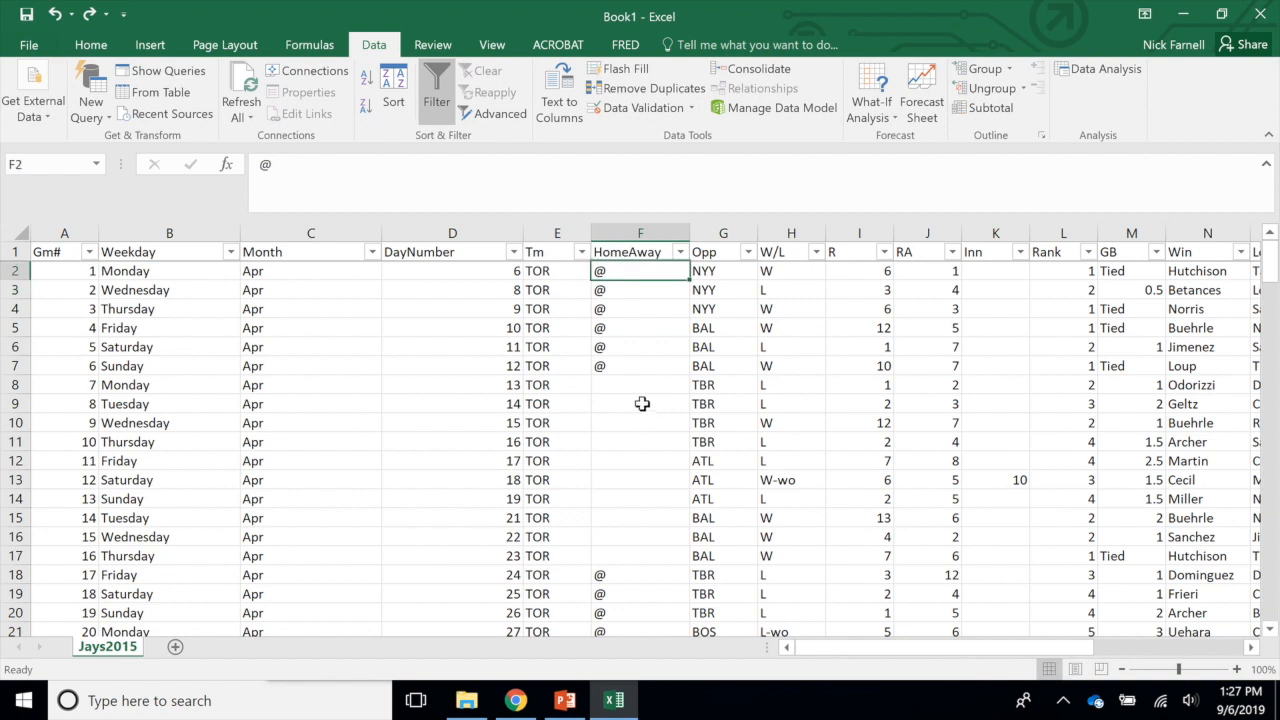
# Replace every @ in the HomeAway column with Away
pyautogui.click(656, 235)
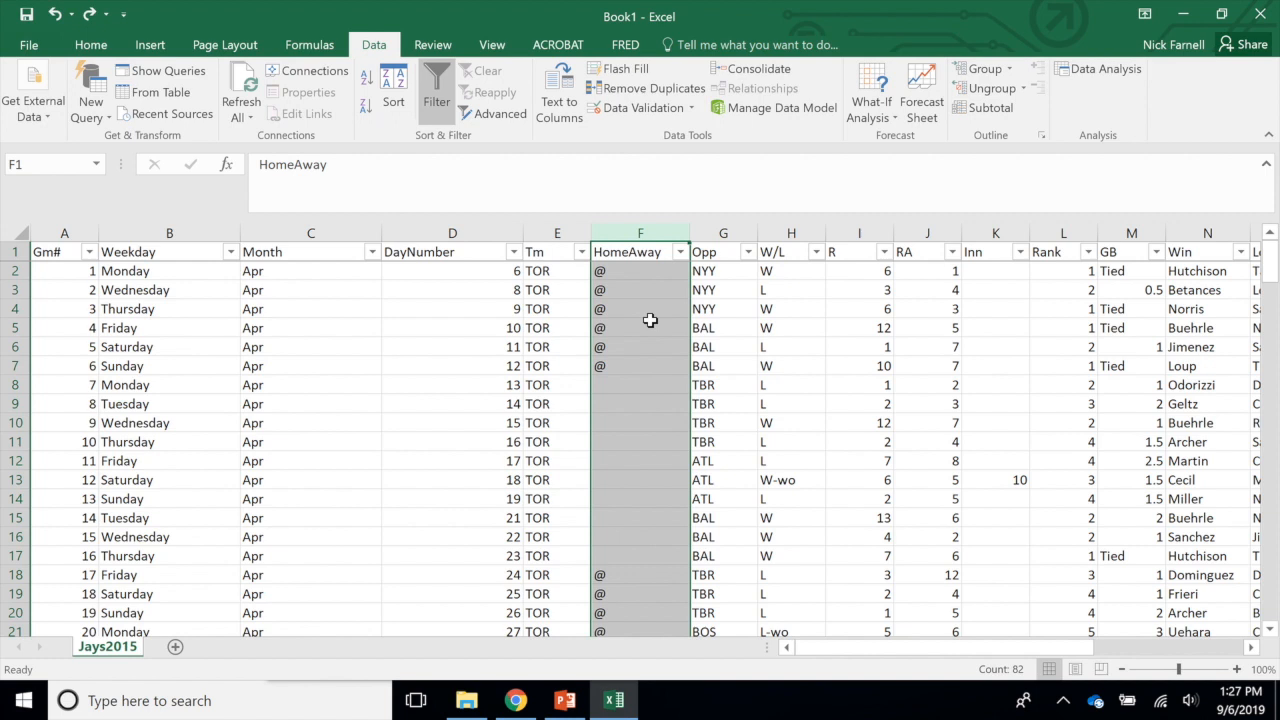
pyautogui.hotkey('ctrl', 'f')
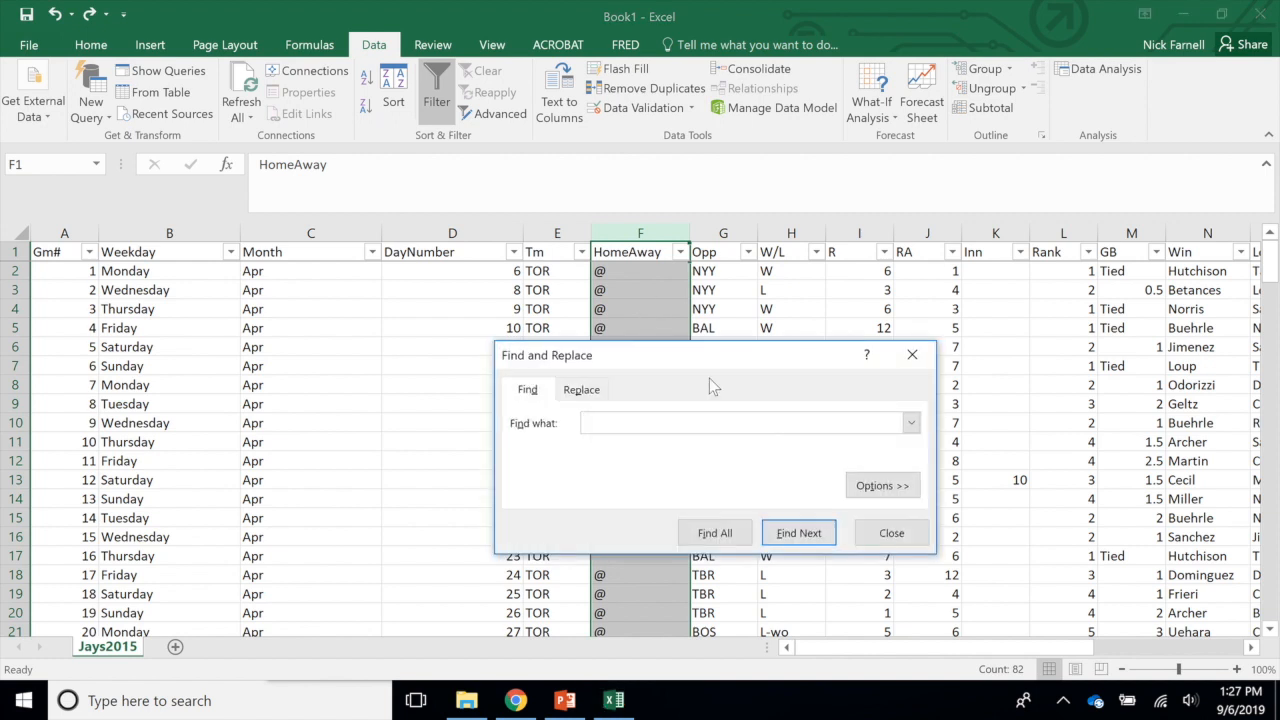
pyautogui.moveTo(720, 360); pyautogui.dragTo(991, 150)
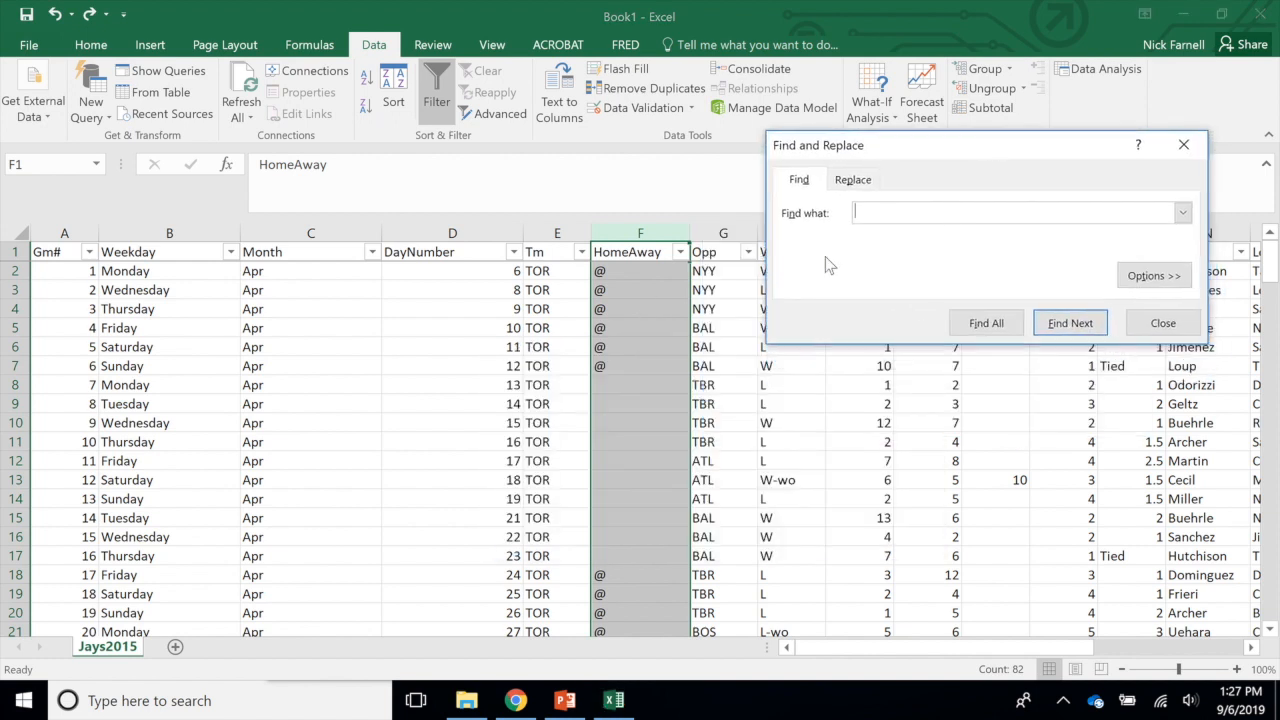
pyautogui.click(853, 181)
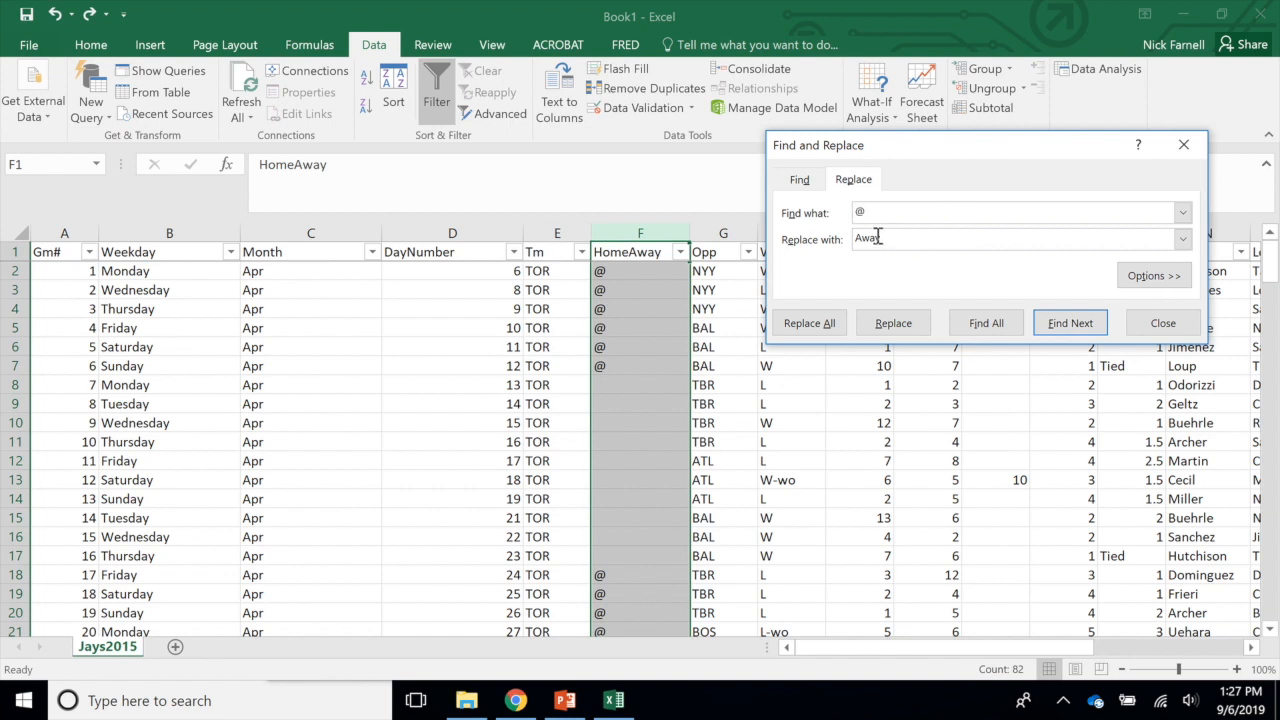
pyautogui.moveTo(903, 240); pyautogui.dragTo(853, 239)
pyautogui.write('A')
pyautogui.click(826, 325)
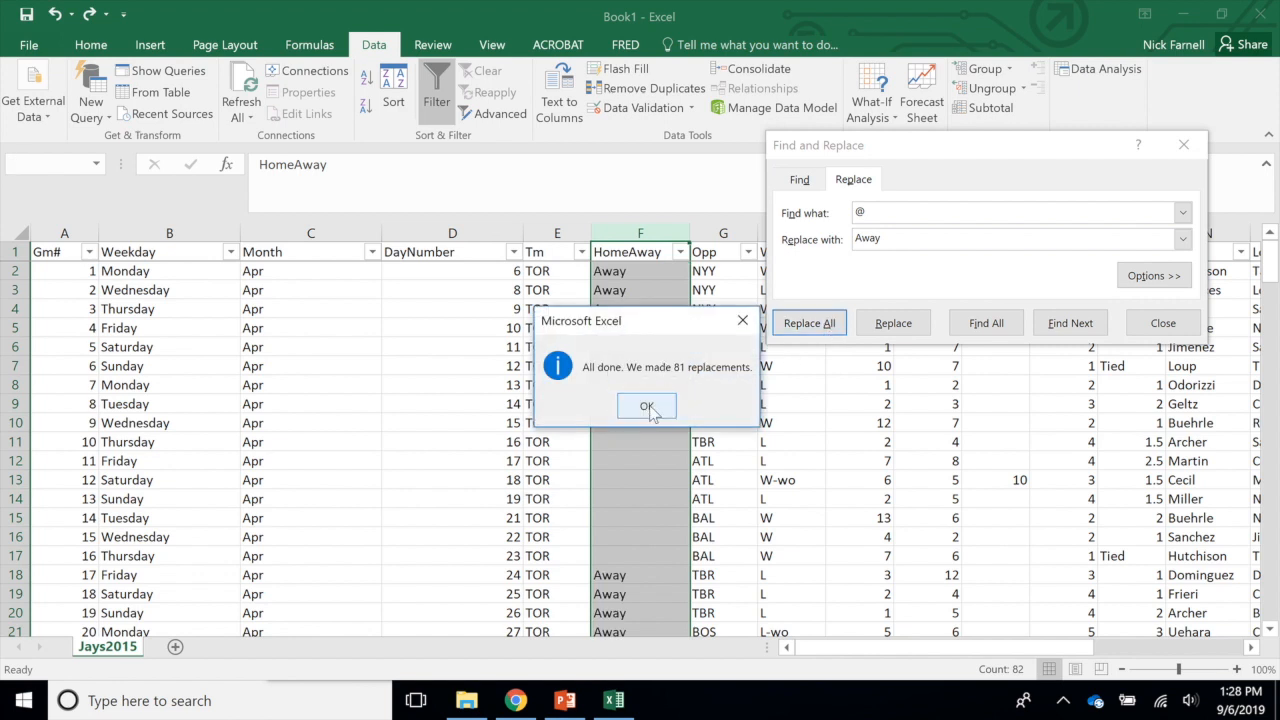
pyautogui.click(646, 405)
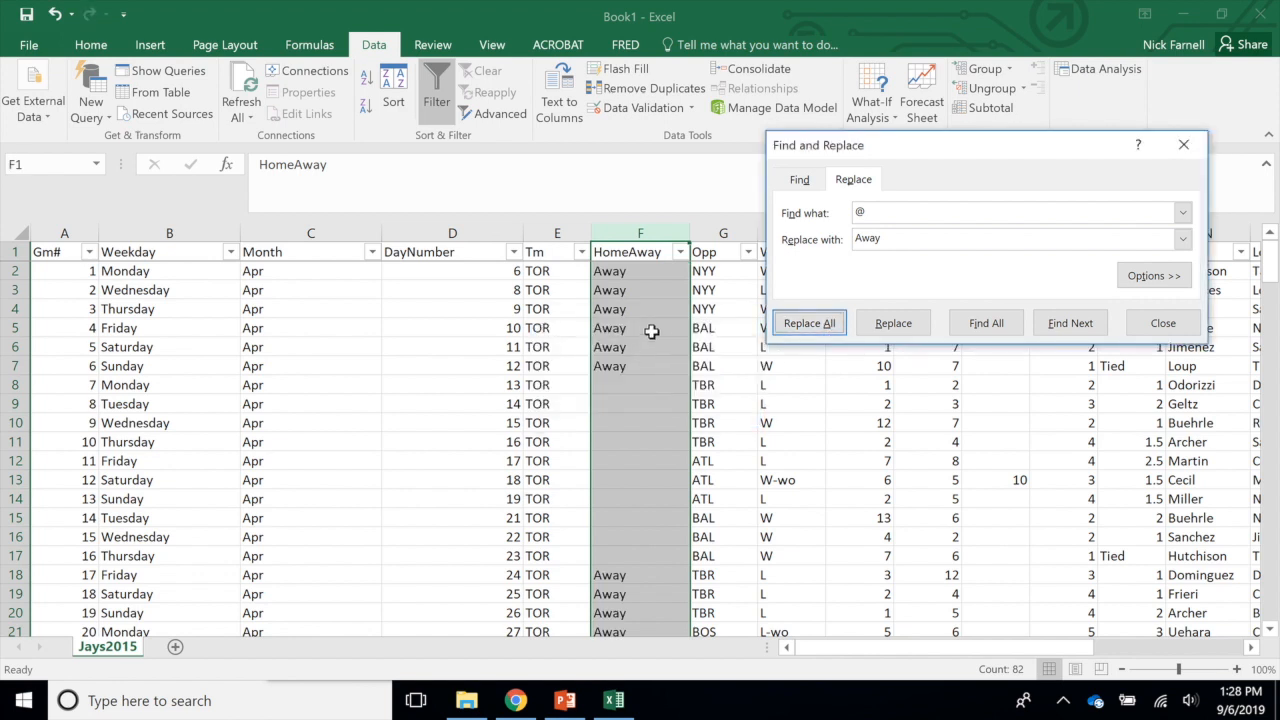
pyautogui.click(1163, 323)
# Examine the HomeAway column down the schedule for Away entries and blank cells, and inspect a blank cell's contents
pyautogui.click(670, 418)
pyautogui.scroll(-13, 657, 430)
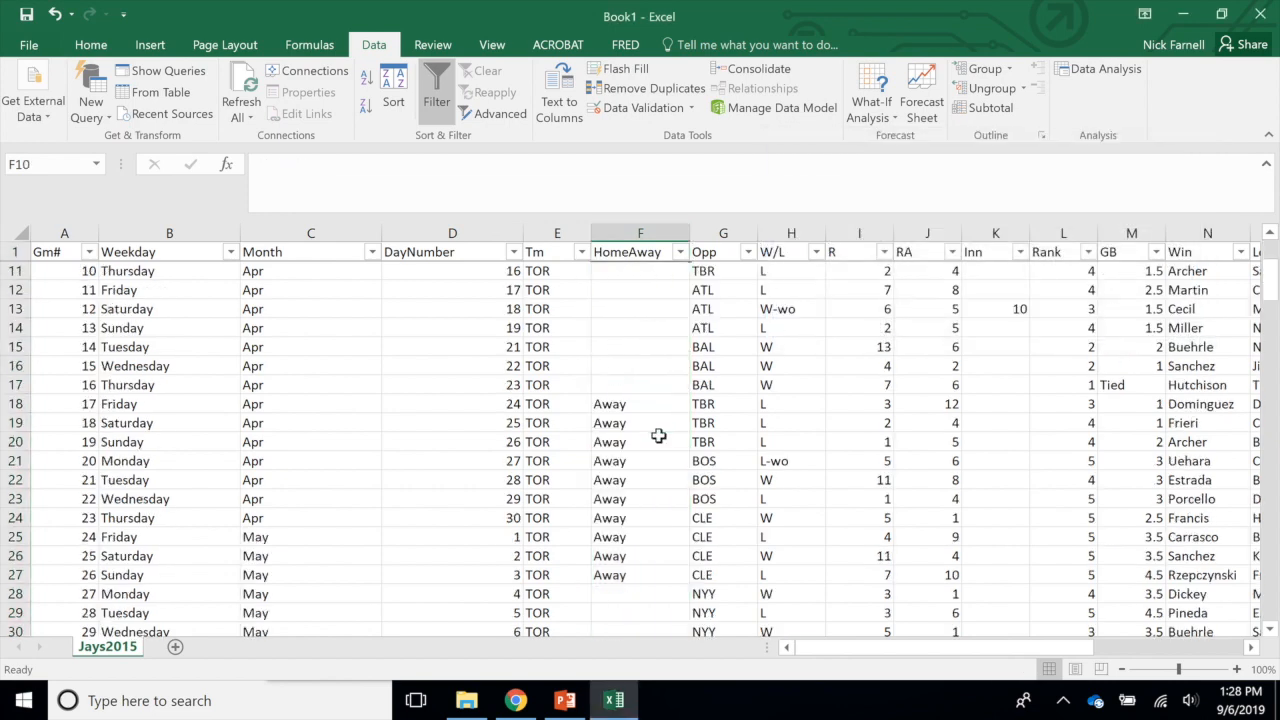
pyautogui.scroll(-11, 650, 430)
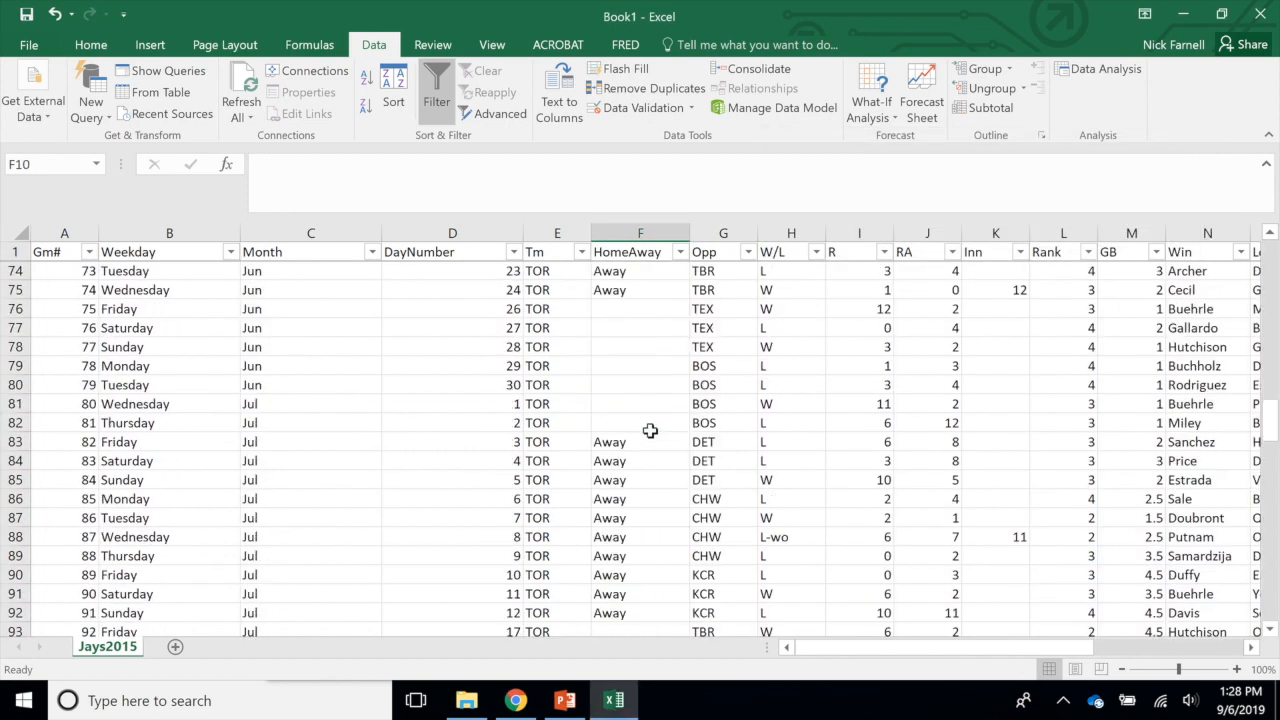
pyautogui.scroll(-13, 646, 494)
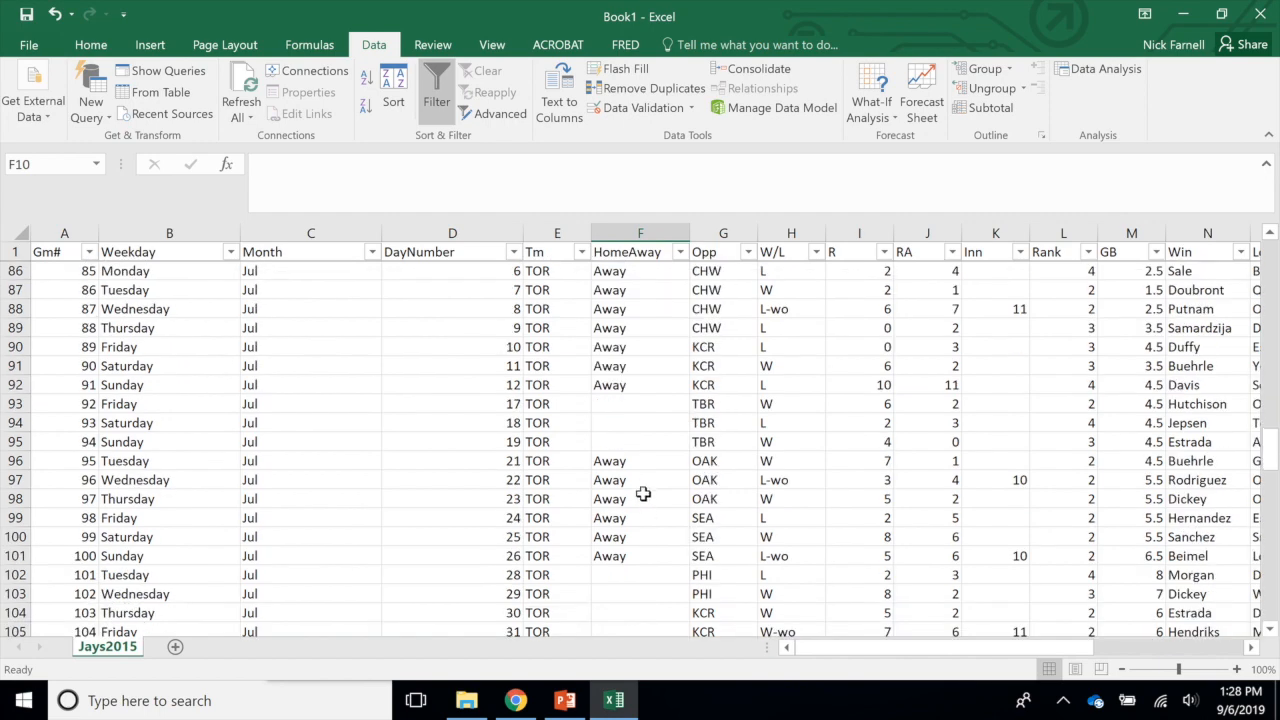
pyautogui.moveTo(1270, 518); pyautogui.dragTo(1270, 256)
pyautogui.click(628, 384)
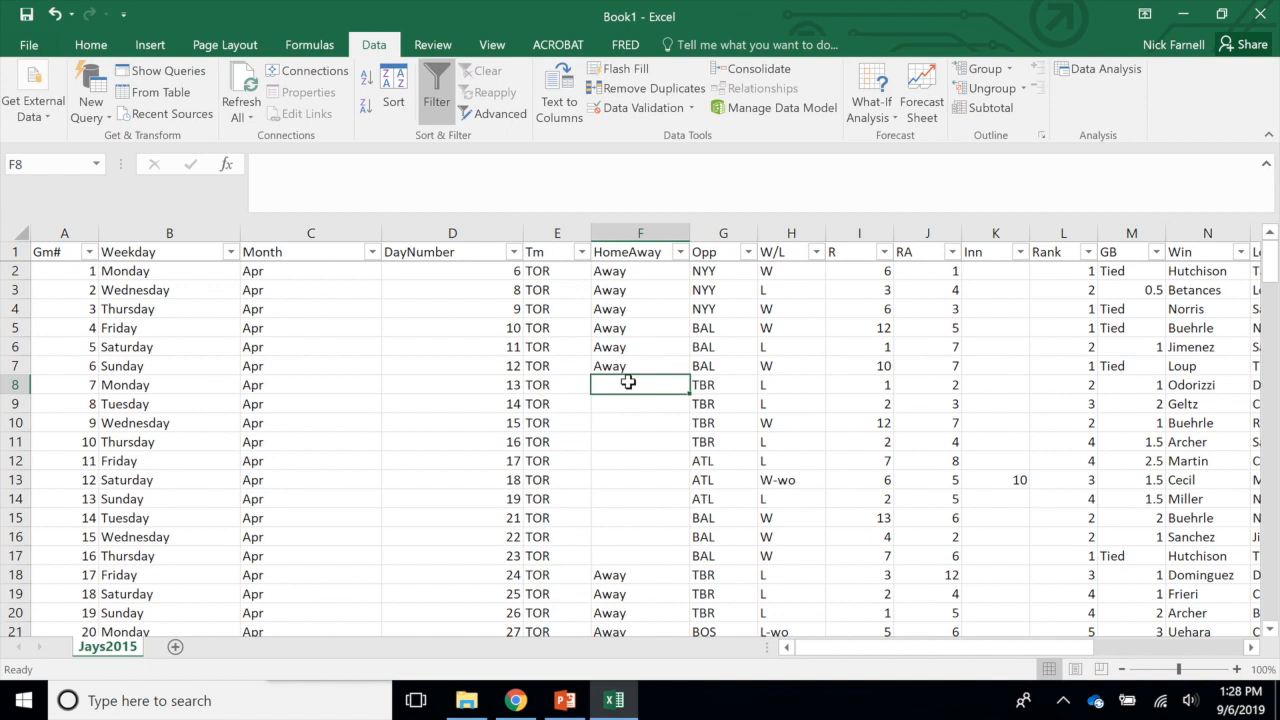
pyautogui.click(636, 232)
pyautogui.click(631, 383)
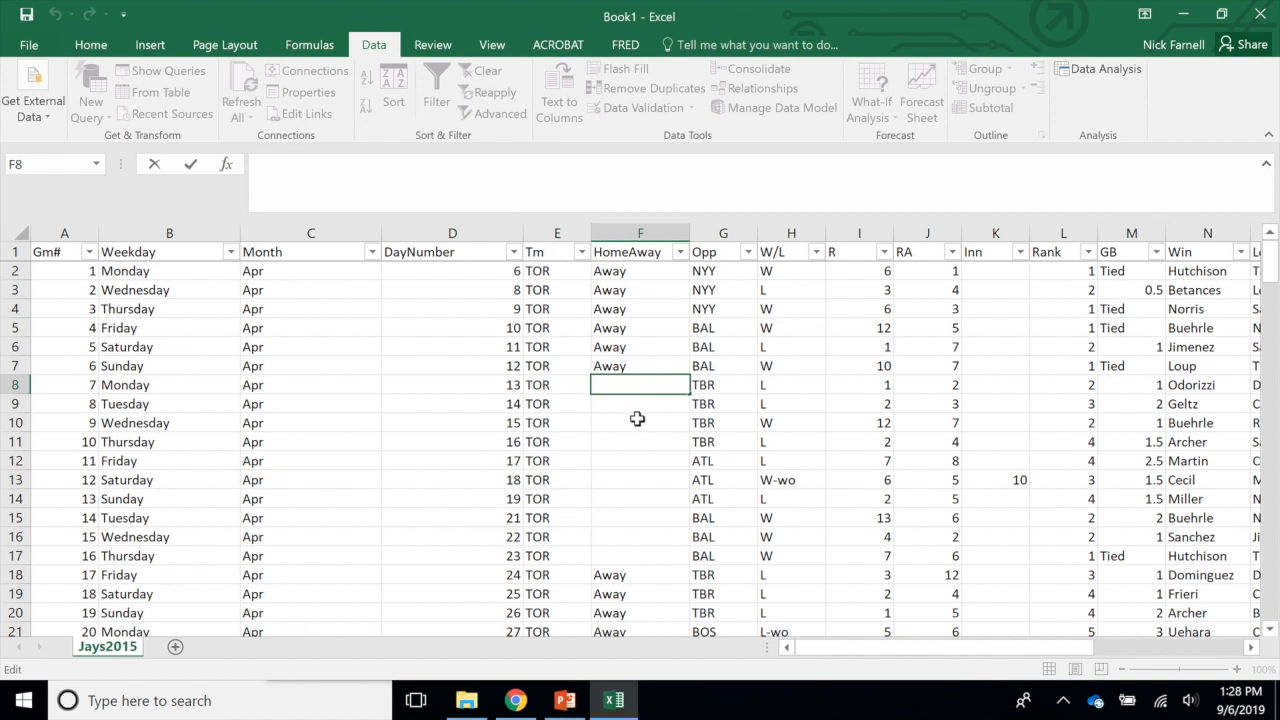
pyautogui.press('Down')
# Replace all blank cells in the HomeAway column with Home, leaving the search text empty
pyautogui.click(640, 232)
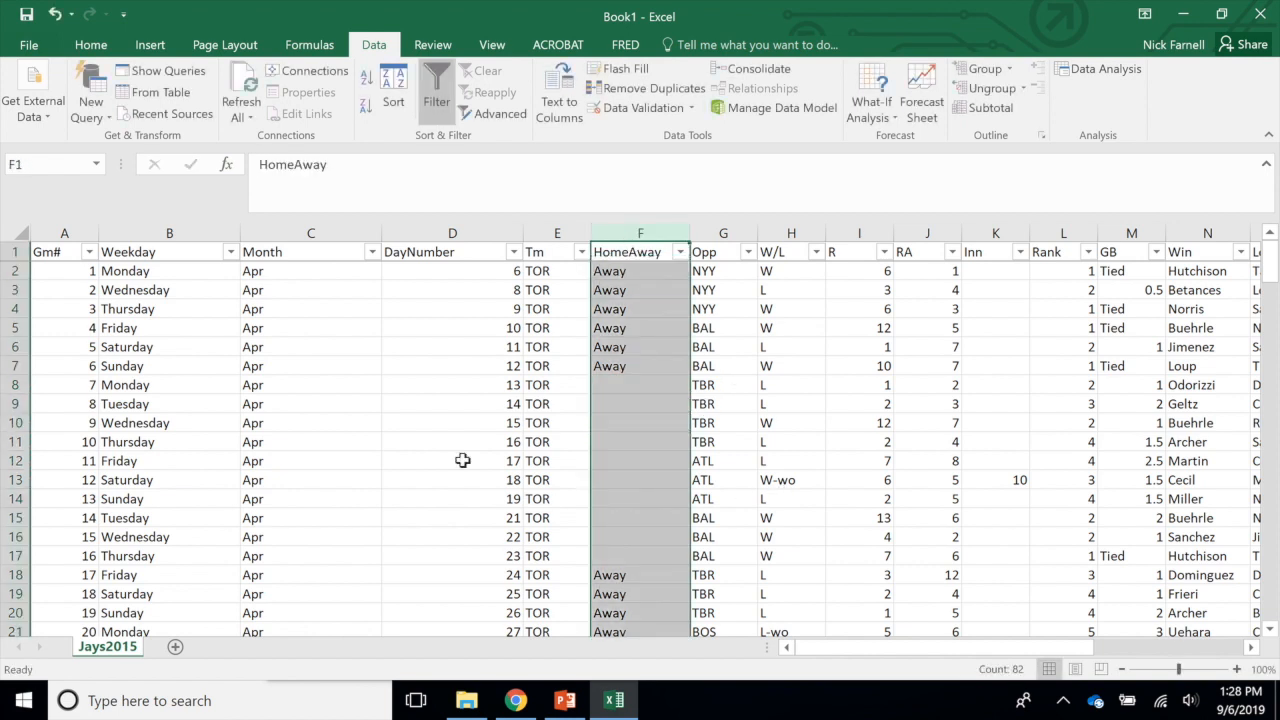
pyautogui.hotkey('ctrl', 'f')
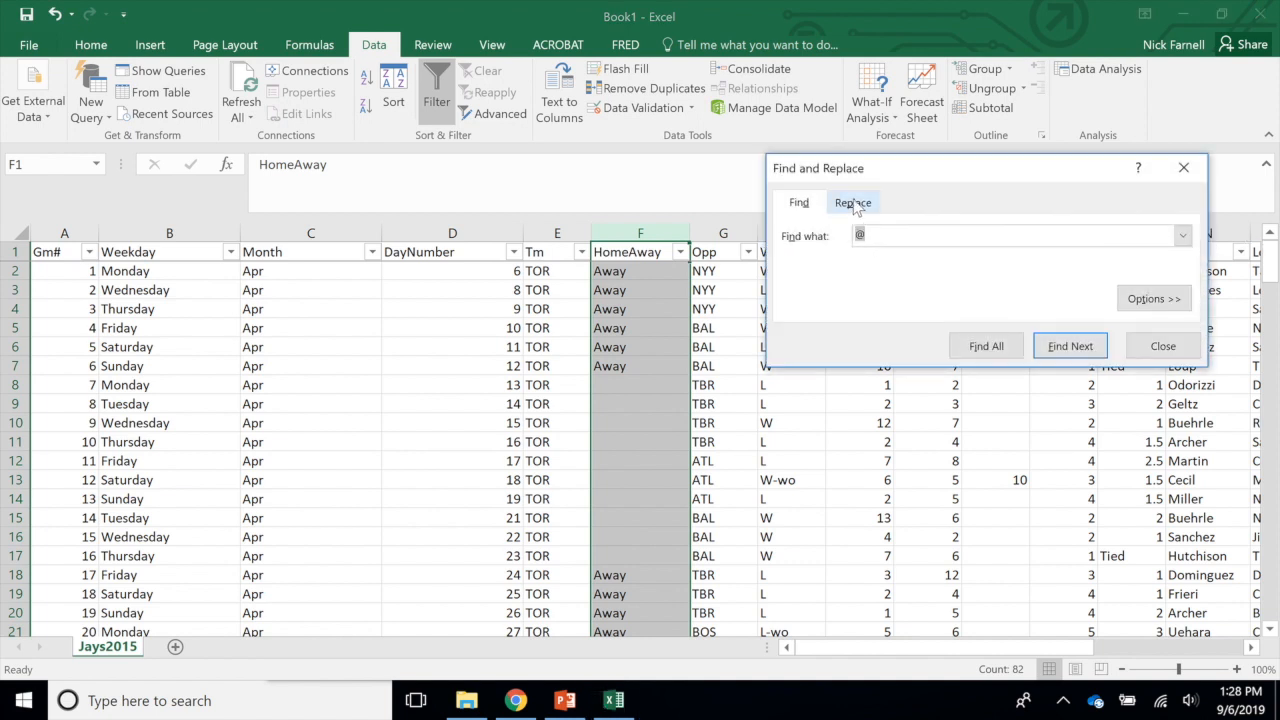
pyautogui.click(856, 204)
pyautogui.click(887, 236)
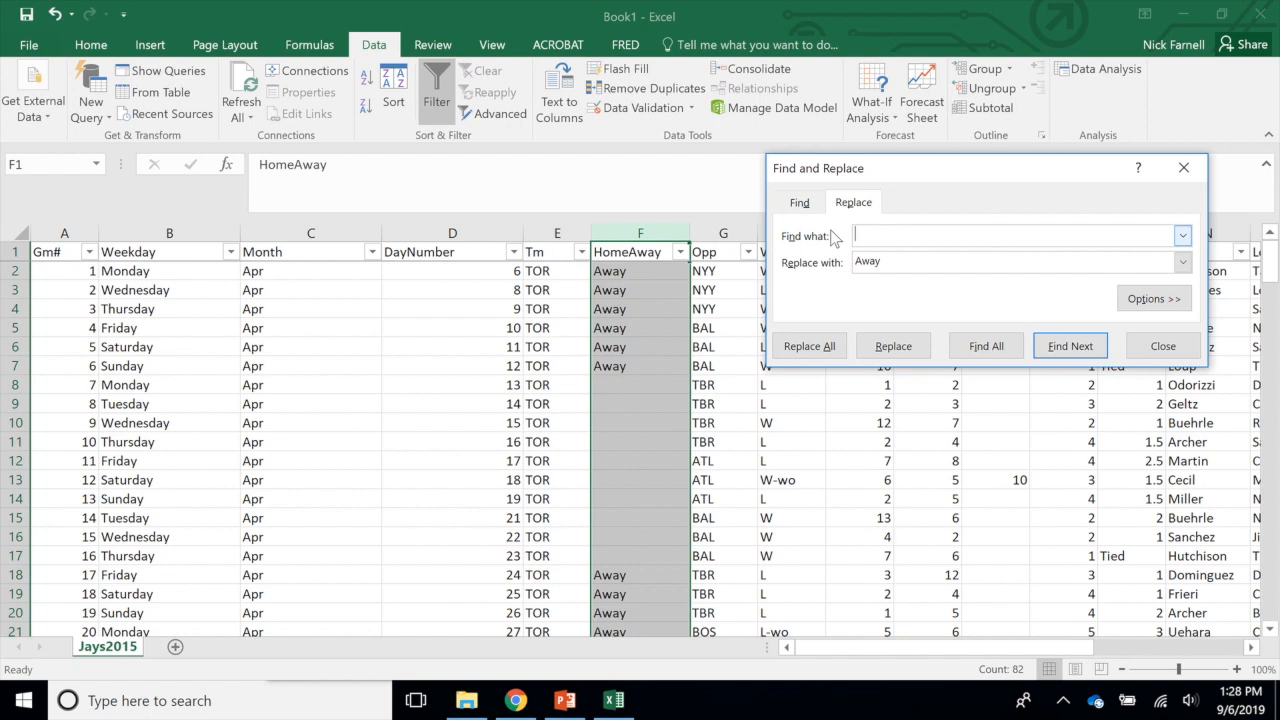
pyautogui.click(891, 258)
pyautogui.press('BackSpace')
pyautogui.press('BackSpace')
pyautogui.press('BackSpace')
pyautogui.press('BackSpace')
pyautogui.write('Home')
pyautogui.click(827, 350)
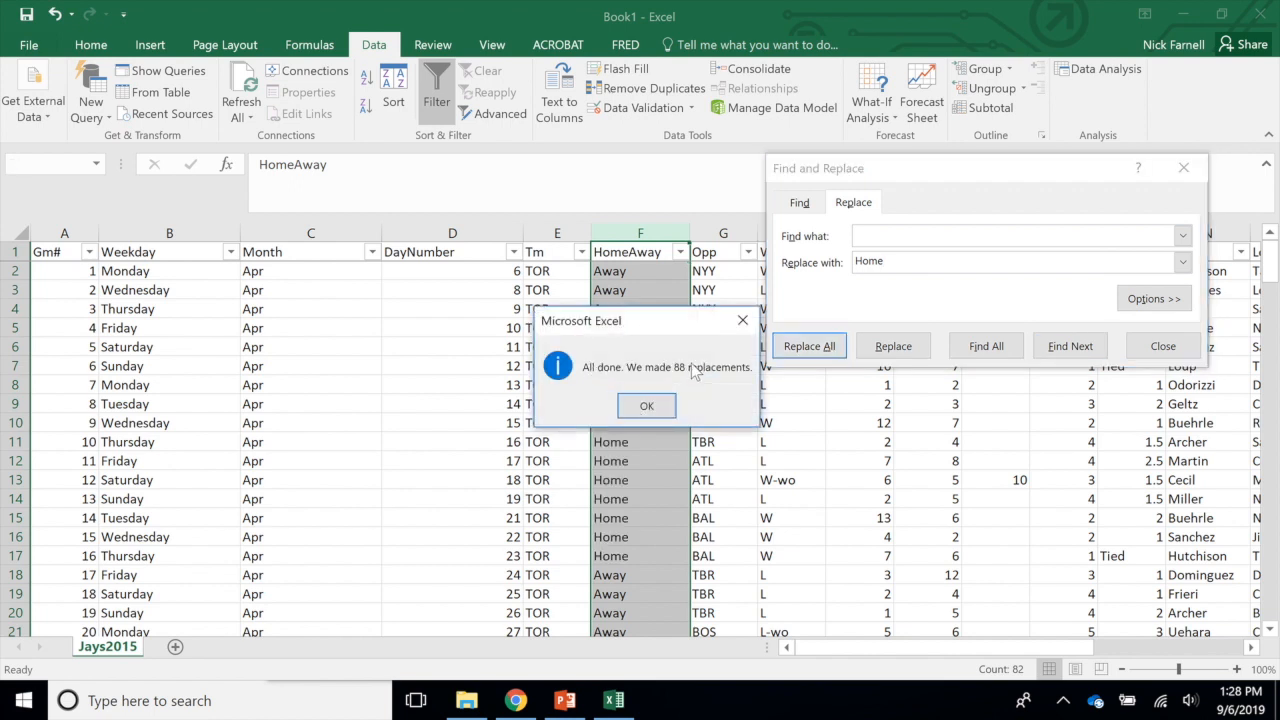
# Close Find and Replace and clear the surplus Home entries in F164:F170 below the last game
pyautogui.click(655, 409)
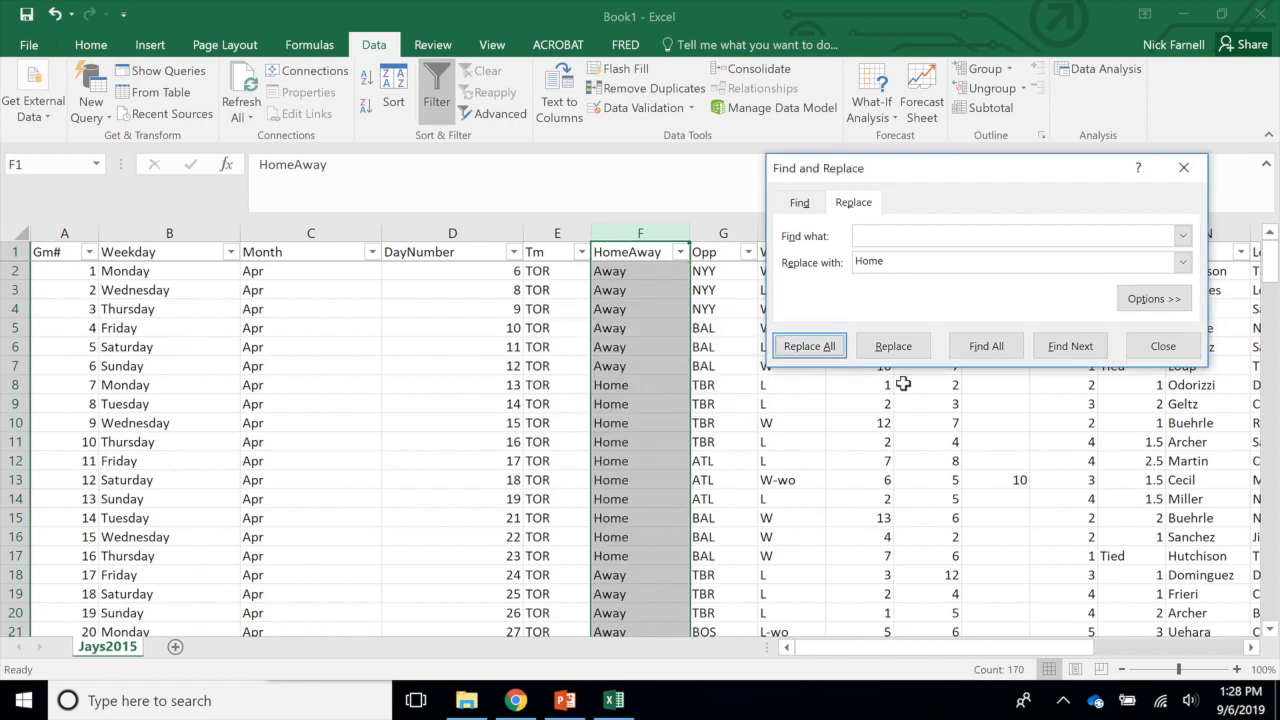
pyautogui.click(1162, 346)
pyautogui.scroll(-8, 681, 401)
pyautogui.scroll(-20, 681, 401)
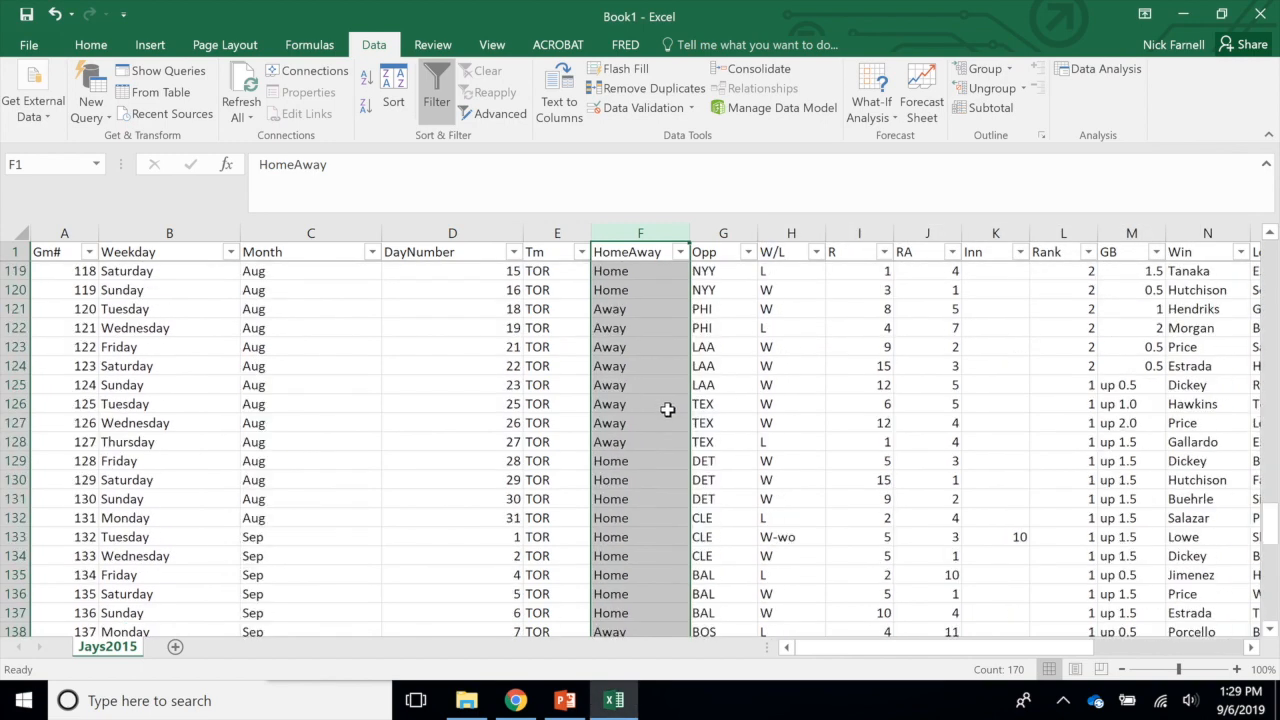
pyautogui.scroll(-13, 667, 409)
pyautogui.click(727, 400)
pyautogui.hotkey('ctrl', 'shift', 'Down')
pyautogui.click(727, 400)
pyautogui.moveTo(641, 386); pyautogui.dragTo(659, 491)
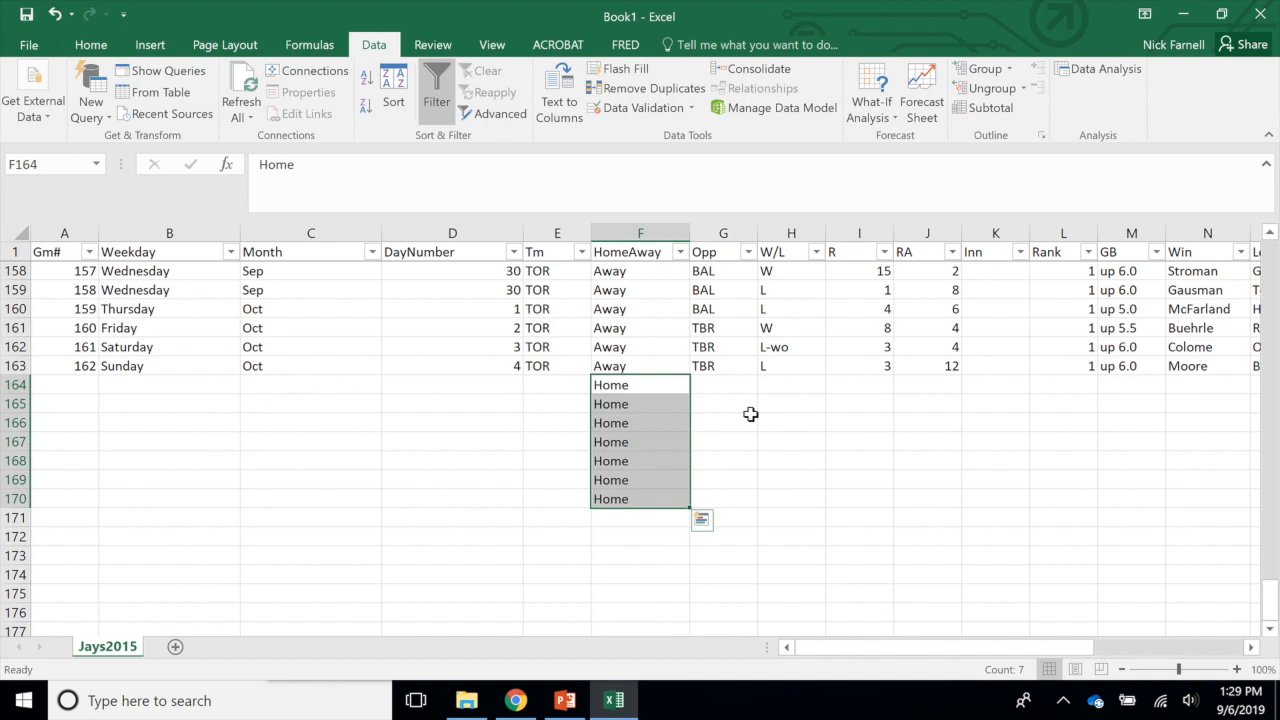
pyautogui.press('Delete')
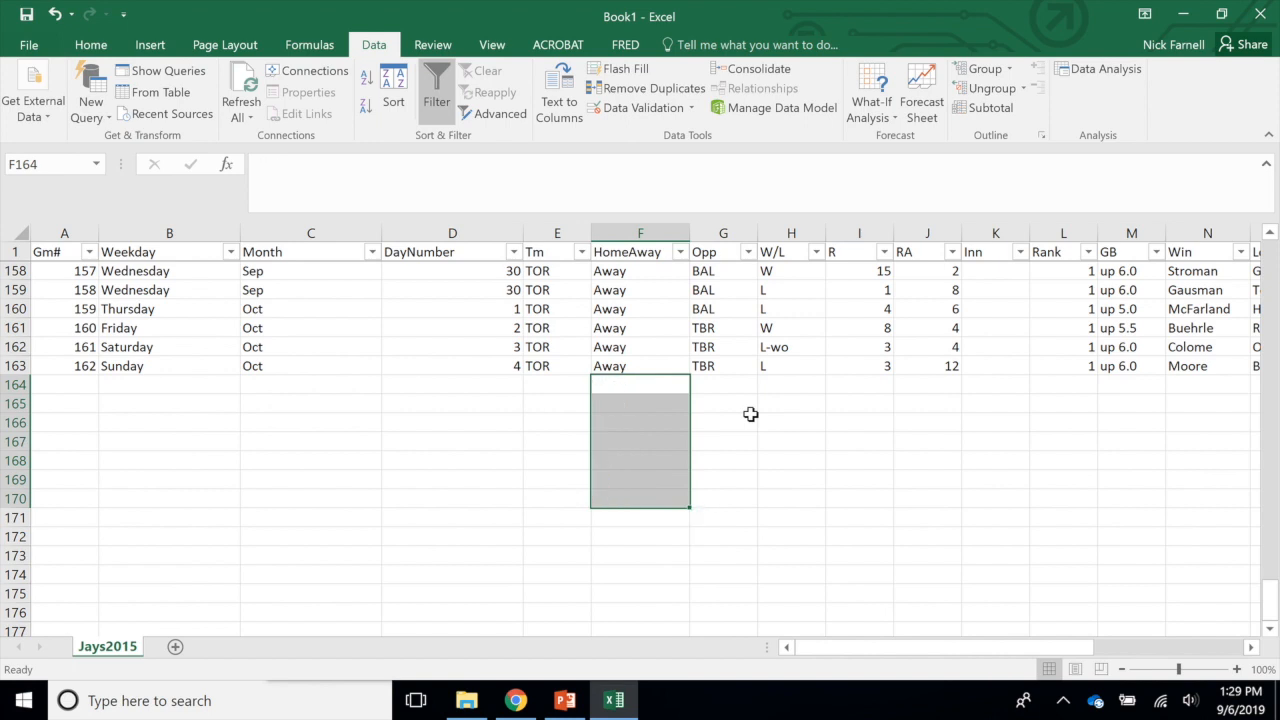
pyautogui.rightClick(678, 465)
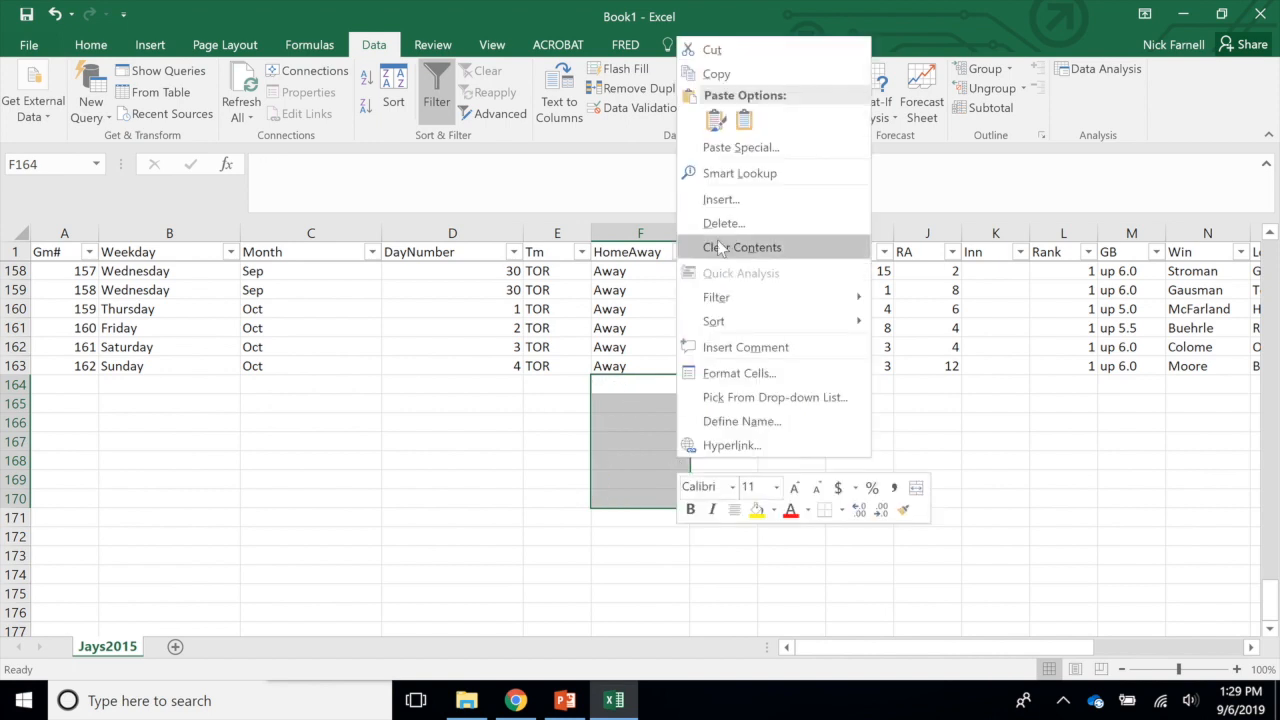
pyautogui.click(480, 433)
pyautogui.scroll(2, 529, 466)
pyautogui.click(615, 480)
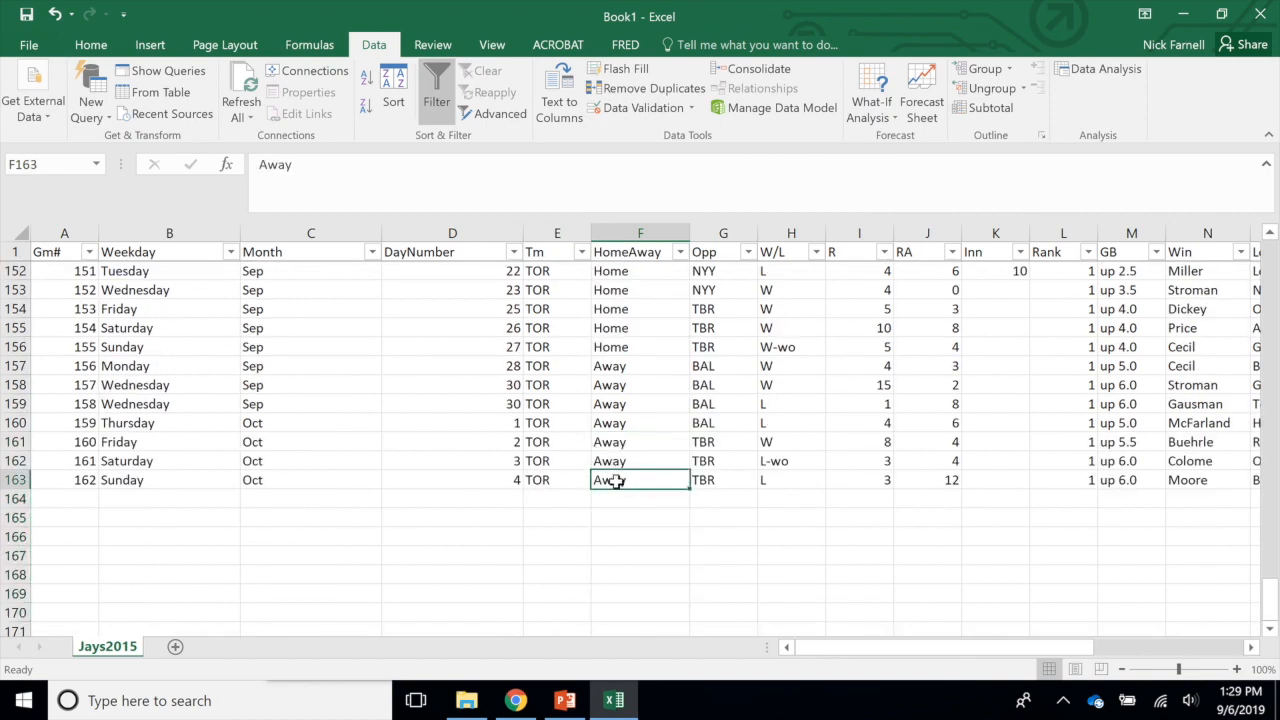
# Review the cleaned Weekday, Month, DayNumber and HomeAway columns from the first game to the end of the schedule
pyautogui.scroll(20, 579, 442)
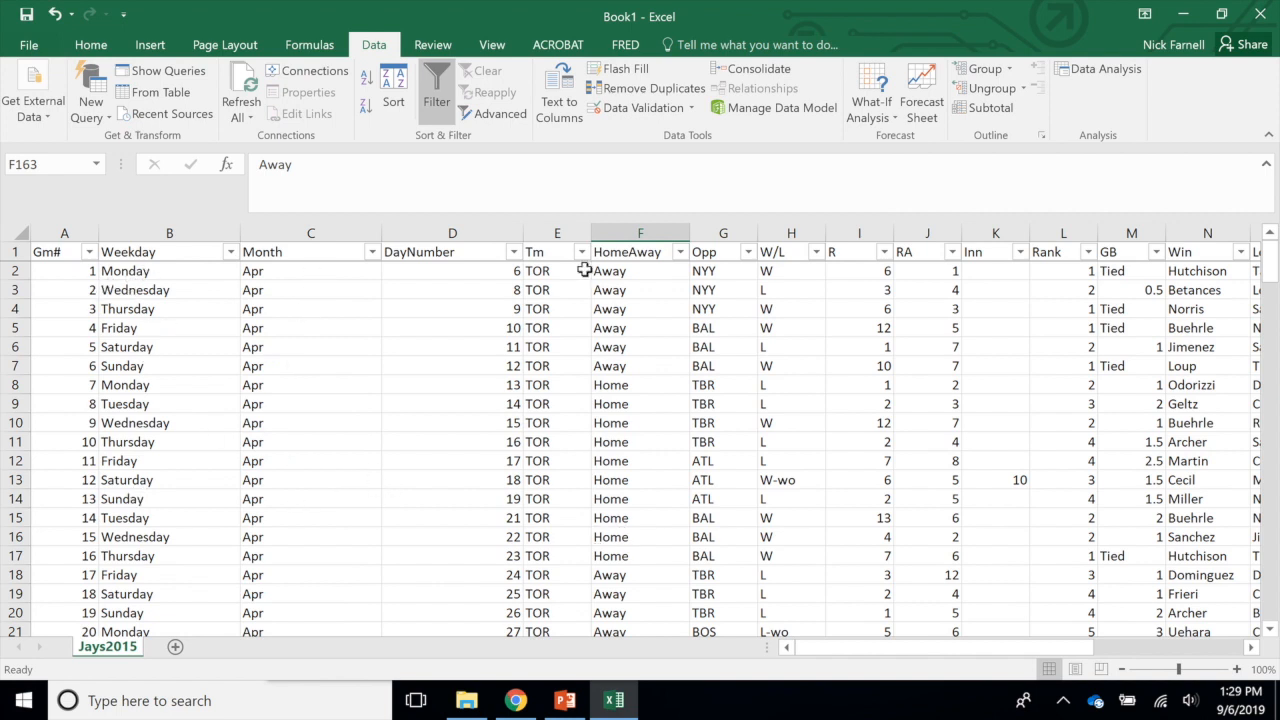
pyautogui.scroll(-4, 477, 506)
pyautogui.scroll(-3, 349, 460)
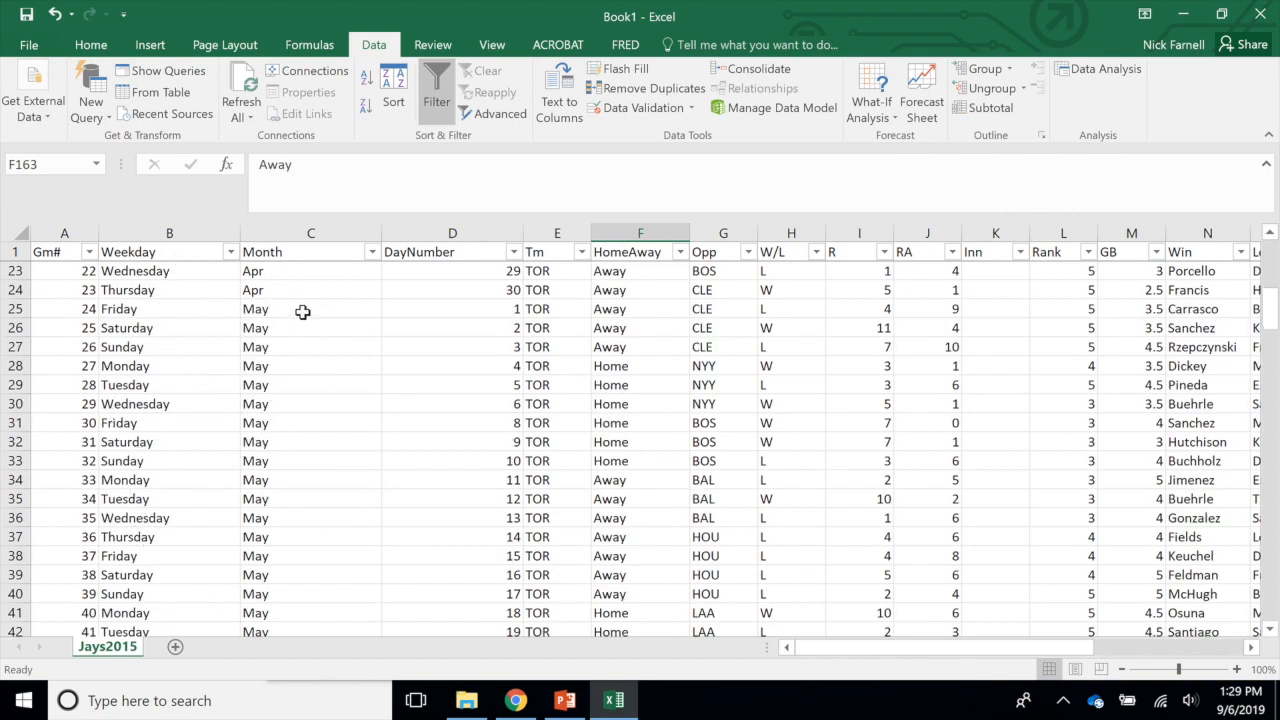
pyautogui.scroll(-8, 303, 312)
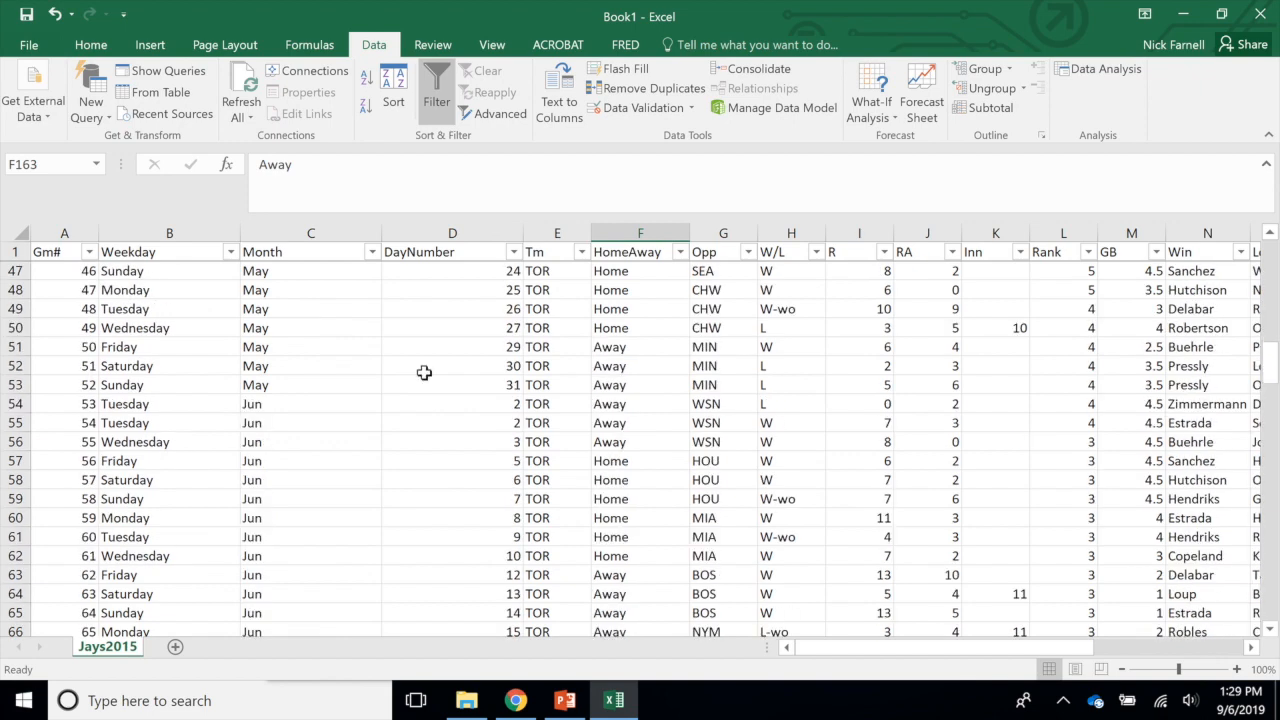
pyautogui.scroll(-15, 463, 397)
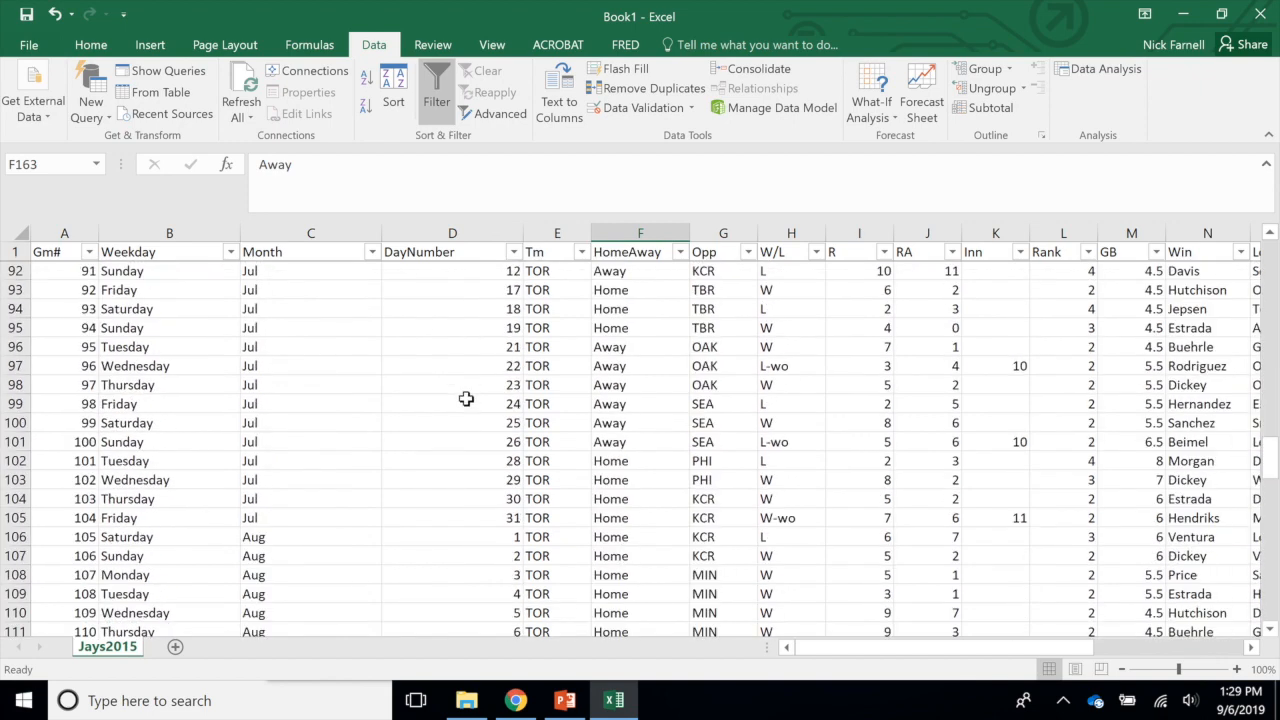
pyautogui.scroll(-15, 466, 399)
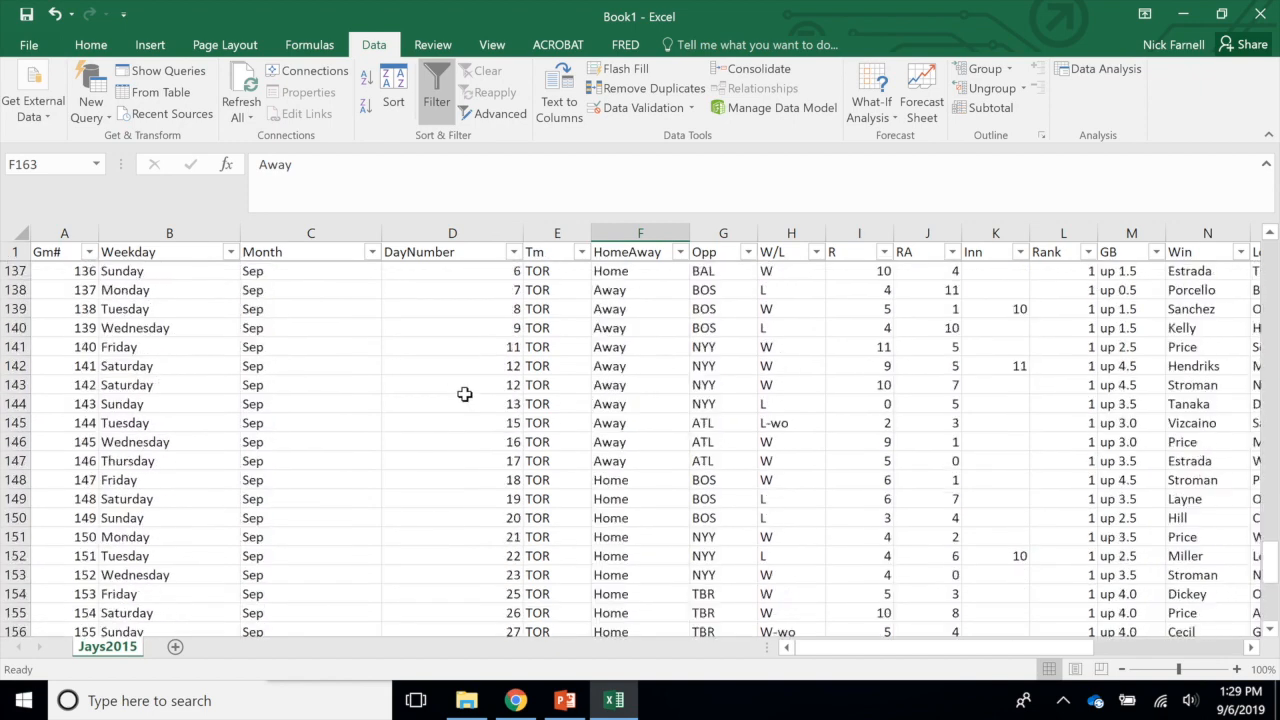
pyautogui.scroll(-7, 464, 394)
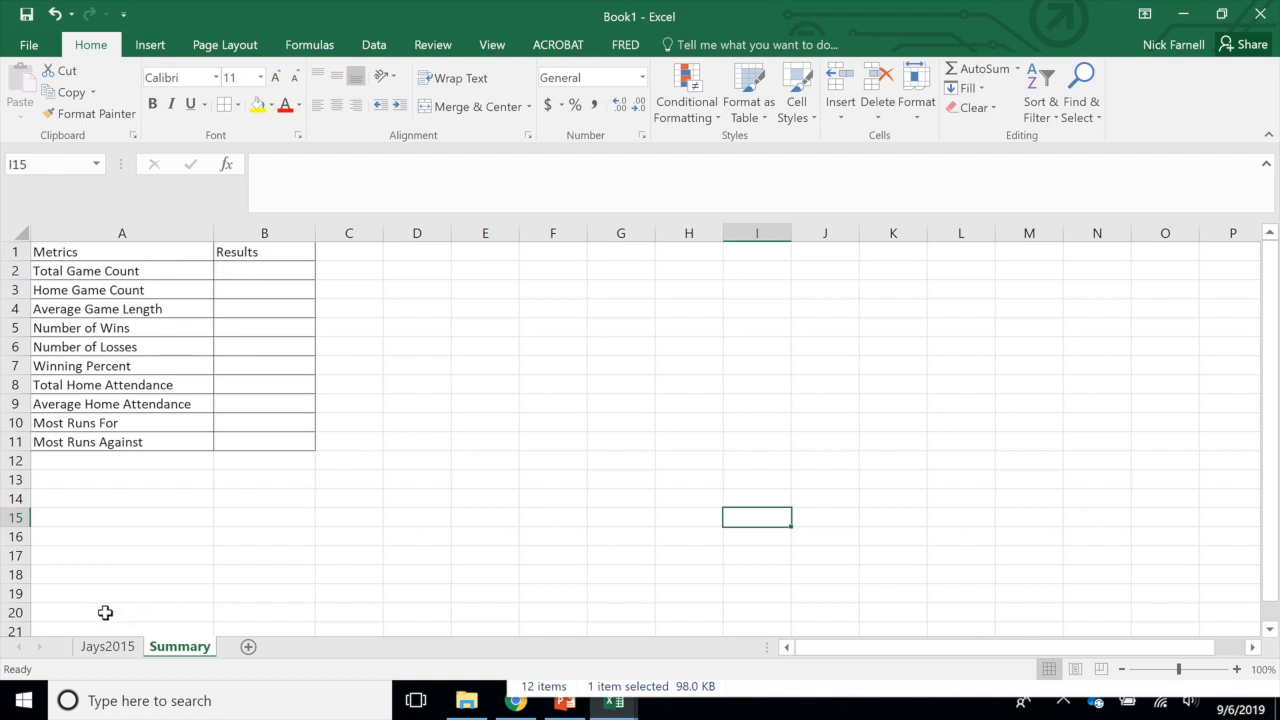
# Examine the Jays2015 data from the first to the last game row, then return to the Summary sheet
pyautogui.click(105, 647)
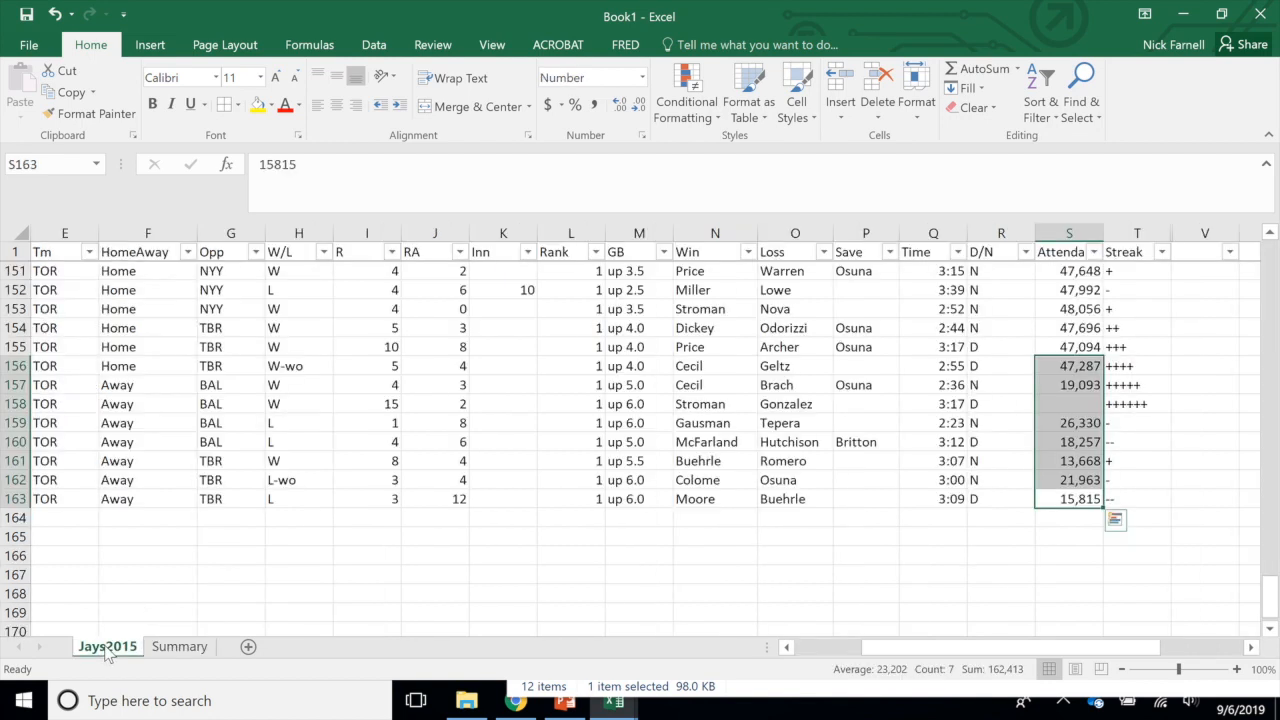
pyautogui.click(90, 407)
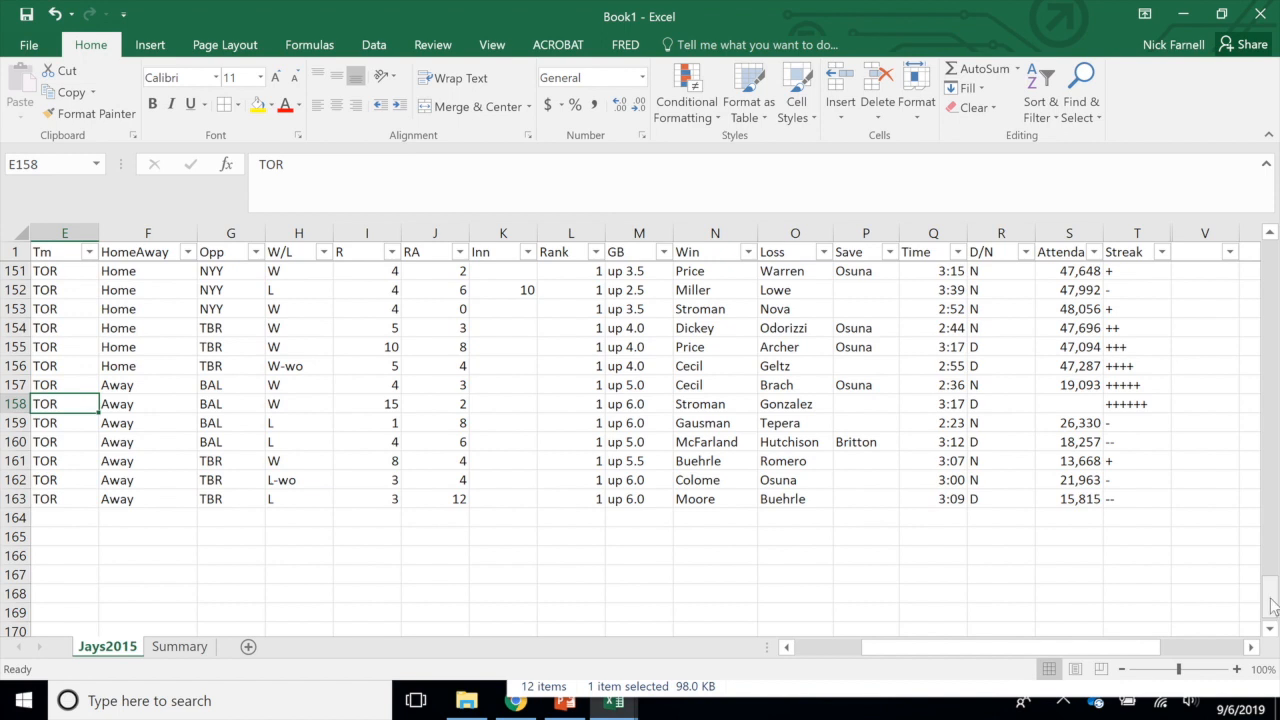
pyautogui.moveTo(1100, 647); pyautogui.dragTo(1034, 647)
pyautogui.click(75, 500)
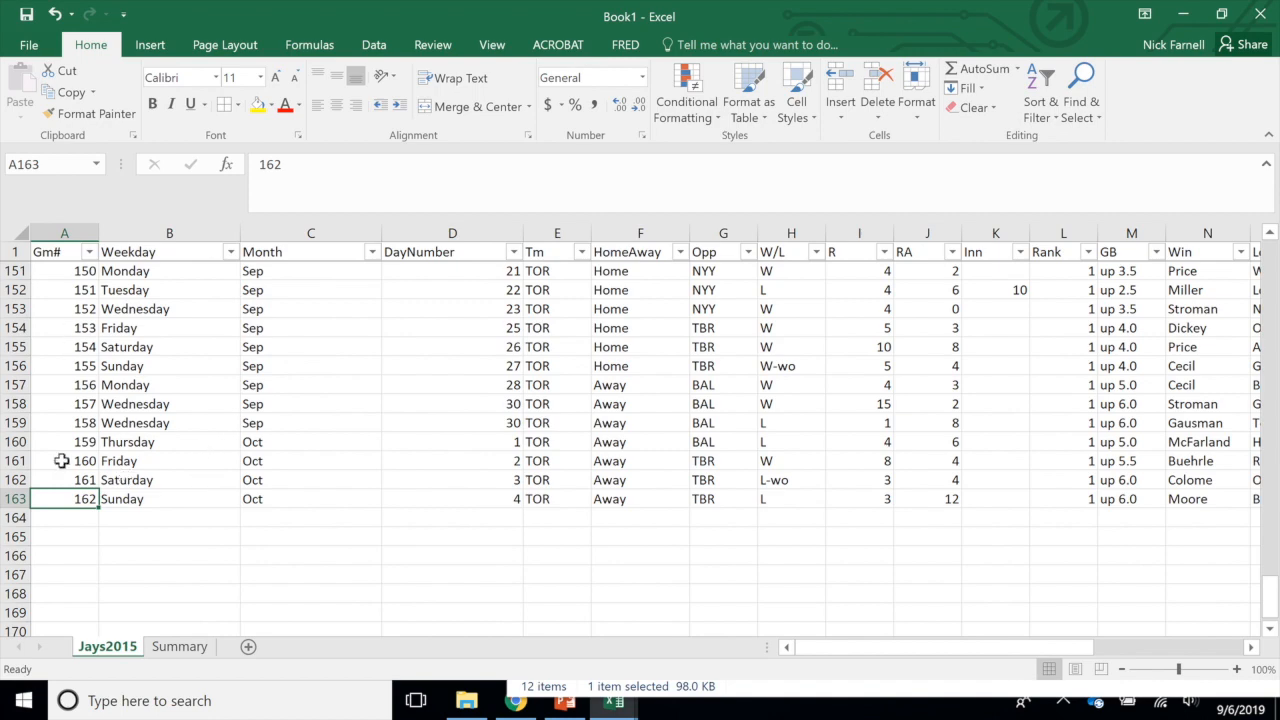
pyautogui.moveTo(1270, 598); pyautogui.dragTo(1266, 243)
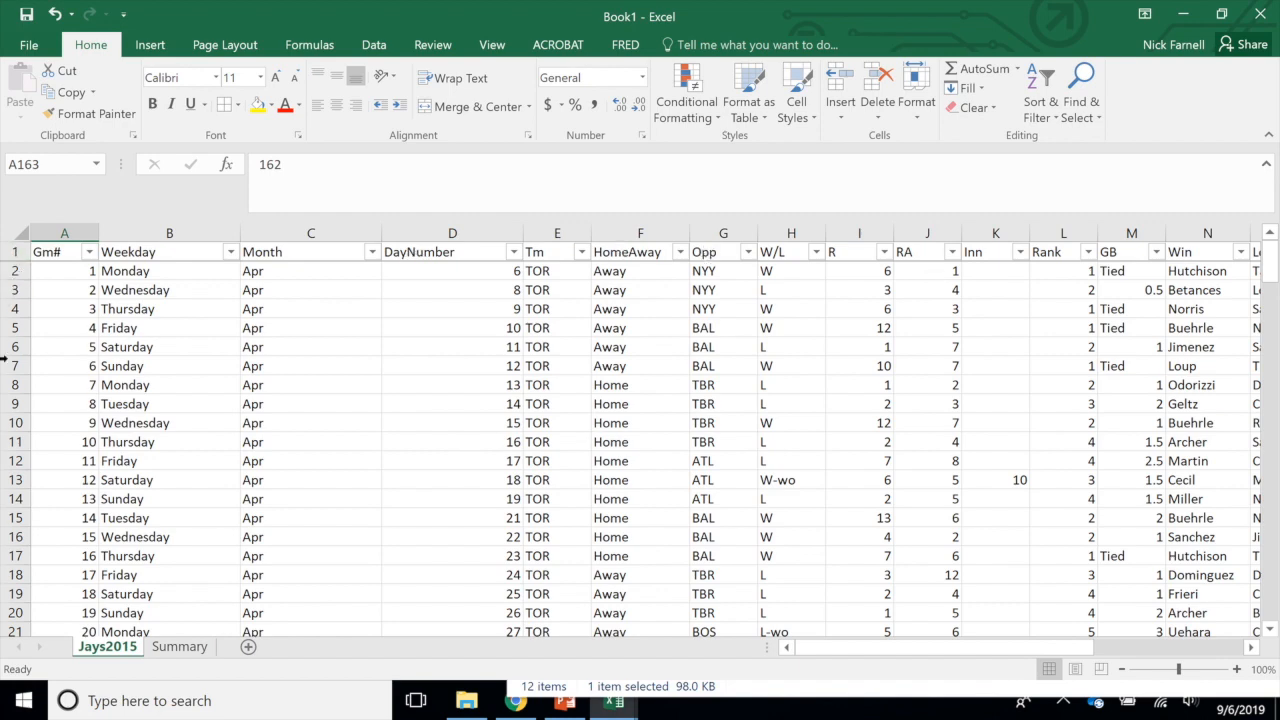
pyautogui.moveTo(1268, 268); pyautogui.dragTo(1268, 598)
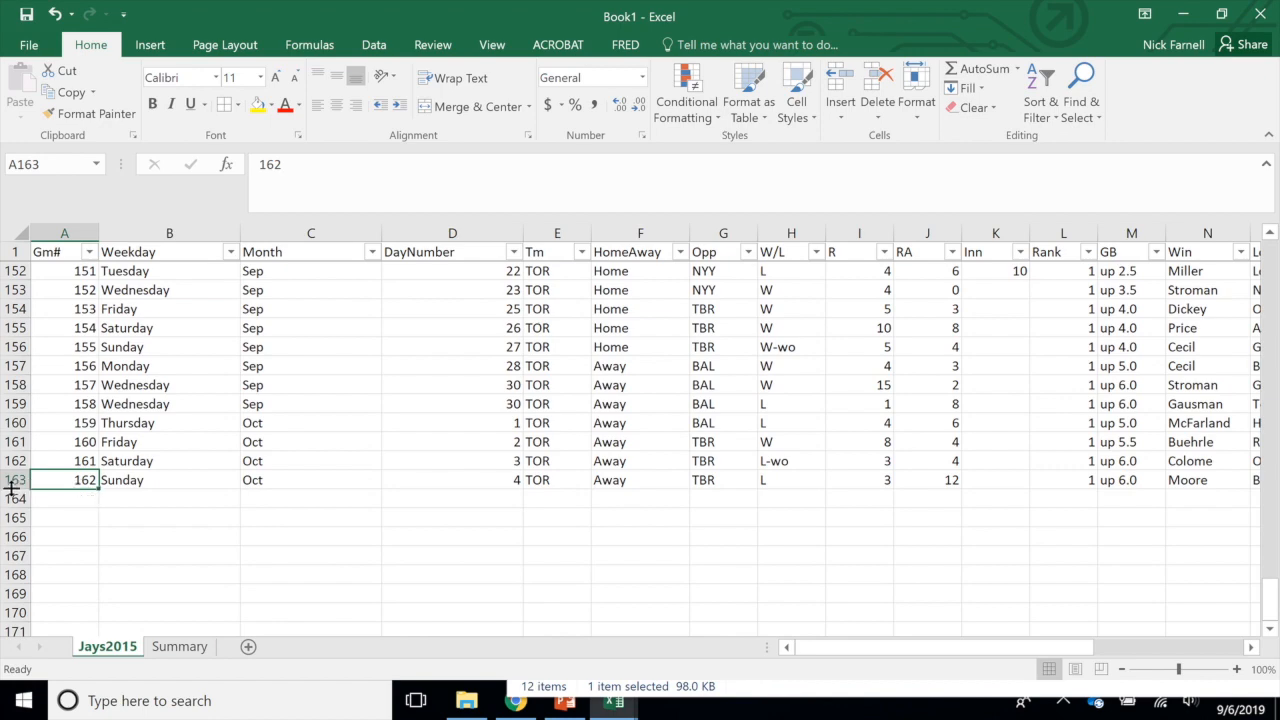
pyautogui.moveTo(1268, 598); pyautogui.dragTo(1263, 254)
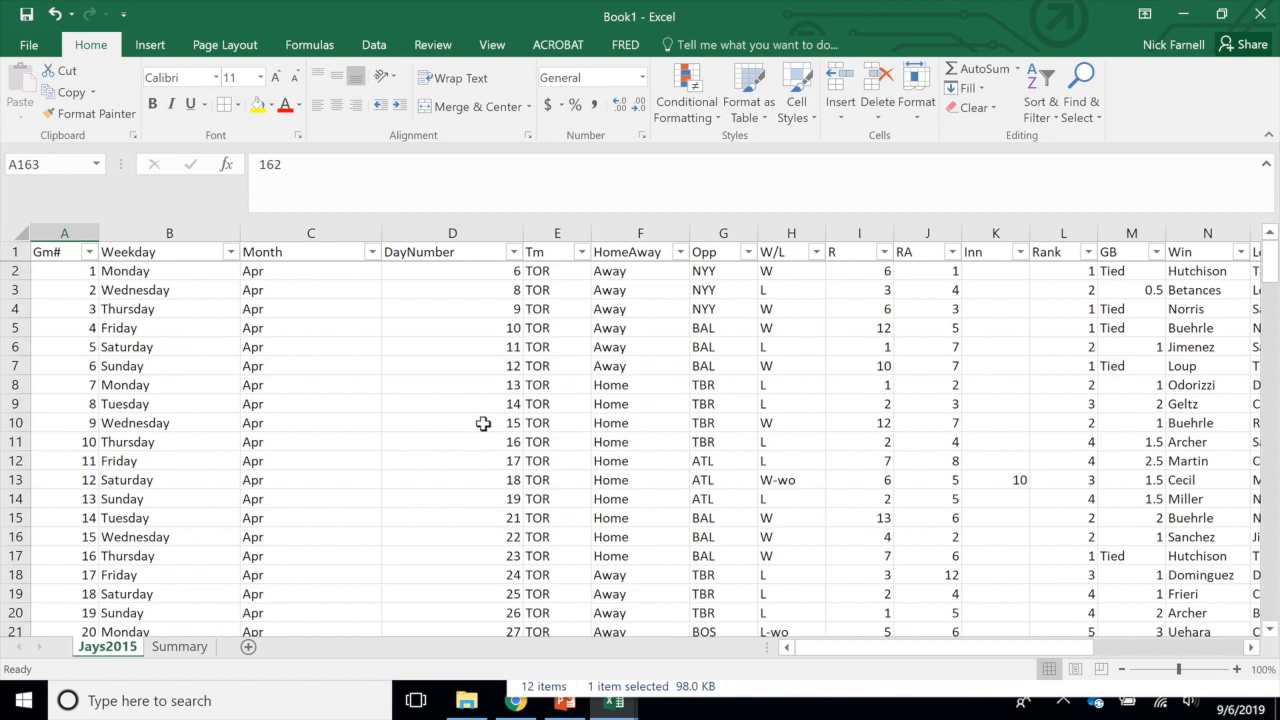
pyautogui.click(168, 648)
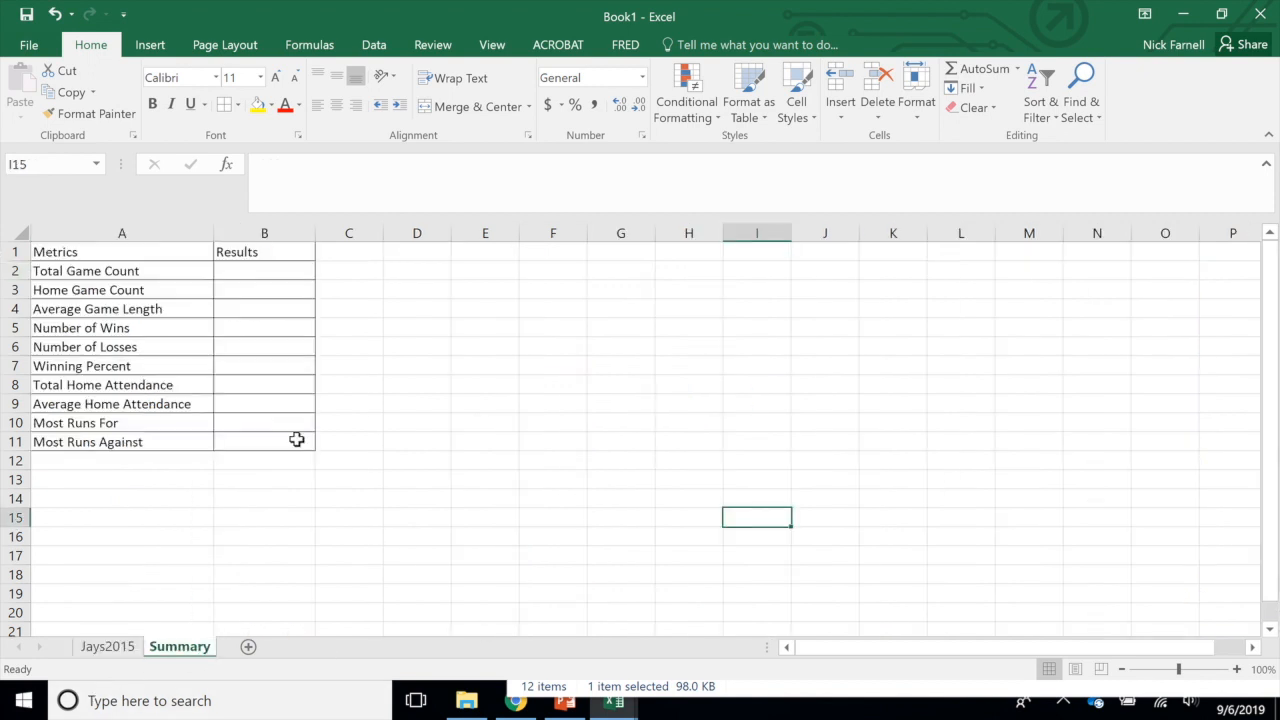
# Calculate Total Game Count in Summary cell B2 with =COUNTA(Jays2015!E2:E163), counting the team entries
pyautogui.click(277, 272)
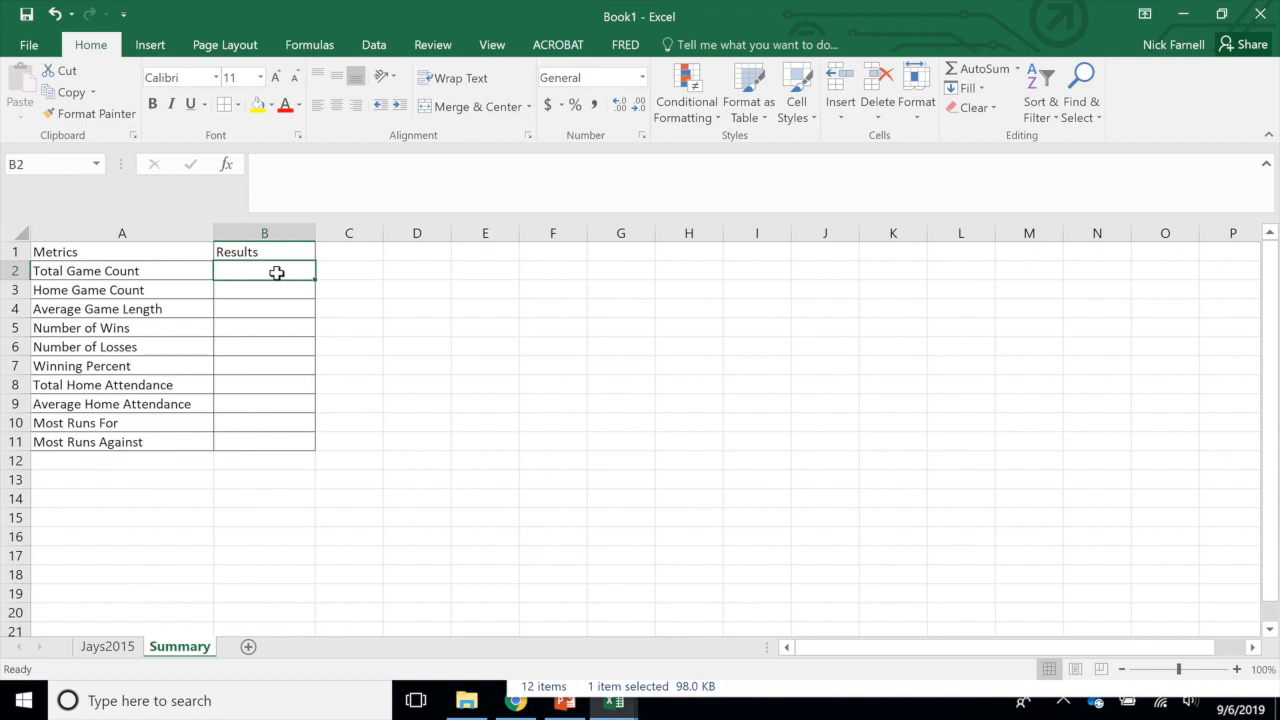
pyautogui.write('=')
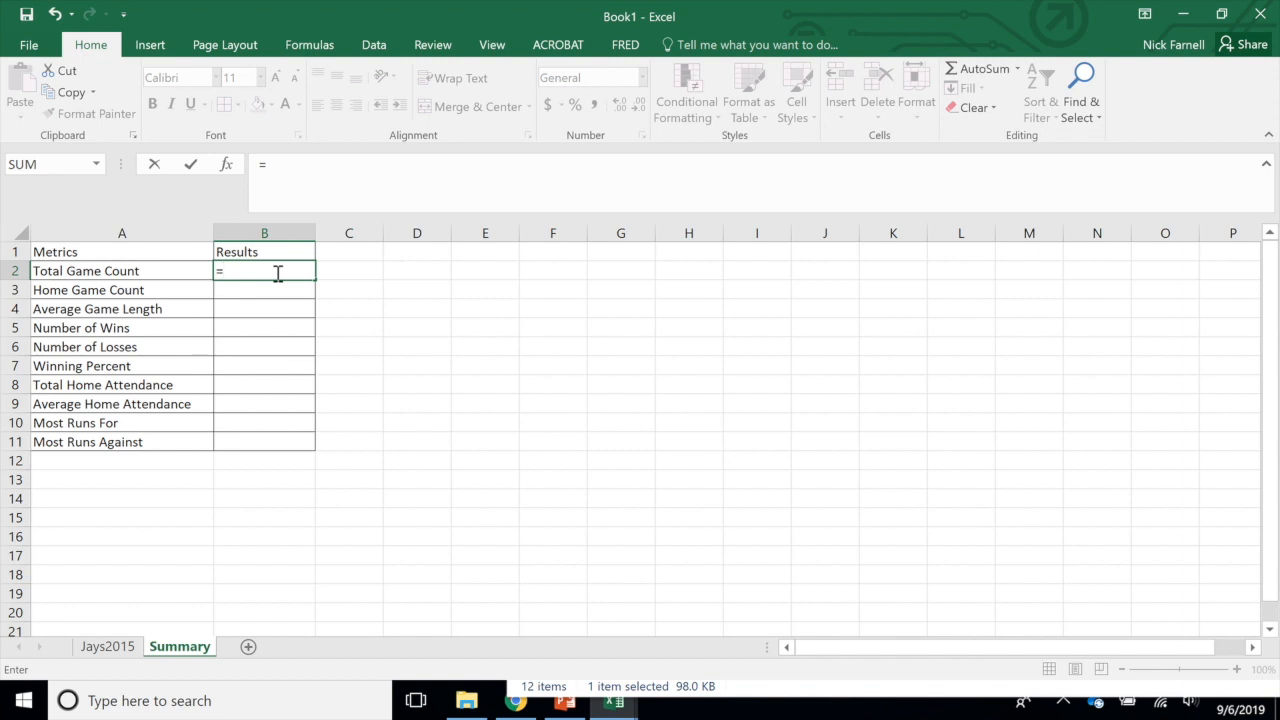
pyautogui.click(96, 165)
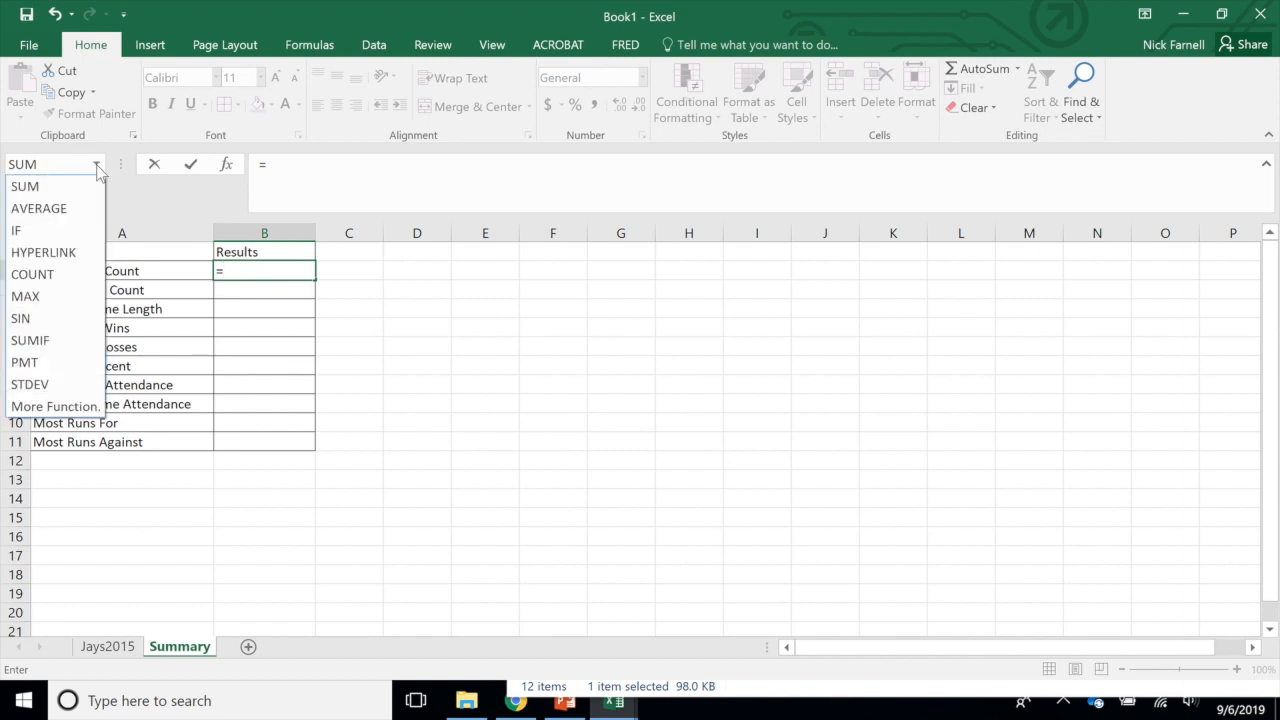
pyautogui.click(323, 177)
pyautogui.click(266, 274)
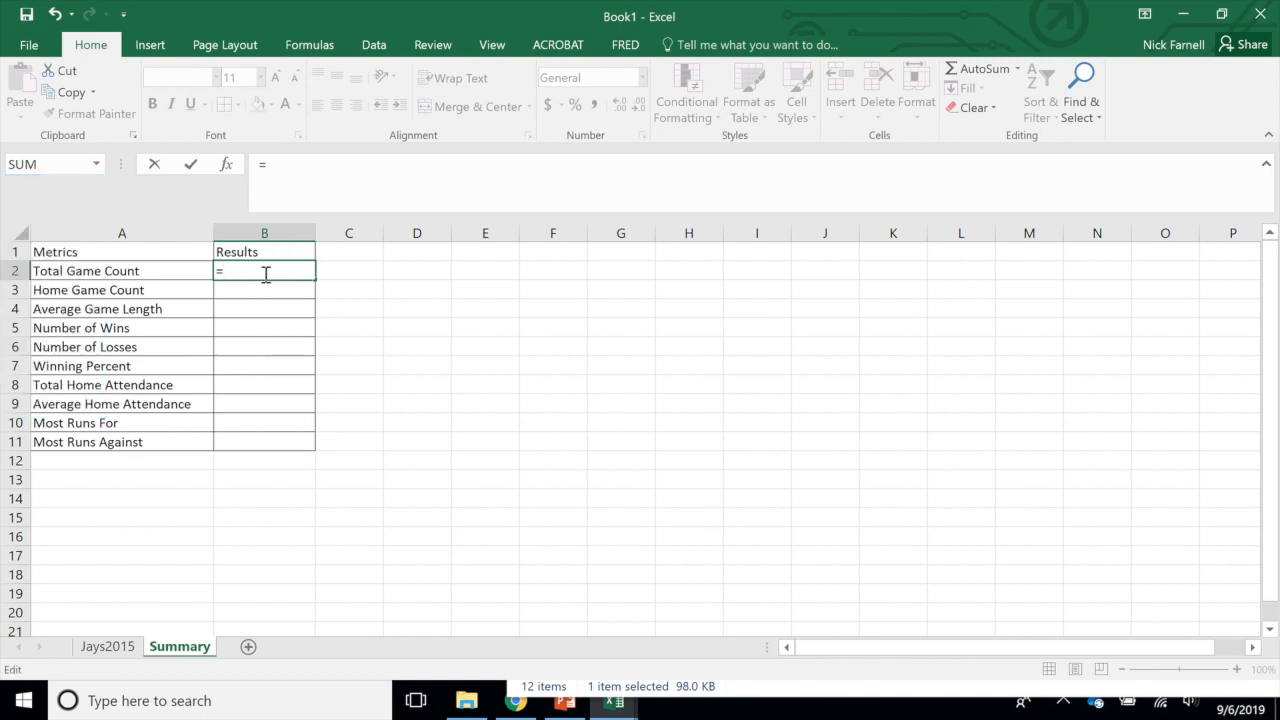
pyautogui.write('=coun')
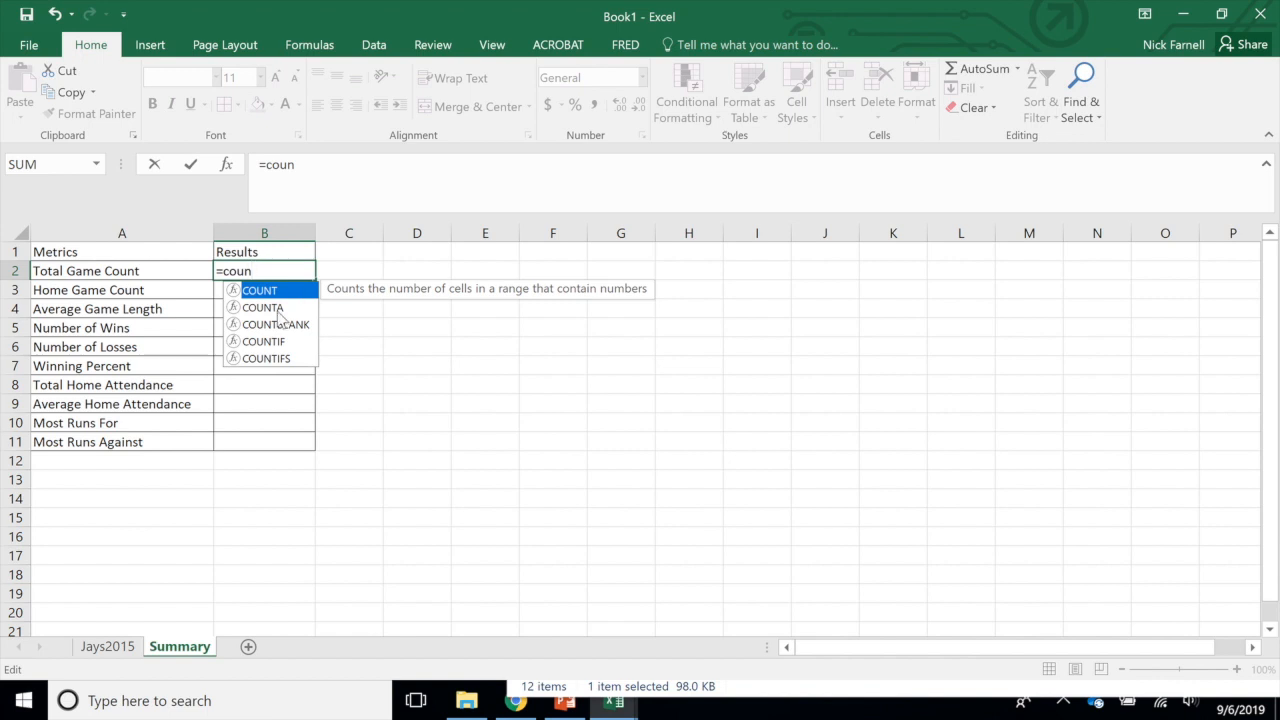
pyautogui.click(279, 316)
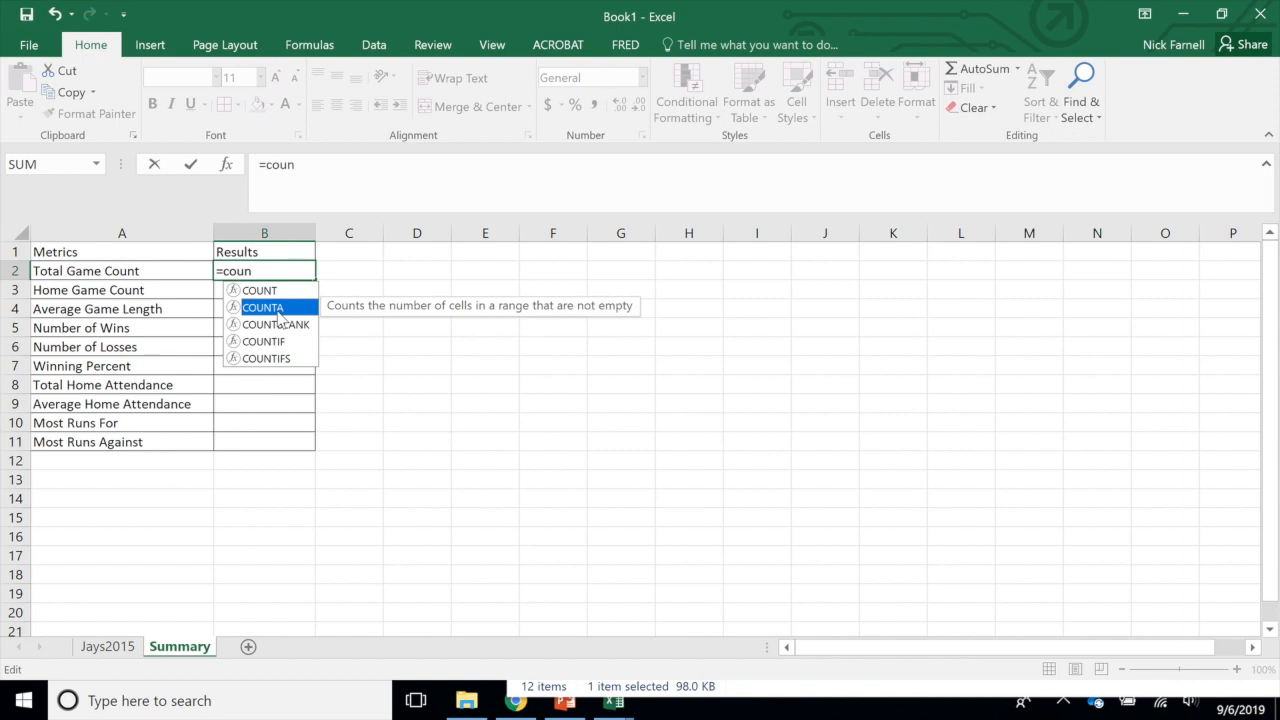
pyautogui.doubleClick(282, 308)
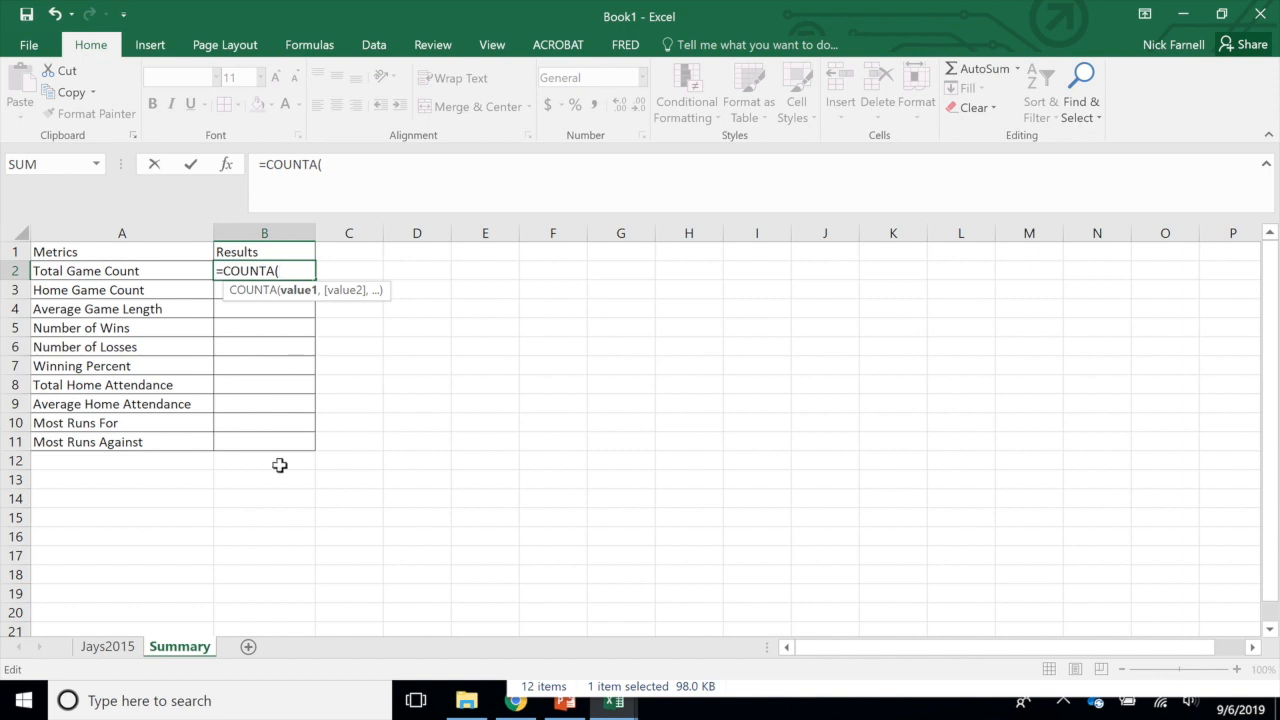
pyautogui.click(103, 648)
pyautogui.click(116, 648)
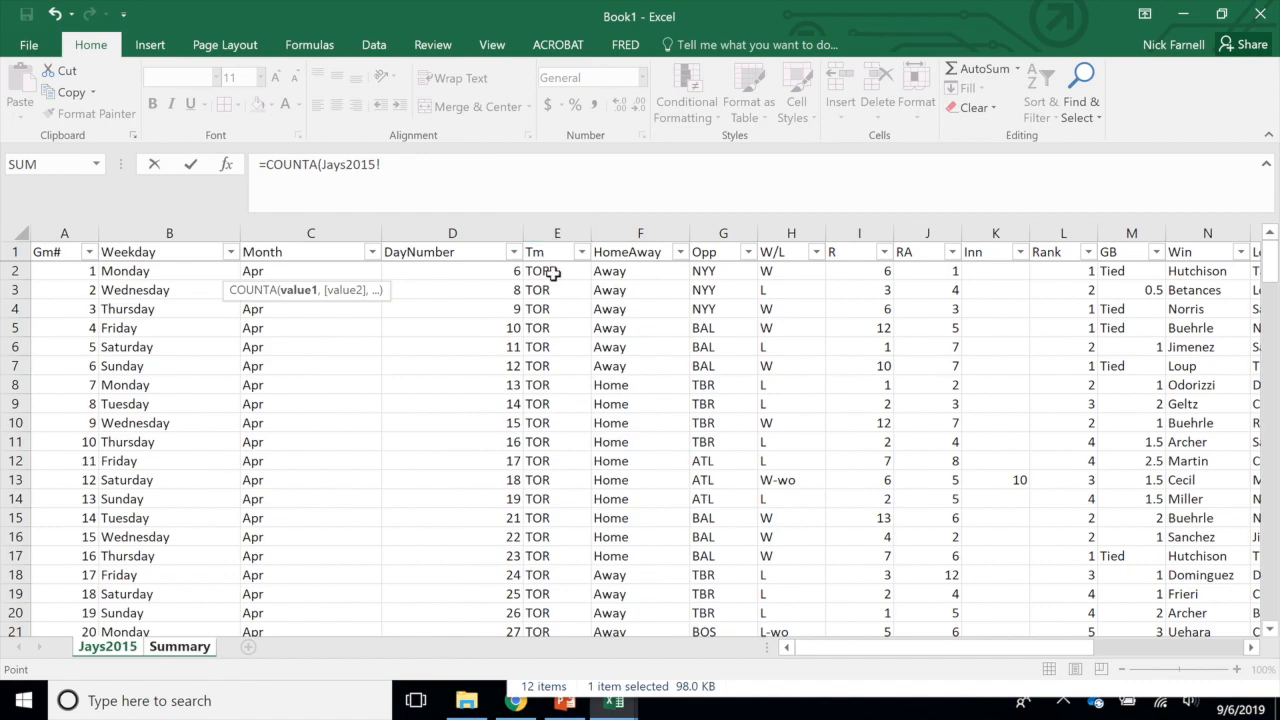
pyautogui.moveTo(553, 273); pyautogui.dragTo(569, 594)
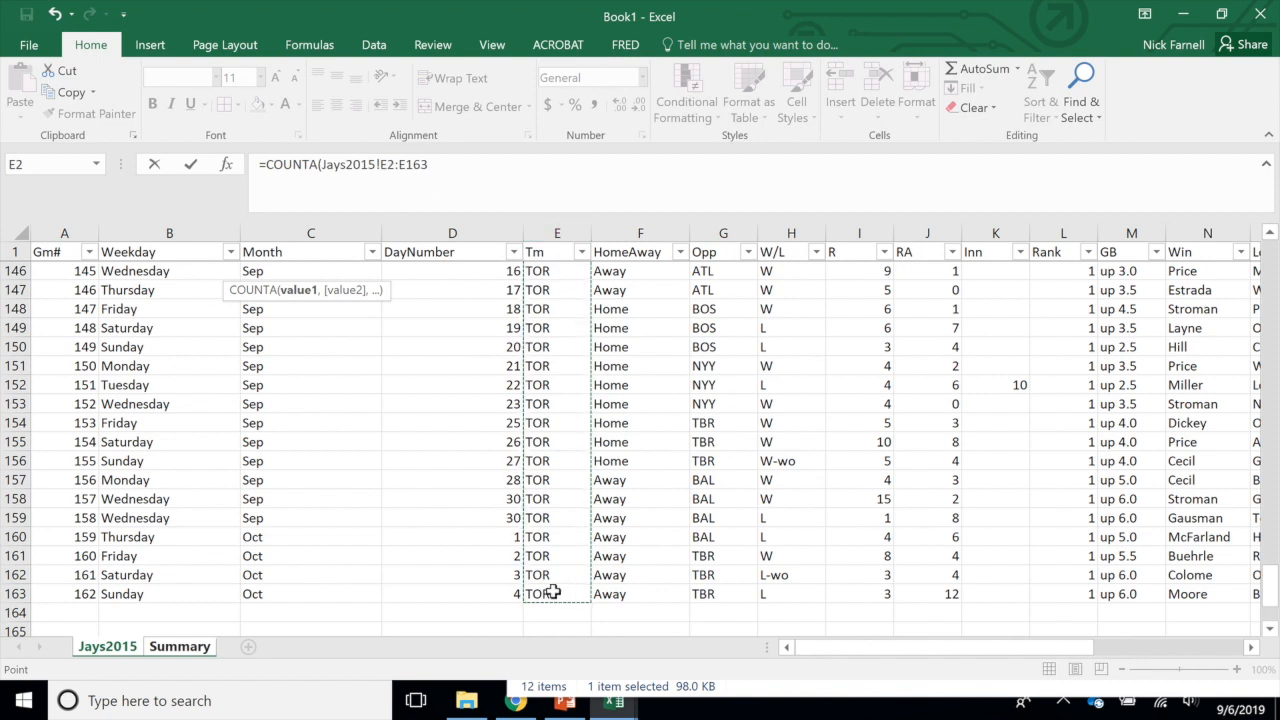
pyautogui.click(441, 166)
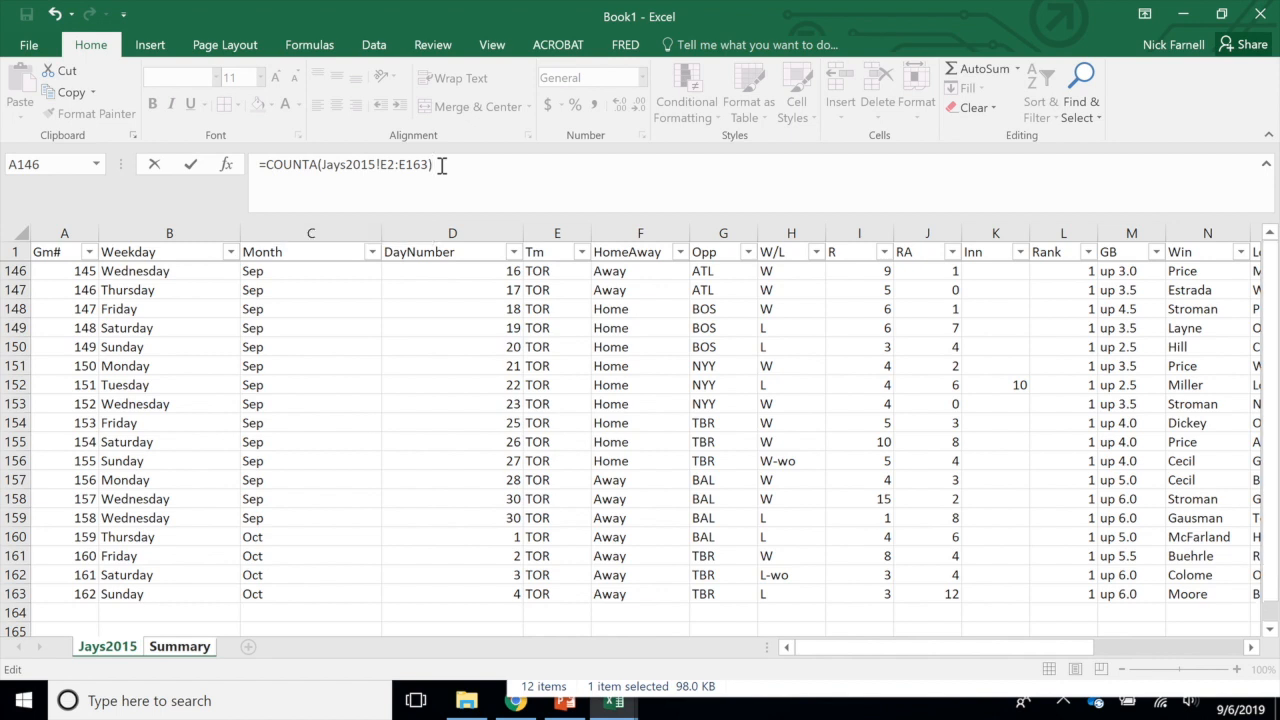
pyautogui.press('Return')
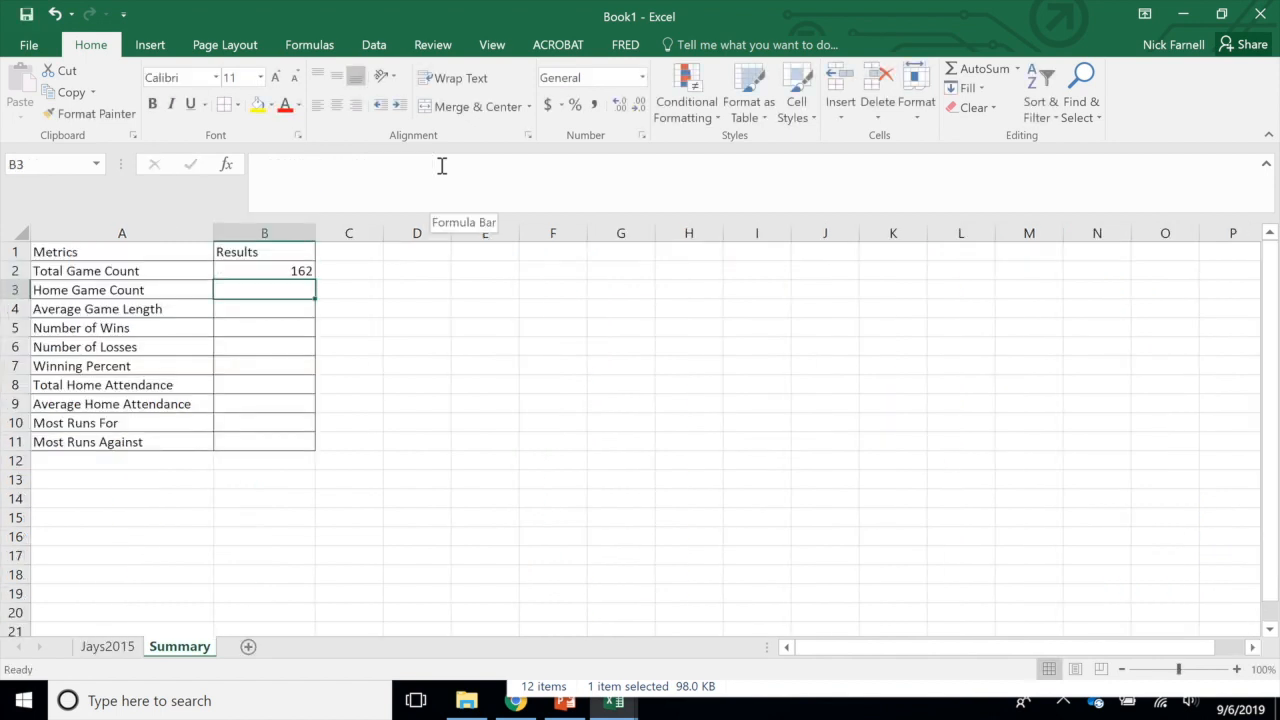
pyautogui.click(252, 270)
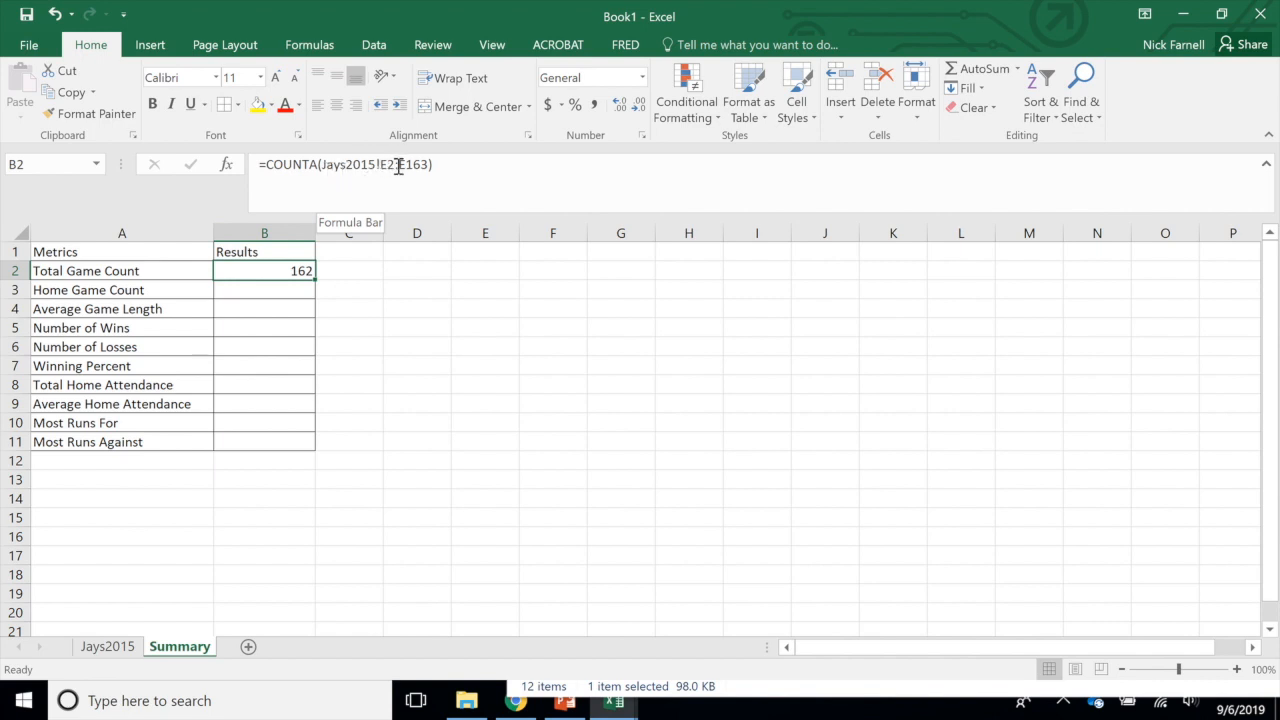
# Begin a COUNTIF formula for Home Game Count in cell B3, using Jays2015!F2:F163 from the HomeAway column as the range
pyautogui.click(268, 290)
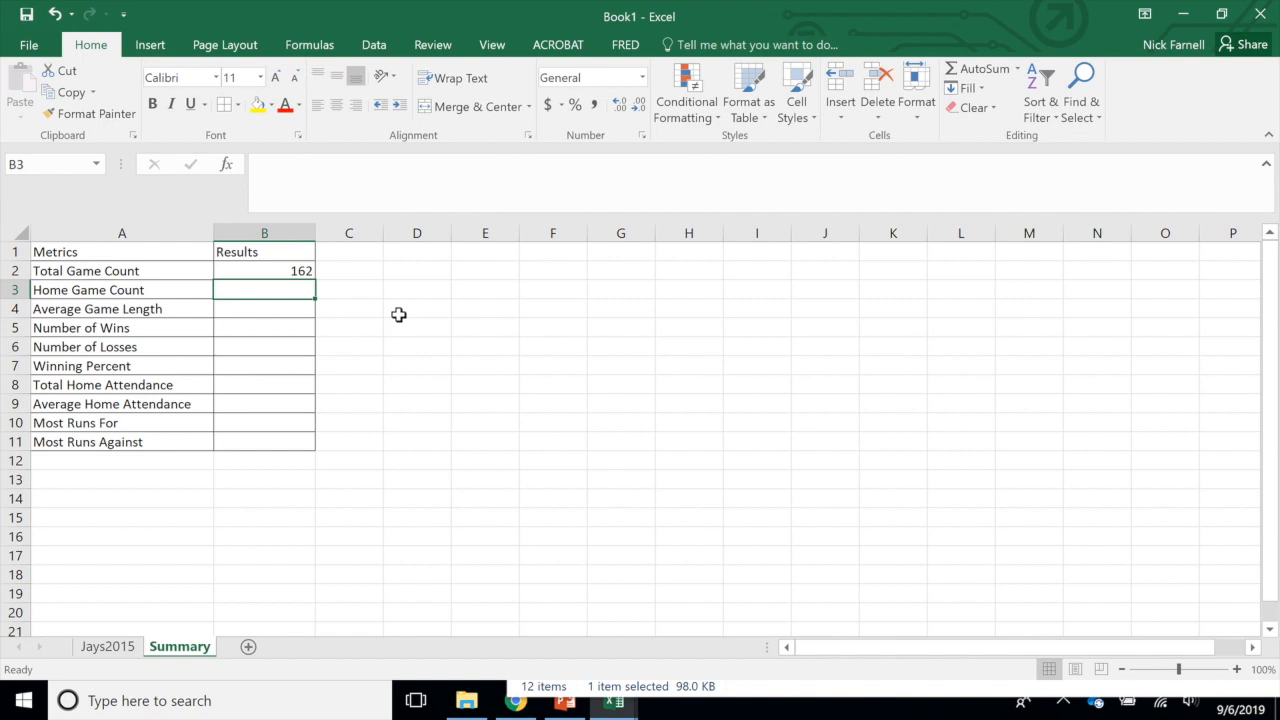
pyautogui.write('=coun')
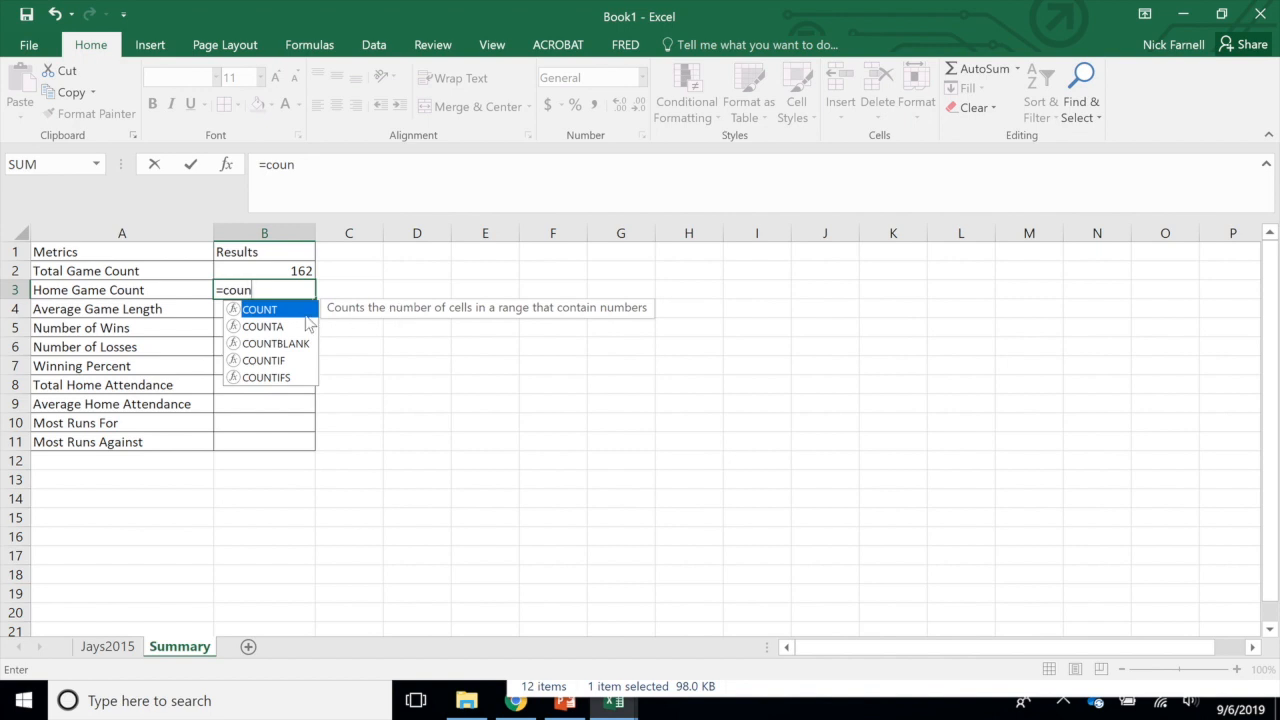
pyautogui.click(270, 364)
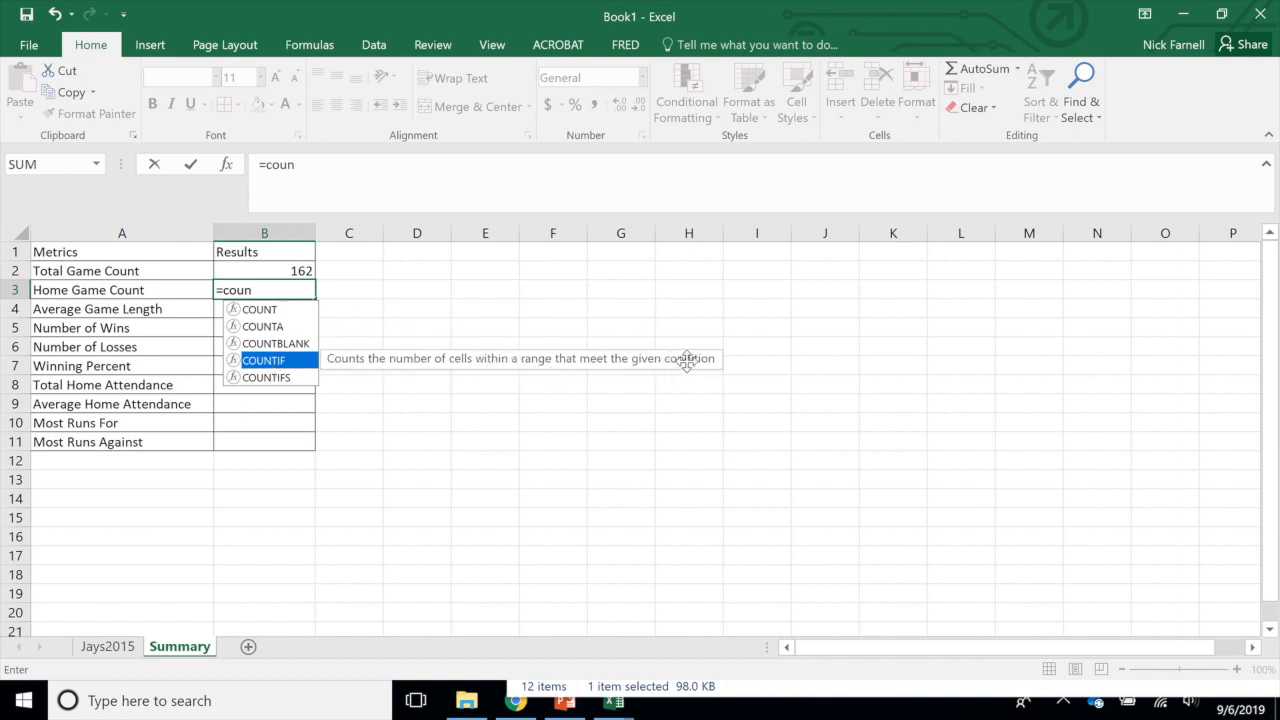
pyautogui.doubleClick(256, 359)
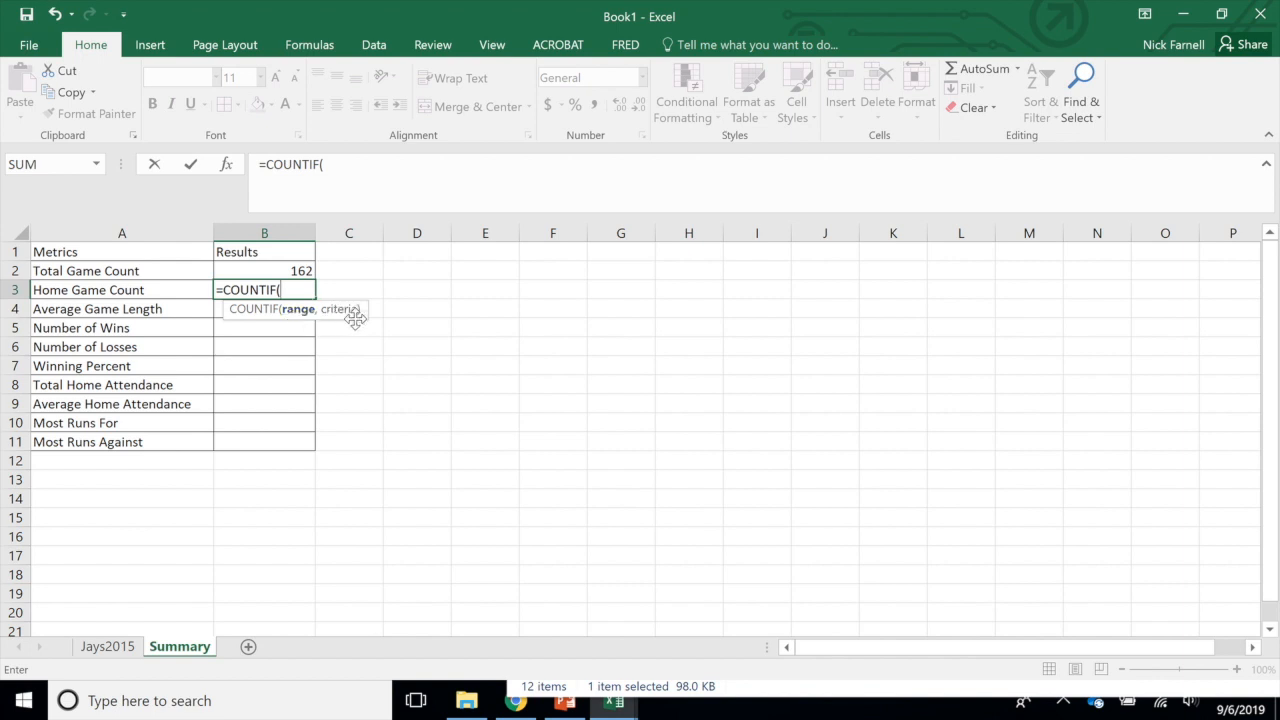
pyautogui.click(110, 647)
pyautogui.click(110, 647)
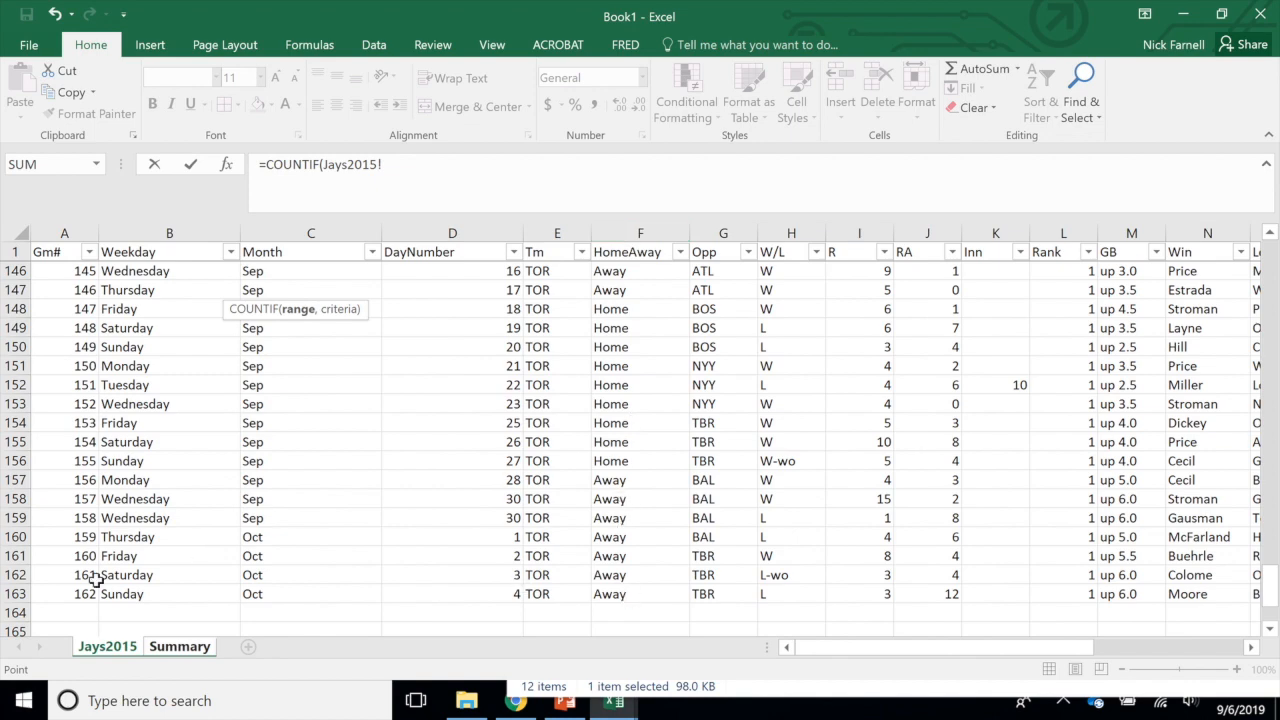
pyautogui.moveTo(640, 595); pyautogui.dragTo(640, 270)
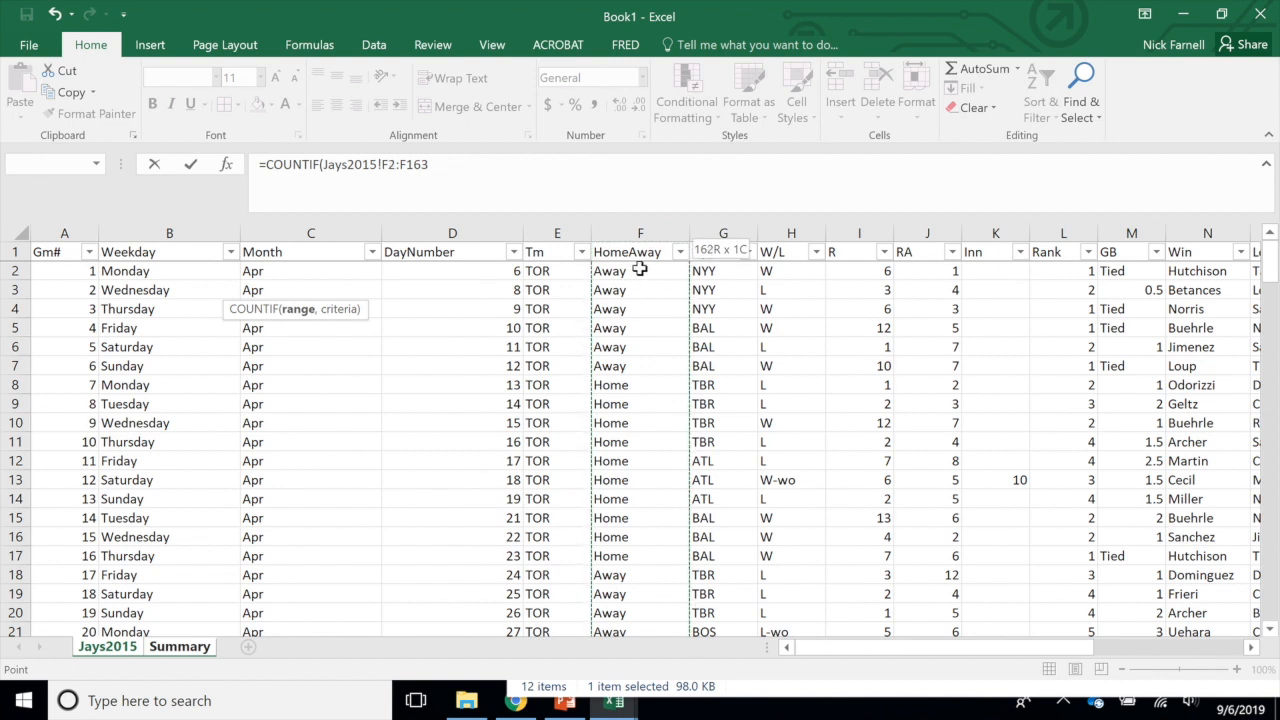
pyautogui.moveTo(640, 270); pyautogui.dragTo(640, 271)
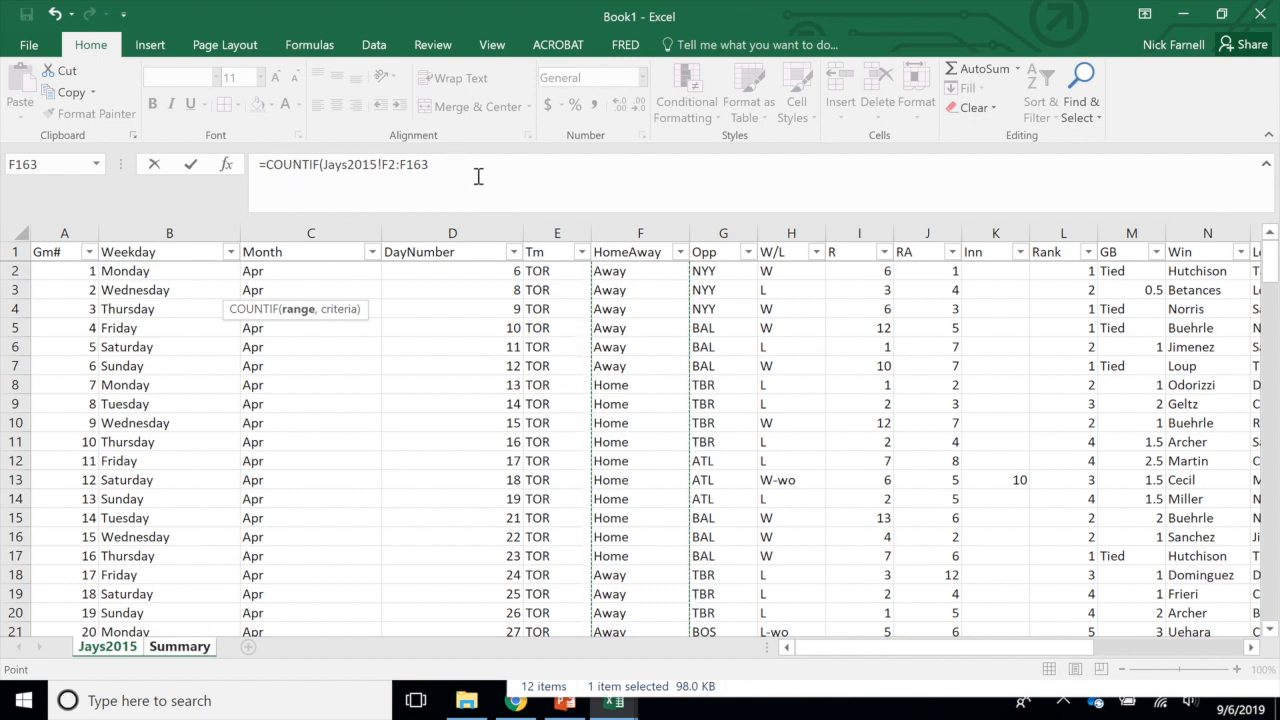
# Complete the Home Game Count formula with "Home" as the criterion, giving =COUNTIF(Jays2015!F2:F163,"Home")
pyautogui.click(434, 165)
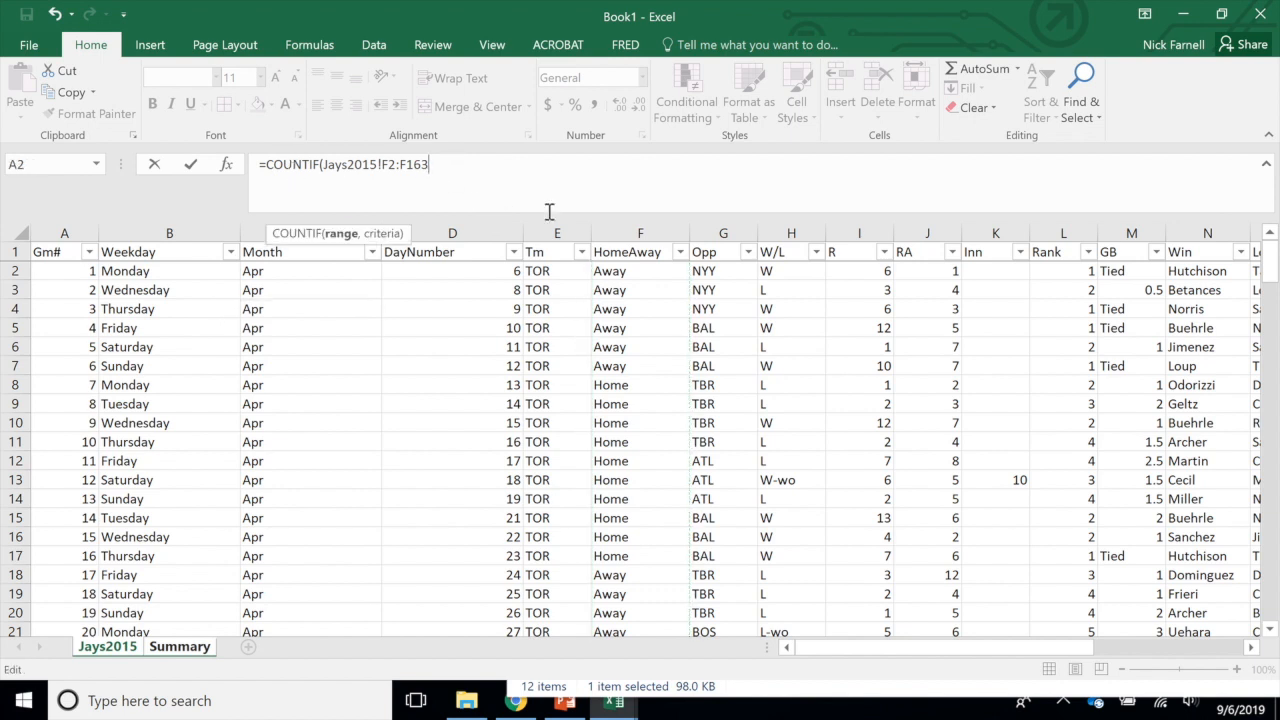
pyautogui.write(',')
pyautogui.write('"Home')
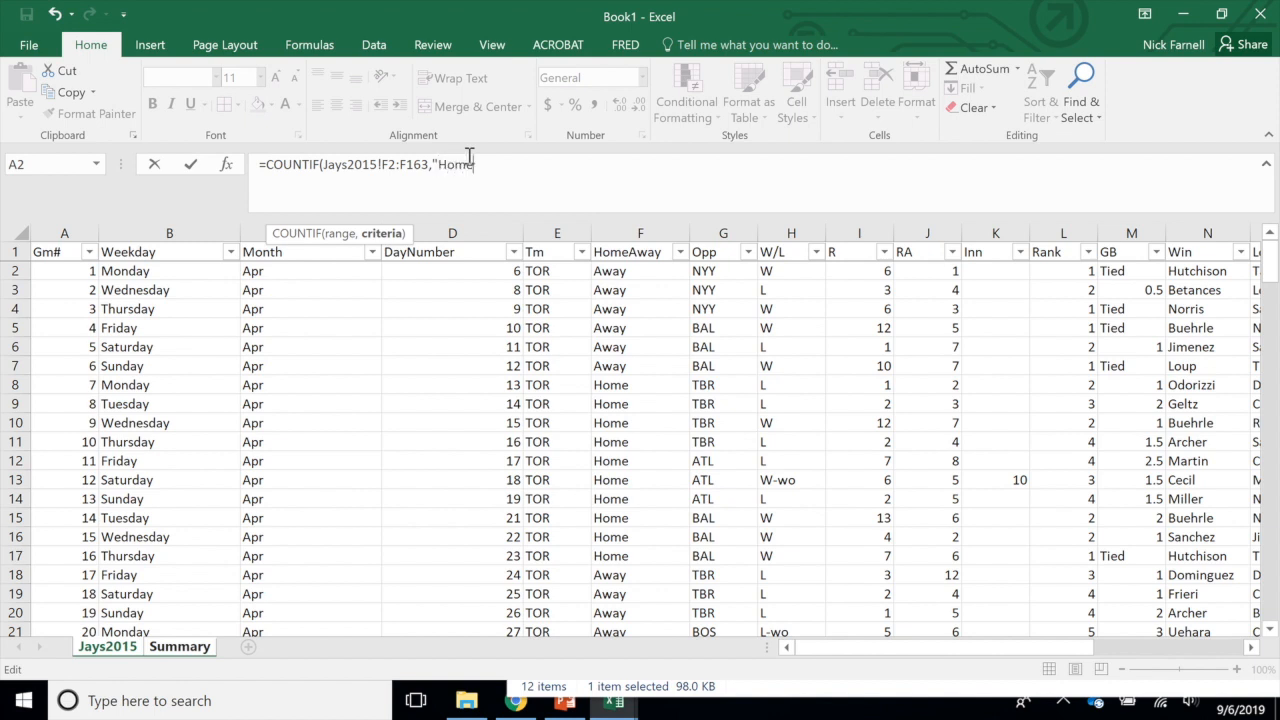
pyautogui.write('"')
pyautogui.write(')')
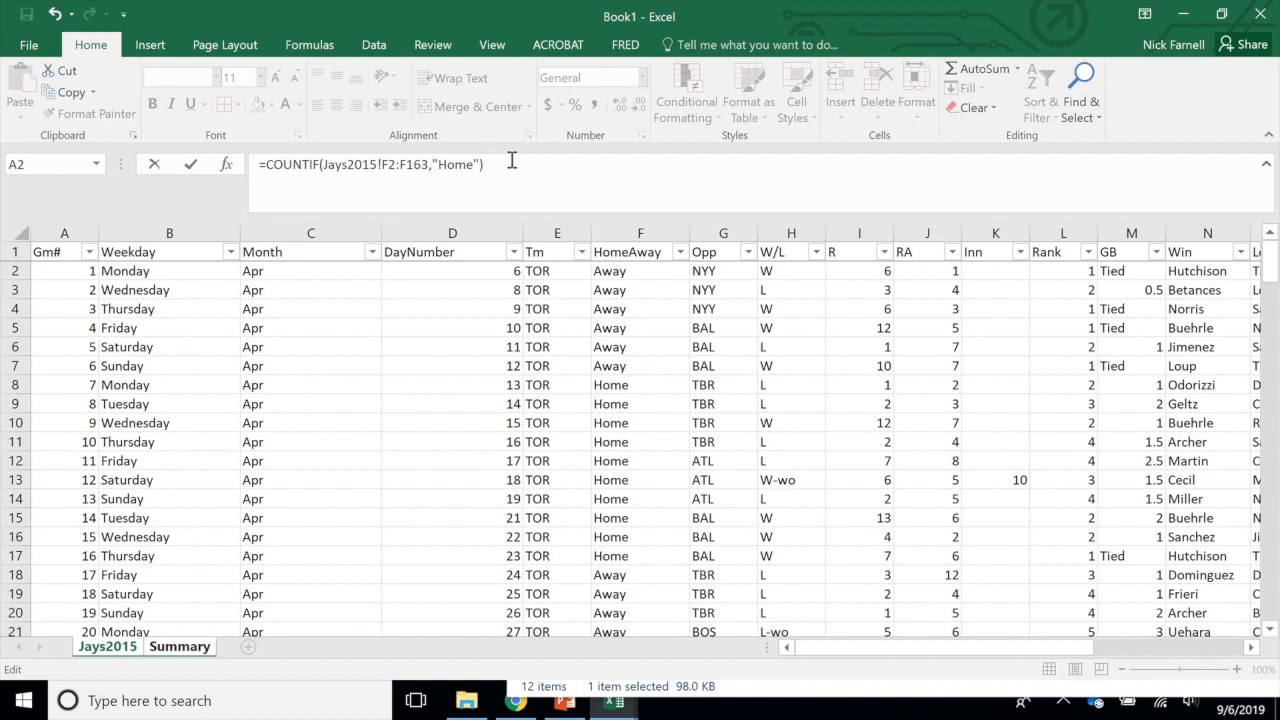
pyautogui.press('Return')
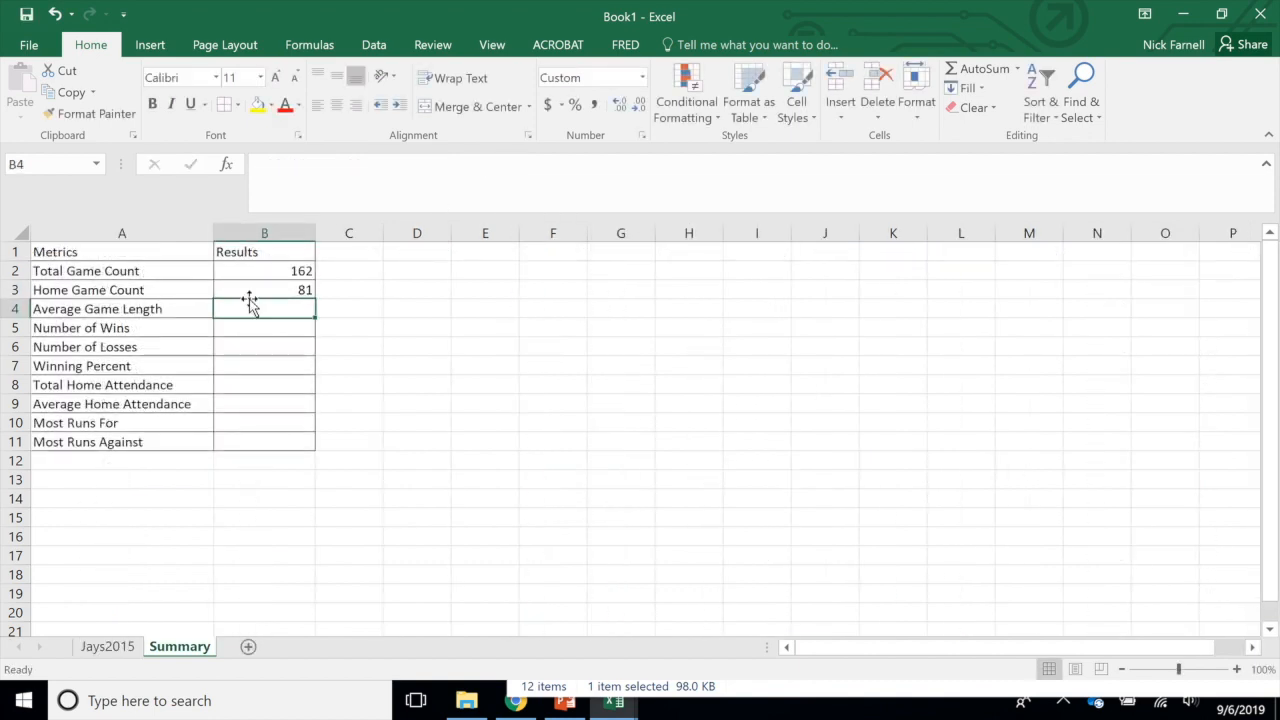
pyautogui.click(283, 288)
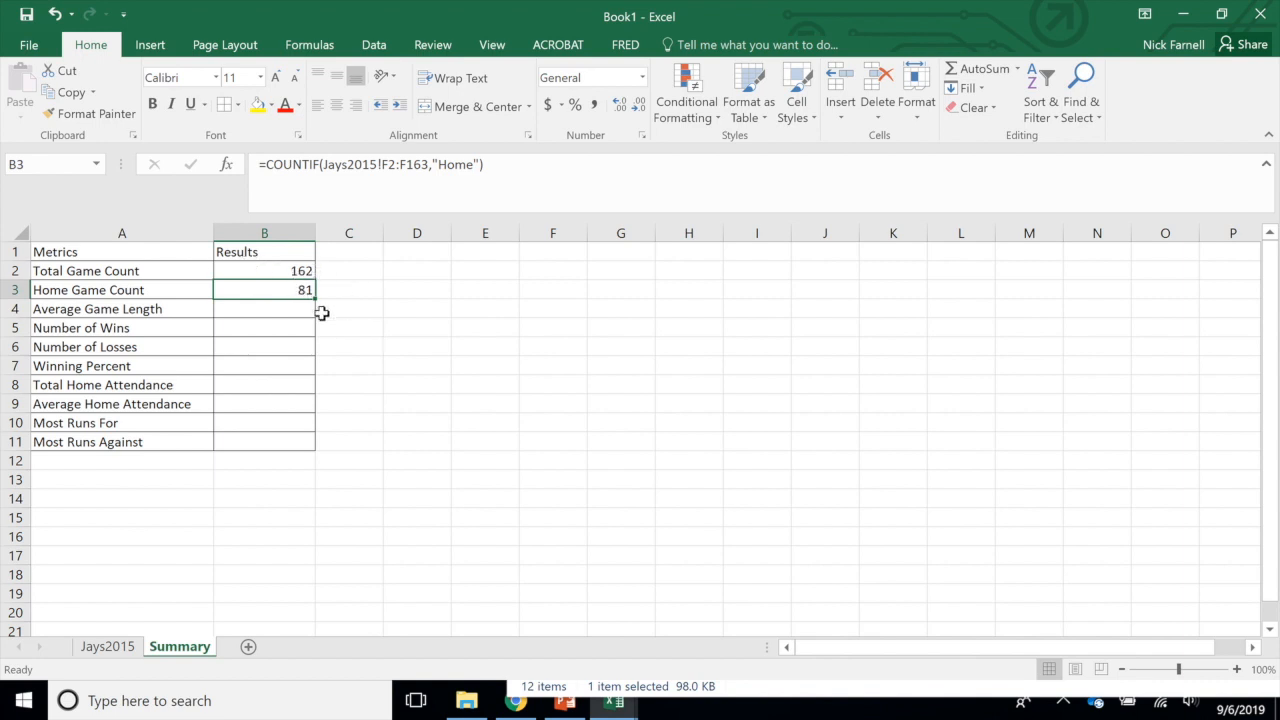
# Examine how the game lengths in the Time column of the Jays2015 sheet are stored, checking cells Q2 and Q6
pyautogui.press('Down')
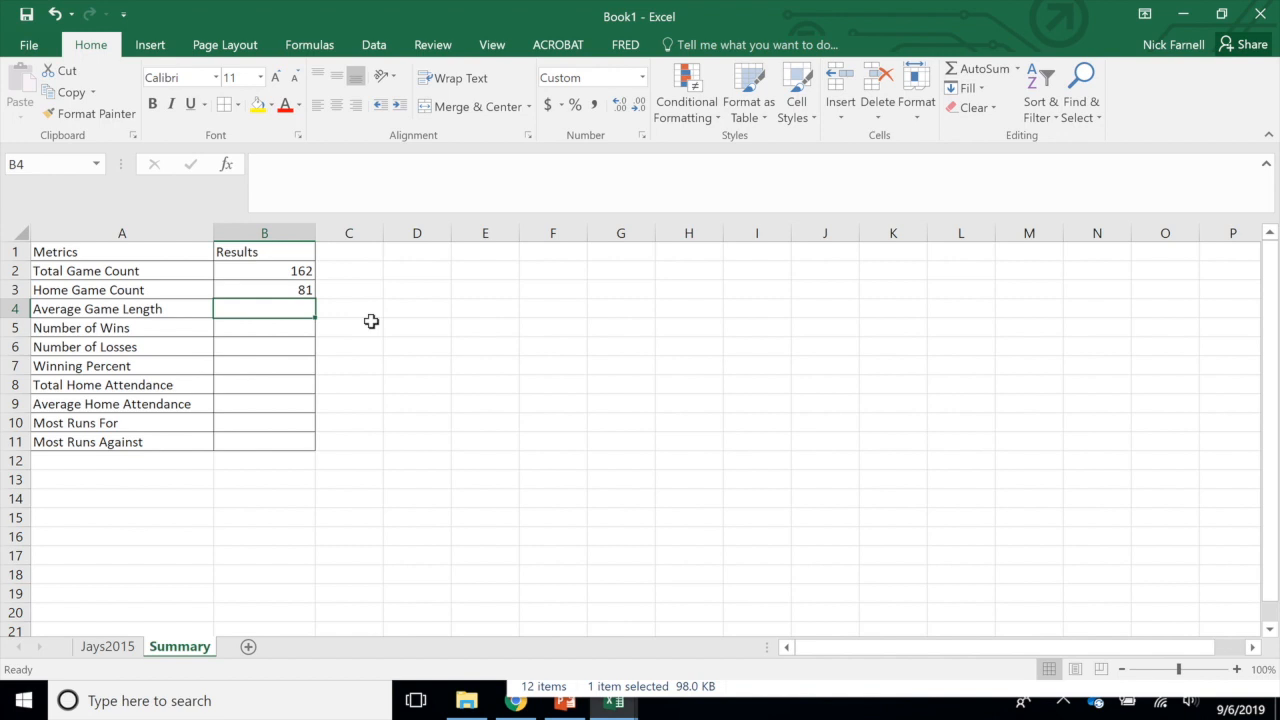
pyautogui.click(110, 646)
pyautogui.moveTo(1049, 649); pyautogui.dragTo(1144, 651)
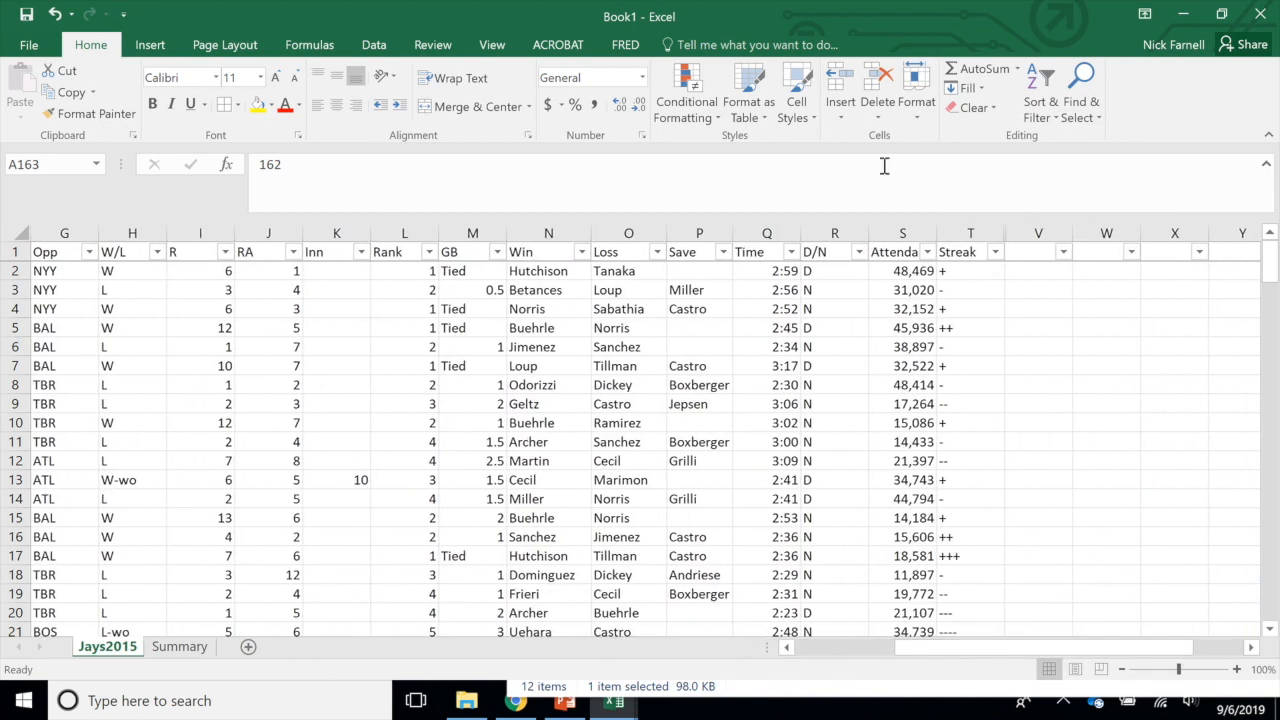
pyautogui.click(755, 268)
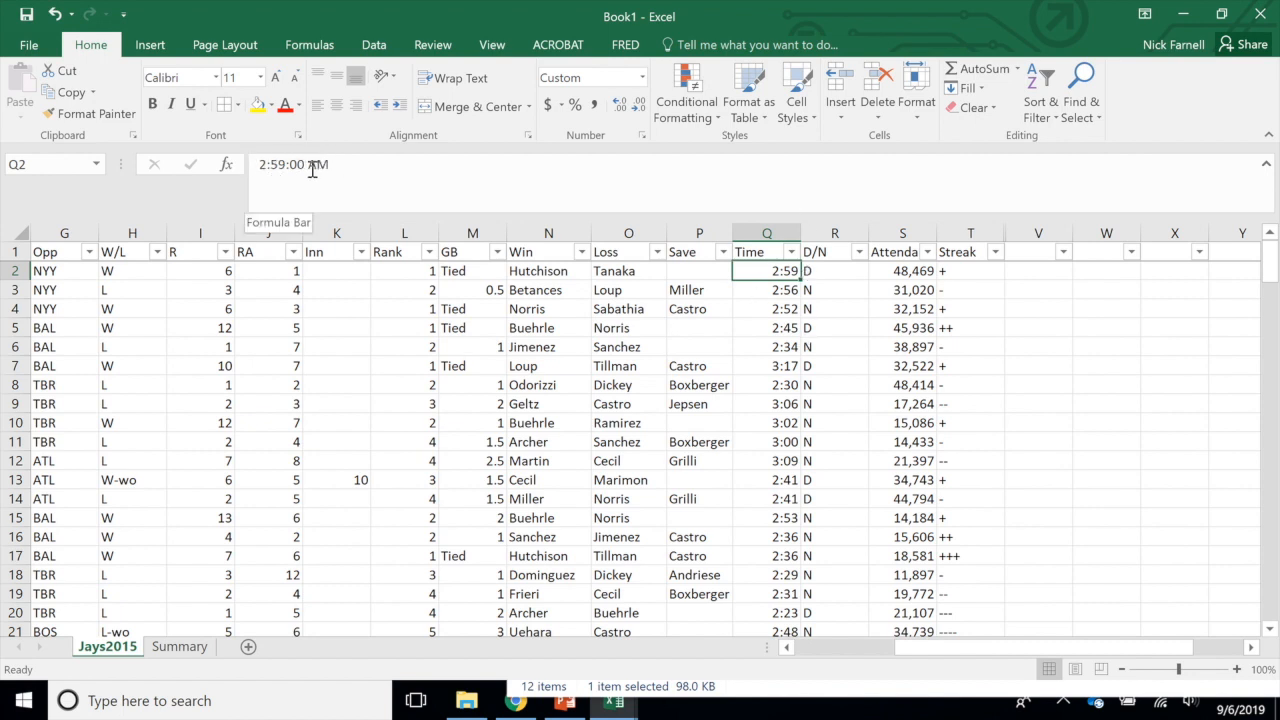
pyautogui.click(770, 347)
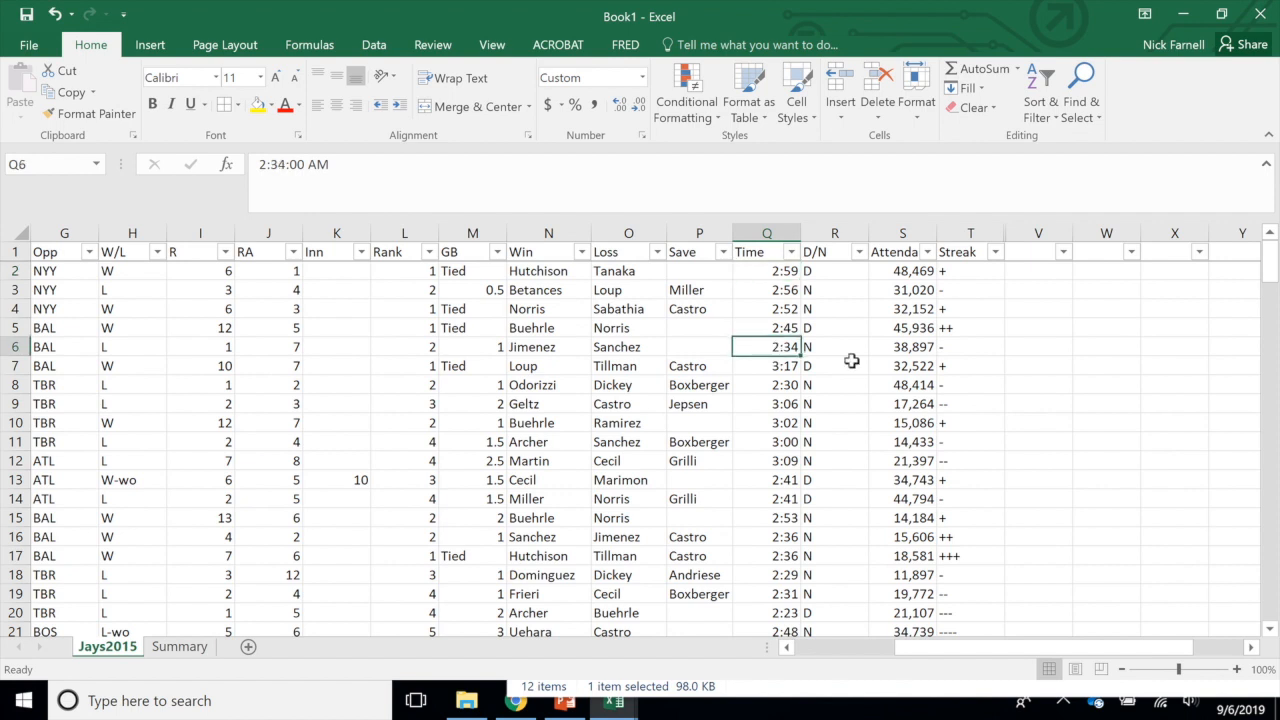
# Calculate Average Game Length in Summary cell B4 with =AVERAGE(Jays2015!Q2:Q163), averaging the Time column
pyautogui.click(1058, 385)
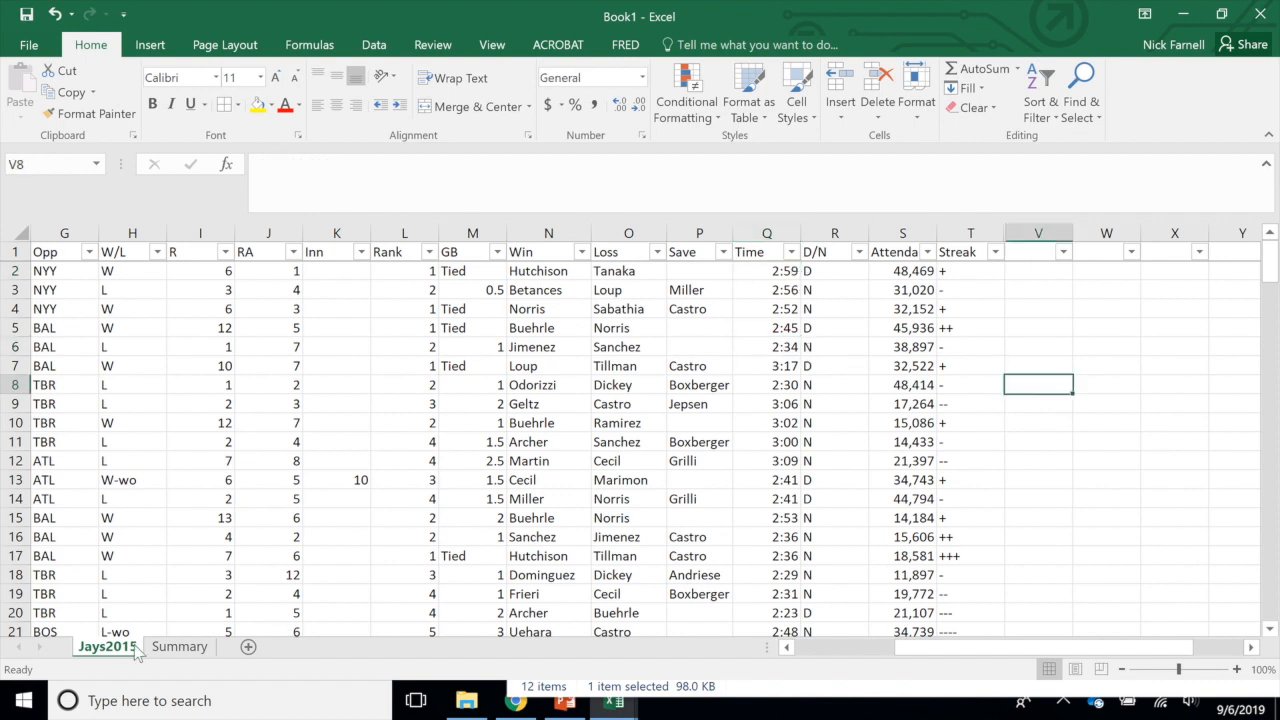
pyautogui.click(180, 647)
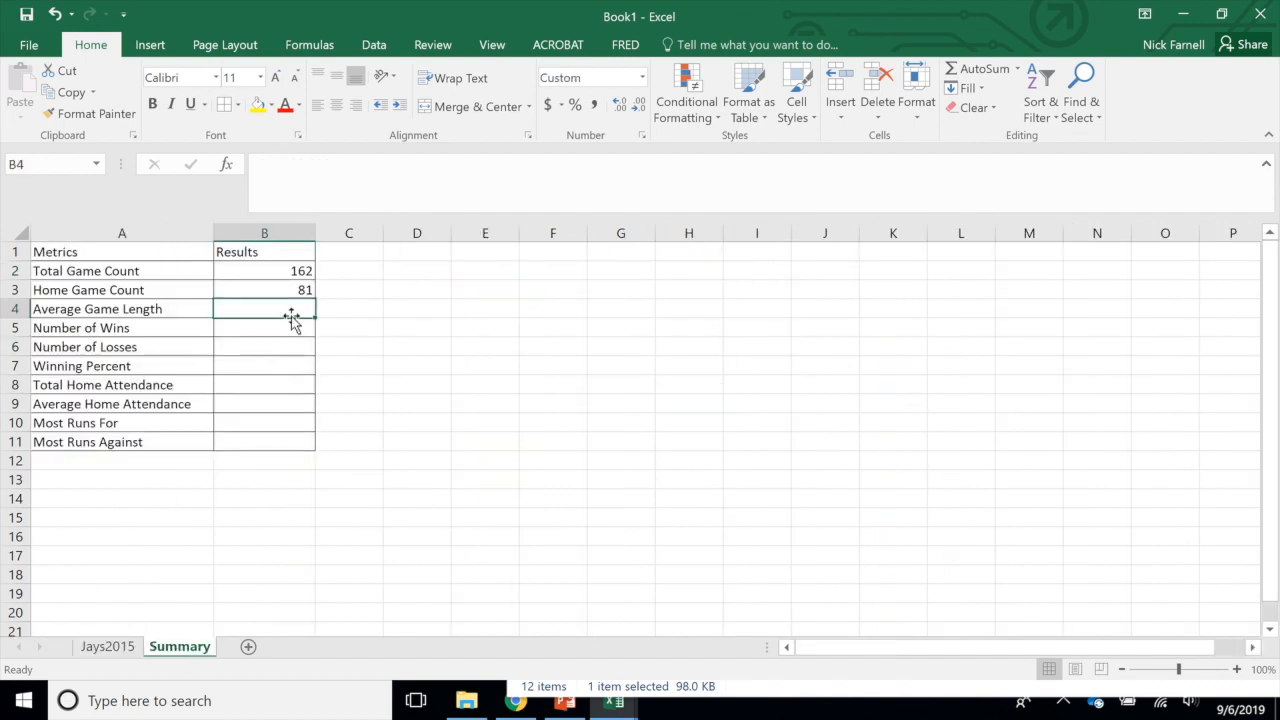
pyautogui.write('=')
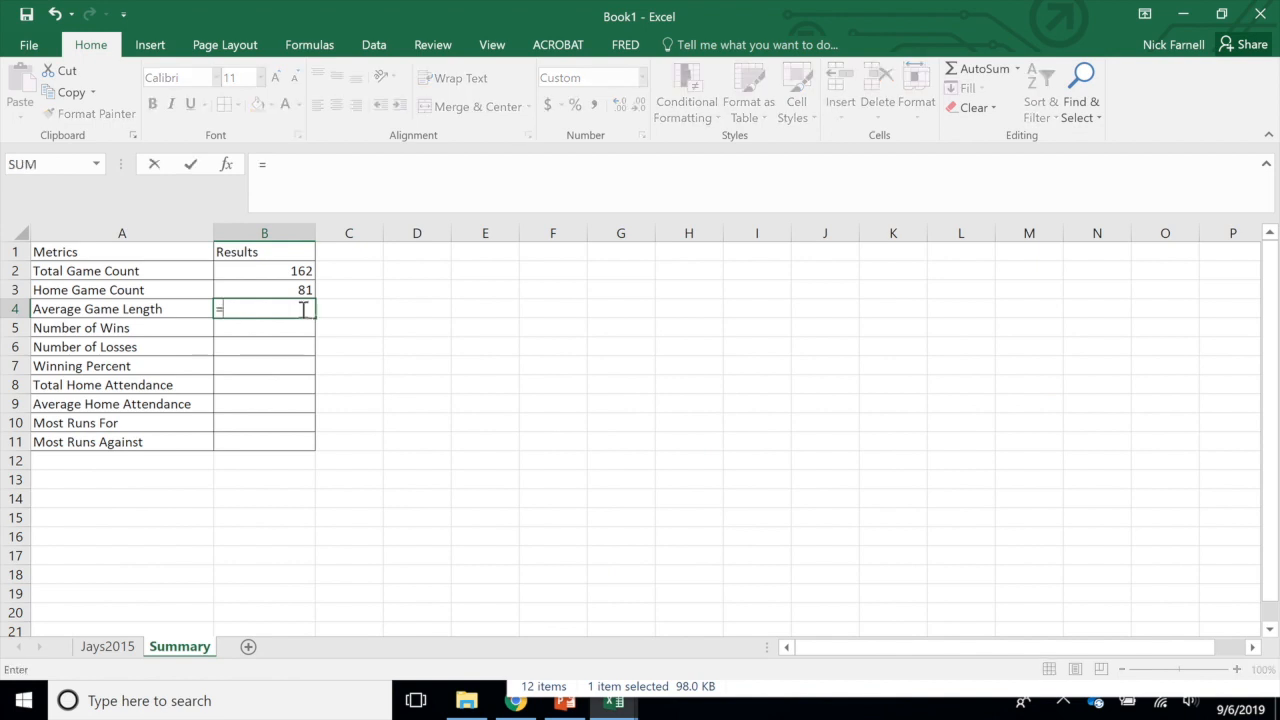
pyautogui.write('av')
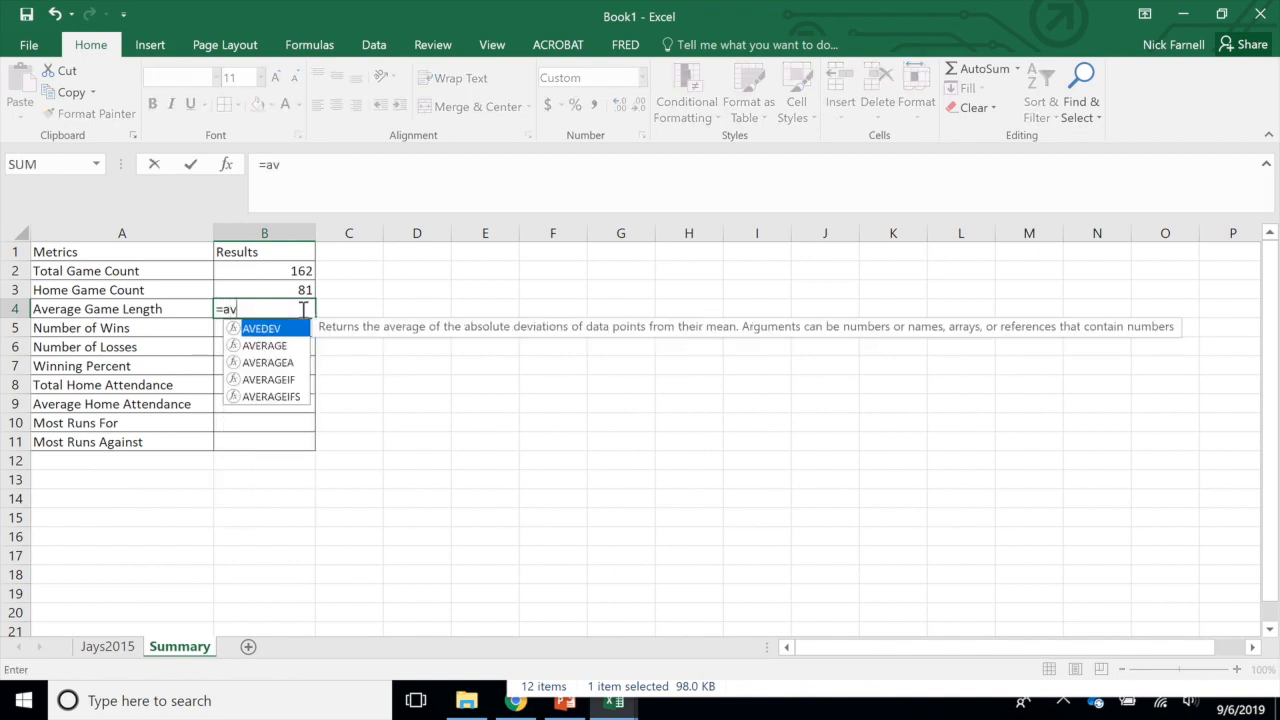
pyautogui.click(260, 350)
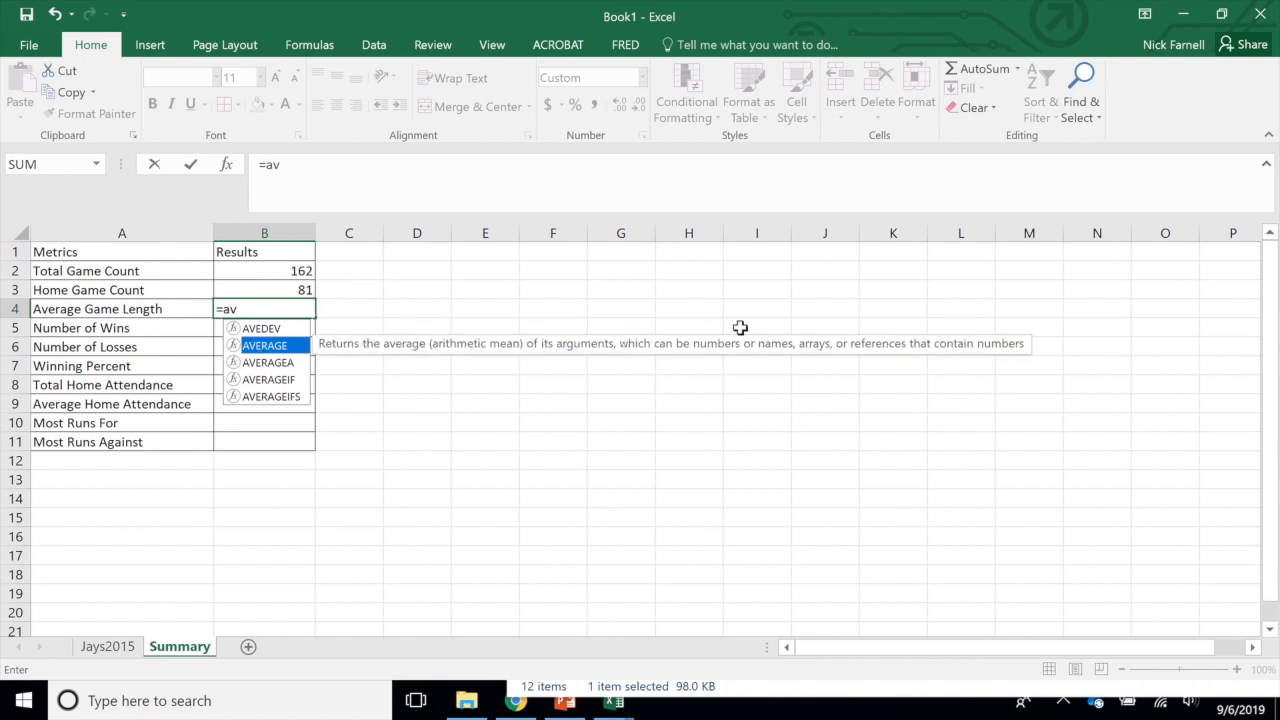
pyautogui.doubleClick(263, 345)
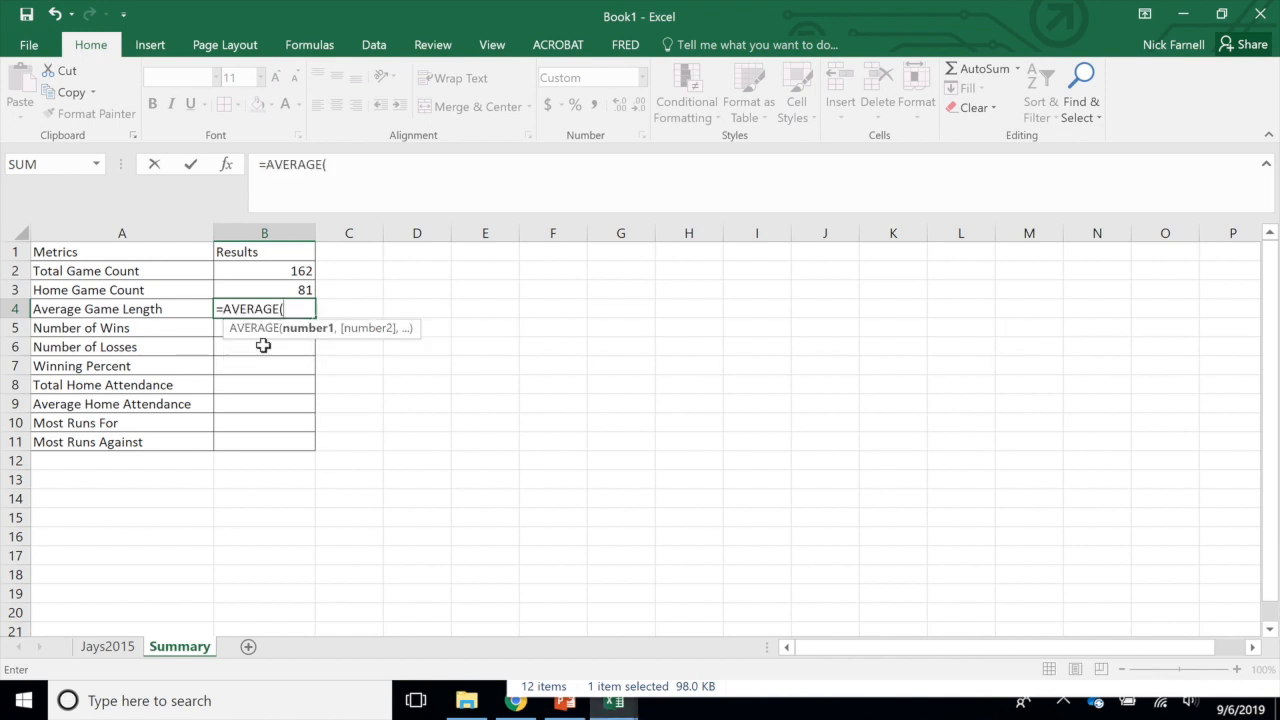
pyautogui.click(110, 648)
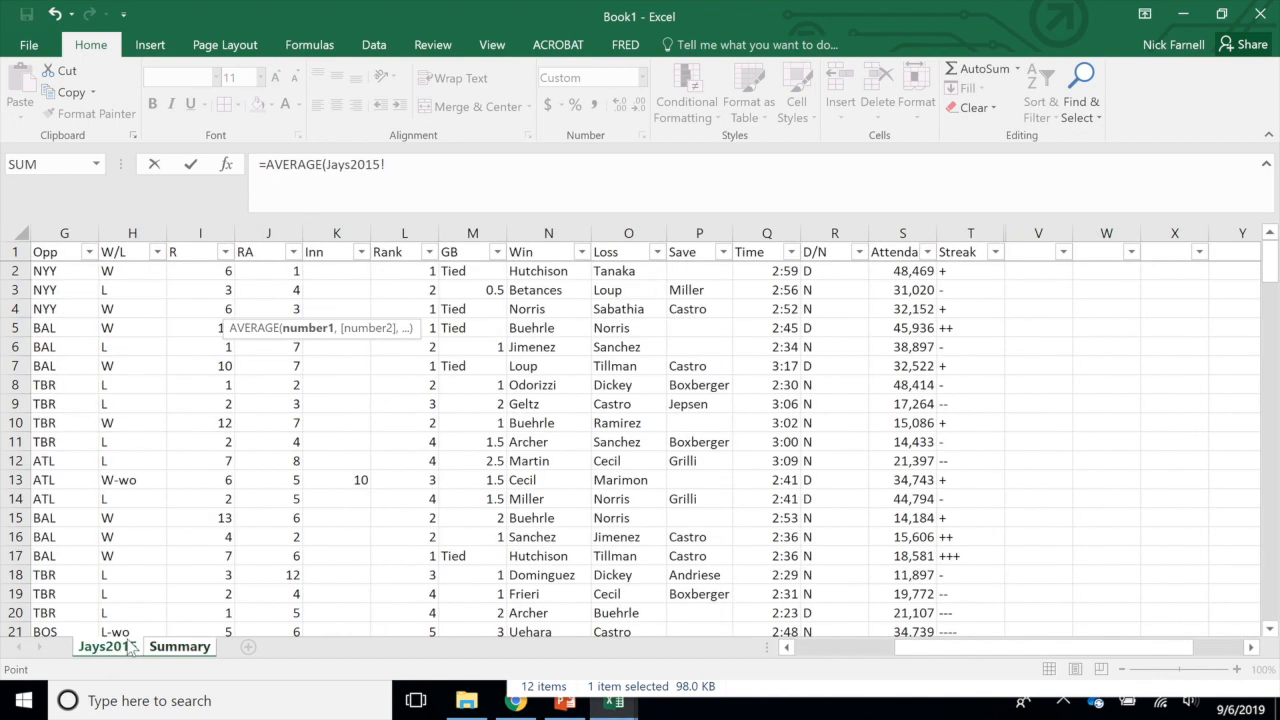
pyautogui.moveTo(774, 272); pyautogui.dragTo(783, 597)
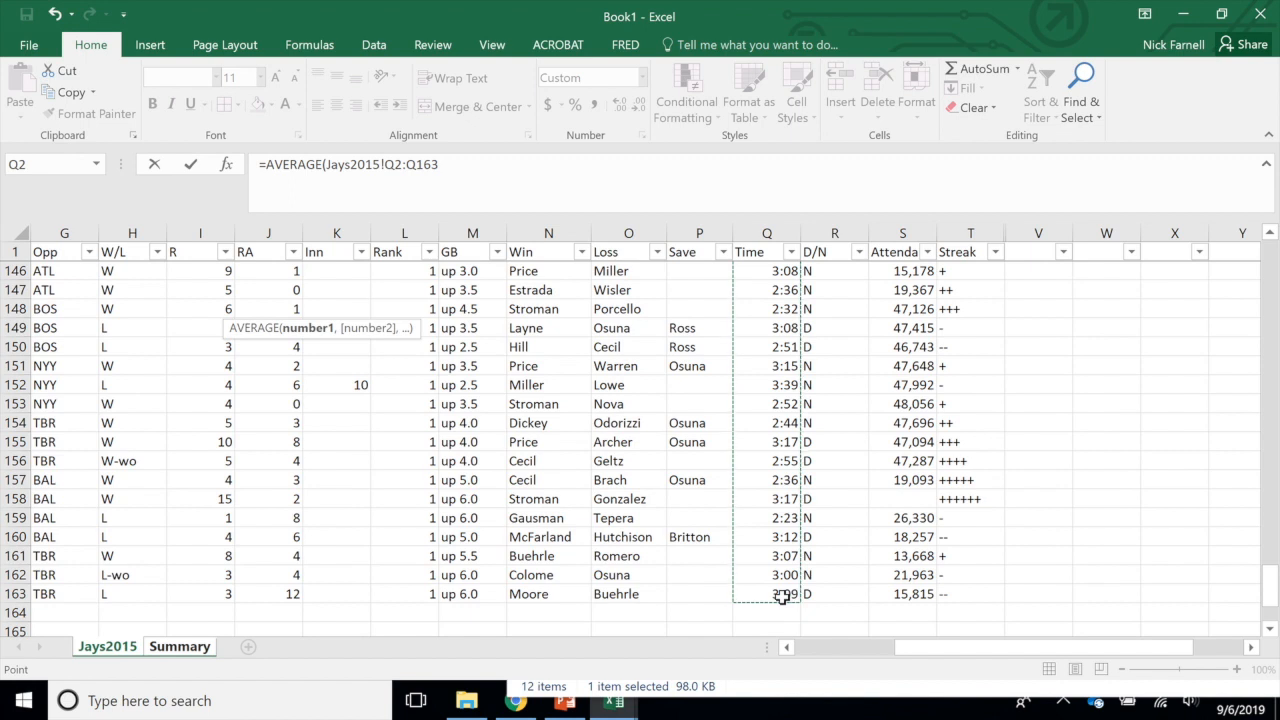
pyautogui.click(480, 192)
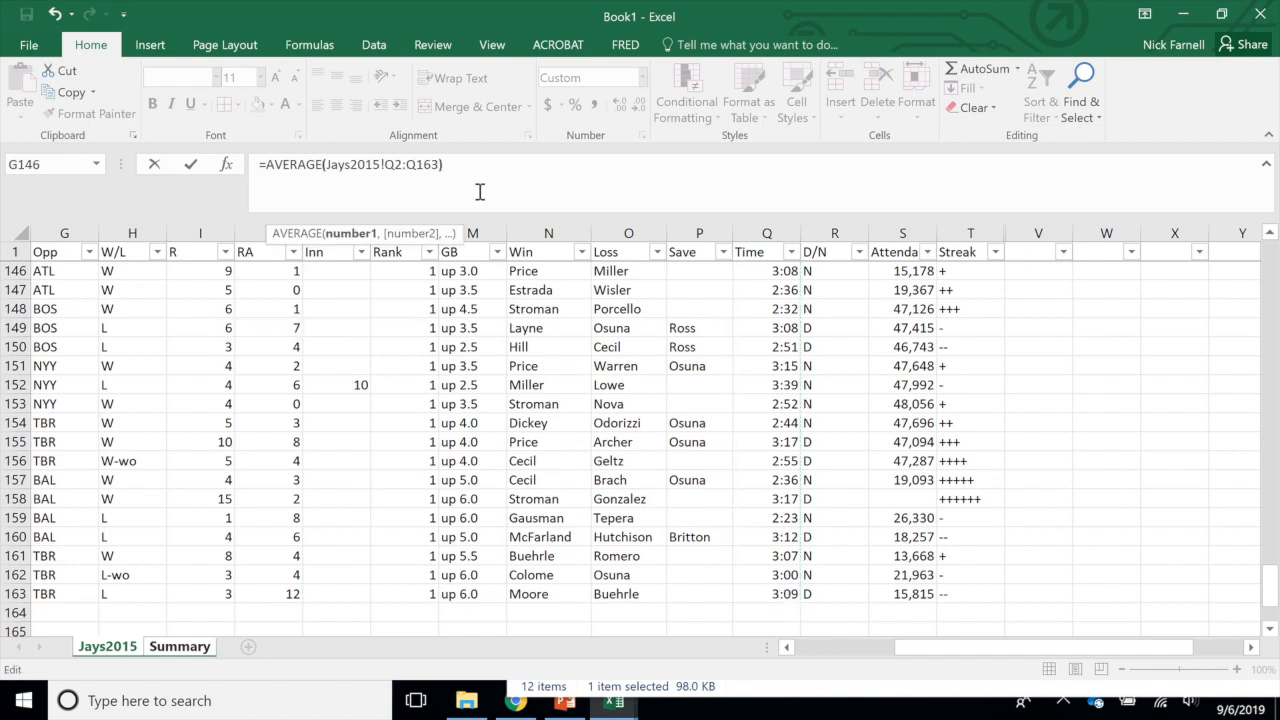
pyautogui.write(')')
pyautogui.press('Return')
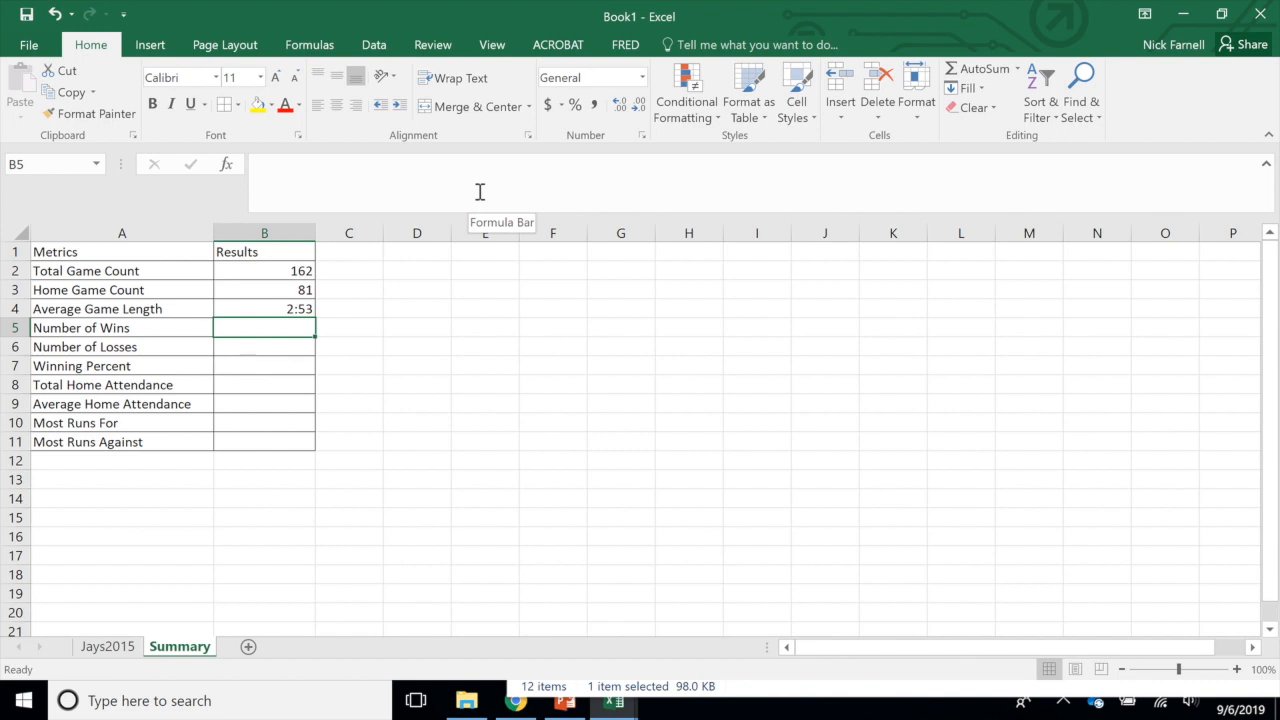
# Examine how wins and losses are coded in the W/L column of the Jays2015 sheet, including the walk-off entries
pyautogui.click(128, 646)
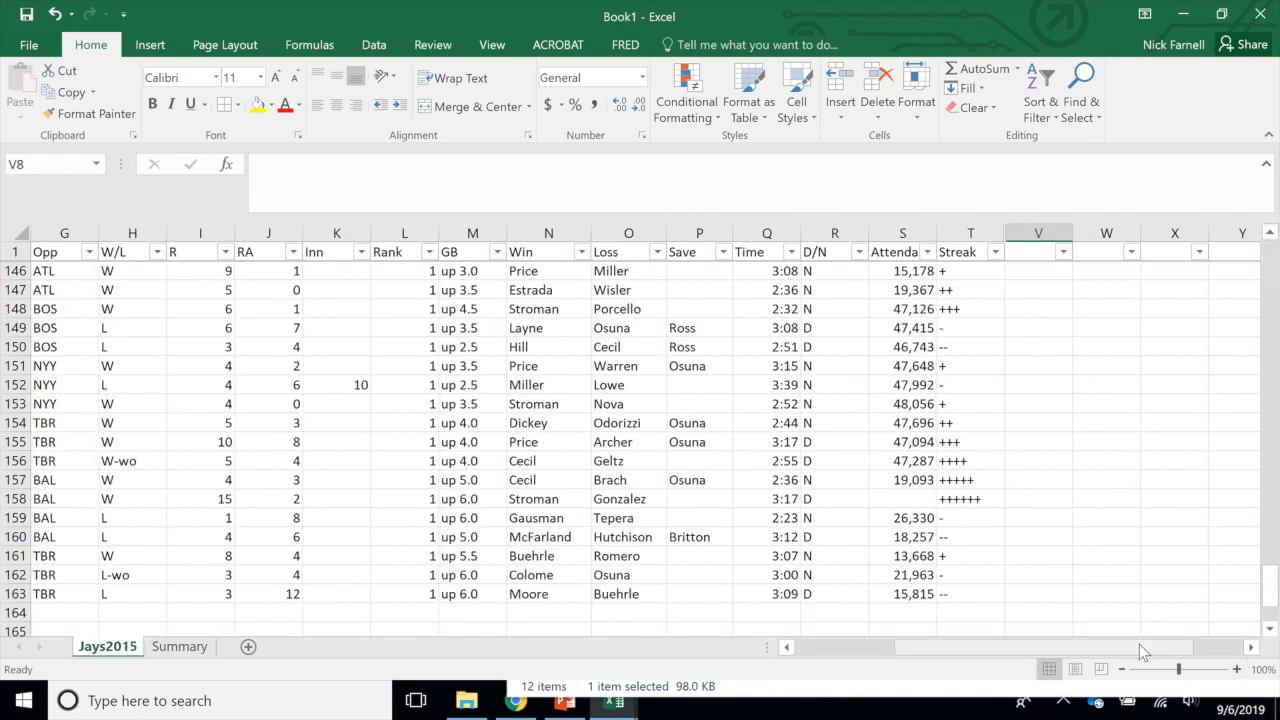
pyautogui.moveTo(1139, 644); pyautogui.dragTo(1040, 644)
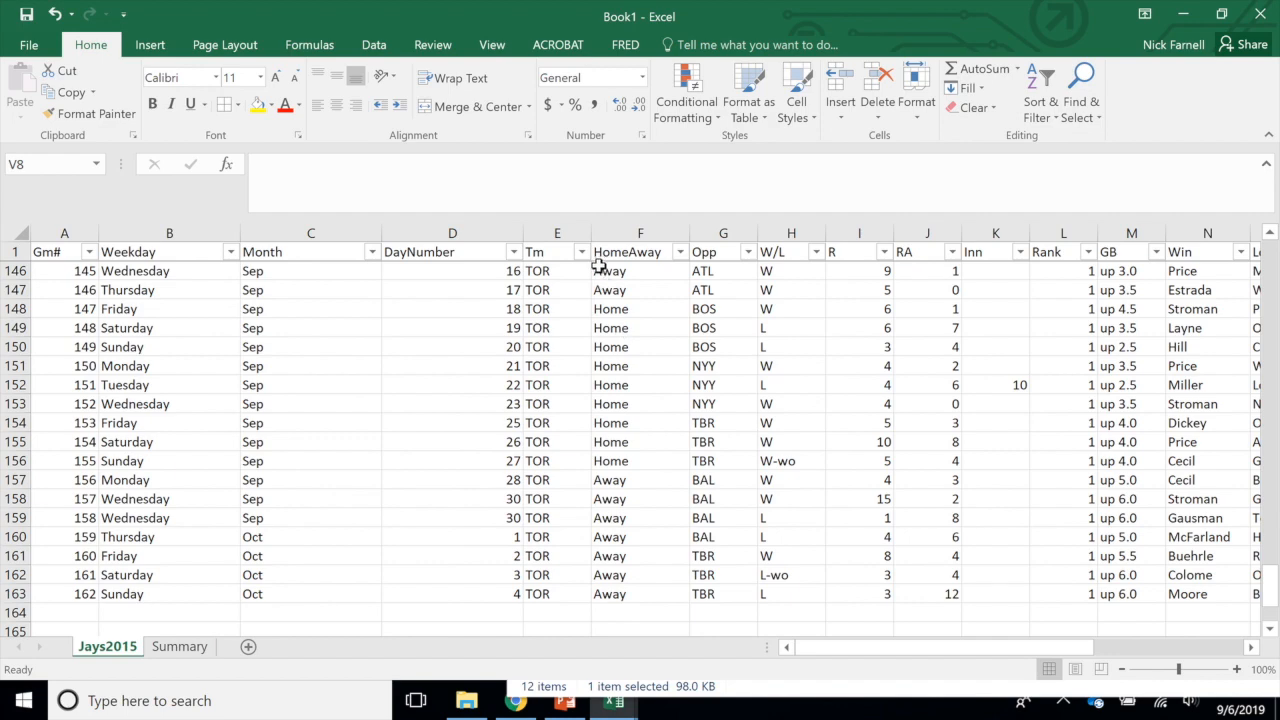
pyautogui.click(774, 252)
pyautogui.scroll(12, 797, 425)
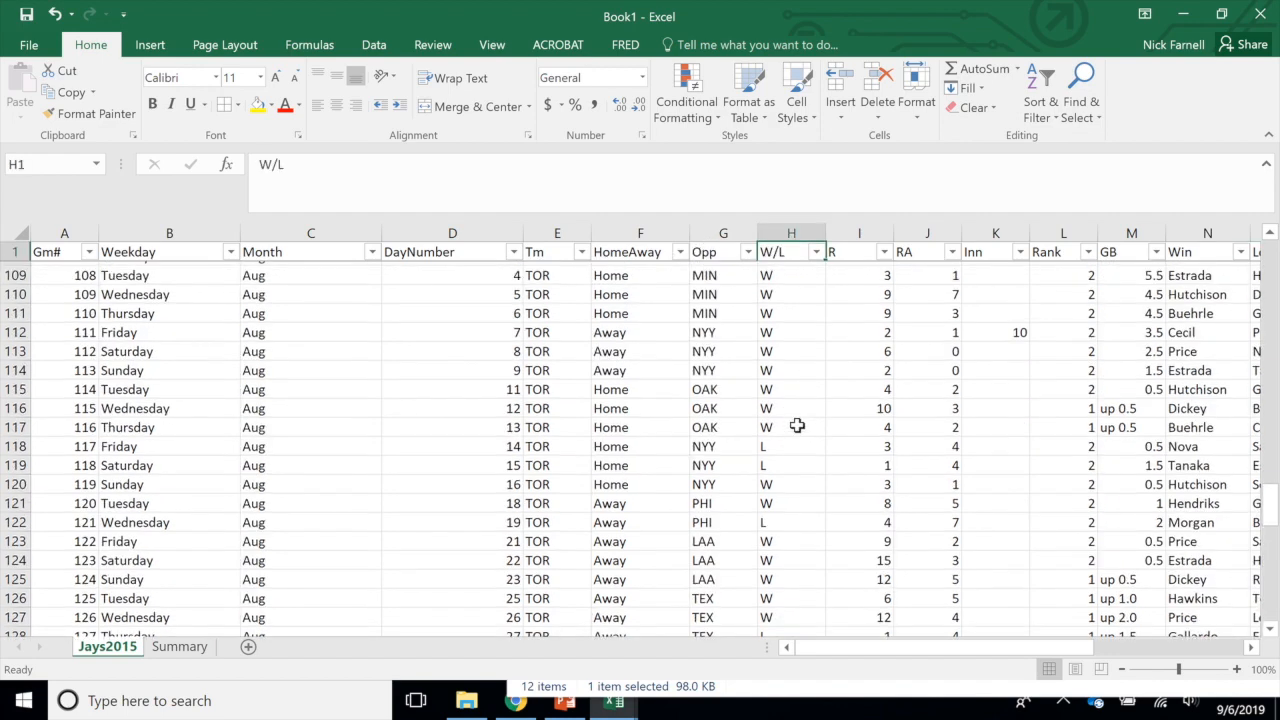
pyautogui.scroll(20, 797, 425)
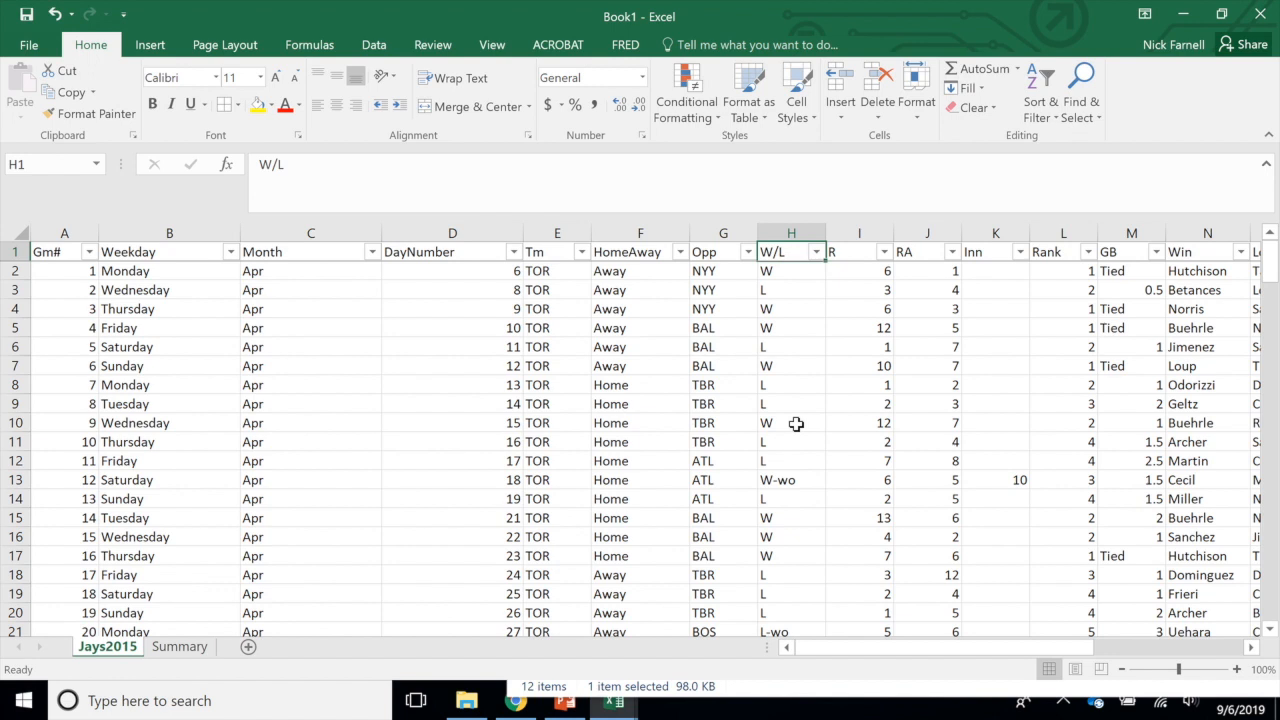
pyautogui.click(785, 272)
pyautogui.click(787, 291)
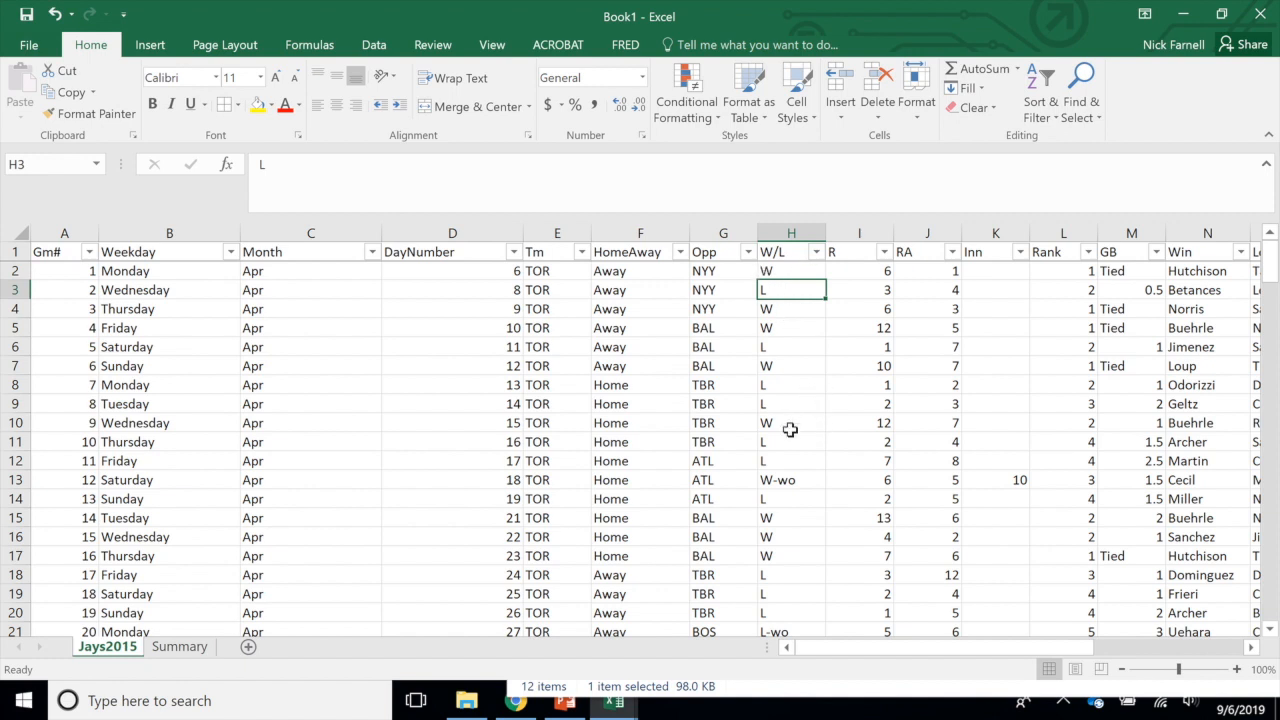
pyautogui.click(811, 481)
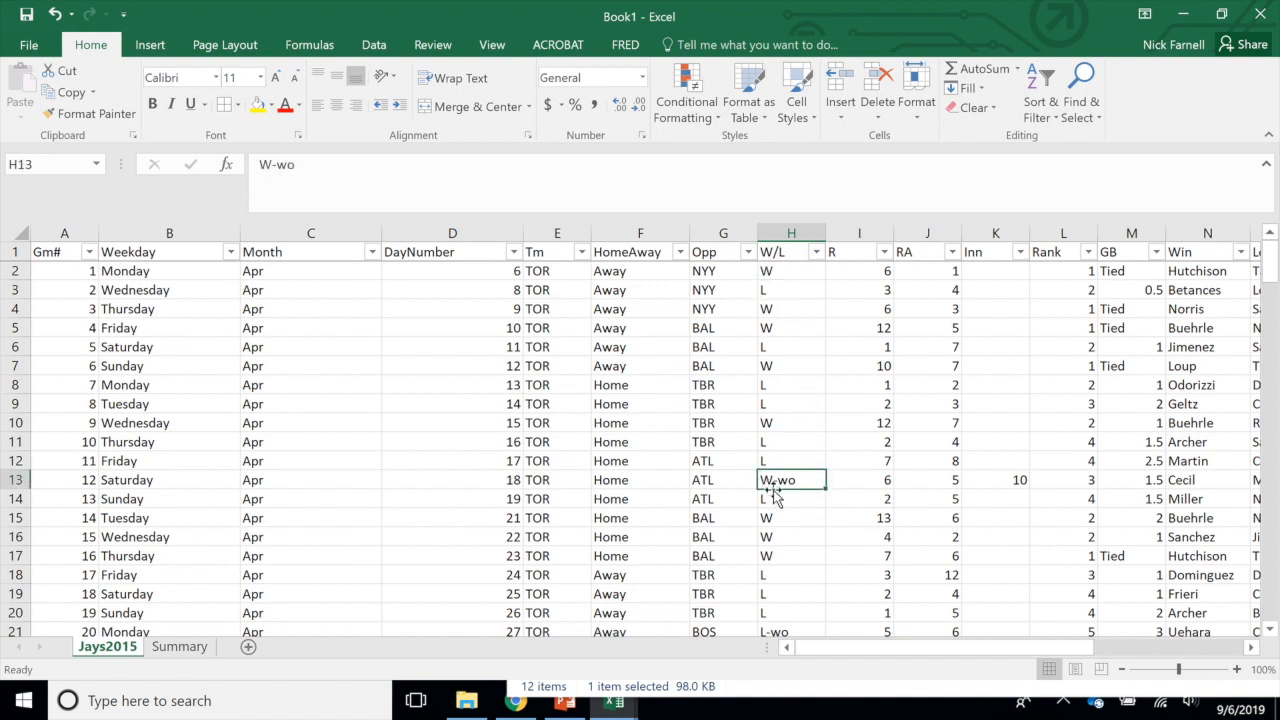
pyautogui.scroll(-2, 809, 483)
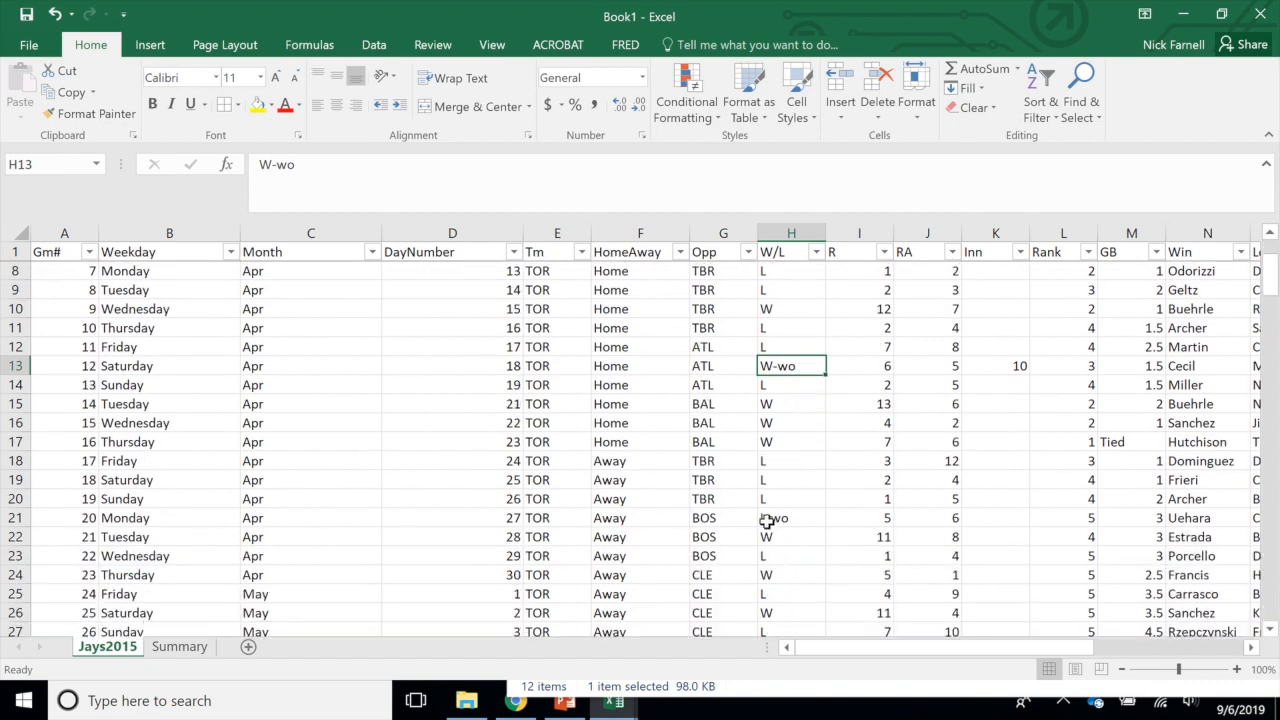
pyautogui.scroll(2, 800, 515)
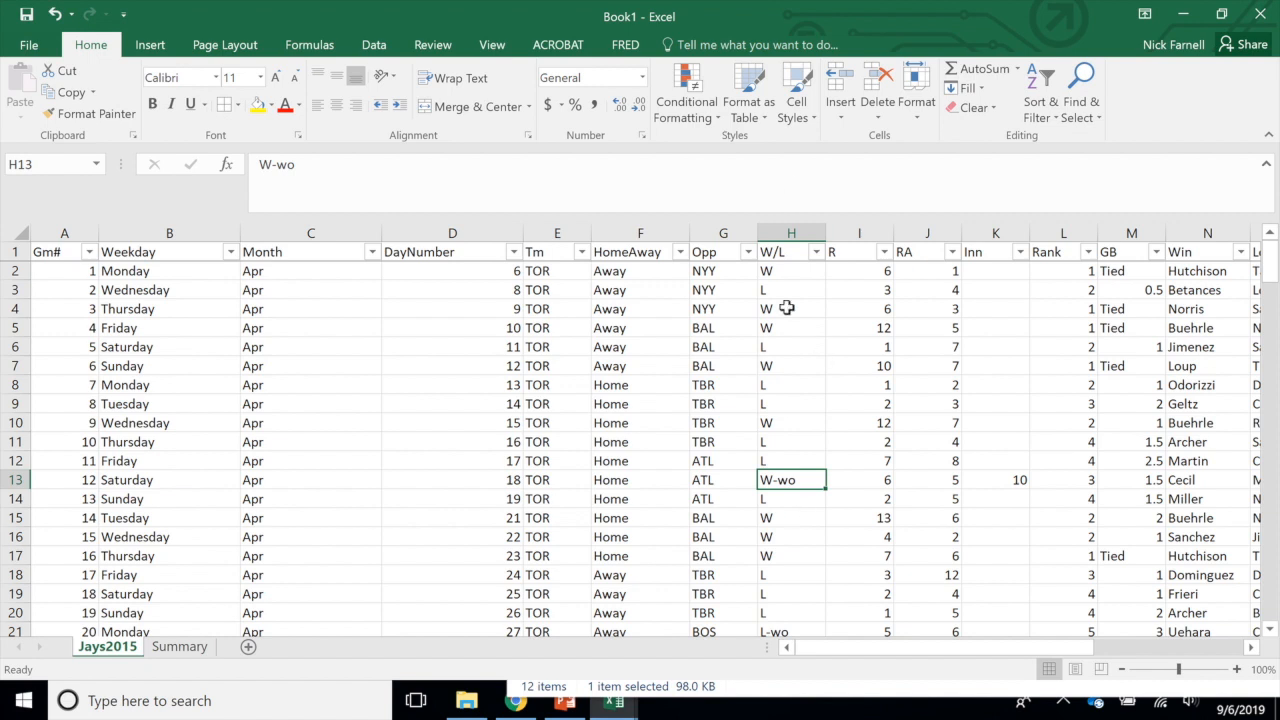
pyautogui.click(776, 404)
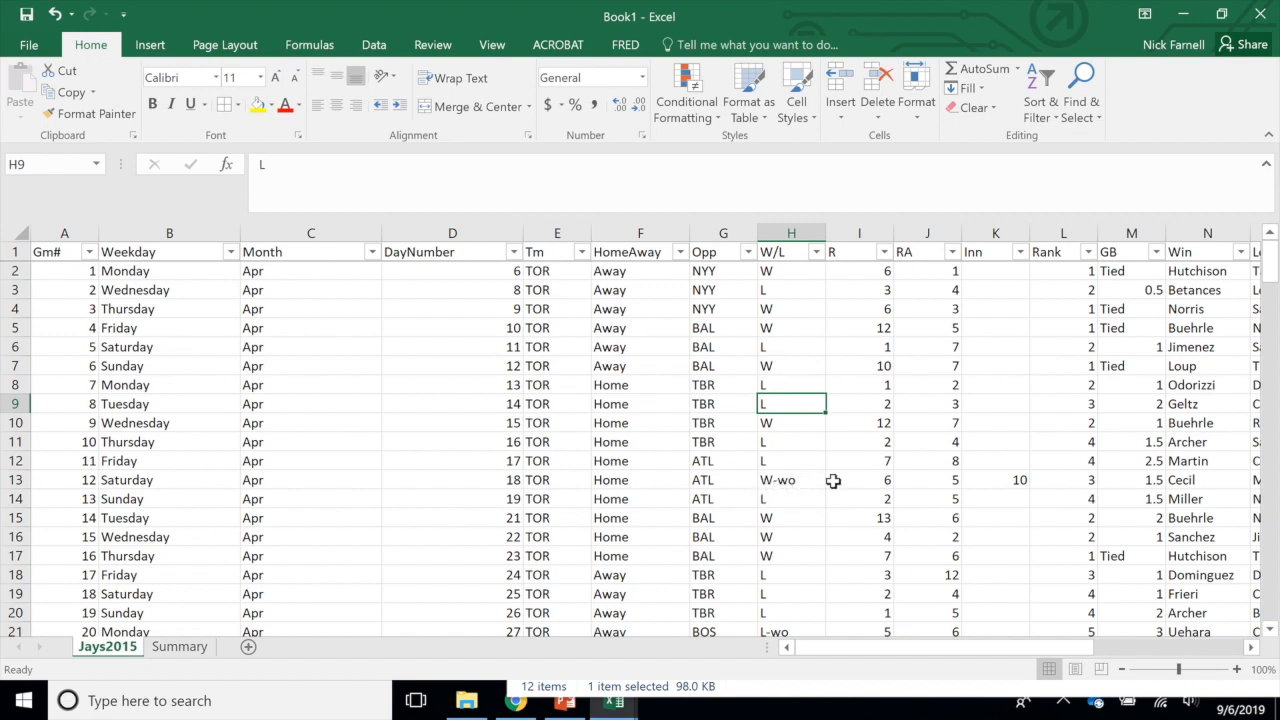
# Begin the Number of Wins formula in Summary cell B5 with =COUNTIF(Jays2015!H2:H163,"W")+, counting regular wins from the W/L column
pyautogui.click(179, 646)
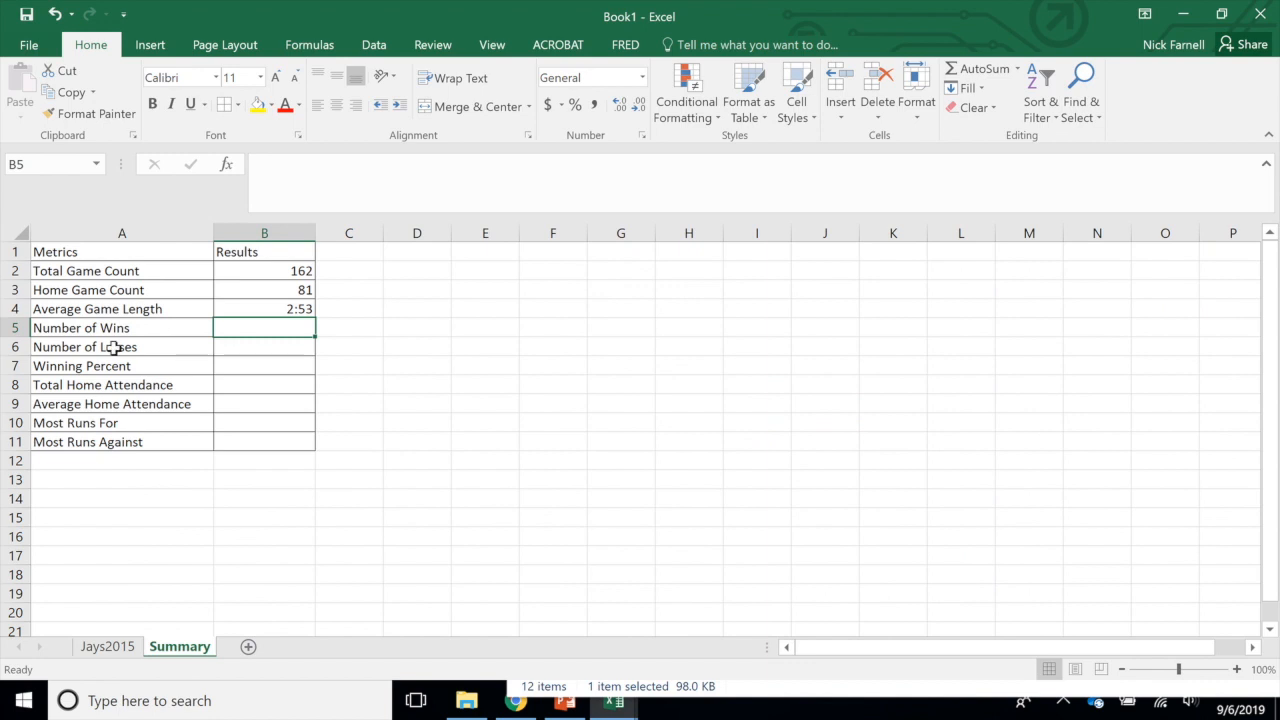
pyautogui.click(339, 177)
pyautogui.write('=cou')
pyautogui.write('nt')
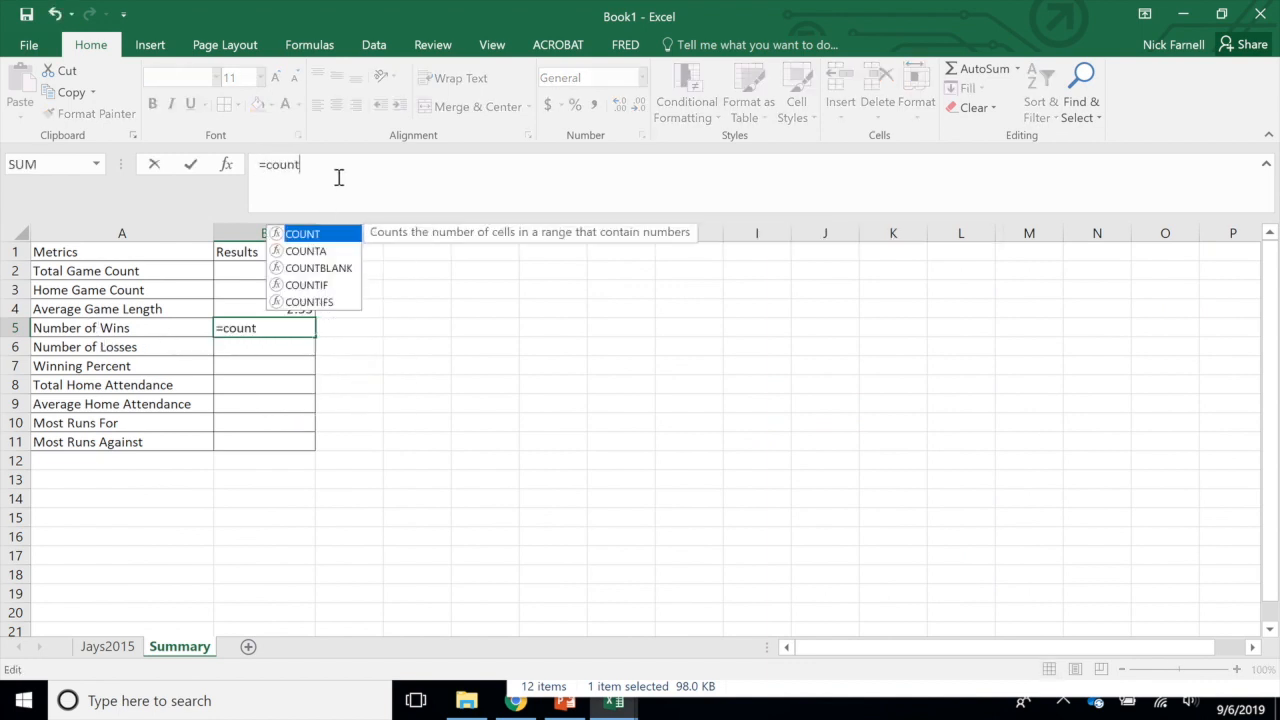
pyautogui.click(317, 287)
pyautogui.doubleClick(317, 287)
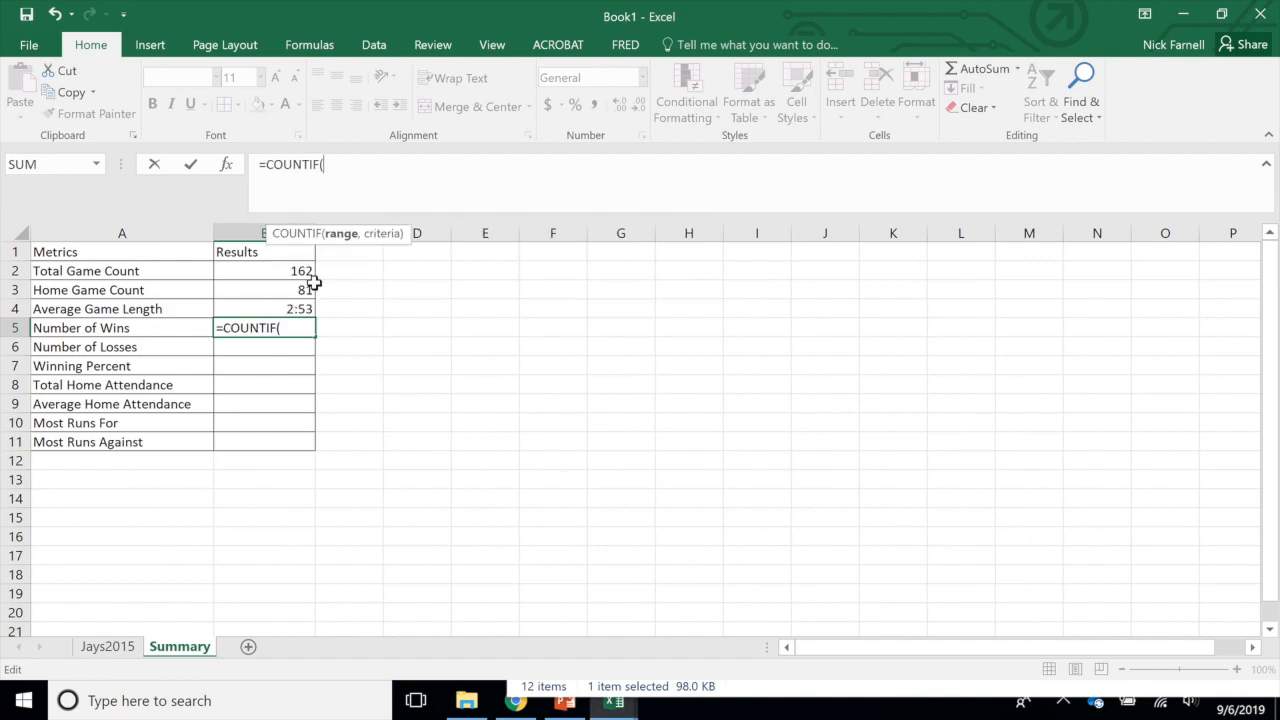
pyautogui.click(107, 646)
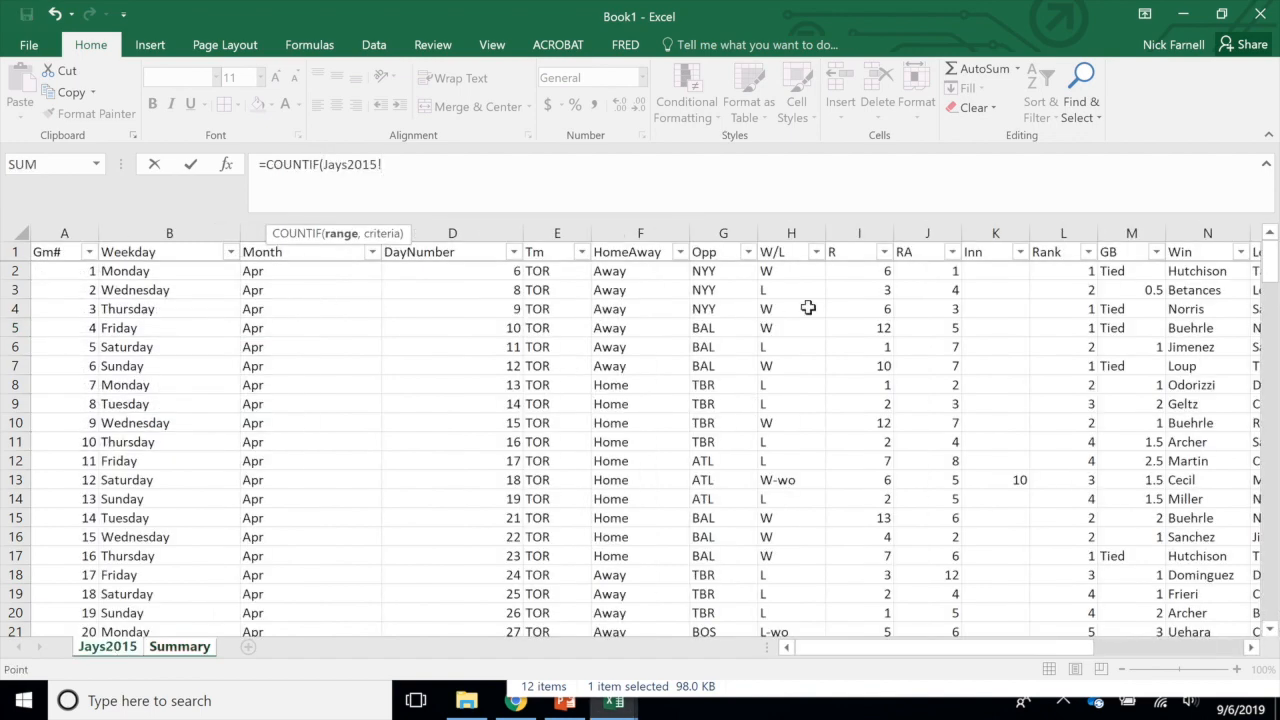
pyautogui.moveTo(803, 274); pyautogui.dragTo(789, 493)
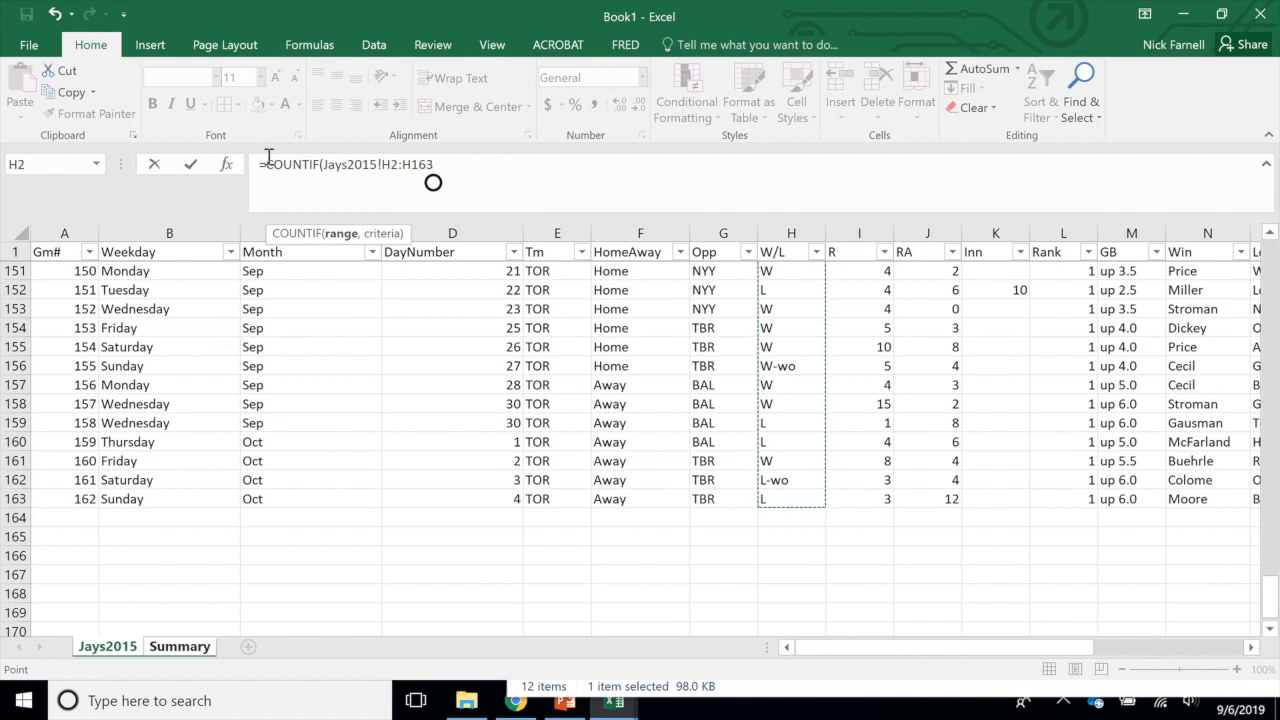
pyautogui.write(',')
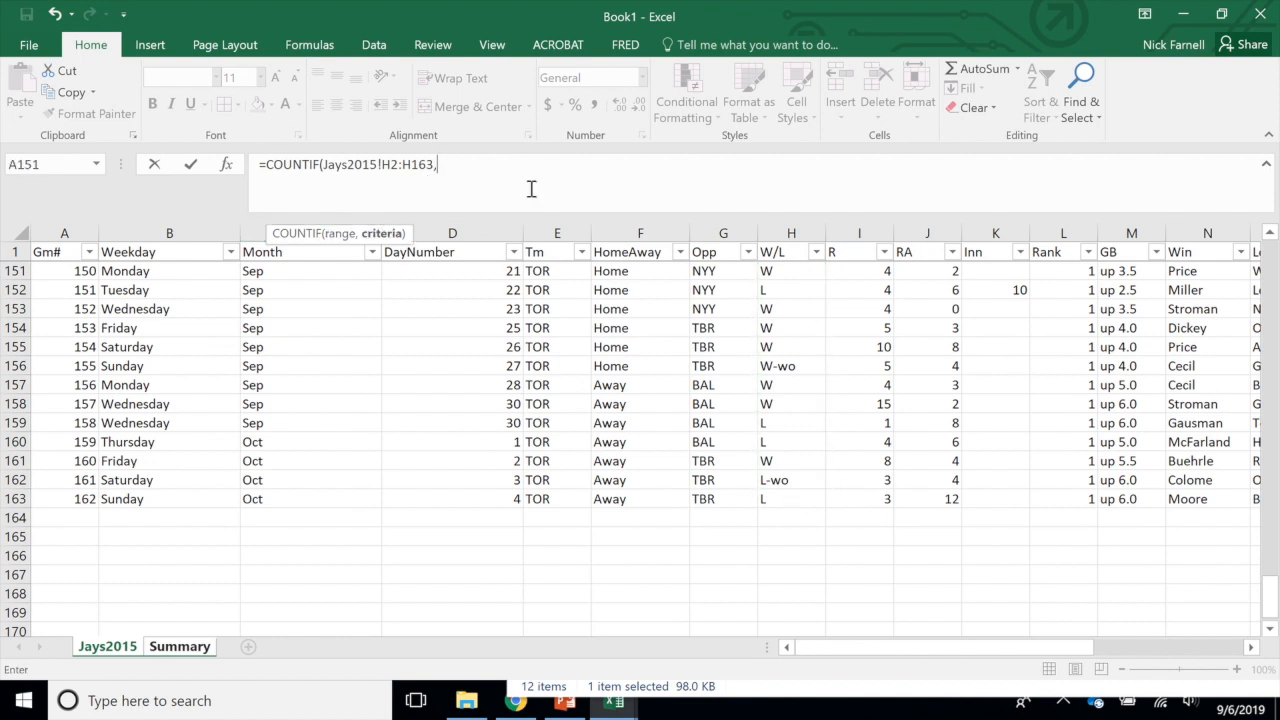
pyautogui.write('"W")+')
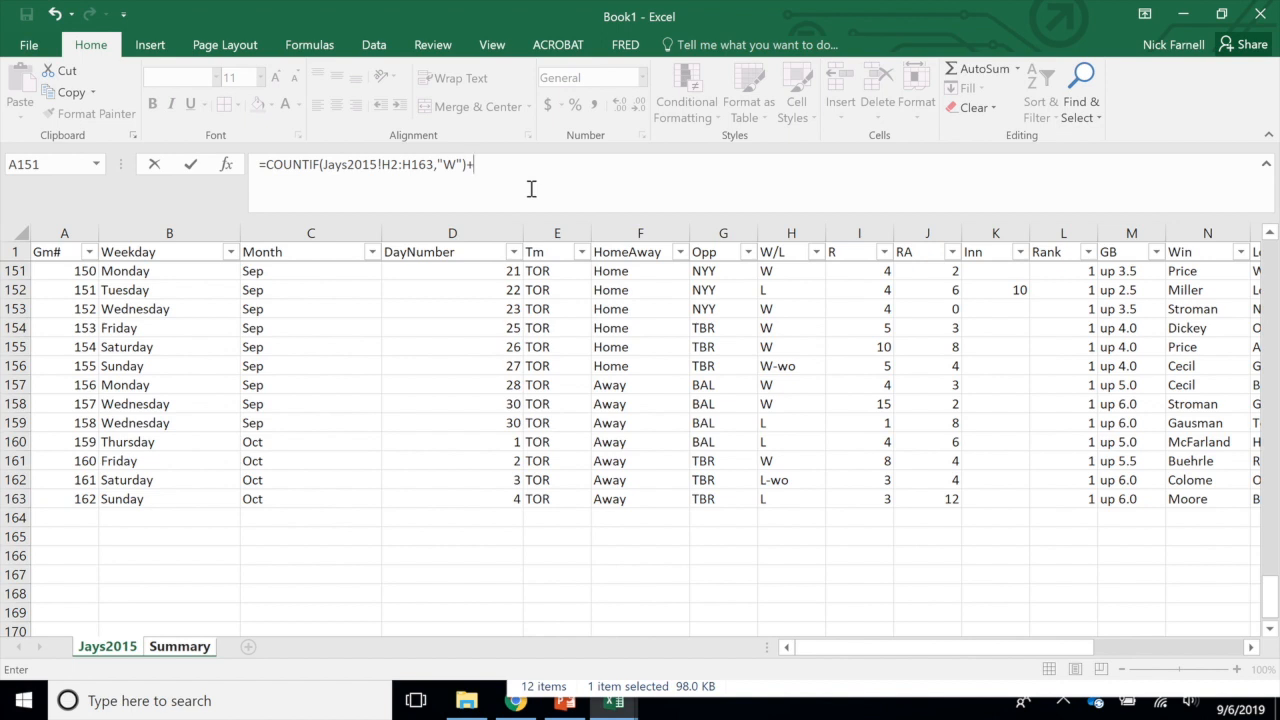
# Complete the Number of Wins formula by adding COUNTIF(Jays2015!H2:H163,"W-wo") for the walk-off wins
pyautogui.write('coun')
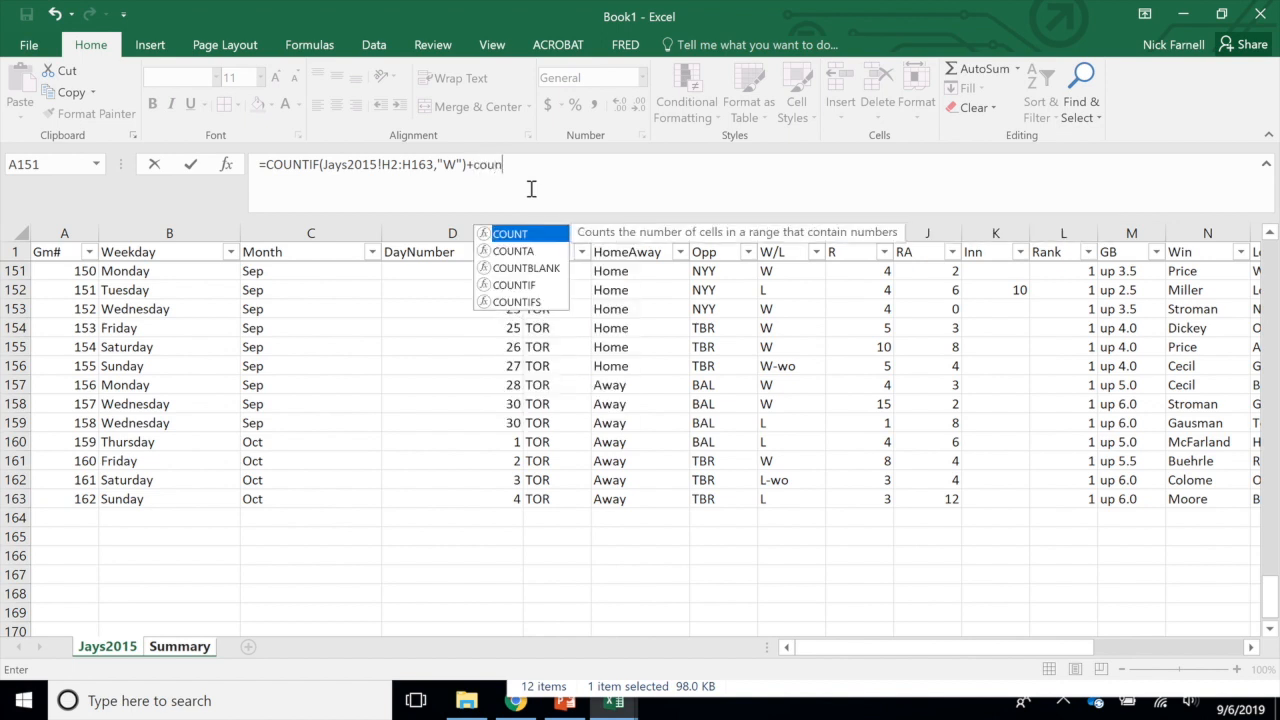
pyautogui.doubleClick(530, 286)
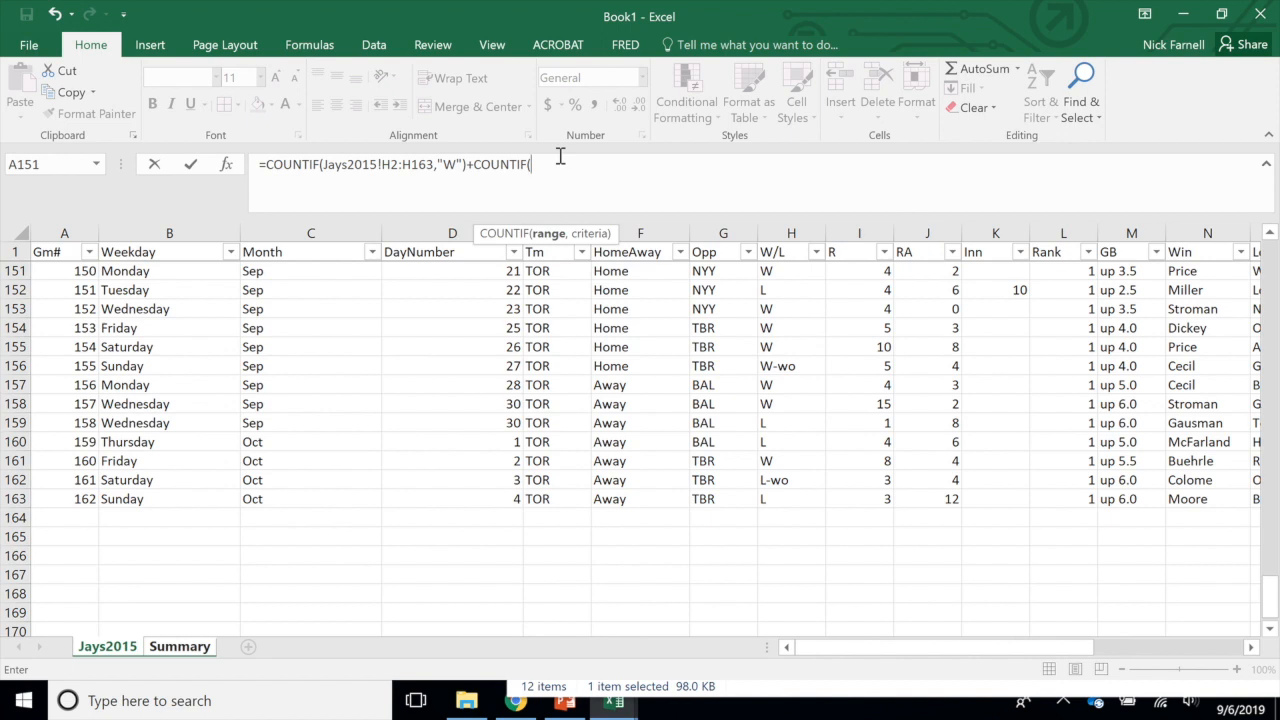
pyautogui.moveTo(790, 497); pyautogui.dragTo(789, 366)
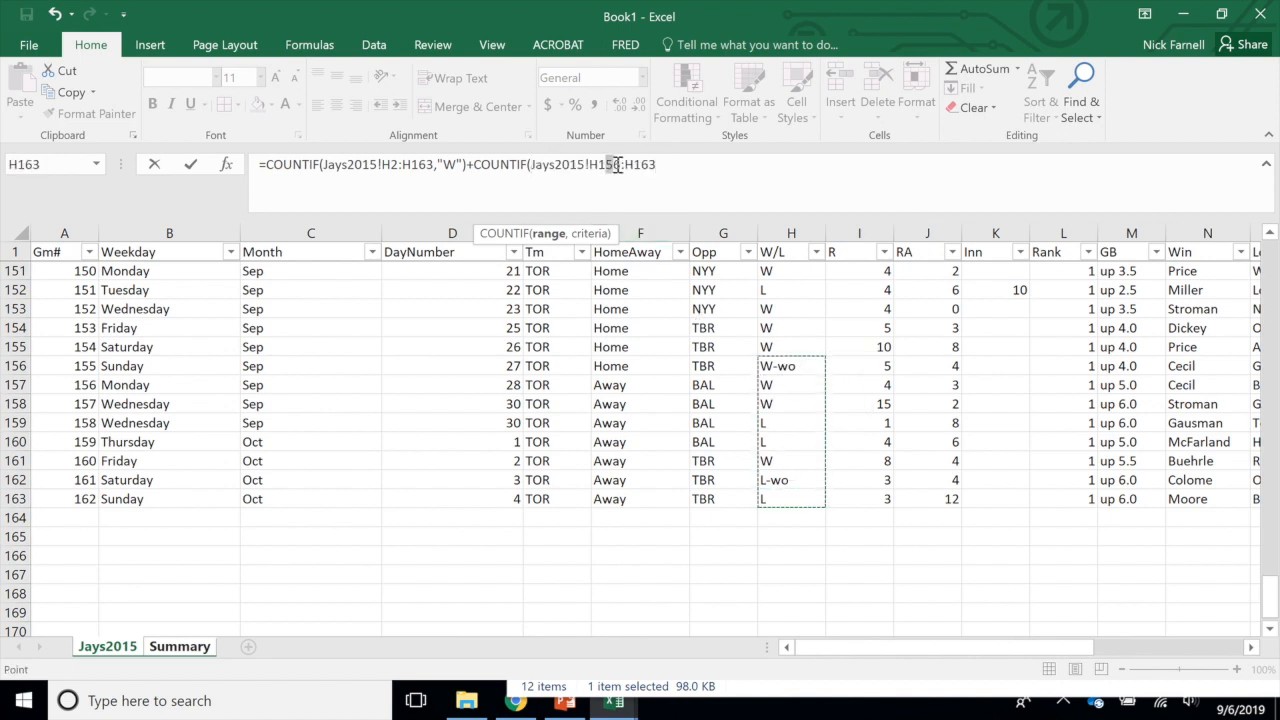
pyautogui.moveTo(599, 164); pyautogui.dragTo(619, 163)
pyautogui.write('2')
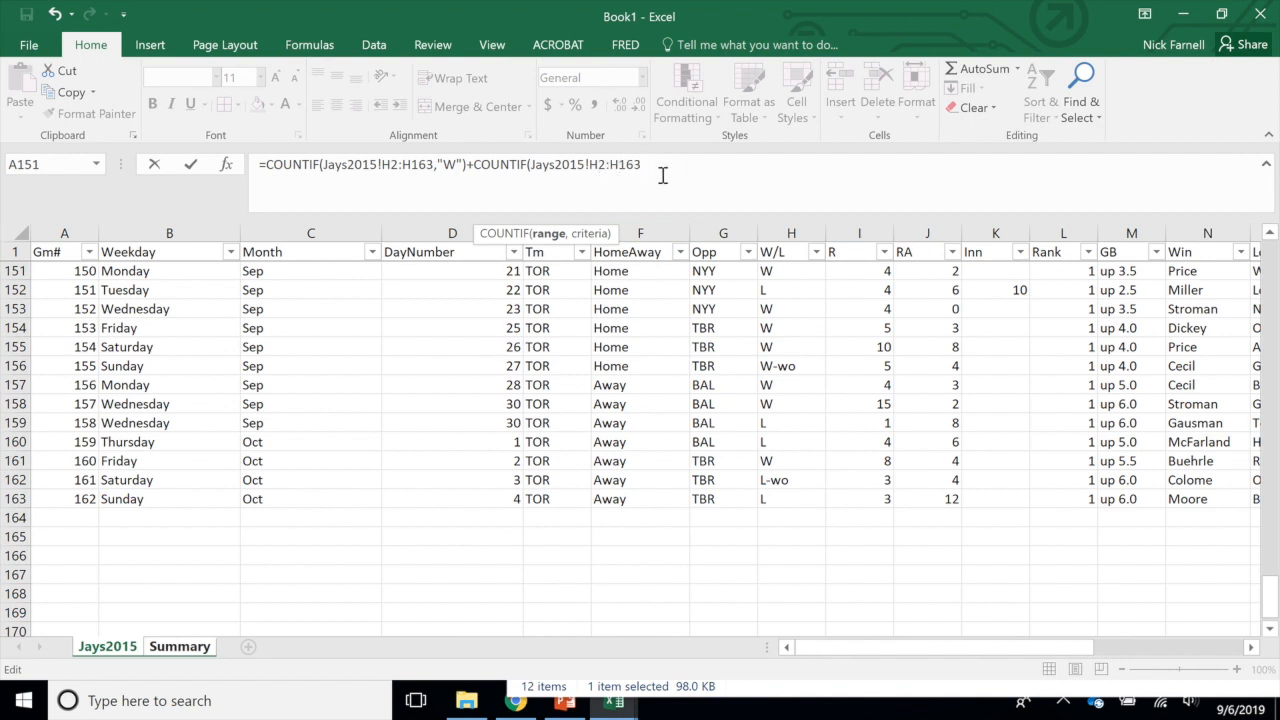
pyautogui.write(',"W')
pyautogui.write('"W-wo"')
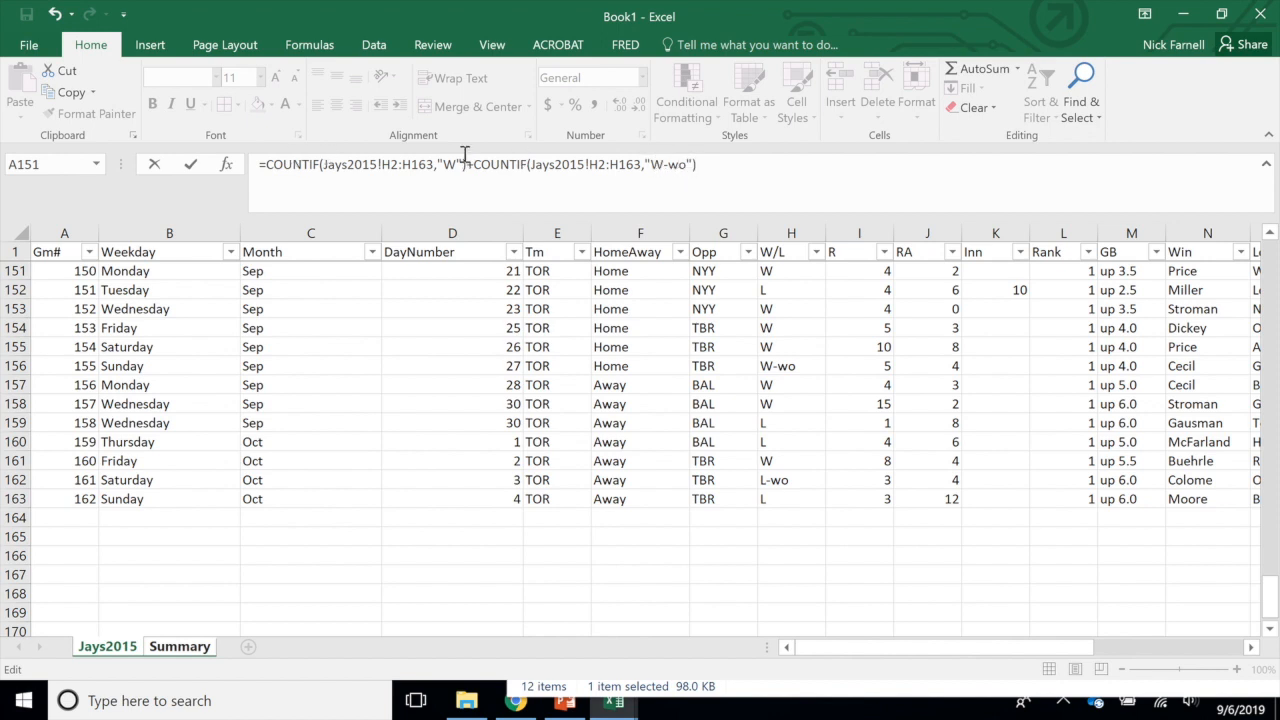
pyautogui.press('Return')
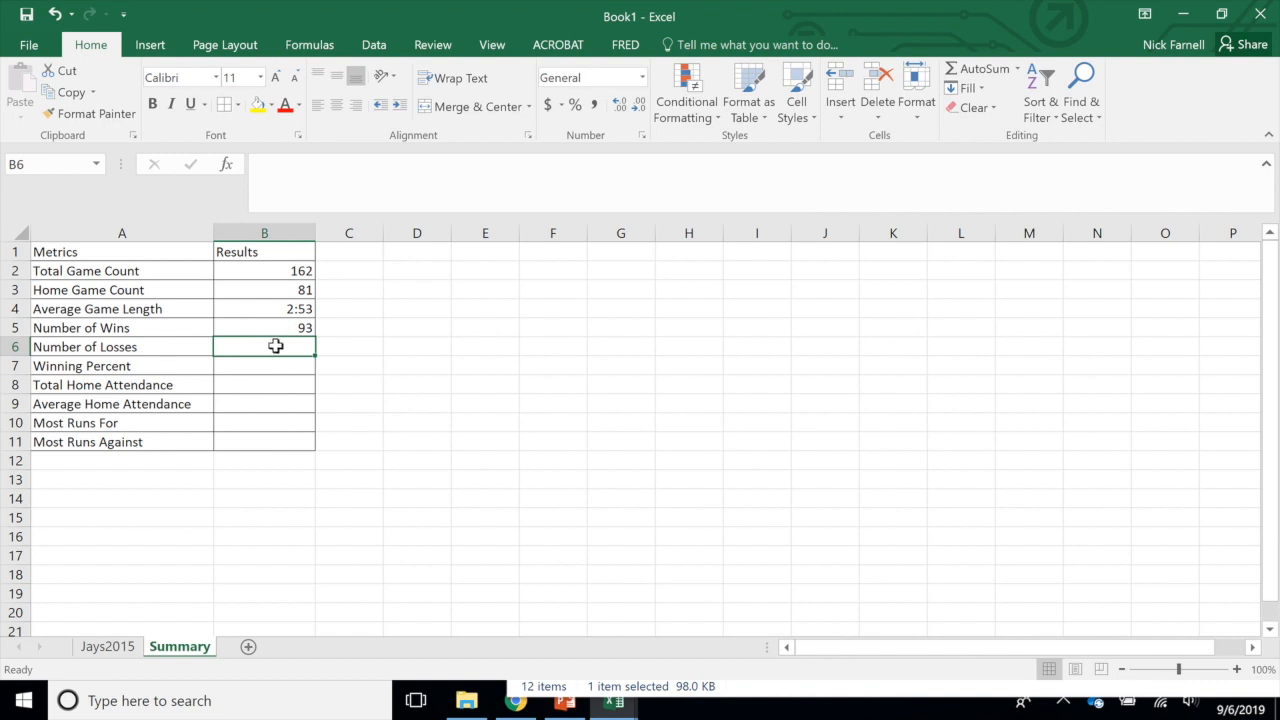
# Begin the Number of Losses formula in Summary cell B6 with =COUNTIF(Jays2015!H2:H163,"L")+, counting regular losses from the W/L column
pyautogui.write('=')
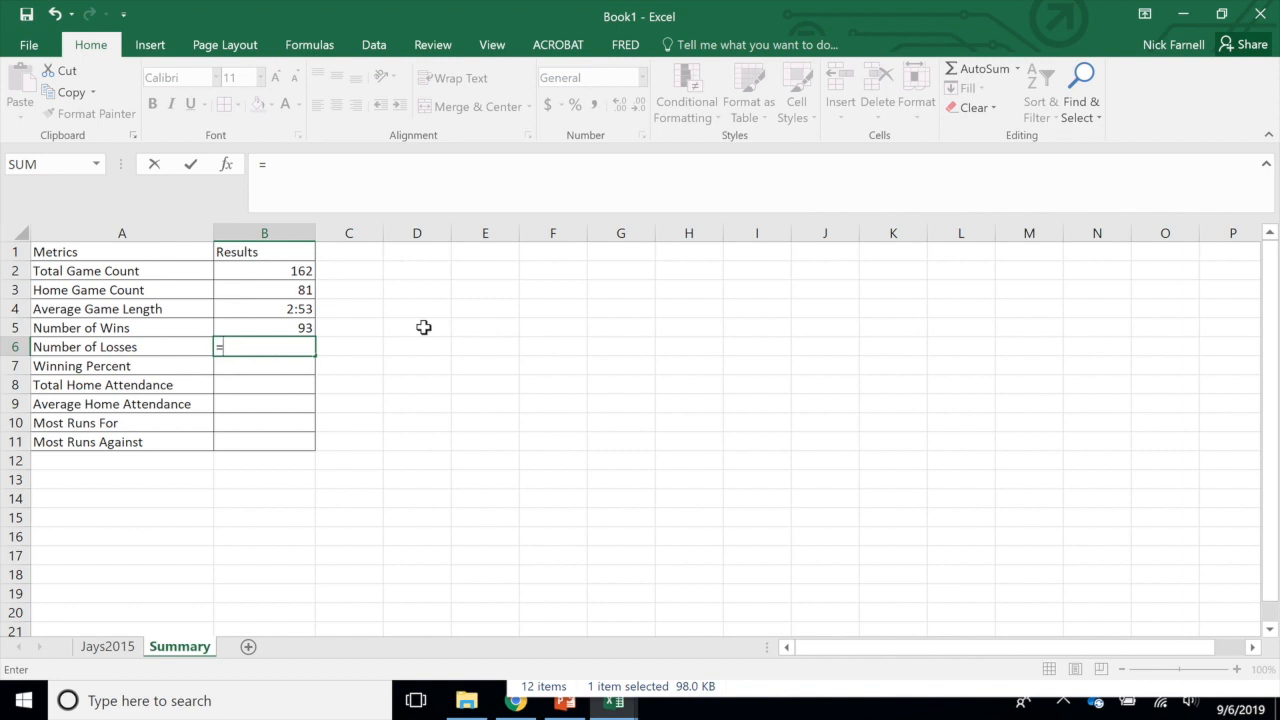
pyautogui.write('count')
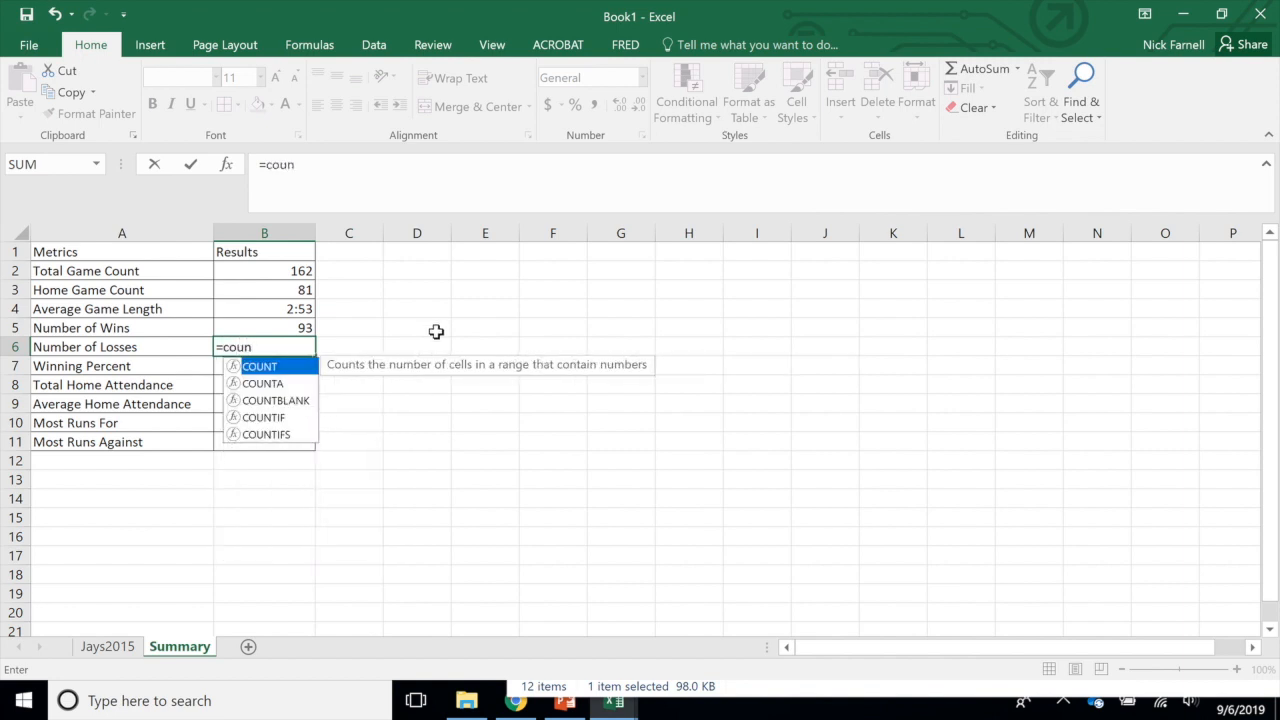
pyautogui.doubleClick(291, 420)
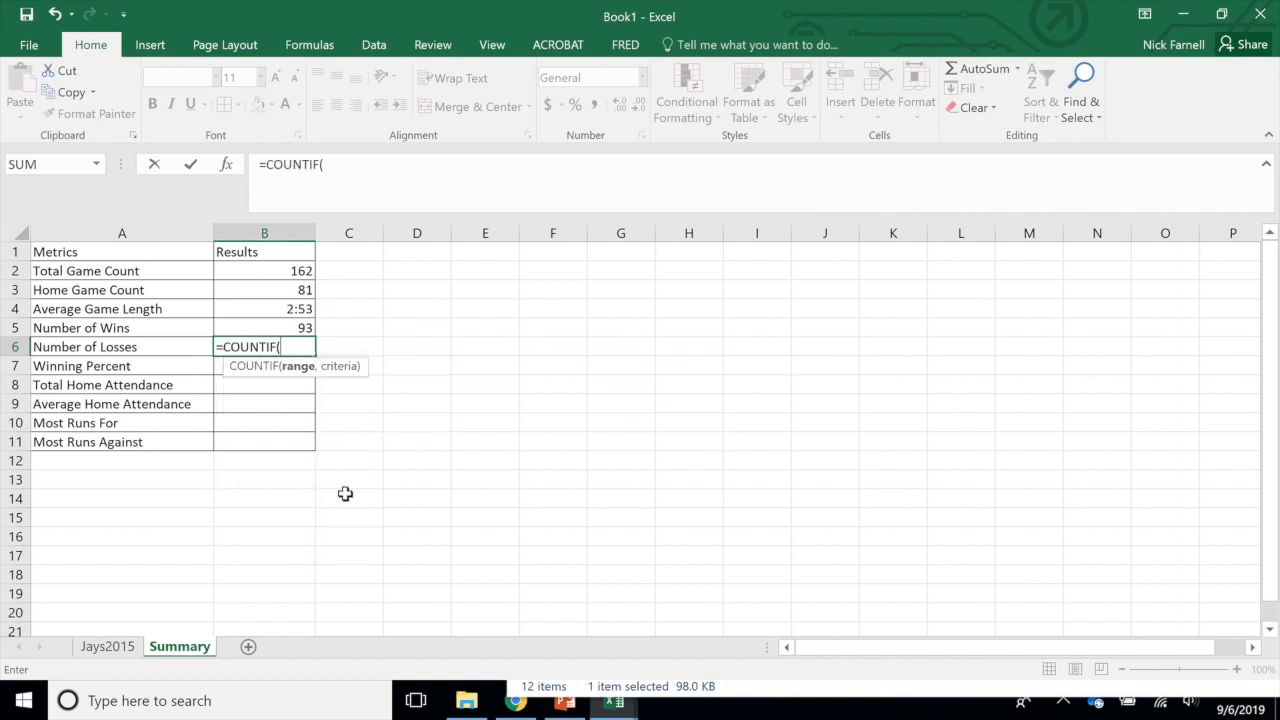
pyautogui.click(110, 647)
pyautogui.moveTo(797, 500); pyautogui.dragTo(795, 318)
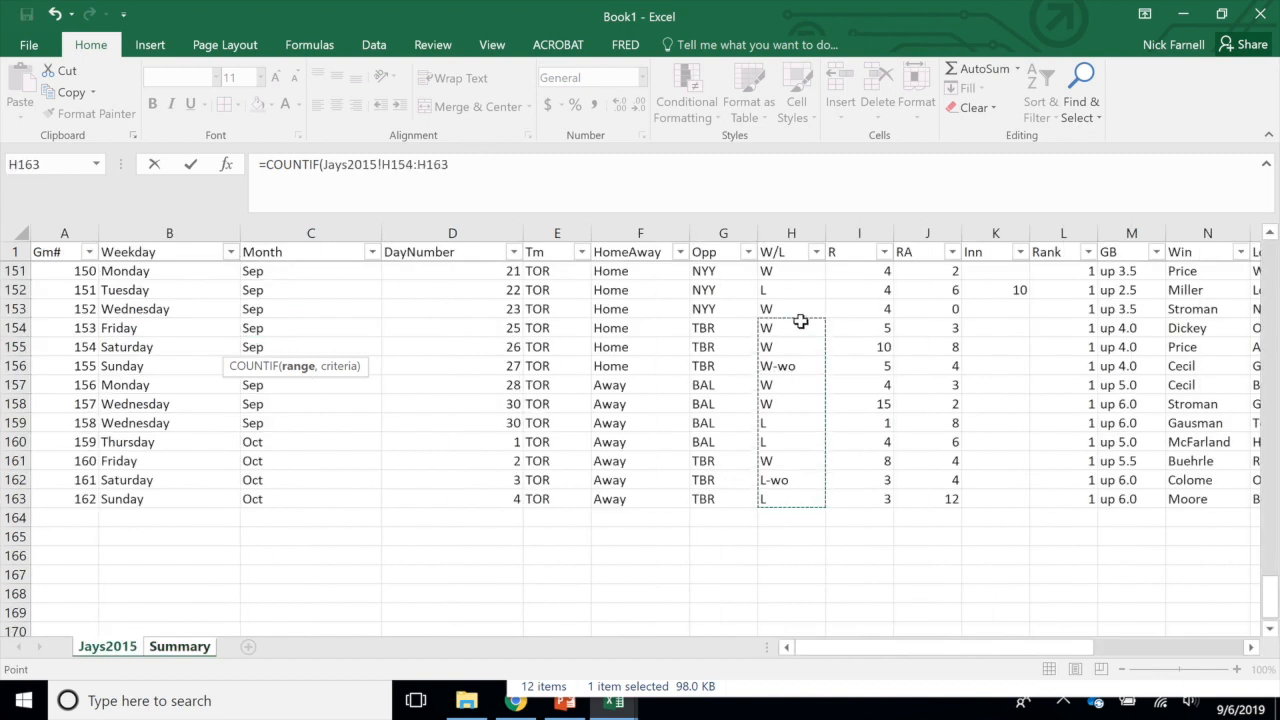
pyautogui.moveTo(391, 166); pyautogui.dragTo(413, 166)
pyautogui.write('2')
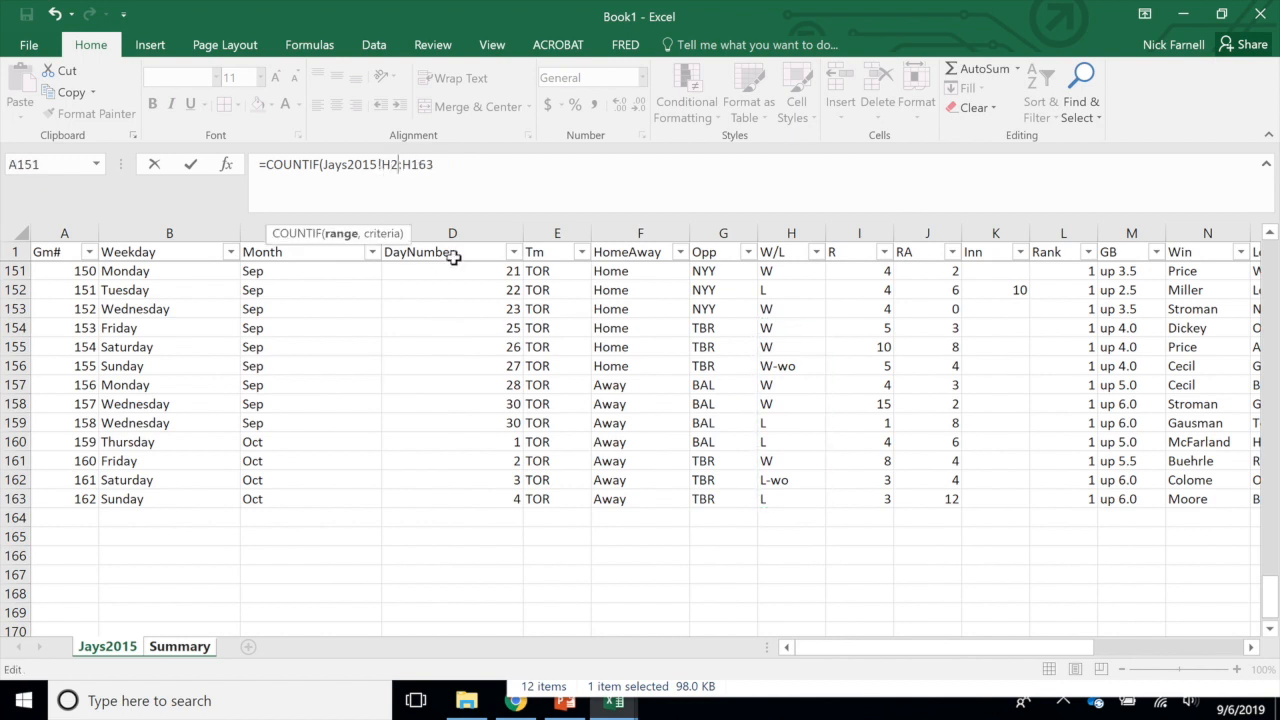
pyautogui.write(',"L')
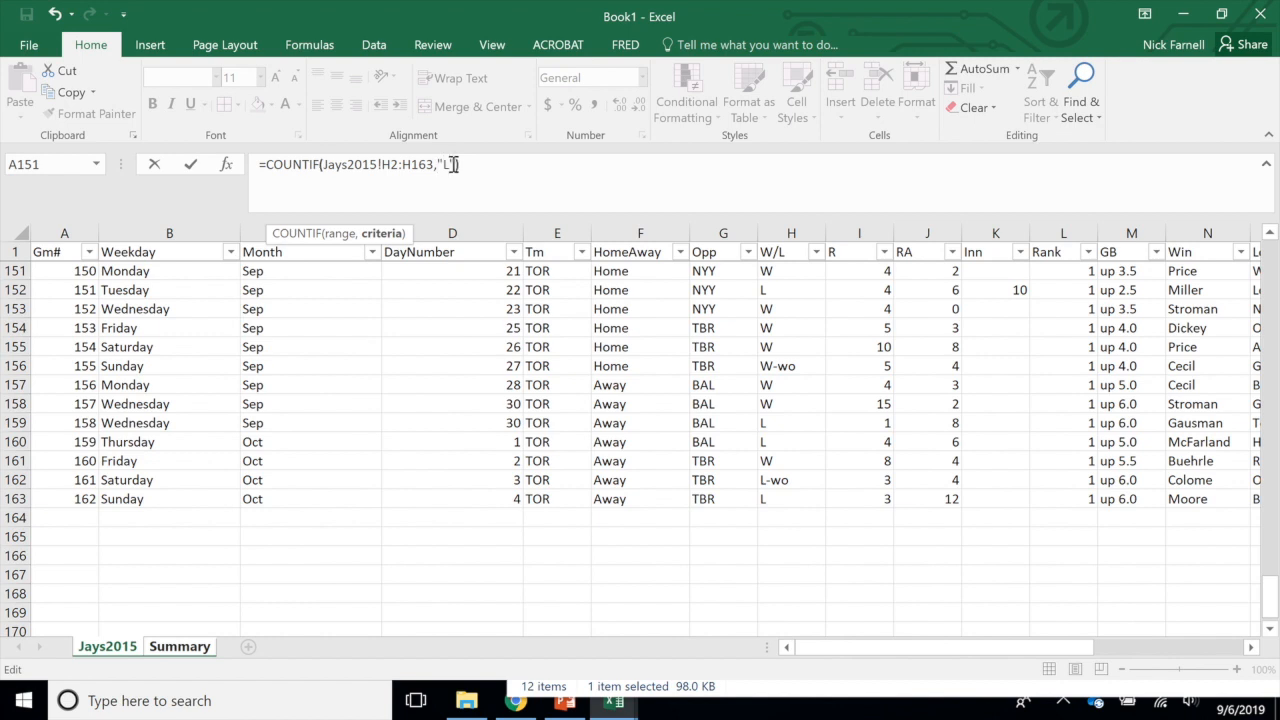
pyautogui.write('")+')
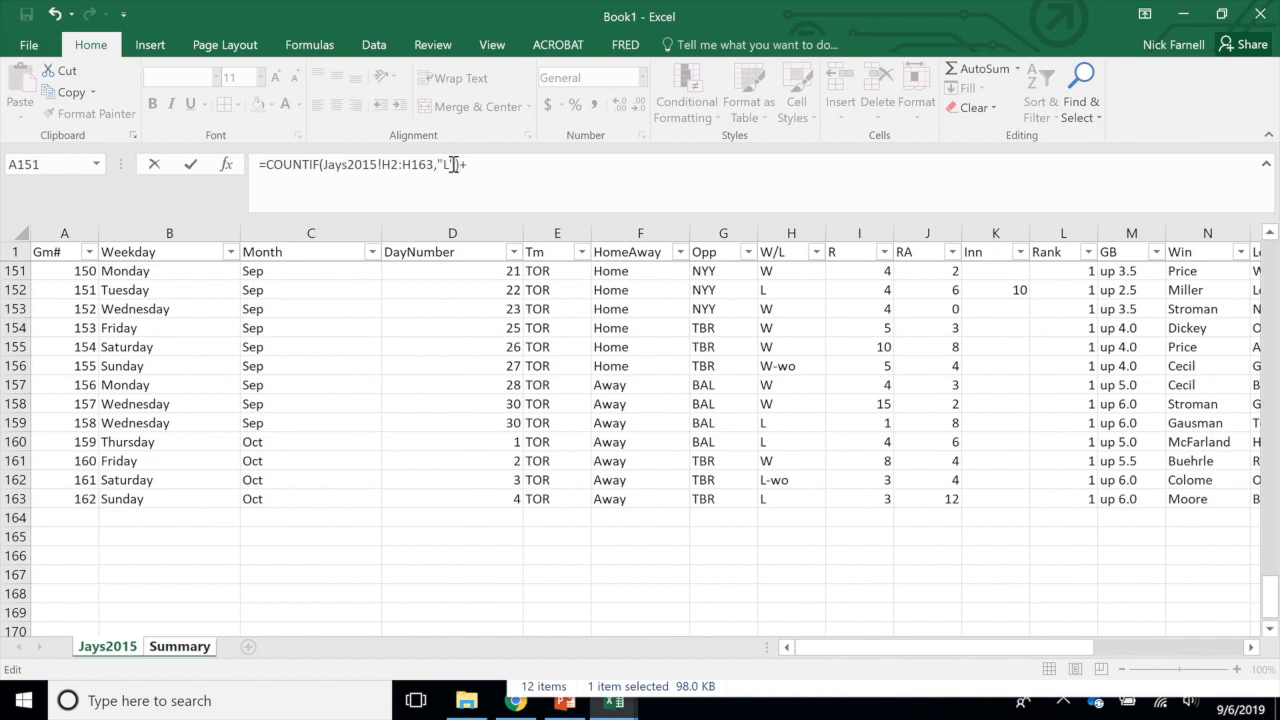
# Complete the Number of Losses formula by adding COUNTIF(Jays2015!H2:H163, "L-wo") for the walk-off losses
pyautogui.write('count')
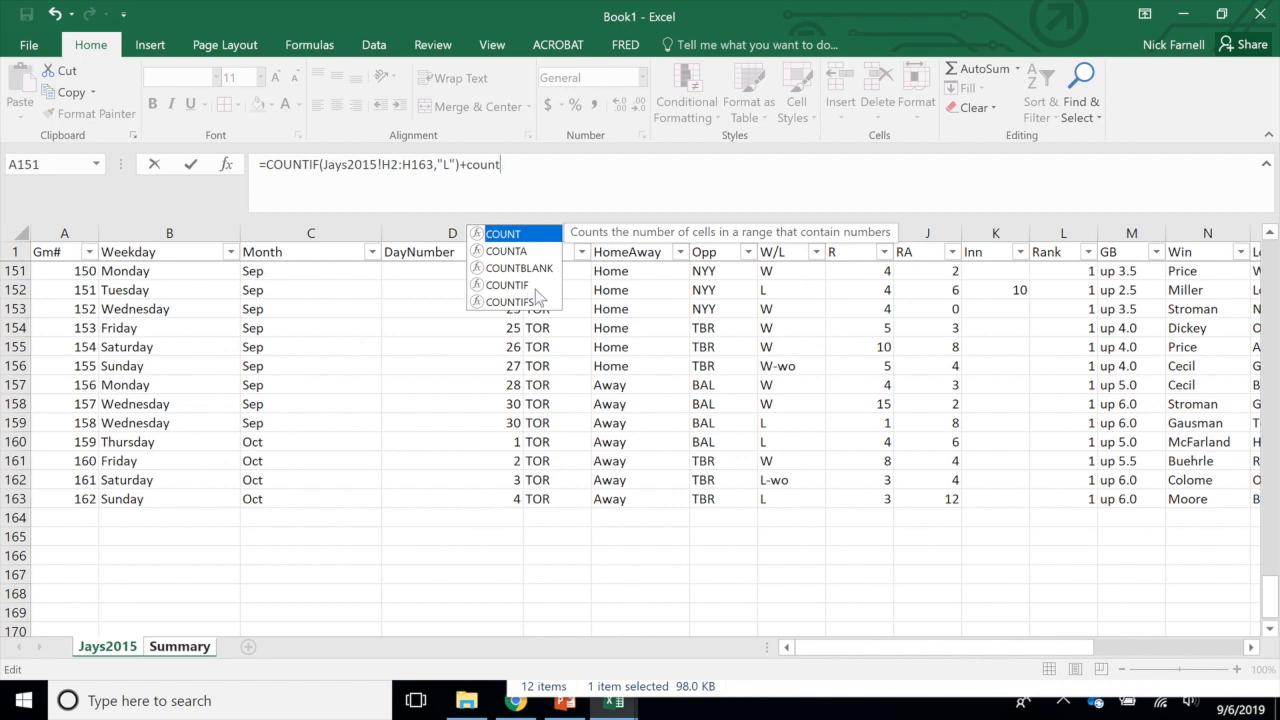
pyautogui.doubleClick(517, 285)
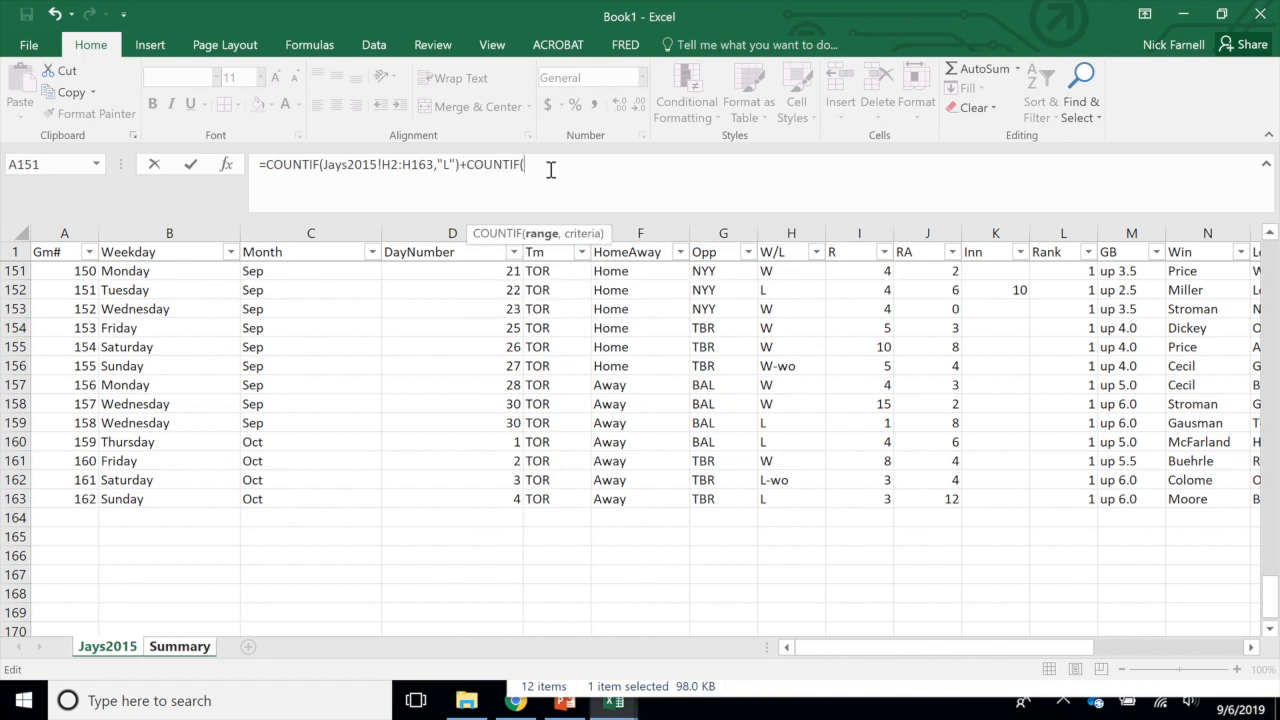
pyautogui.moveTo(795, 495); pyautogui.dragTo(794, 366)
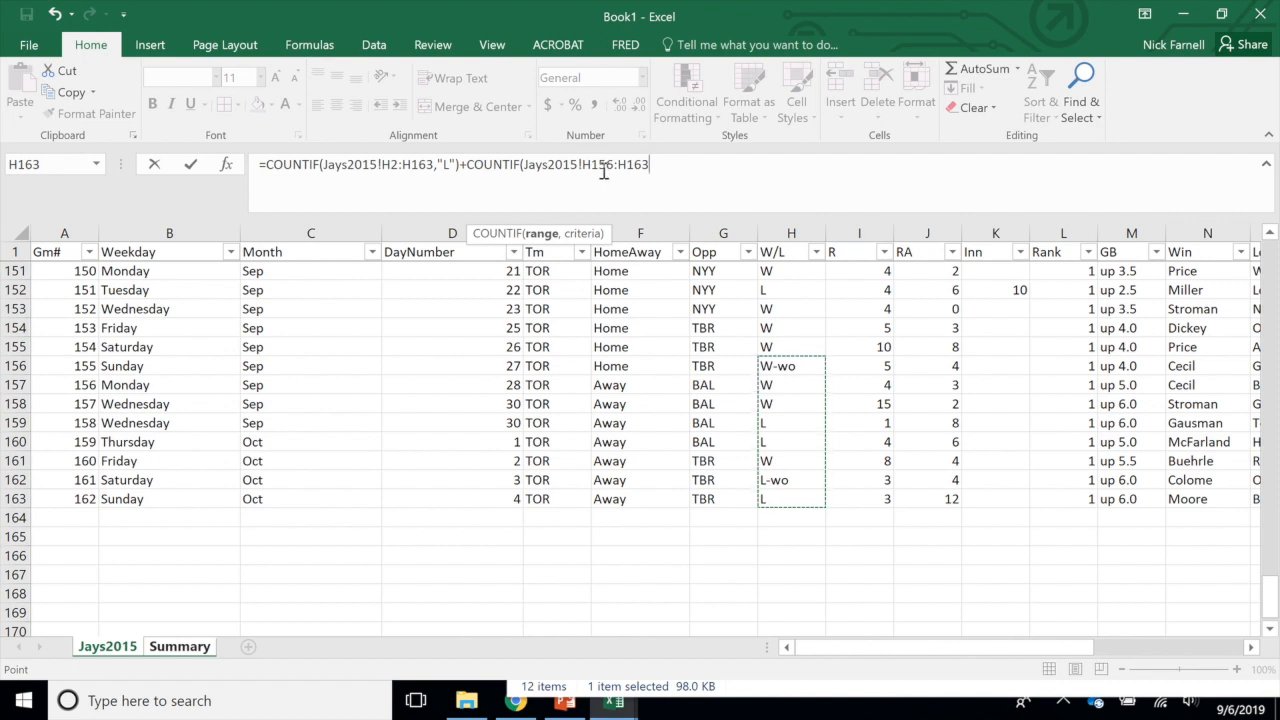
pyautogui.moveTo(591, 164); pyautogui.dragTo(610, 164)
pyautogui.write('2:H163,')
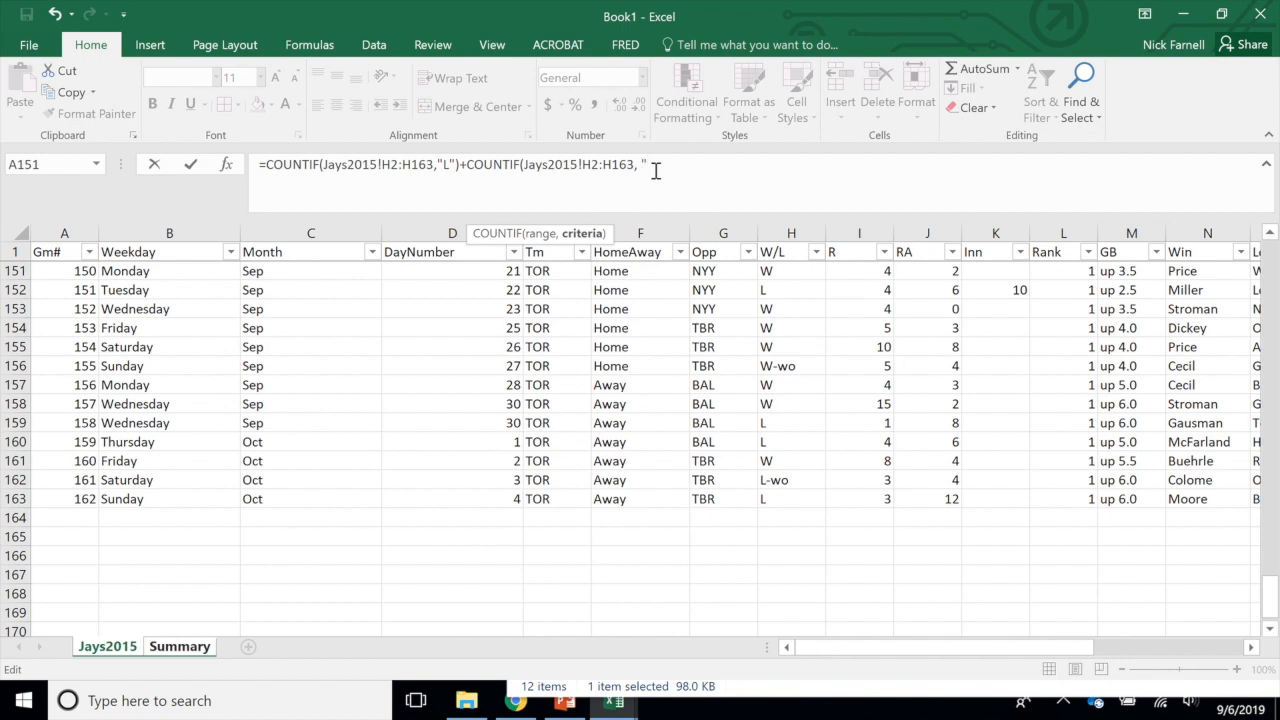
pyautogui.write(' "L-wo"')
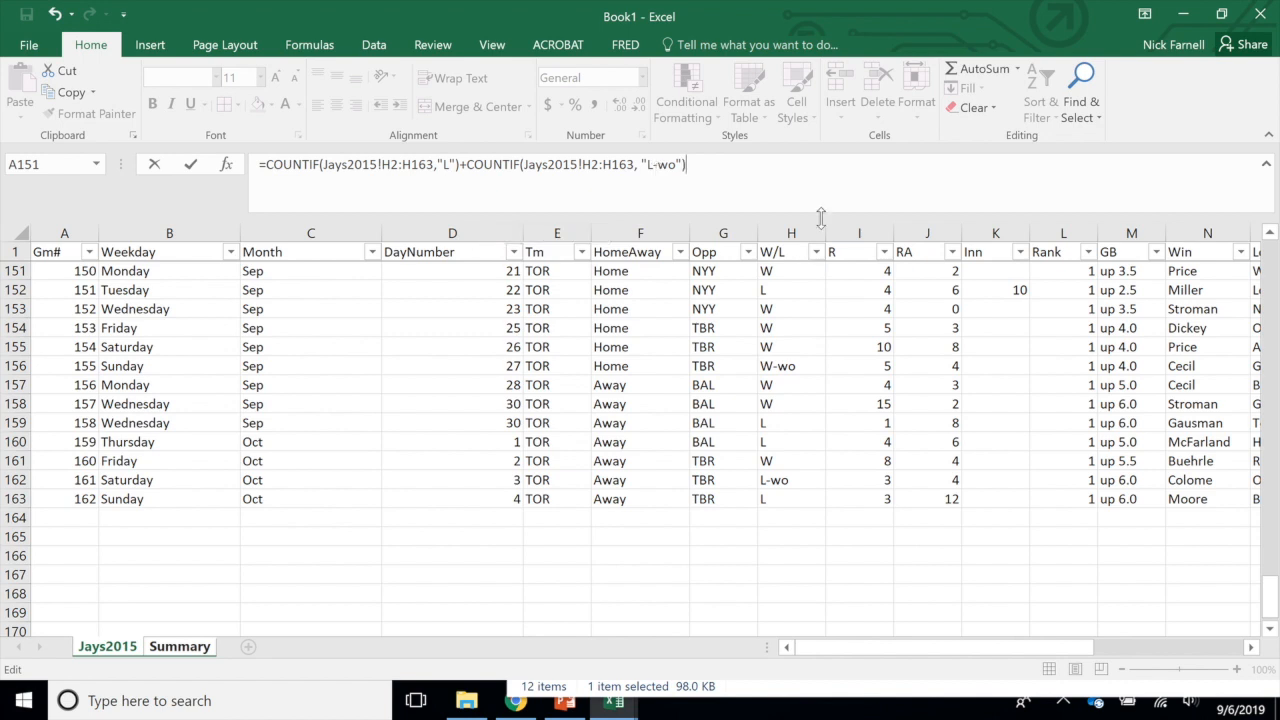
pyautogui.press('Return')
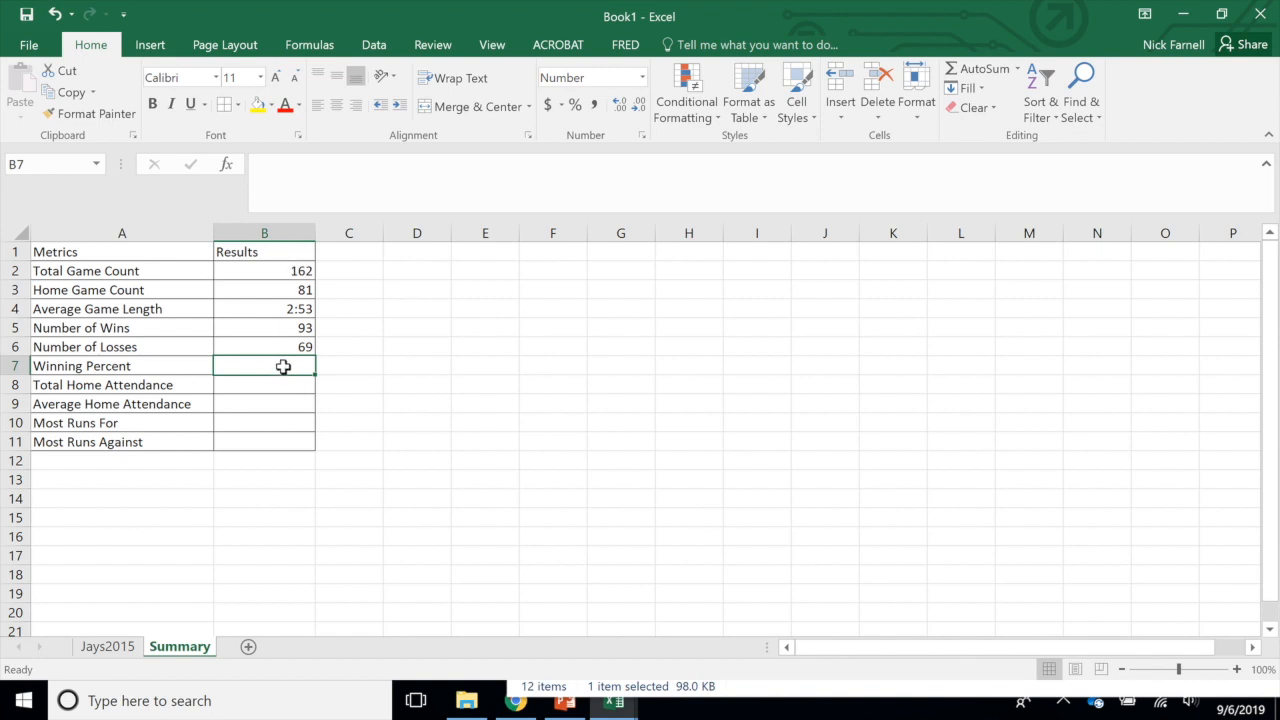
# Calculate Winning Percent in Summary cell B7 with =B5/B2, dividing the number of wins by the total game count
pyautogui.write('=')
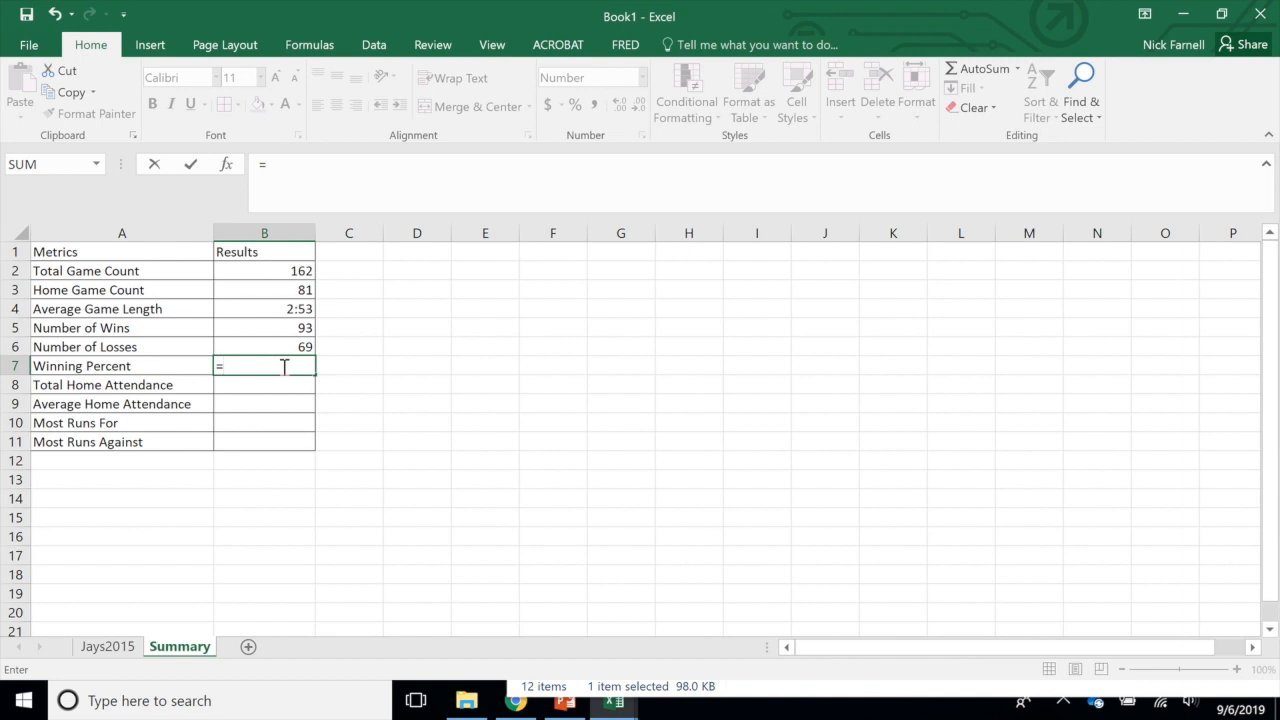
pyautogui.click(275, 327)
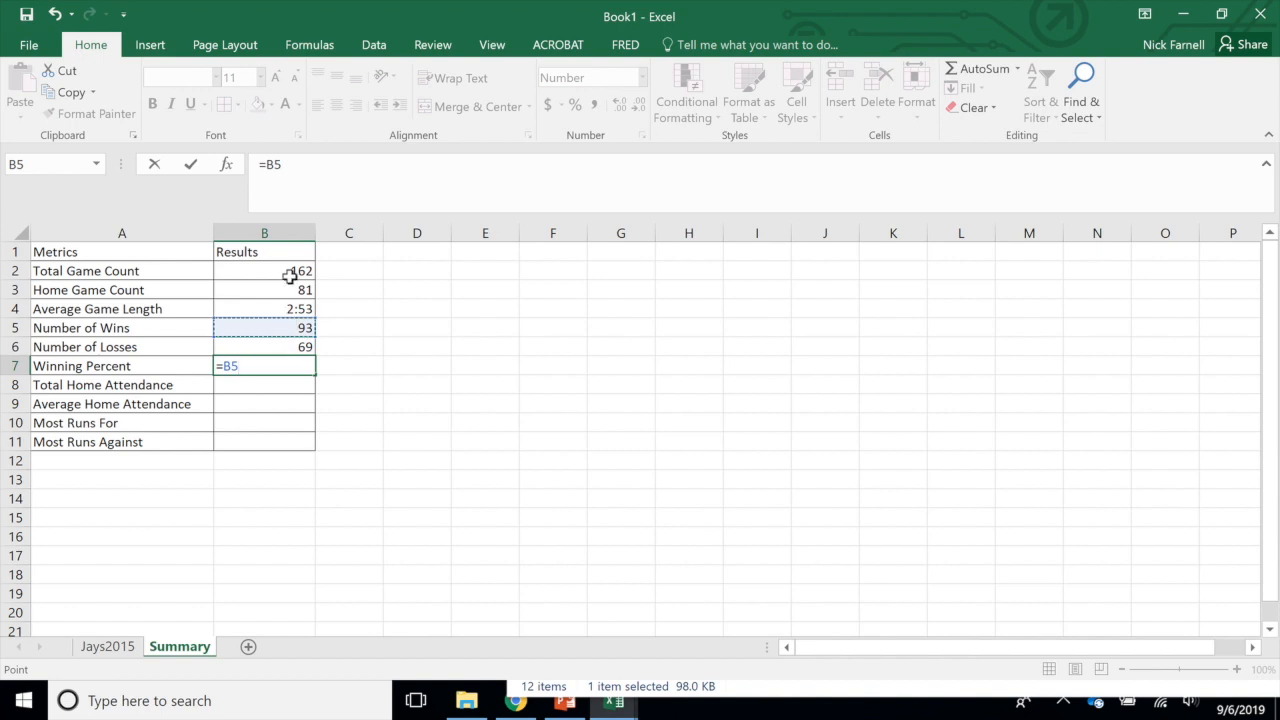
pyautogui.write('/')
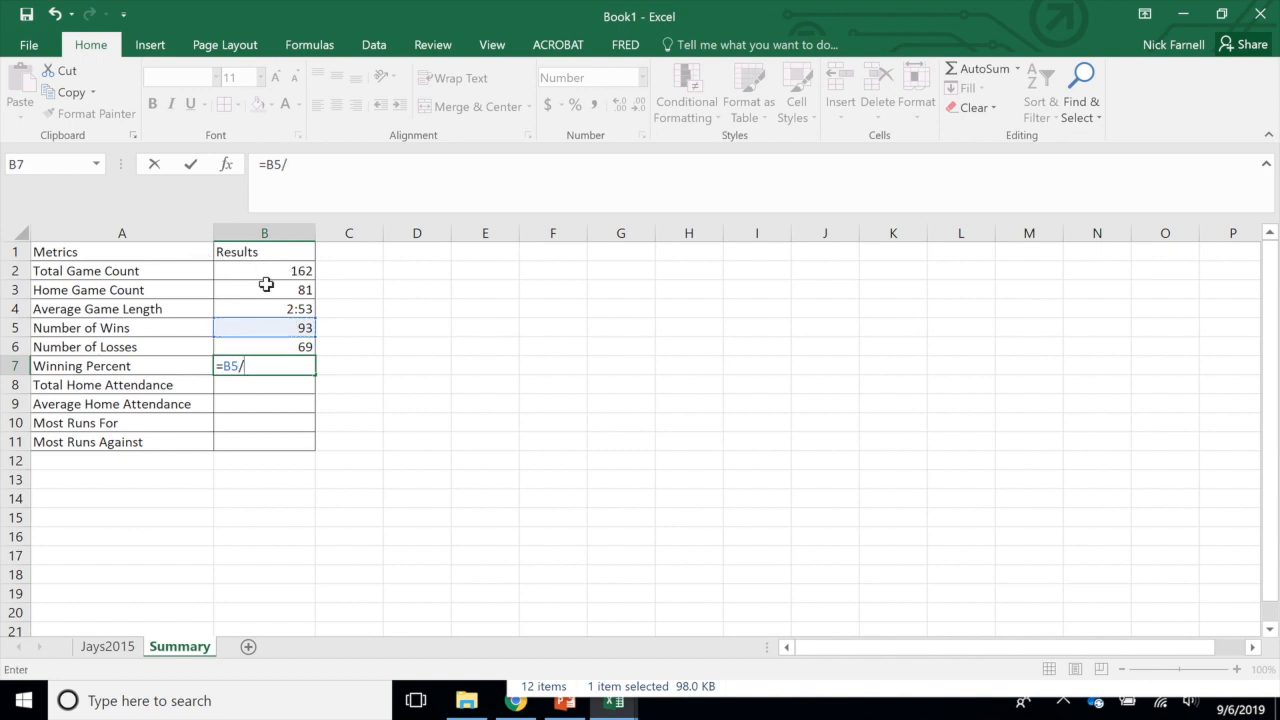
pyautogui.click(281, 271)
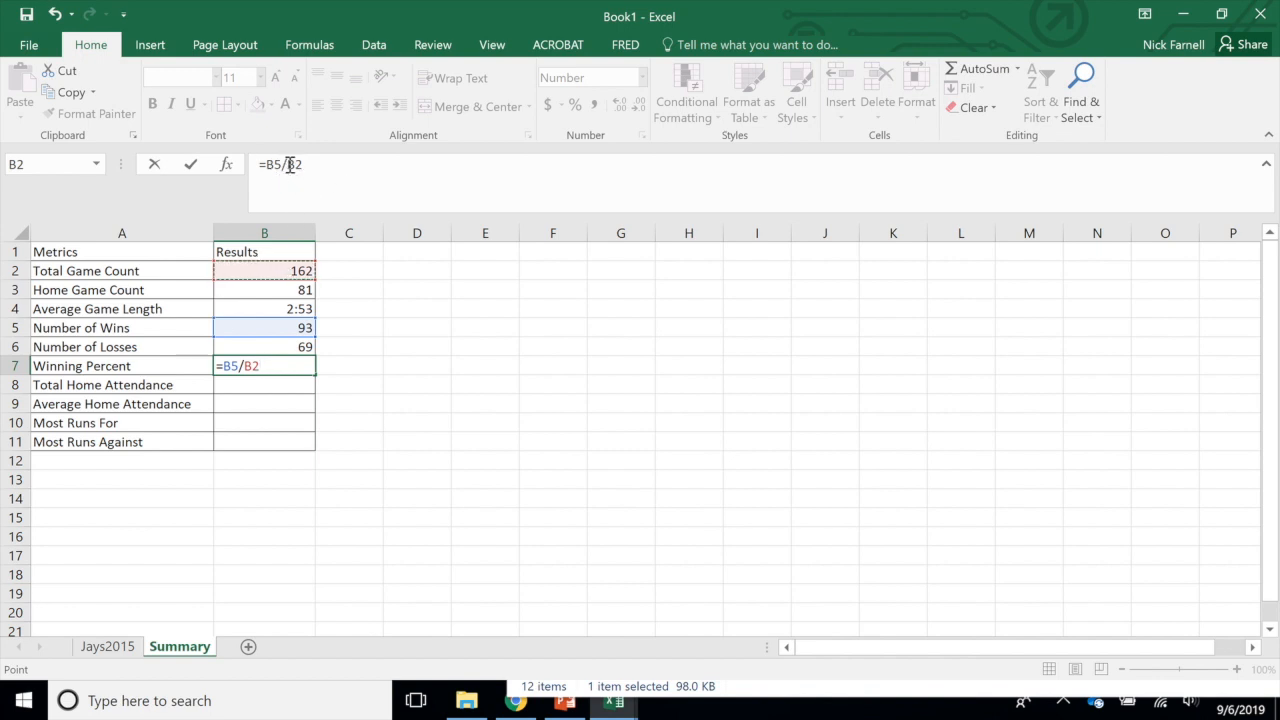
pyautogui.press('Return')
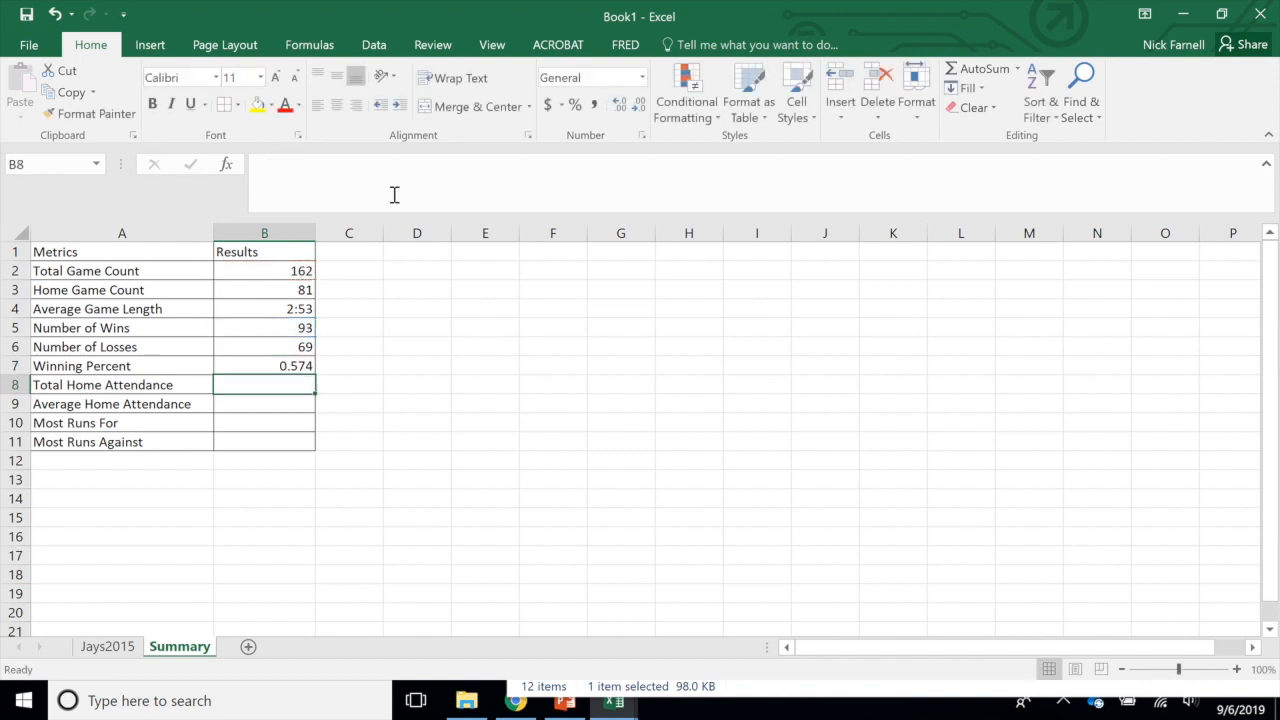
# Try fewer and more decimal places on the Winning Percent result in B7, ending at three decimals
pyautogui.click(290, 365)
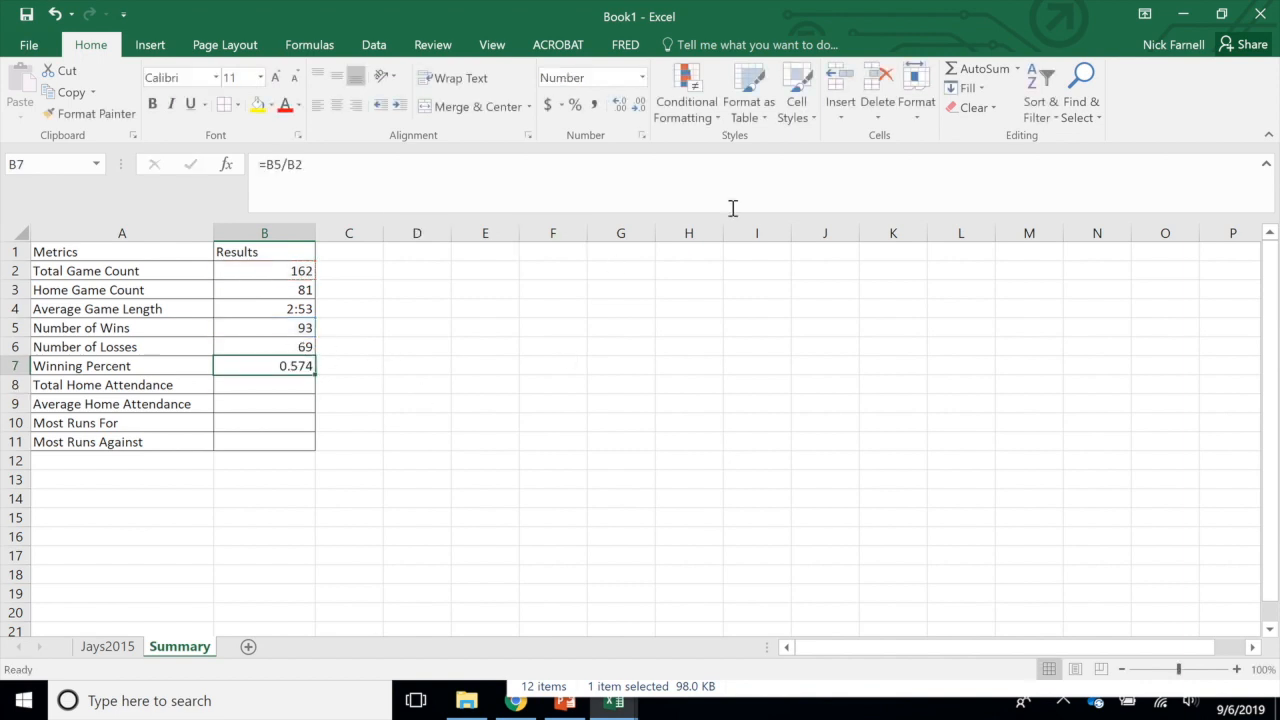
pyautogui.click(641, 105)
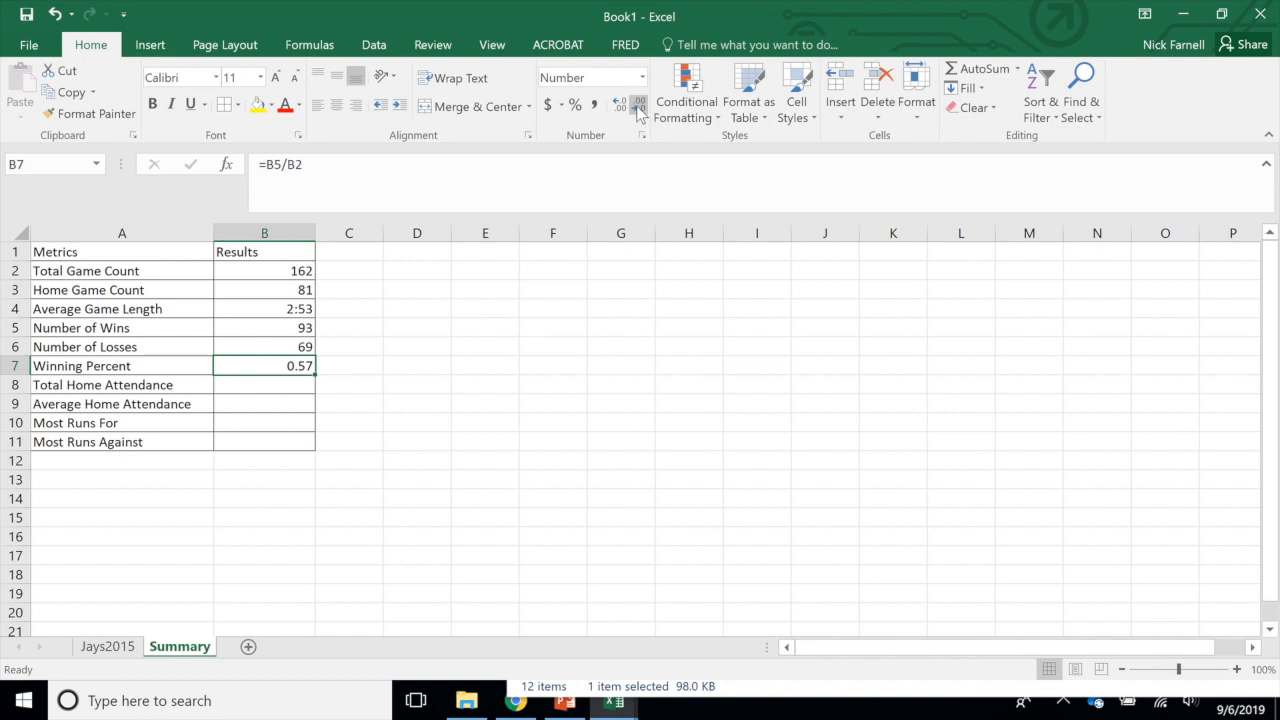
pyautogui.click(620, 105)
pyautogui.click(620, 105)
pyautogui.click(641, 105)
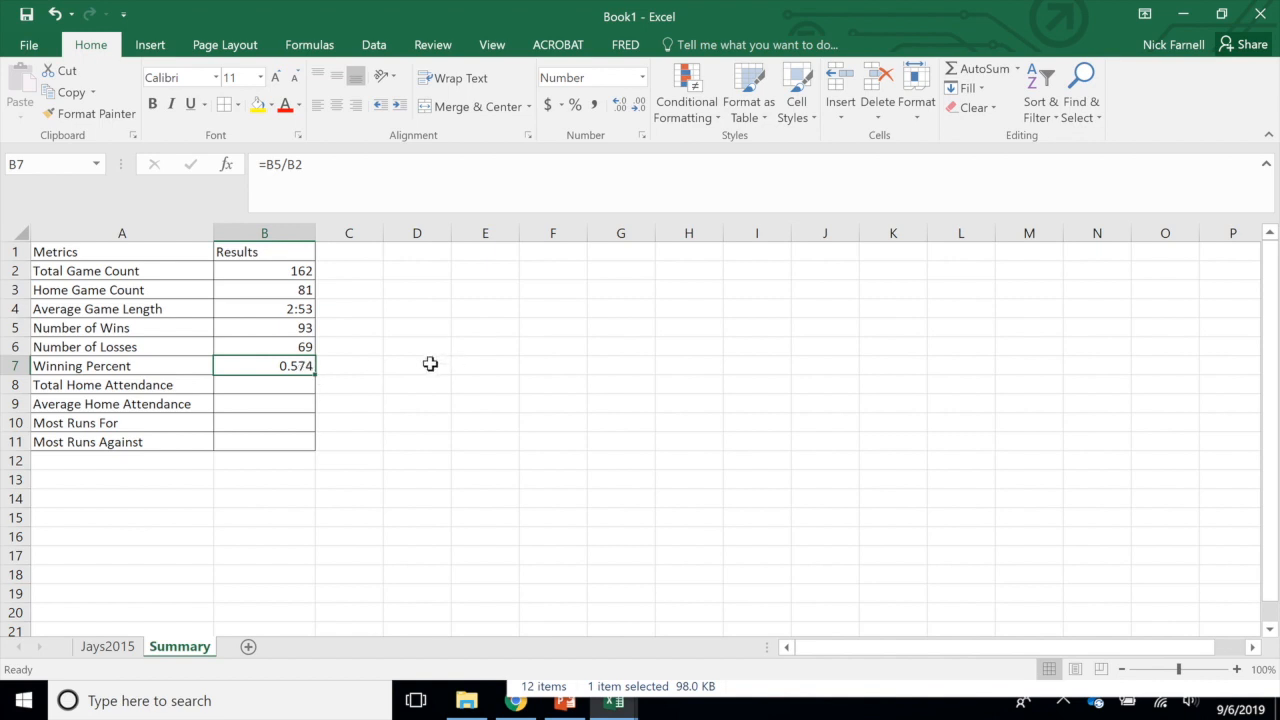
# Begin the Total Home Attendance formula in Summary cell B8 with =SUMIF(, pointing its range at the Jays2015 sheet
pyautogui.click(263, 386)
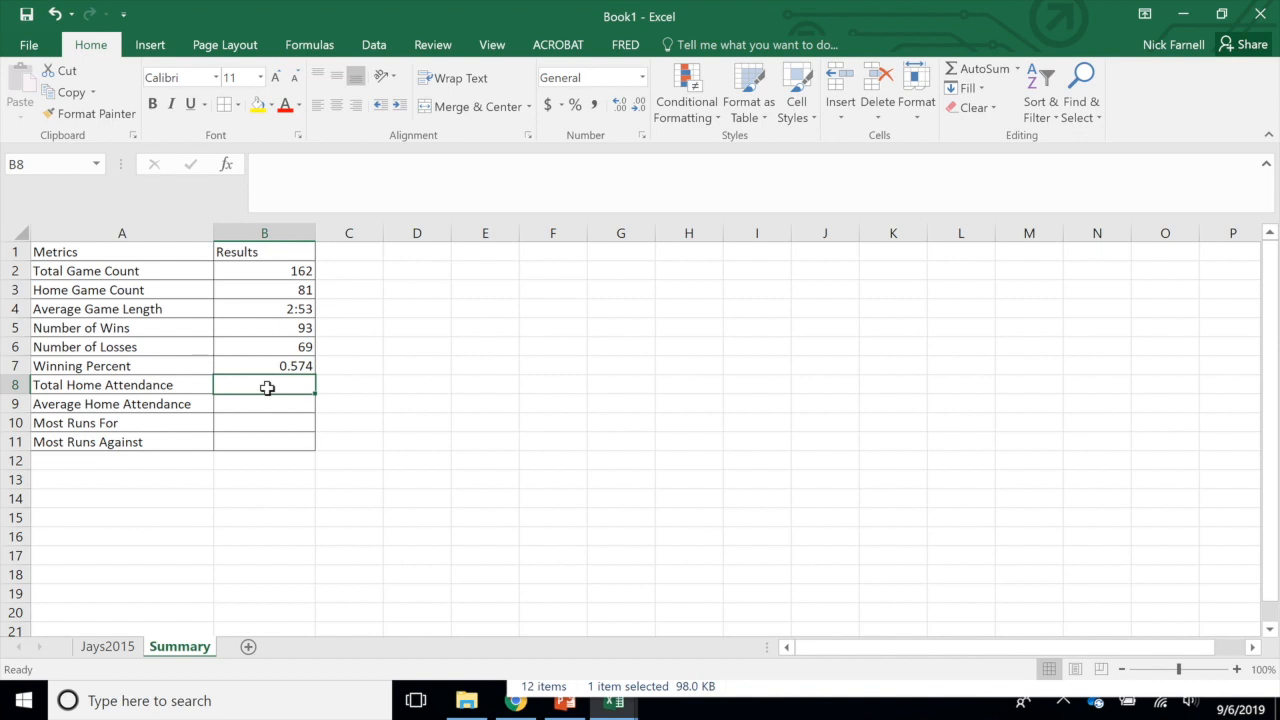
pyautogui.write('=sum')
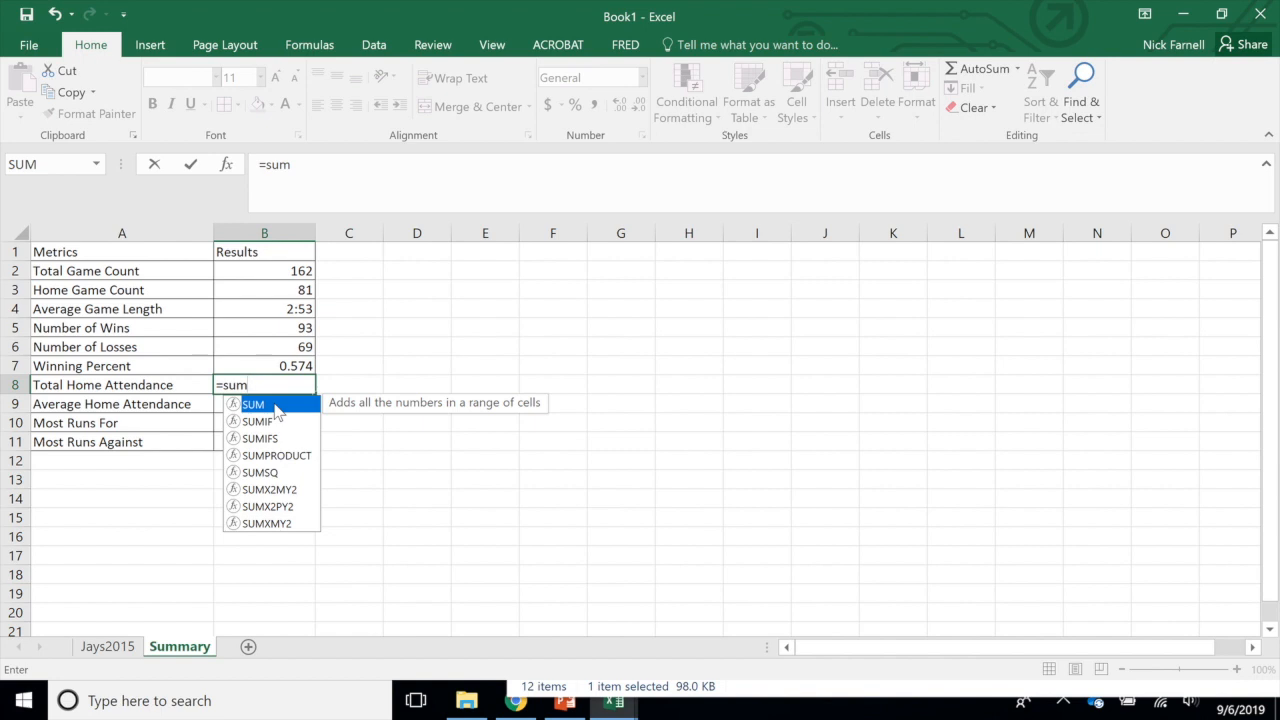
pyautogui.click(264, 424)
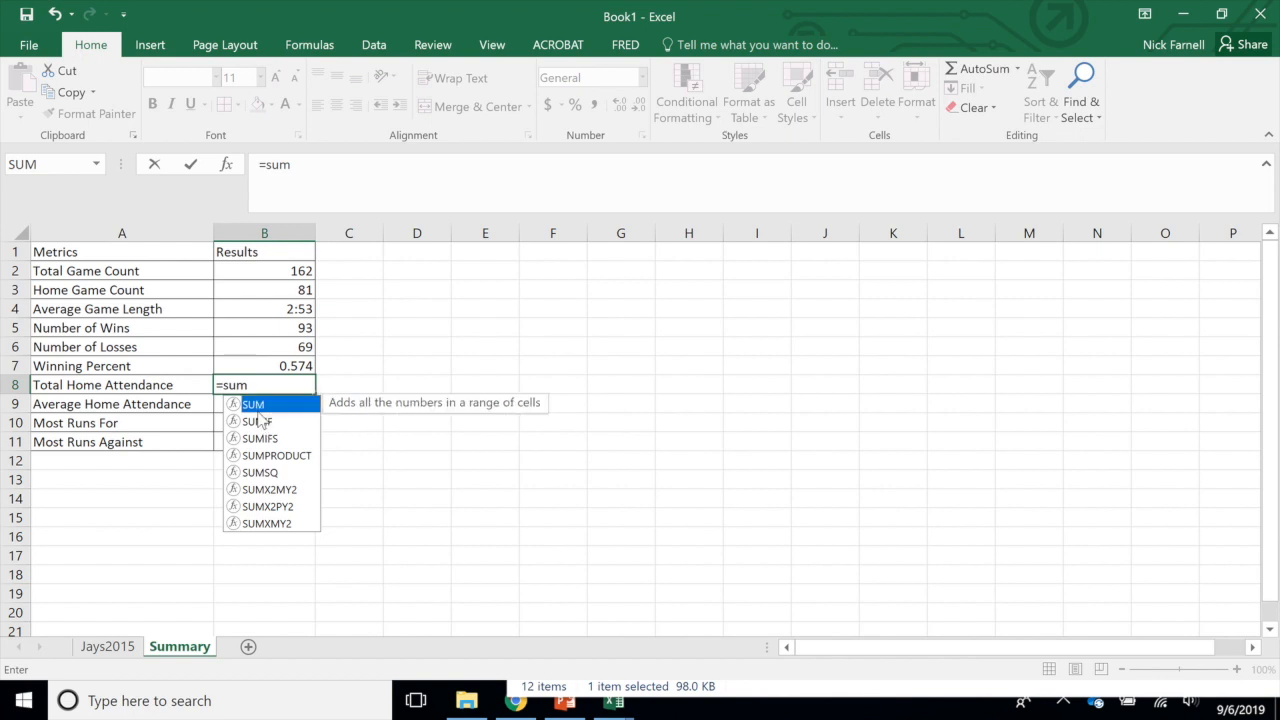
pyautogui.doubleClick(263, 422)
pyautogui.click(266, 423)
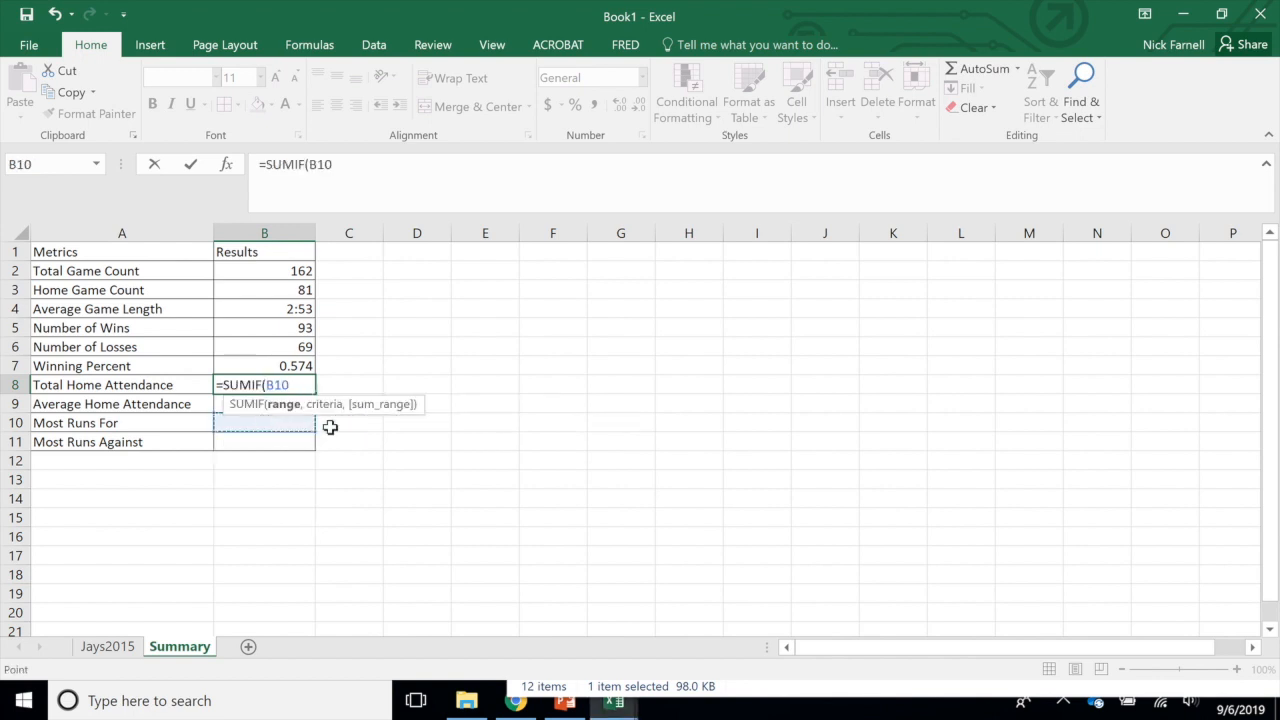
pyautogui.press('BackSpace')
pyautogui.press('BackSpace')
pyautogui.press('BackSpace')
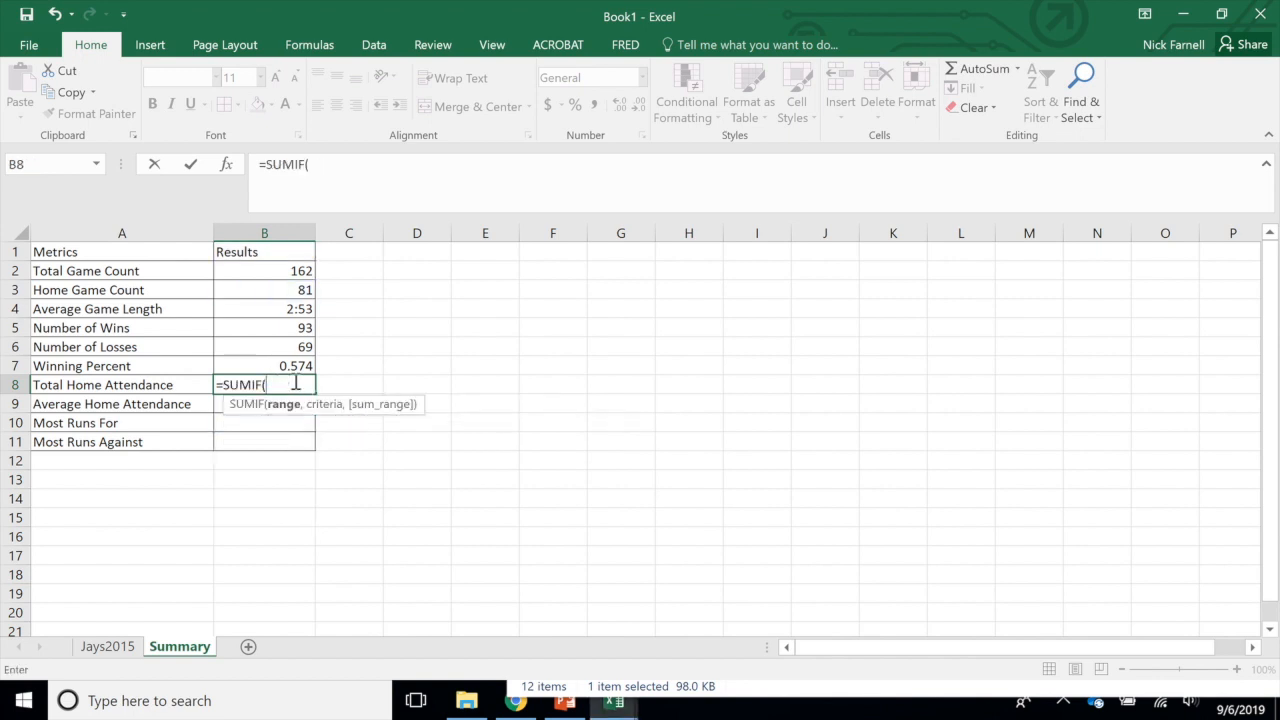
pyautogui.click(121, 648)
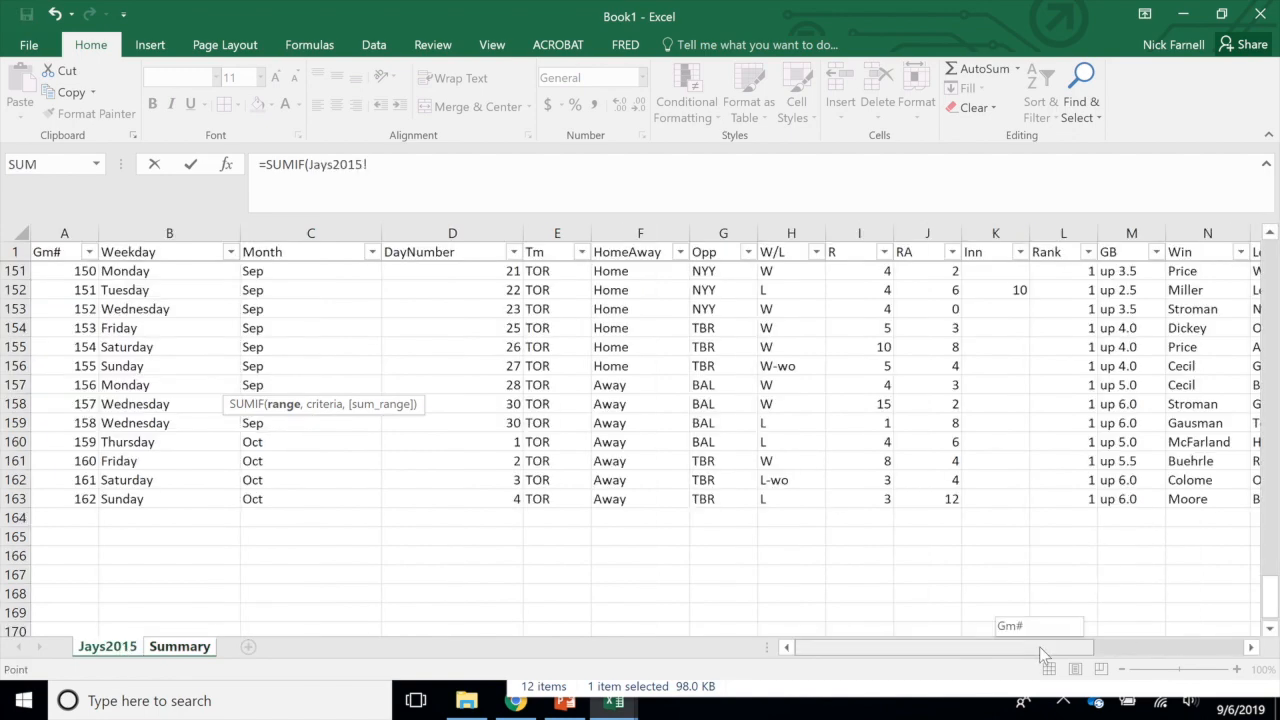
pyautogui.moveTo(1039, 646); pyautogui.dragTo(1127, 653)
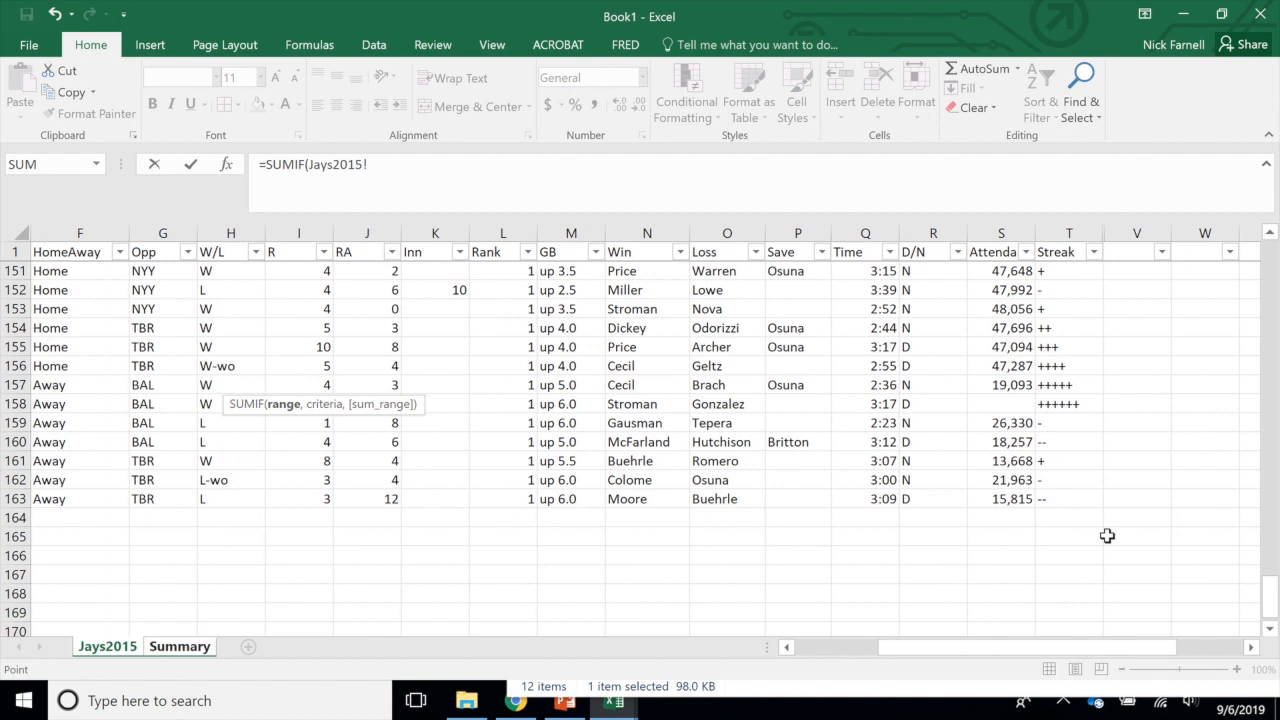
pyautogui.moveTo(1013, 498); pyautogui.dragTo(1006, 290)
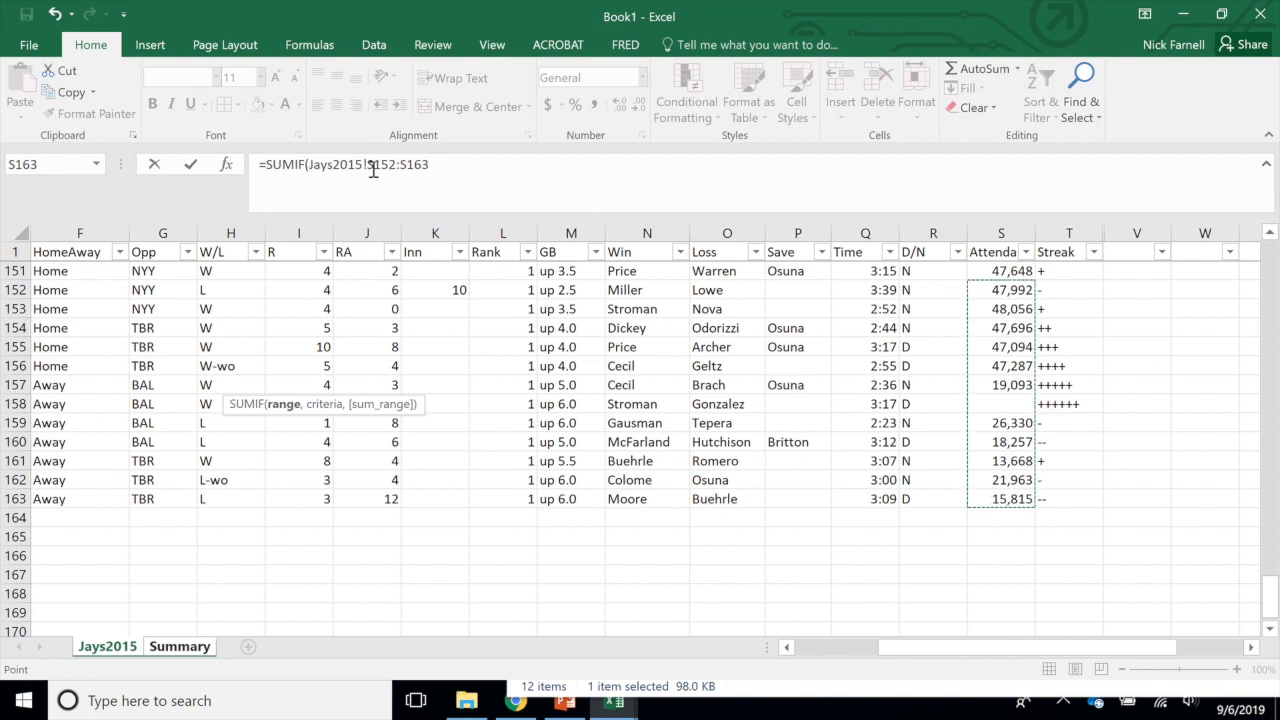
pyautogui.moveTo(373, 166); pyautogui.dragTo(391, 168)
pyautogui.write('2')
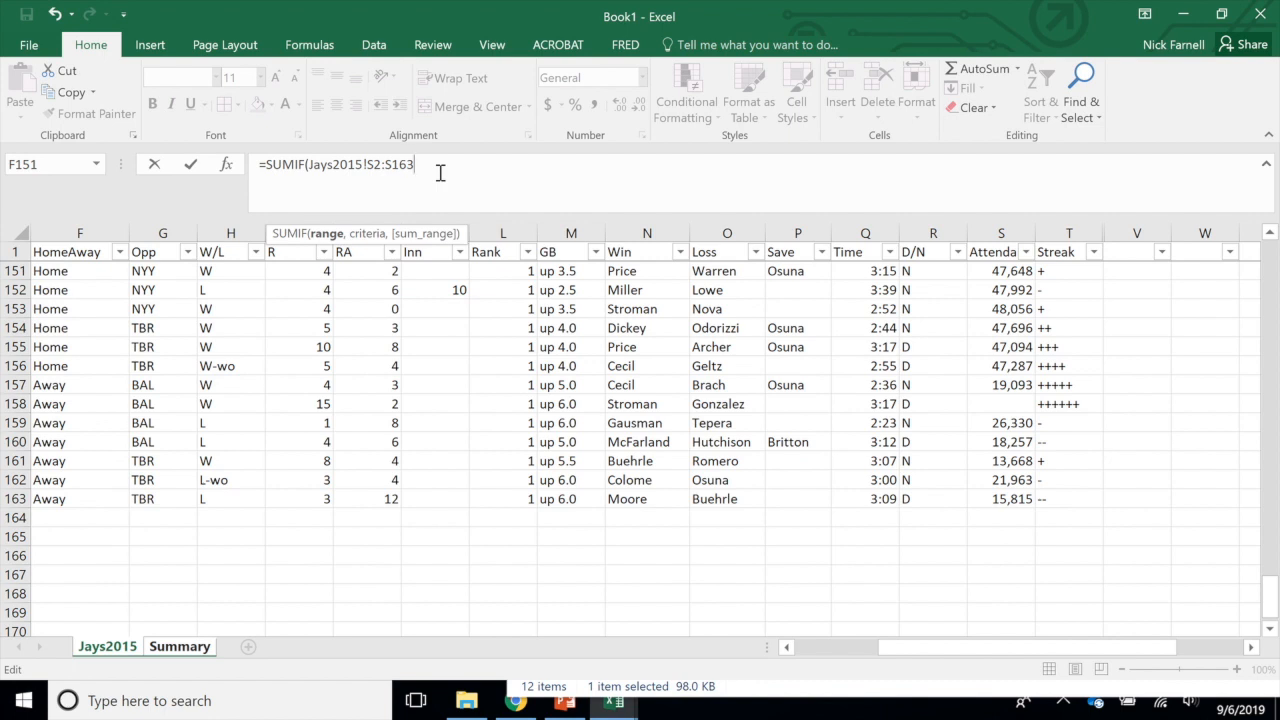
pyautogui.write(',')
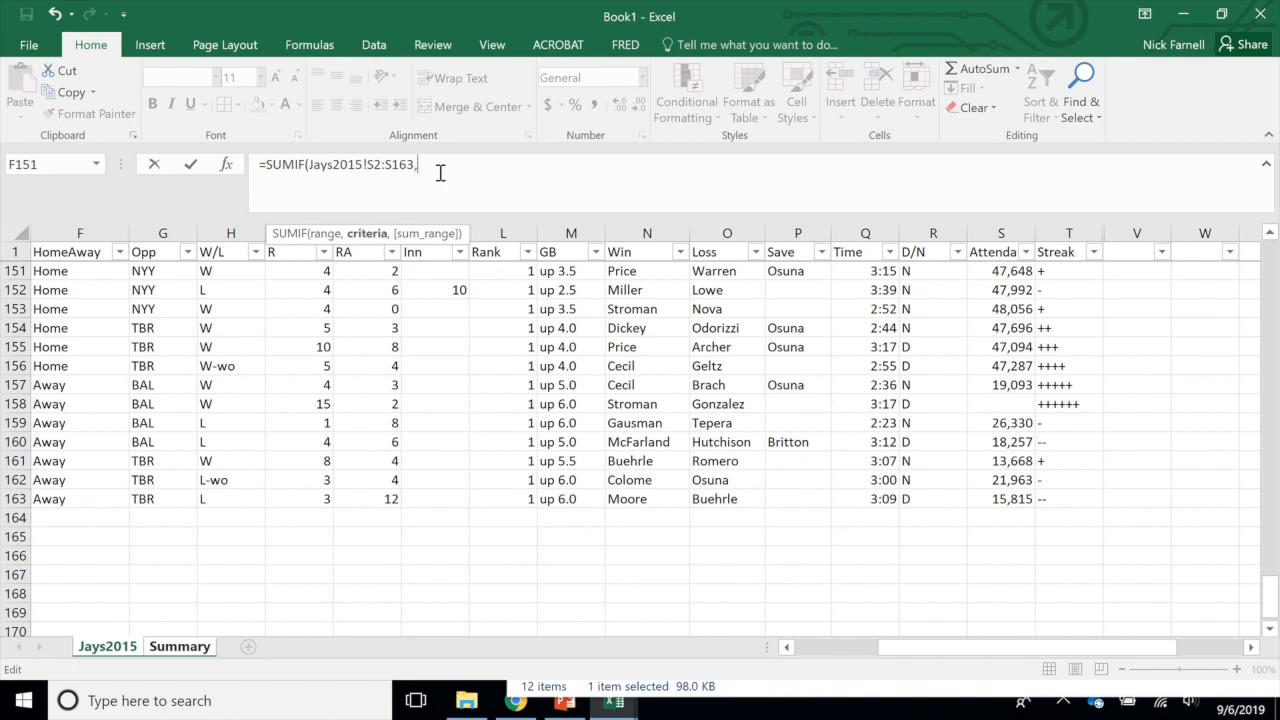
pyautogui.moveTo(439, 172); pyautogui.dragTo(369, 168)
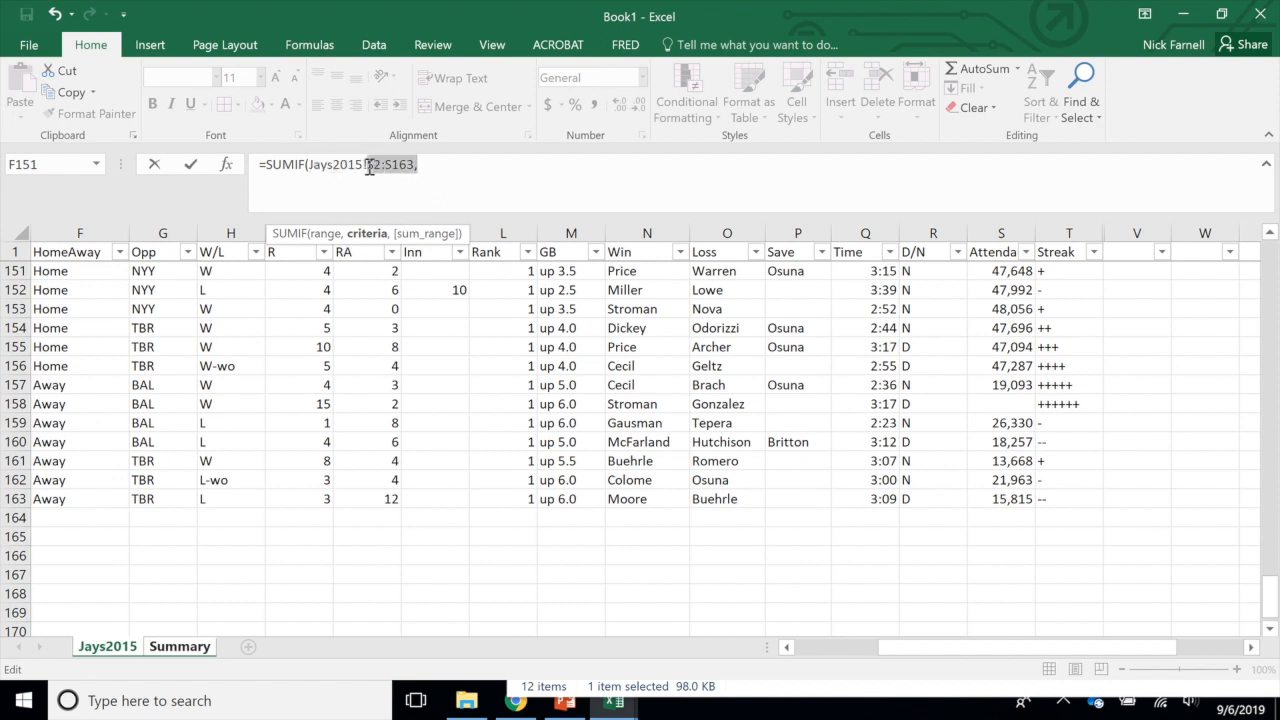
pyautogui.press('BackSpace')
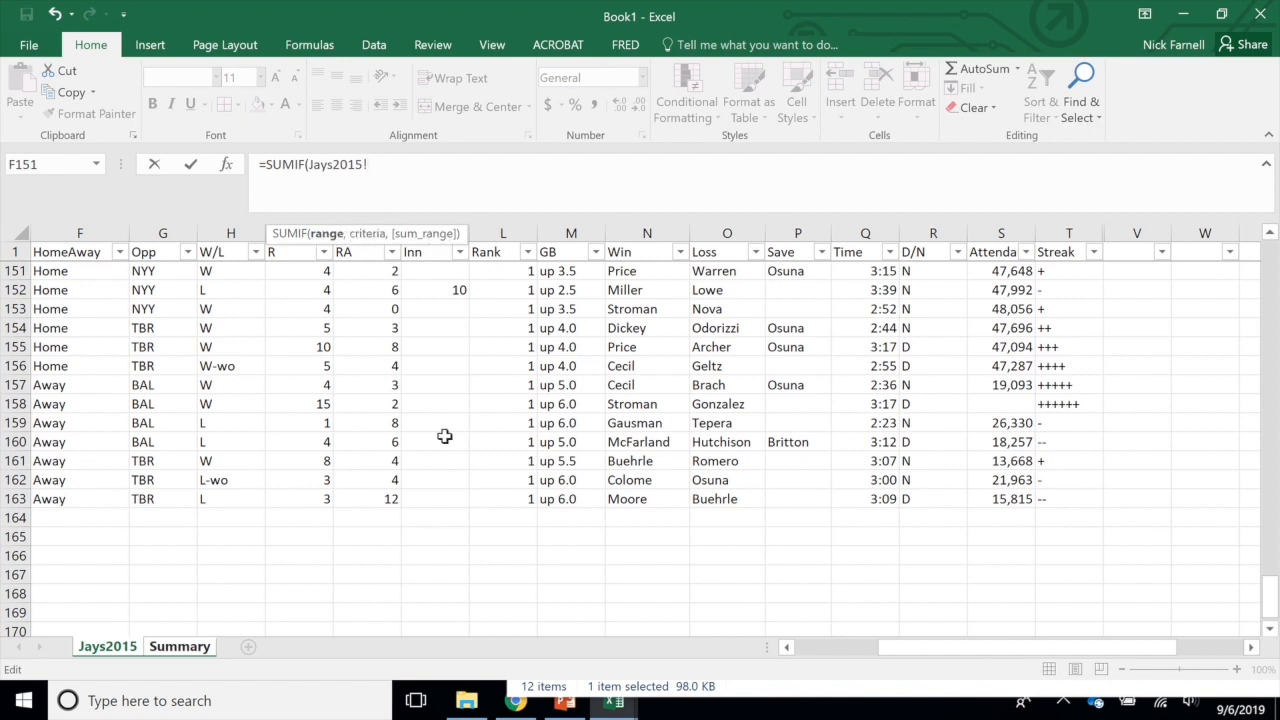
# Set the SUMIF range of the Total Home Attendance formula to the HomeAway column, F2:F163 on the Jays2015 sheet
pyautogui.moveTo(897, 653); pyautogui.dragTo(827, 645)
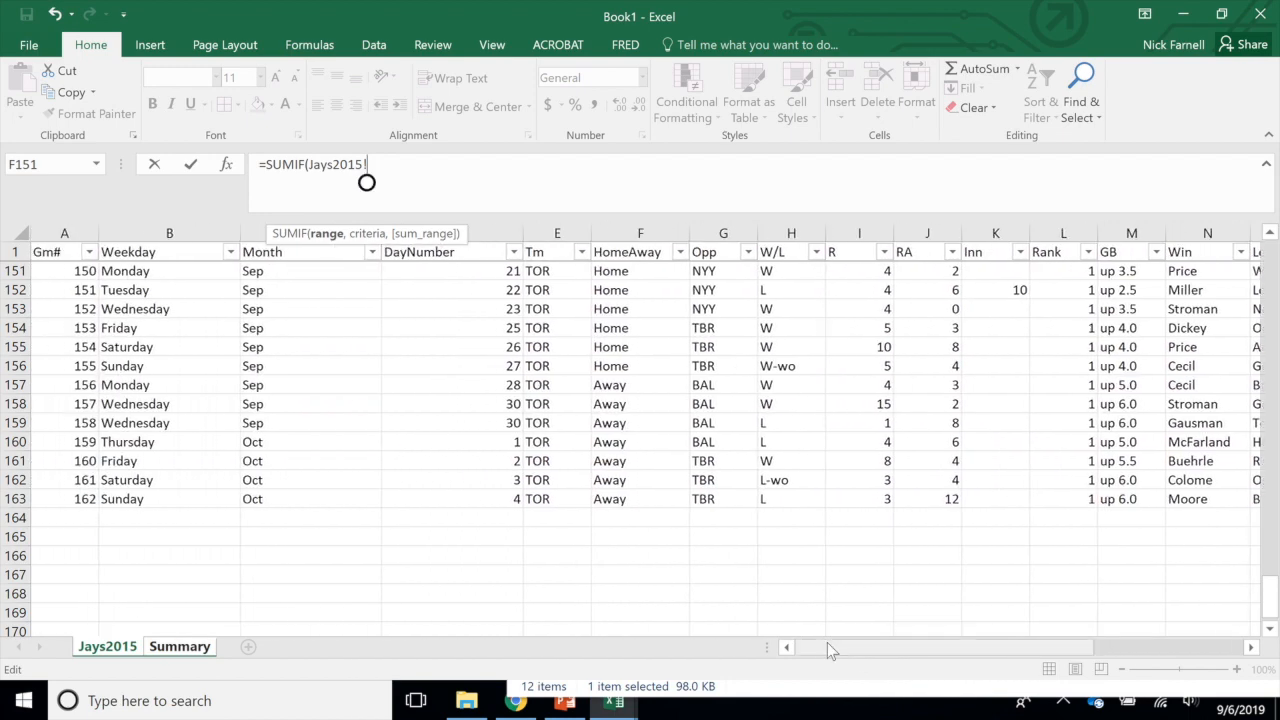
pyautogui.moveTo(636, 503); pyautogui.dragTo(615, 330)
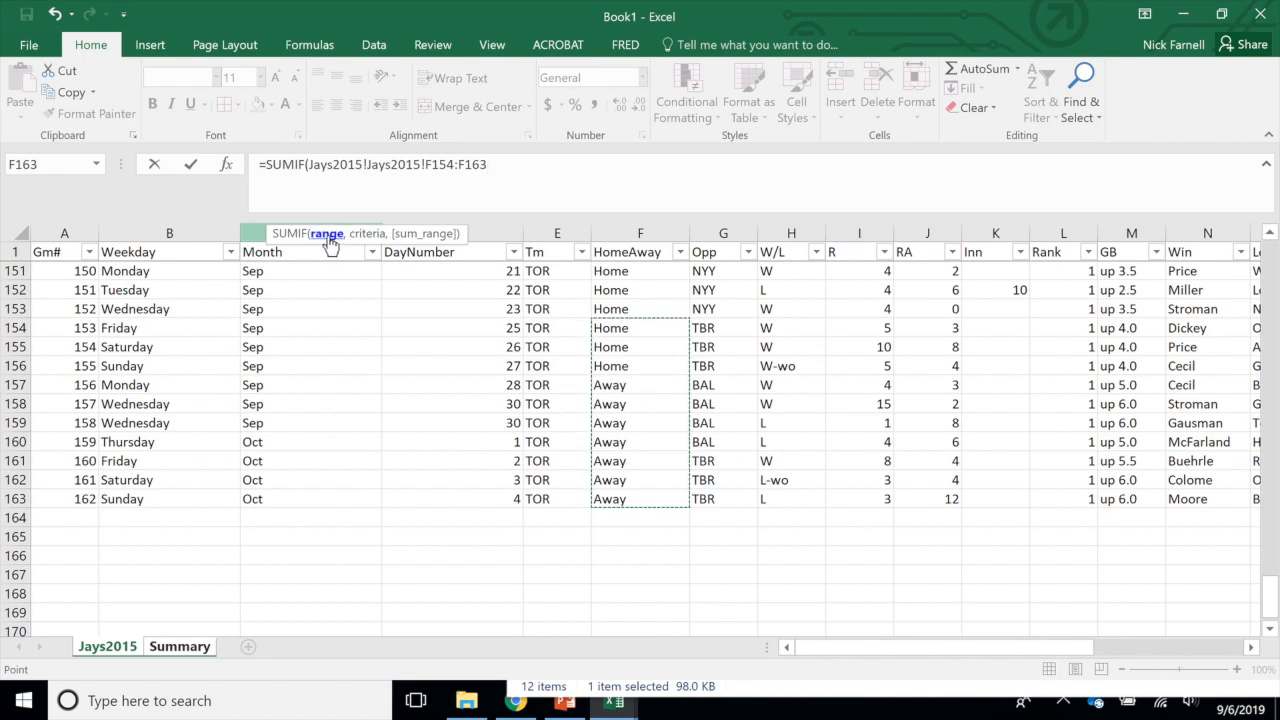
pyautogui.moveTo(439, 165); pyautogui.dragTo(456, 165)
pyautogui.press('BackSpace')
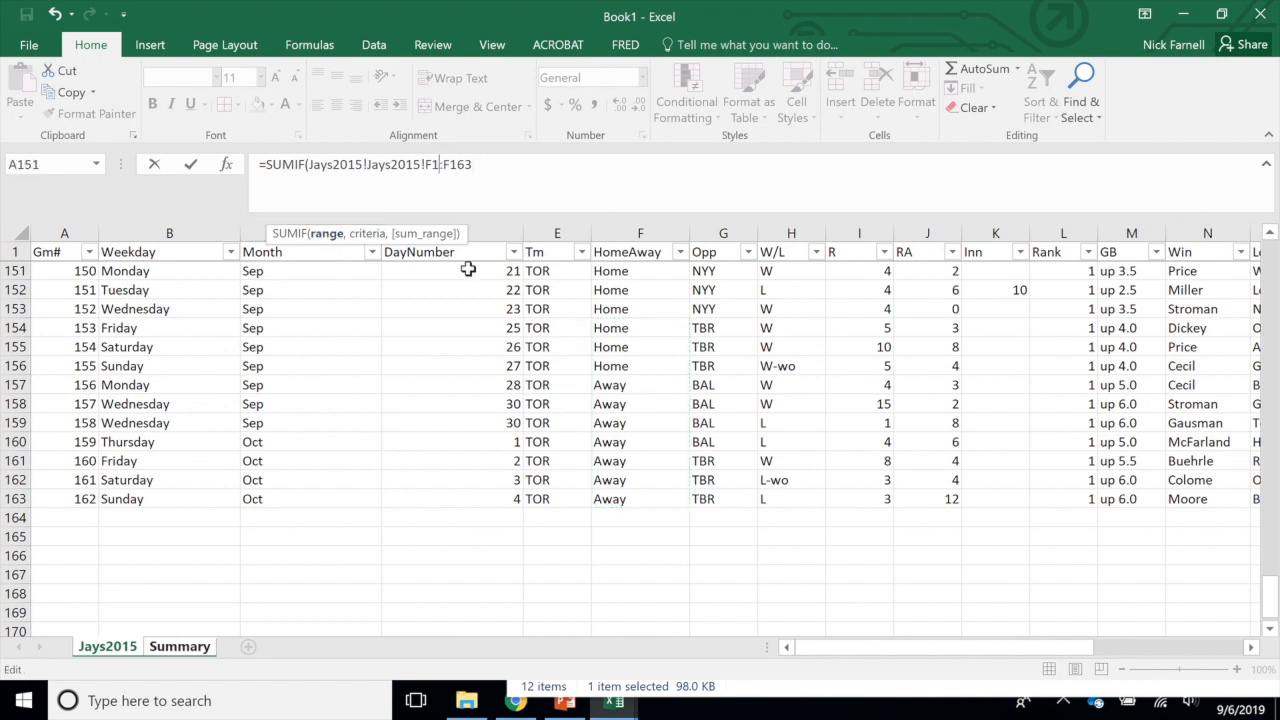
pyautogui.write('2')
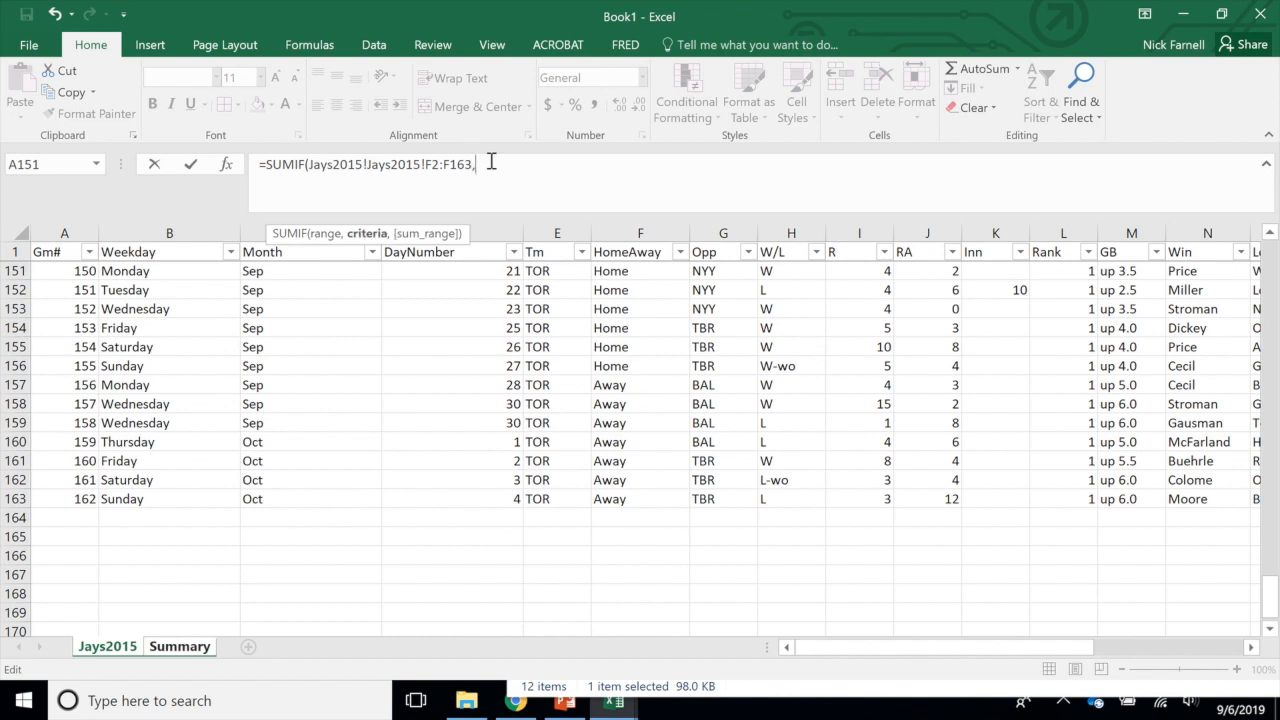
# Add "Home" as the SUMIF criteria and Jays2015!S2:S163, the attendance column, as the sum range
pyautogui.write(',"Home",')
pyautogui.moveTo(872, 646); pyautogui.dragTo(1114, 644)
pyautogui.moveTo(1000, 497); pyautogui.dragTo(1000, 347)
pyautogui.moveTo(592, 167); pyautogui.dragTo(612, 167)
pyautogui.write('2')
pyautogui.click(670, 167)
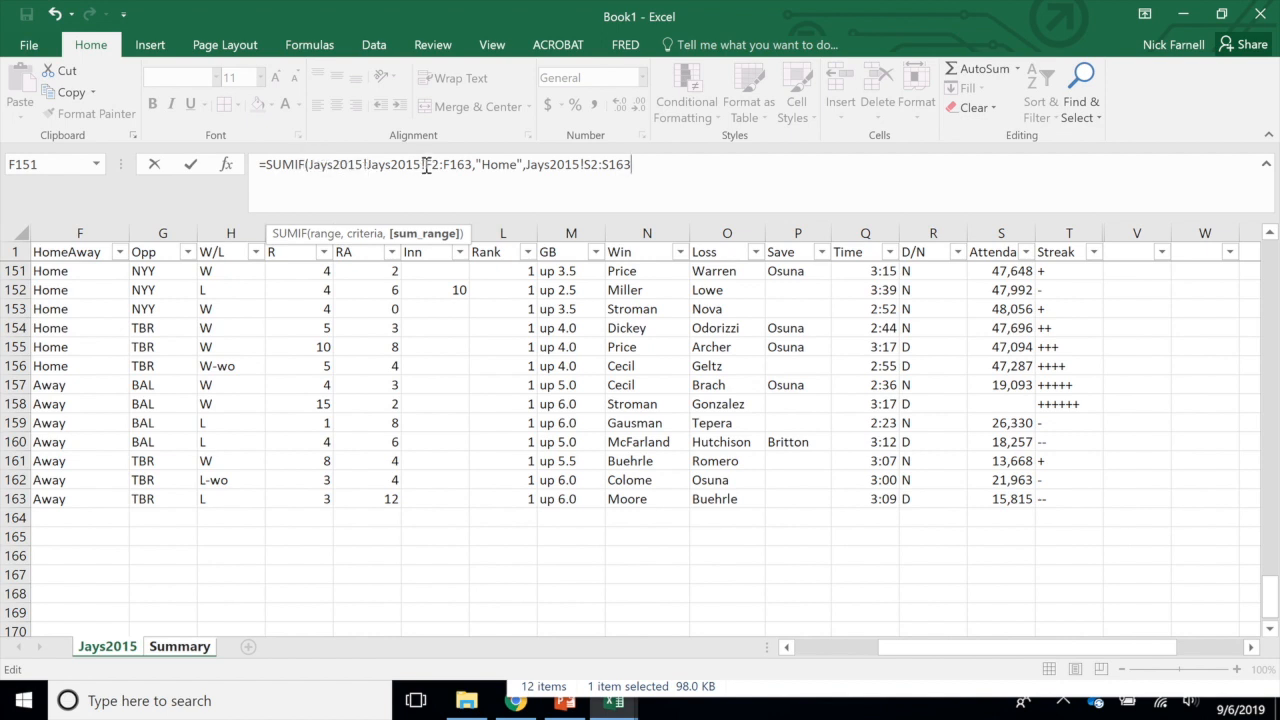
# Remove the duplicate Jays2015! reference and complete the formula as =SUMIF(Jays2015!F2:F163,"Home",Jays2015!S2:S163)
pyautogui.moveTo(426, 166); pyautogui.dragTo(366, 166)
pyautogui.press('Delete')
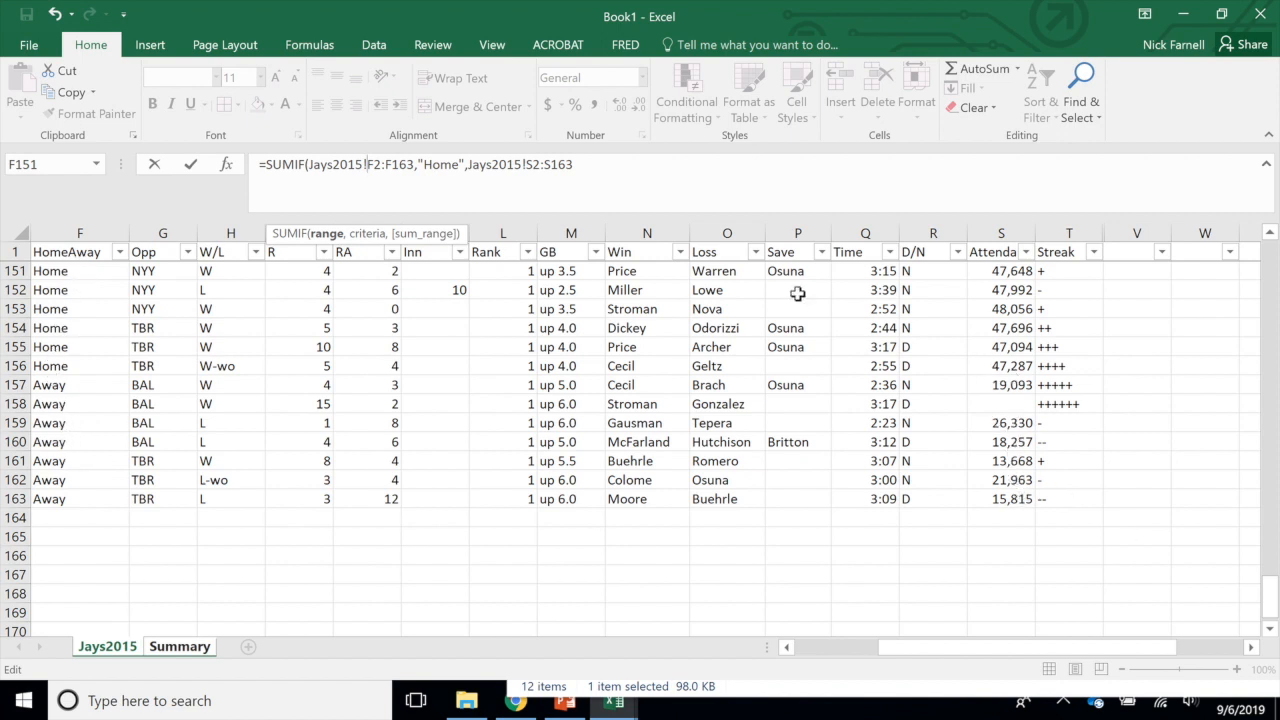
pyautogui.click(626, 165)
pyautogui.write(')')
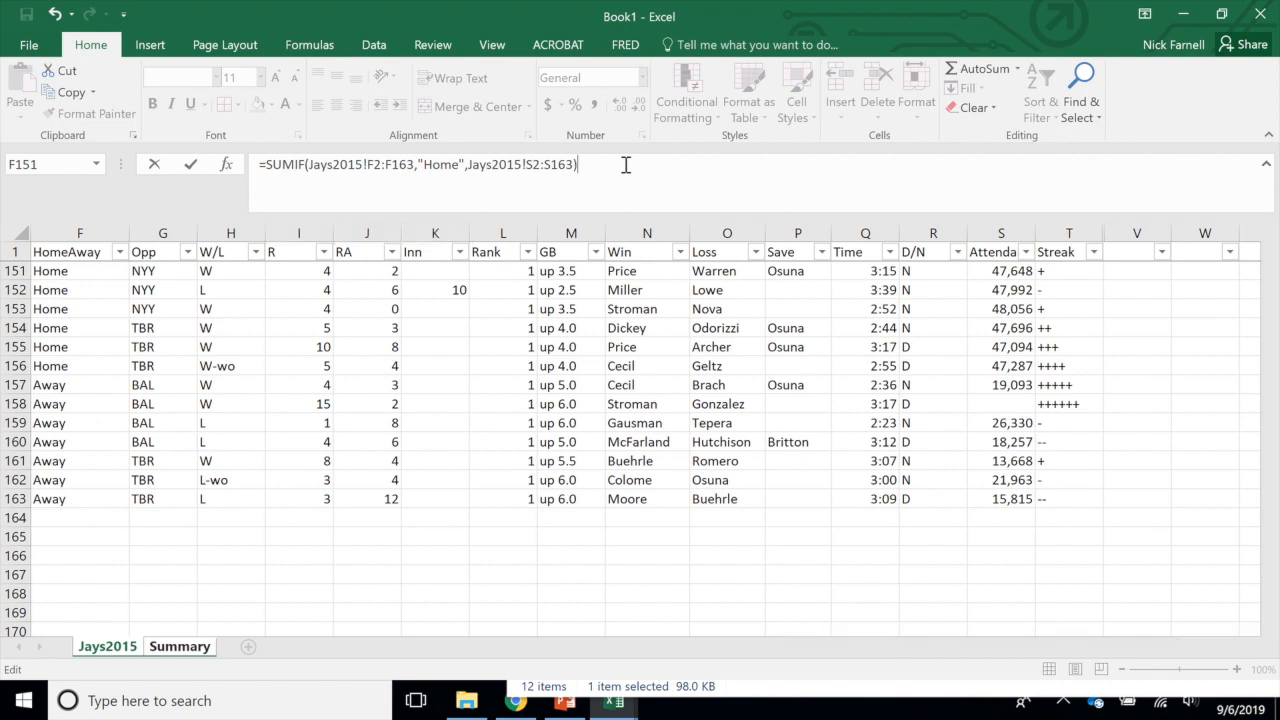
pyautogui.press('Return')
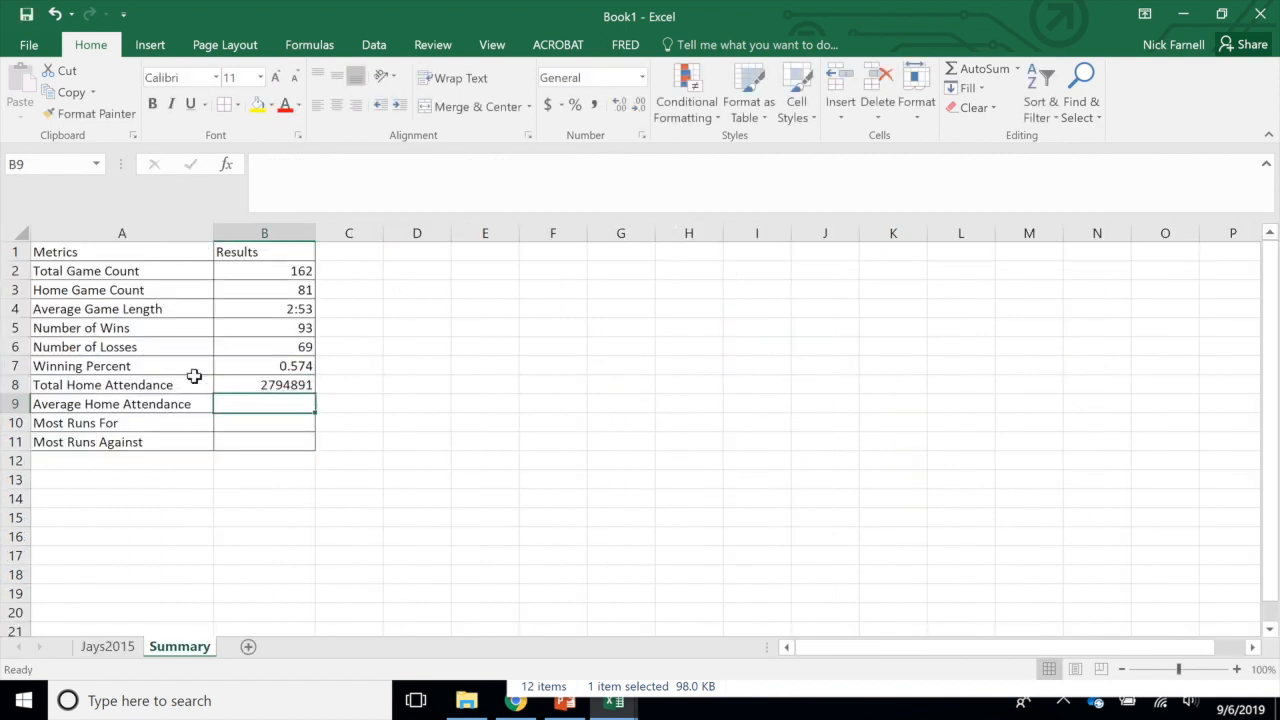
pyautogui.click(262, 386)
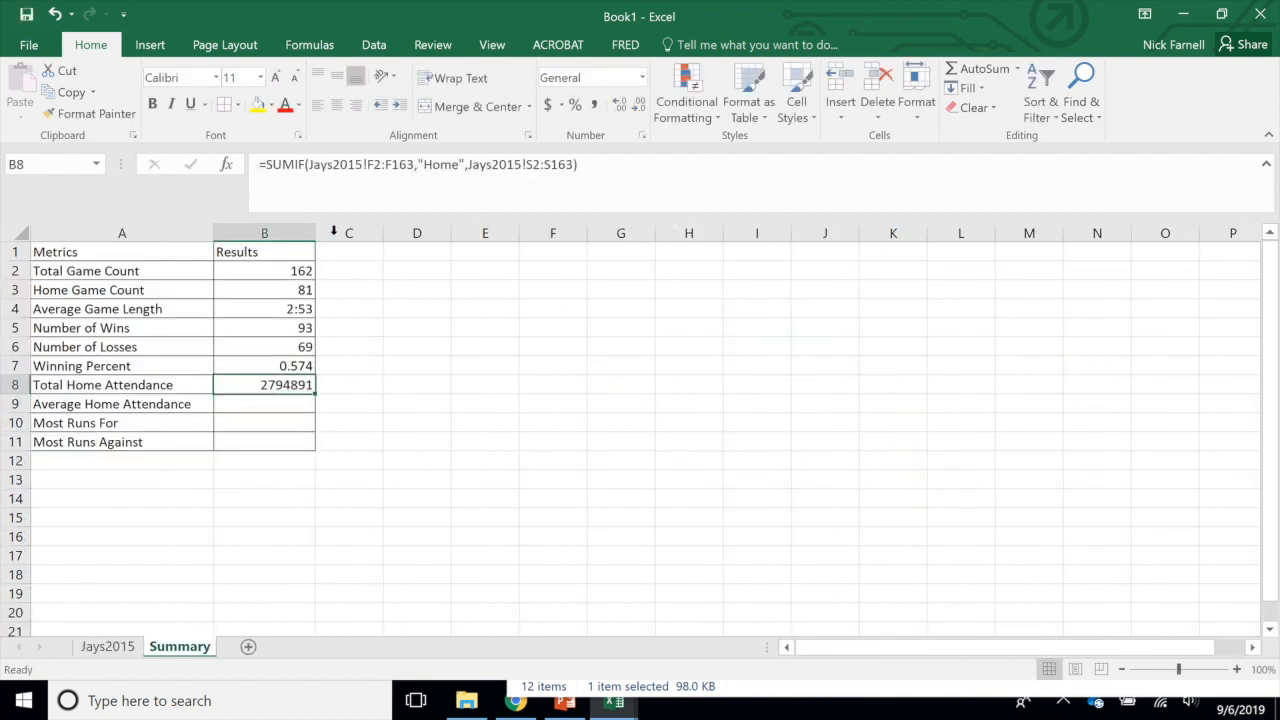
pyautogui.click(339, 385)
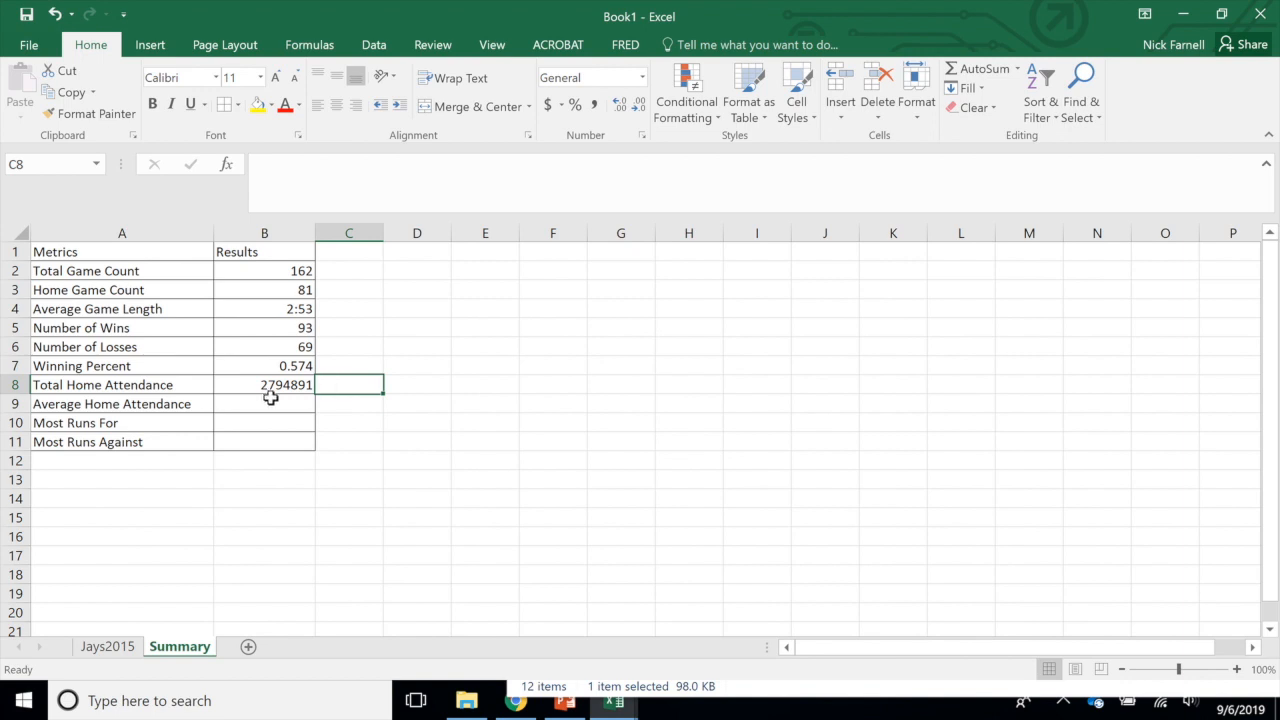
# Begin the Average Home Attendance formula in Summary cell B9 with =AVERAGEIF(Jays2015!F2:F163, using the HomeAway column as its range
pyautogui.click(242, 405)
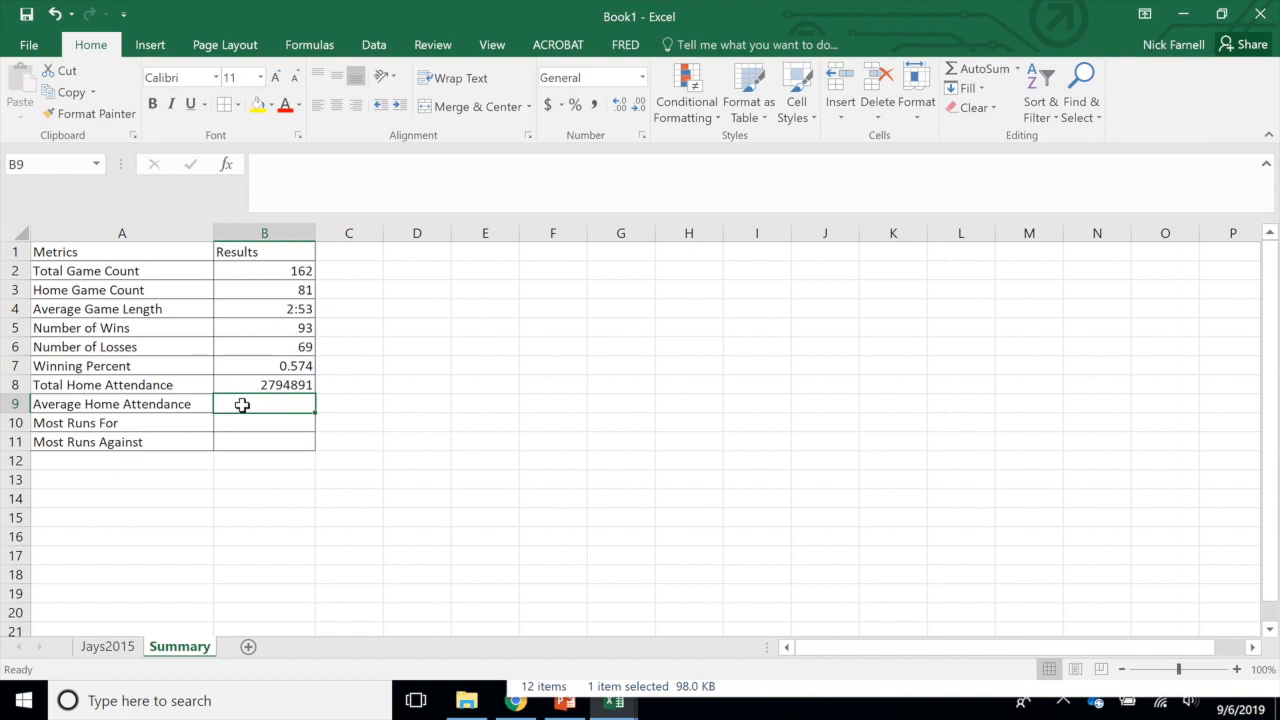
pyautogui.write('=')
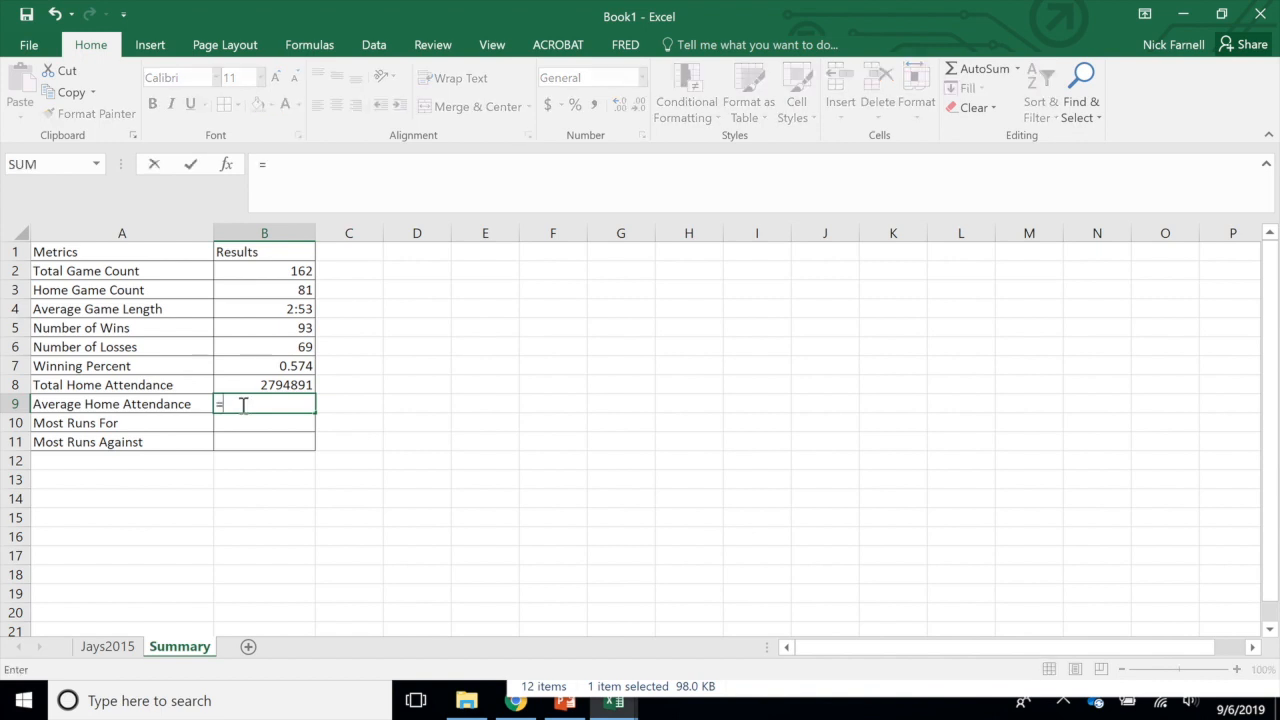
pyautogui.write('av')
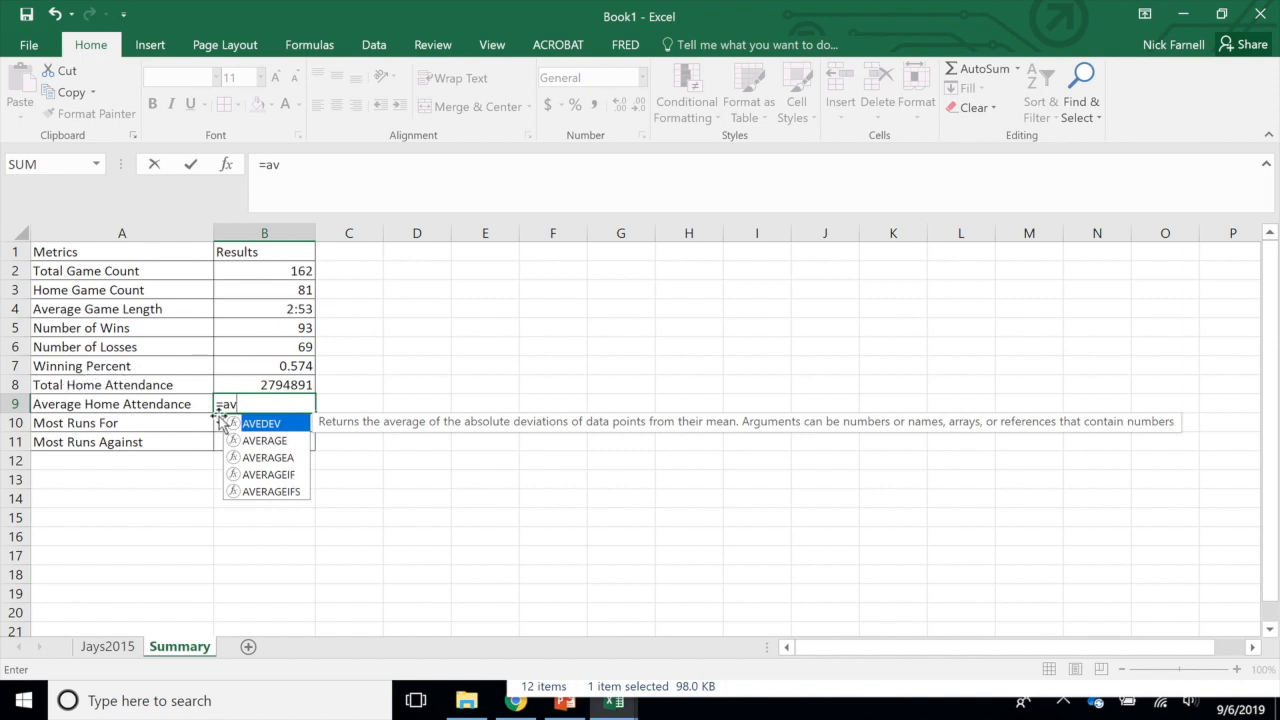
pyautogui.click(284, 475)
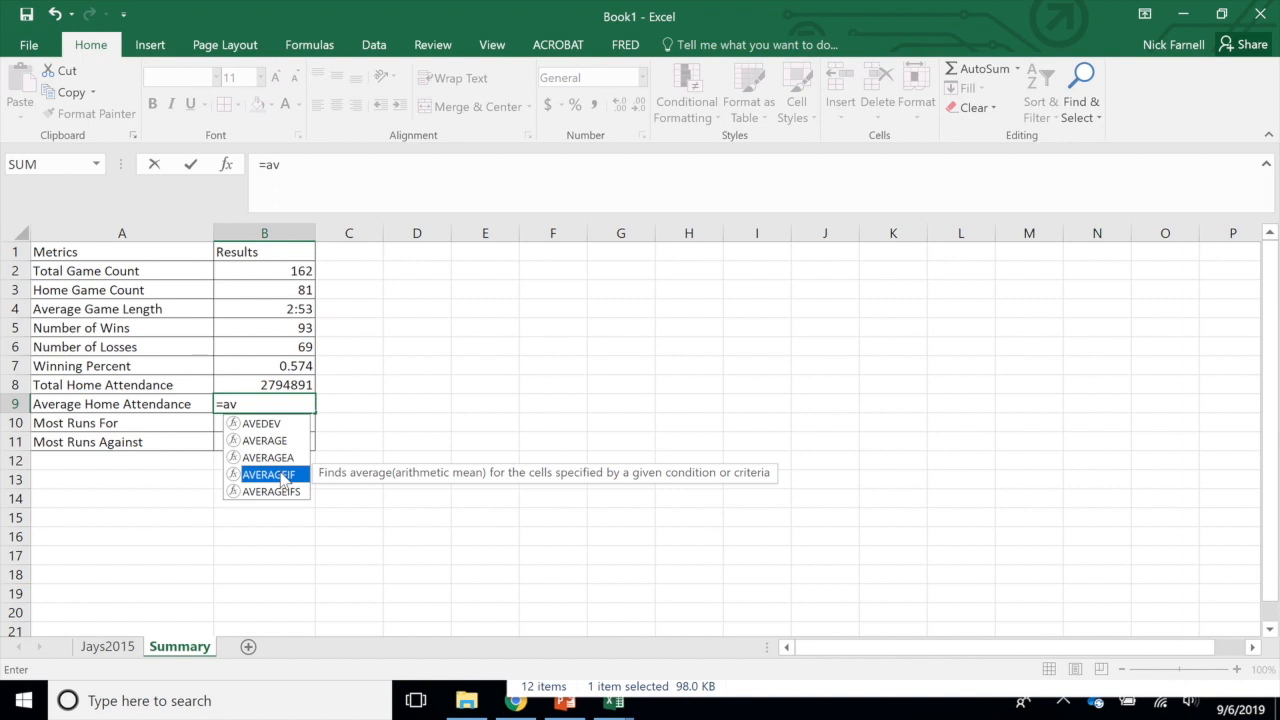
pyautogui.doubleClick(284, 475)
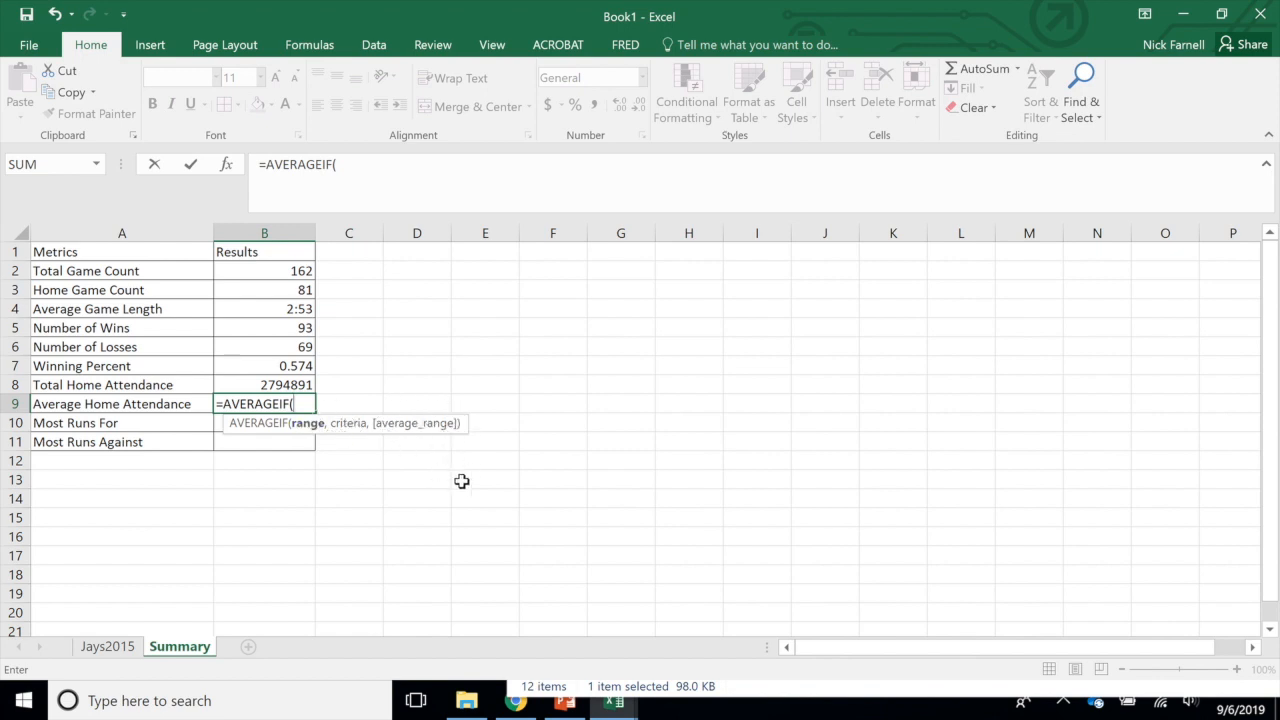
pyautogui.click(108, 648)
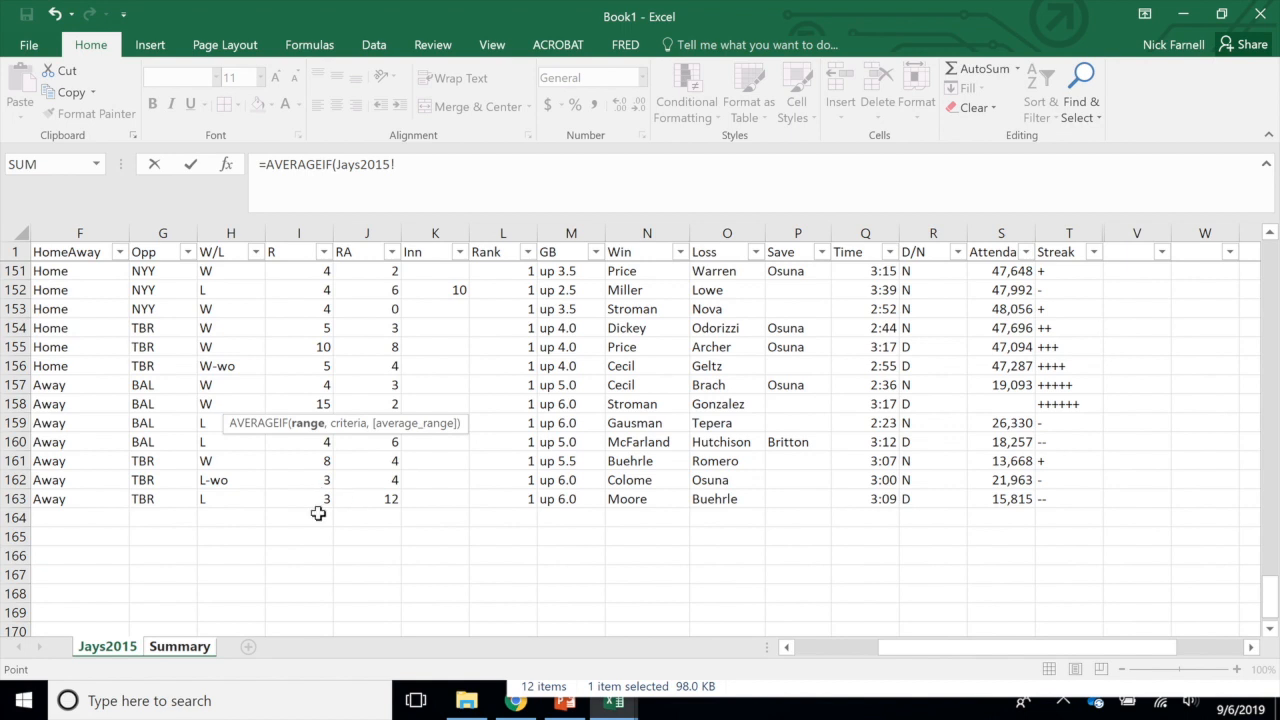
pyautogui.moveTo(63, 497); pyautogui.dragTo(75, 295)
pyautogui.moveTo(401, 164); pyautogui.dragTo(420, 164)
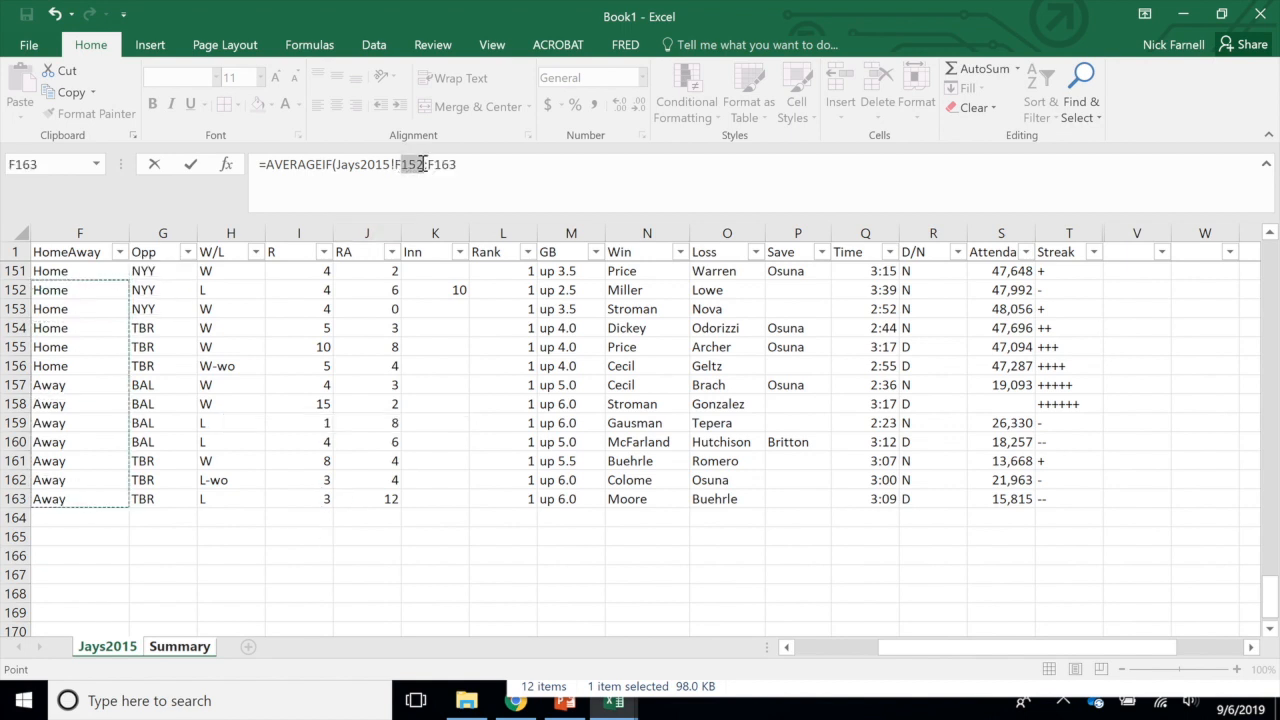
pyautogui.write('2')
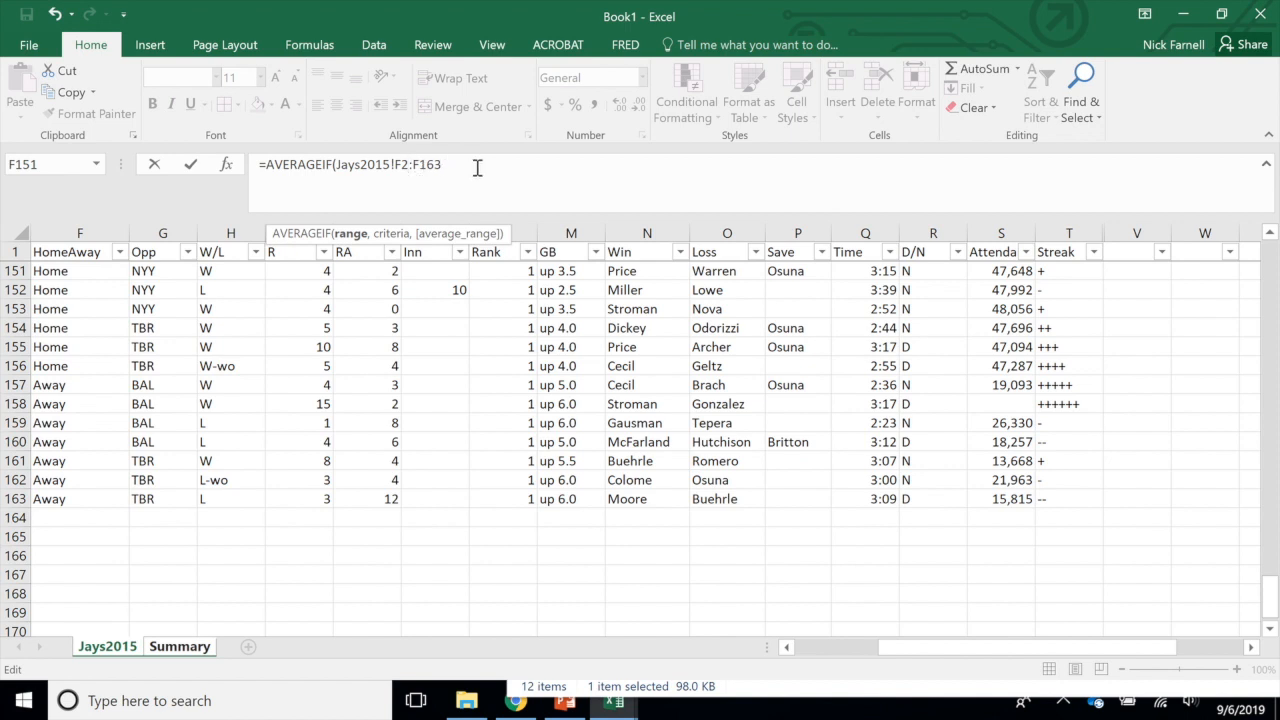
pyautogui.write(',')
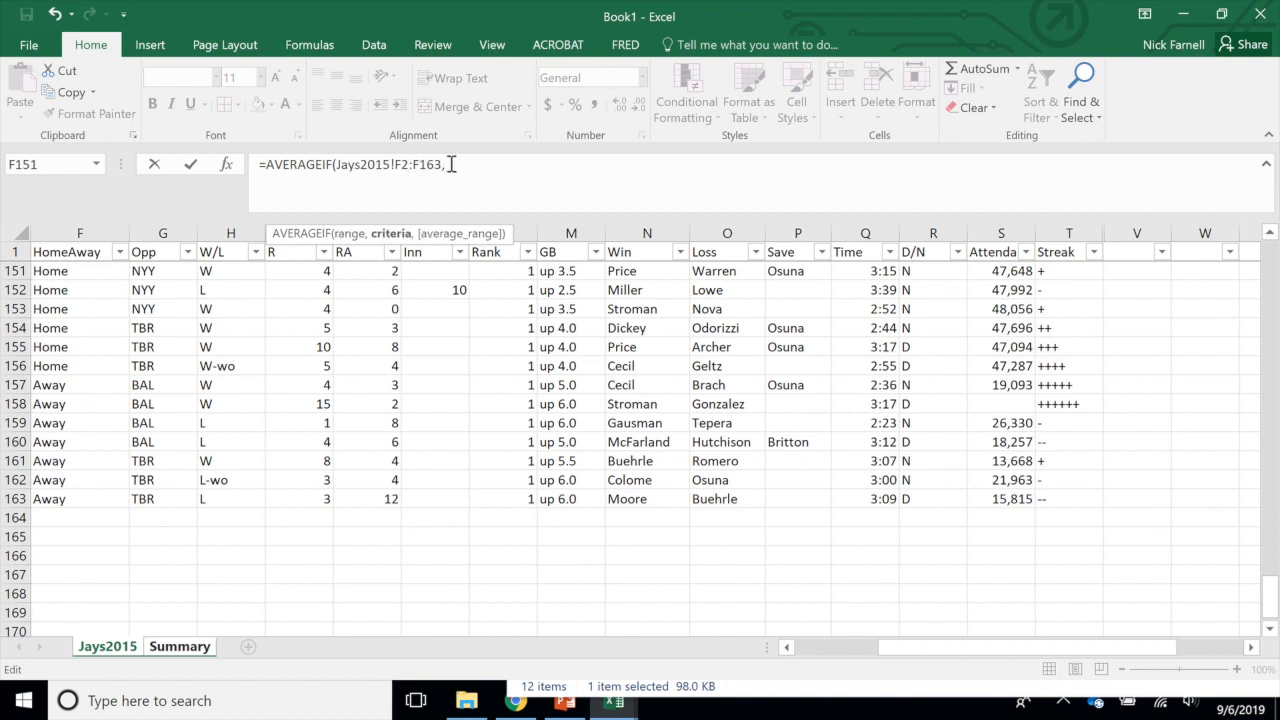
pyautogui.moveTo(83, 497); pyautogui.dragTo(83, 328)
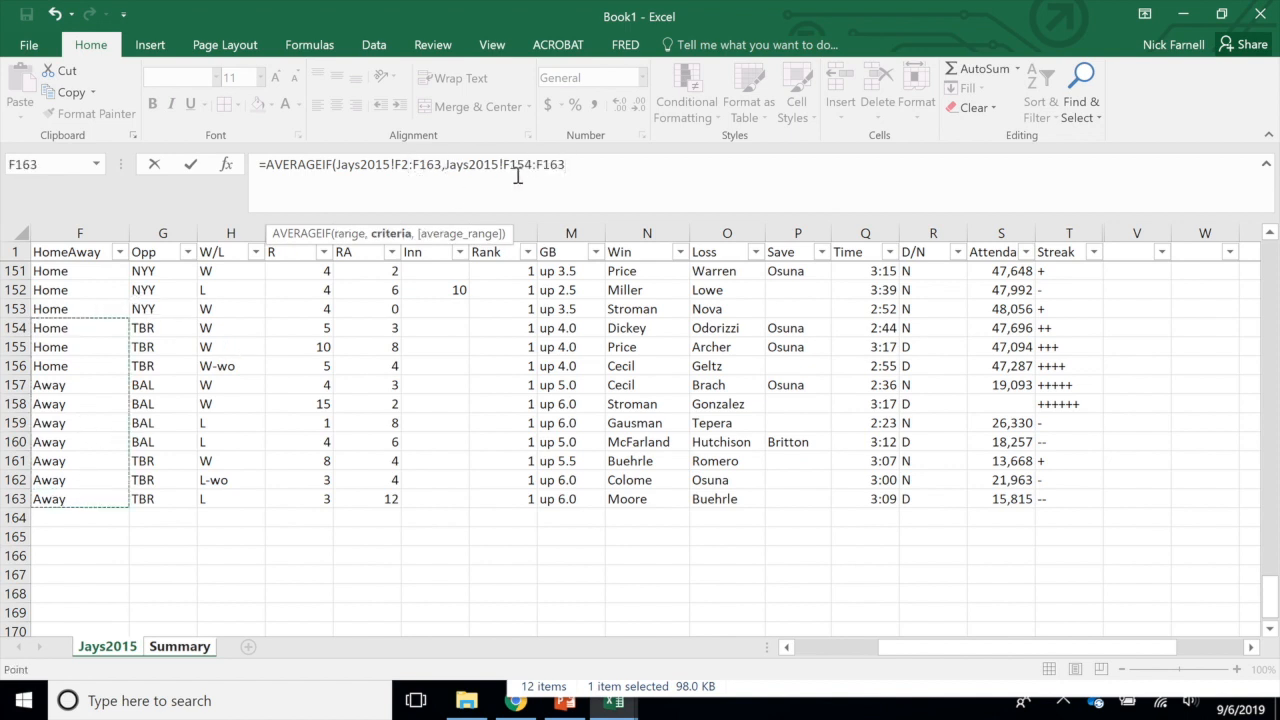
pyautogui.moveTo(509, 164); pyautogui.dragTo(531, 163)
pyautogui.moveTo(600, 164); pyautogui.dragTo(444, 164)
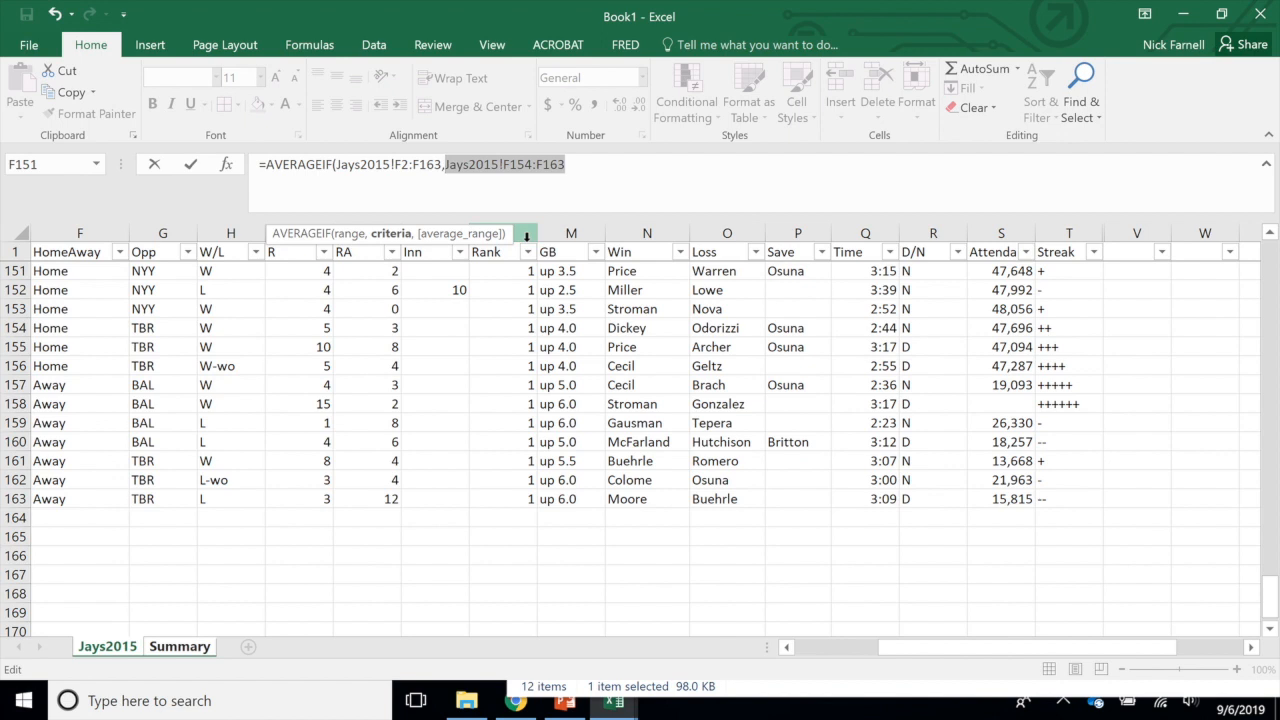
# Complete the AVERAGEIF formula with "Home" as the criteria and Jays2015!S2:S163 as the average range
pyautogui.write('"Home')
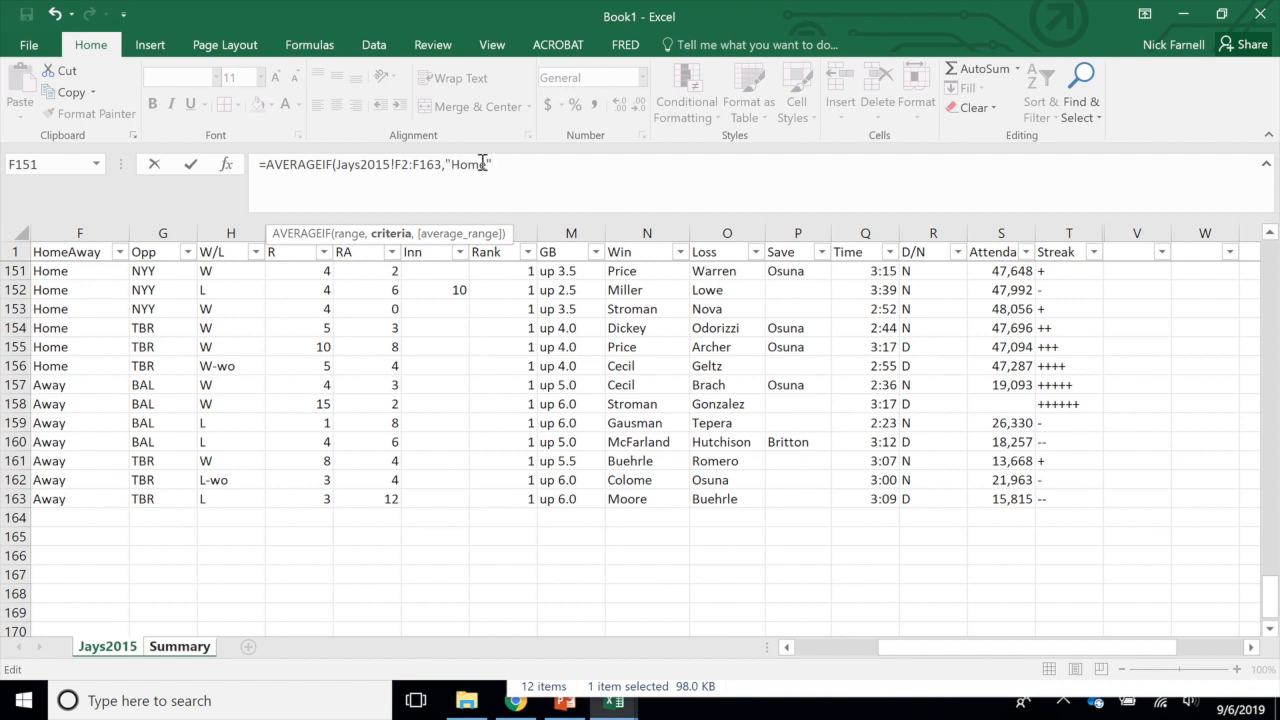
pyautogui.write(',')
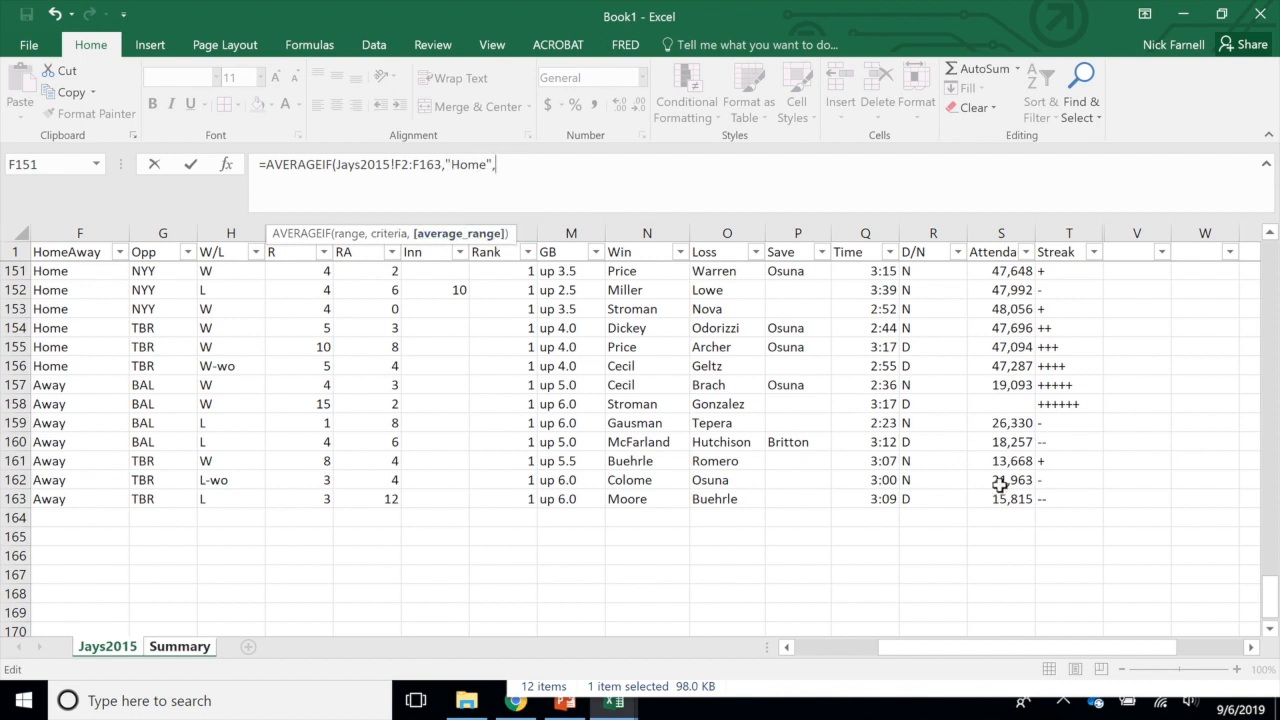
pyautogui.moveTo(1010, 500); pyautogui.dragTo(1000, 328)
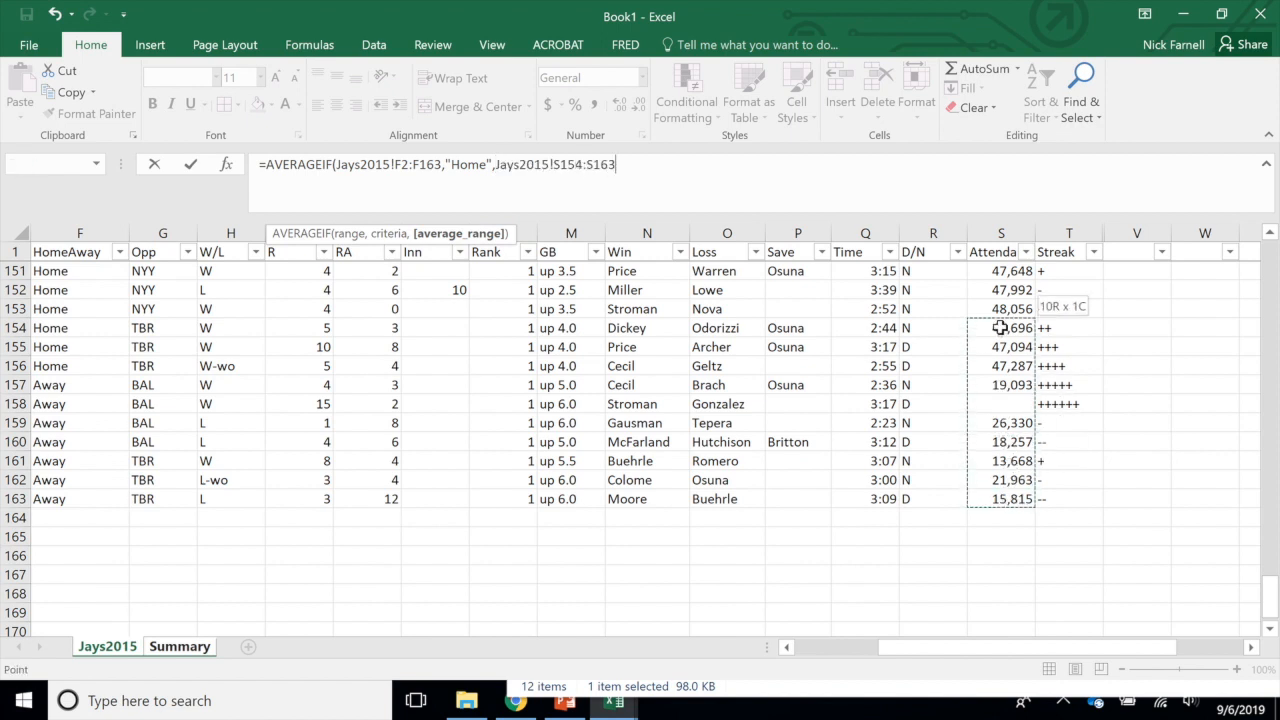
pyautogui.moveTo(553, 168); pyautogui.dragTo(580, 168)
pyautogui.write('2')
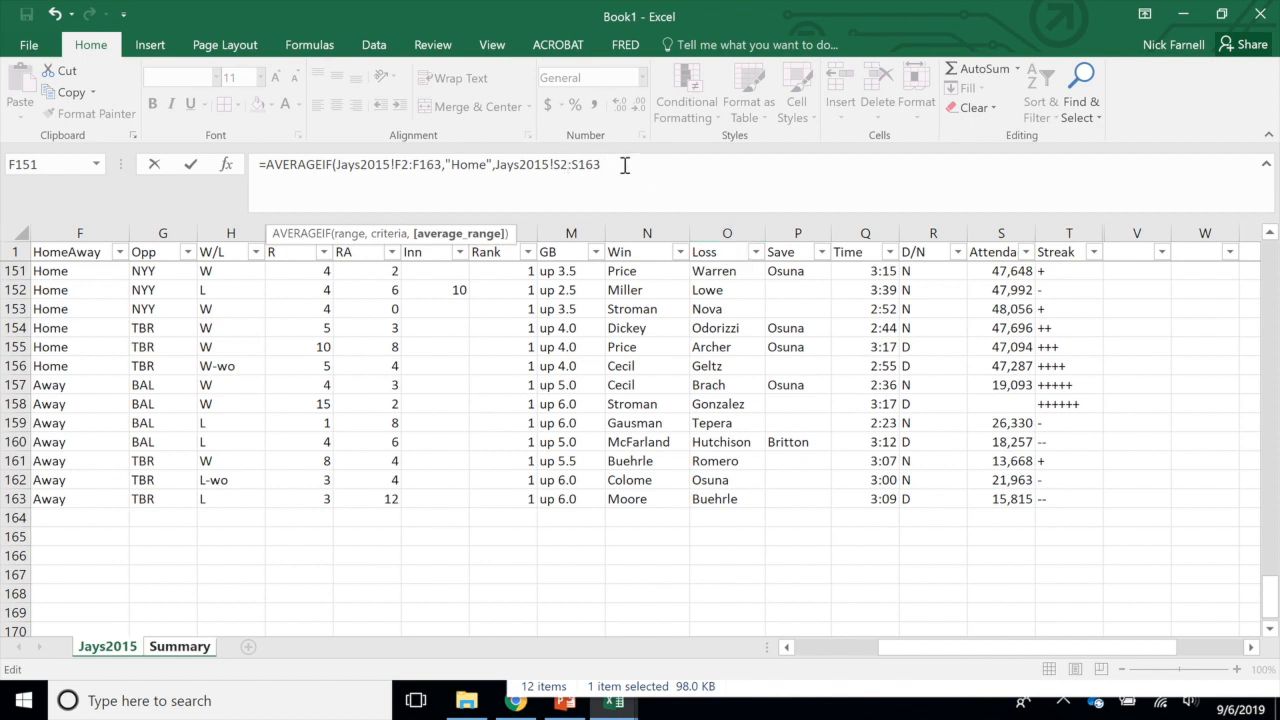
pyautogui.press('Return')
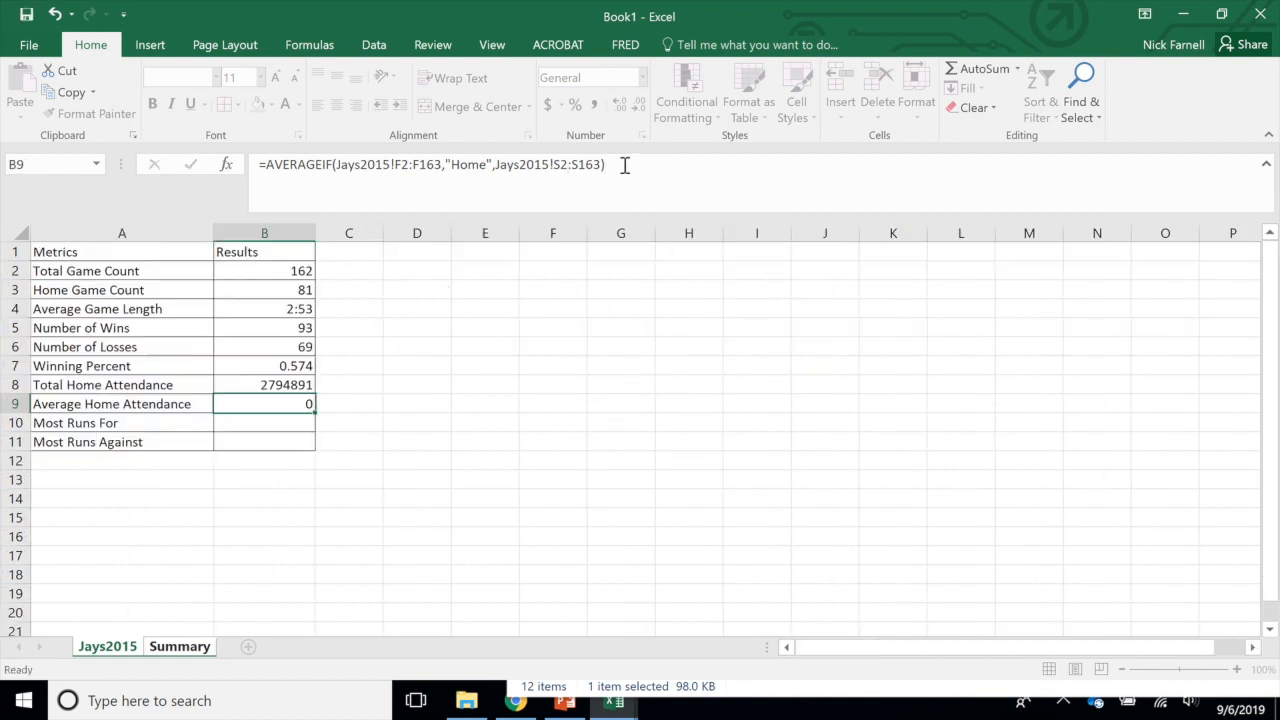
# Format the Average Home Attendance result in B9 to show no decimal places
pyautogui.click(277, 405)
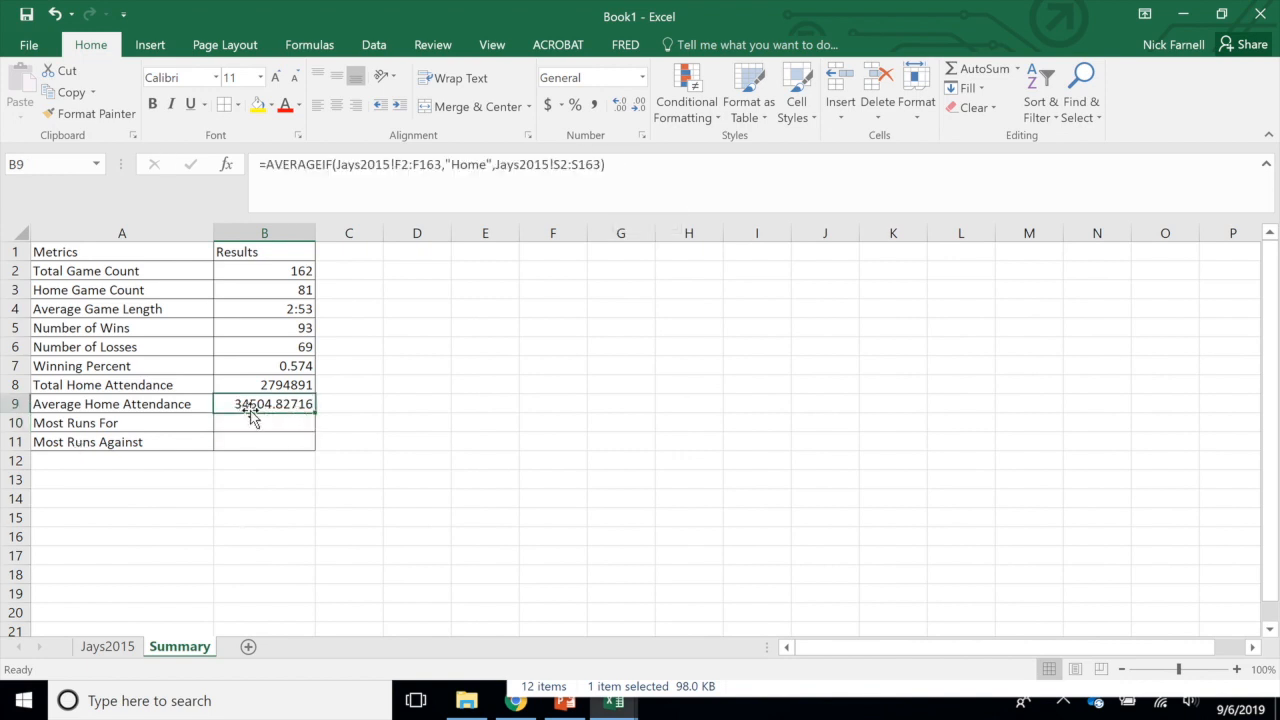
pyautogui.click(335, 422)
pyautogui.click(284, 411)
pyautogui.click(622, 106)
pyautogui.click(637, 108)
pyautogui.click(637, 108)
pyautogui.click(637, 108)
pyautogui.click(637, 108)
pyautogui.click(637, 108)
pyautogui.click(637, 108)
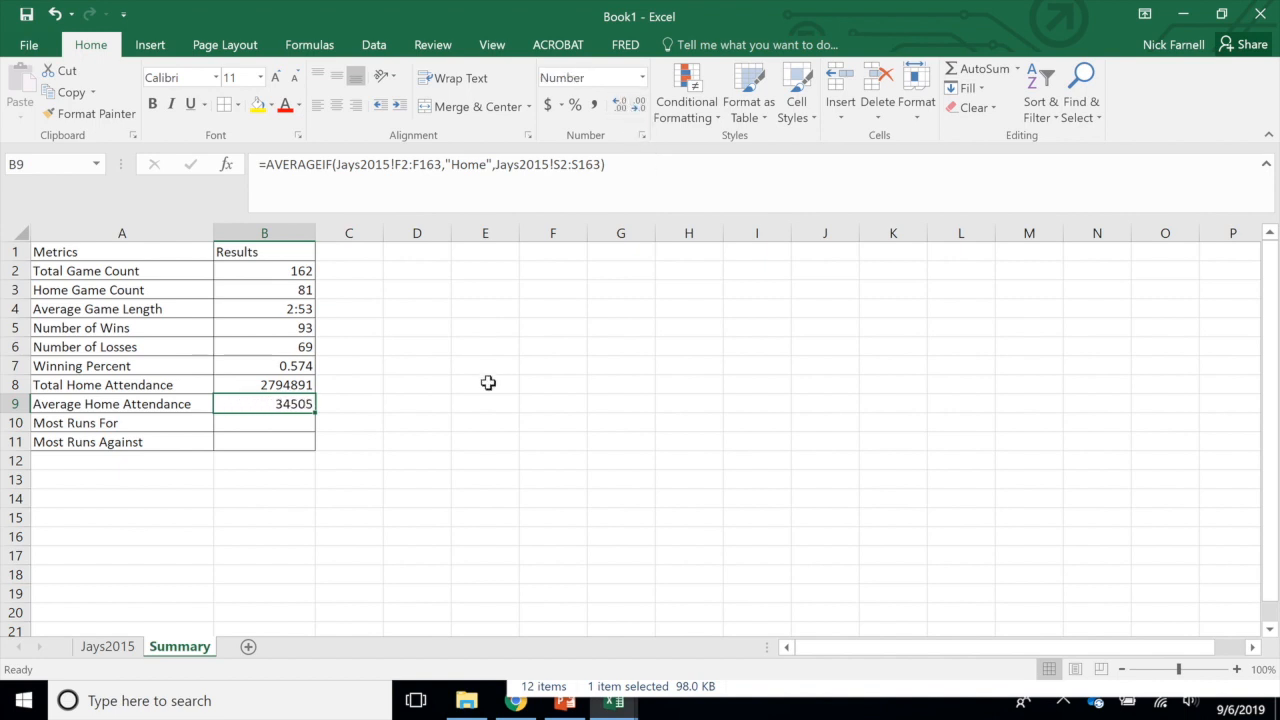
# Examine the runs scored values in the R column of the Jays2015 sheet for the Most Runs For metric
pyautogui.click(303, 424)
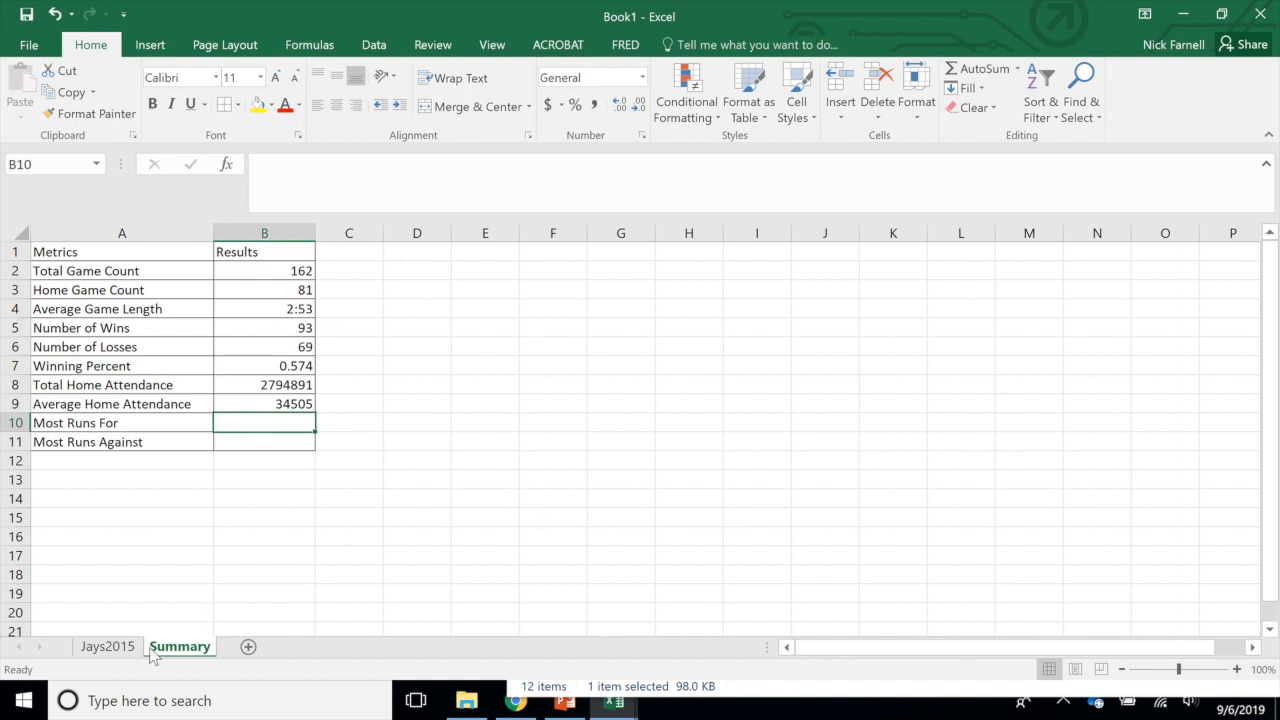
pyautogui.click(118, 648)
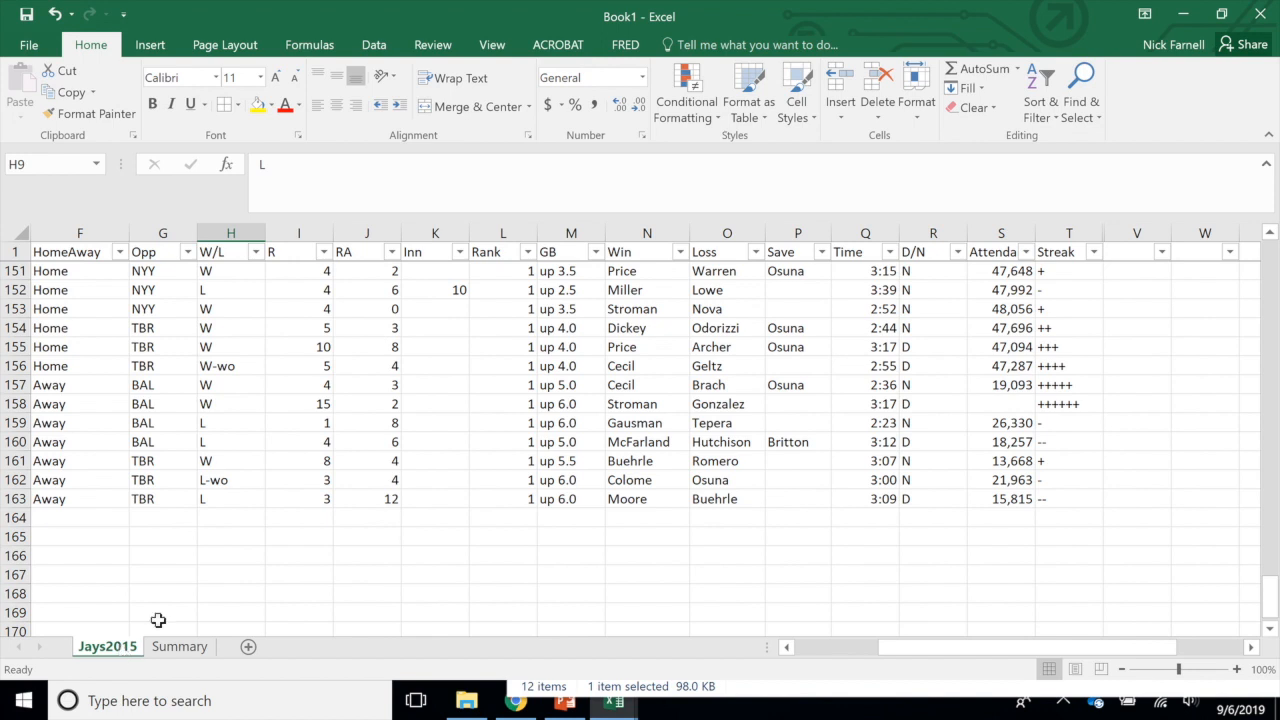
pyautogui.click(287, 253)
pyautogui.click(302, 404)
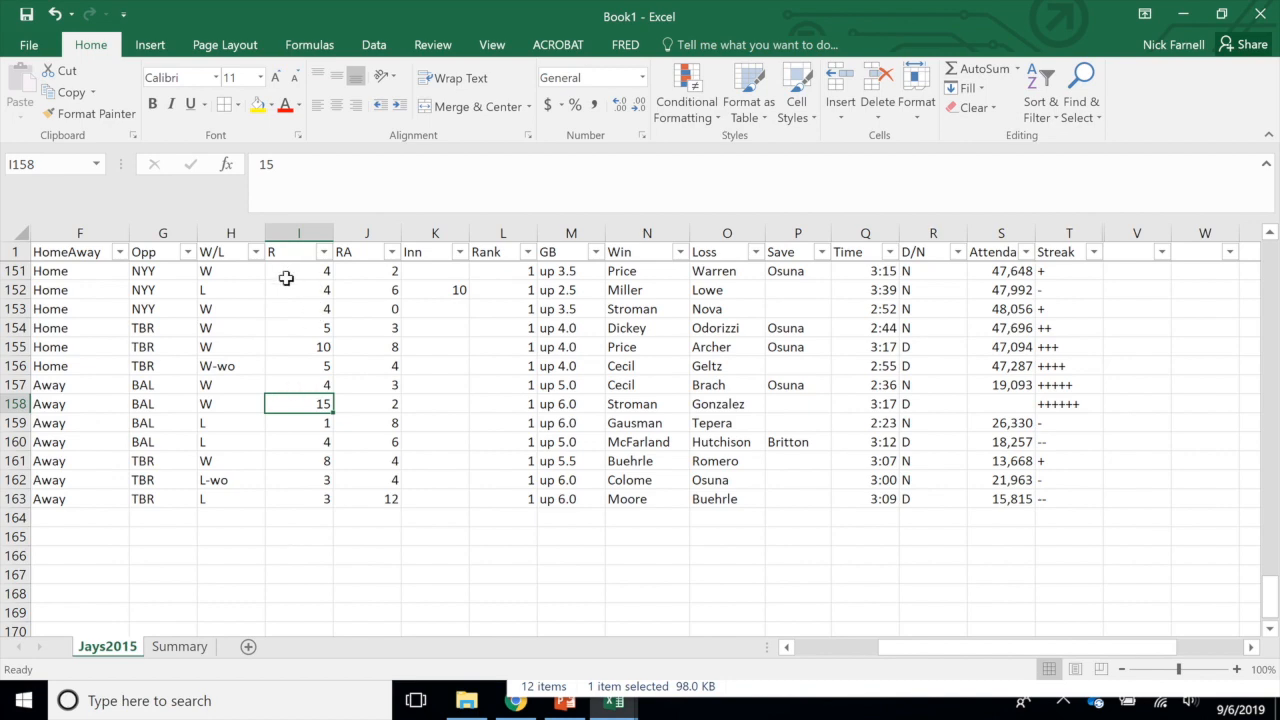
pyautogui.scroll(2, 316, 372)
pyautogui.scroll(3, 316, 372)
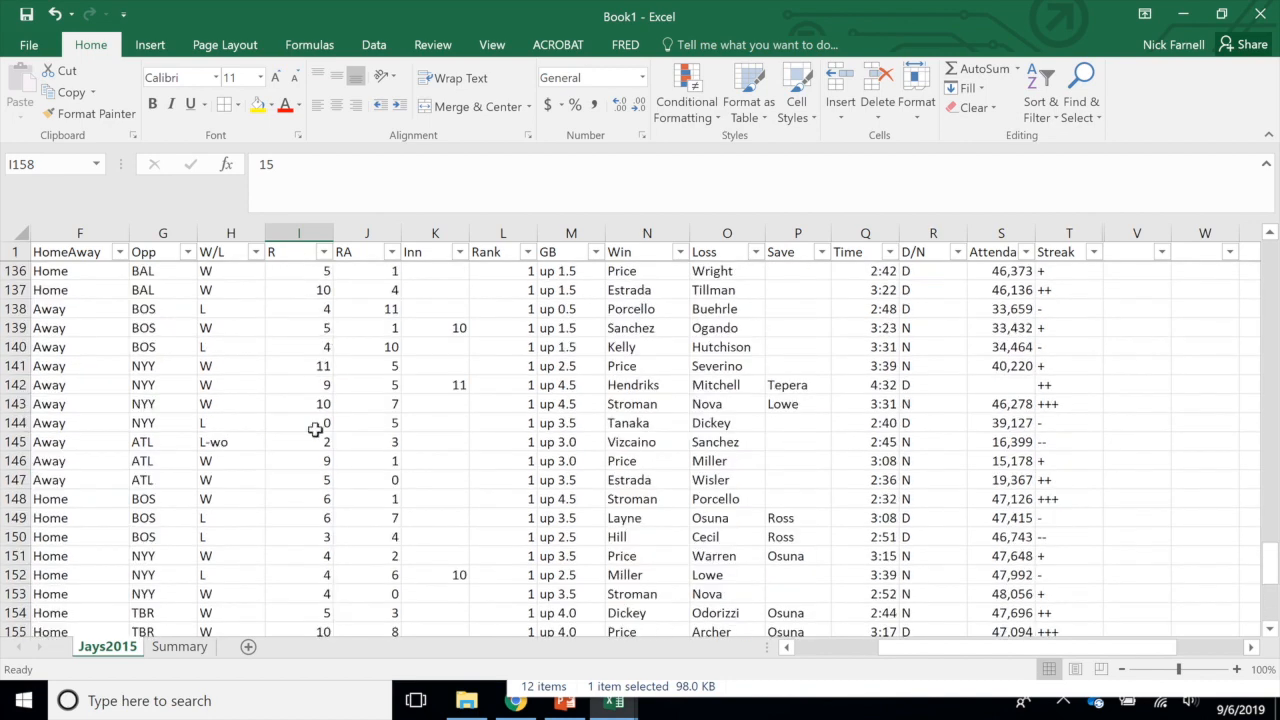
pyautogui.scroll(-1, 304, 355)
pyautogui.scroll(-5, 304, 355)
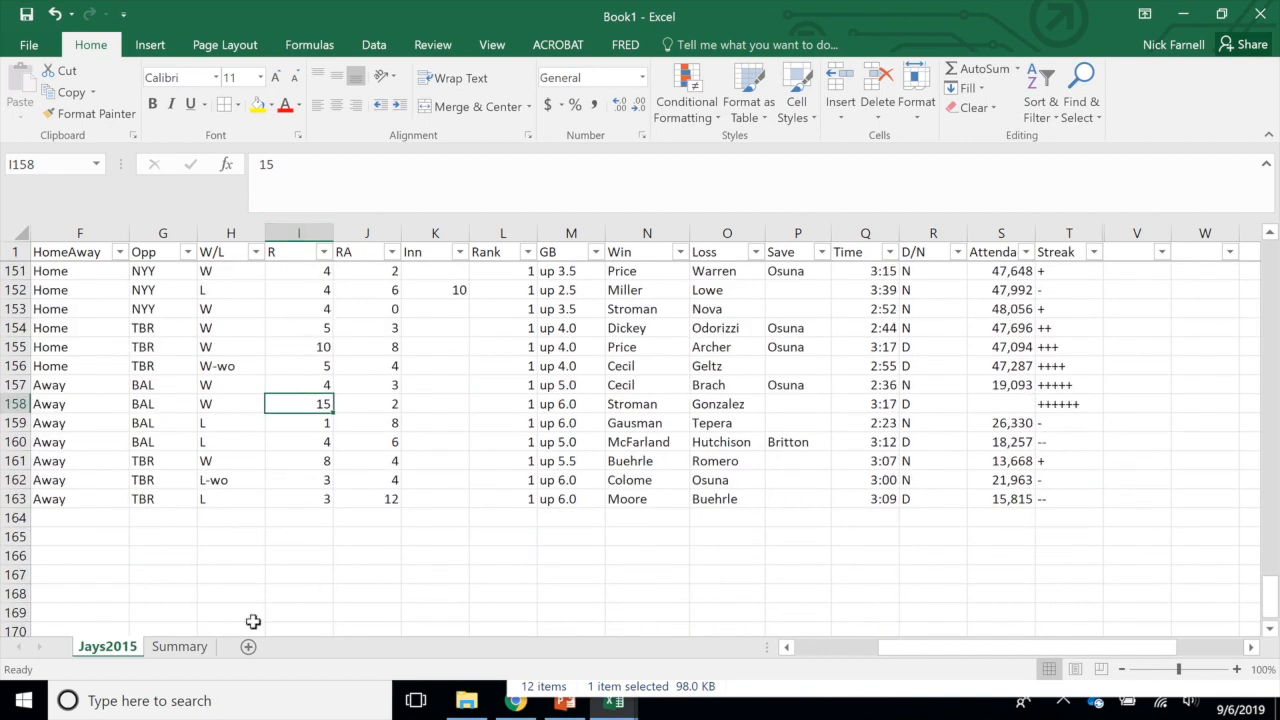
# Calculate Most Runs For in Summary cell B10 with =MAX(Jays2015!I2:I163), covering the whole R column
pyautogui.click(180, 647)
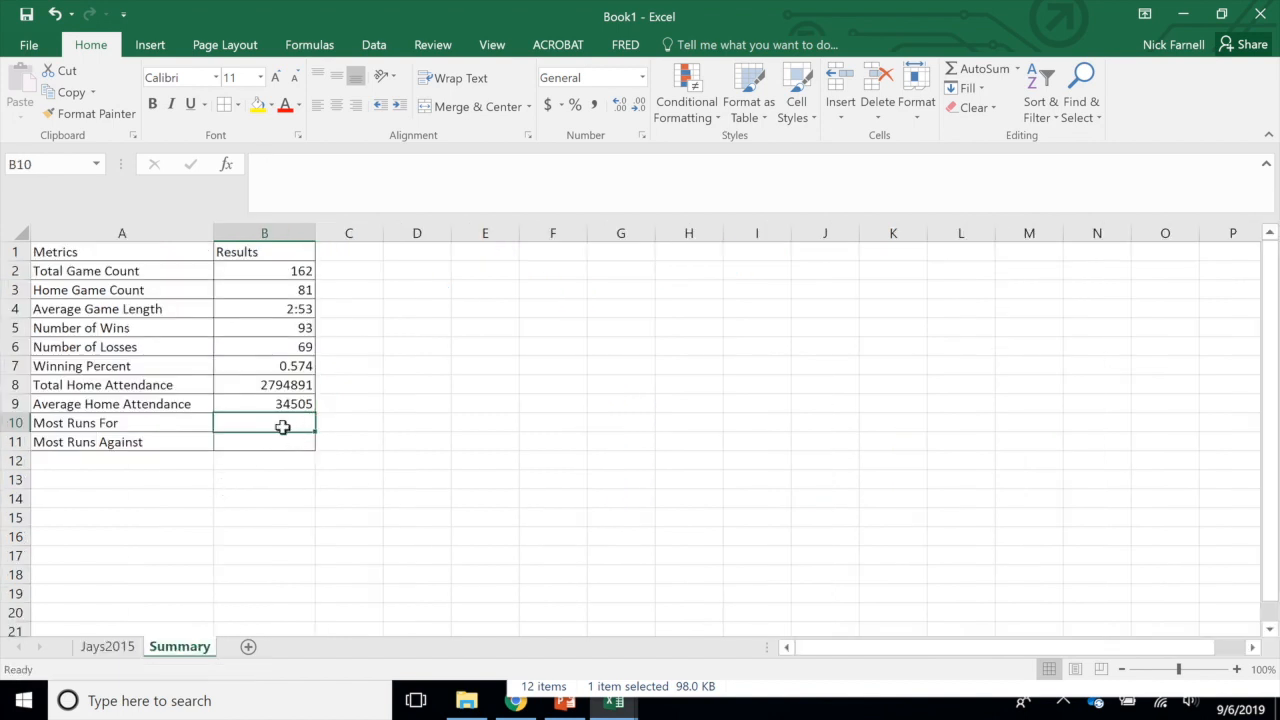
pyautogui.write('=ma')
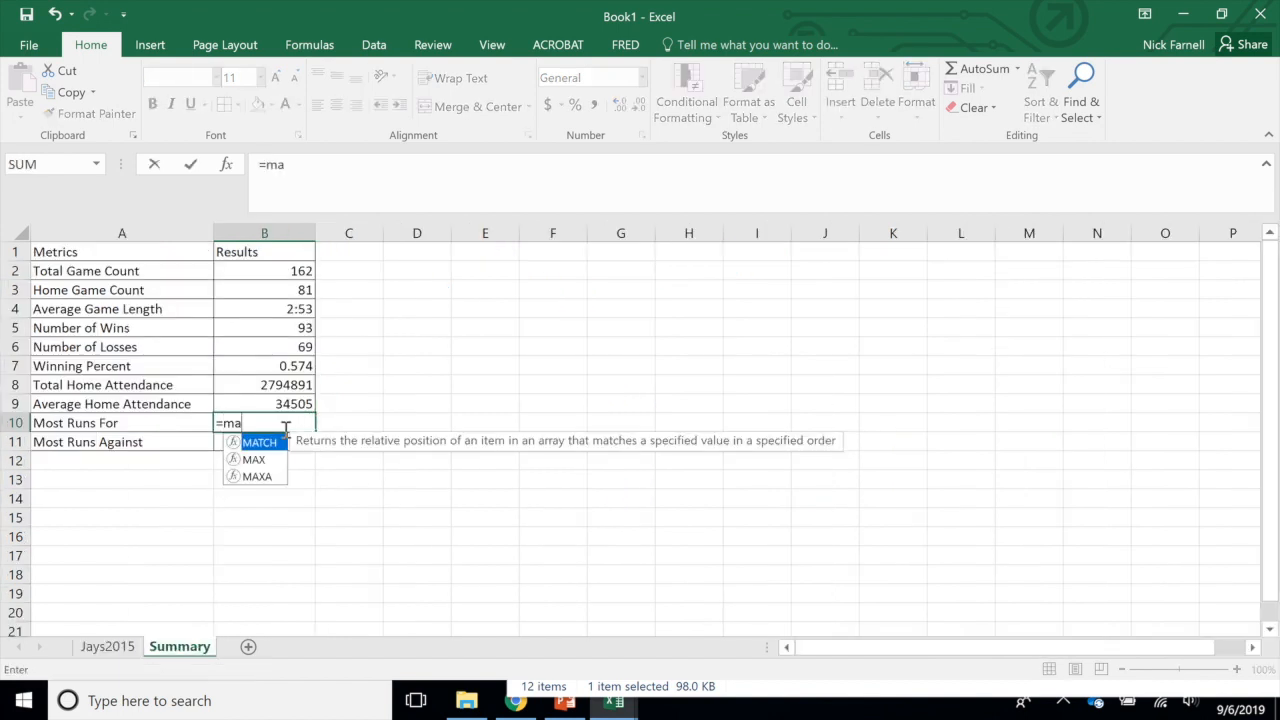
pyautogui.click(254, 459)
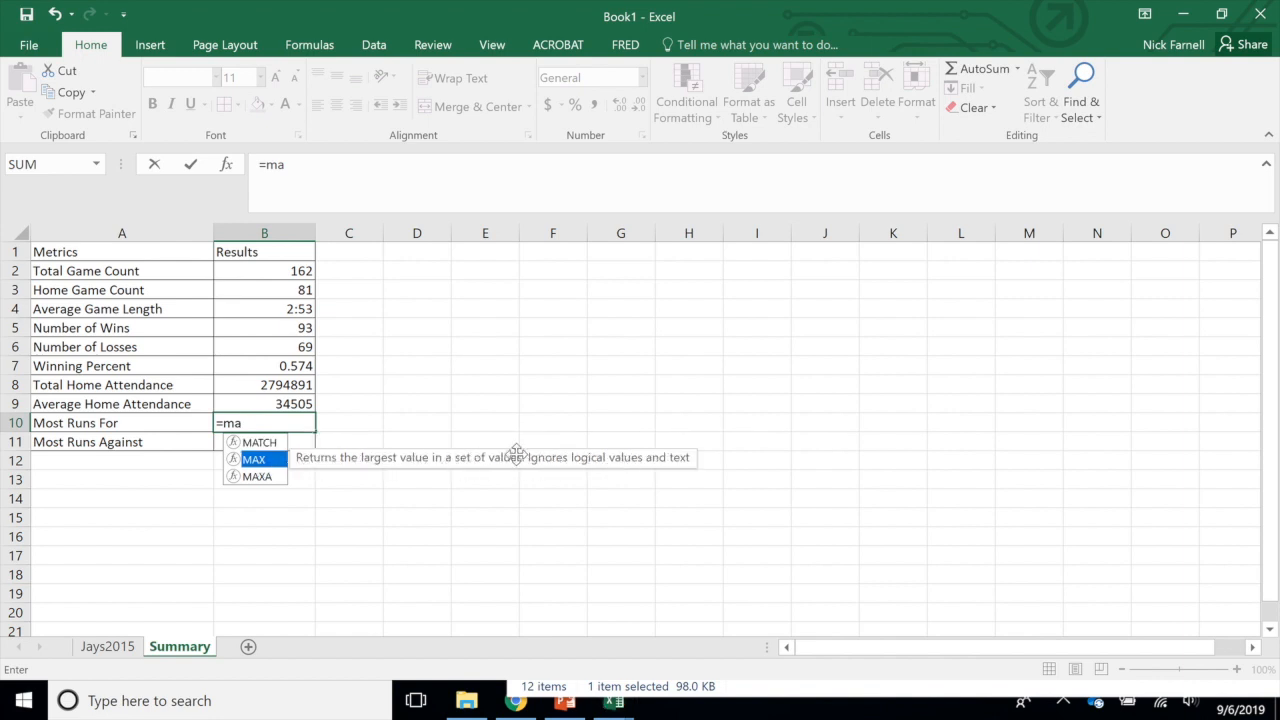
pyautogui.doubleClick(255, 460)
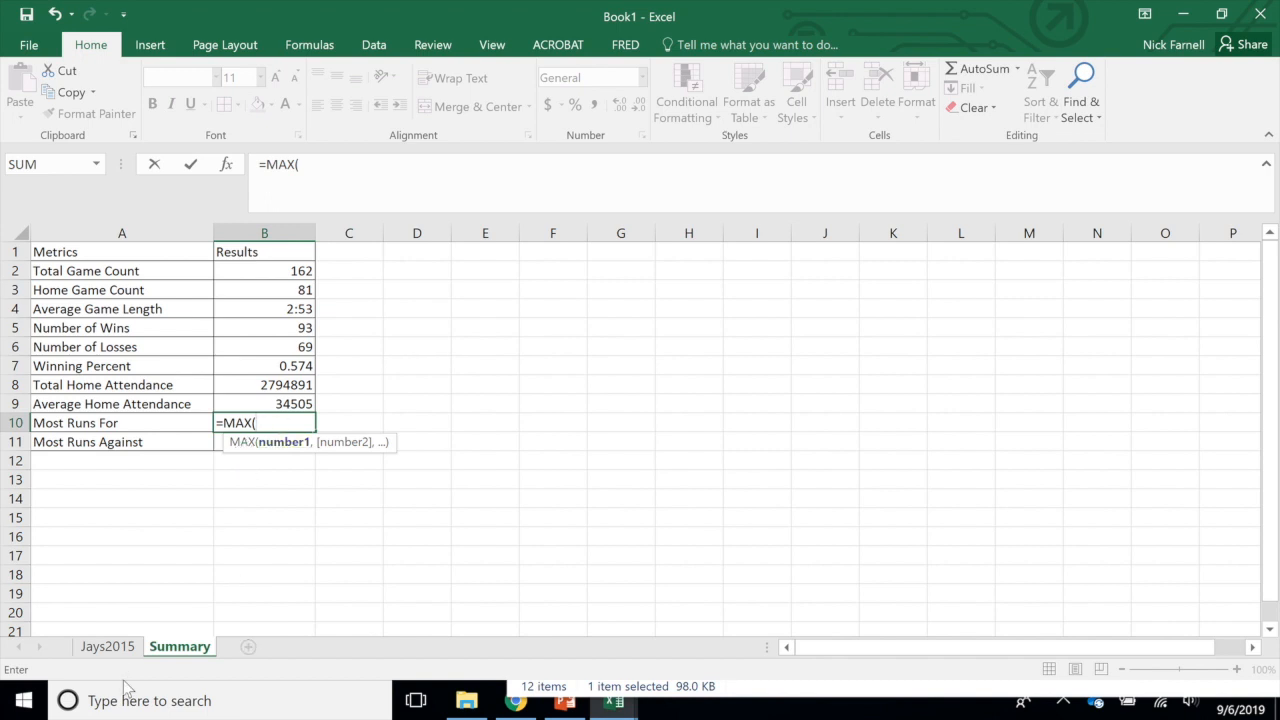
pyautogui.click(107, 646)
pyautogui.moveTo(309, 497); pyautogui.dragTo(309, 312)
pyautogui.moveTo(362, 165); pyautogui.dragTo(385, 165)
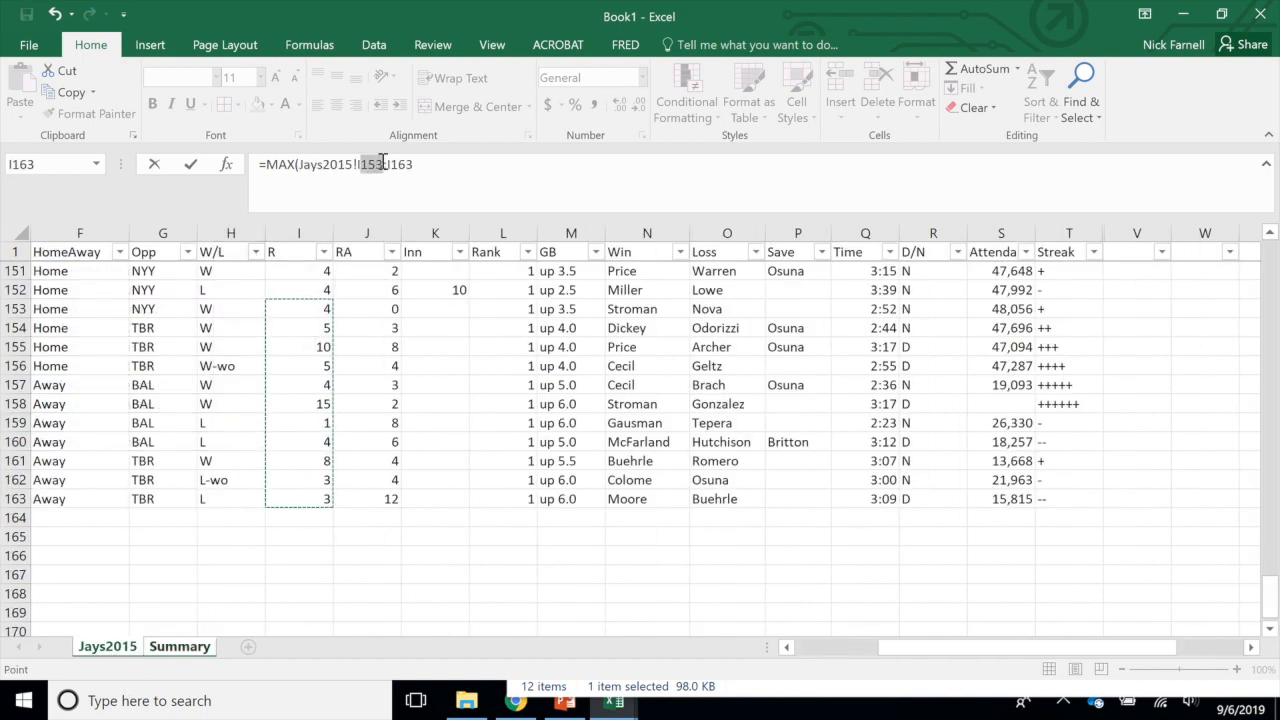
pyautogui.write('2')
pyautogui.click(430, 165)
pyautogui.press('Return')
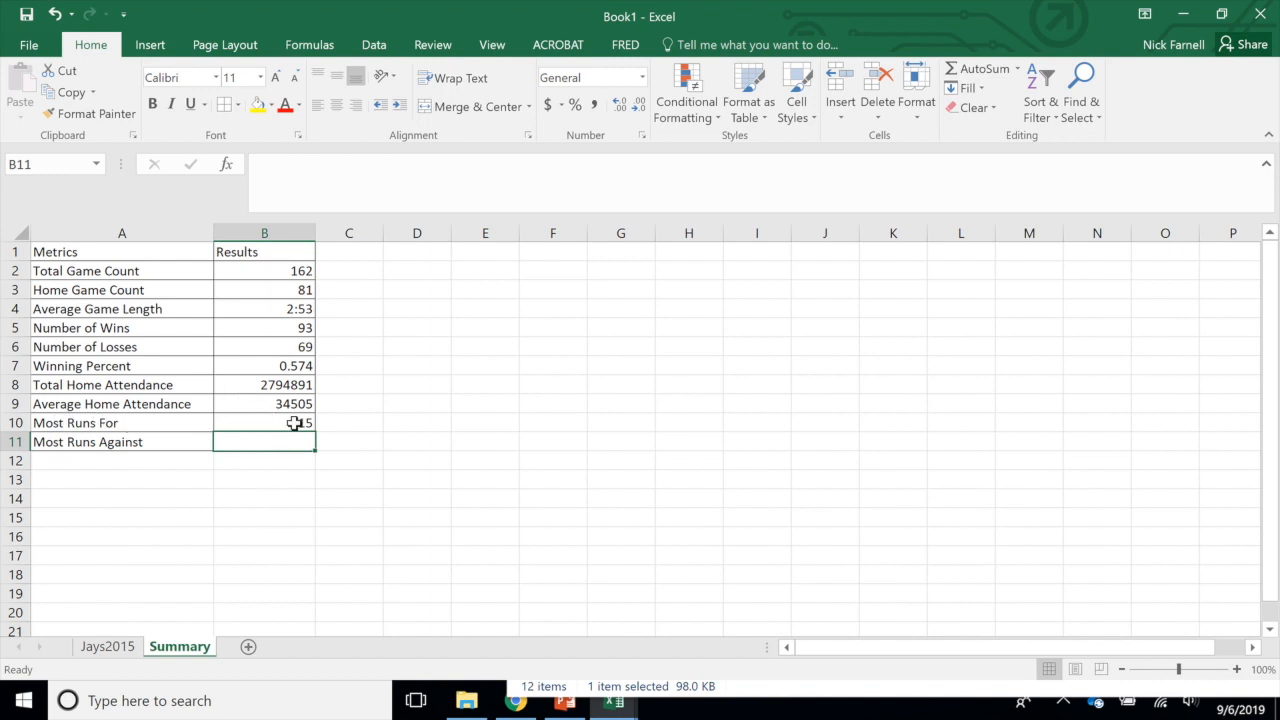
# Calculate Most Runs Against in Summary cell B11 with =MAX(Jays2015!J2:J163), covering the whole RA column
pyautogui.write('=ma')
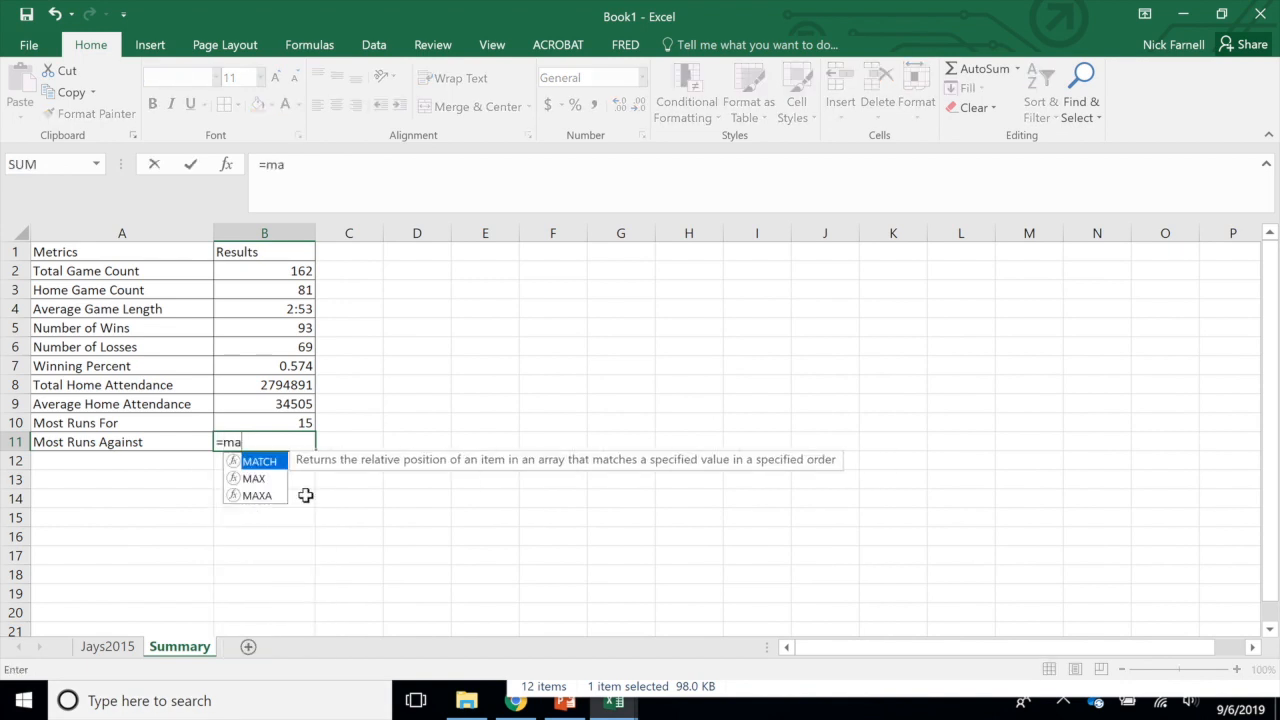
pyautogui.click(268, 480)
pyautogui.doubleClick(268, 480)
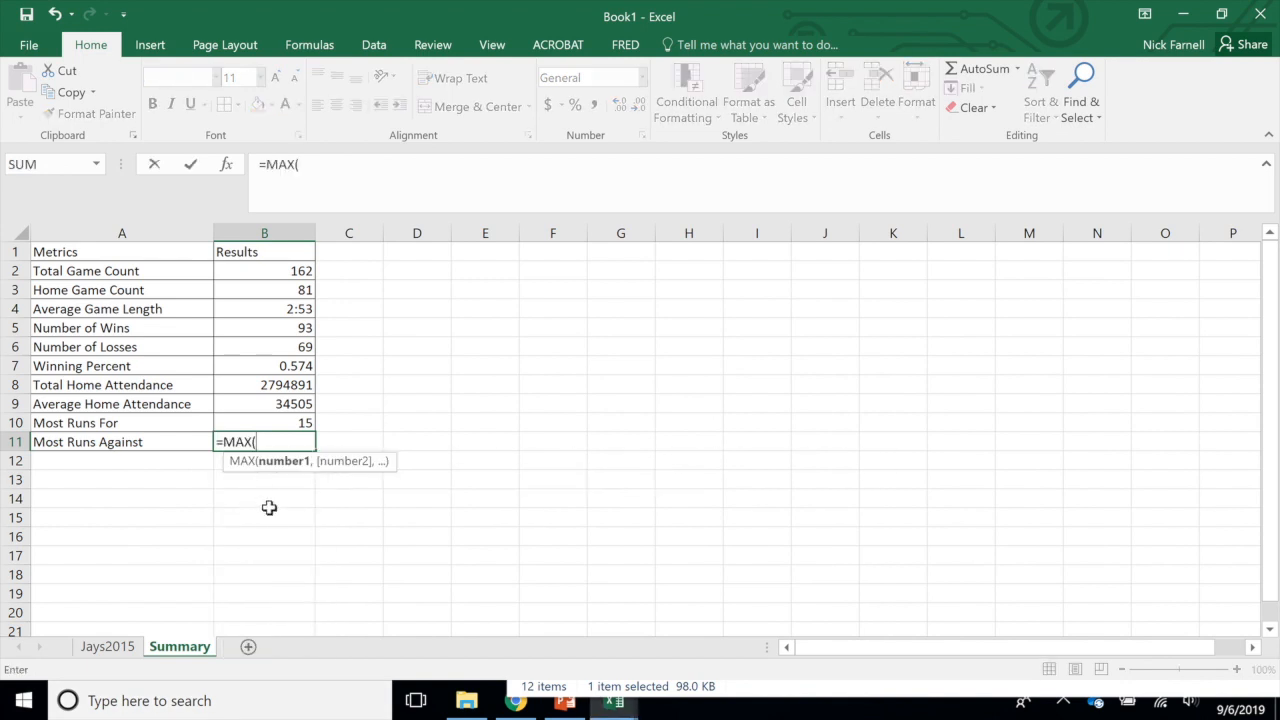
pyautogui.click(107, 646)
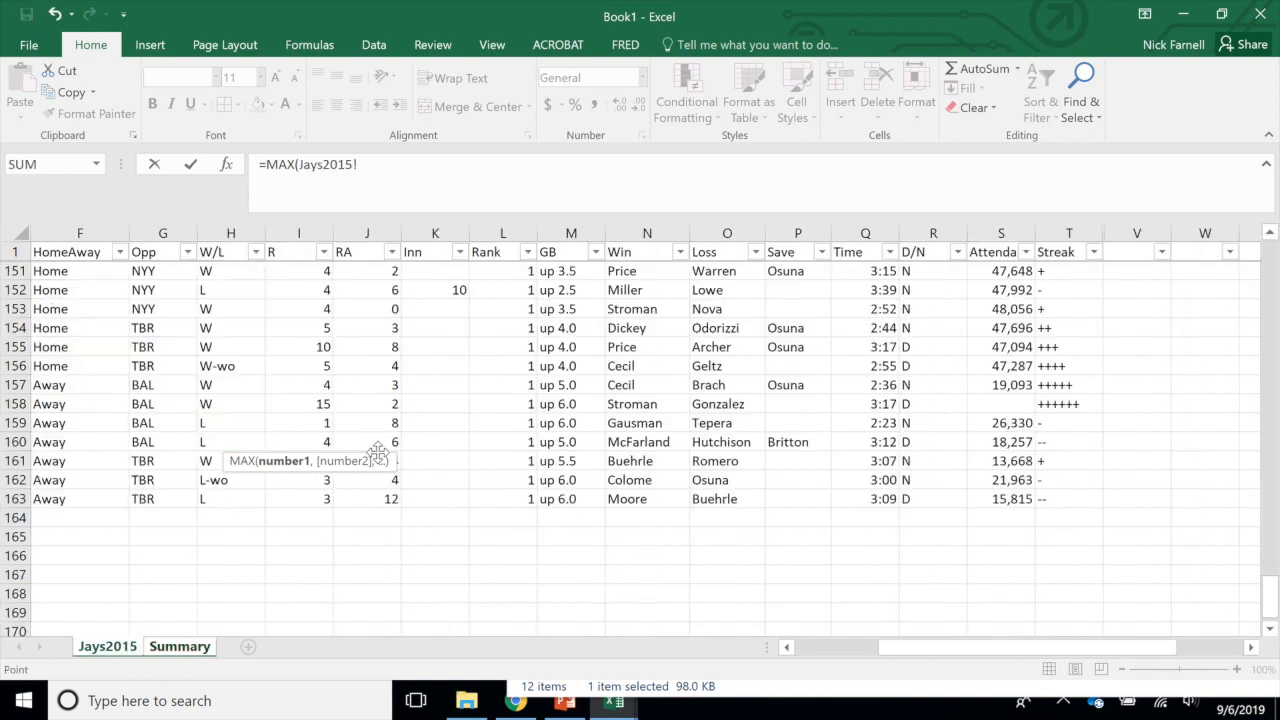
pyautogui.moveTo(378, 495); pyautogui.dragTo(377, 330)
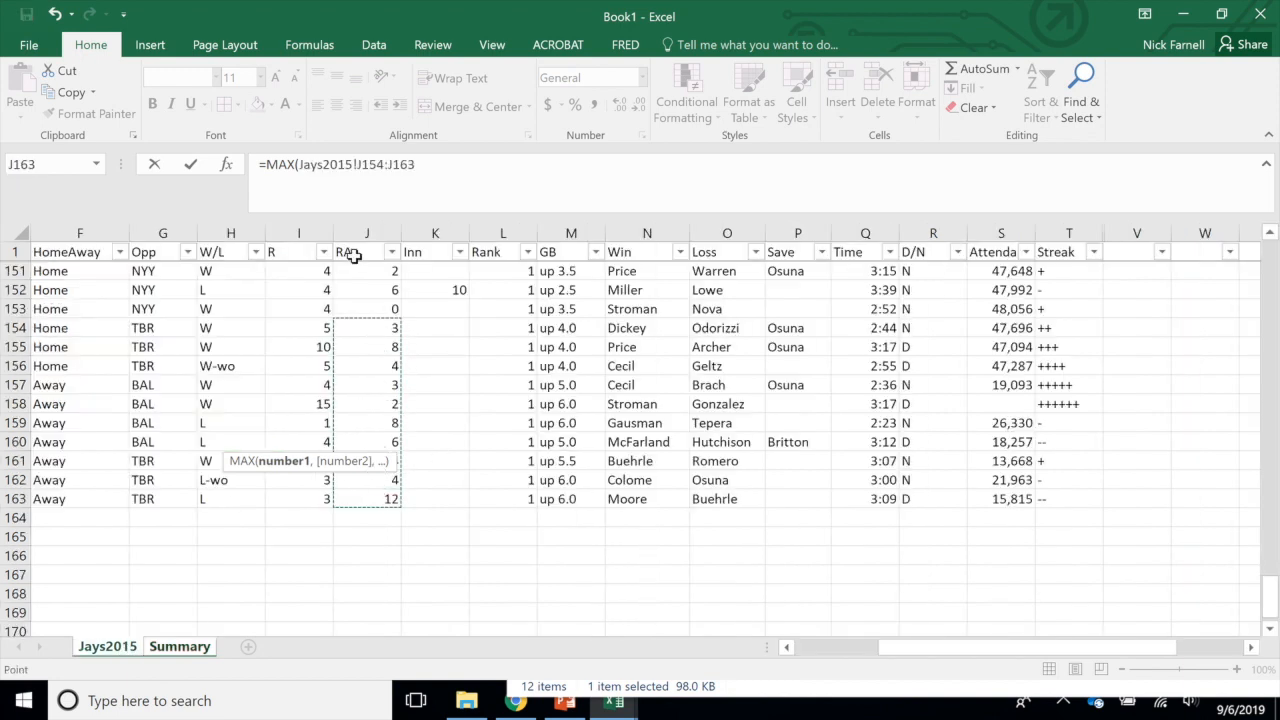
pyautogui.moveTo(362, 166); pyautogui.dragTo(383, 166)
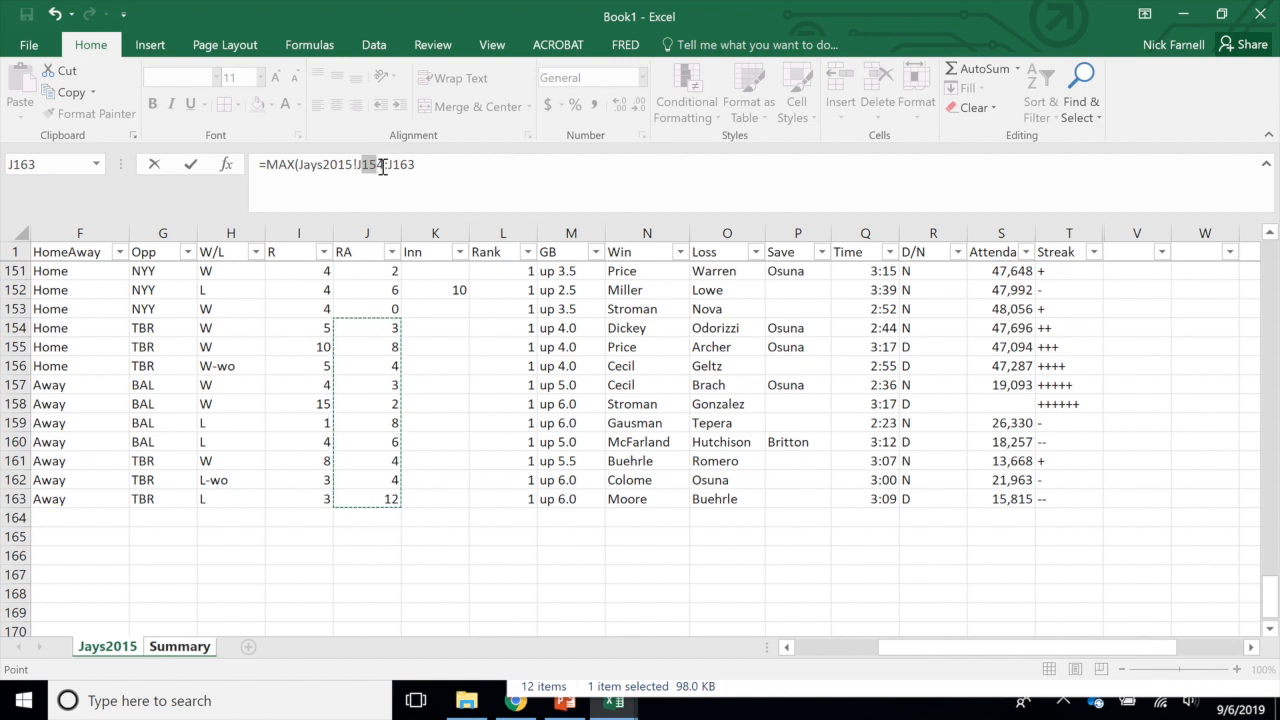
pyautogui.write('2')
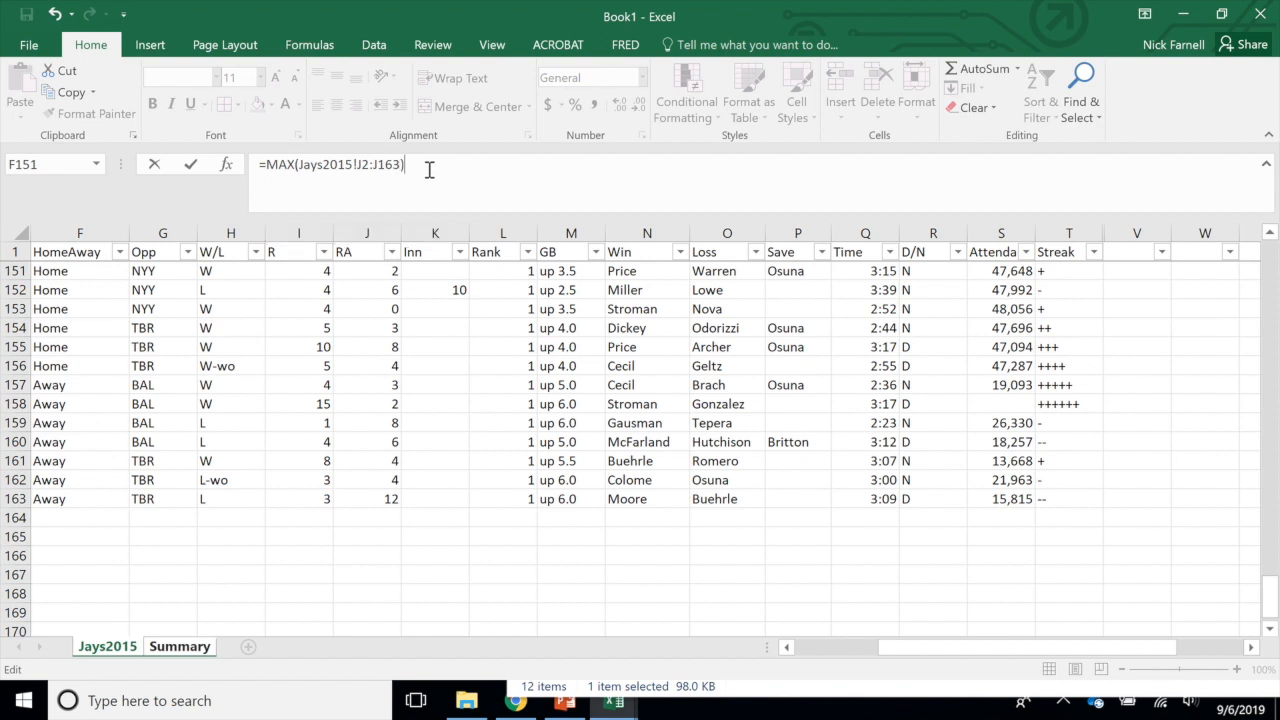
pyautogui.press('Return')
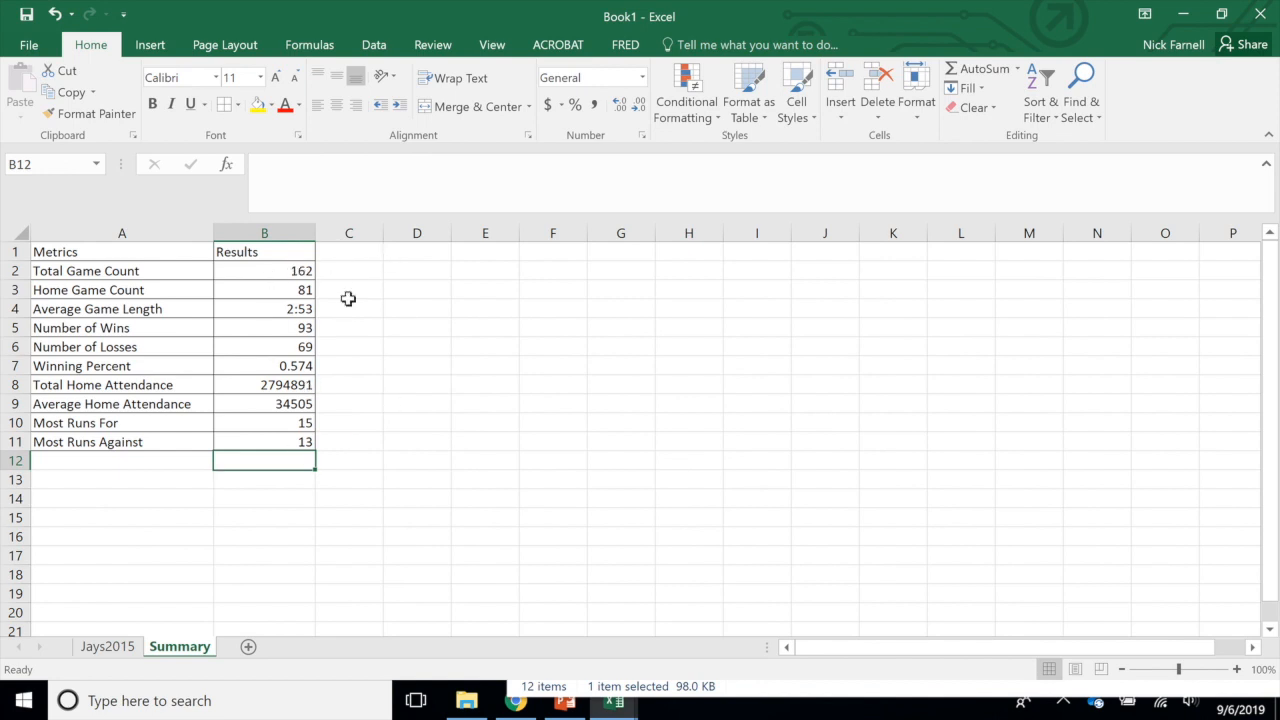
# Review the formulas behind each metric in the Summary sheet's Results column, from B2 down to B11
pyautogui.click(371, 276)
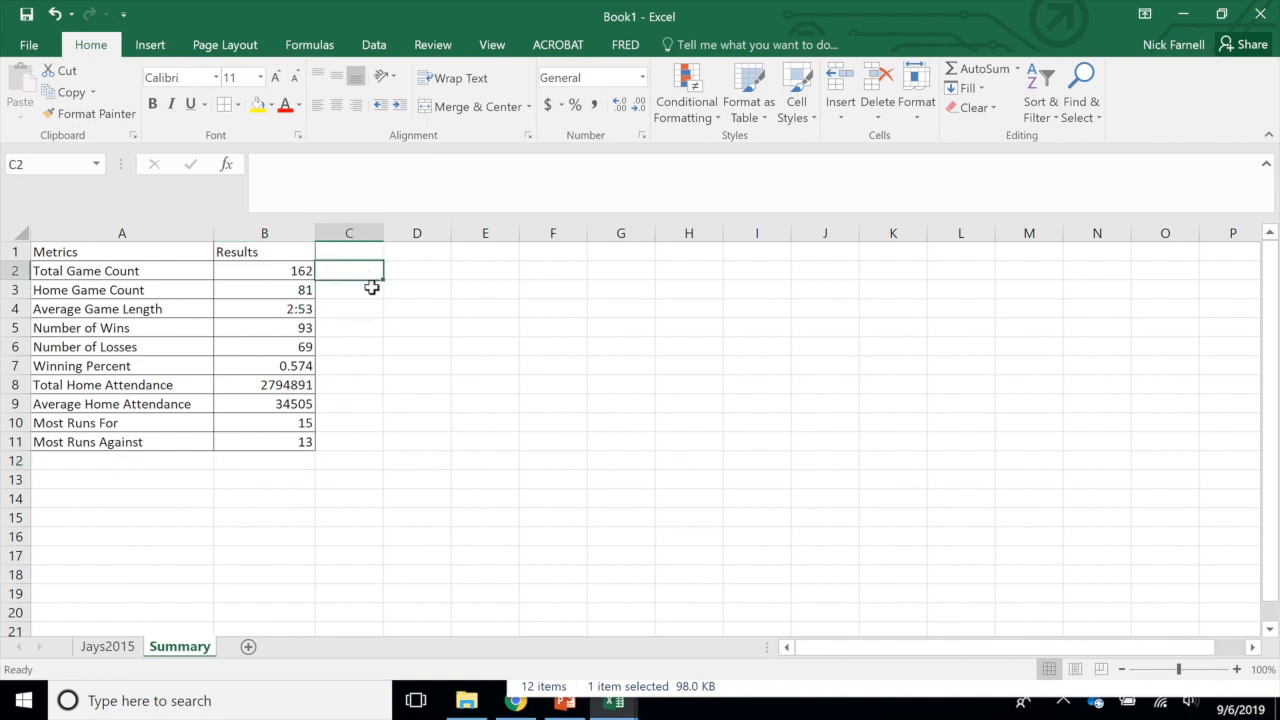
pyautogui.click(267, 271)
pyautogui.click(250, 292)
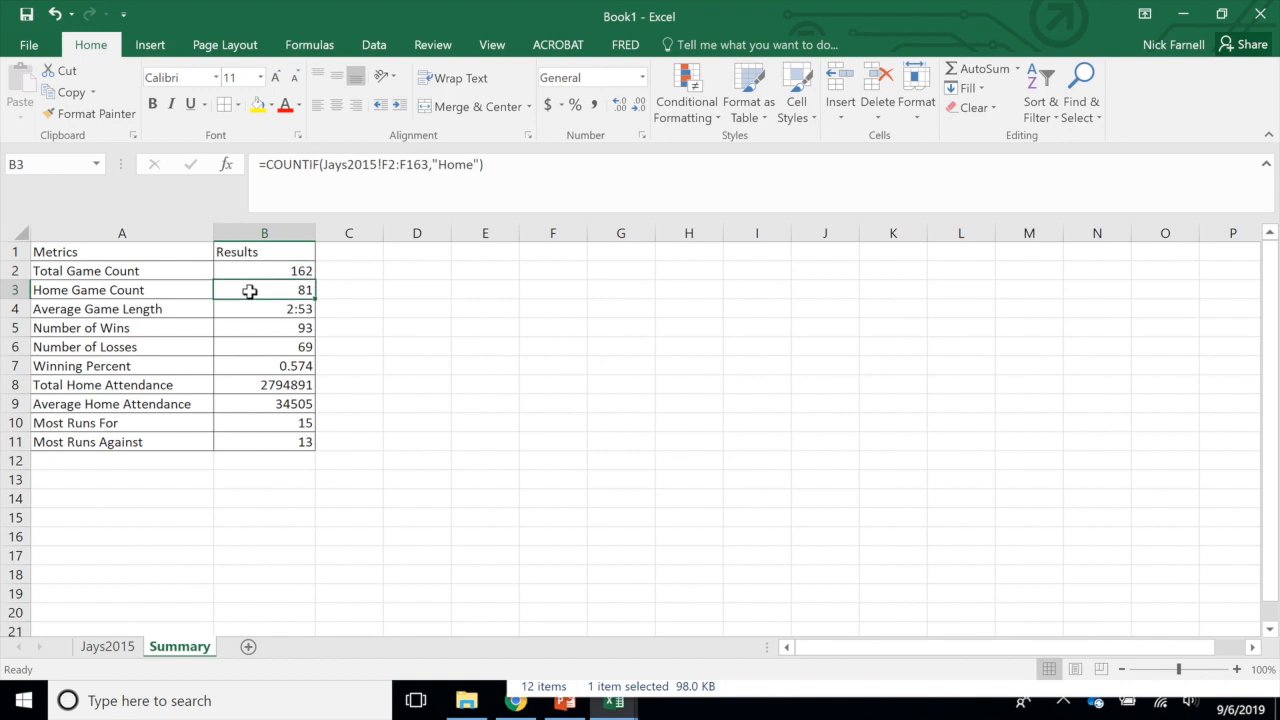
pyautogui.click(263, 309)
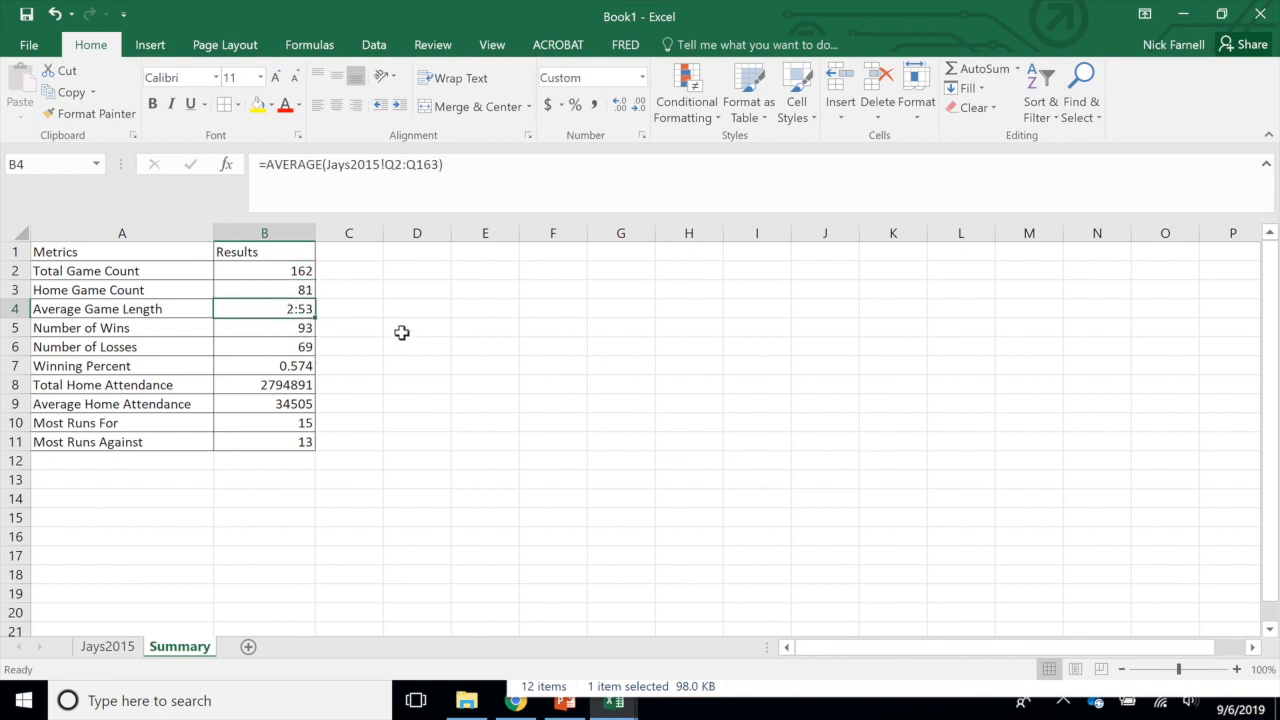
pyautogui.click(269, 328)
pyautogui.click(277, 347)
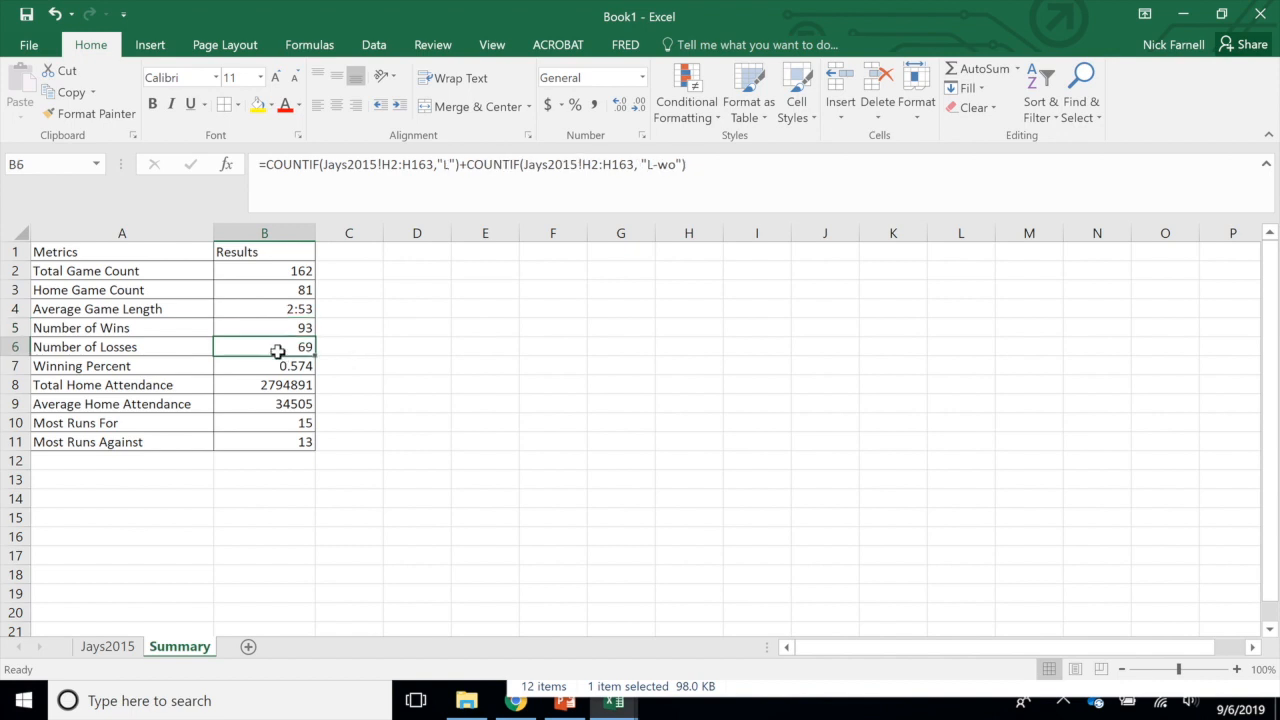
pyautogui.click(257, 366)
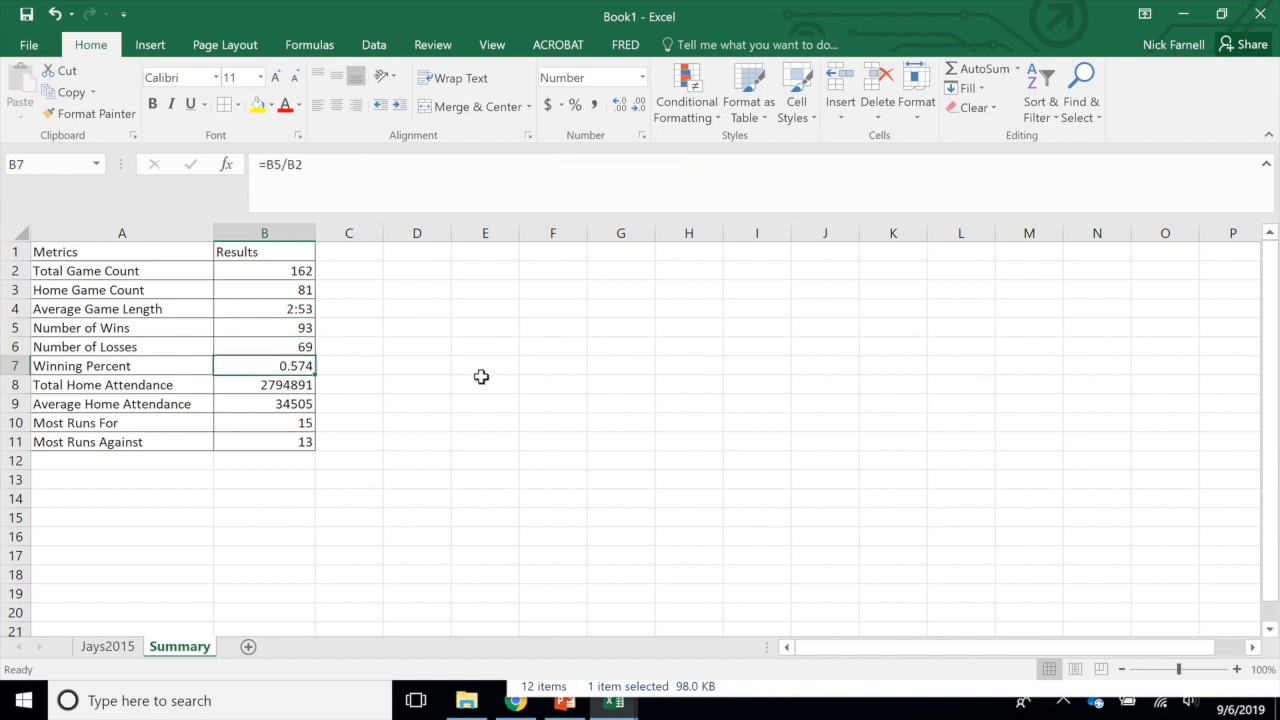
pyautogui.press('Down')
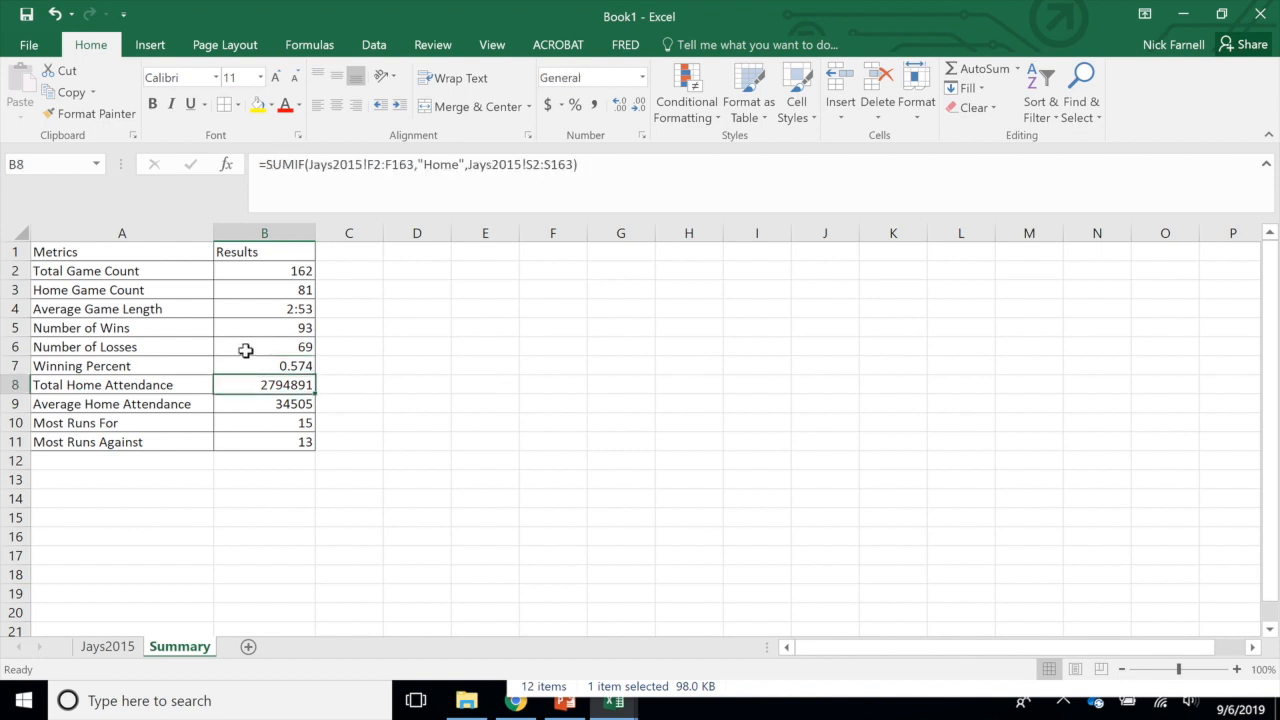
pyautogui.click(285, 405)
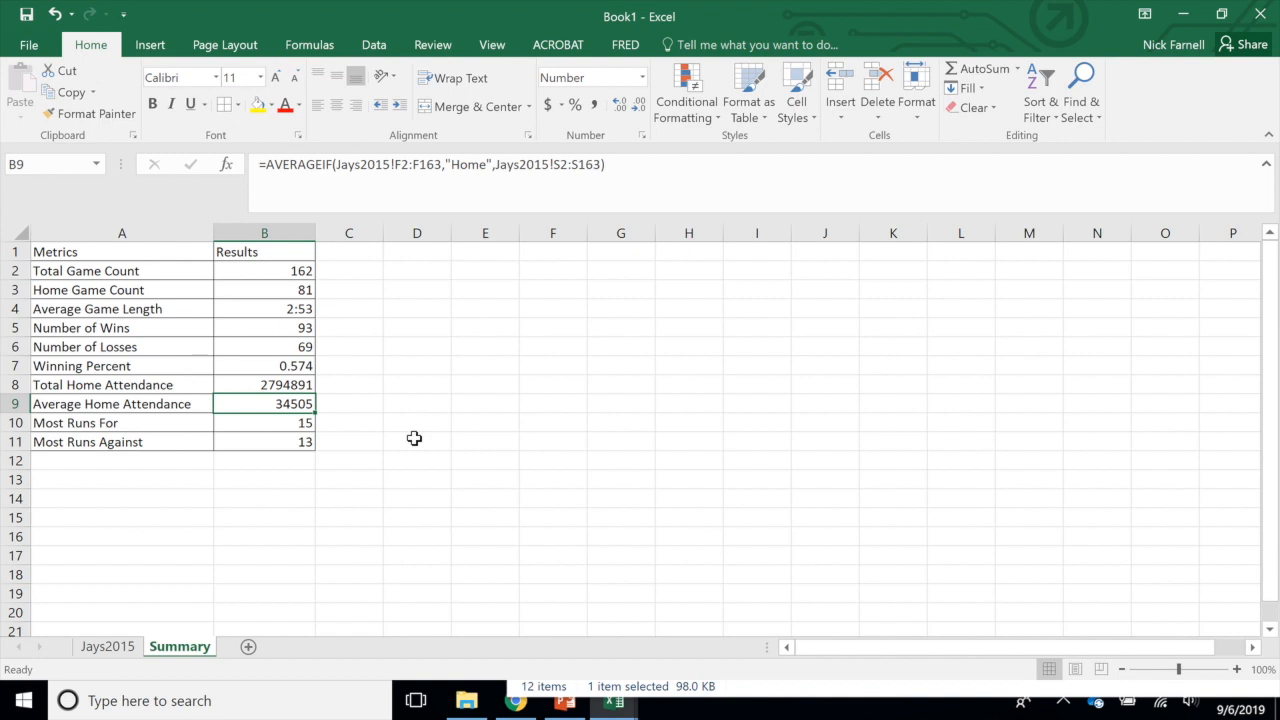
pyautogui.press('Down')
pyautogui.press('Down')
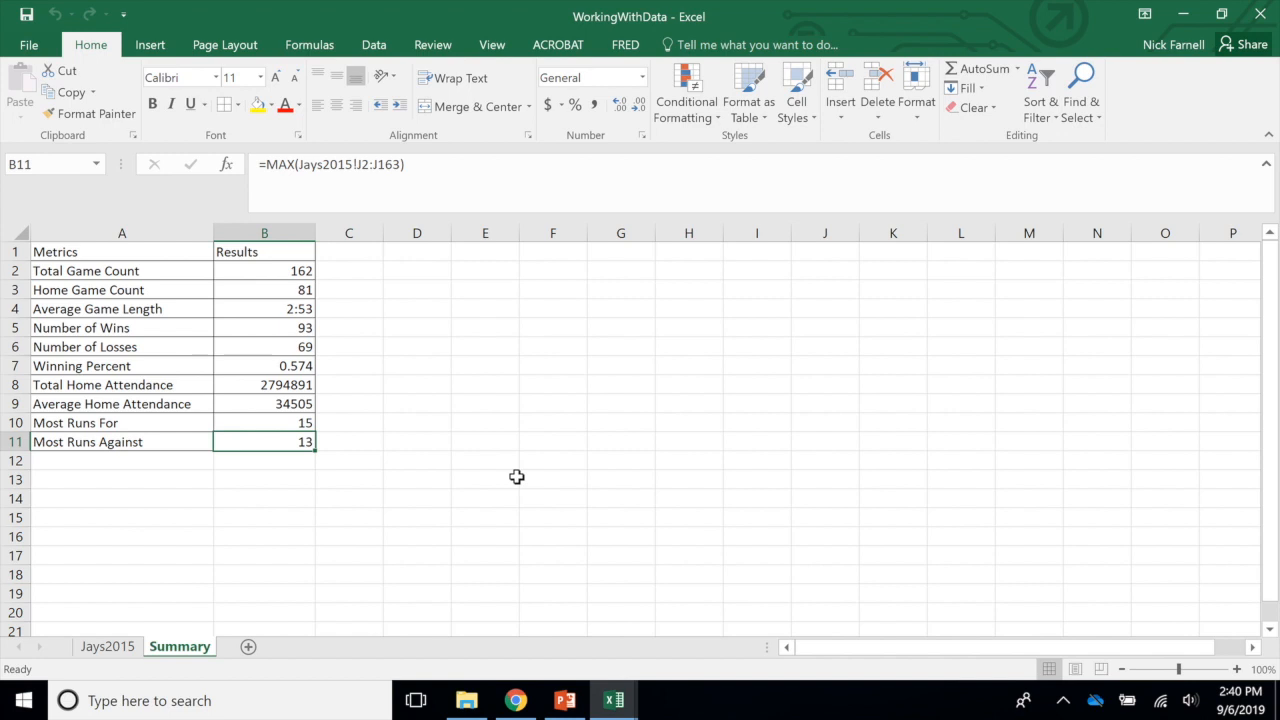
# Create a PivotTable on a new worksheet from the Jays2015 data range $A$1:$U$163
pyautogui.click(112, 646)
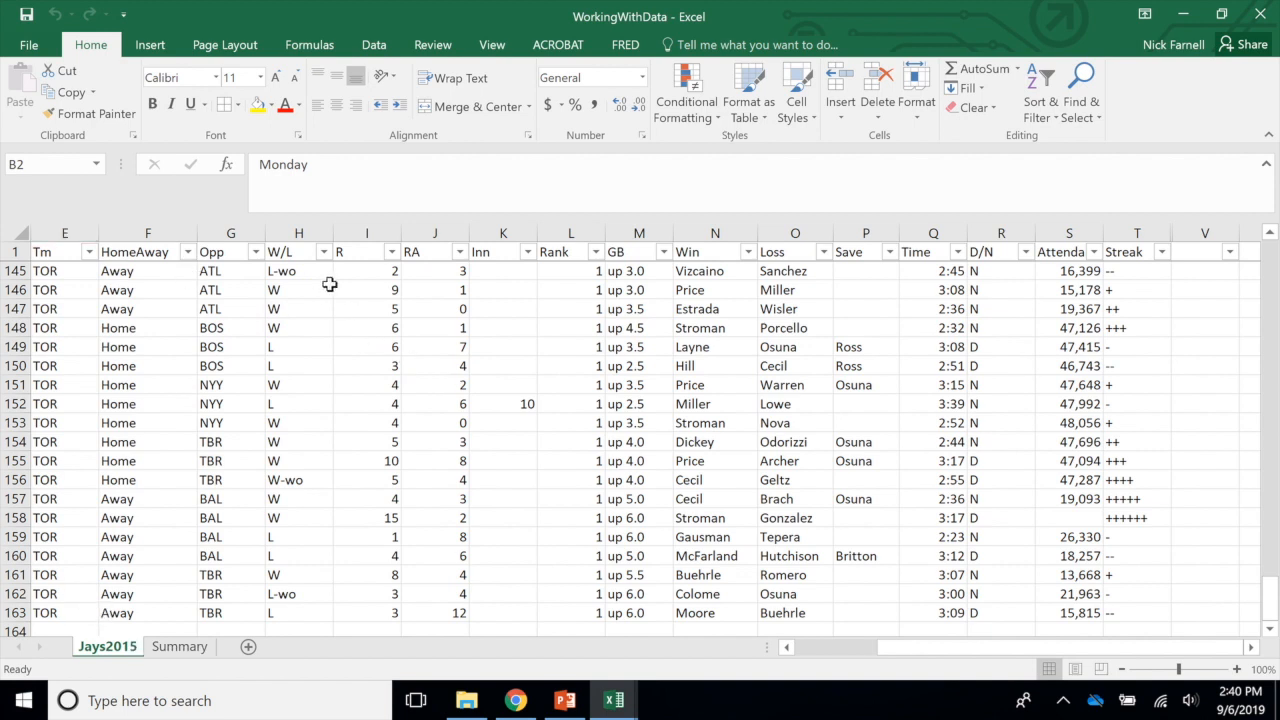
pyautogui.click(148, 46)
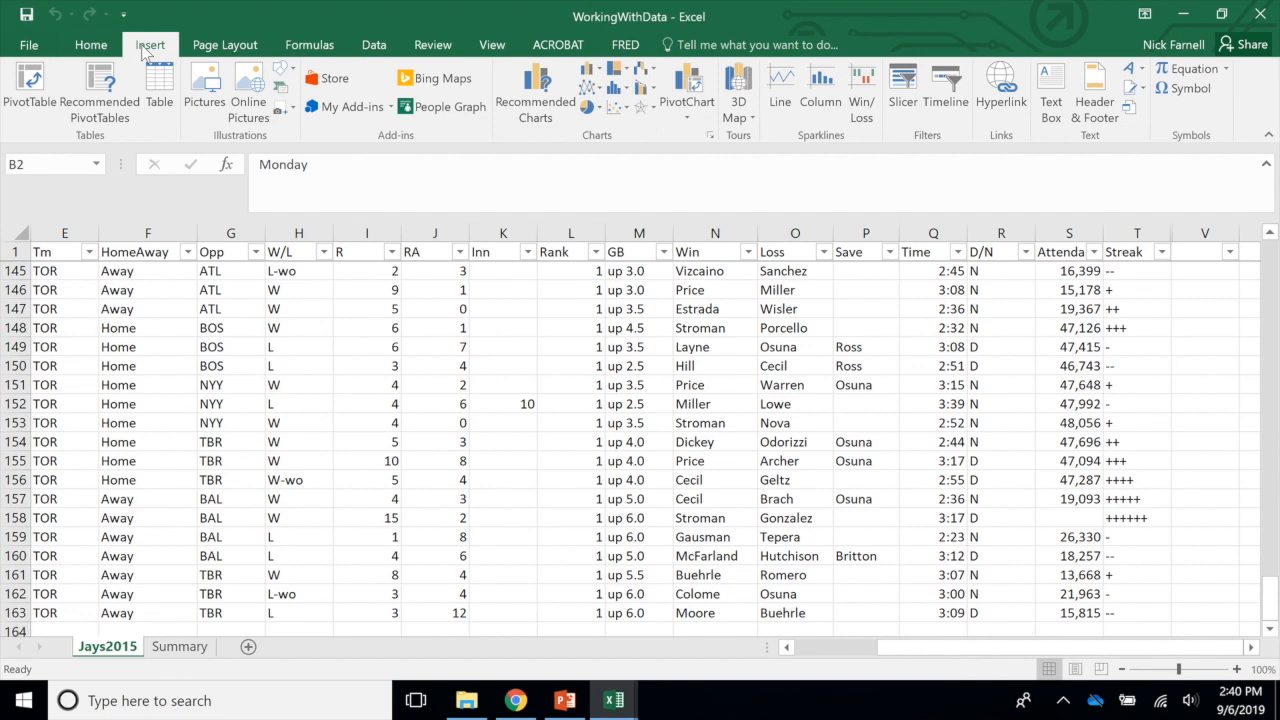
pyautogui.click(30, 88)
pyautogui.moveTo(913, 144); pyautogui.dragTo(884, 113)
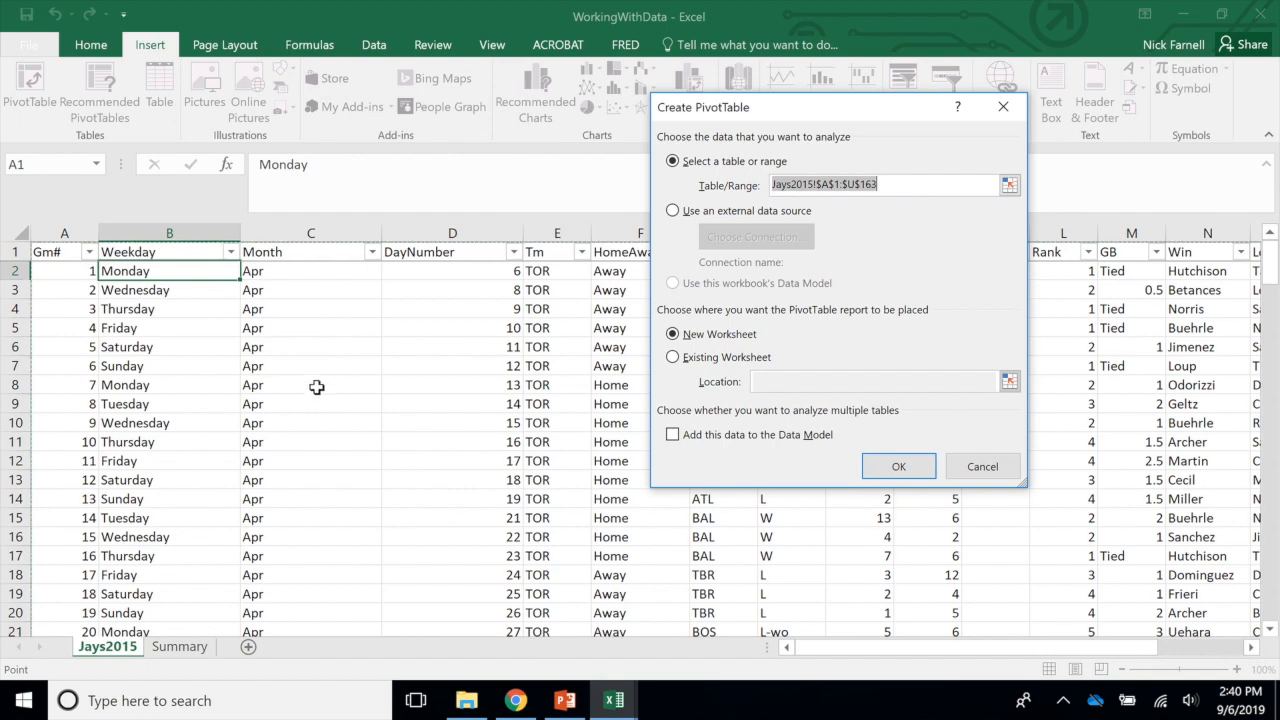
pyautogui.click(898, 467)
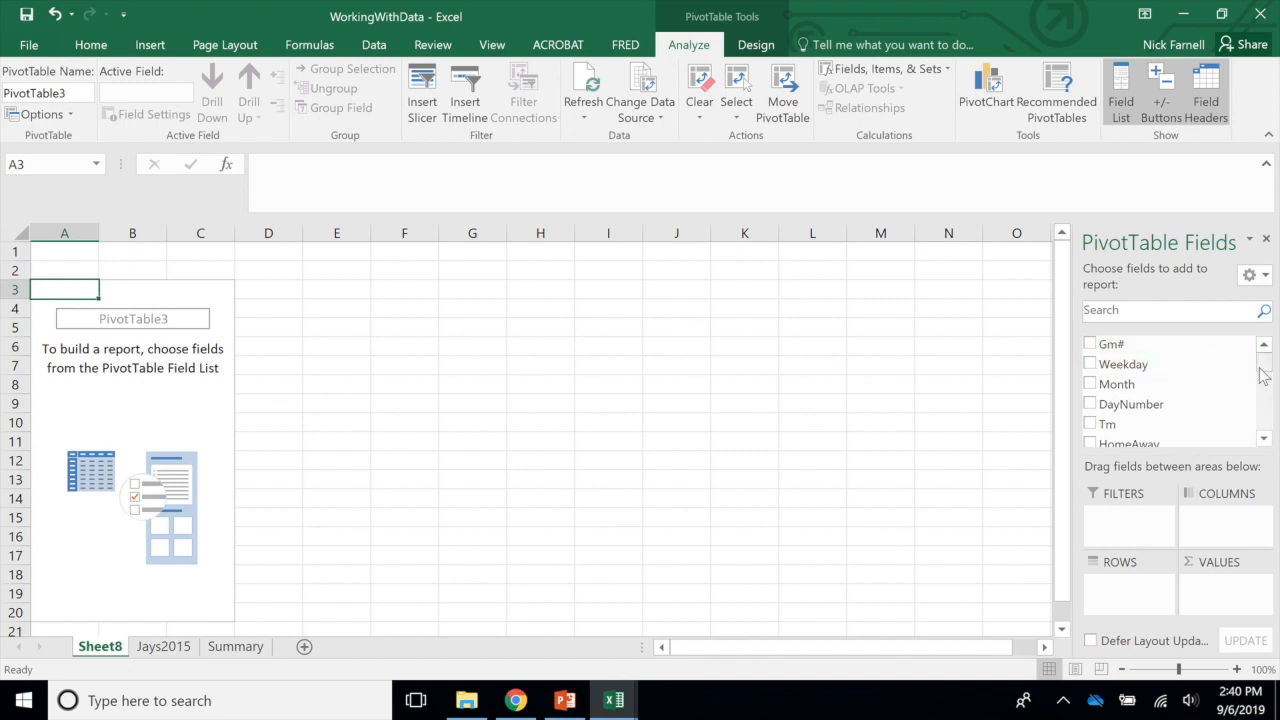
# Add the Opp field to the PivotTable's Rows area and look over the list of opponents
pyautogui.click(1264, 439)
pyautogui.click(1264, 439)
pyautogui.click(1264, 439)
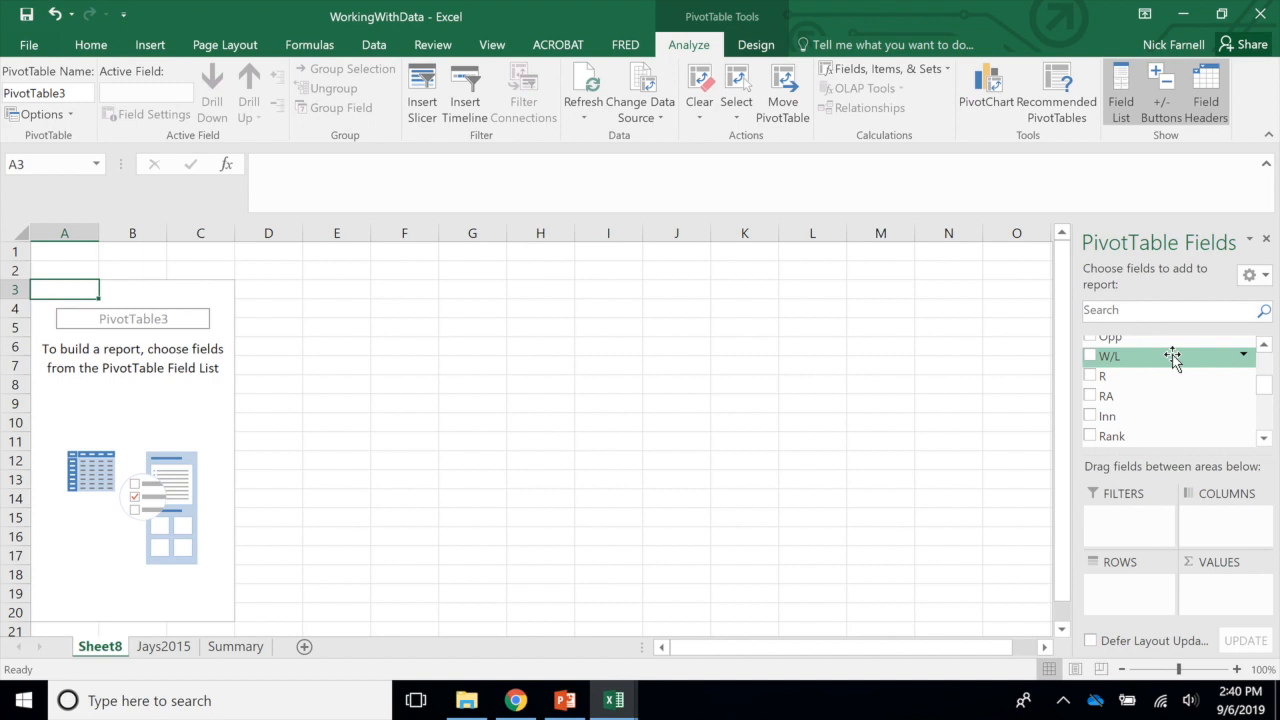
pyautogui.click(1263, 346)
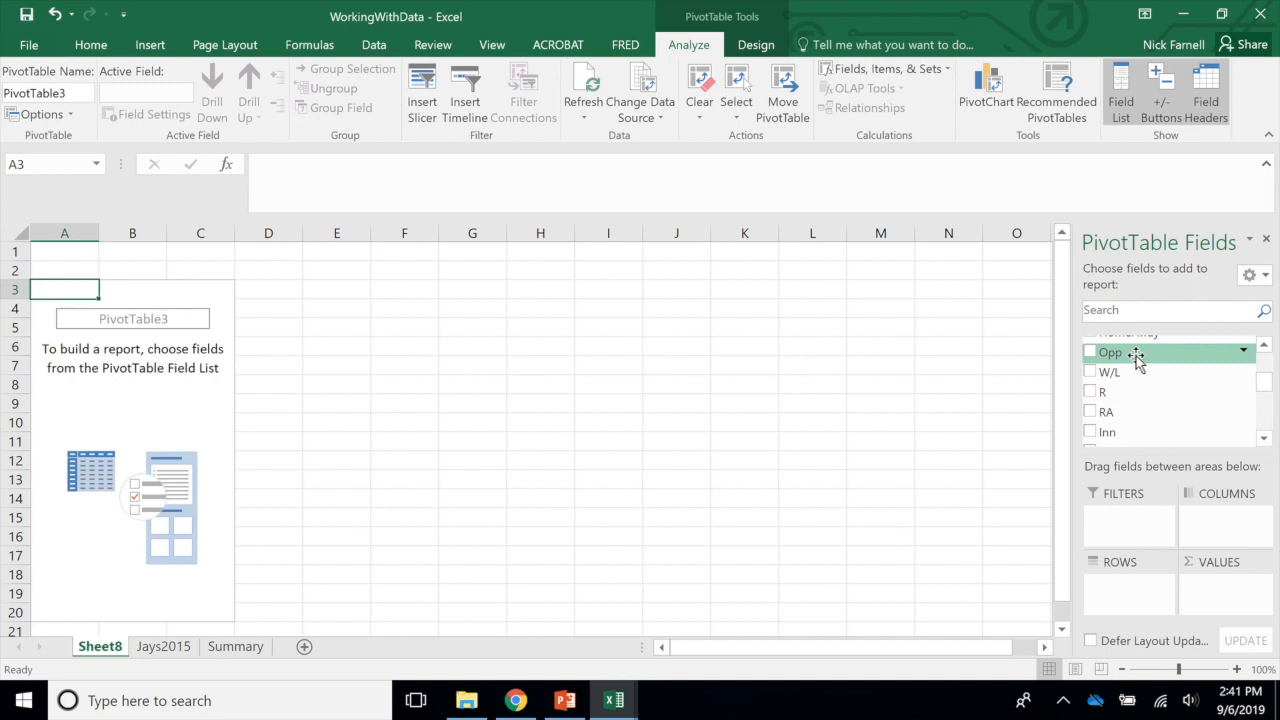
pyautogui.moveTo(1135, 358); pyautogui.dragTo(1147, 592)
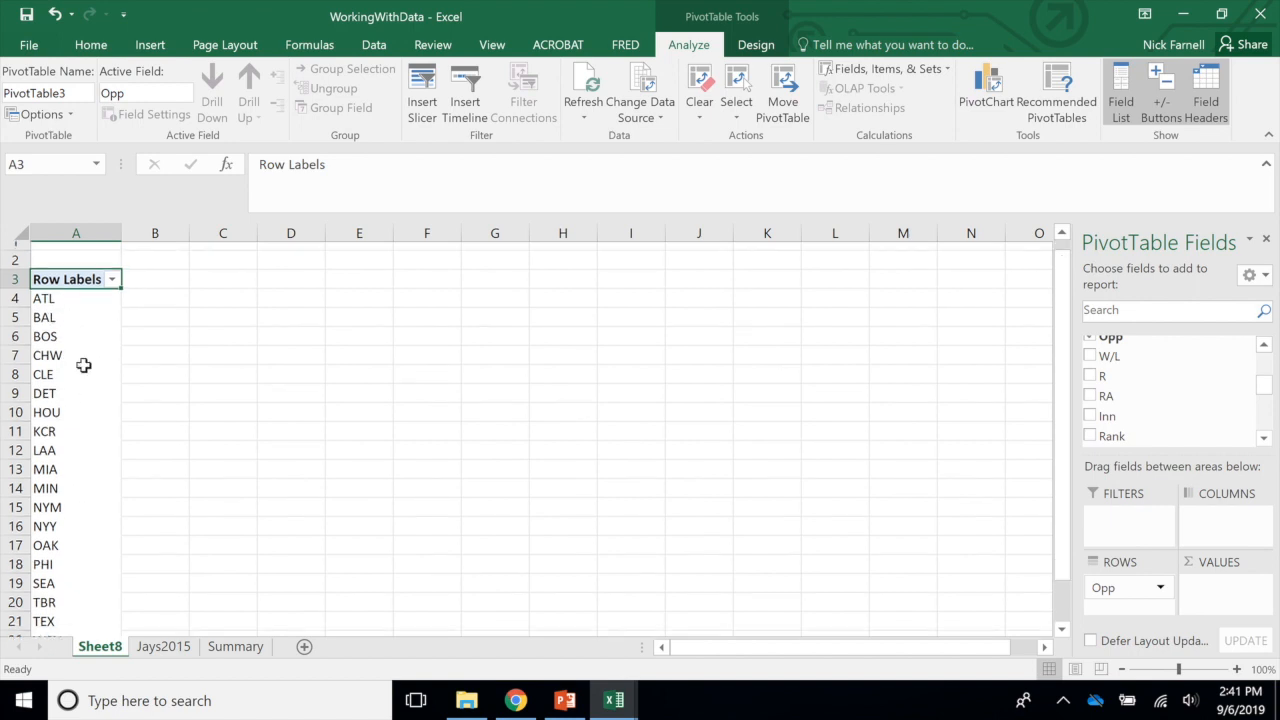
pyautogui.scroll(-3, 84, 366)
pyautogui.scroll(2, 84, 360)
pyautogui.scroll(1, 84, 357)
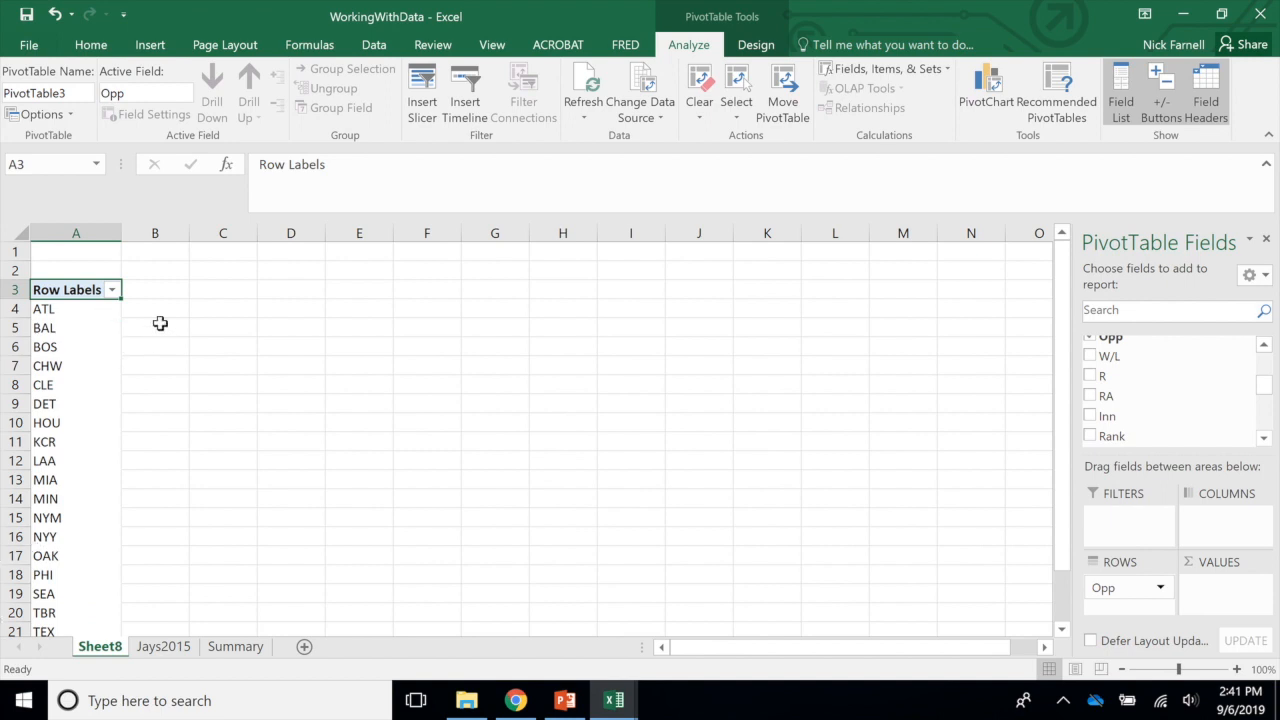
# Add the Opp field to the PivotTable's Values area as a count and check the games per opponent down to the grand total
pyautogui.click(1268, 345)
pyautogui.click(1268, 345)
pyautogui.moveTo(1115, 371); pyautogui.dragTo(1230, 594)
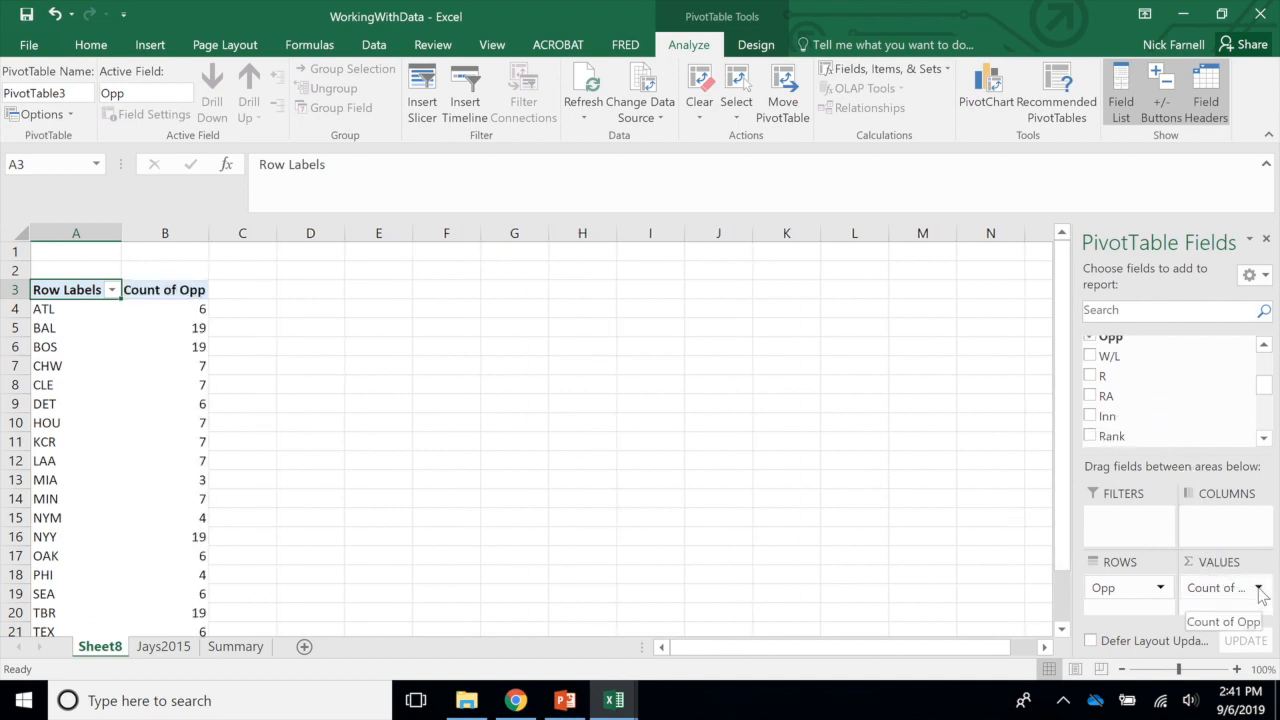
pyautogui.click(1259, 590)
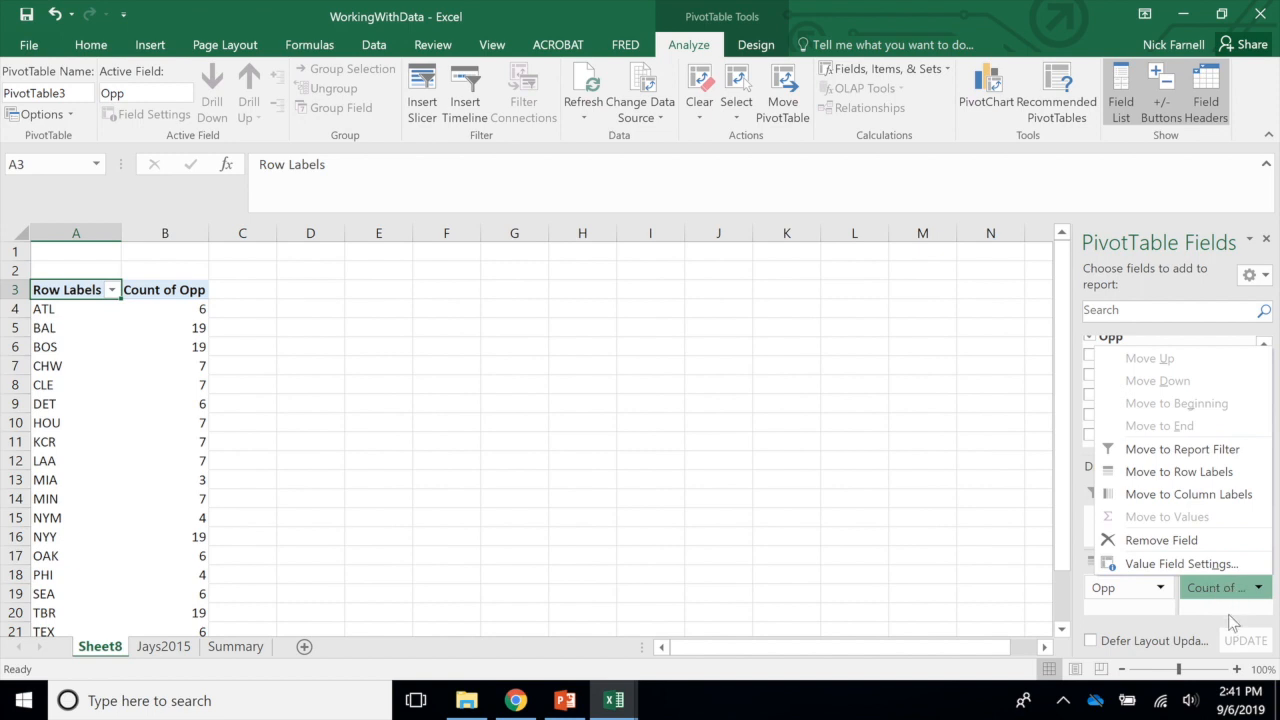
pyautogui.click(800, 463)
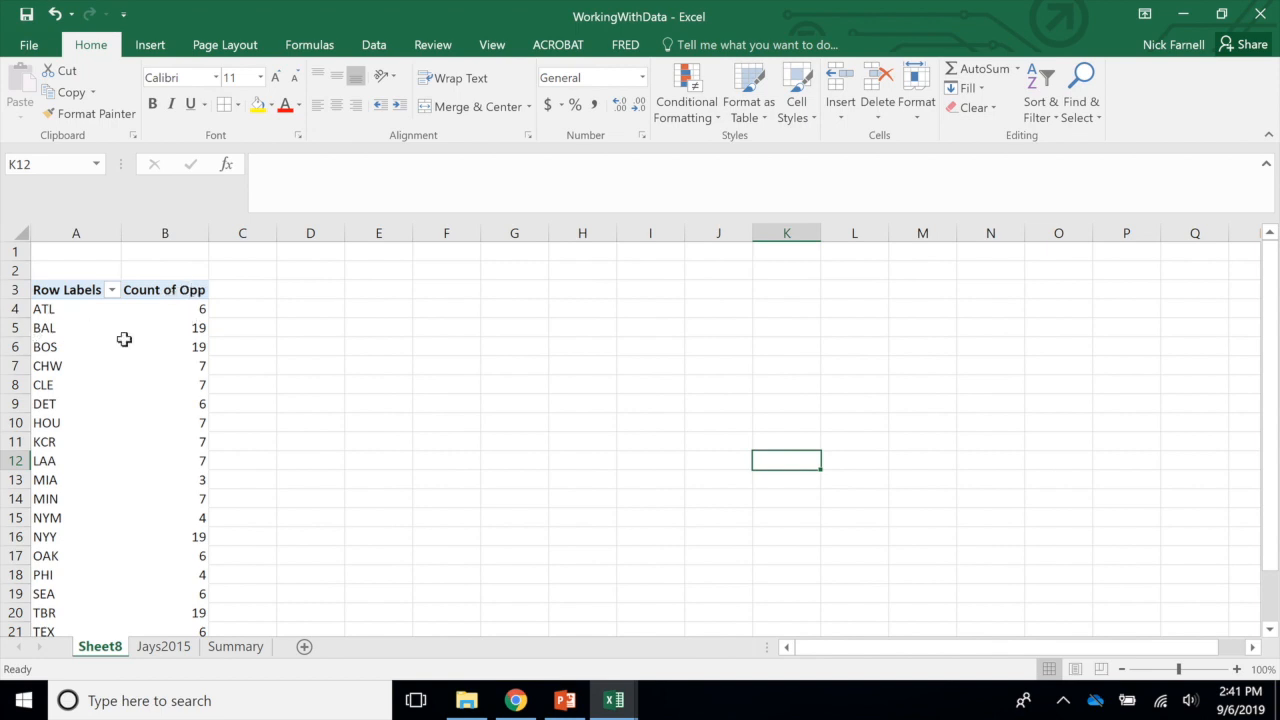
pyautogui.moveTo(200, 347)
pyautogui.scroll(-2, 149, 385)
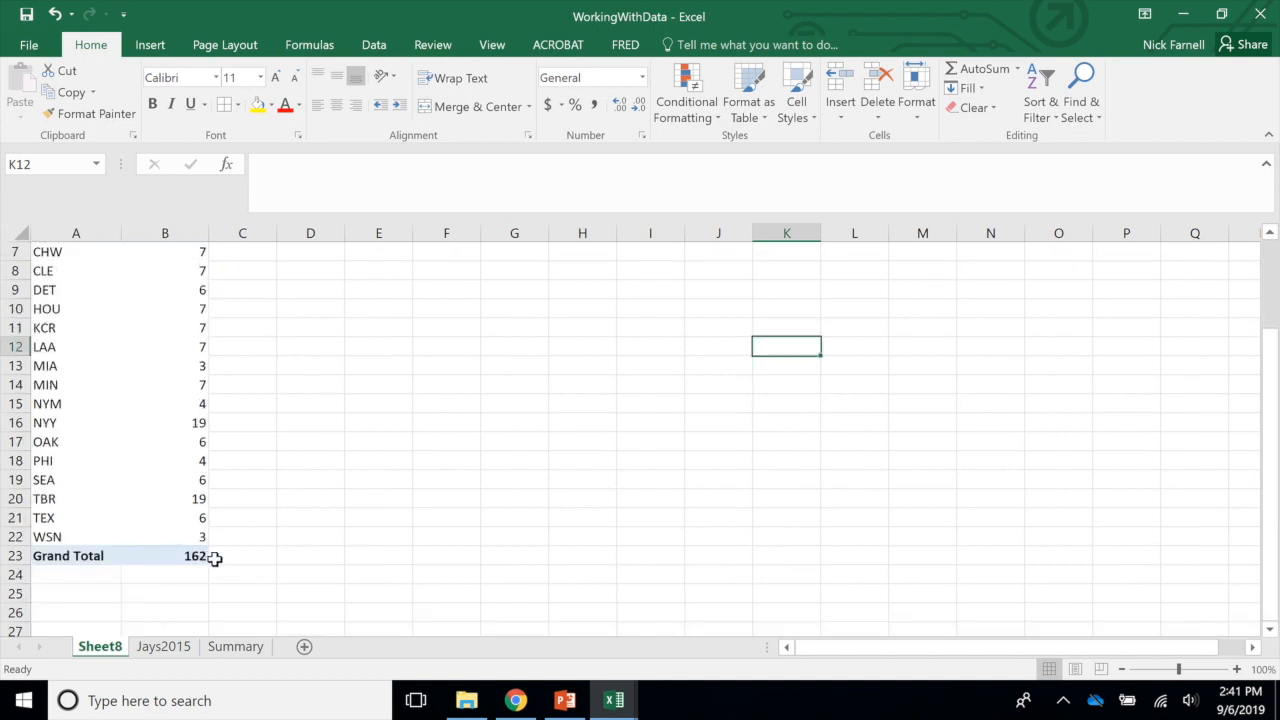
pyautogui.scroll(1, 206, 437)
pyautogui.scroll(1, 146, 440)
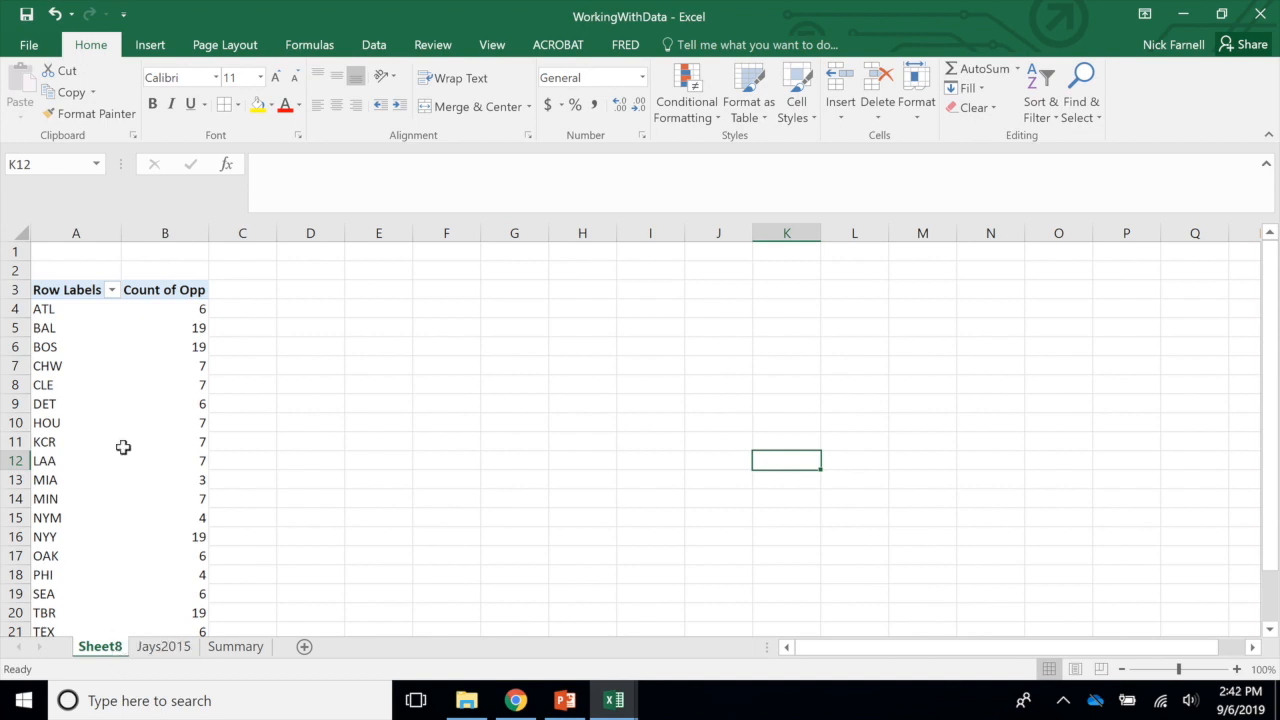
# Rename the worksheet holding the games-per-opponent PivotTable as Opponent
pyautogui.click(102, 647)
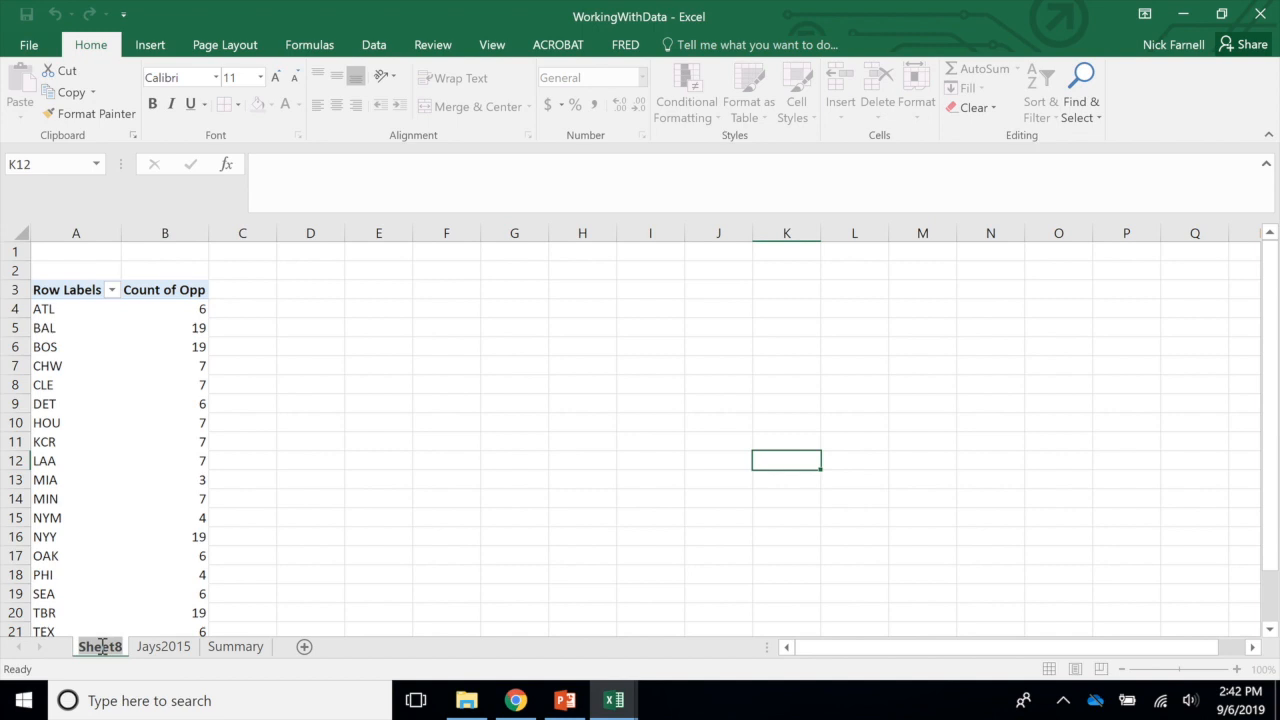
pyautogui.write('Opponent')
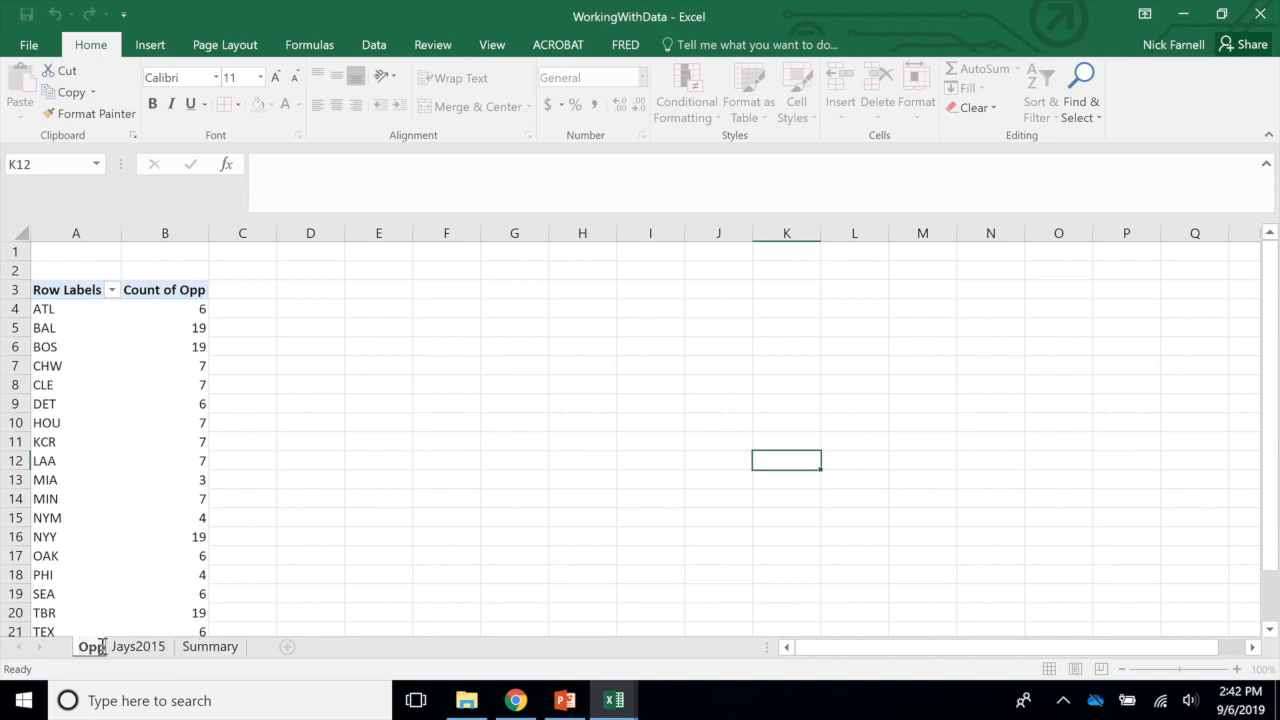
pyautogui.click(290, 514)
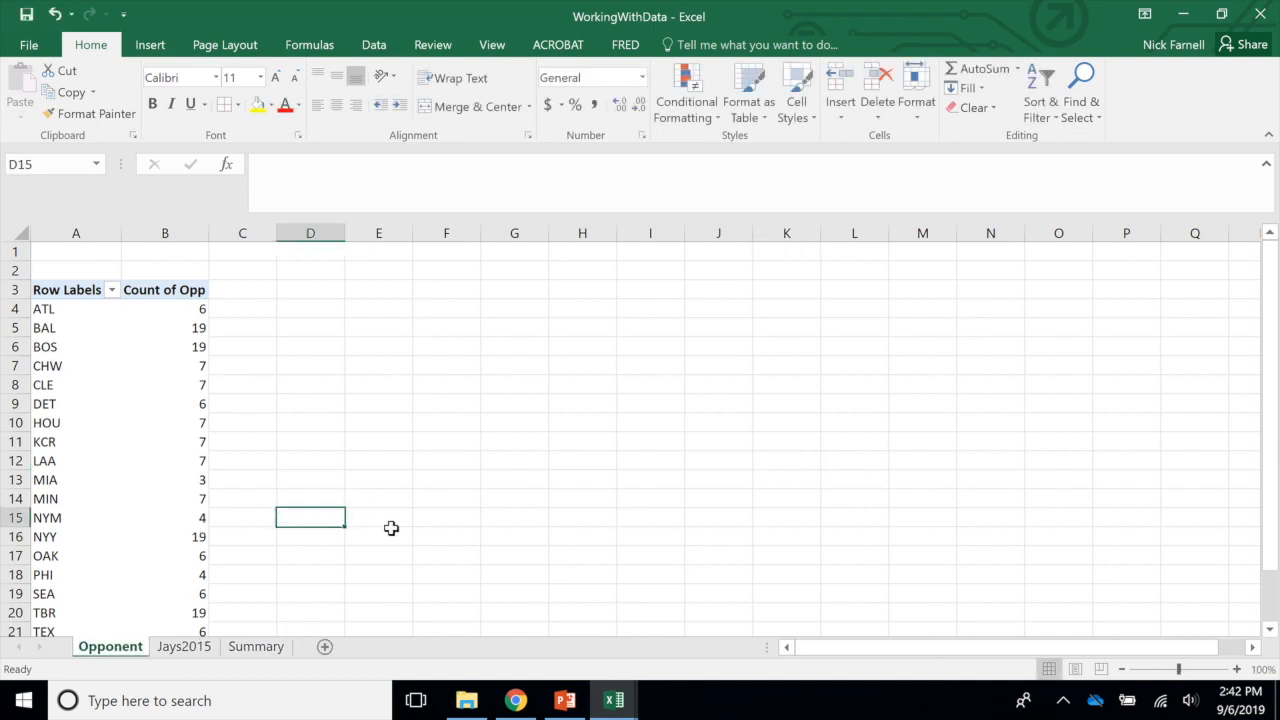
# Create another PivotTable on a new worksheet from the Jays2015 data range $A$1:$U$163
pyautogui.click(185, 648)
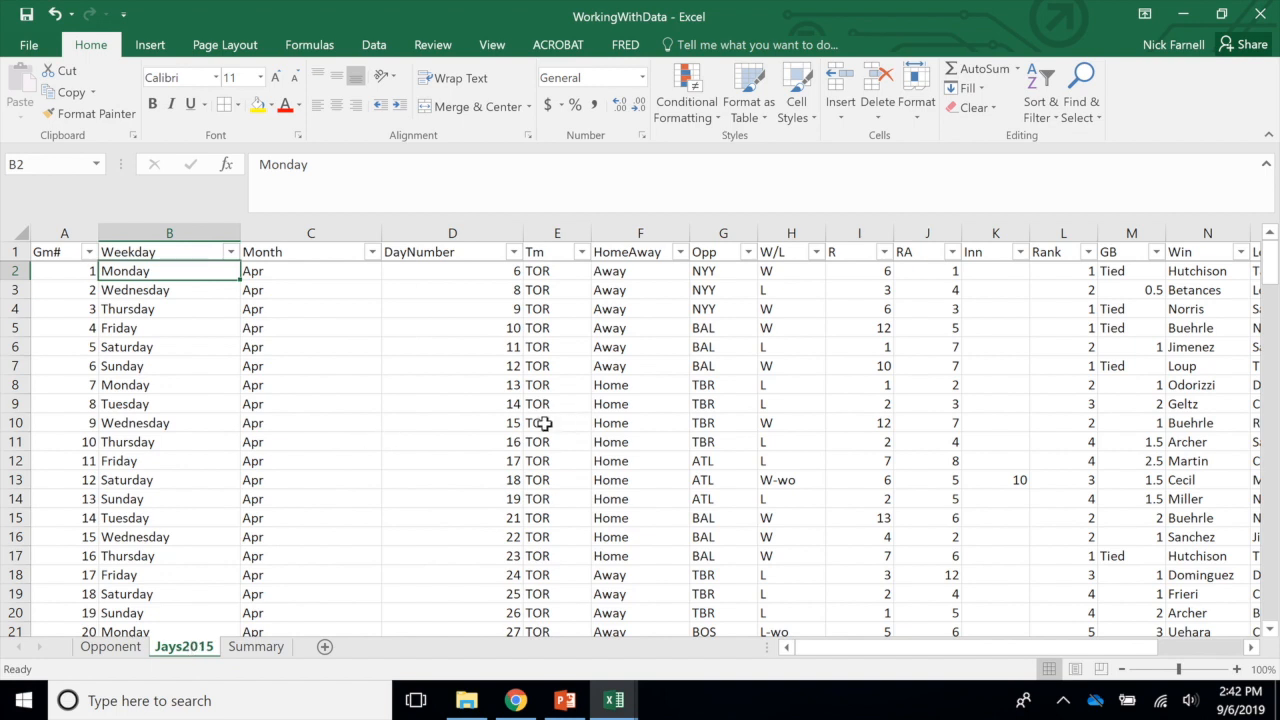
pyautogui.click(150, 46)
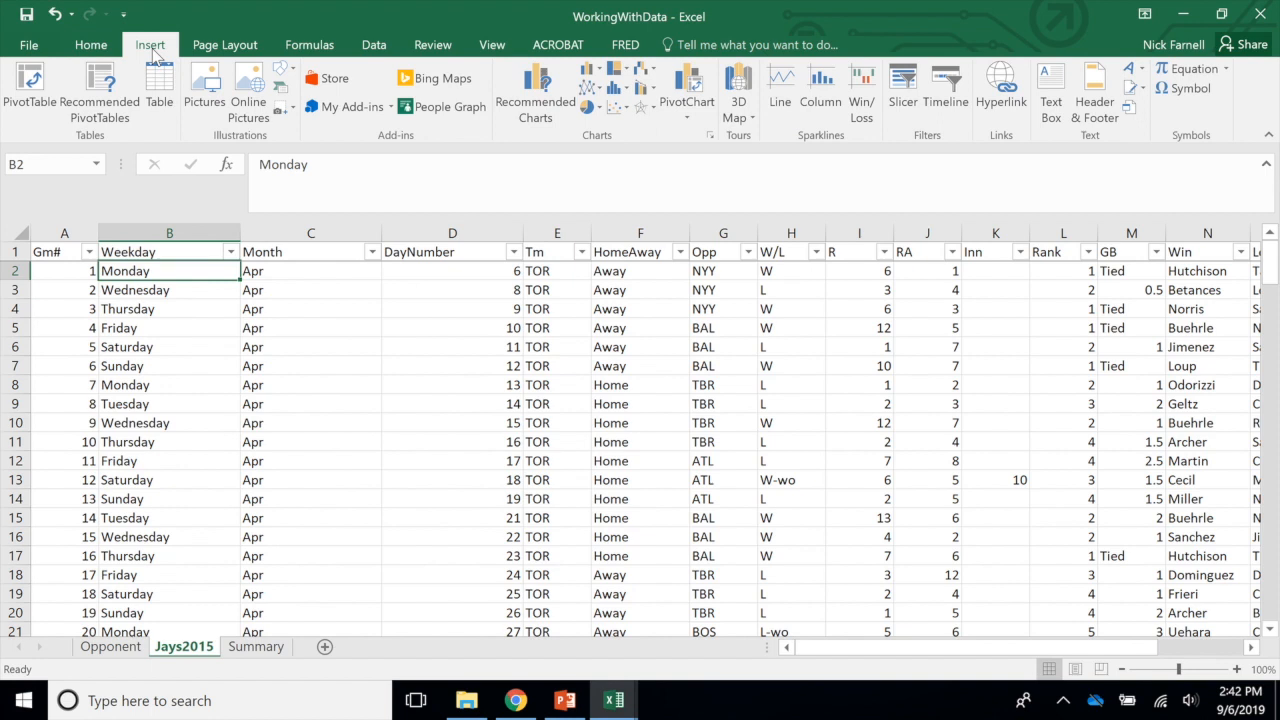
pyautogui.click(30, 88)
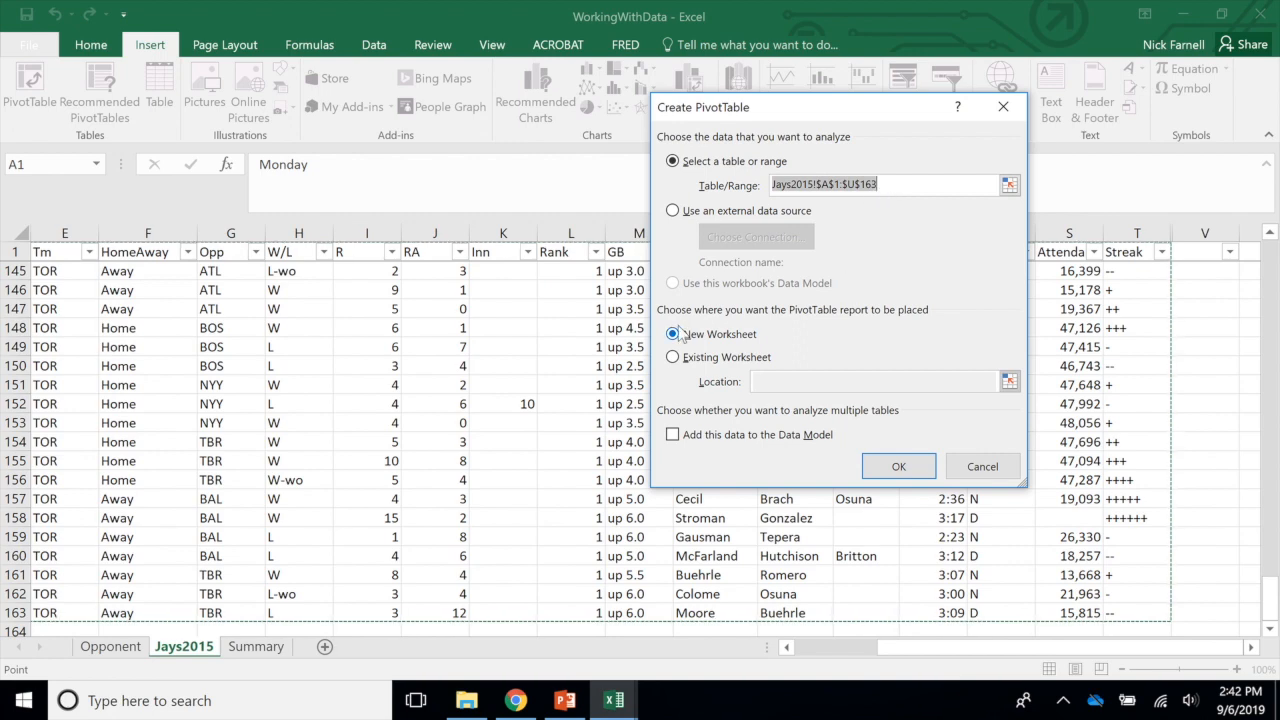
pyautogui.click(898, 468)
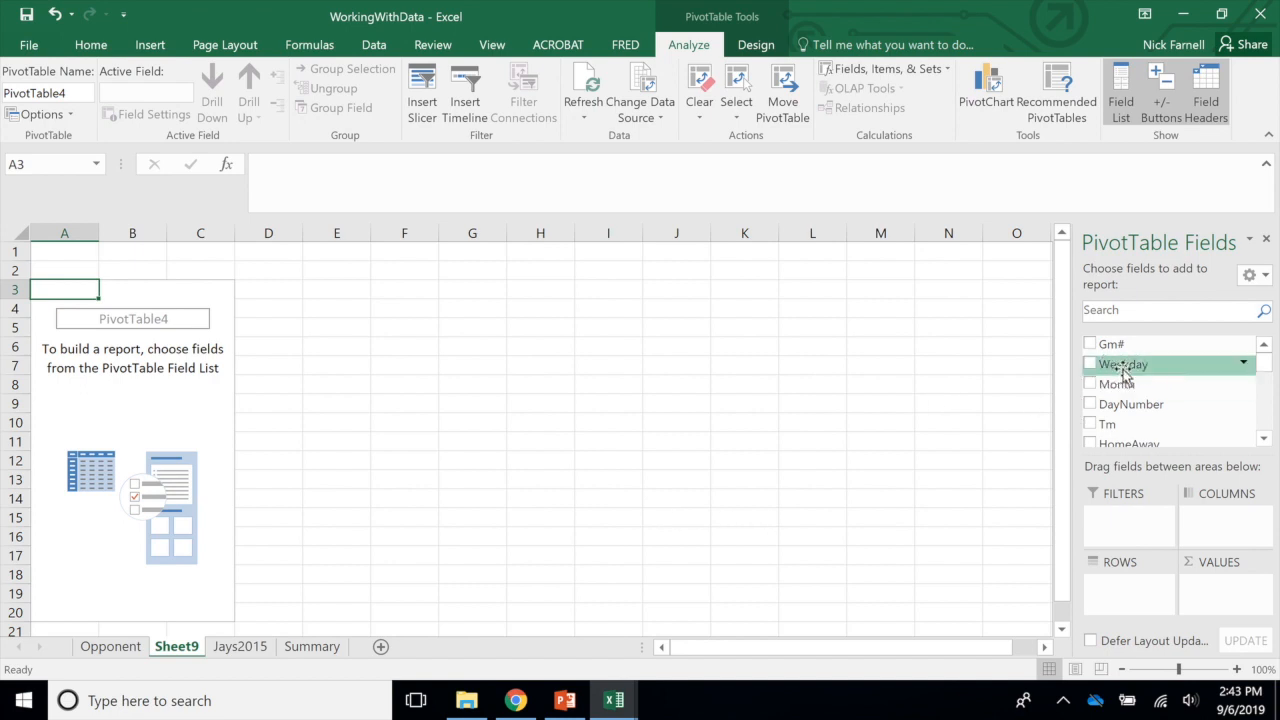
# Add the Weekday field to the new PivotTable's Rows area and the Attendance field to its Values area
pyautogui.moveTo(1124, 372); pyautogui.dragTo(1140, 580)
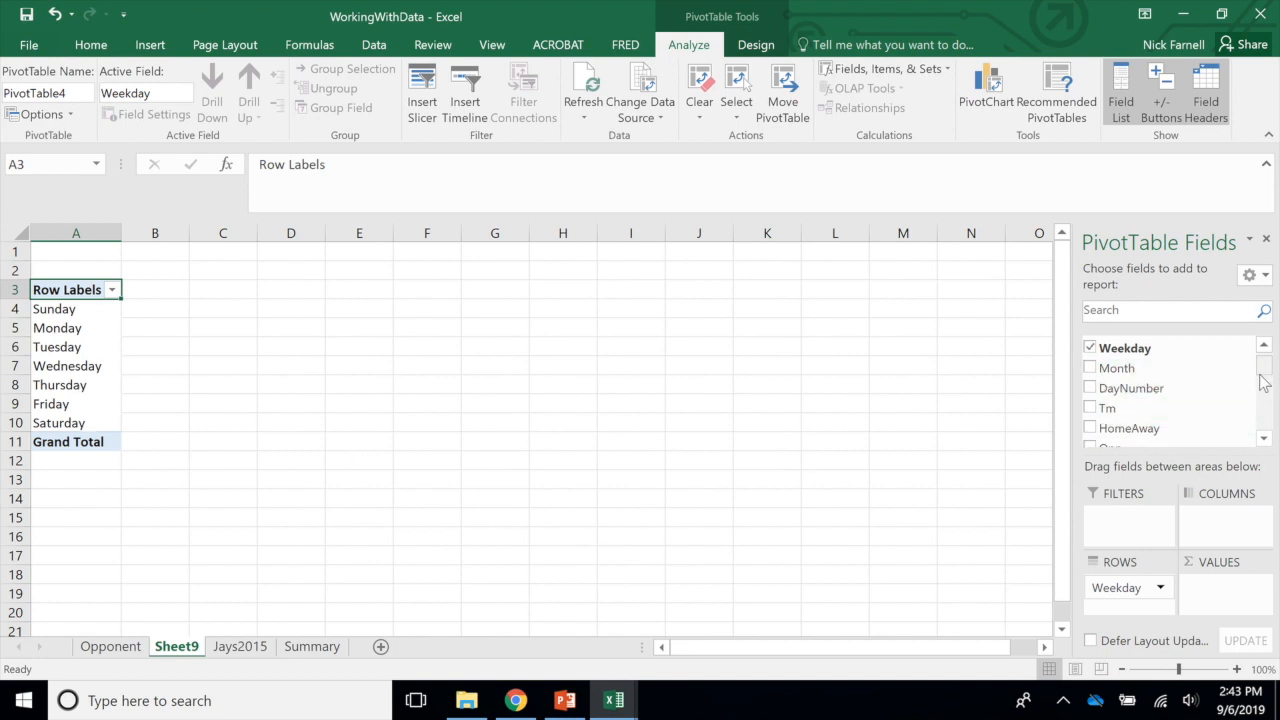
pyautogui.scroll(-3, 1262, 395)
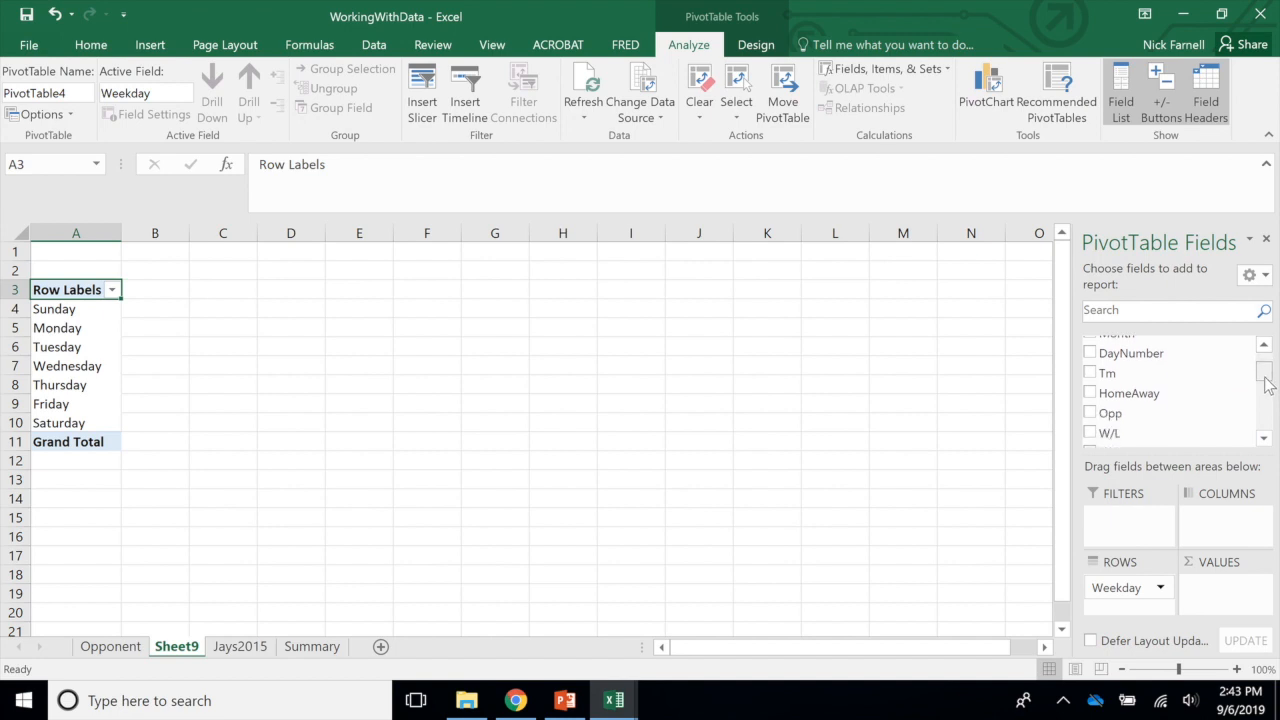
pyautogui.scroll(-3, 1265, 403)
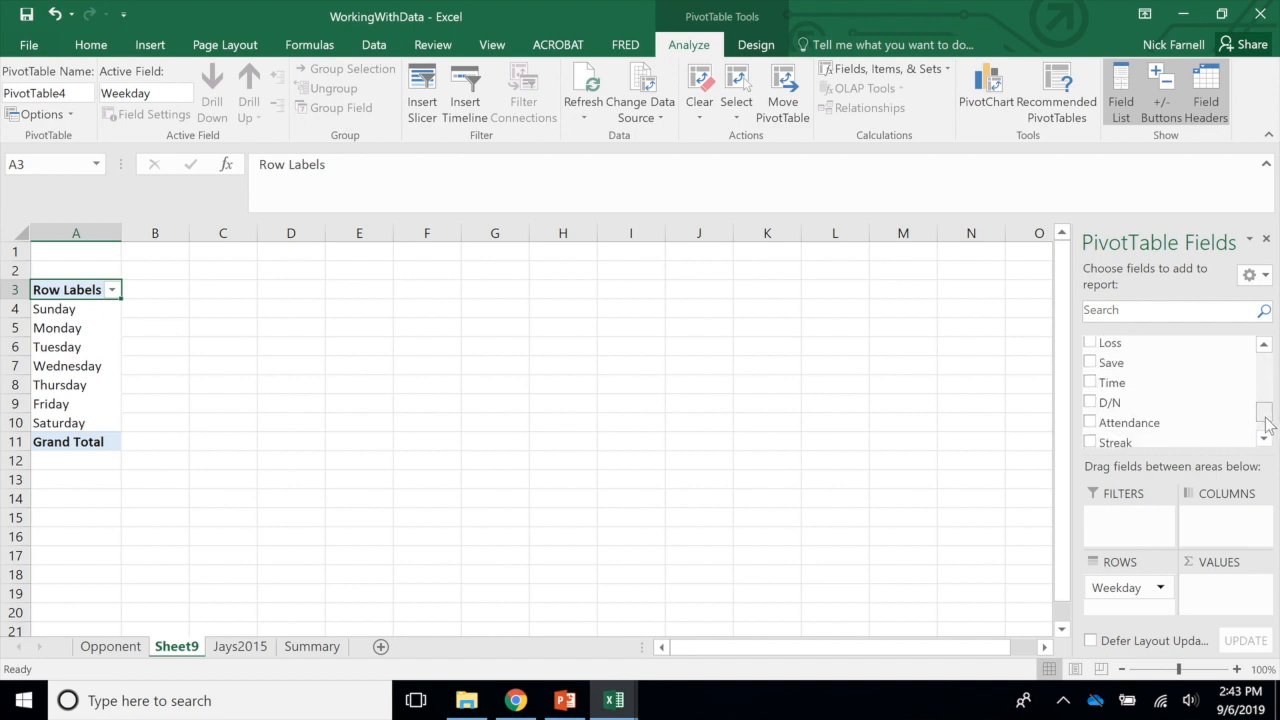
pyautogui.moveTo(1129, 415); pyautogui.dragTo(1228, 594)
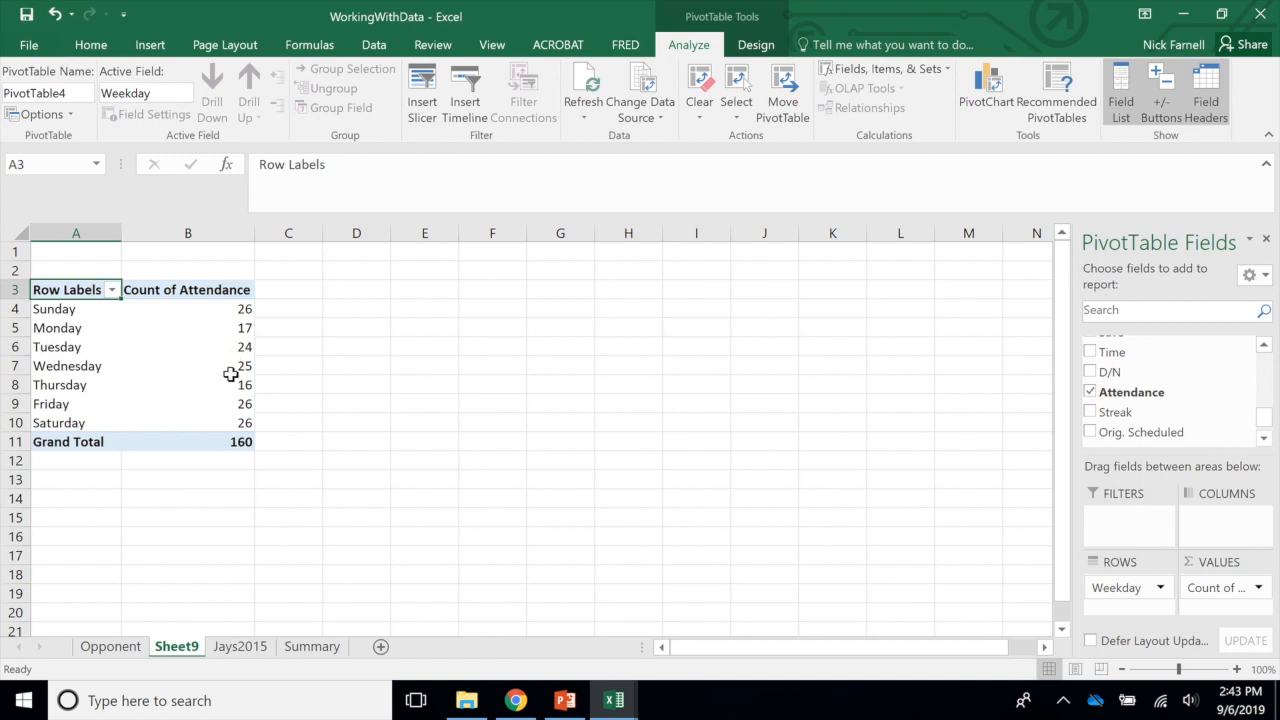
# Summarize the PivotTable's Attendance values by Average instead of Count
pyautogui.moveTo(225, 309)
pyautogui.moveTo(90, 330)
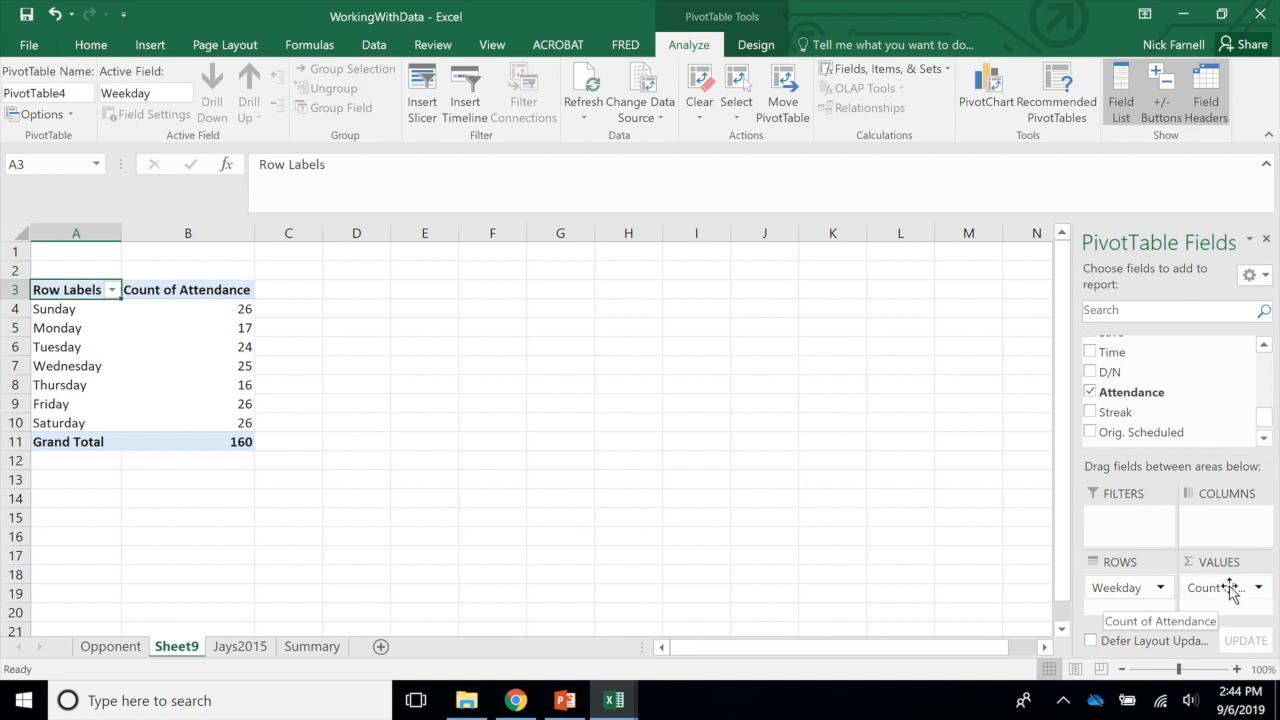
pyautogui.click(1259, 588)
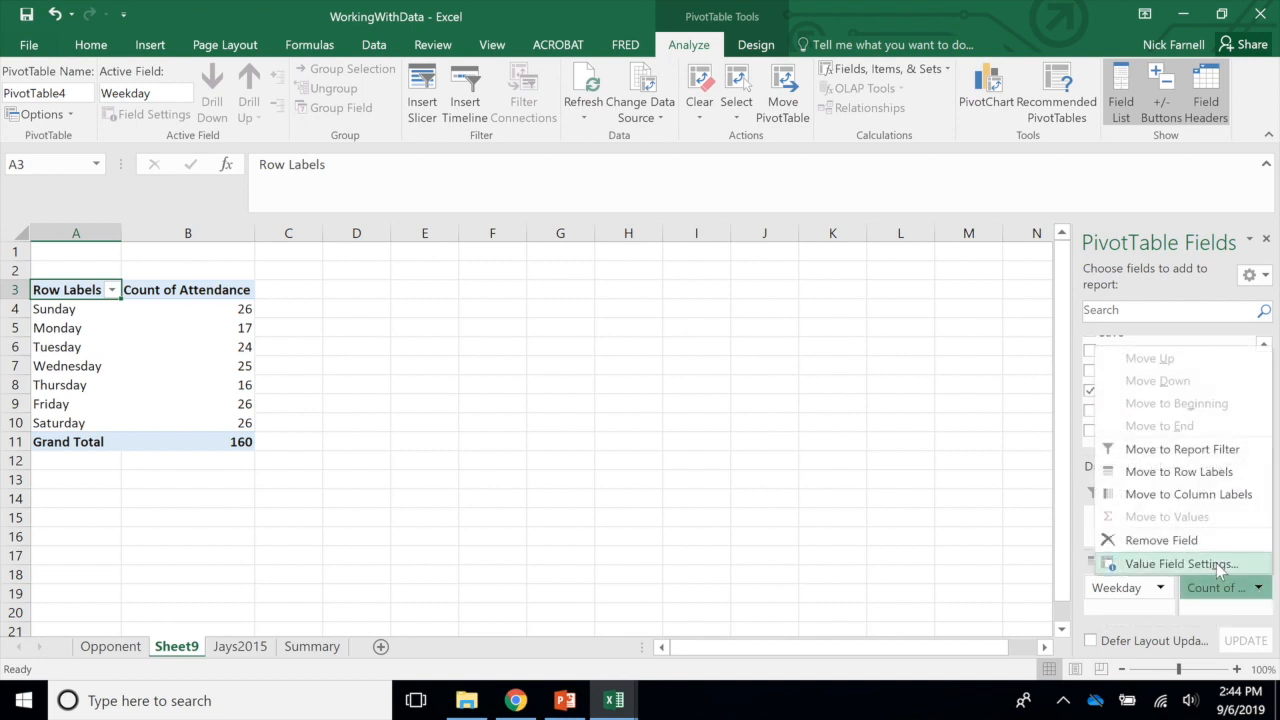
pyautogui.click(1180, 564)
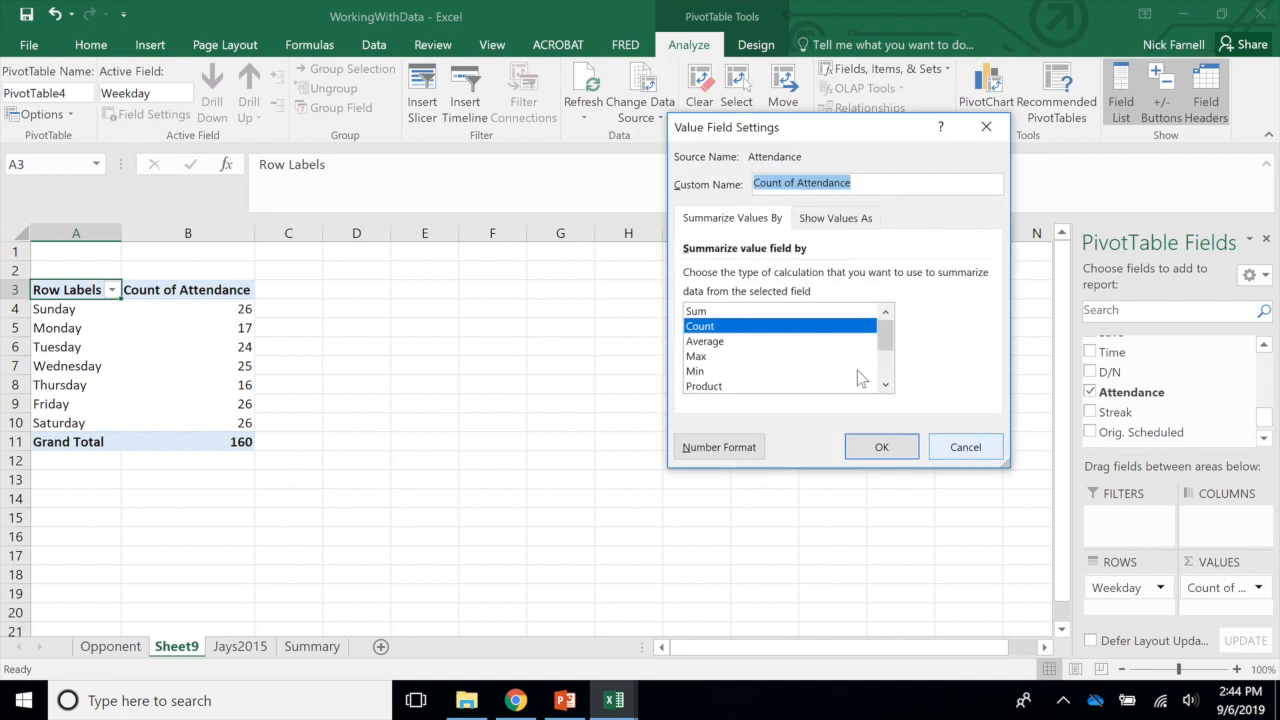
pyautogui.click(712, 341)
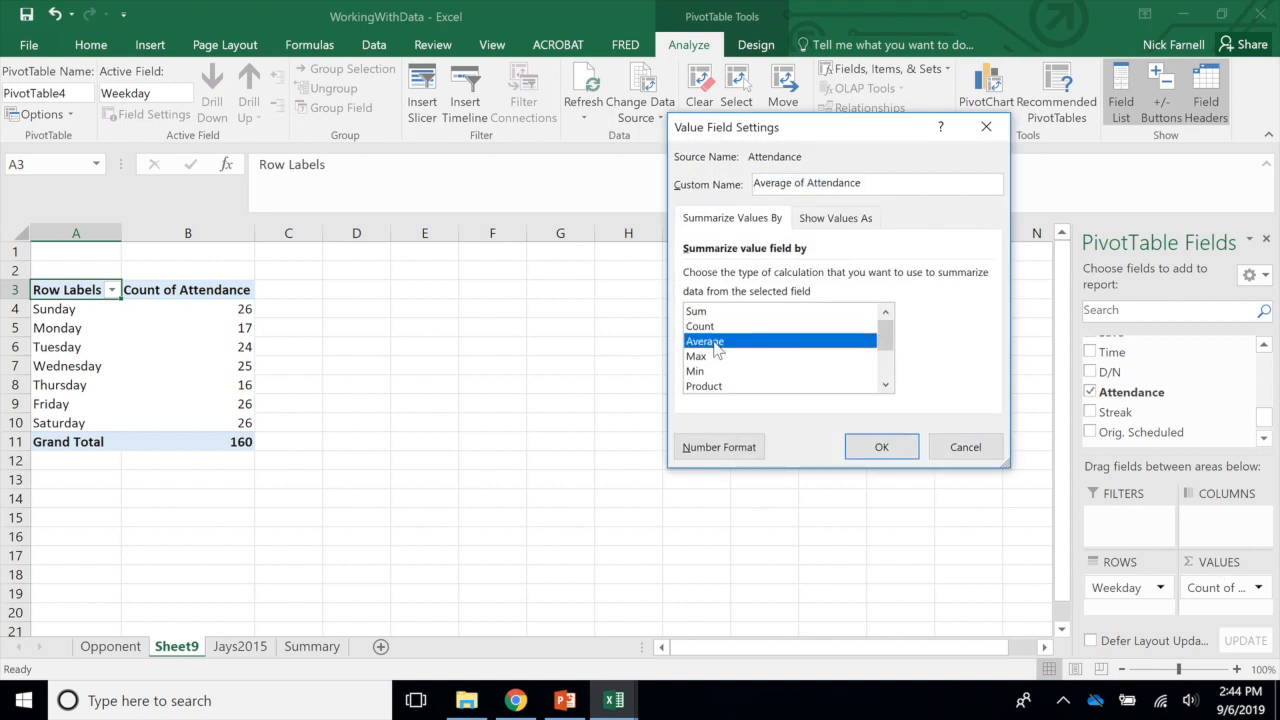
pyautogui.click(882, 449)
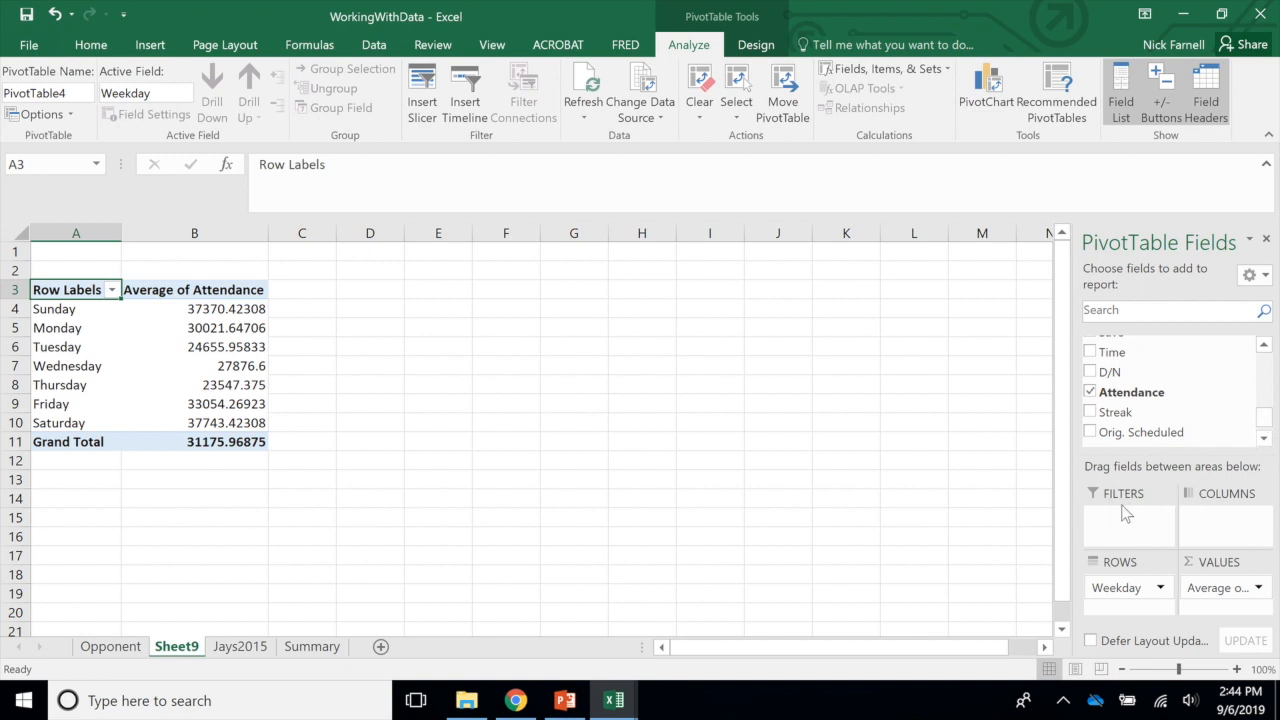
# Add the HomeAway field as a report filter on the weekday PivotTable and filter it to Away games
pyautogui.moveTo(1266, 420); pyautogui.dragTo(1254, 383)
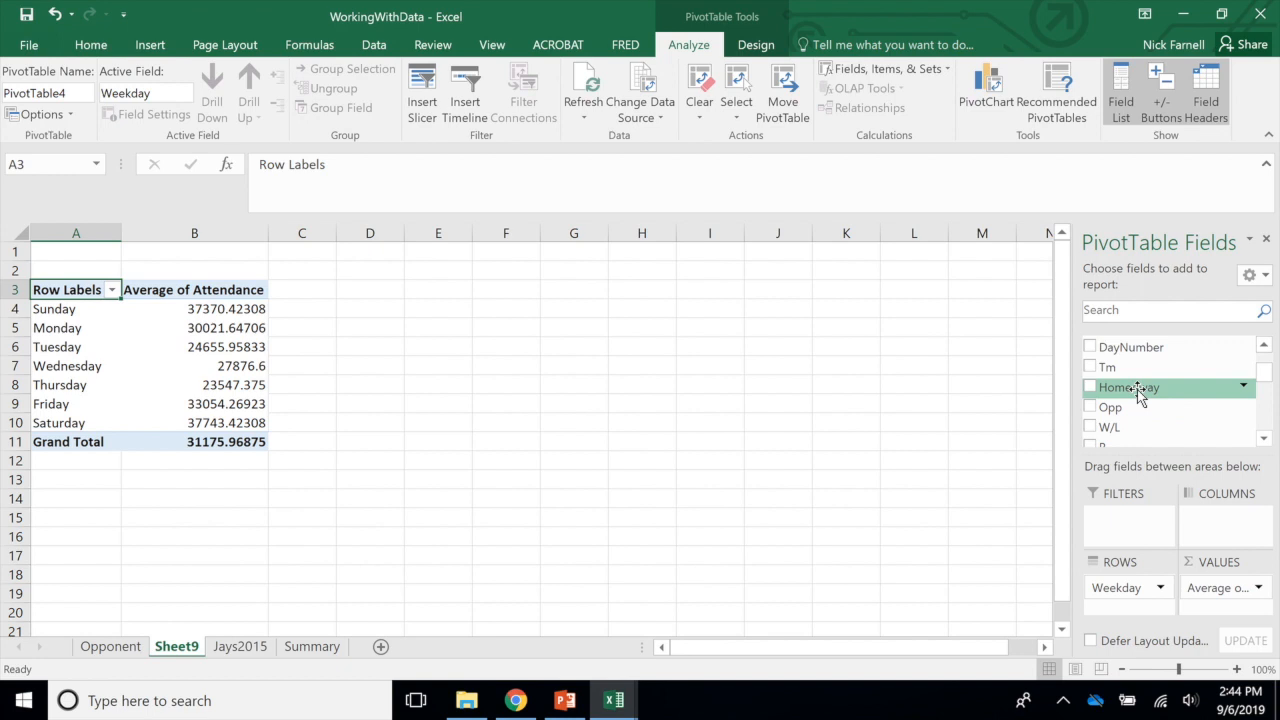
pyautogui.moveTo(1138, 393); pyautogui.dragTo(1132, 522)
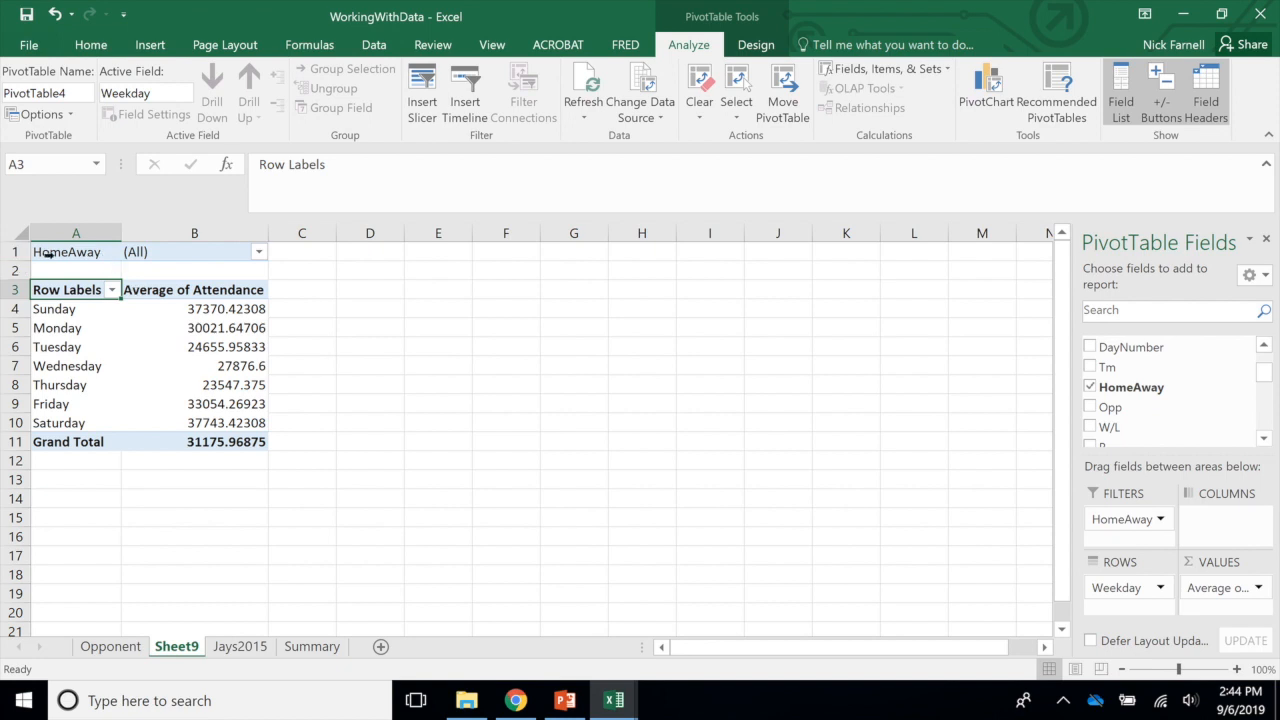
pyautogui.click(258, 252)
pyautogui.click(70, 317)
pyautogui.click(152, 414)
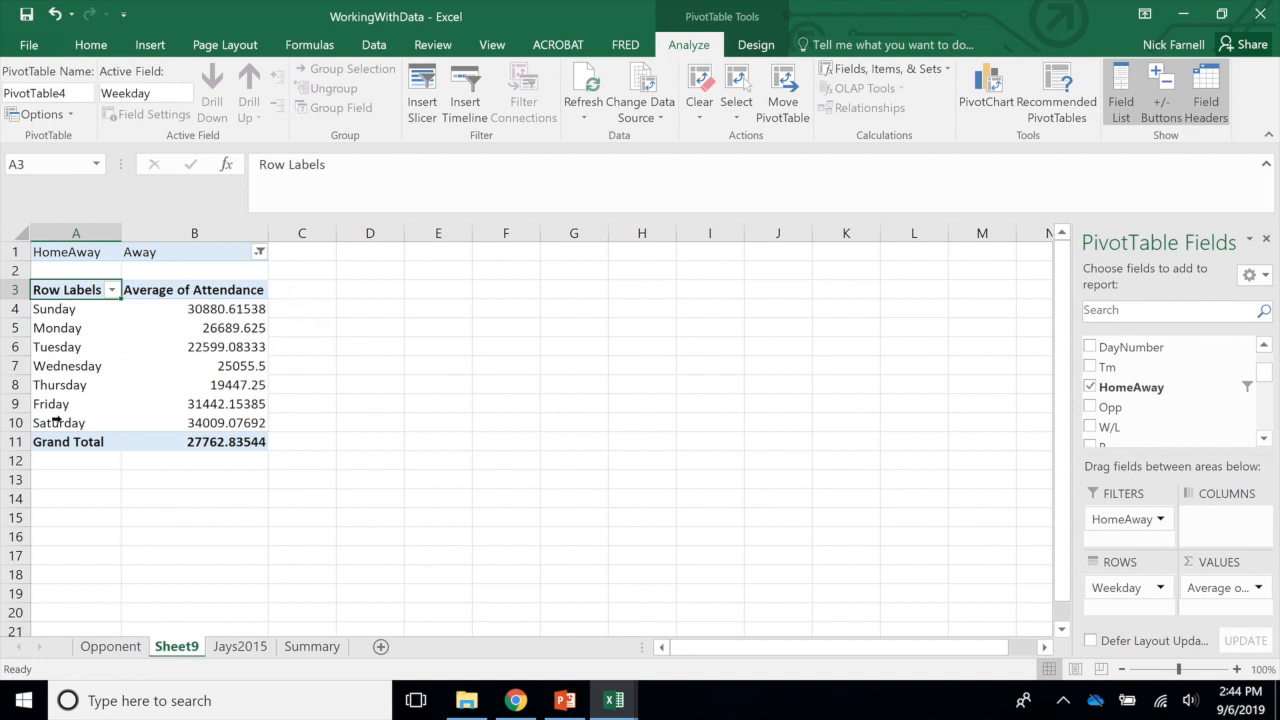
# Switch the HomeAway filter to Home and look over the average attendance by weekday
pyautogui.click(259, 252)
pyautogui.click(61, 330)
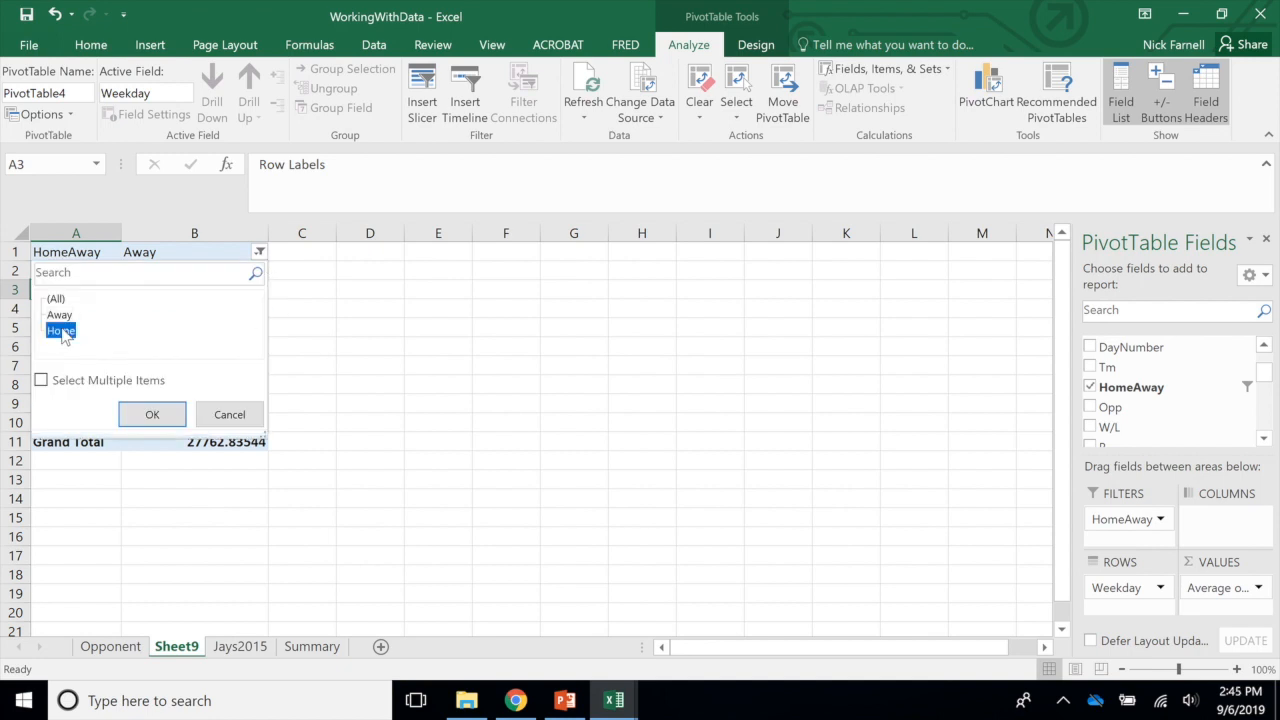
pyautogui.click(137, 410)
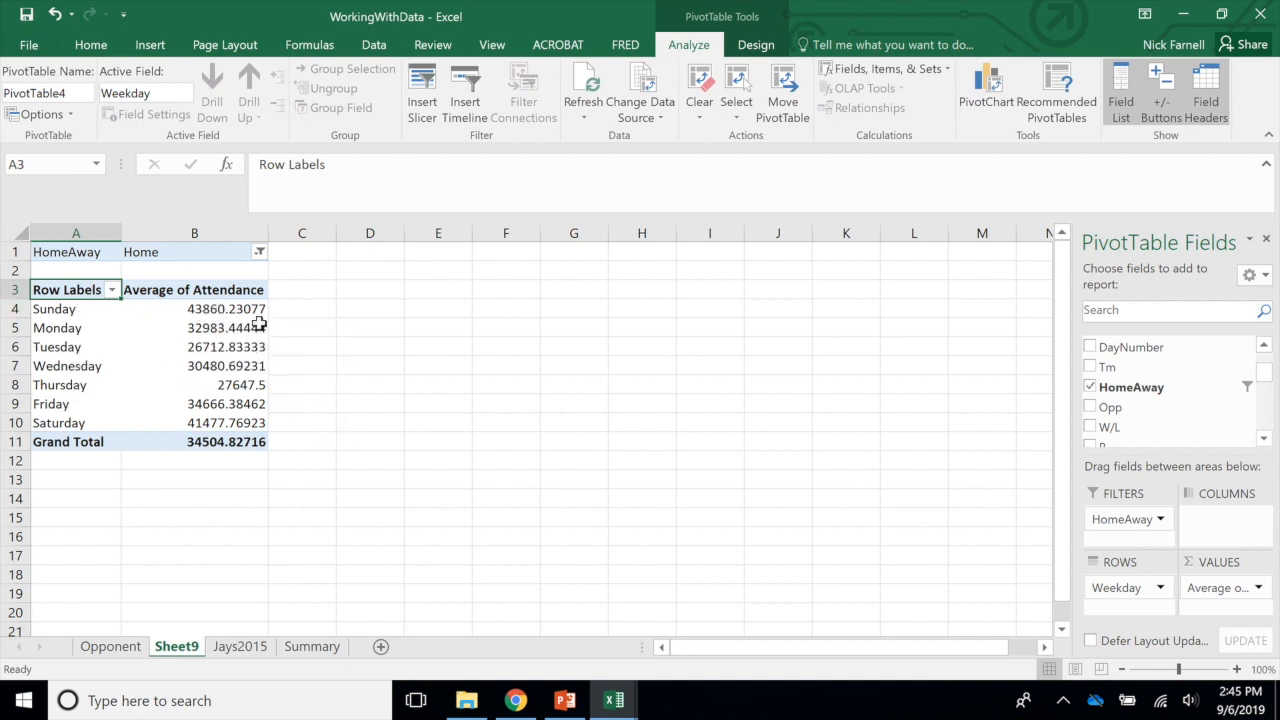
pyautogui.moveTo(265, 312)
# Rename the weekday PivotTable's worksheet as WeekdayAttendance
pyautogui.doubleClick(184, 654)
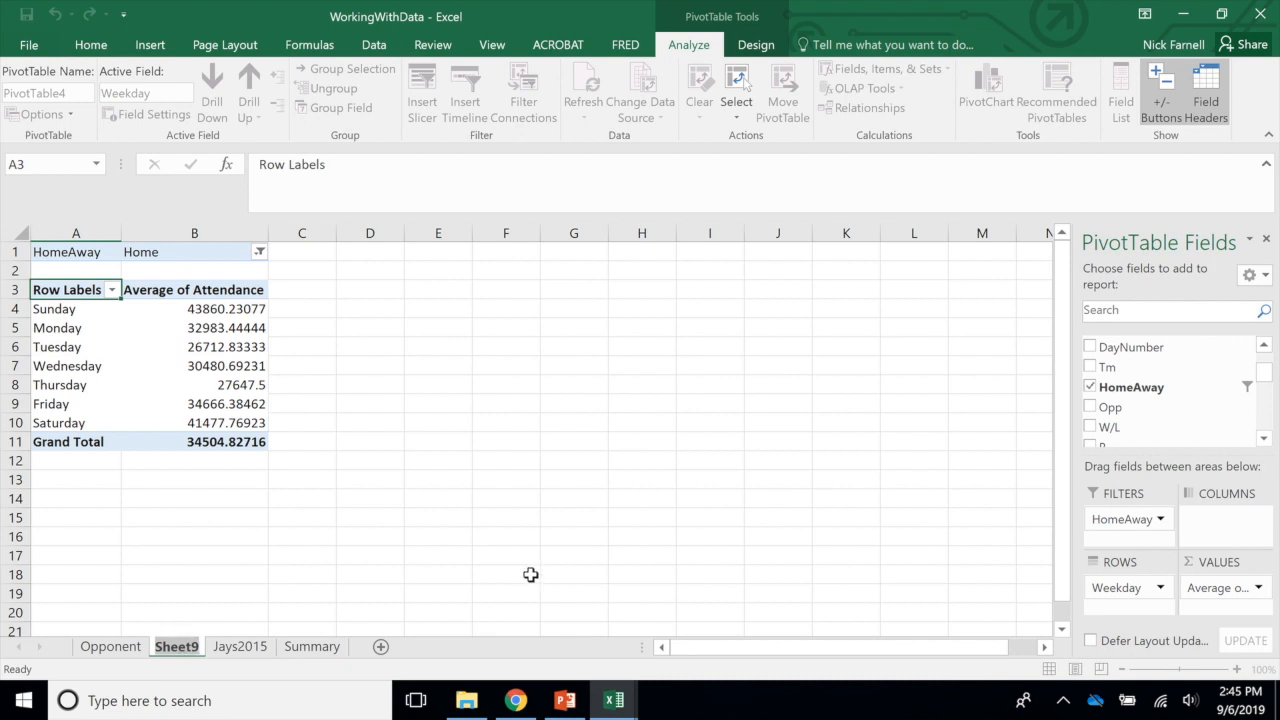
pyautogui.write('Weekdaay')
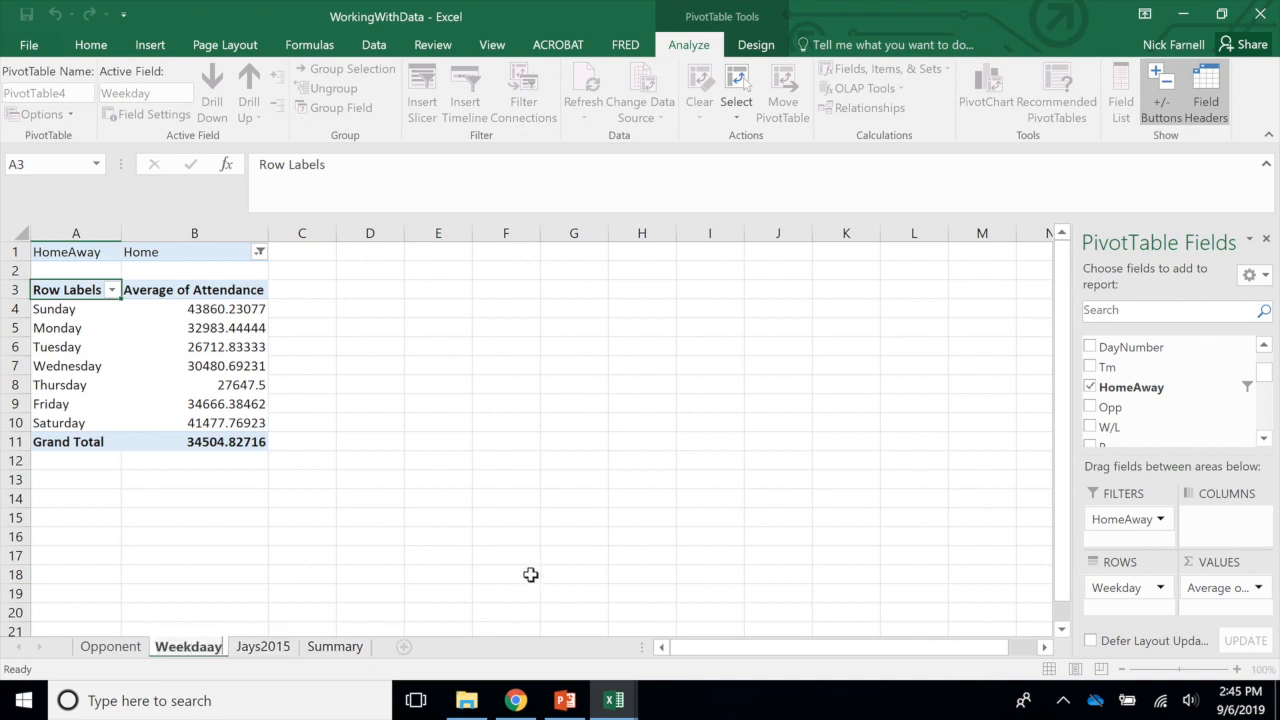
pyautogui.press('BackSpace')
pyautogui.press('BackSpace')
pyautogui.write('yAt')
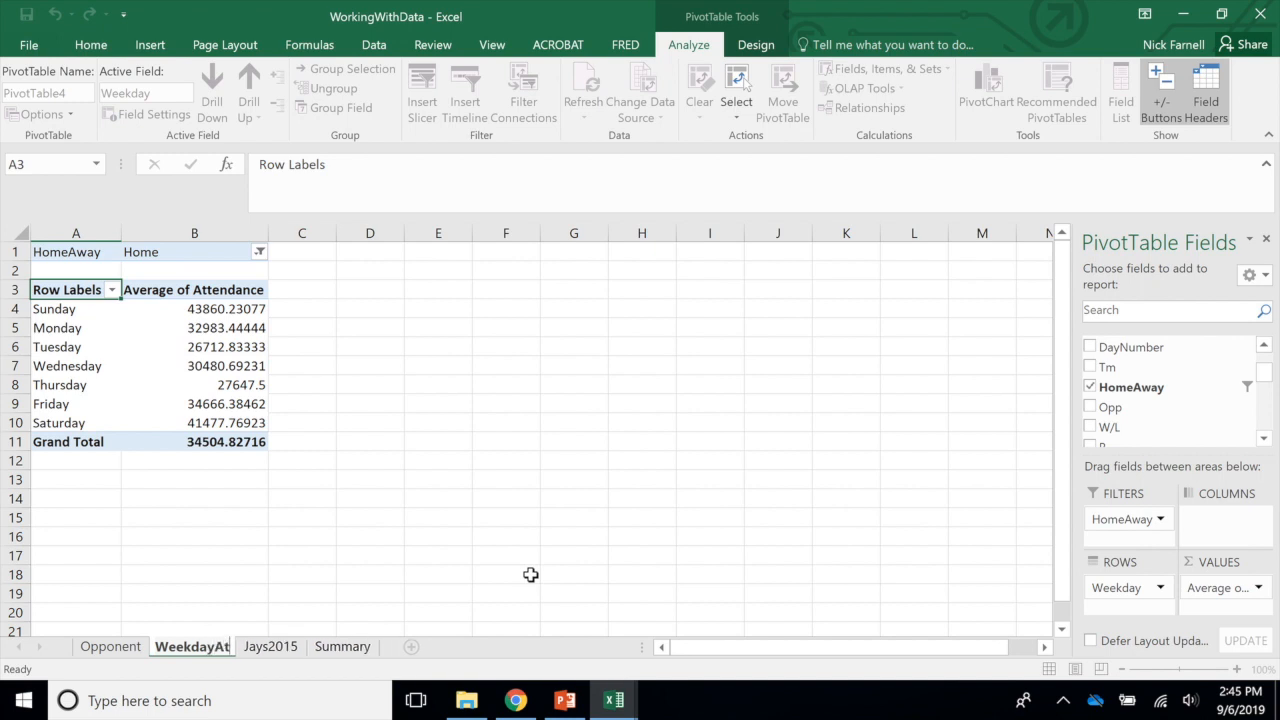
pyautogui.write('tendance')
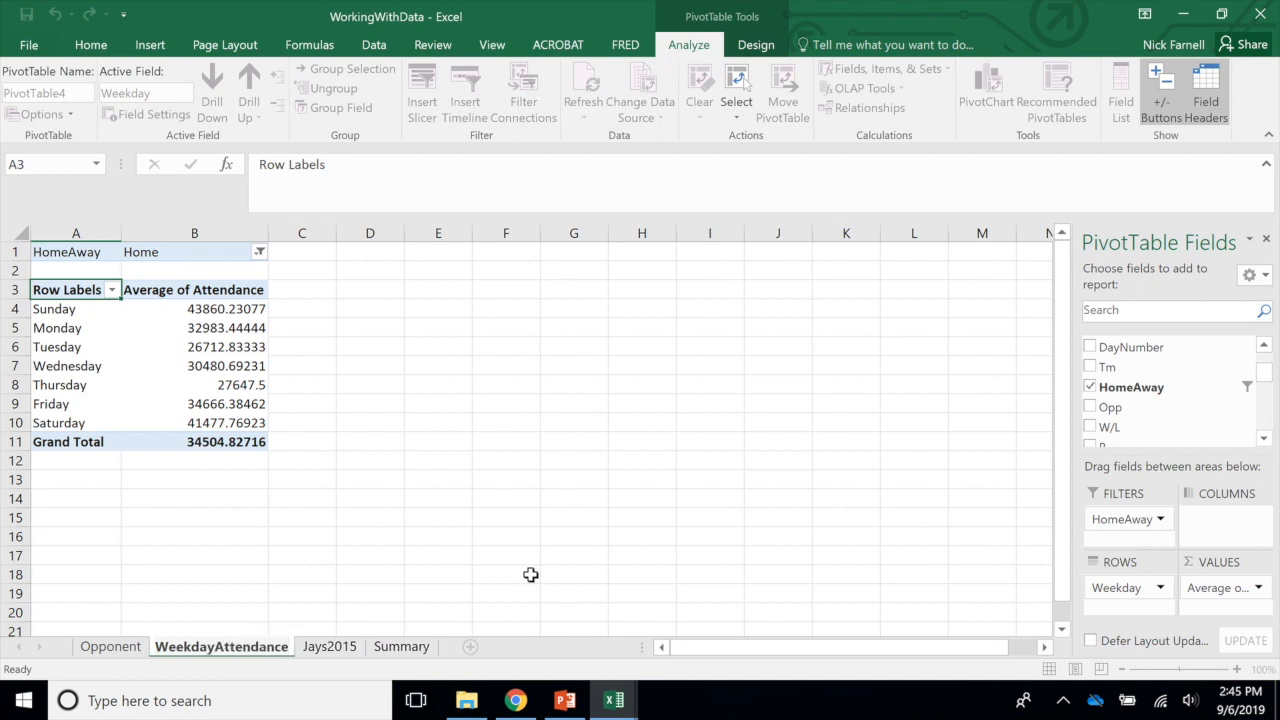
pyautogui.click(370, 479)
# Reorder the worksheets so that Summary comes first and Jays2015 second, ahead of Opponent and WeekdayAttendance
pyautogui.click(110, 646)
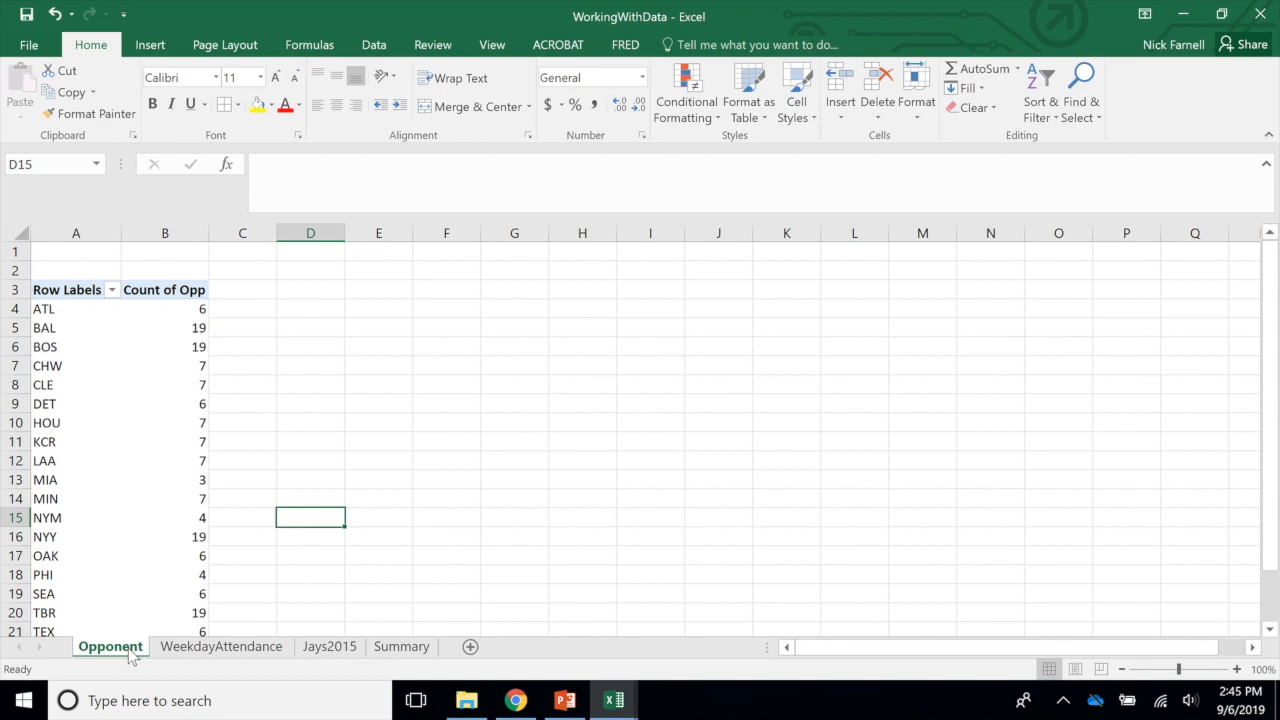
pyautogui.click(338, 648)
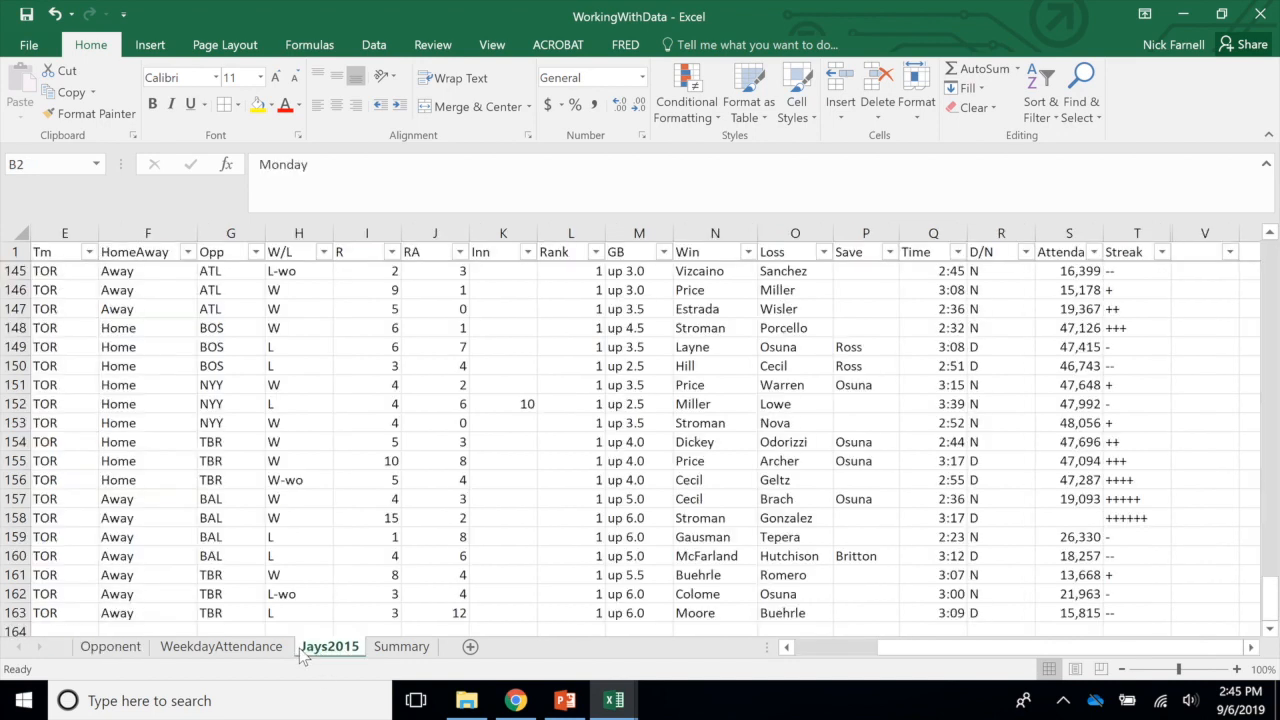
pyautogui.moveTo(103, 640); pyautogui.dragTo(98, 641)
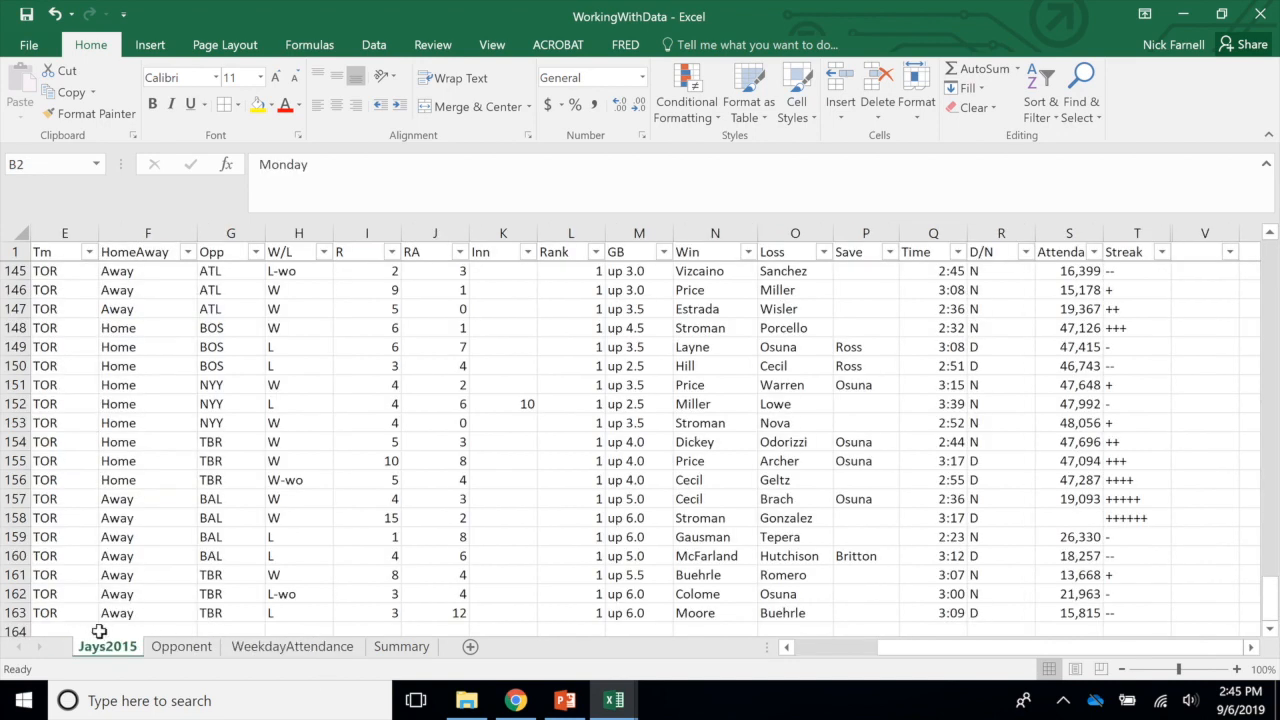
pyautogui.click(405, 648)
pyautogui.moveTo(90, 630); pyautogui.dragTo(76, 633)
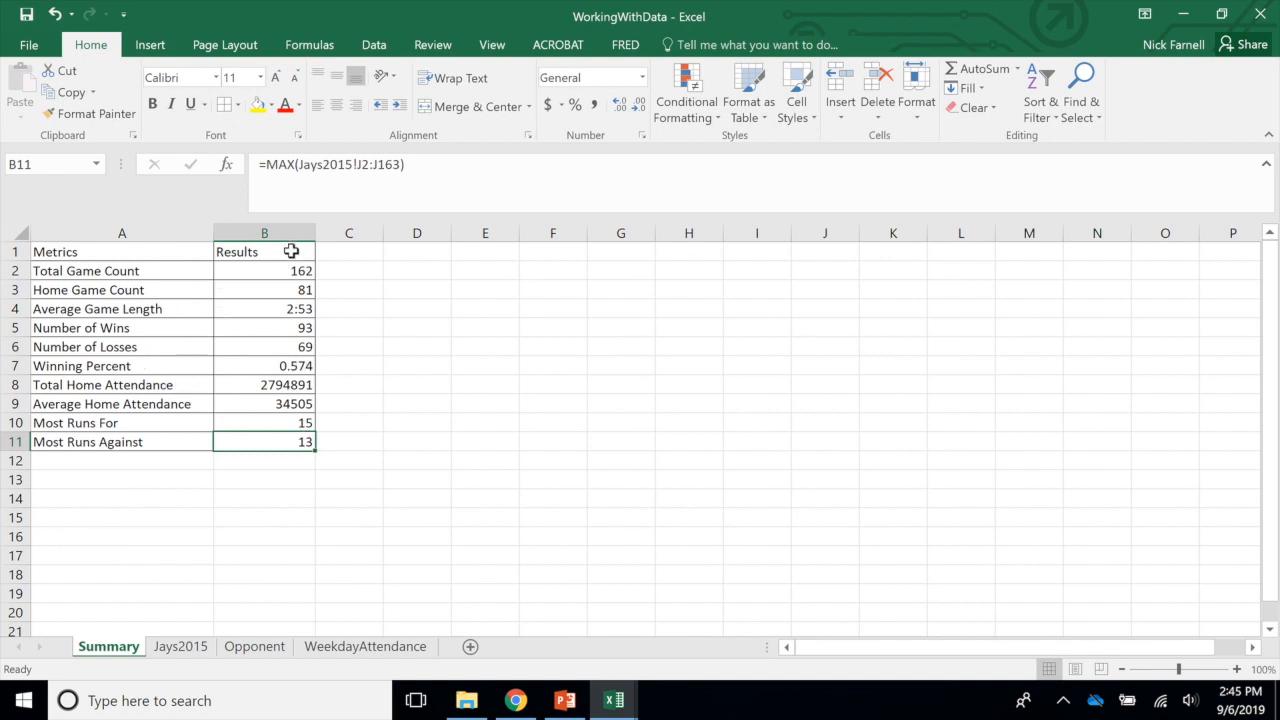
# Format the Summary header cells A1:B1 with a light blue fill, bold text and font size 14
pyautogui.moveTo(297, 251); pyautogui.dragTo(166, 251)
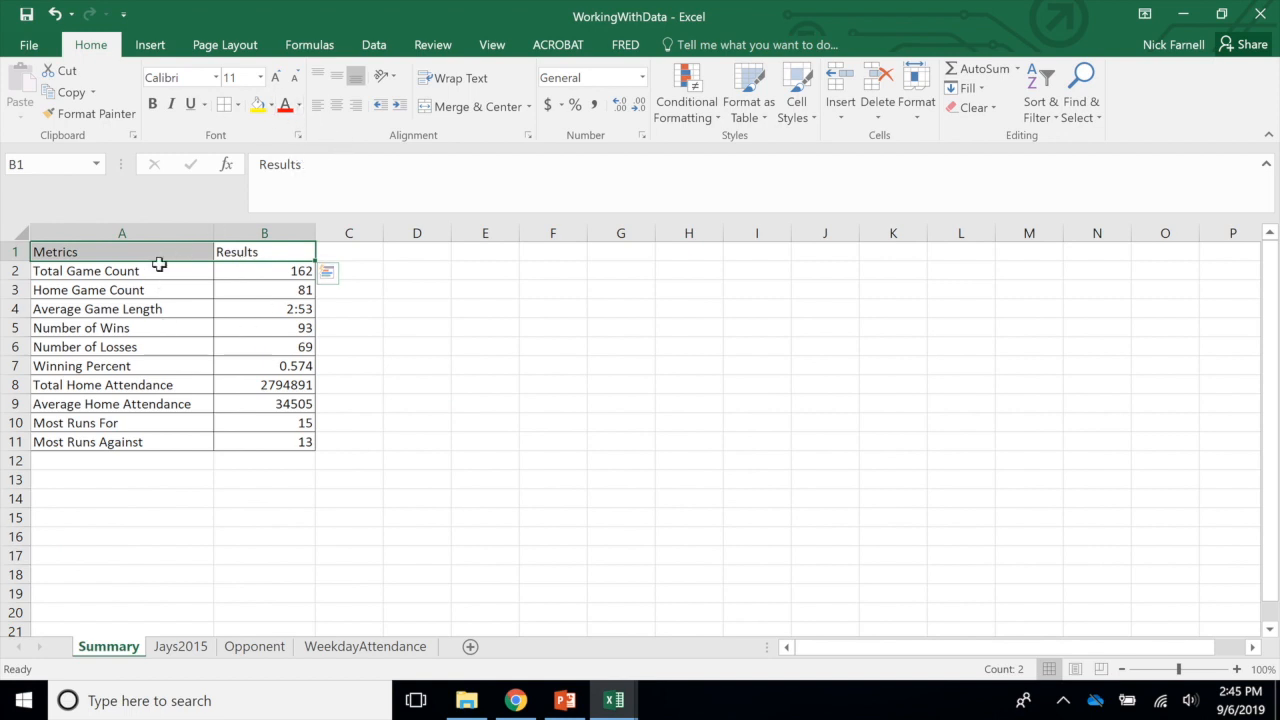
pyautogui.click(271, 104)
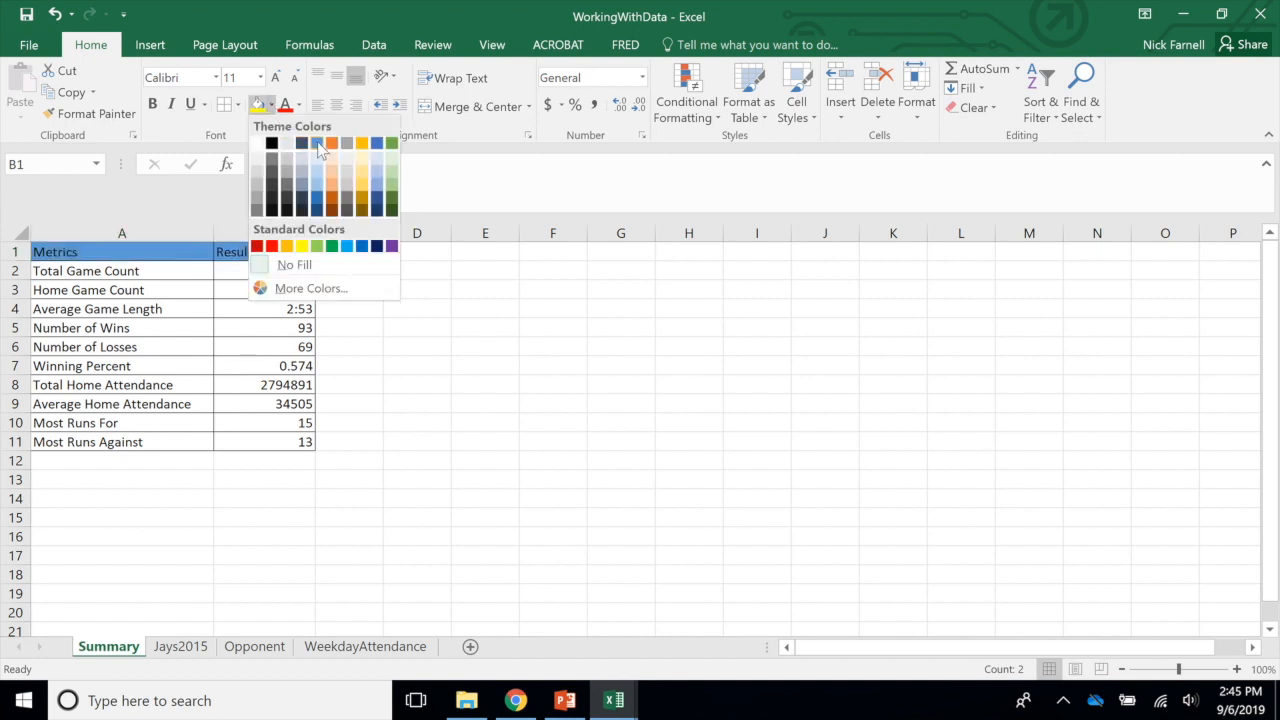
pyautogui.click(316, 157)
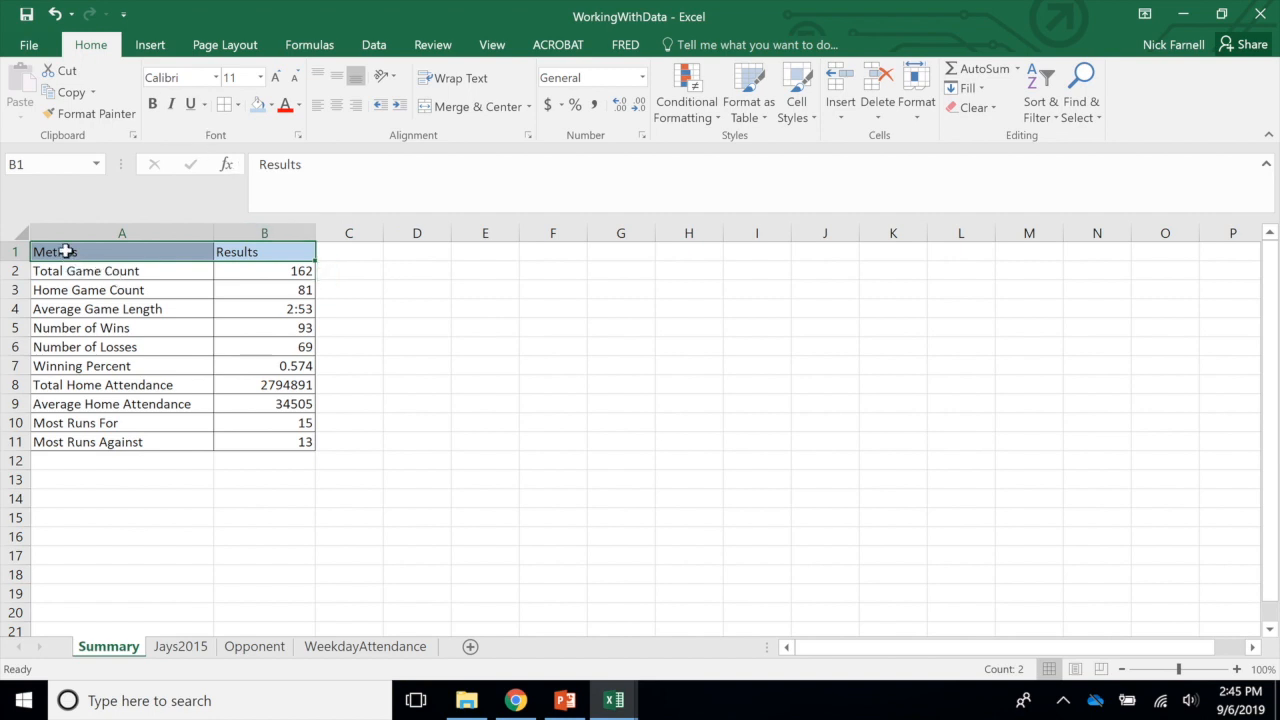
pyautogui.click(152, 104)
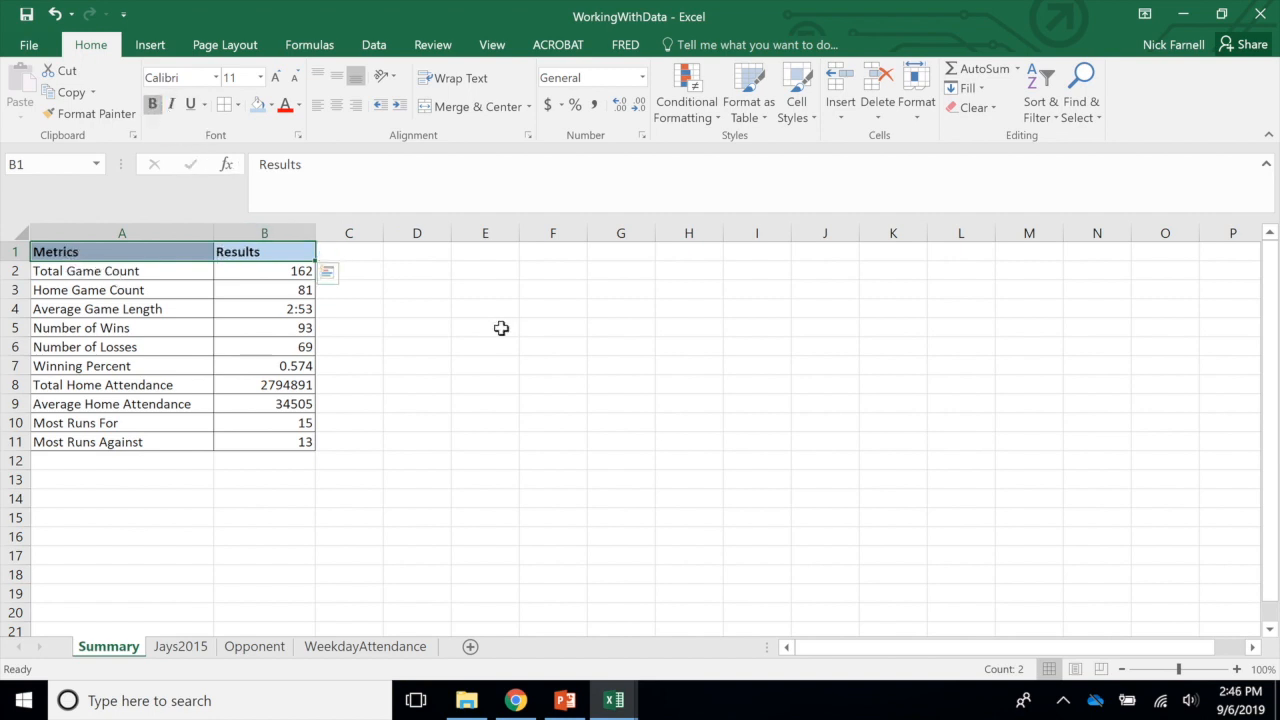
pyautogui.click(260, 77)
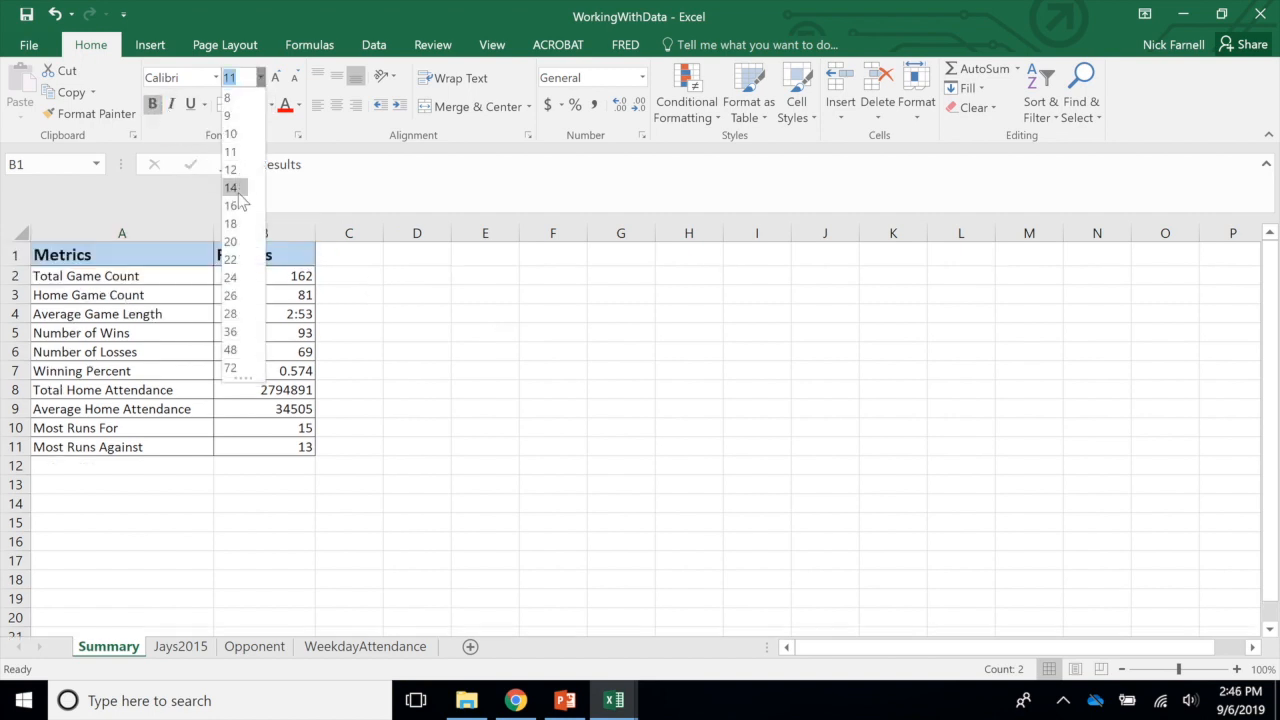
pyautogui.press('Escape')
pyautogui.click(403, 332)
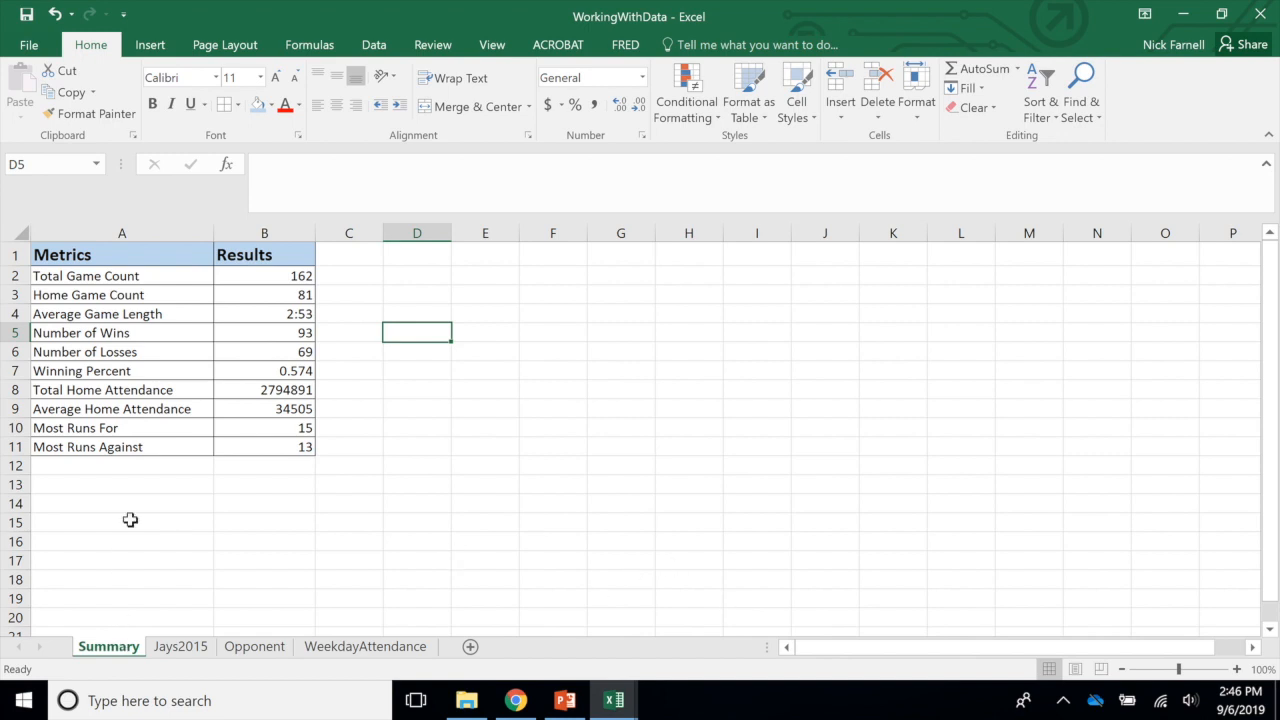
# Review the finished workbook: the Summary metrics, the Jays2015 game data, and the Opponent and WeekdayAttendance PivotTables
pyautogui.click(297, 279)
pyautogui.click(296, 295)
pyautogui.click(296, 314)
pyautogui.click(390, 332)
pyautogui.click(182, 646)
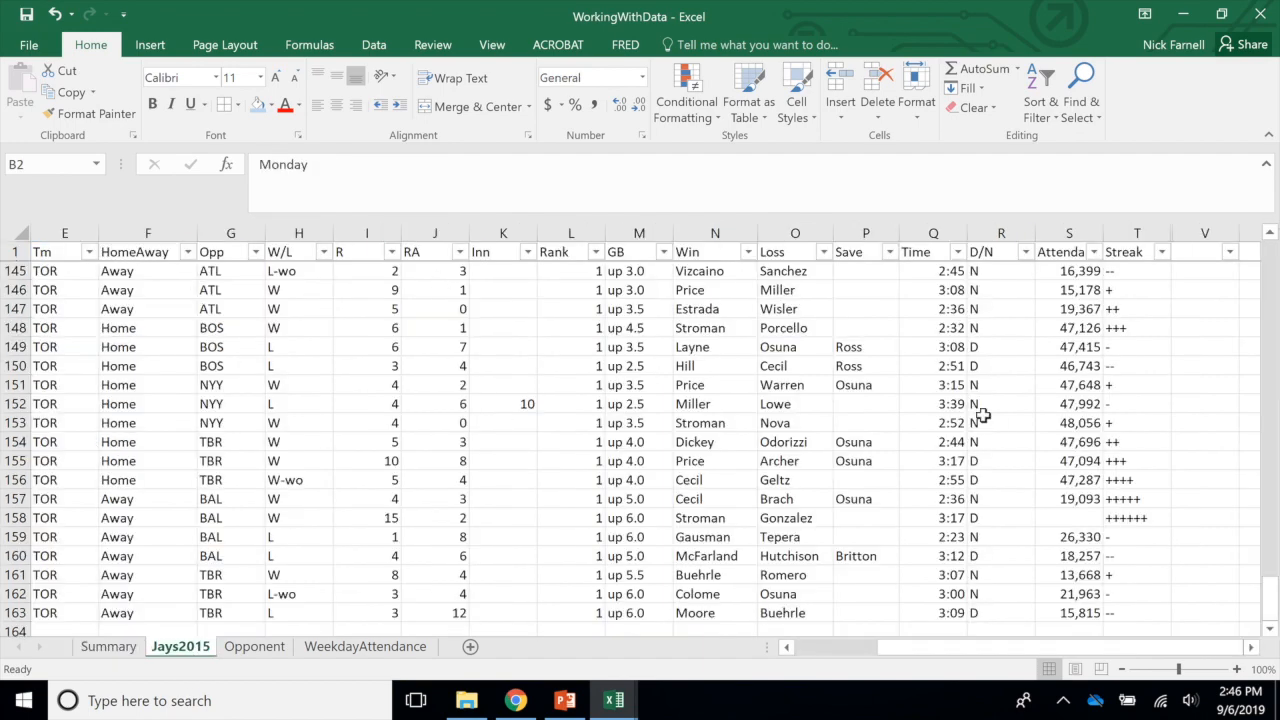
pyautogui.click(254, 648)
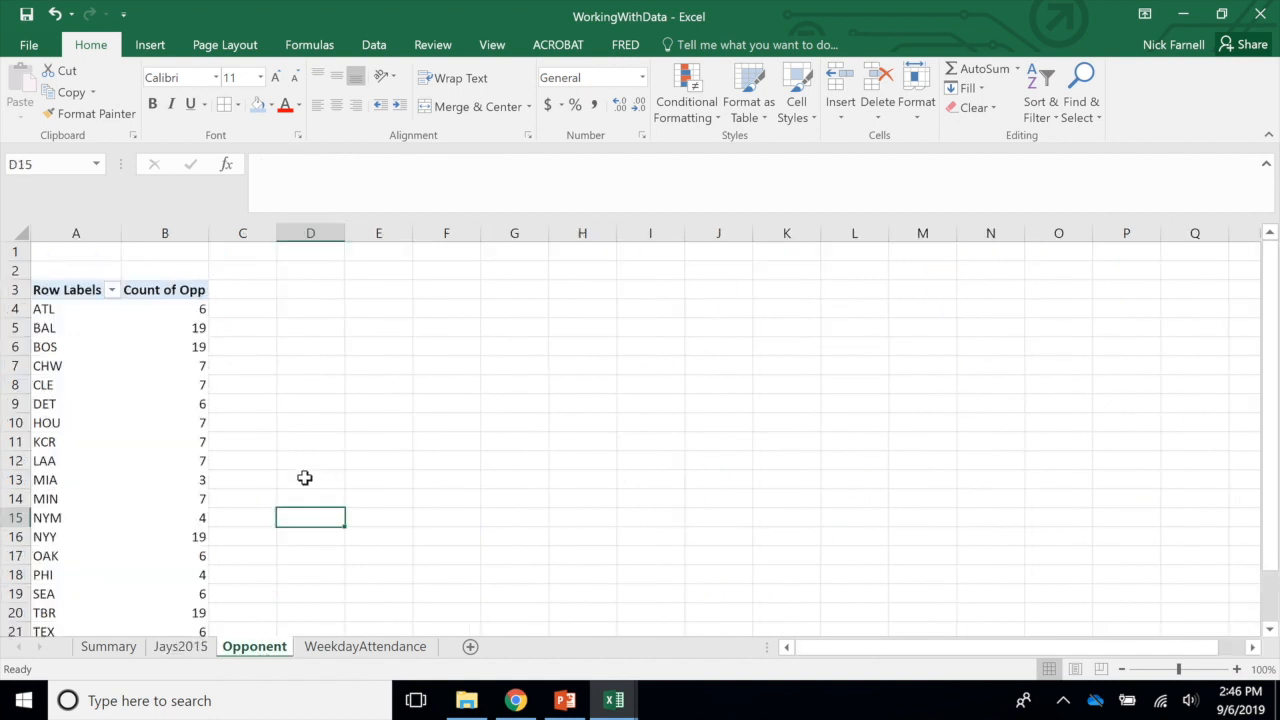
pyautogui.click(368, 648)
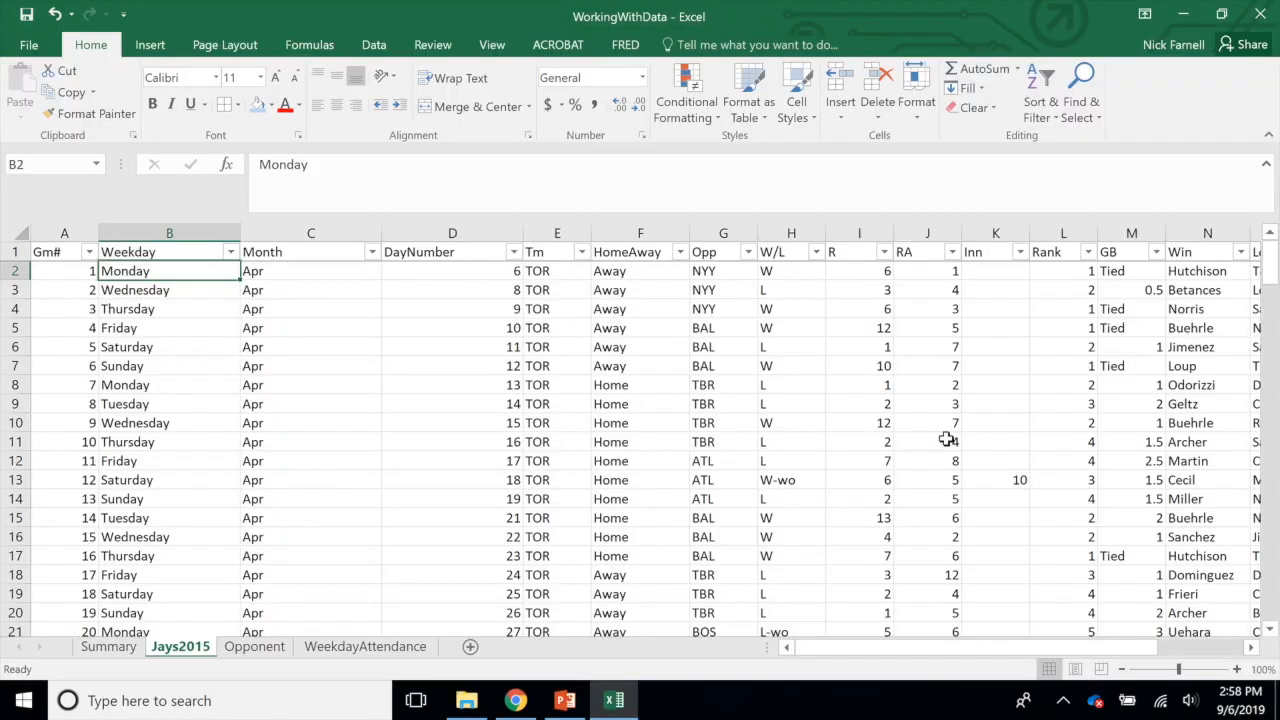
# Switch to Chrome to view the source Team Game-by-Game Schedule on baseball-reference.com, and return to the Jays2015 data in Excel
pyautogui.click(516, 702)
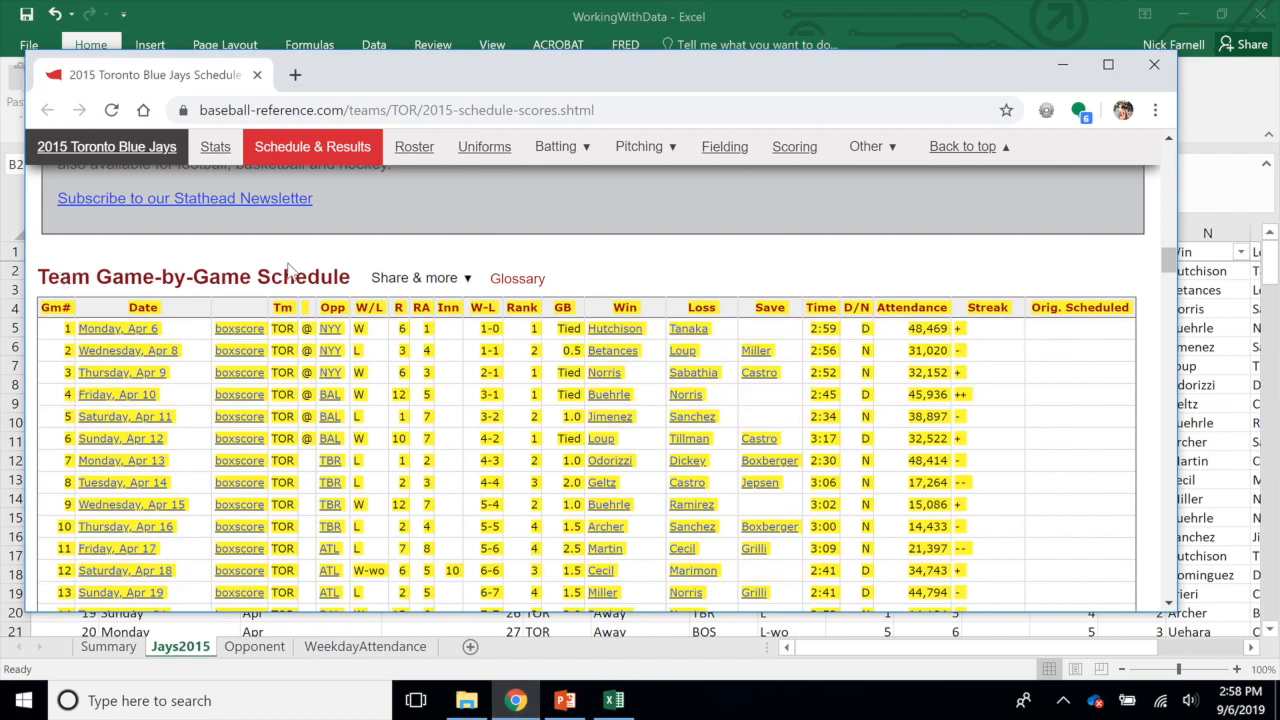
pyautogui.scroll(-1, 999, 390)
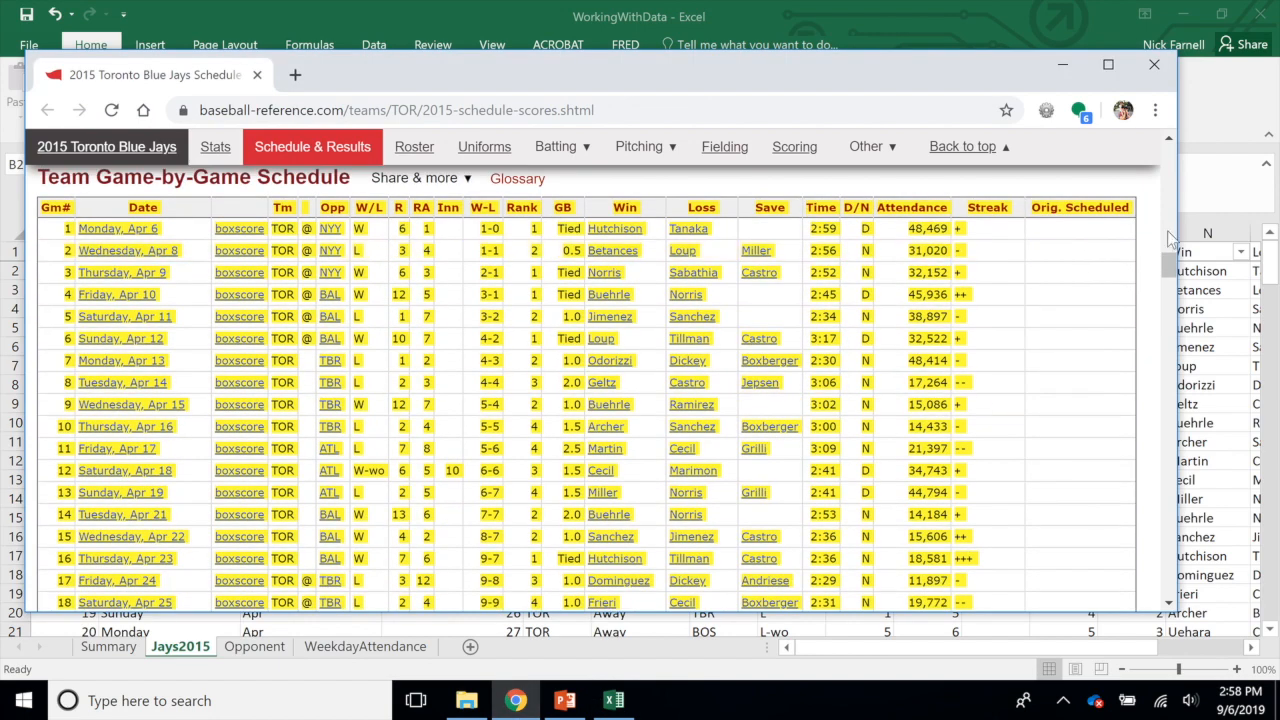
pyautogui.click(1275, 275)
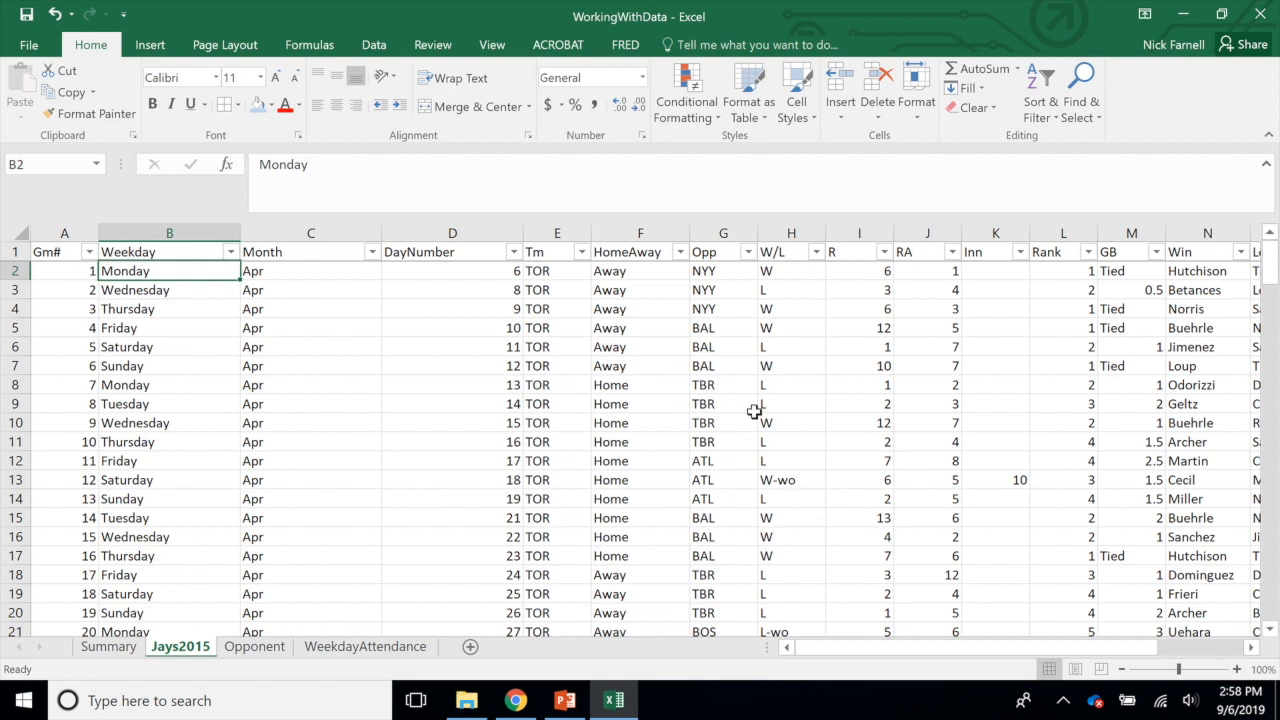
# Recheck the Summary results, the games per opponent and the average home attendance by weekday on their worksheets
pyautogui.click(110, 647)
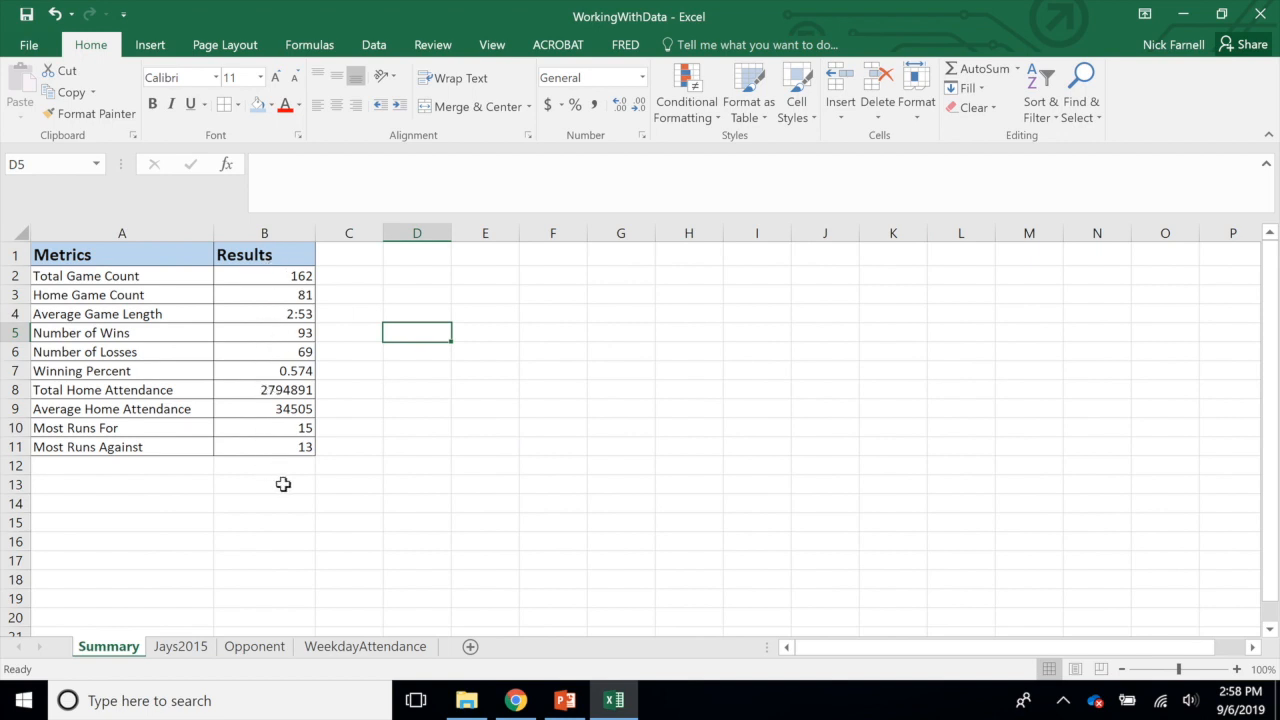
pyautogui.click(256, 647)
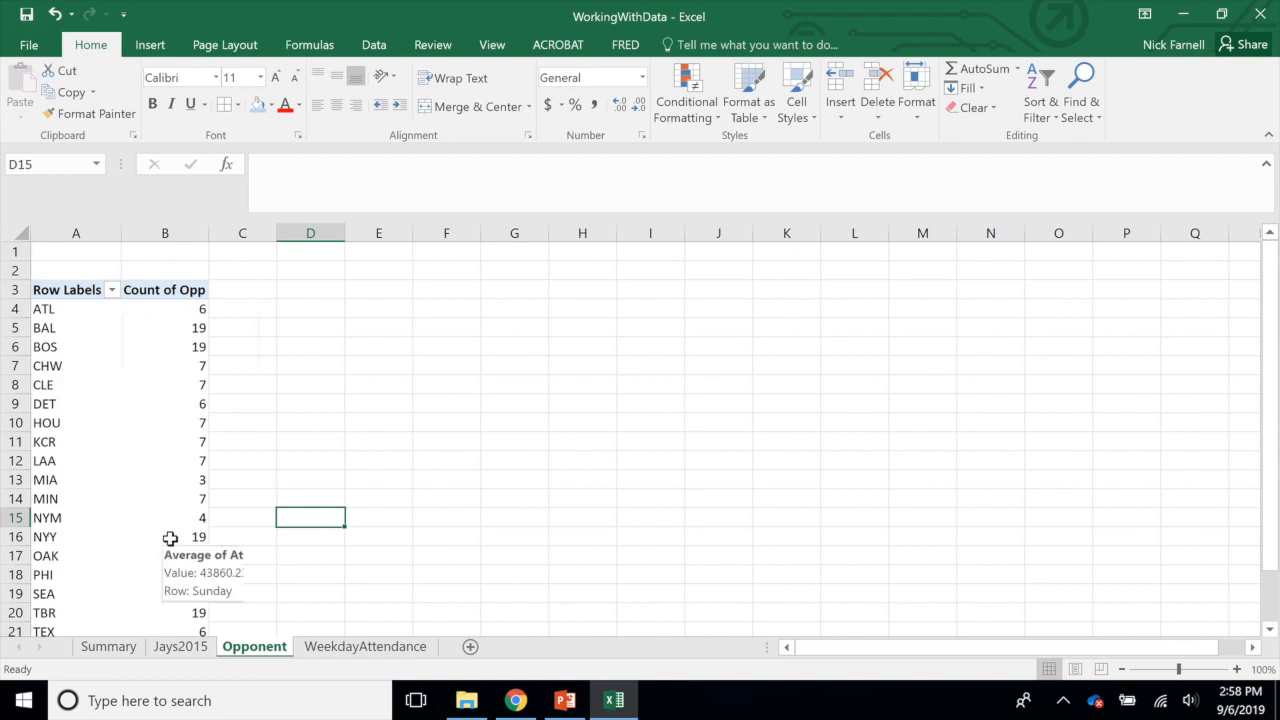
pyautogui.click(389, 648)
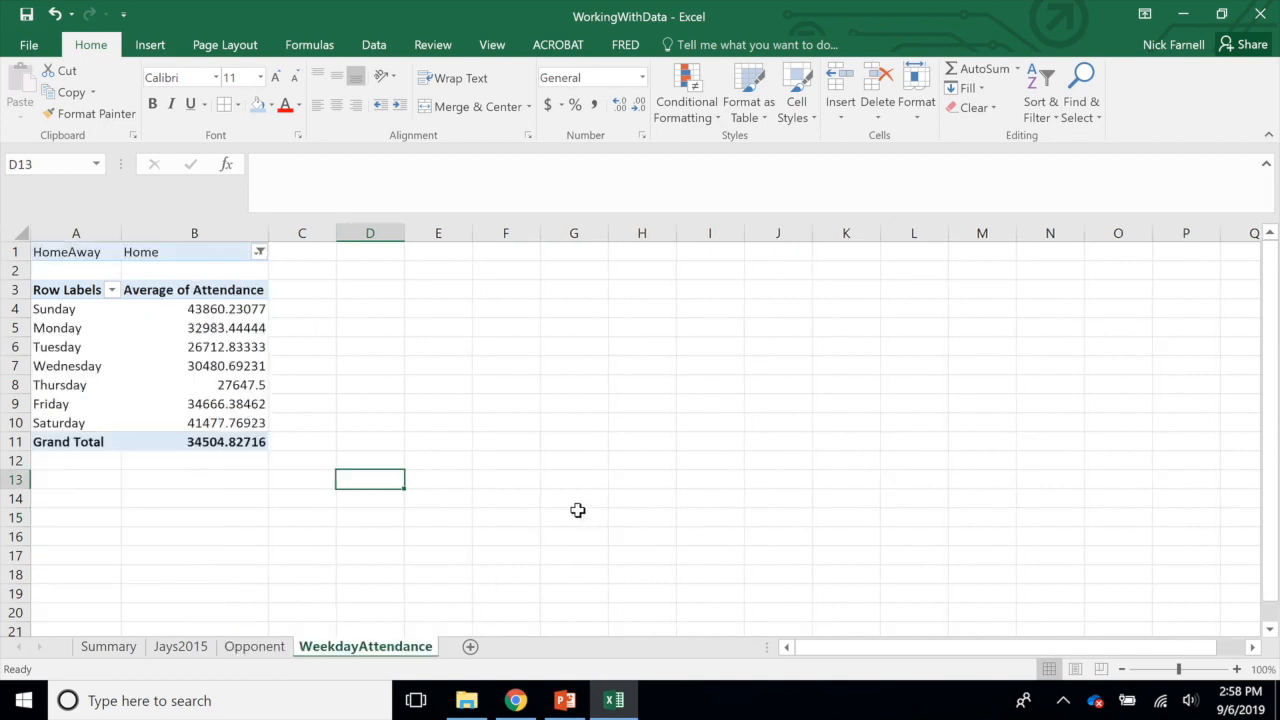